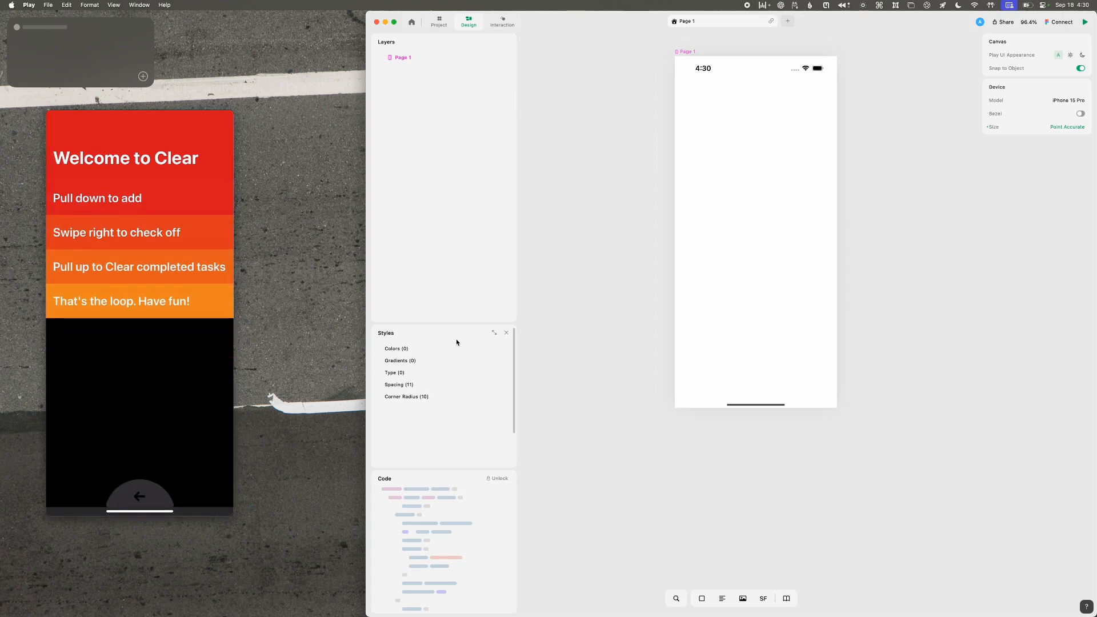
- Start a movie recording of the mirrored phone screen in QuickTime Player and enter a "Foo" task in the Clear list
{"action": "mouse_move", "coordinate": [154, 380]}
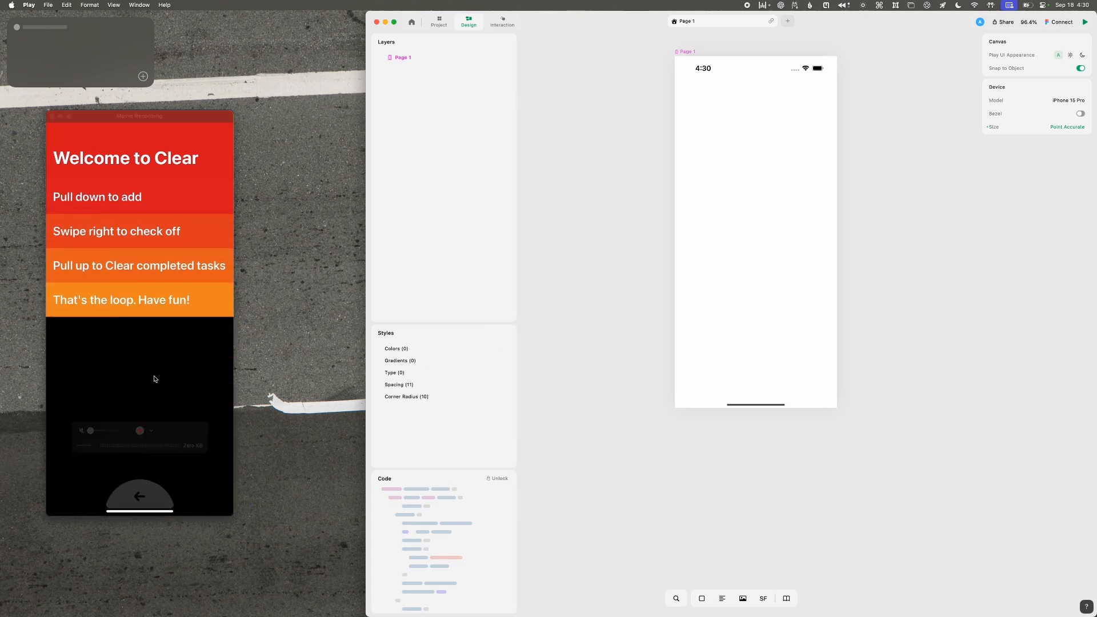
{"action": "left_click", "coordinate": [141, 436]}
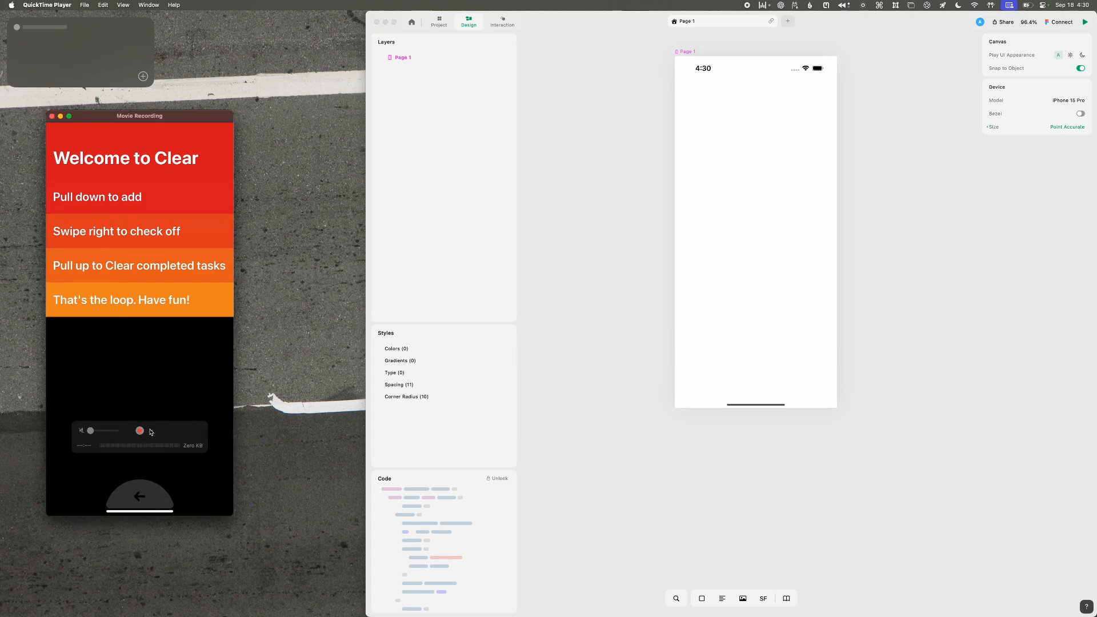
{"action": "left_click", "coordinate": [152, 431]}
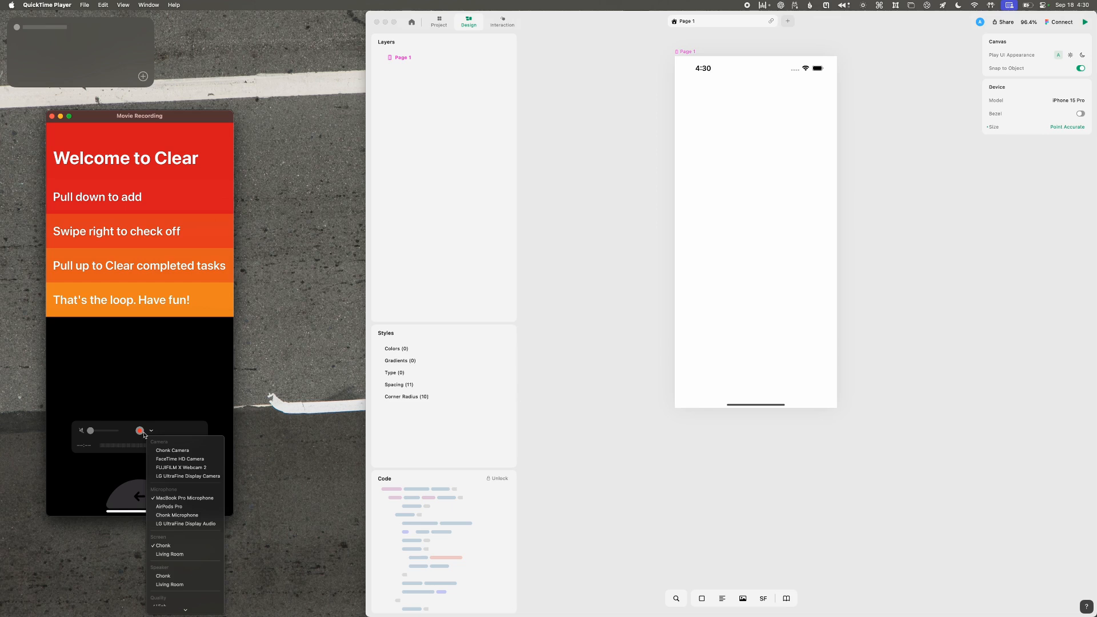
{"action": "left_click", "coordinate": [144, 429]}
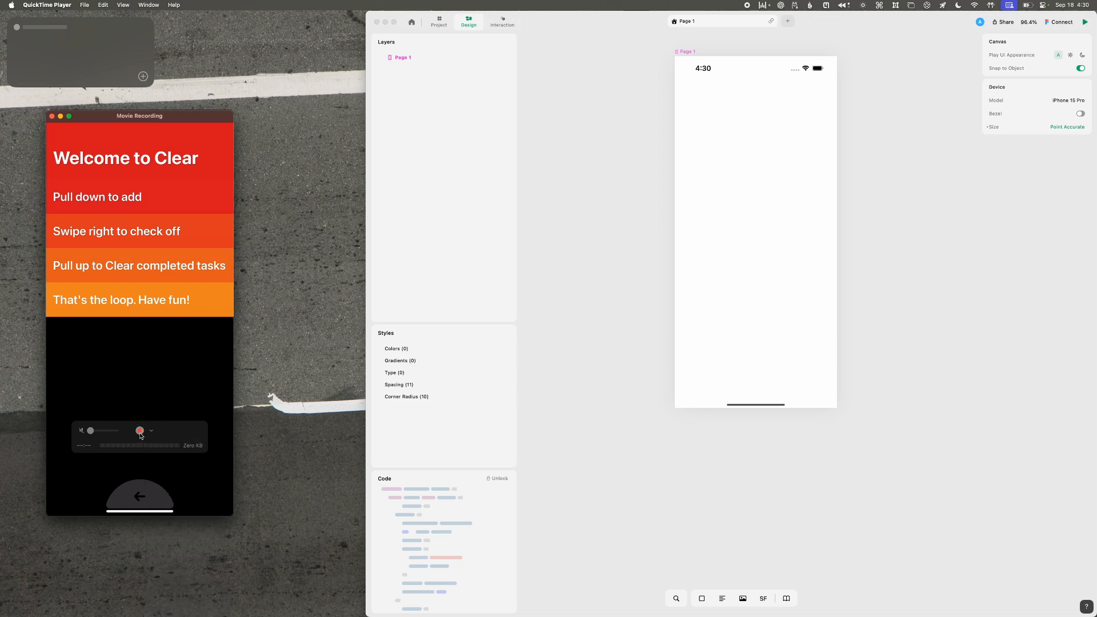
{"action": "left_click", "coordinate": [140, 431]}
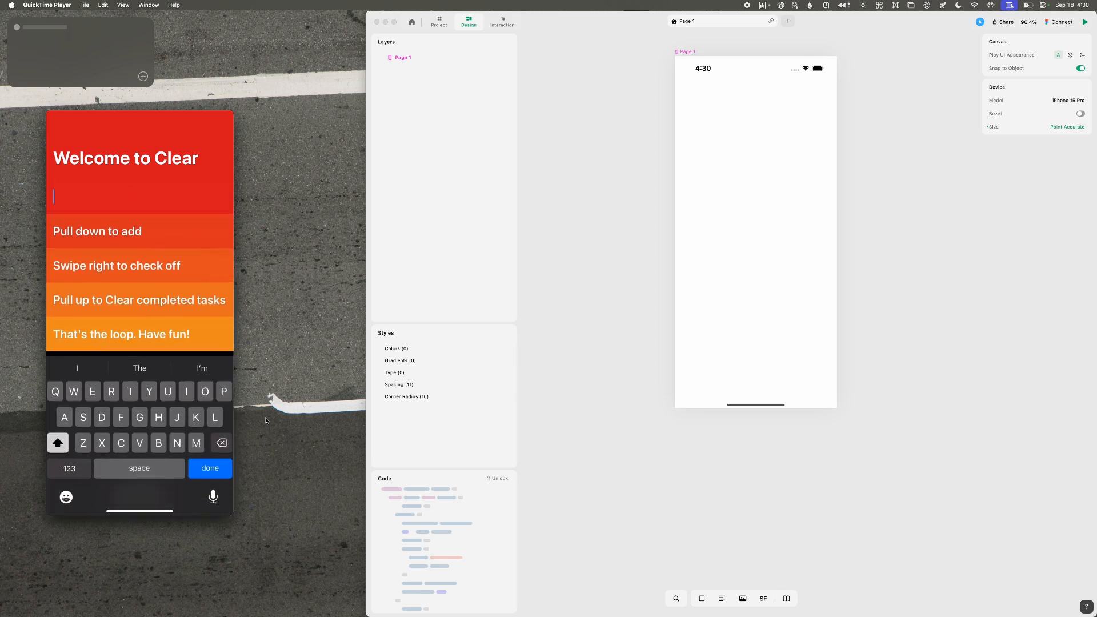
{"action": "type", "text": "Foo"}
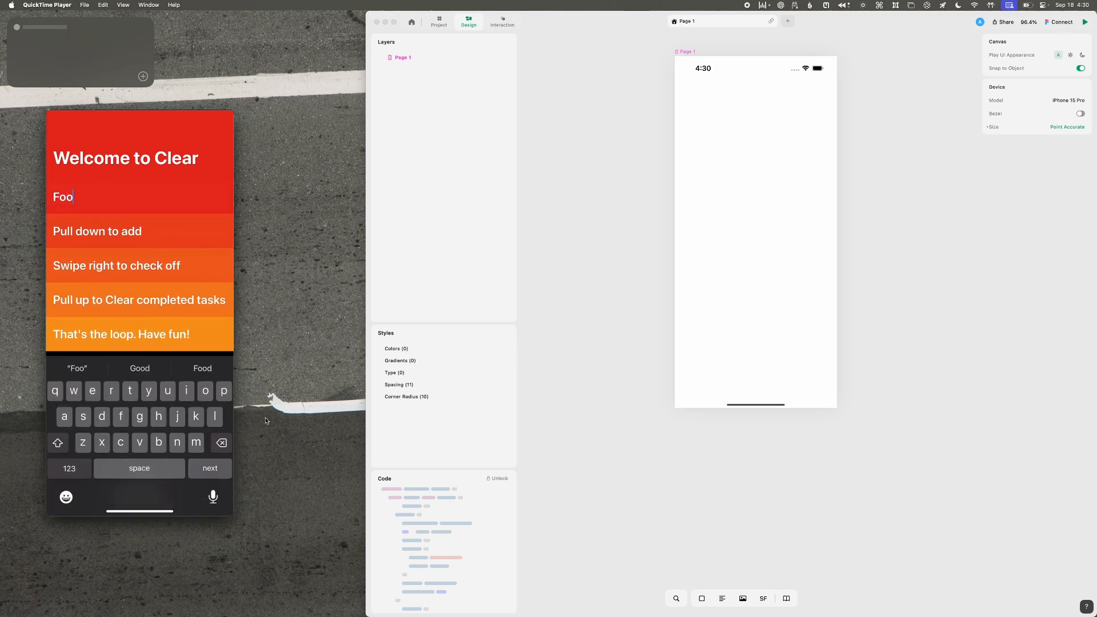
{"action": "key", "text": "Return"}
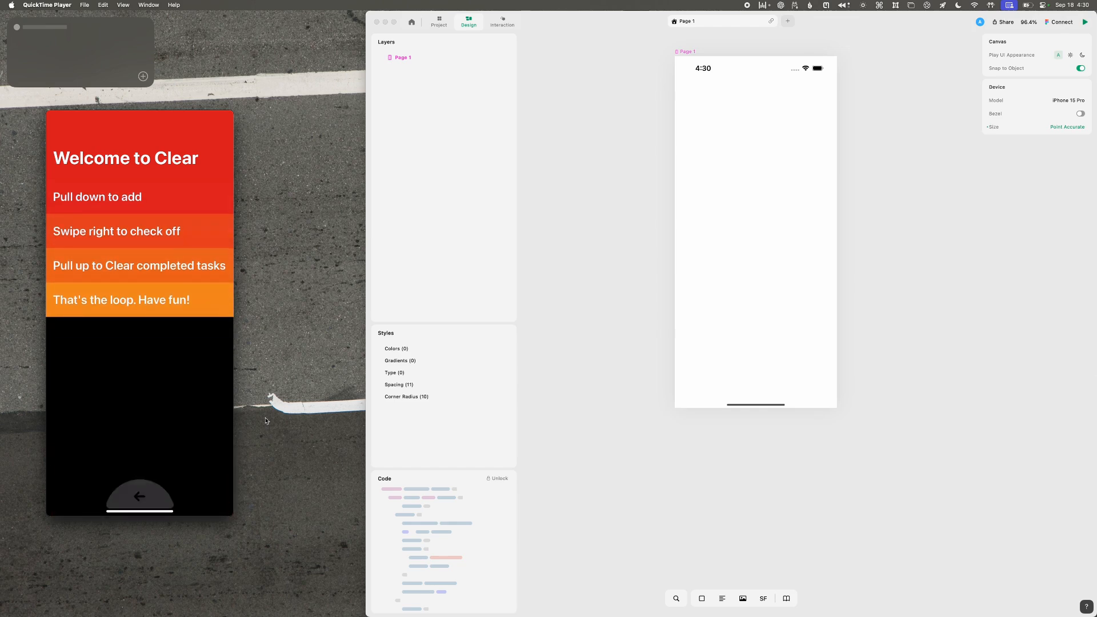
- Stop the movie recording and move the resulting clip's window closer to the Play window
{"action": "mouse_move", "coordinate": [122, 474]}
{"action": "left_click", "coordinate": [139, 431]}
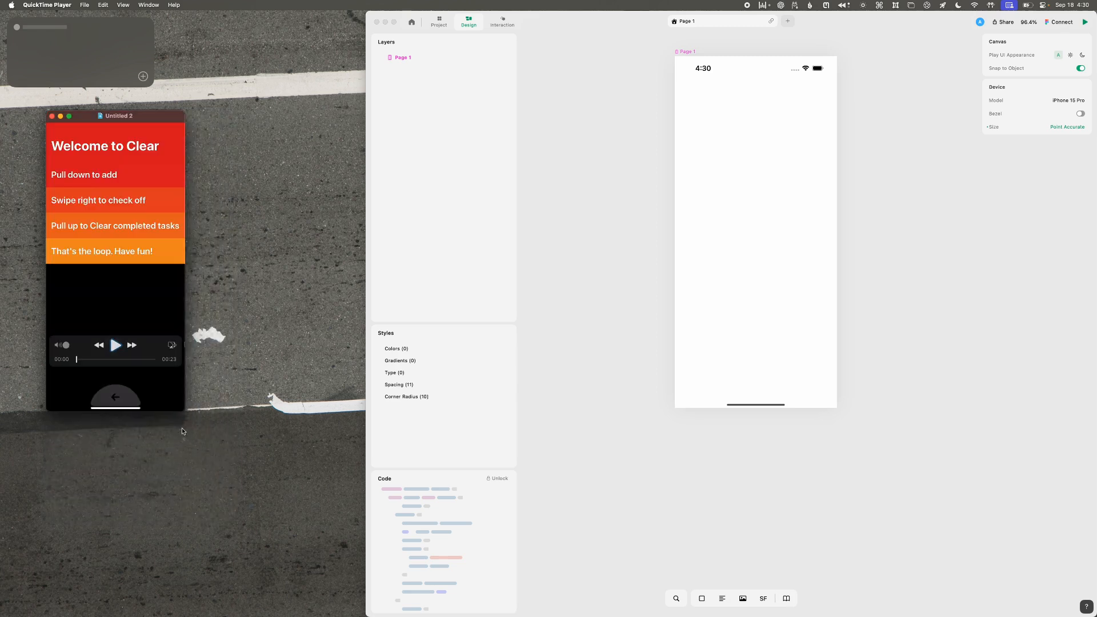
{"action": "left_click_drag", "start_coordinate": [100, 303], "coordinate": [263, 283]}
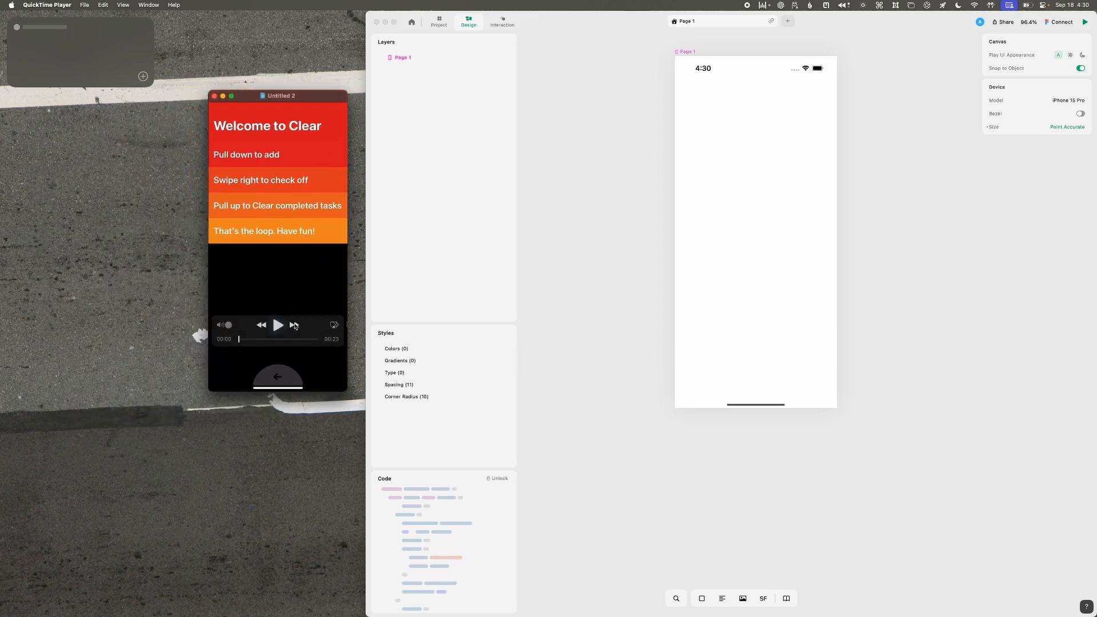
- In Play, set the background of Page 1 to black (000000)
{"action": "left_click", "coordinate": [690, 52]}
{"action": "left_click", "coordinate": [796, 197]}
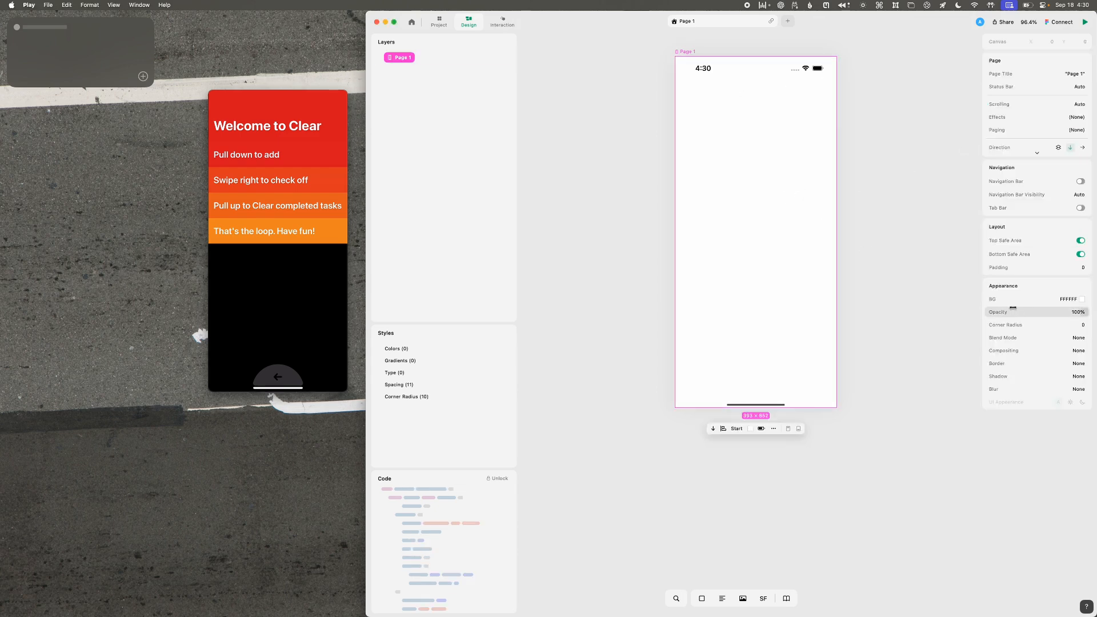
{"action": "left_click", "coordinate": [1068, 303]}
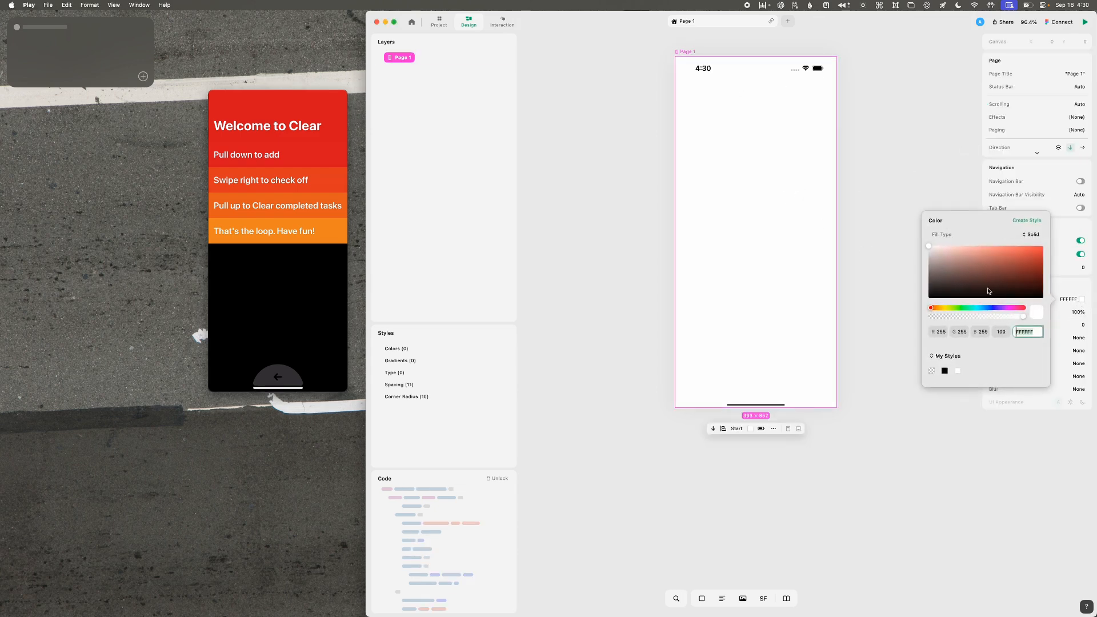
{"action": "left_click_drag", "start_coordinate": [990, 290], "coordinate": [871, 336]}
{"action": "left_click", "coordinate": [767, 309]}
- Shift the reference clip's window slightly up and return to the Play canvas
{"action": "mouse_move", "coordinate": [265, 128]}
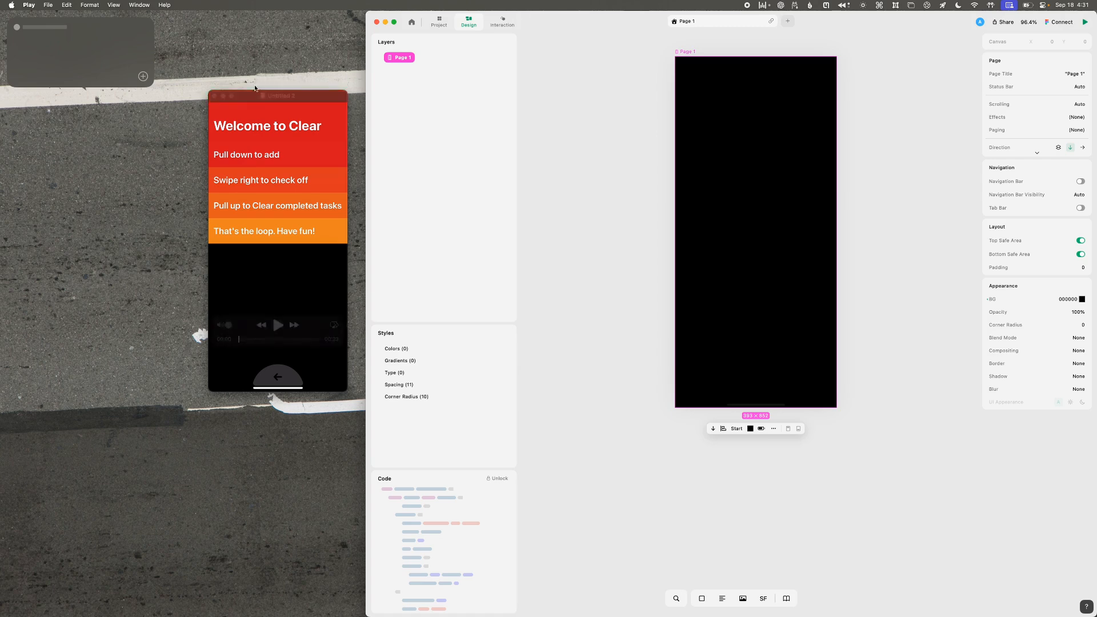
{"action": "mouse_move", "coordinate": [259, 100]}
{"action": "left_mouse_down"}
{"action": "mouse_move", "coordinate": [567, 73]}
{"action": "mouse_move", "coordinate": [246, 89]}
{"action": "left_mouse_up"}
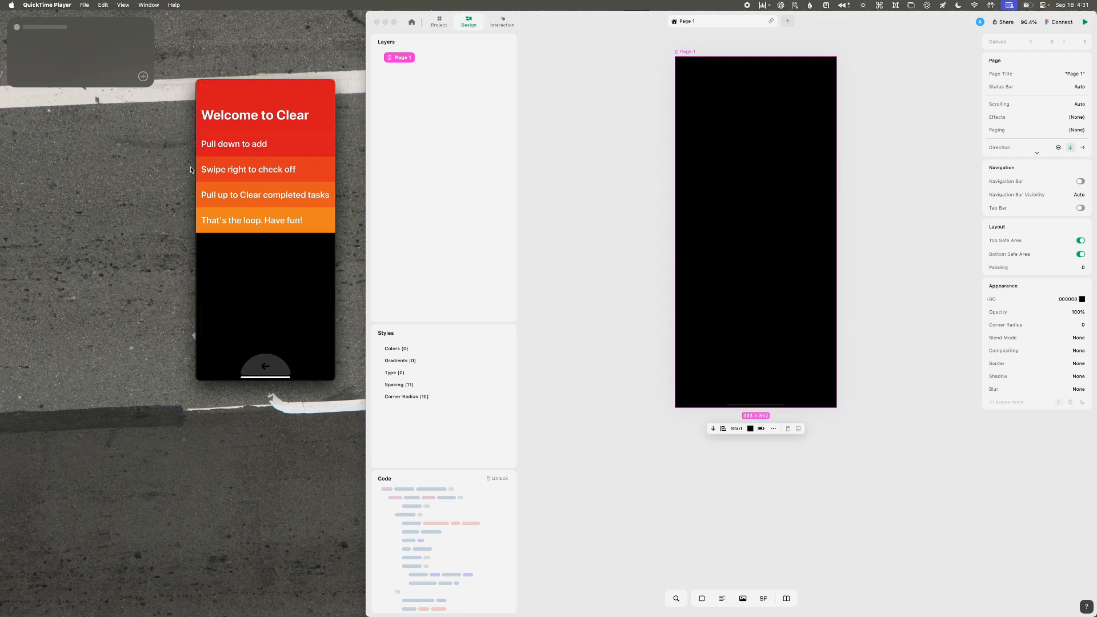
{"action": "left_click", "coordinate": [527, 60]}
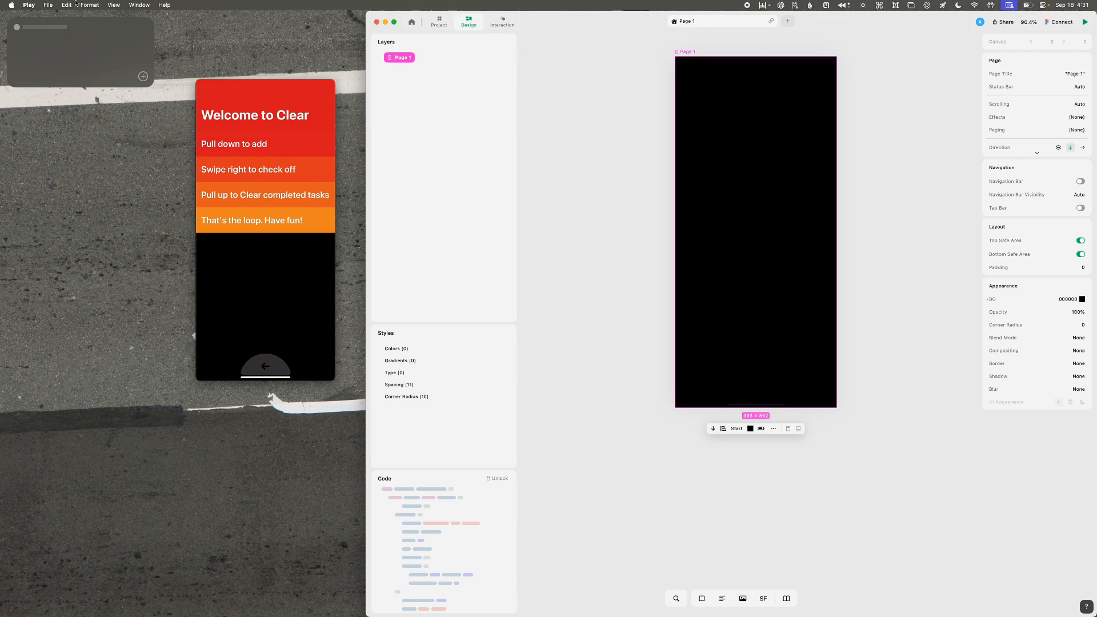
- Add a vertical stack at the top of Page 1 with Fill width and a height of 100
{"action": "left_click", "coordinate": [702, 599]}
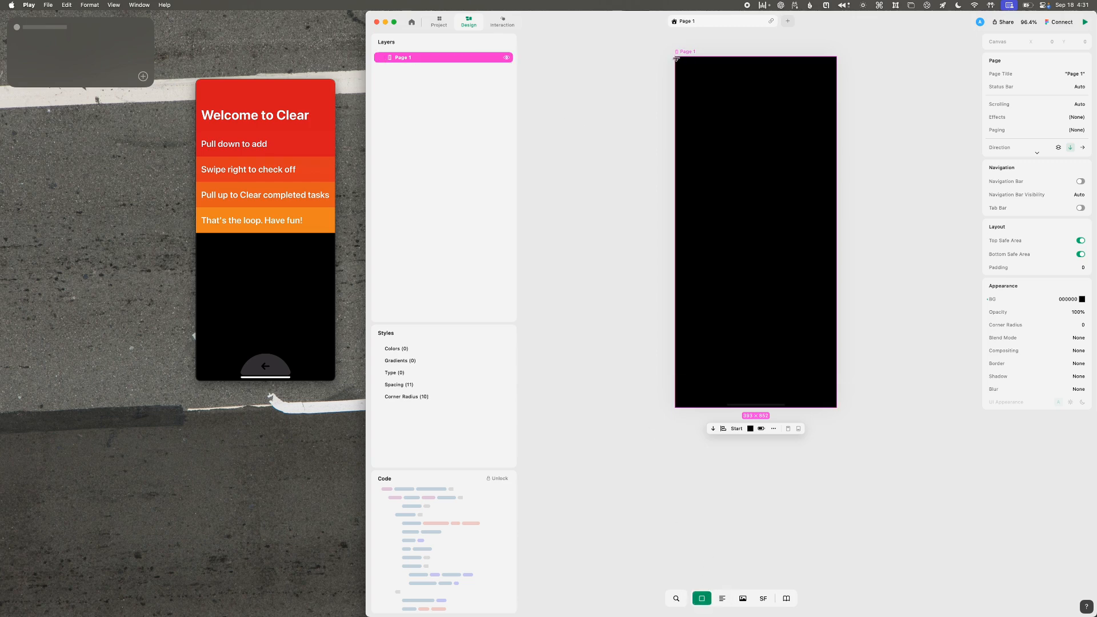
{"action": "left_click_drag", "start_coordinate": [834, 106], "coordinate": [755, 105]}
{"action": "key", "text": "super+z"}
{"action": "left_click_drag", "start_coordinate": [703, 74], "coordinate": [779, 120]}
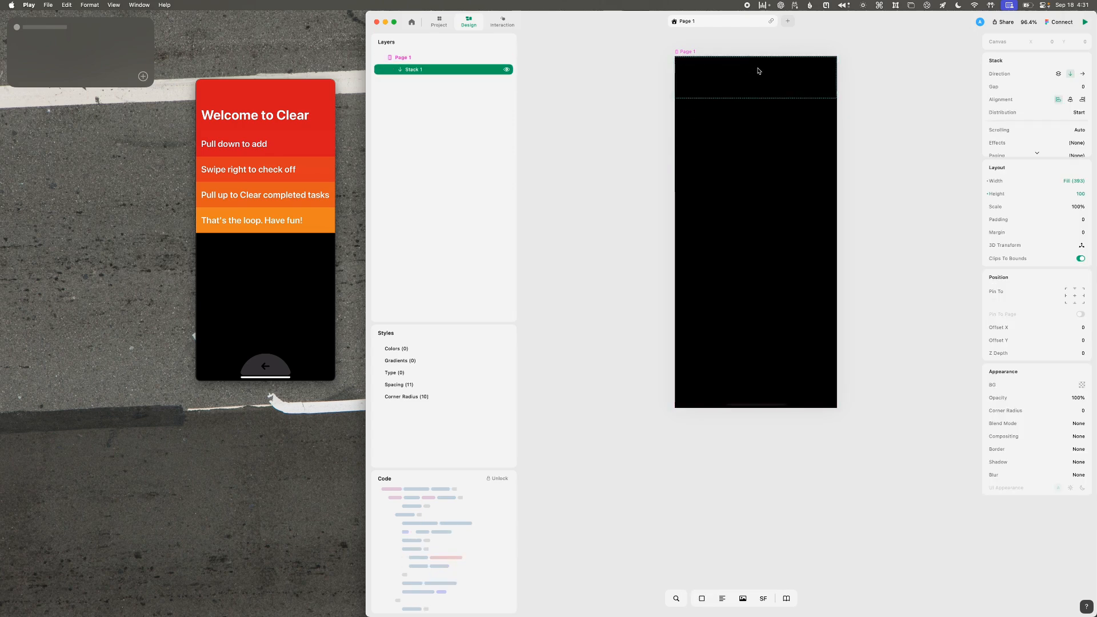
- Turn off the top safe area for Page 1
{"action": "left_click", "coordinate": [779, 76]}
{"action": "left_click", "coordinate": [772, 108]}
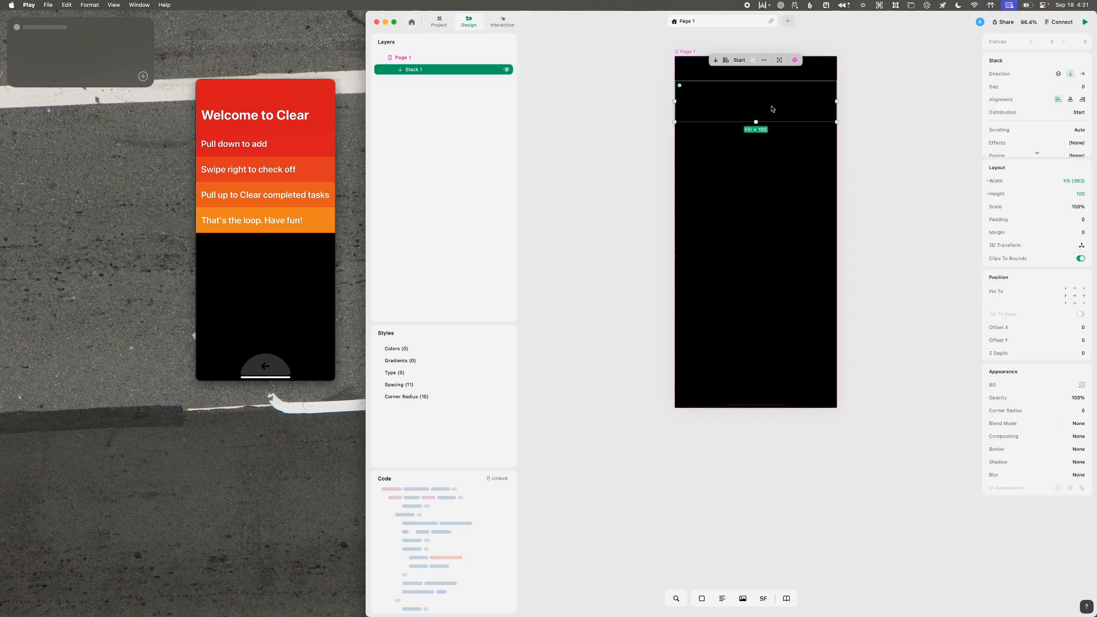
{"action": "left_click", "coordinate": [882, 99]}
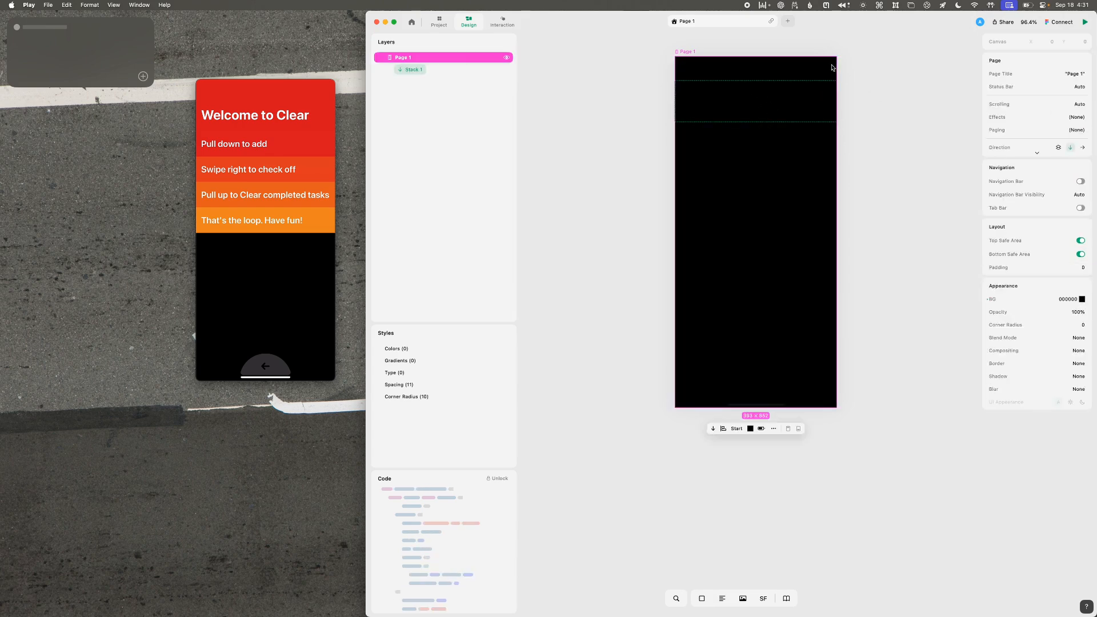
{"action": "left_click", "coordinate": [1079, 241]}
- Create a new color style named "red" from the stack's background
{"action": "left_click", "coordinate": [743, 70]}
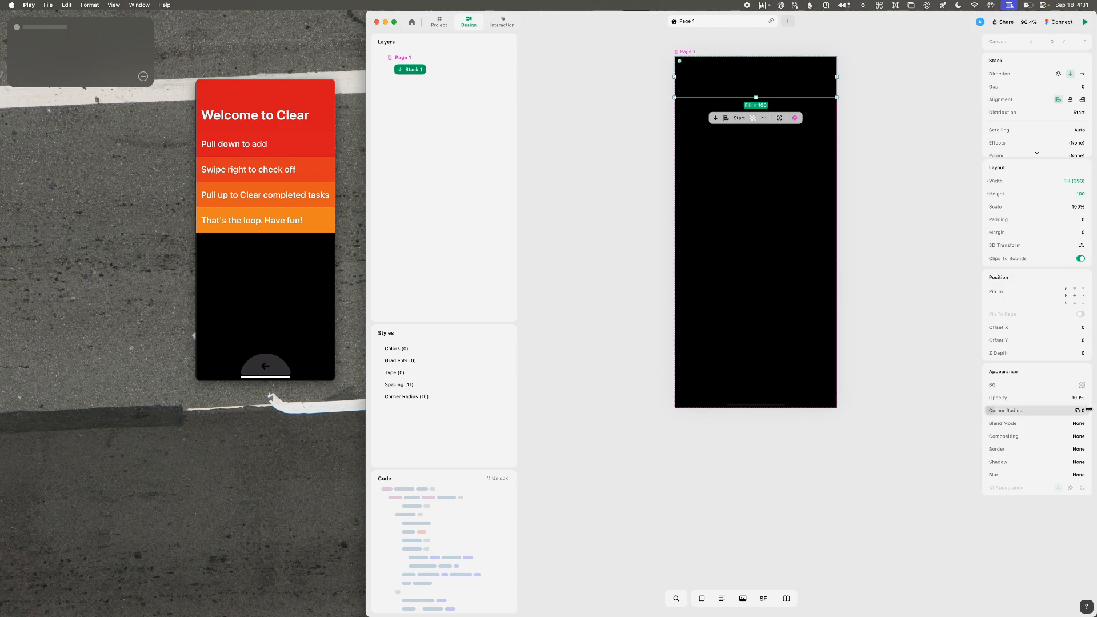
{"action": "left_click", "coordinate": [1080, 387]}
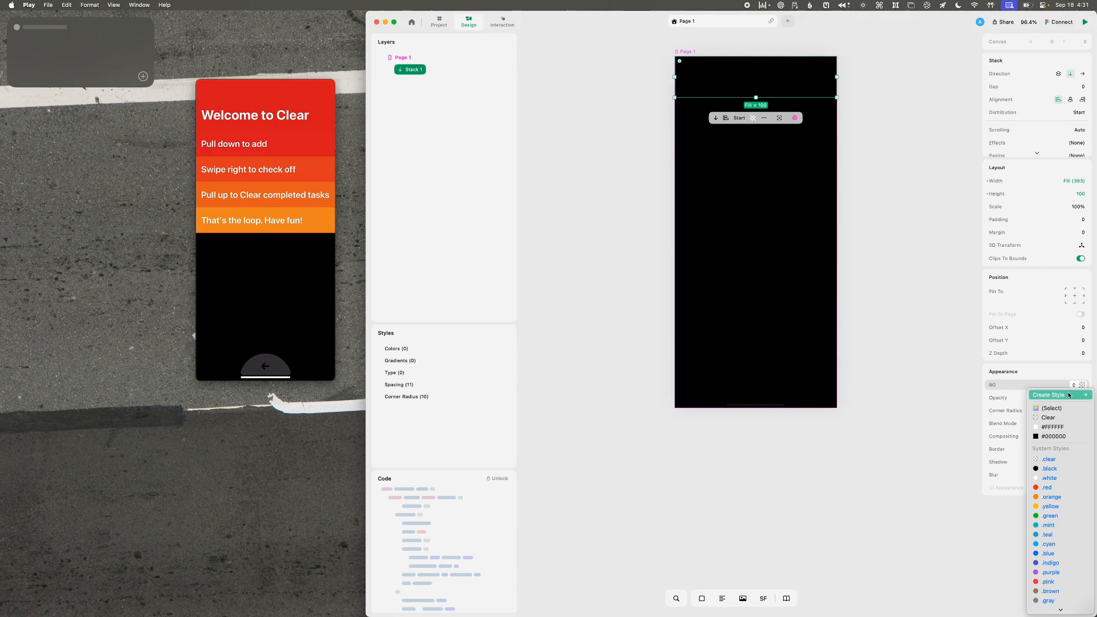
{"action": "scroll", "coordinate": [1069, 395], "scroll_direction": "down", "scroll_amount": 3}
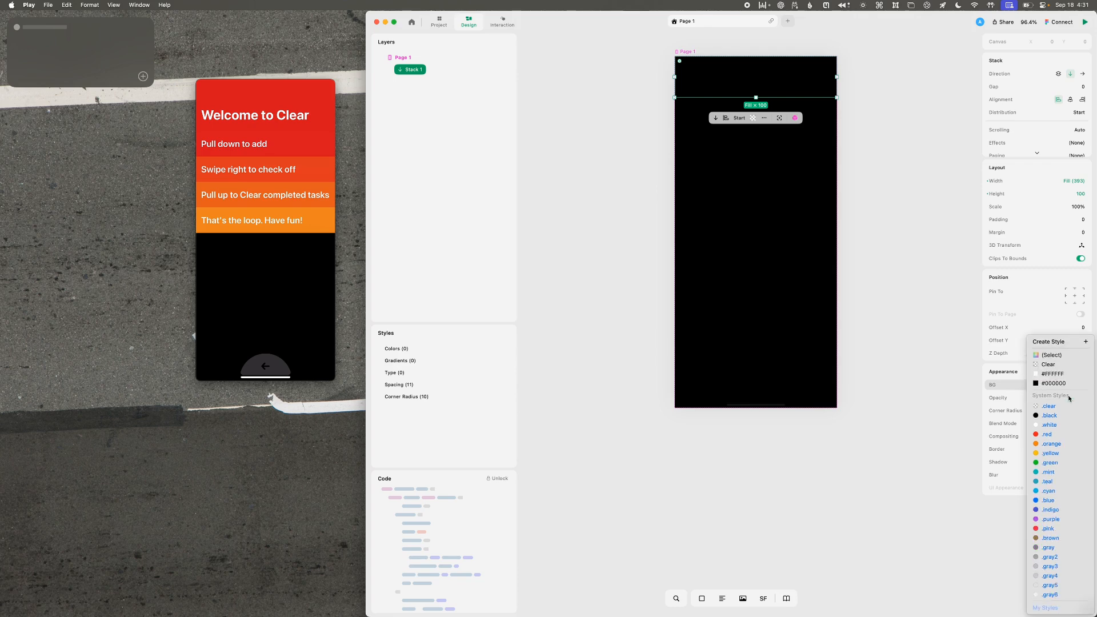
{"action": "left_click", "coordinate": [1068, 342]}
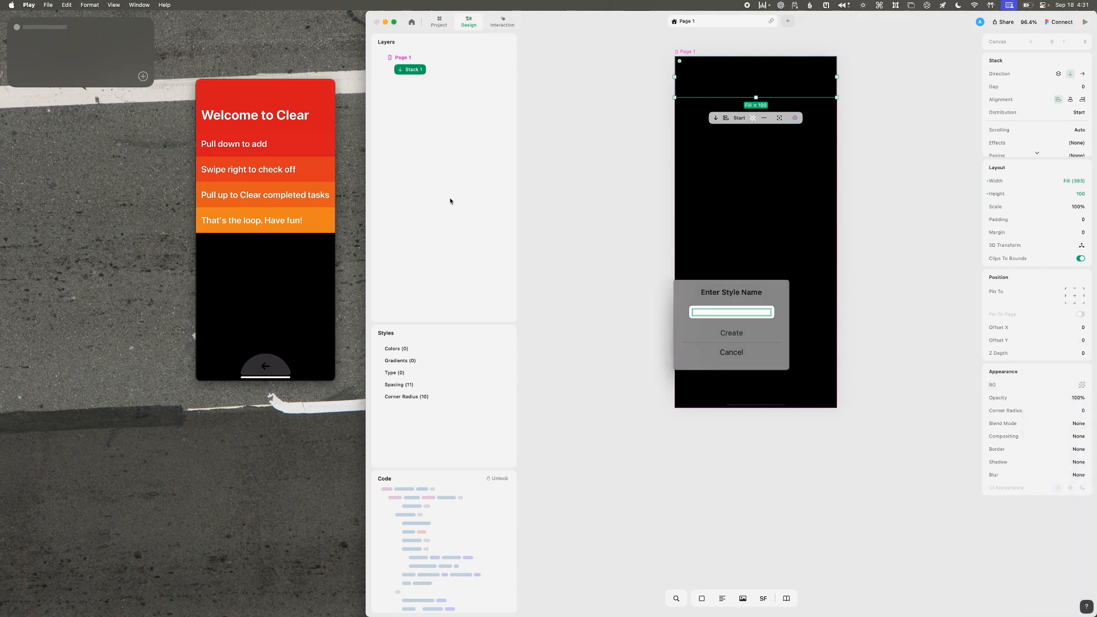
{"action": "type", "text": "red"}
{"action": "key", "text": "Return"}
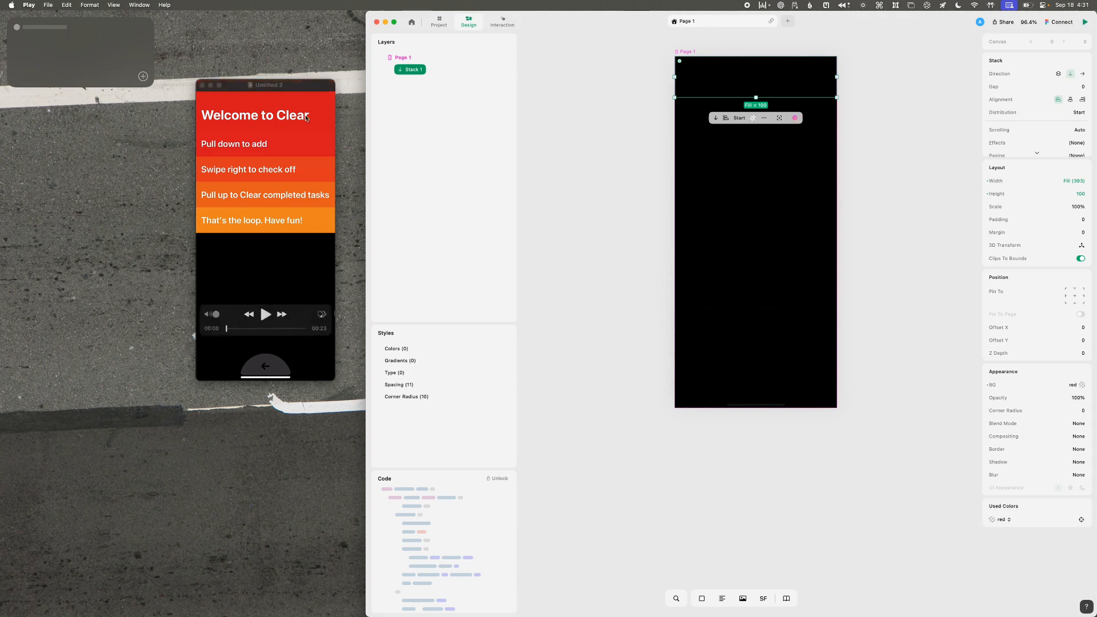
- Detach the red style from the stack's background and open its color settings
{"action": "left_click", "coordinate": [1084, 385]}
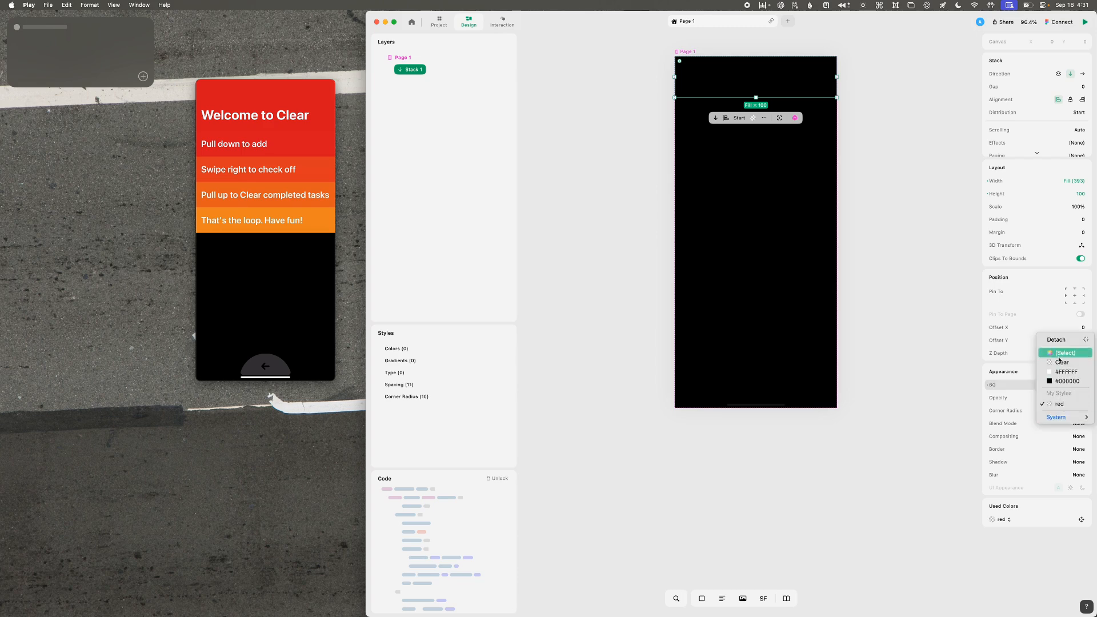
{"action": "left_click", "coordinate": [1067, 381]}
{"action": "left_click", "coordinate": [1069, 385]}
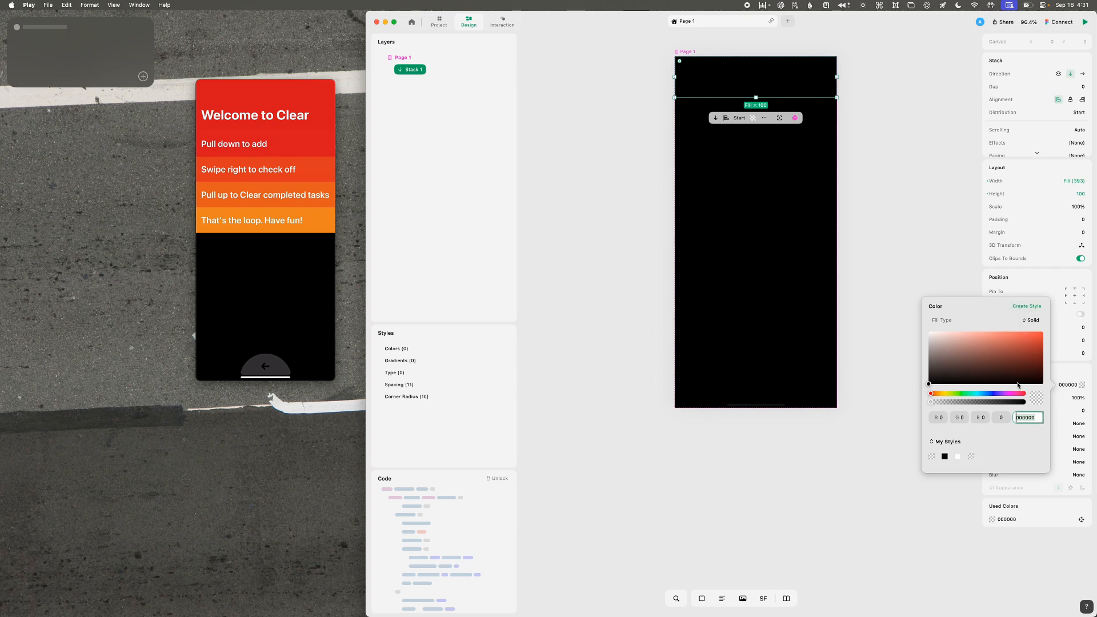
- Copy the reference clip from QuickTime Player and paste it as an image beside Page 1 in Play
{"action": "left_click", "coordinate": [262, 83]}
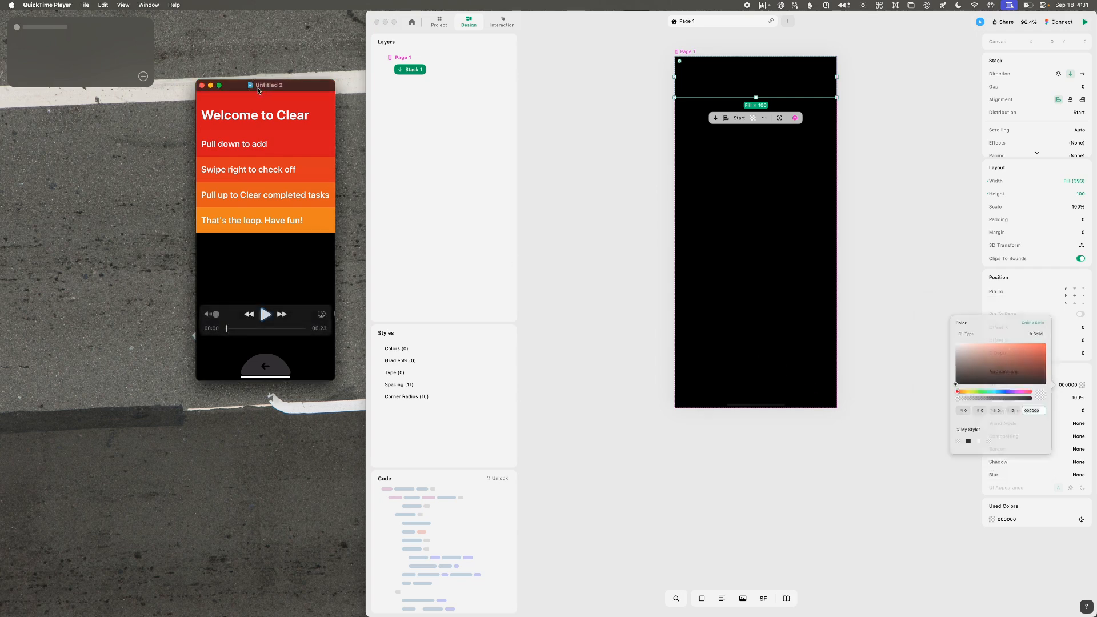
{"action": "key", "text": "super+c"}
{"action": "left_click", "coordinate": [593, 173]}
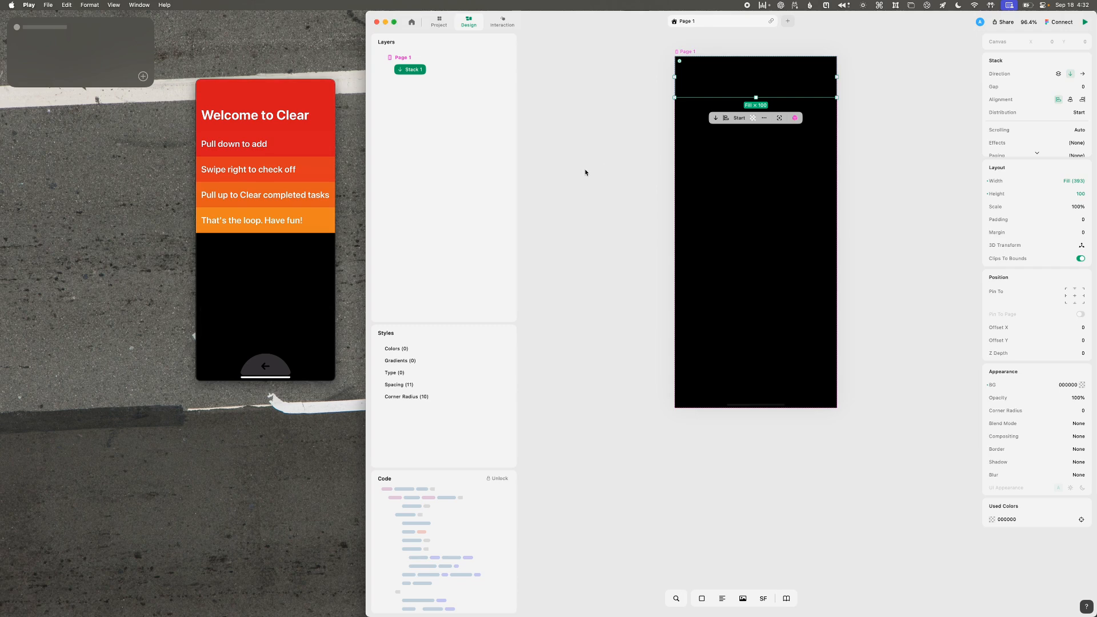
{"action": "left_click", "coordinate": [640, 297]}
{"action": "key", "text": "super+v"}
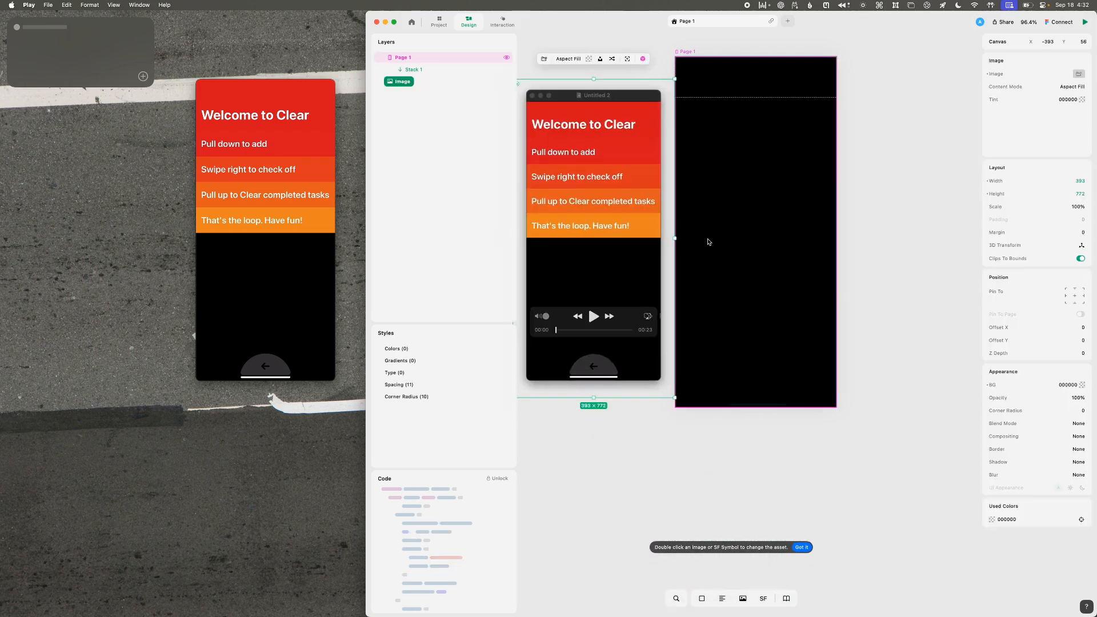
- Try to pick up the red from the pasted image for the stack's background color
{"action": "left_click", "coordinate": [715, 105]}
{"action": "left_click", "coordinate": [743, 81]}
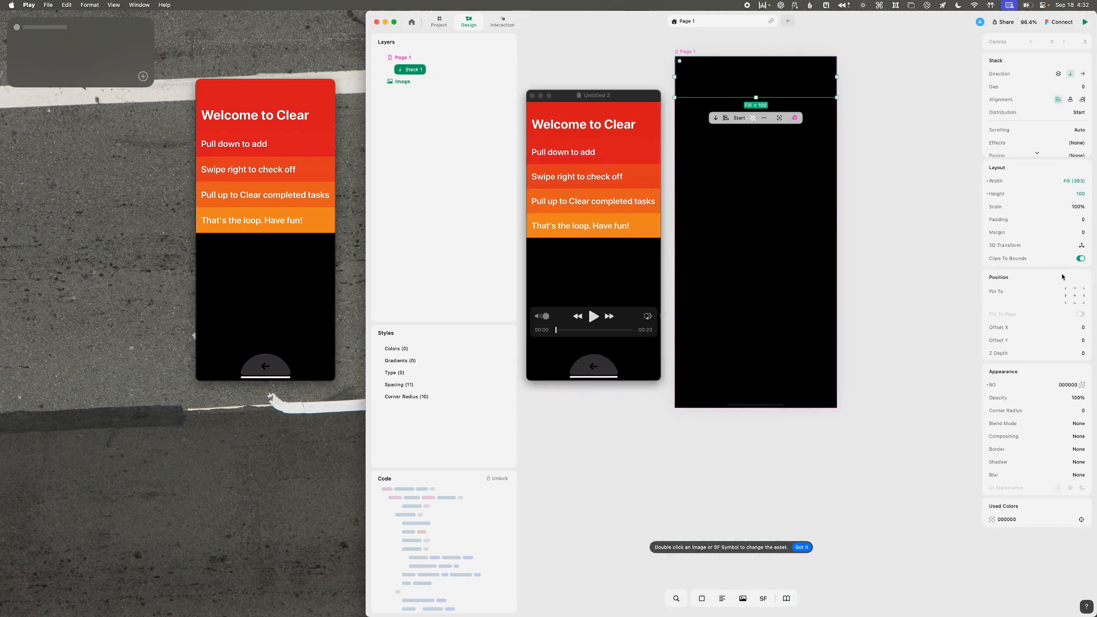
{"action": "left_click", "coordinate": [1086, 387]}
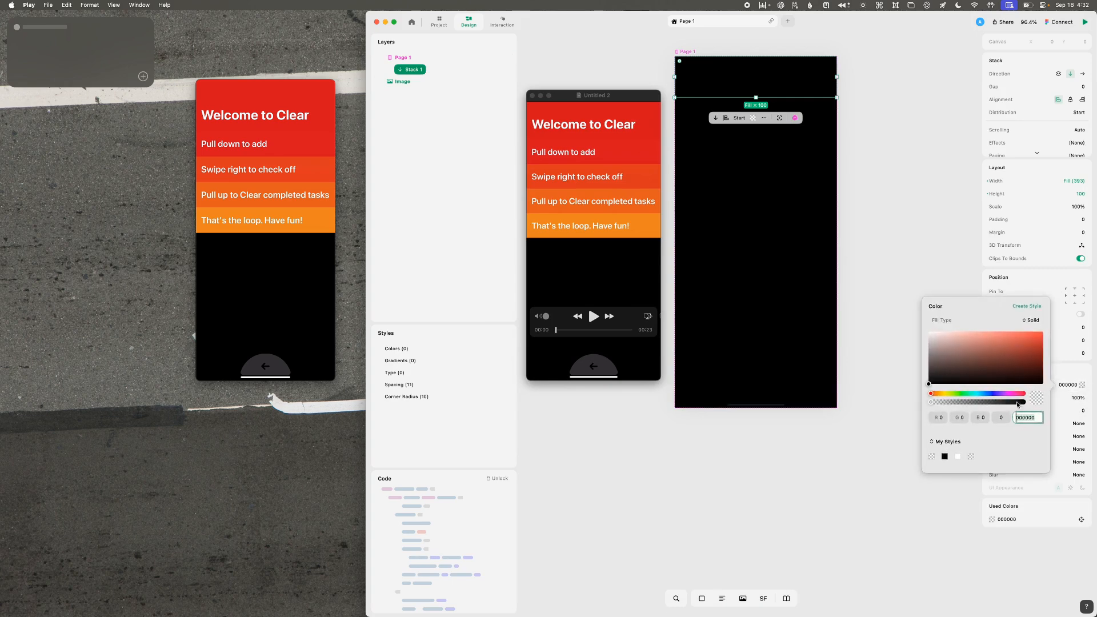
{"action": "left_click", "coordinate": [581, 122]}
{"action": "left_click", "coordinate": [1082, 387]}
{"action": "left_click", "coordinate": [1038, 398]}
{"action": "left_click", "coordinate": [1027, 322]}
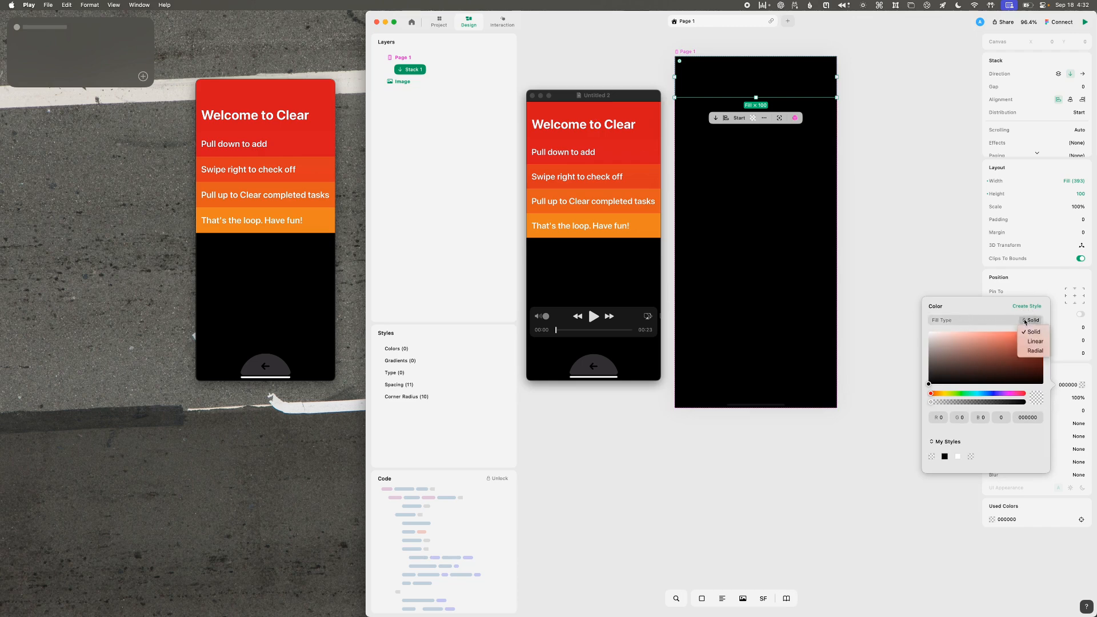
{"action": "left_click", "coordinate": [1025, 307]}
{"action": "key", "text": "Escape"}
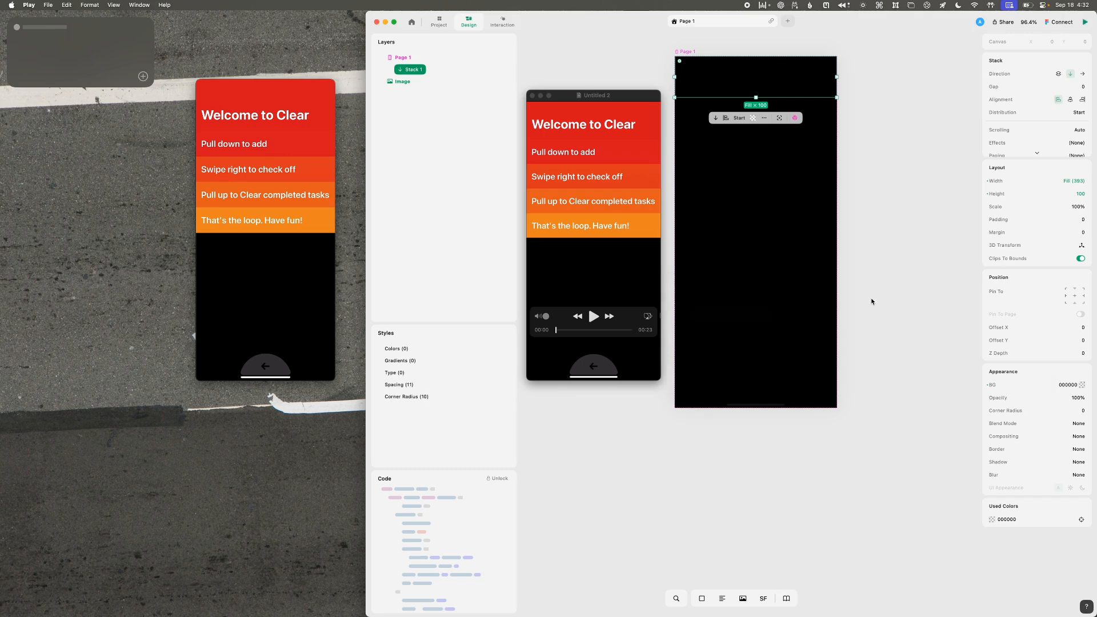
- Launch xScope and inspect the red of the Clear header with its loupe
{"action": "key", "text": "super+space"}
{"action": "type", "text": "xsc"}
{"action": "key", "text": "Return"}
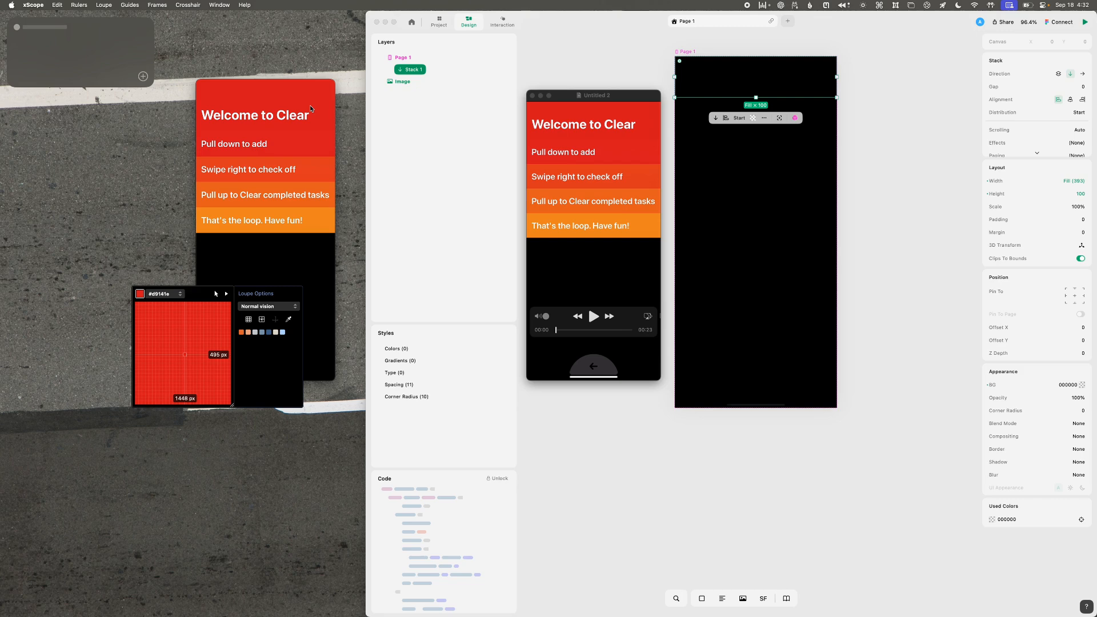
- Return to Play and delete the pasted reference image from the canvas
{"action": "left_click", "coordinate": [601, 48]}
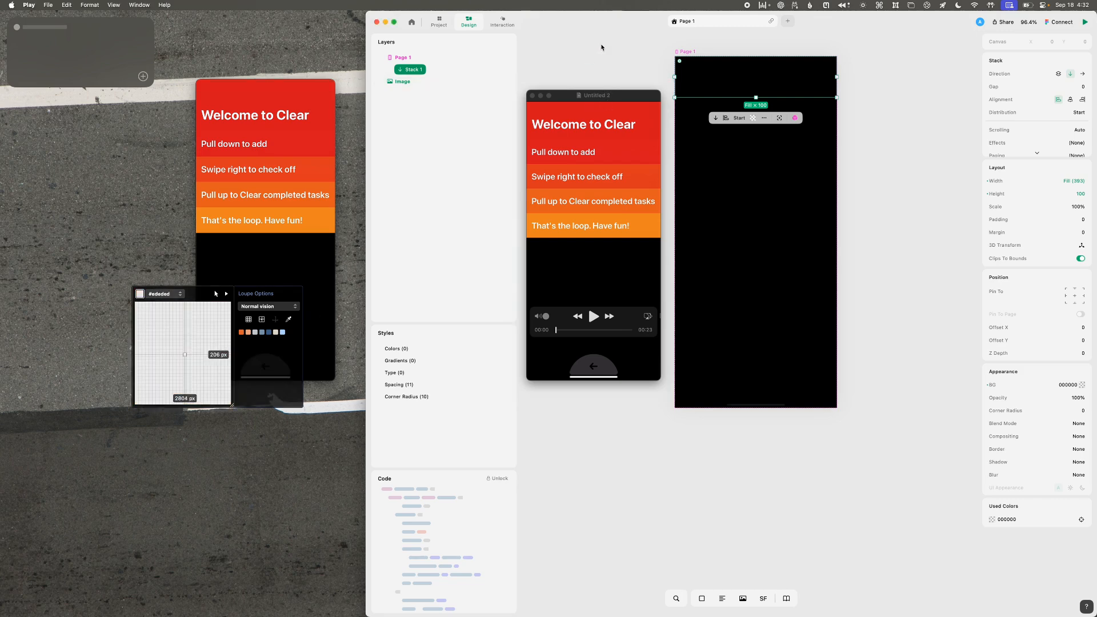
{"action": "left_click", "coordinate": [610, 274]}
{"action": "key", "text": "Delete"}
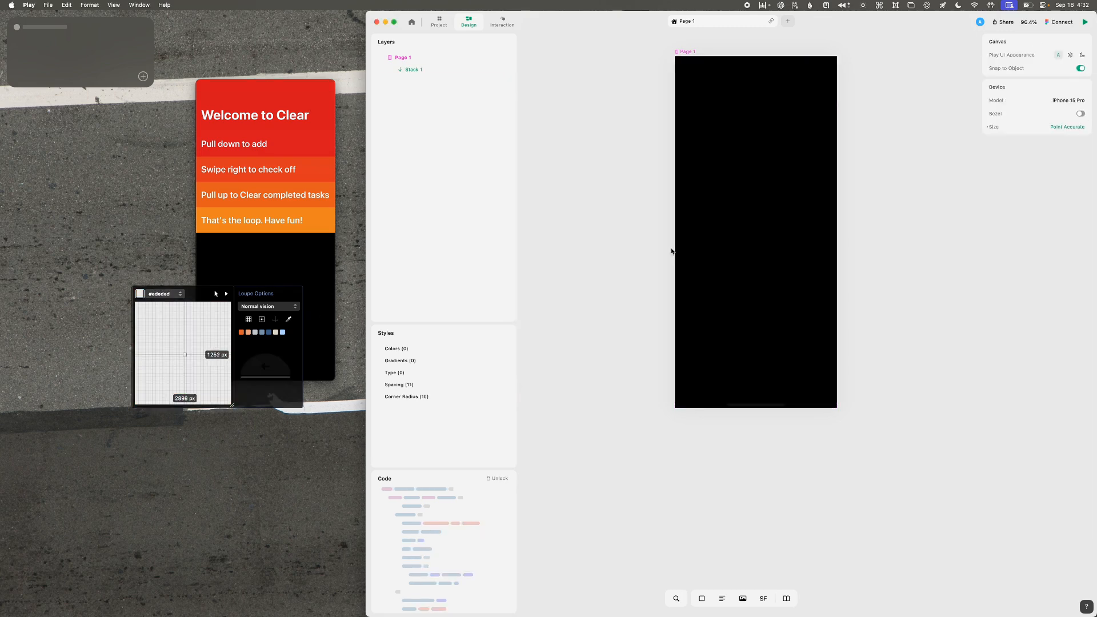
- Set the background color of the stack at the top of Page 1 to D9141E
{"action": "left_click", "coordinate": [674, 252]}
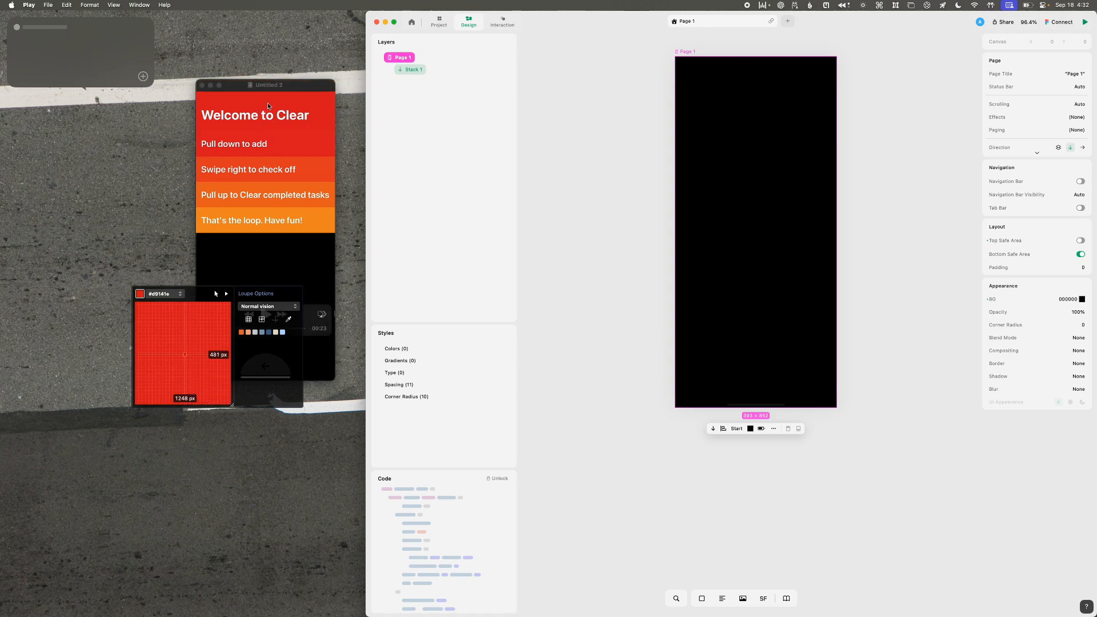
{"action": "left_click", "coordinate": [738, 76]}
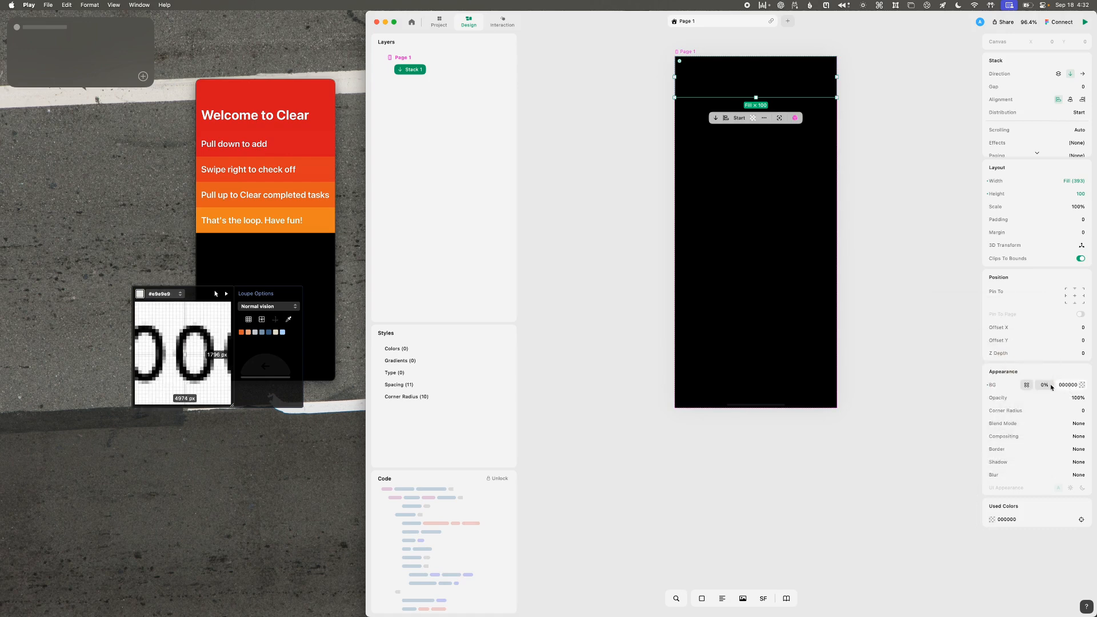
{"action": "left_click", "coordinate": [1067, 385]}
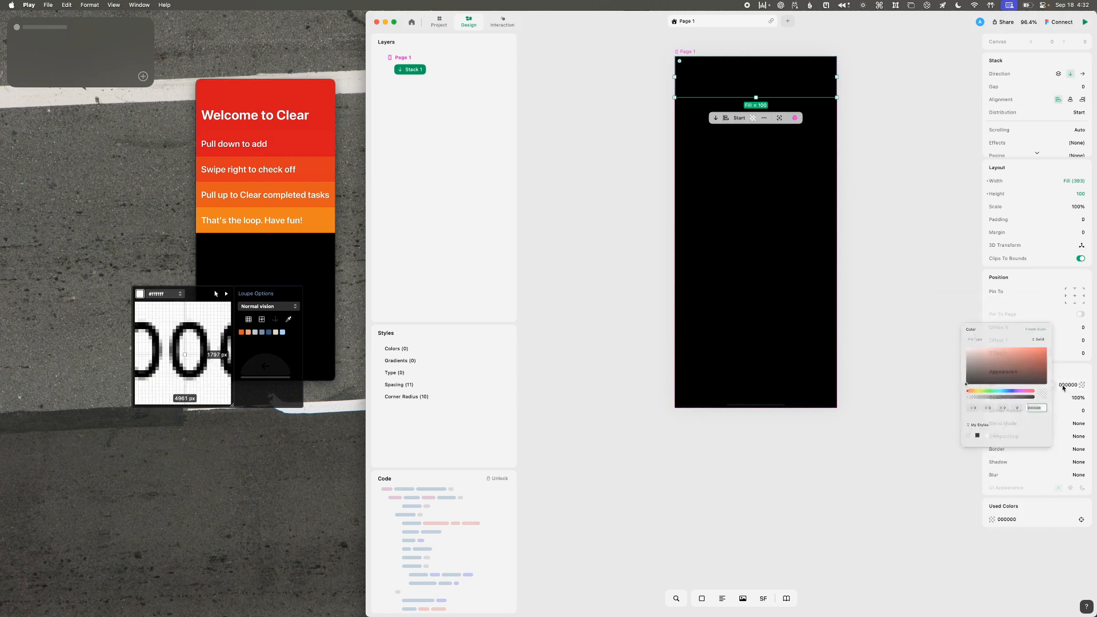
{"action": "type", "text": "d914"}
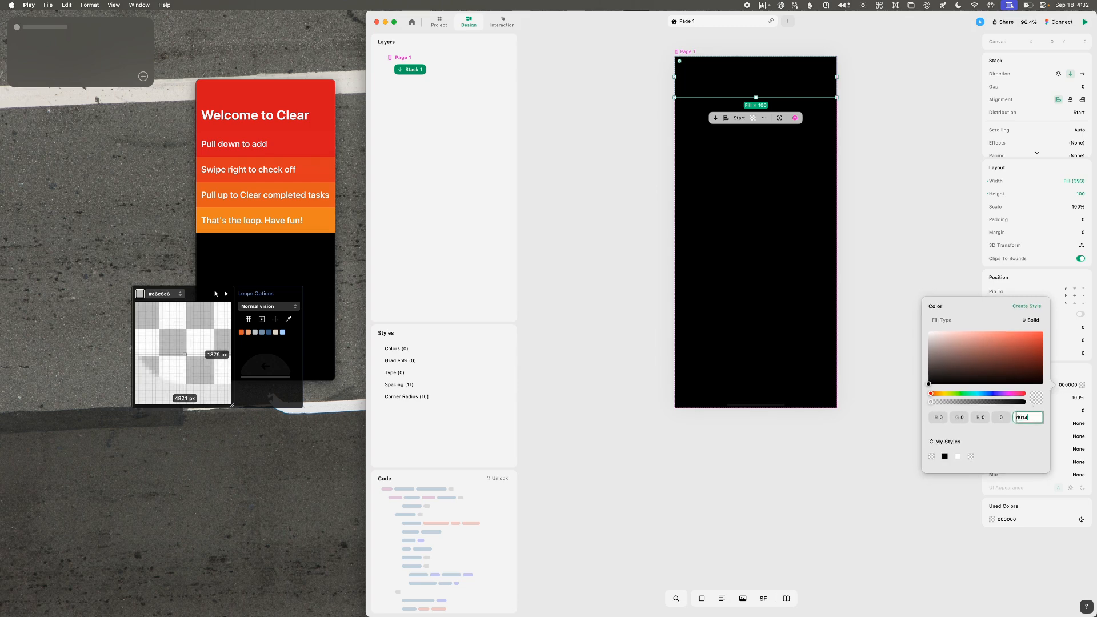
{"action": "type", "text": "1e"}
{"action": "key", "text": "Return"}
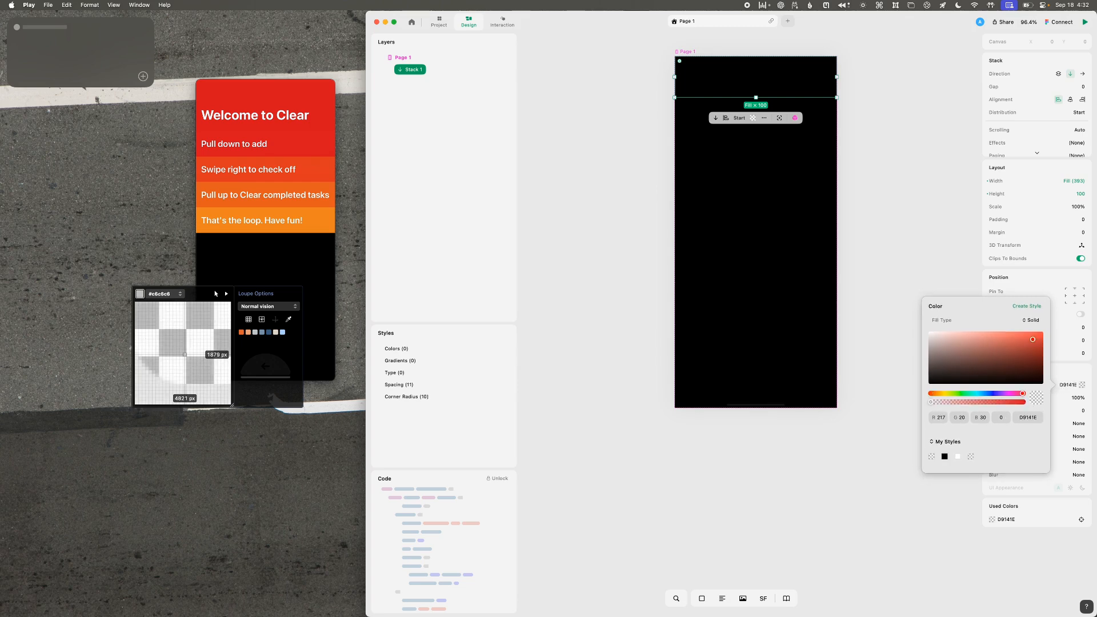
{"action": "left_click", "coordinate": [932, 279]}
- Set the stack's background color opacity to 100 and stretch the stack's height to about 166
{"action": "left_click", "coordinate": [1081, 385]}
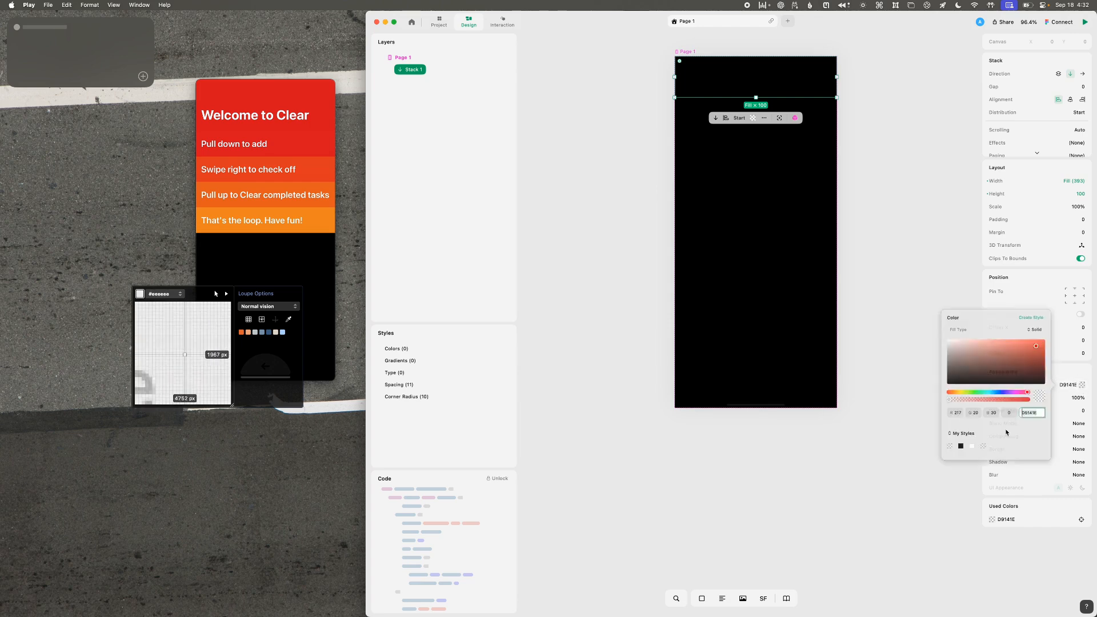
{"action": "left_click", "coordinate": [1007, 417]}
{"action": "type", "text": "10"}
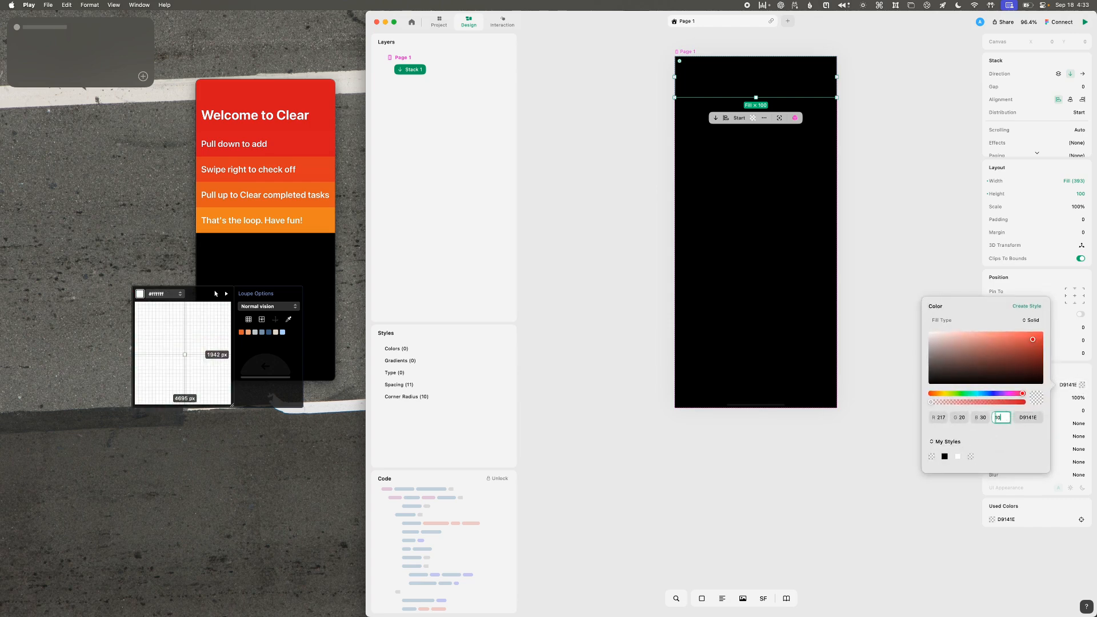
{"action": "type", "text": "0"}
{"action": "key", "text": "Return"}
{"action": "left_click", "coordinate": [860, 86]}
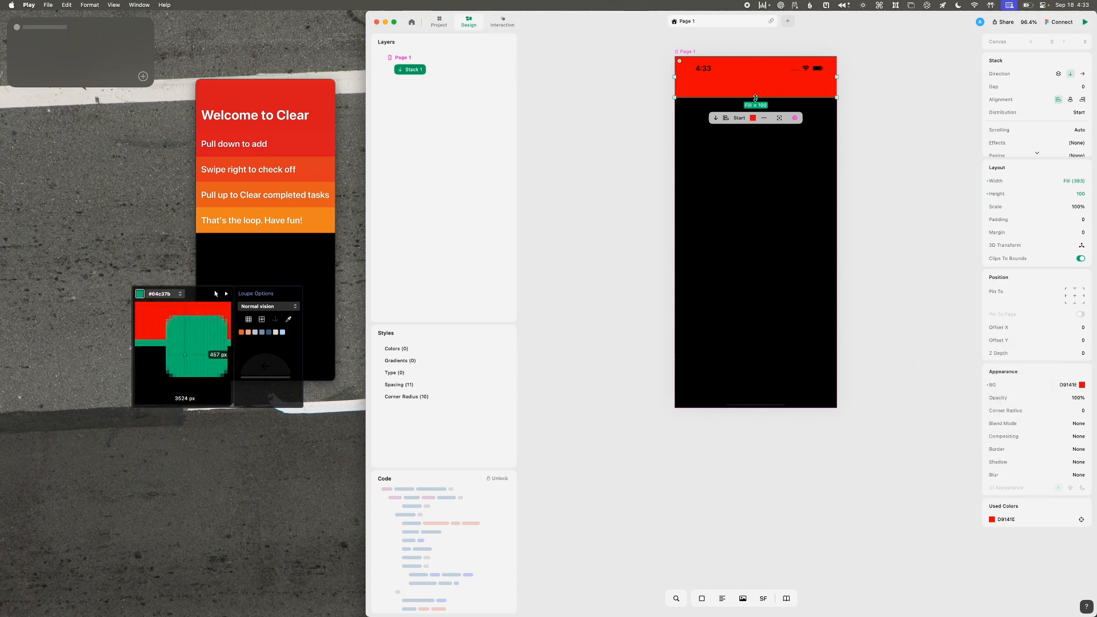
{"action": "left_click_drag", "start_coordinate": [755, 98], "coordinate": [755, 124]}
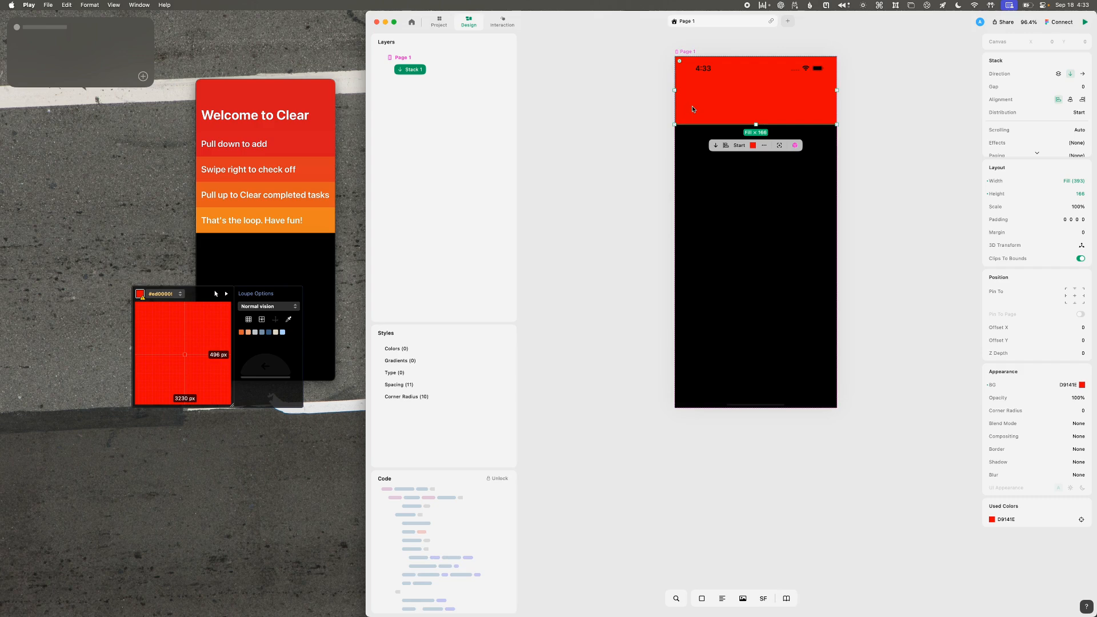
{"action": "left_click", "coordinate": [763, 599]}
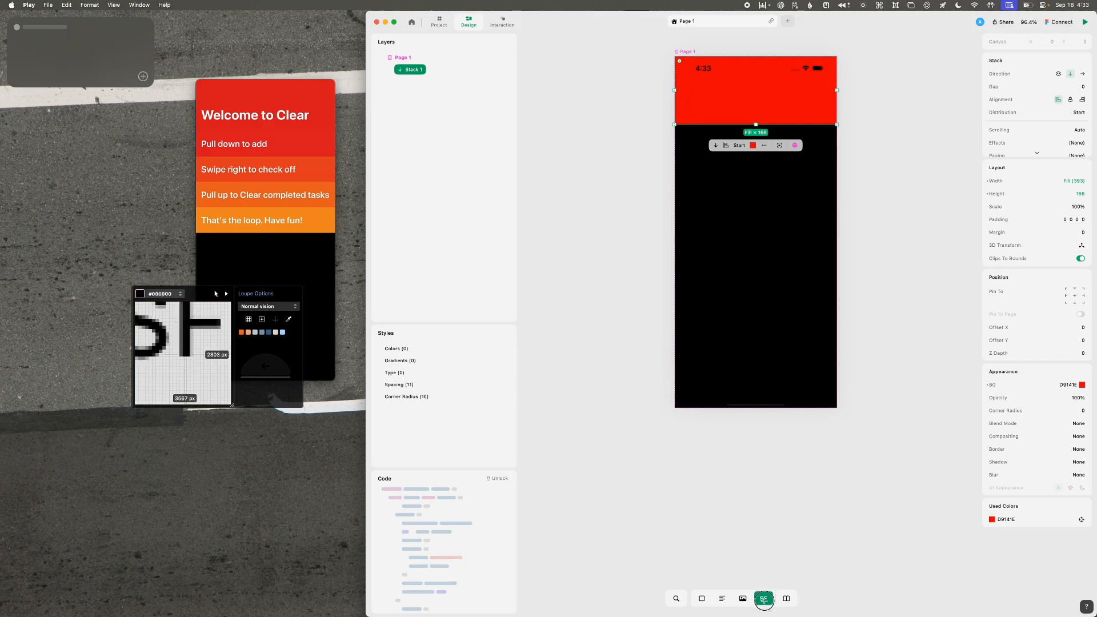
{"action": "left_click", "coordinate": [681, 107]}
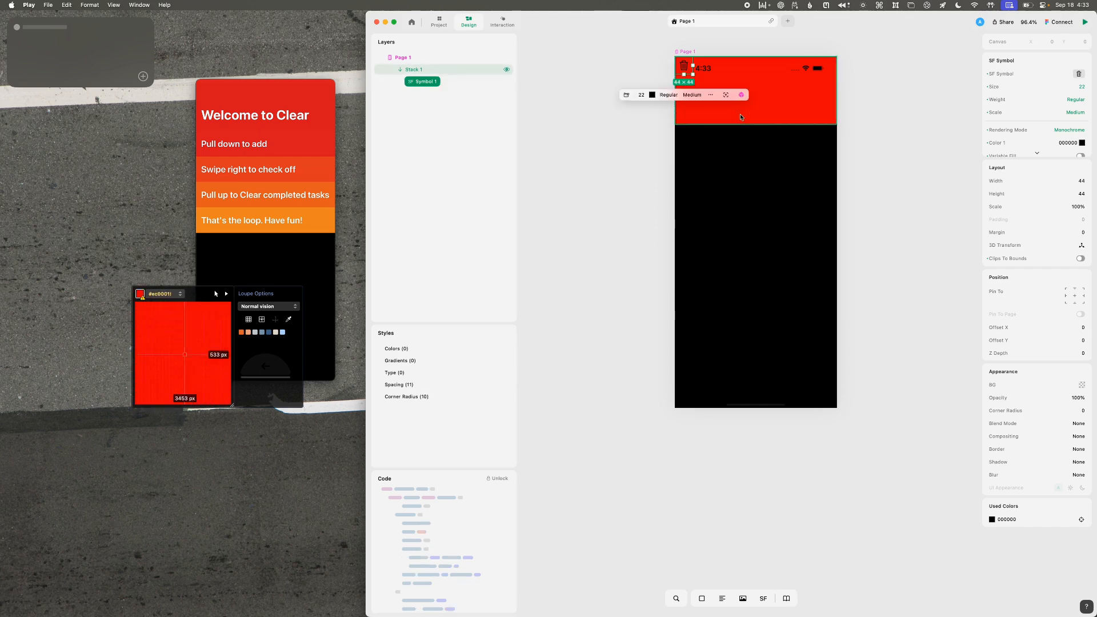
{"action": "left_click", "coordinate": [705, 150]}
{"action": "left_click", "coordinate": [691, 70]}
{"action": "left_click", "coordinate": [691, 71]}
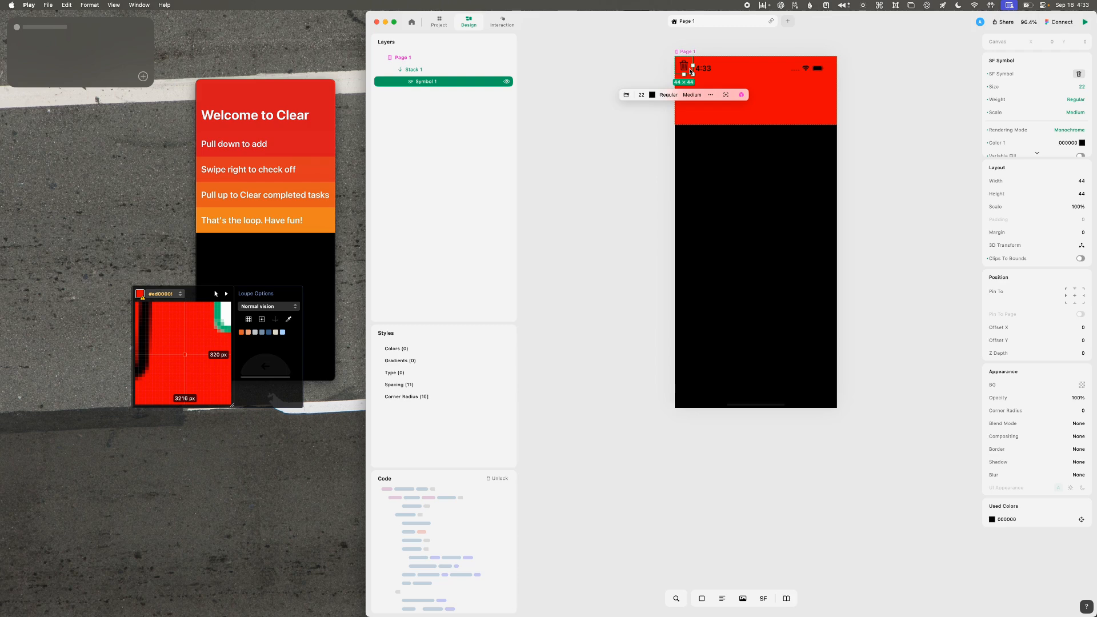
{"action": "right_click", "coordinate": [690, 69]}
{"action": "left_click", "coordinate": [686, 92]}
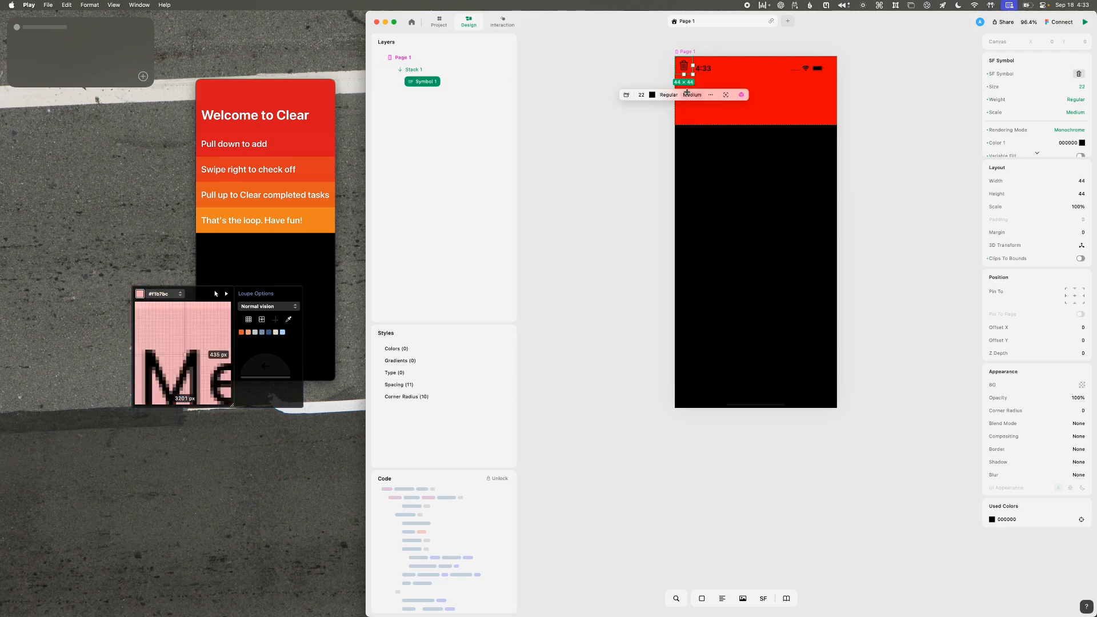
{"action": "left_click", "coordinate": [712, 95]}
{"action": "left_click", "coordinate": [712, 95]}
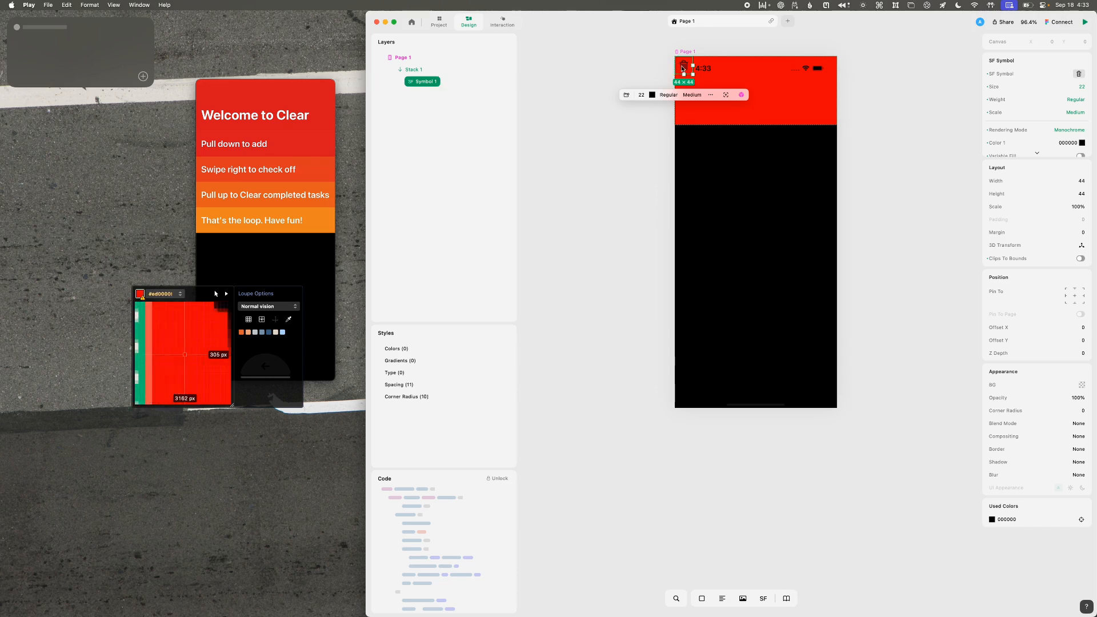
{"action": "right_click", "coordinate": [682, 65]}
{"action": "left_click", "coordinate": [660, 71]}
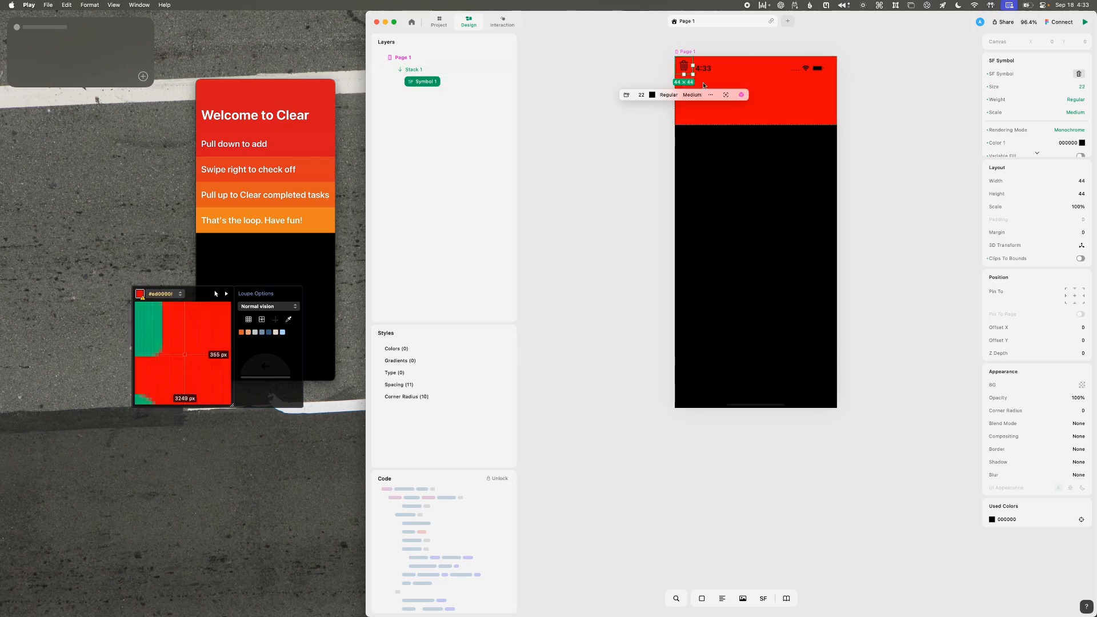
{"action": "left_click", "coordinate": [712, 94]}
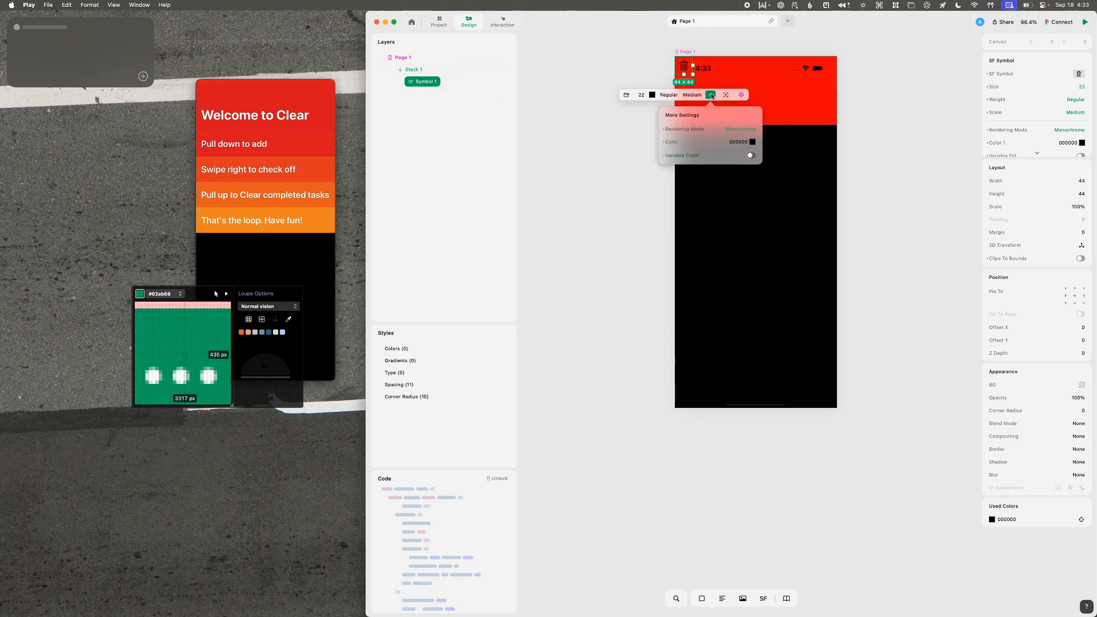
{"action": "left_click", "coordinate": [686, 68]}
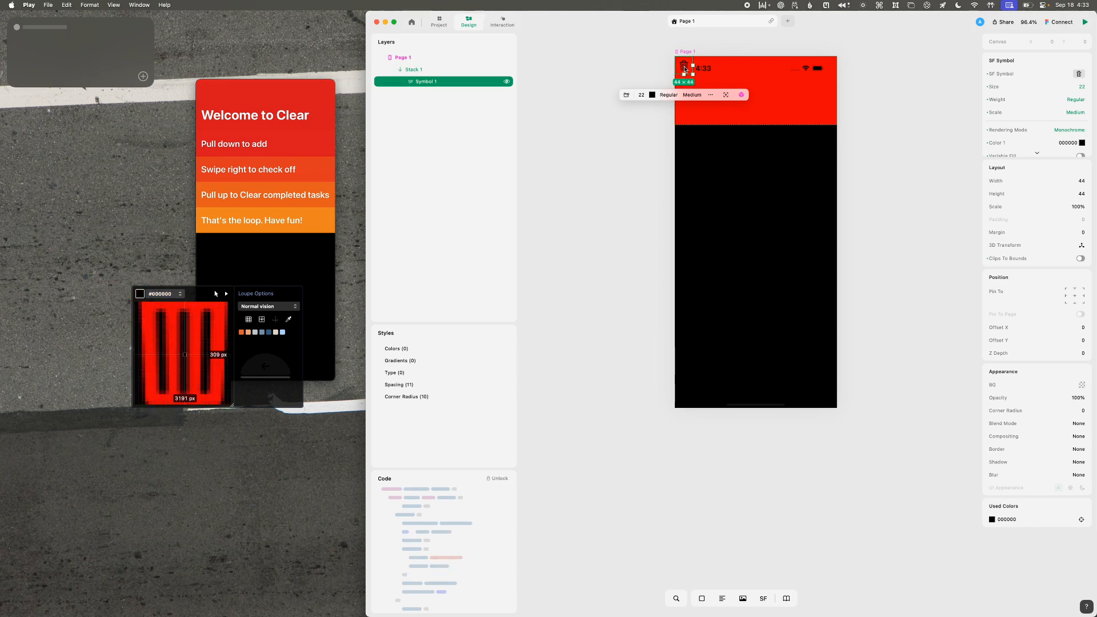
{"action": "right_click", "coordinate": [454, 85]}
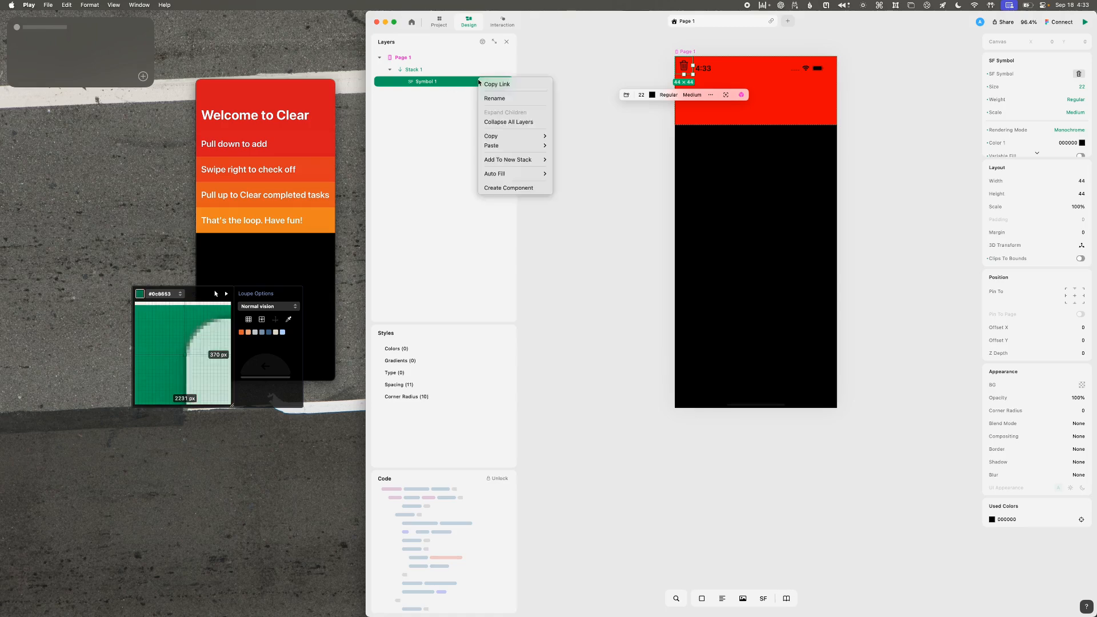
{"action": "left_click", "coordinate": [451, 64]}
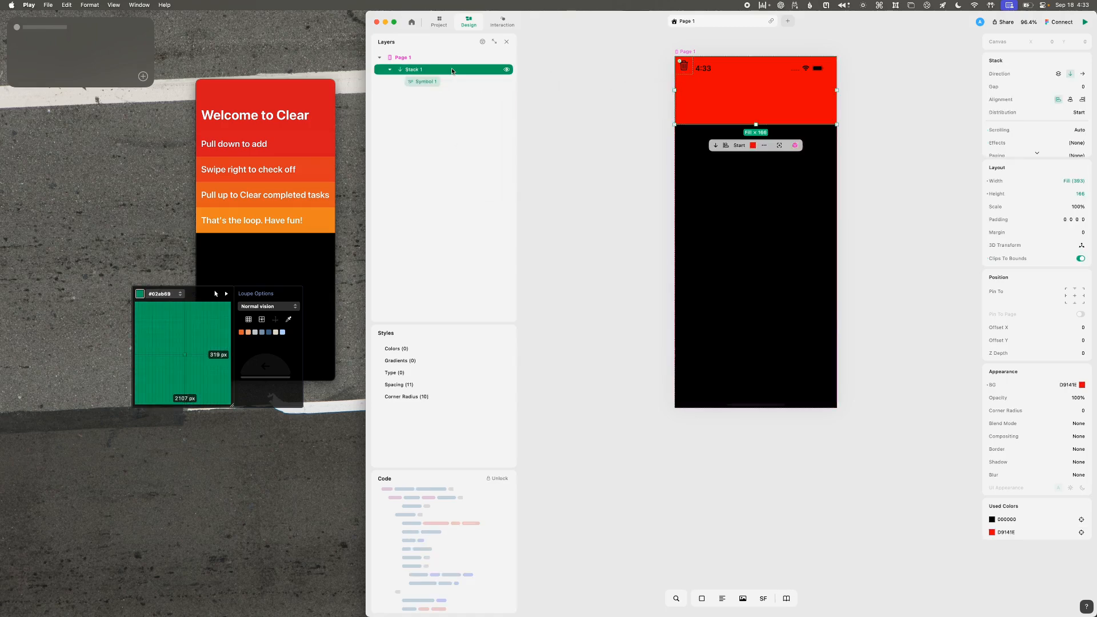
{"action": "left_click", "coordinate": [432, 85]}
{"action": "right_click", "coordinate": [429, 84]}
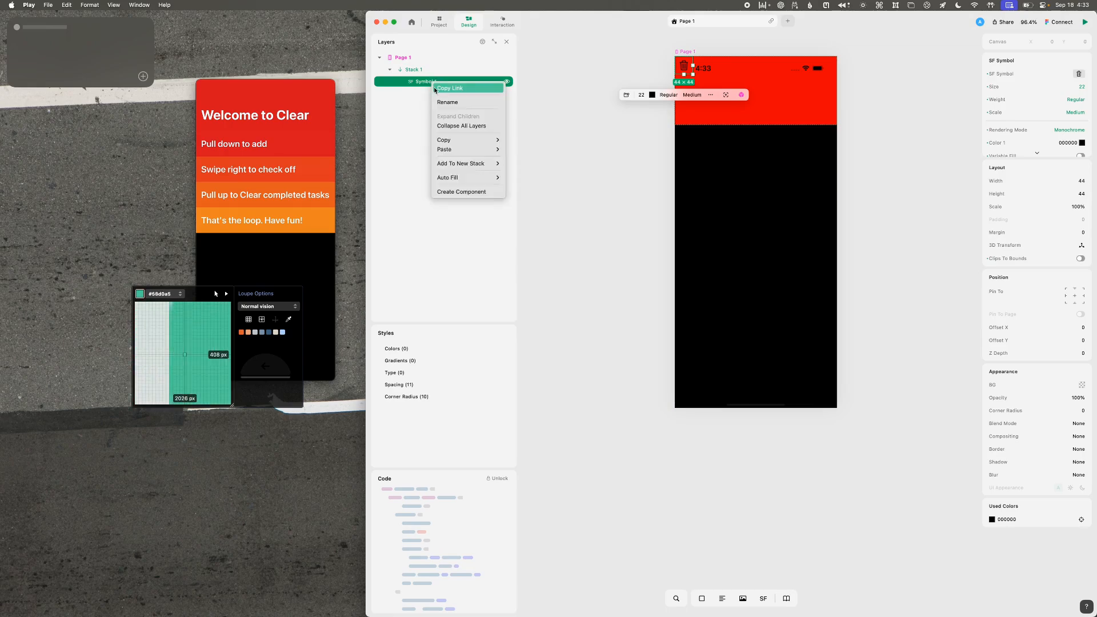
{"action": "left_click", "coordinate": [427, 83]}
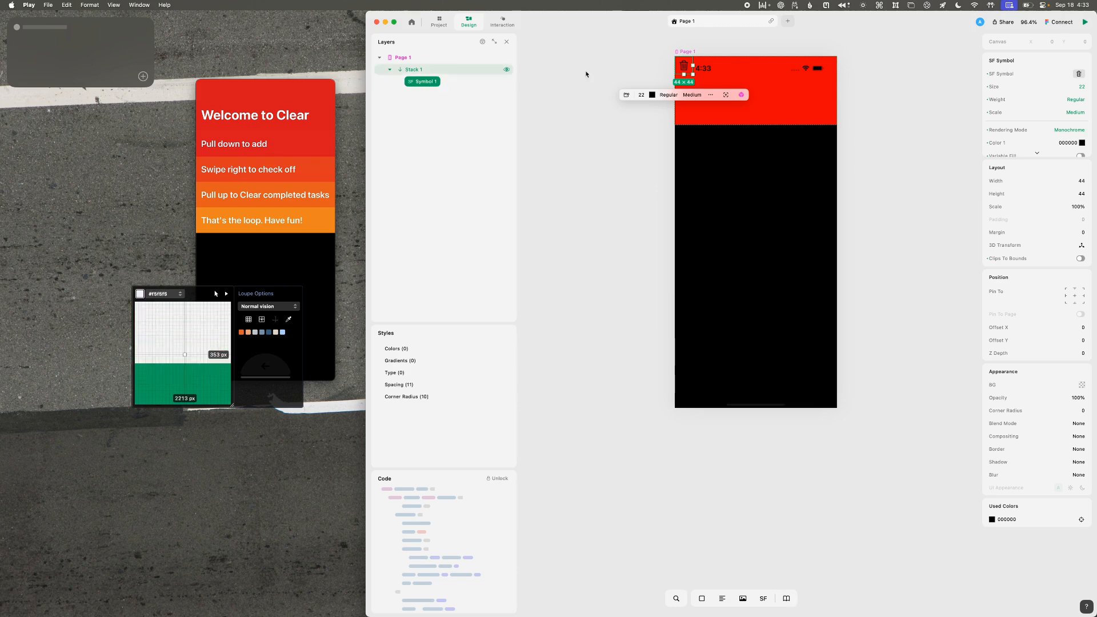
{"action": "left_click_drag", "start_coordinate": [686, 68], "coordinate": [625, 205]}
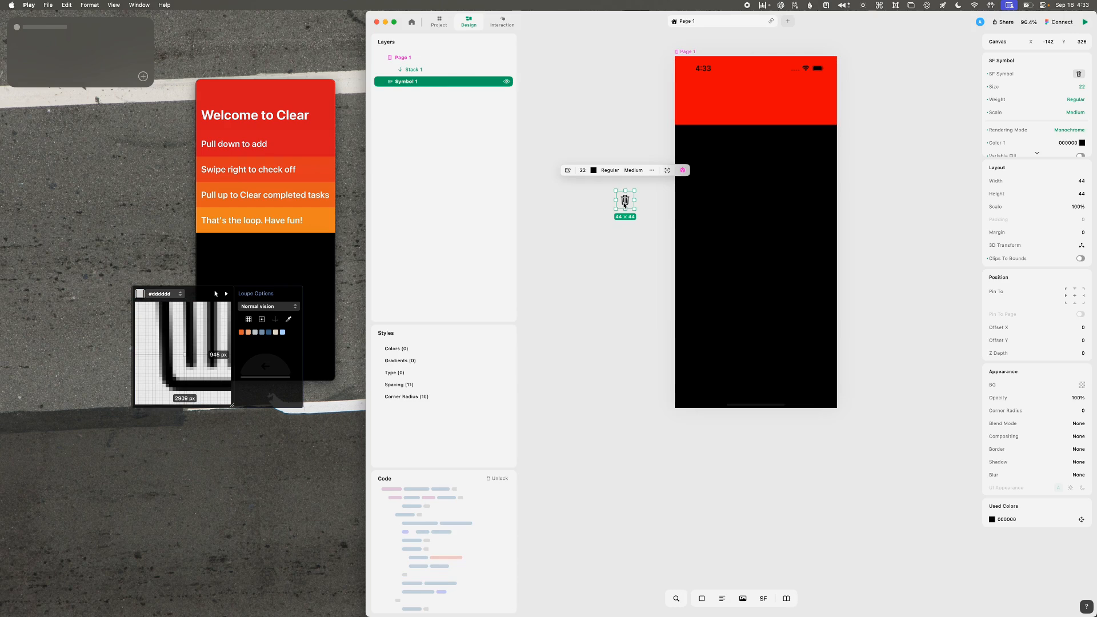
{"action": "left_click", "coordinate": [589, 207]}
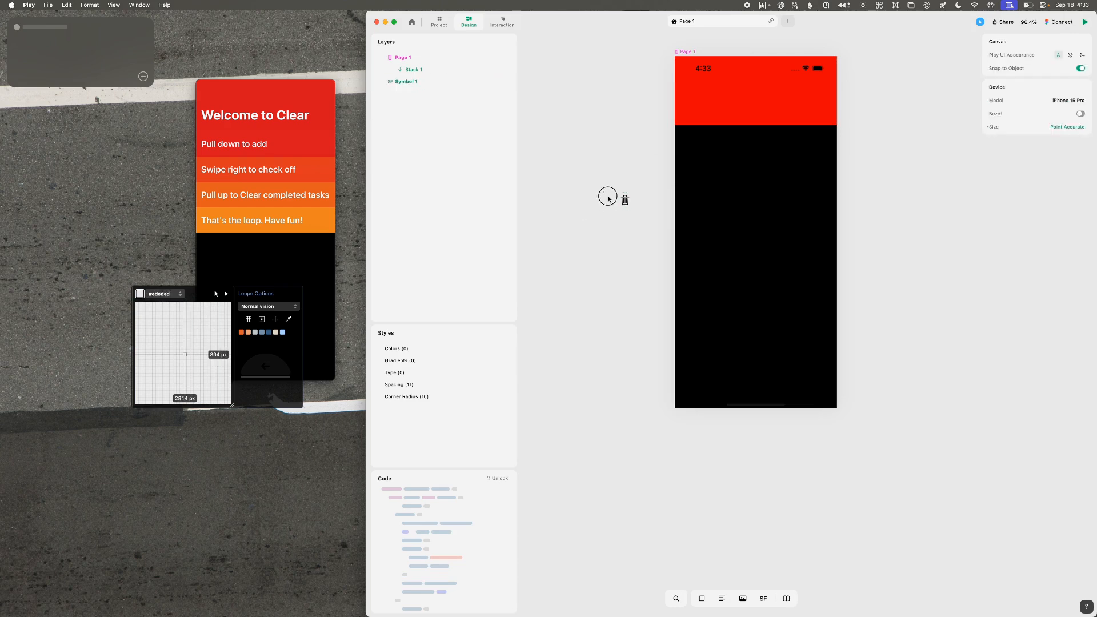
{"action": "left_click", "coordinate": [625, 200]}
{"action": "key", "text": "Delete"}
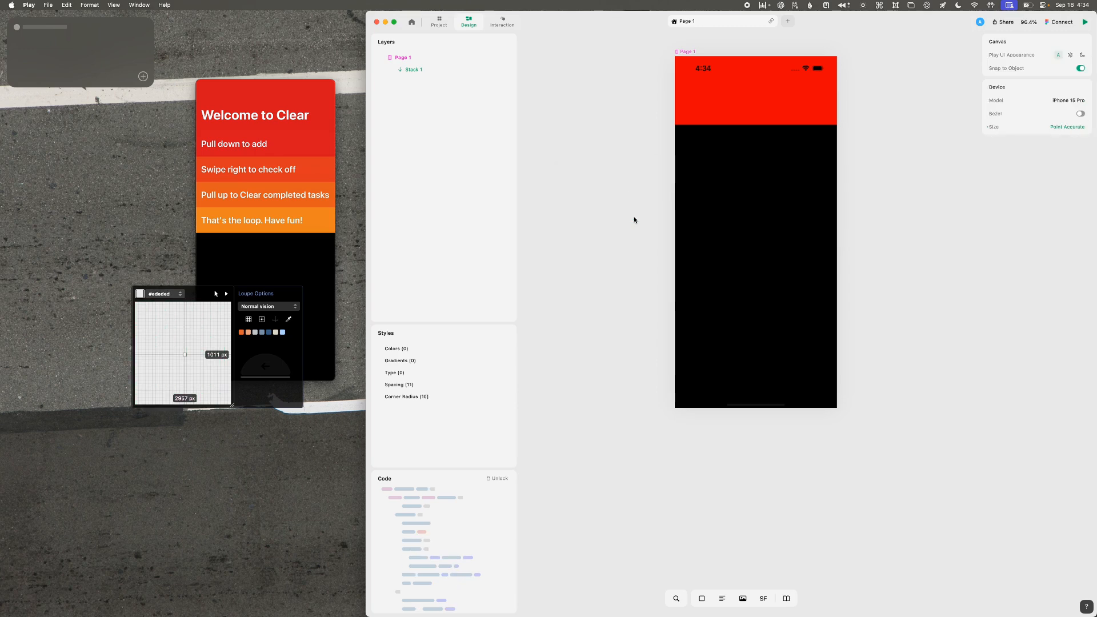
- Set the UI appearance of Page 1's status bar to light
{"action": "left_click", "coordinate": [717, 106]}
{"action": "left_click", "coordinate": [806, 342]}
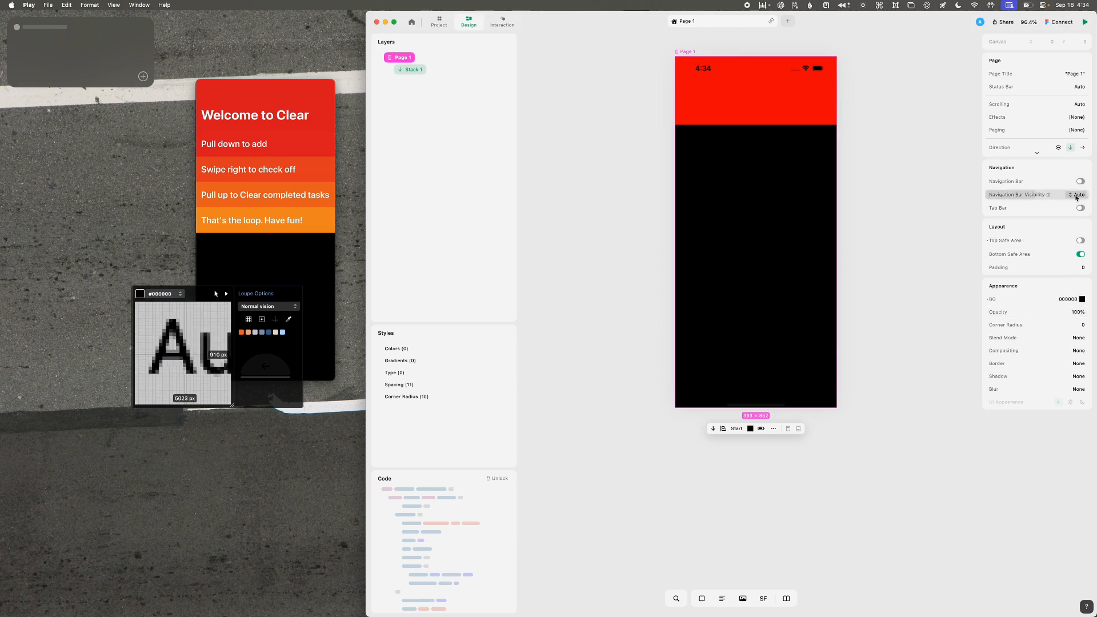
{"action": "left_click", "coordinate": [1078, 87]}
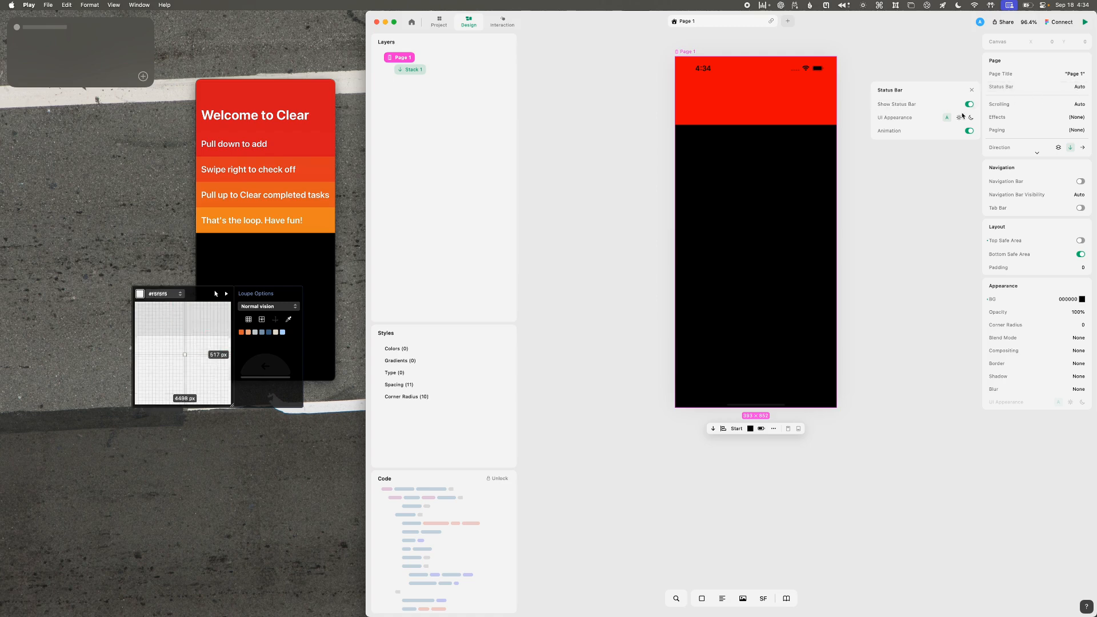
{"action": "left_click", "coordinate": [960, 117]}
{"action": "left_click", "coordinate": [904, 186]}
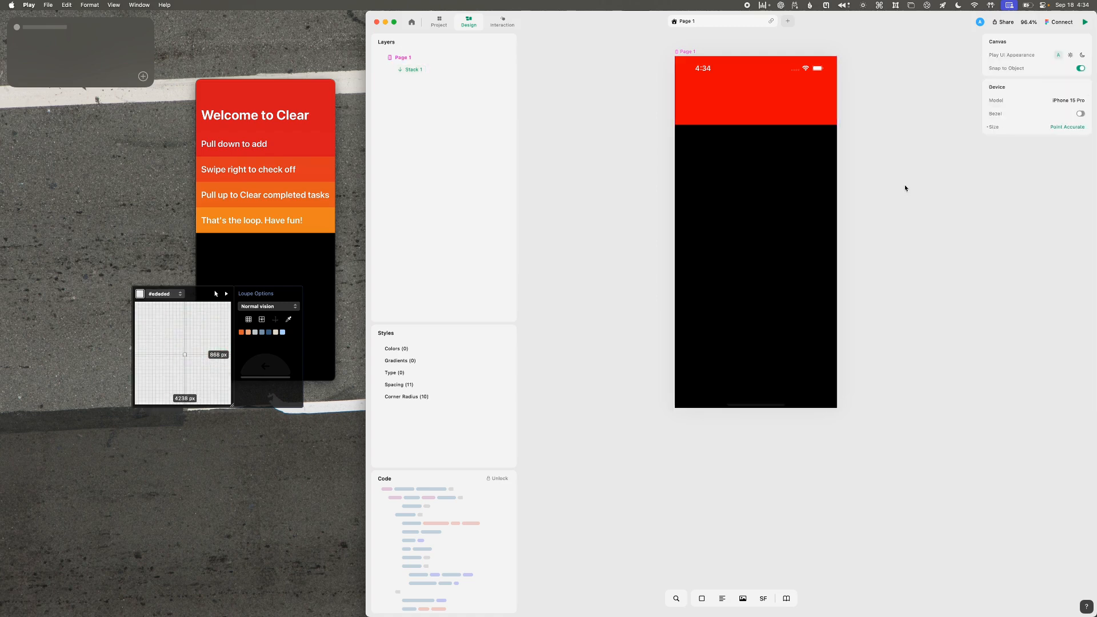
- Add a text layer reading "Welcome to Clear" inside the red stack
{"action": "left_click", "coordinate": [776, 120]}
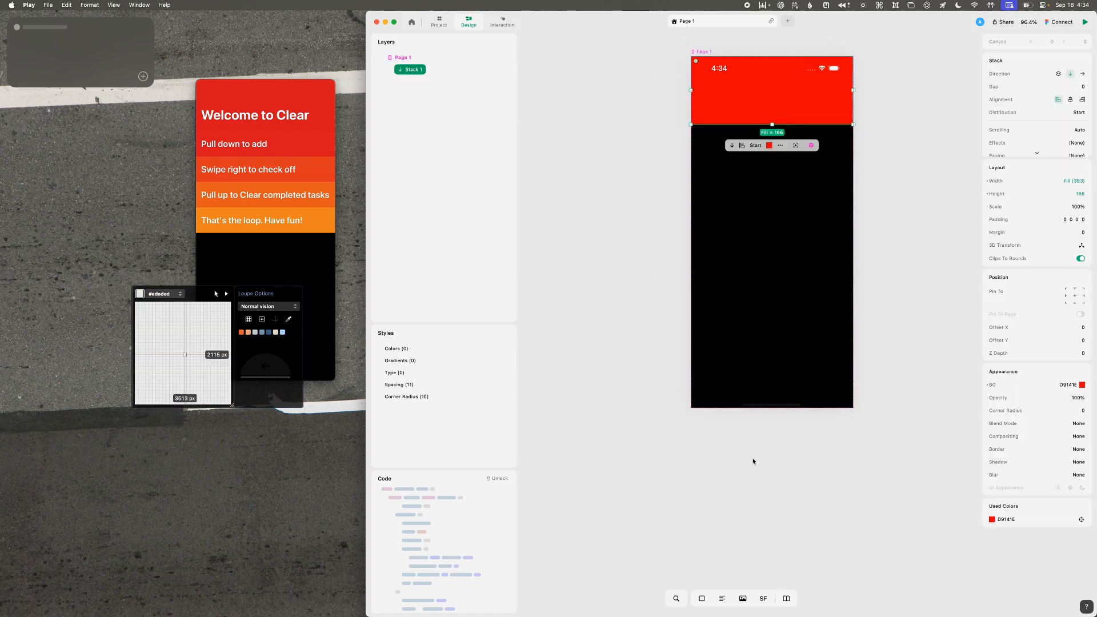
{"action": "left_click", "coordinate": [724, 599]}
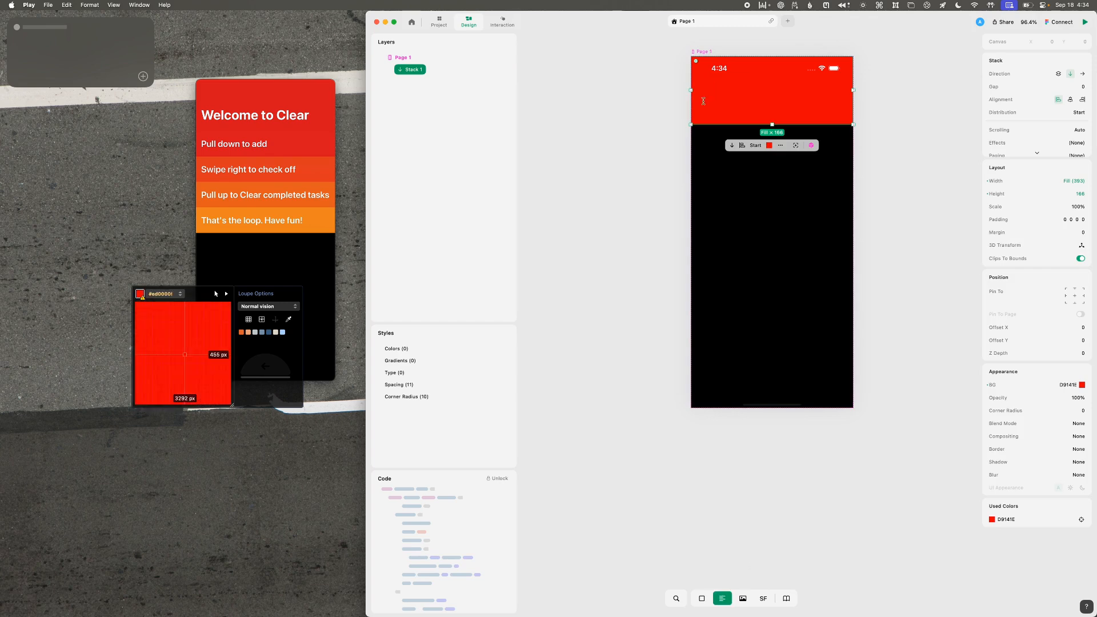
{"action": "left_click", "coordinate": [704, 107]}
{"action": "key", "text": "Return"}
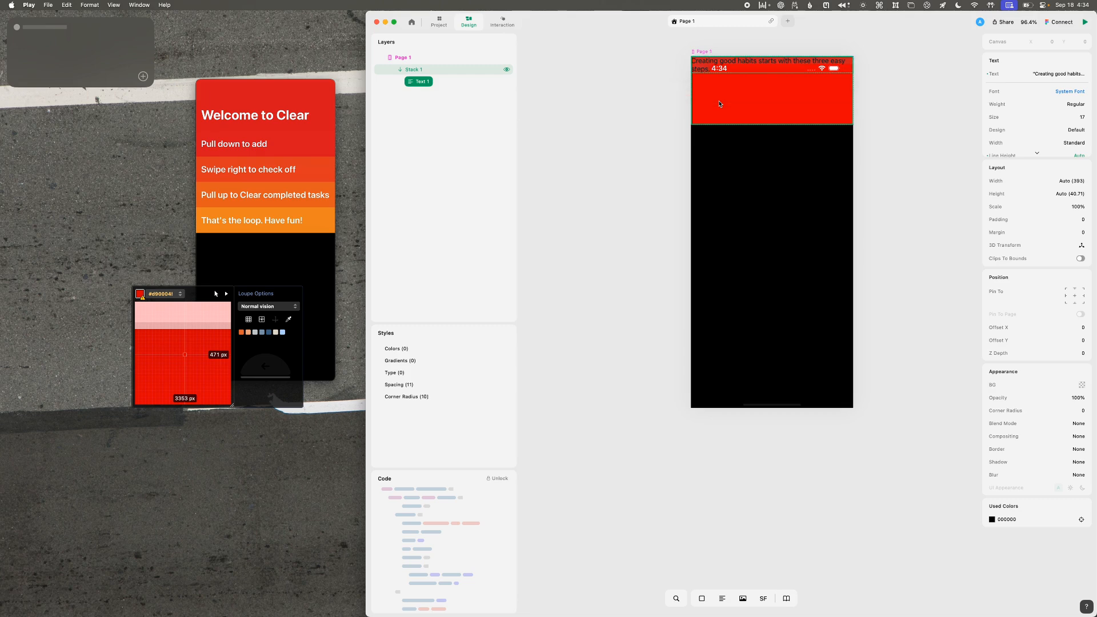
{"action": "type", "text": "Welcome to Clear"}
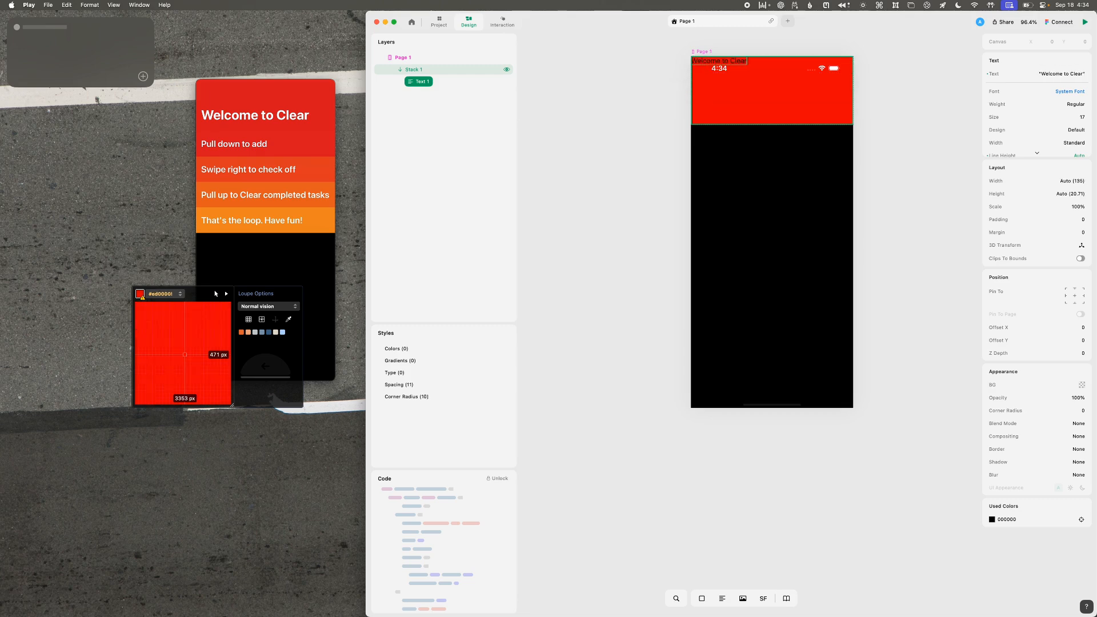
{"action": "key", "text": "Escape"}
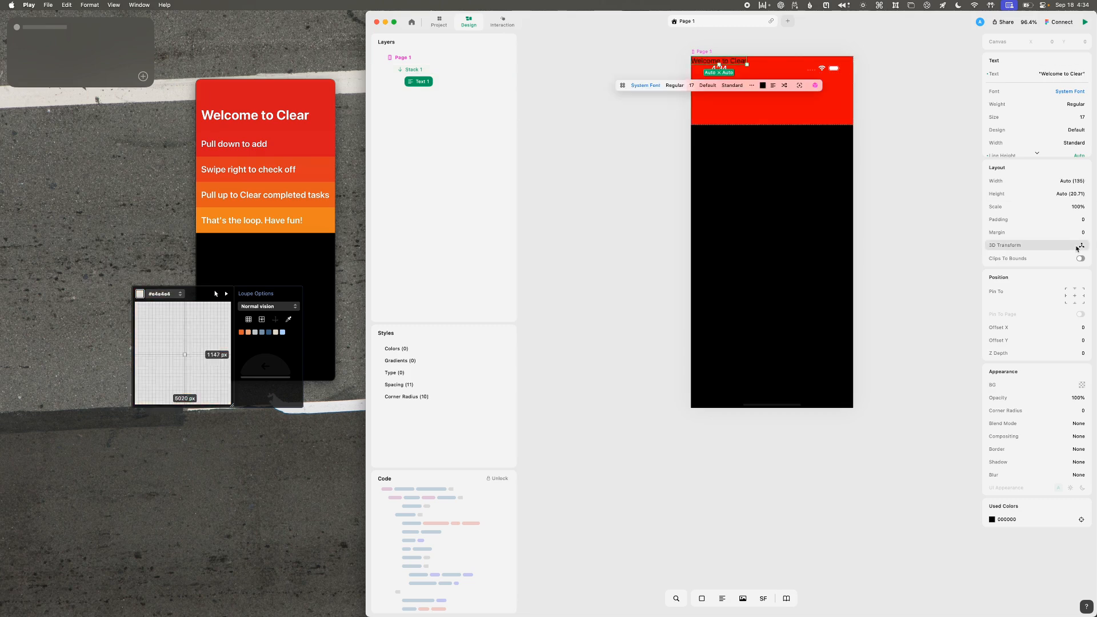
- Pin the "Welcome to Clear" text to the bottom-left corner of the red stack
{"action": "left_click", "coordinate": [1076, 304]}
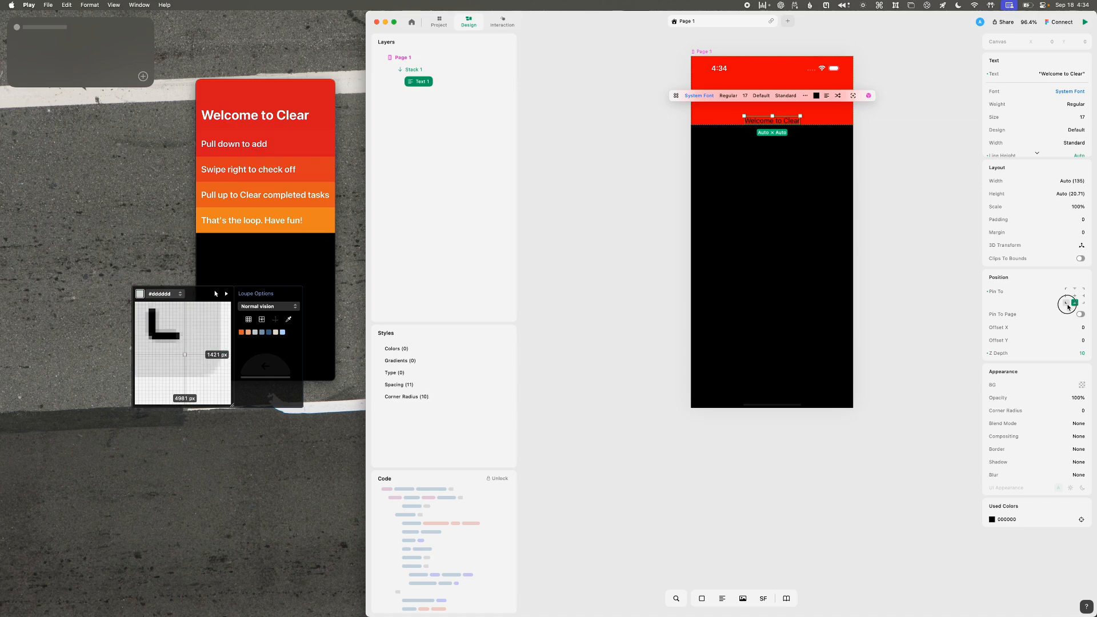
{"action": "left_click", "coordinate": [1067, 303]}
{"action": "left_click", "coordinate": [817, 110]}
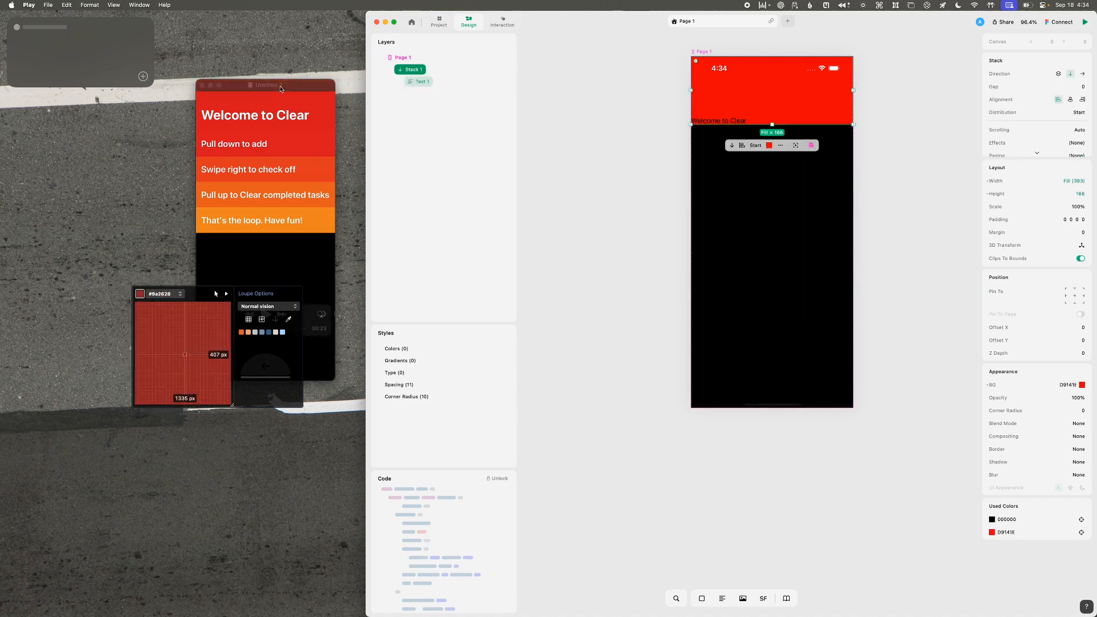
{"action": "left_click", "coordinate": [300, 87]}
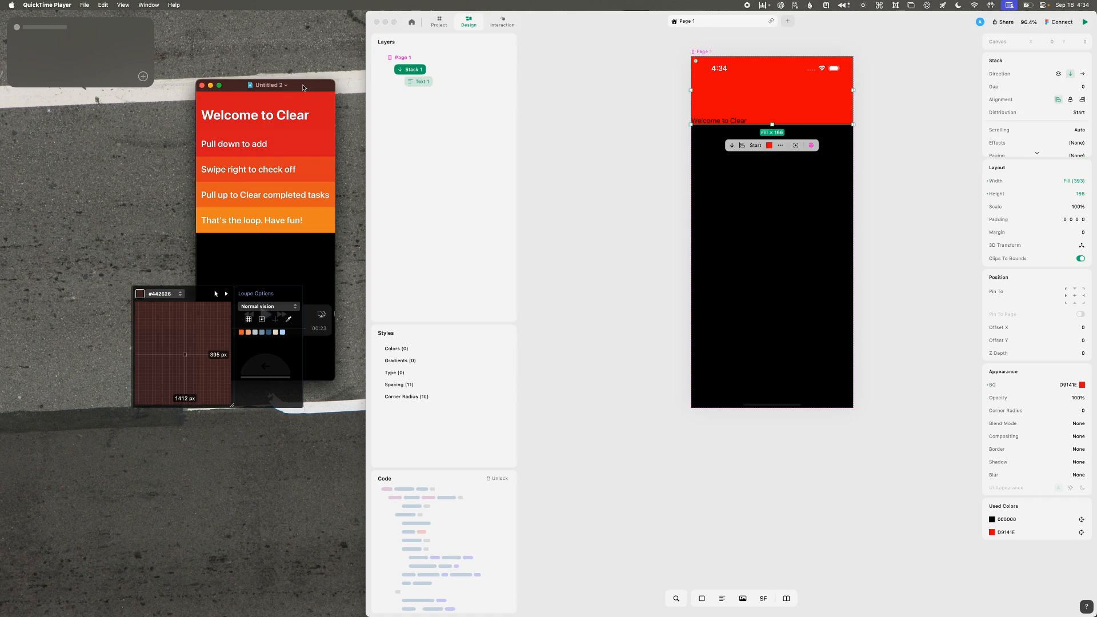
{"action": "left_click", "coordinate": [85, 5]}
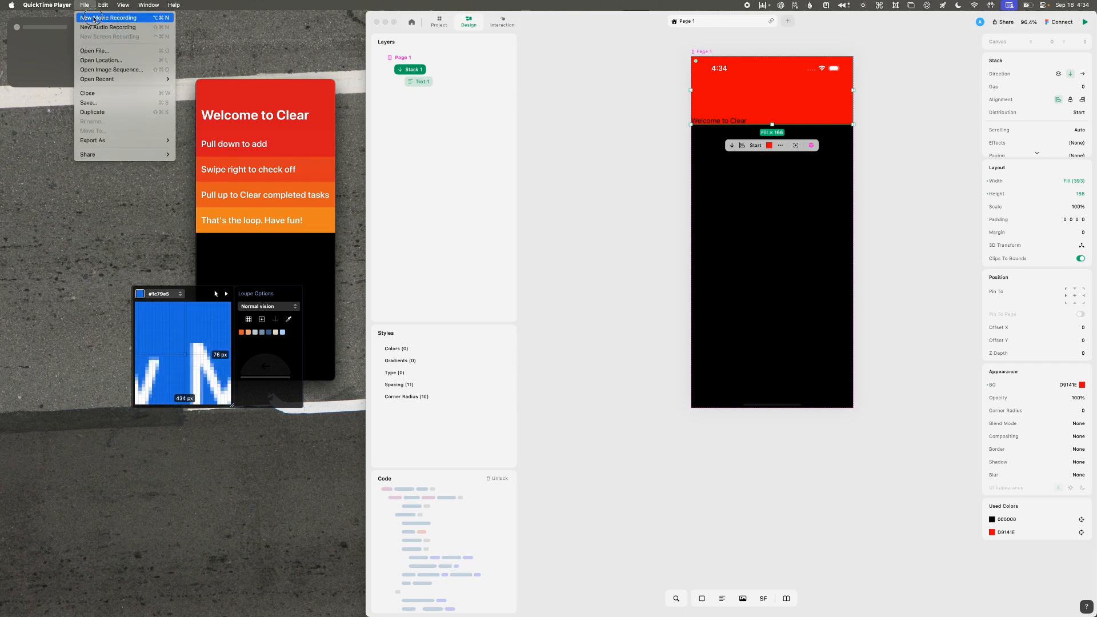
{"action": "left_click", "coordinate": [95, 19]}
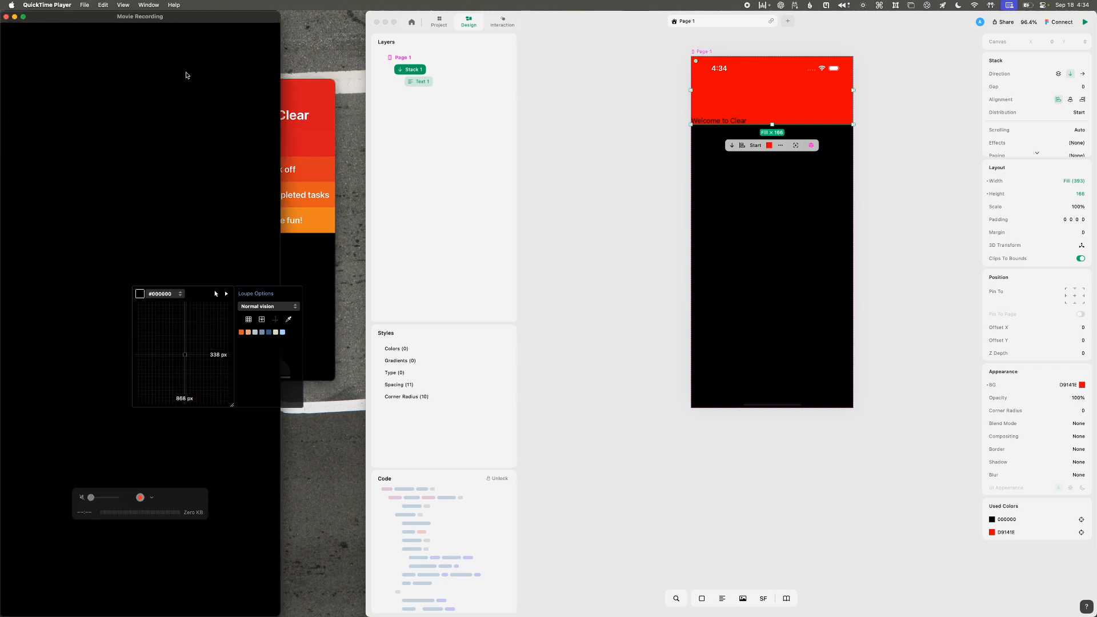
{"action": "left_click", "coordinate": [104, 5]}
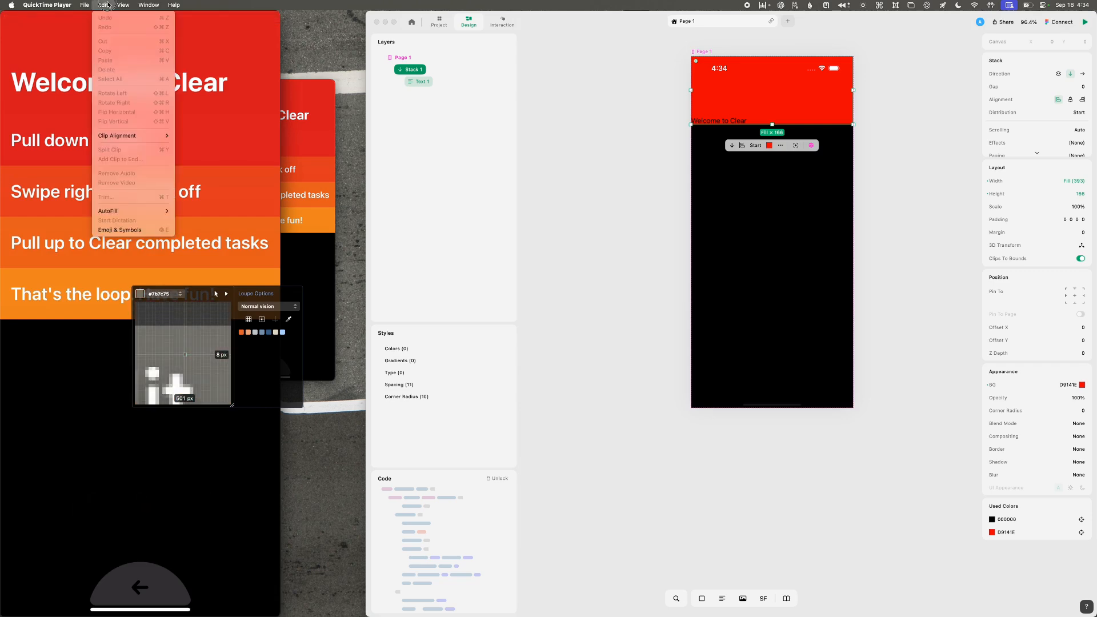
{"action": "left_click", "coordinate": [107, 6]}
{"action": "left_click_drag", "start_coordinate": [105, 55], "coordinate": [143, 37]}
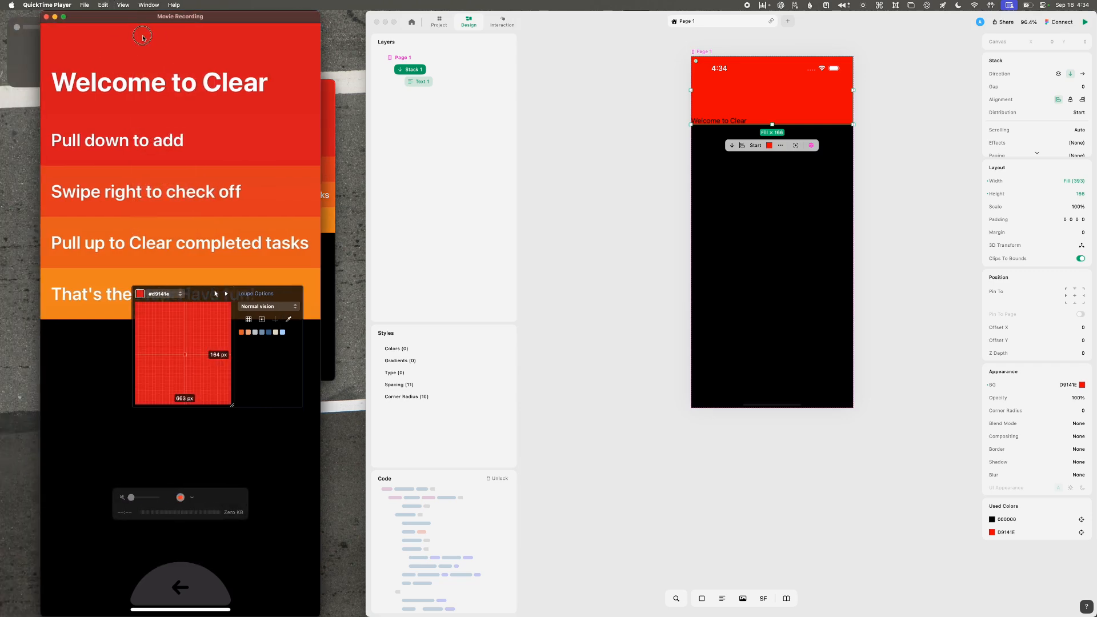
{"action": "key", "text": "super+w"}
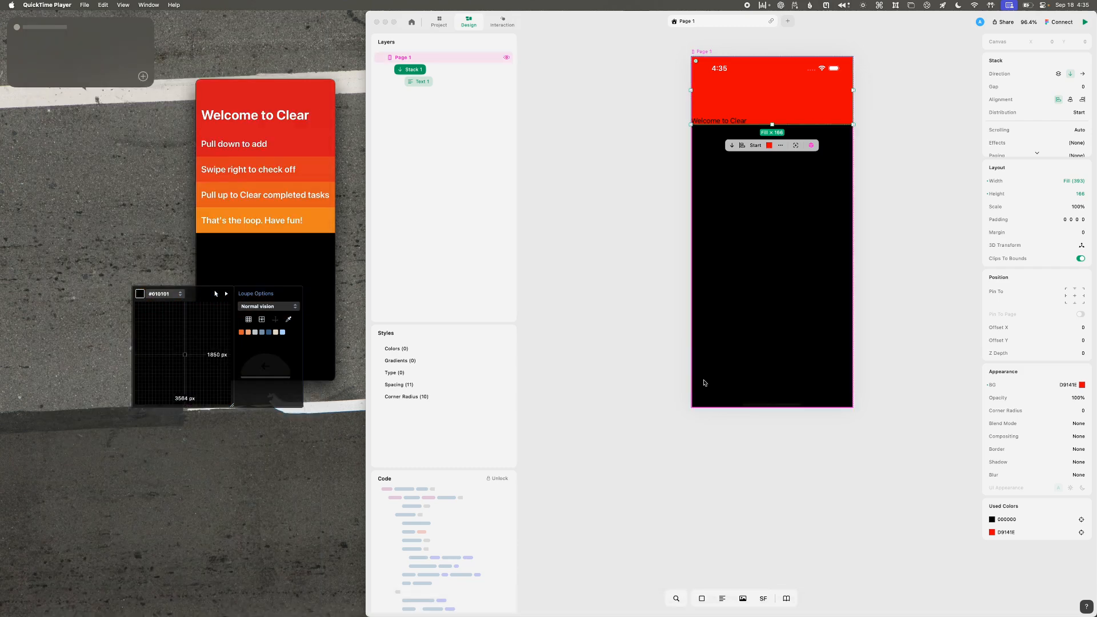
- Switch to the Clock app, start a 52-minute timer, and close its window
{"action": "key", "text": "super+space"}
{"action": "type", "text": "clock"}
{"action": "key", "text": "Return"}
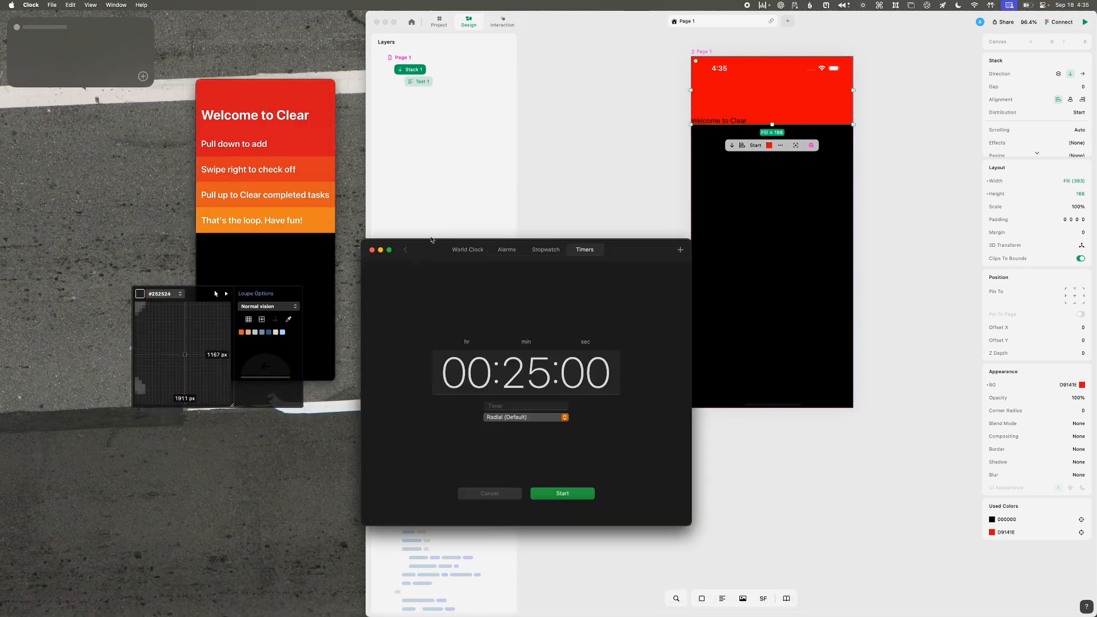
{"action": "type", "text": "59"}
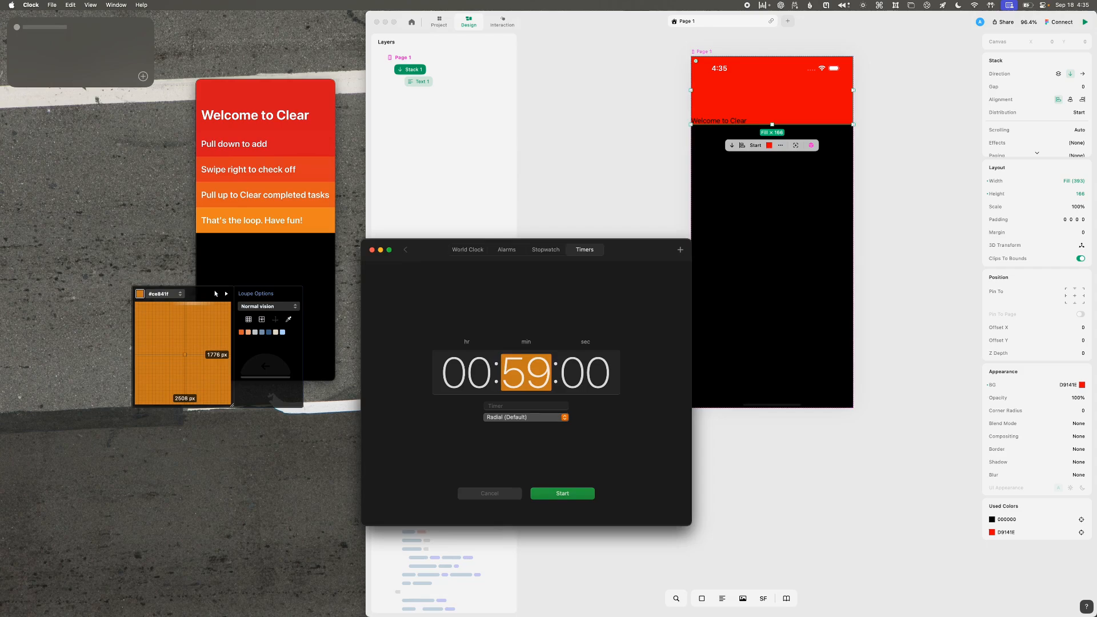
{"action": "type", "text": "50"}
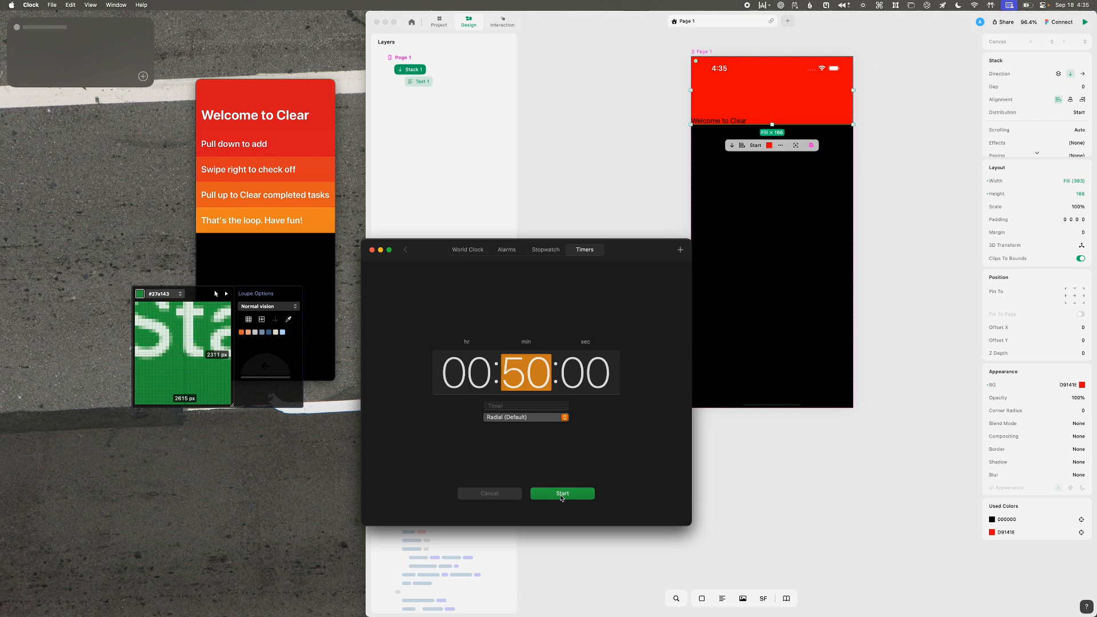
{"action": "type", "text": "52"}
{"action": "left_click", "coordinate": [562, 494]}
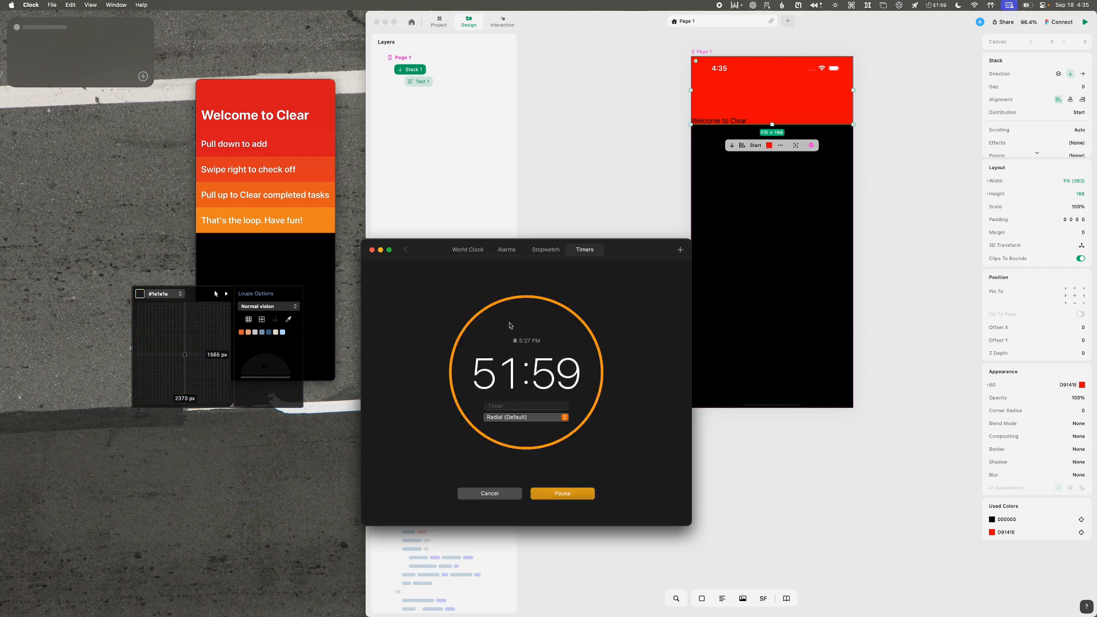
{"action": "key", "text": "super+w"}
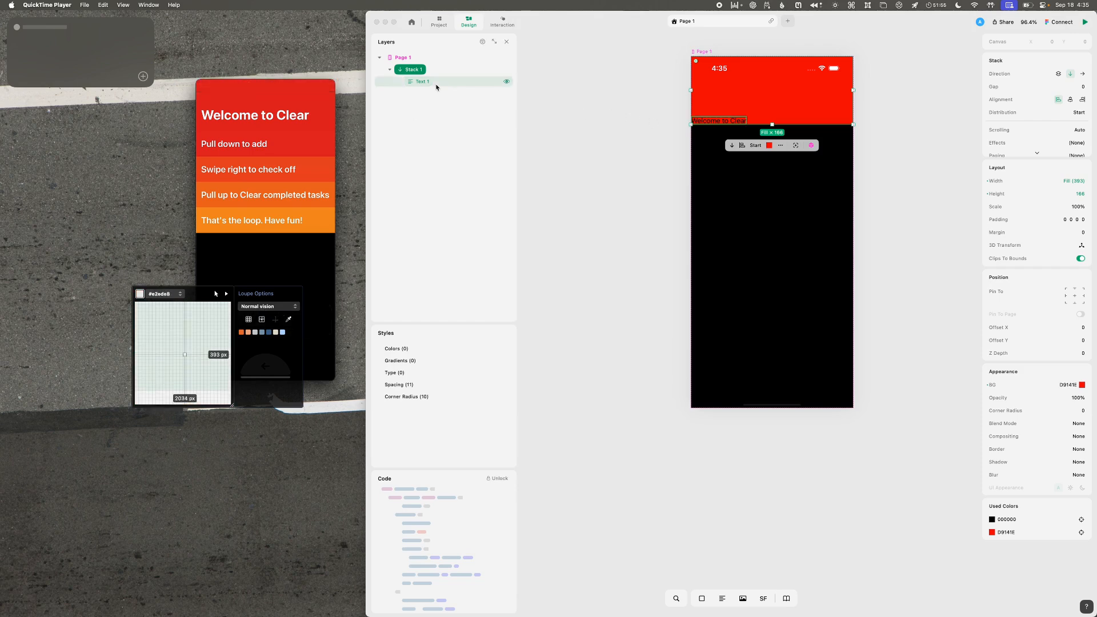
- Move the QuickTime Player window with the Clear reference recording slightly higher on the desktop
{"action": "left_click_drag", "start_coordinate": [235, 132], "coordinate": [255, 93]}
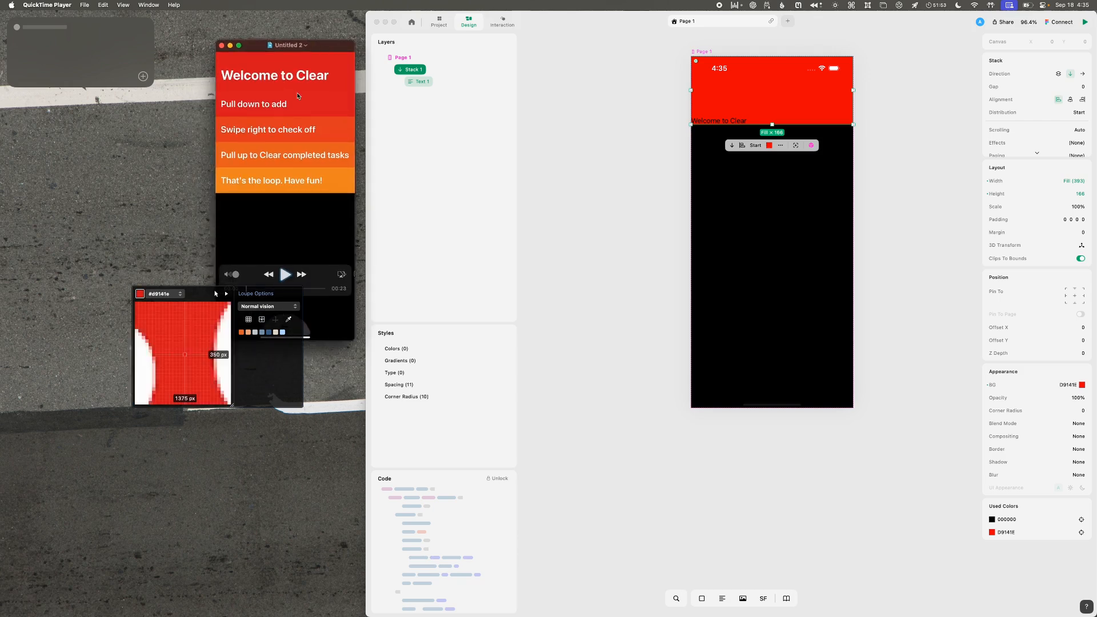
{"action": "left_click", "coordinate": [81, 5]}
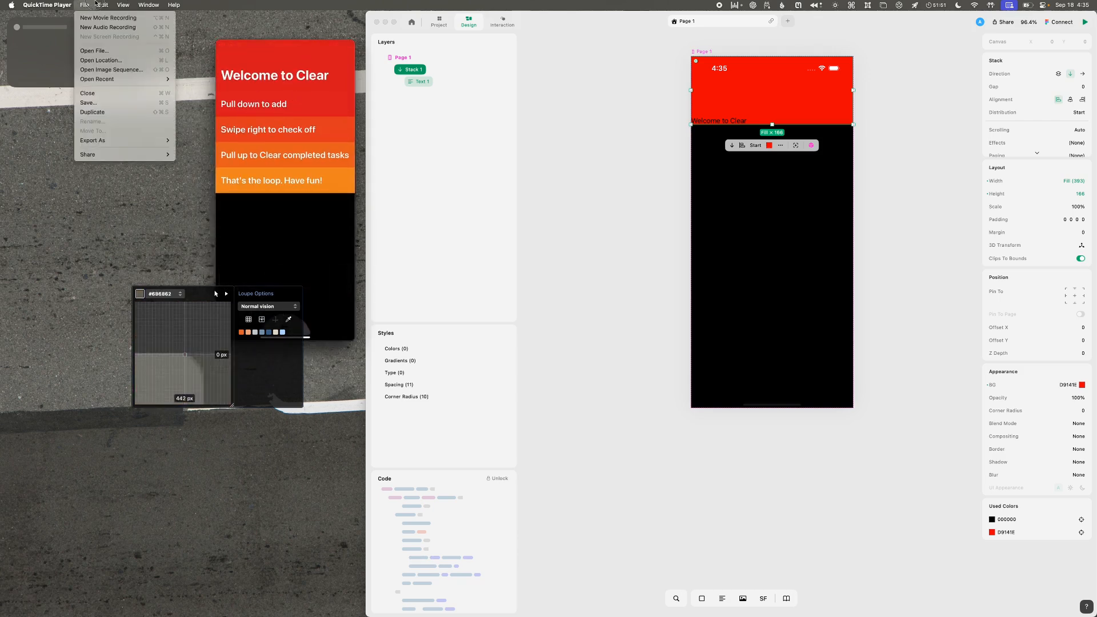
{"action": "left_click", "coordinate": [79, 4]}
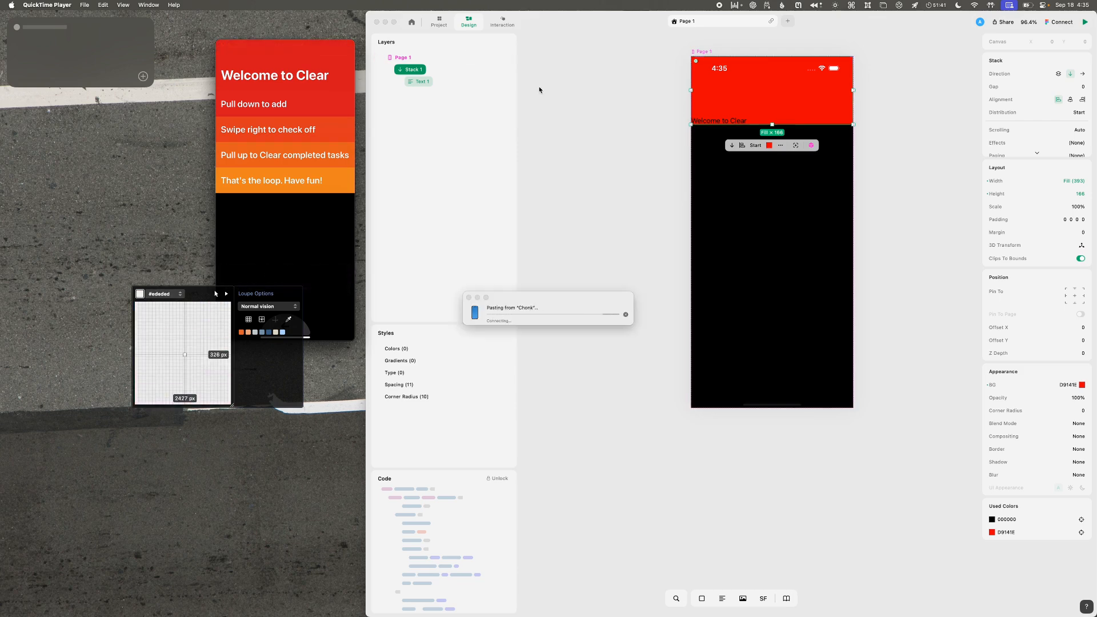
- Paste the Clear screenshot copied from the phone onto the Play canvas and place it beside Page 1
{"action": "left_click", "coordinate": [558, 145]}
{"action": "key", "text": "s"}
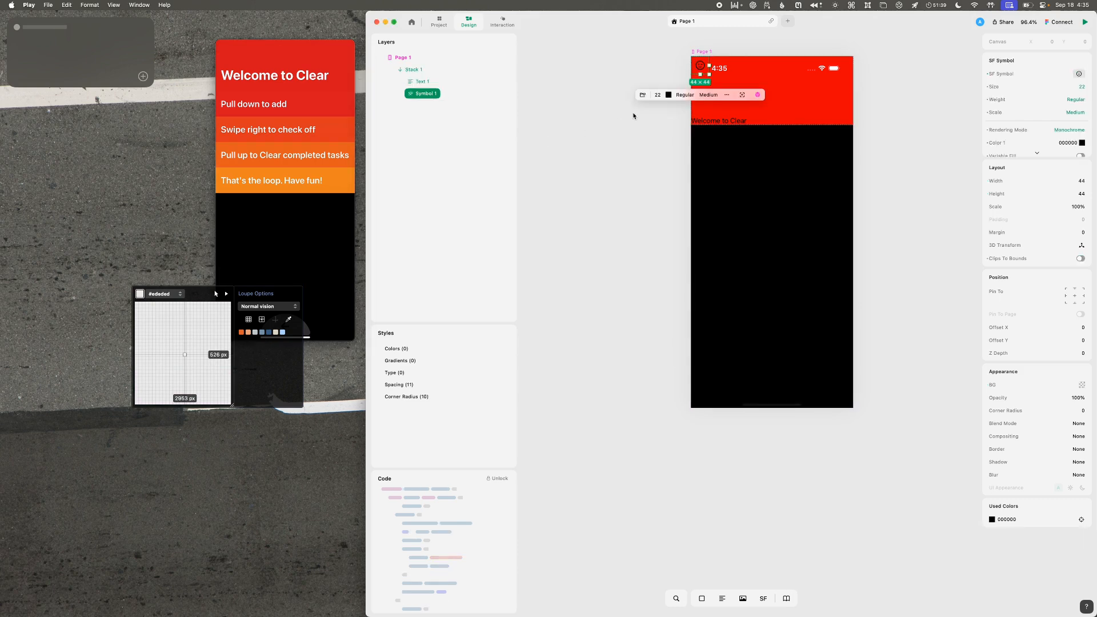
{"action": "key", "text": "BackSpace"}
{"action": "key", "text": "s"}
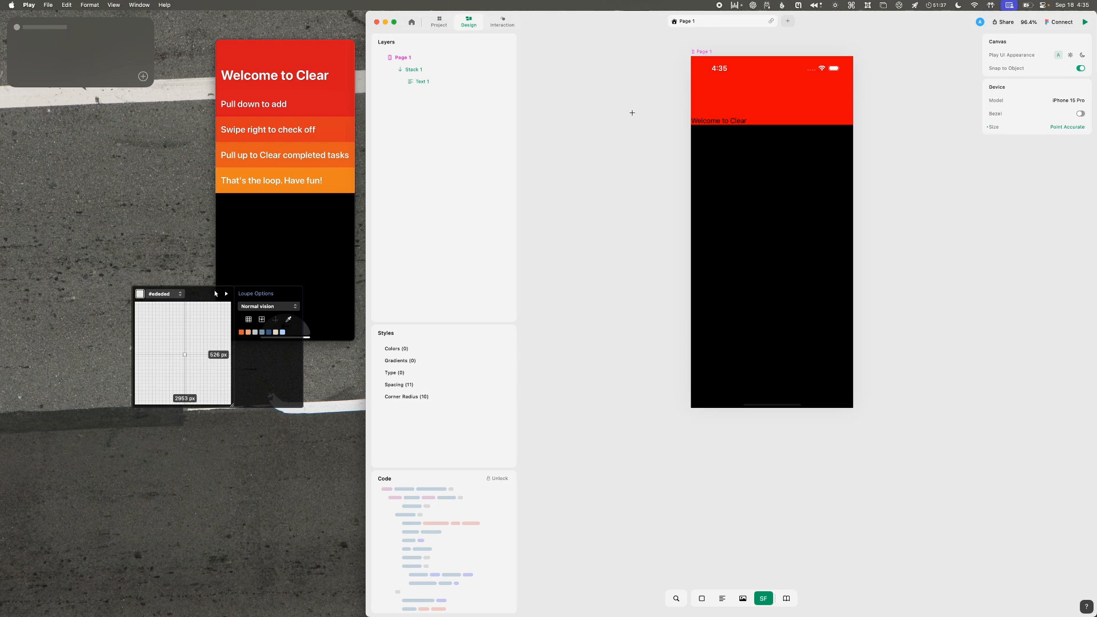
{"action": "key", "text": "super+v"}
{"action": "left_click_drag", "start_coordinate": [655, 209], "coordinate": [455, 152]}
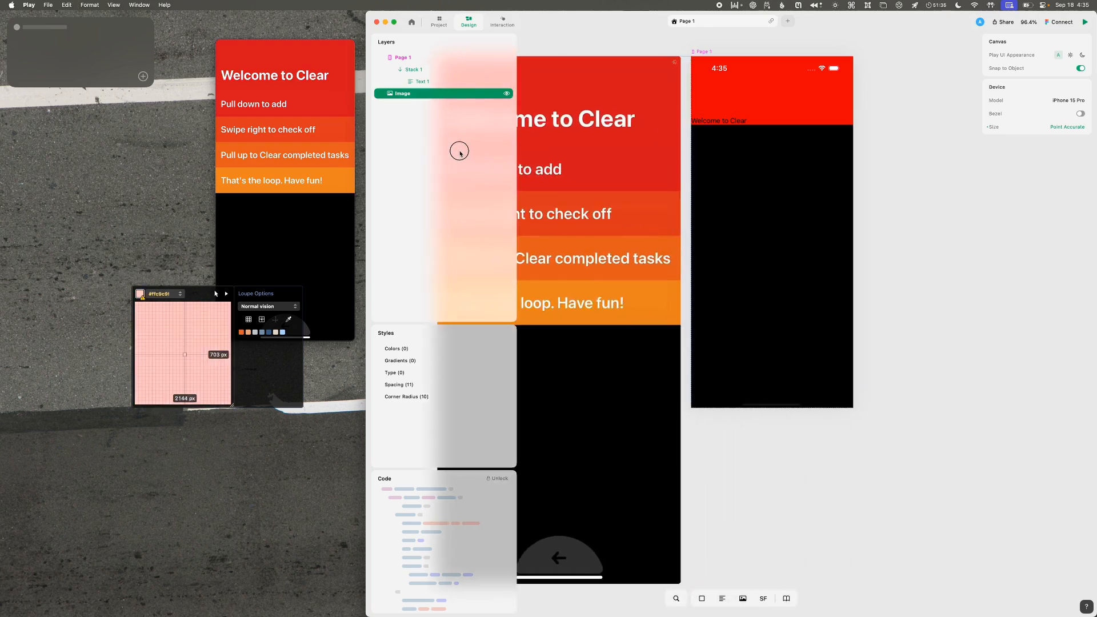
- Sample the header red in the pasted screenshot and set the header stack's background color to D8121D
{"action": "left_click", "coordinate": [756, 107]}
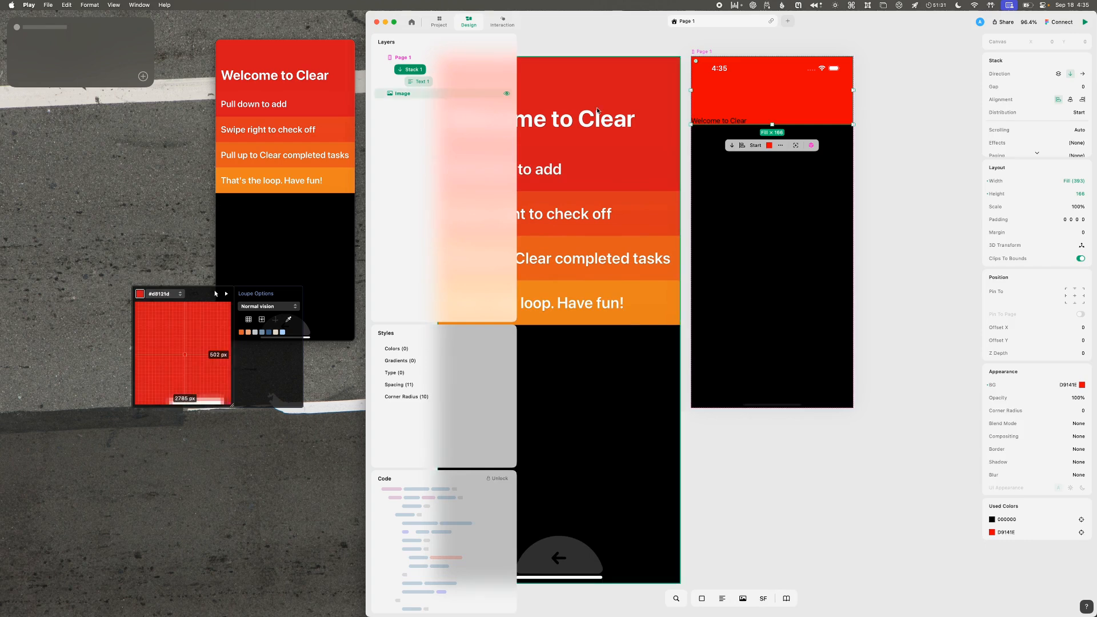
{"action": "left_click", "coordinate": [625, 75]}
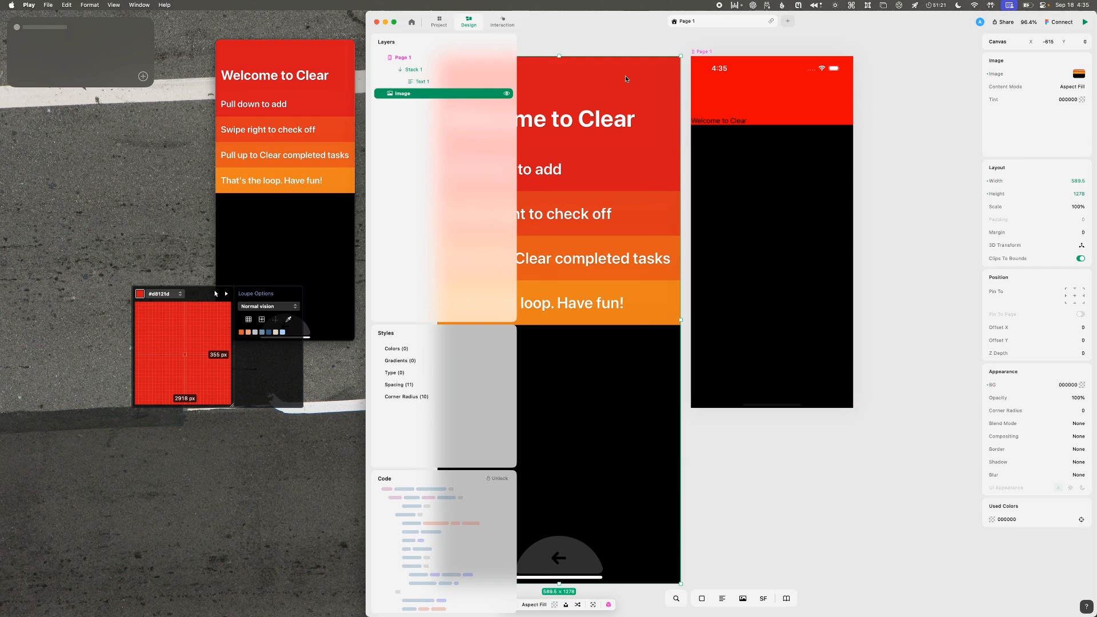
{"action": "scroll", "coordinate": [625, 79], "scroll_direction": "up", "scroll_amount": 2}
{"action": "scroll", "coordinate": [625, 79], "scroll_direction": "left", "scroll_amount": 1}
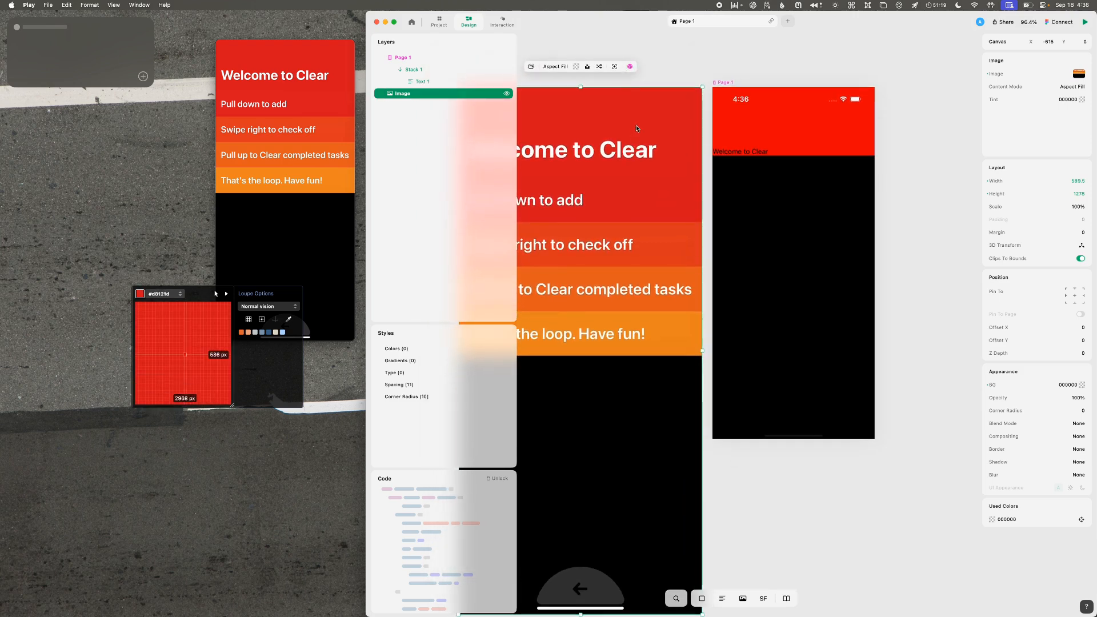
{"action": "left_click", "coordinate": [765, 127]}
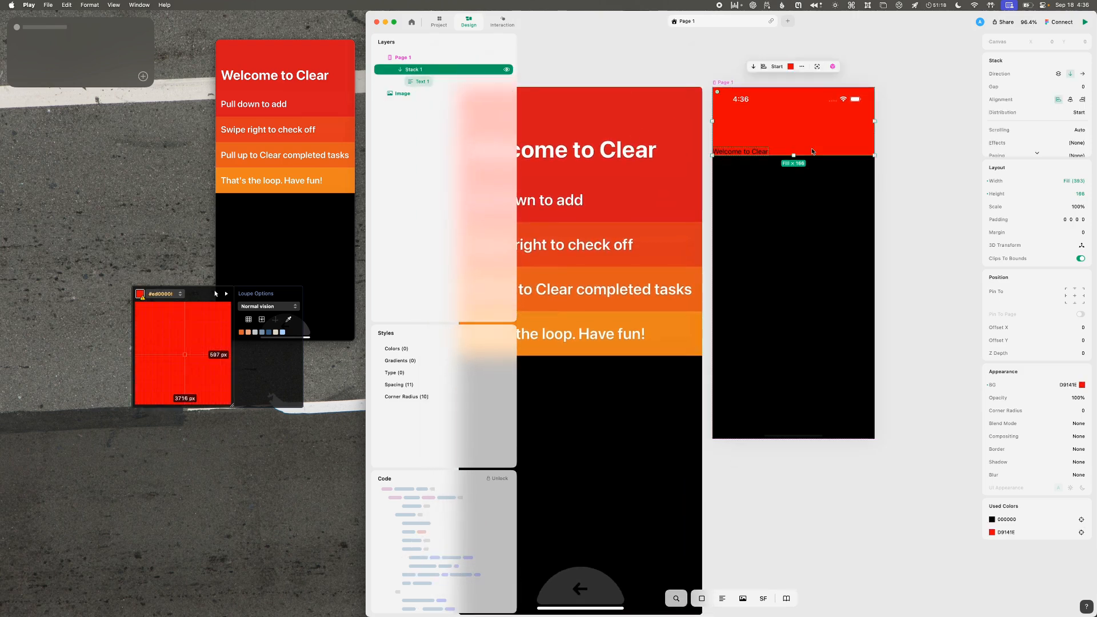
{"action": "left_click", "coordinate": [1065, 385]}
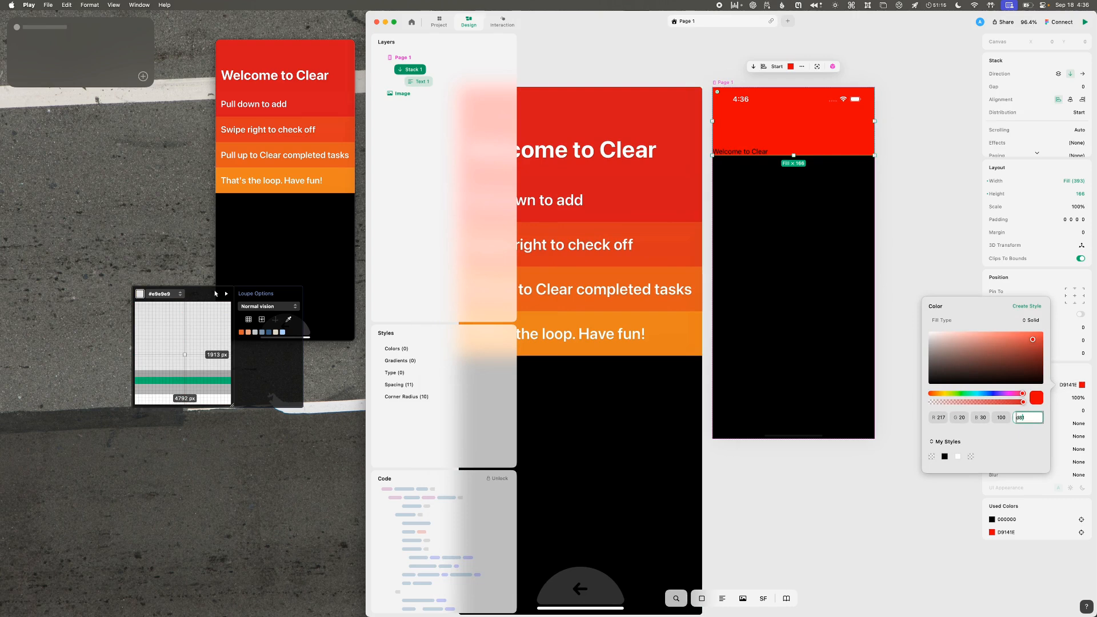
{"action": "left_click", "coordinate": [1030, 417]}
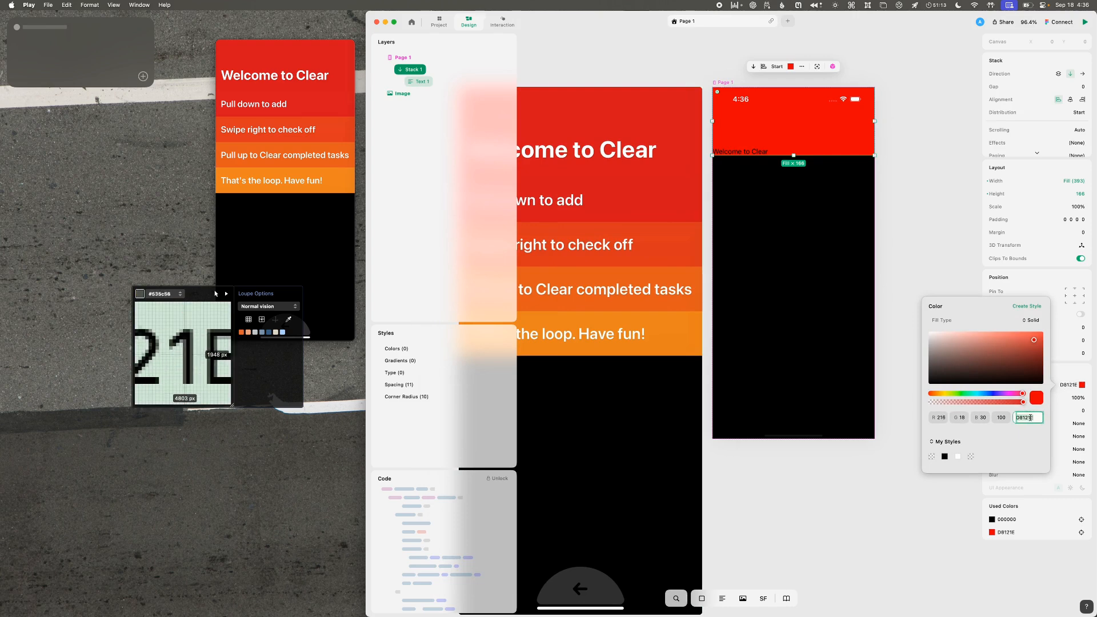
{"action": "left_click", "coordinate": [1033, 417]}
{"action": "key", "text": "BackSpace"}
{"action": "type", "text": "D"}
{"action": "key", "text": "Return"}
{"action": "left_click", "coordinate": [984, 231]}
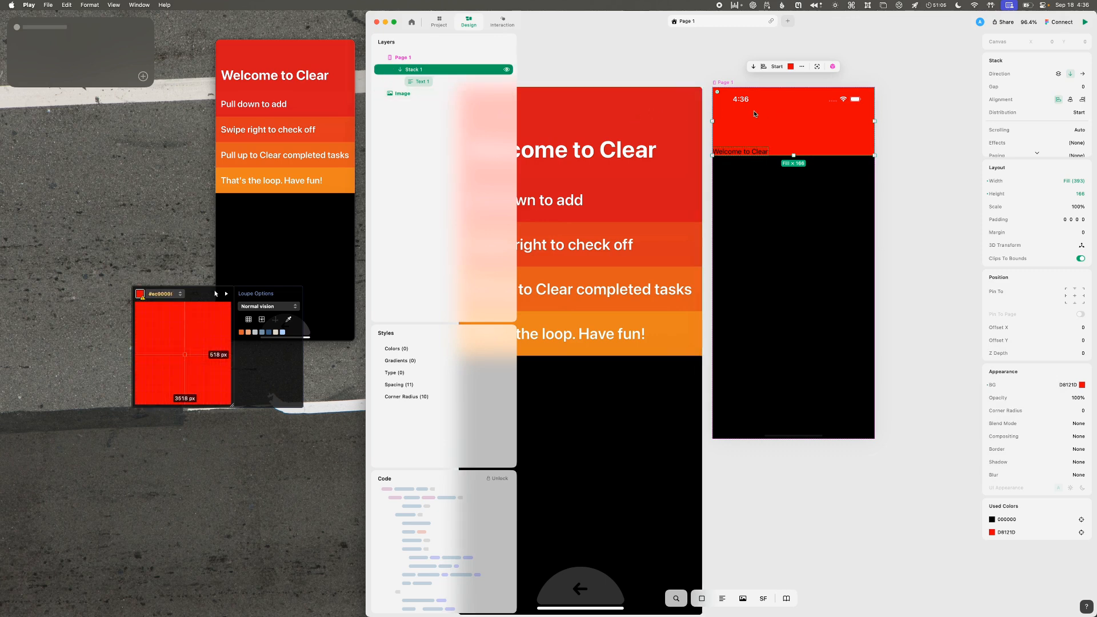
- Switch to xScope and set the loupe's working color space to Display RGB for native values
{"action": "left_click", "coordinate": [28, 5]}
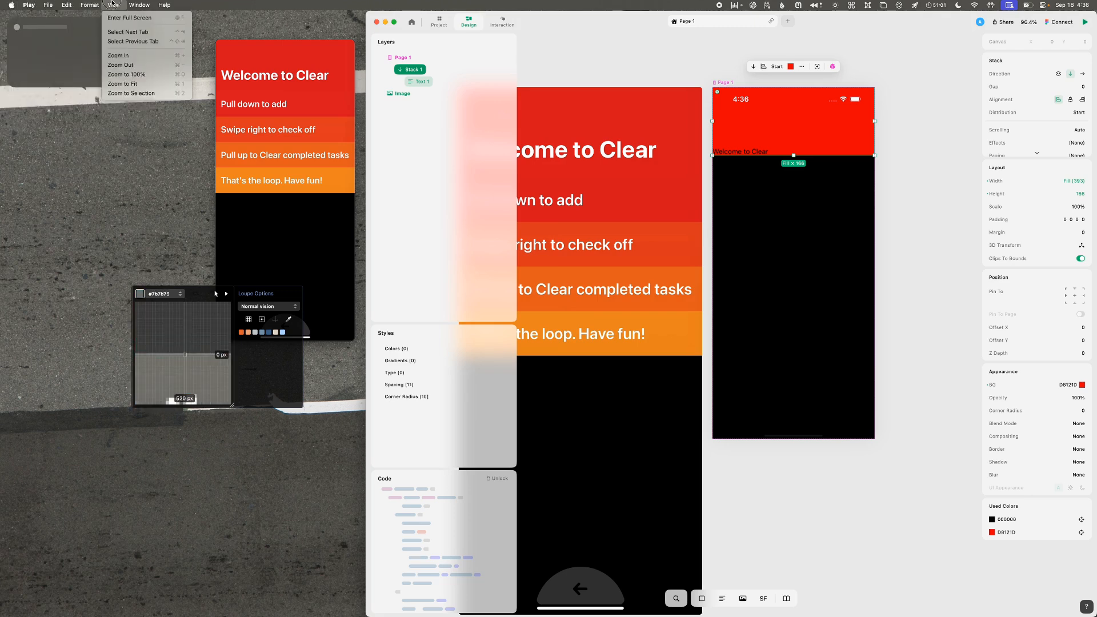
{"action": "mouse_move", "coordinate": [138, 4]}
{"action": "left_click_drag", "start_coordinate": [136, 3], "coordinate": [180, 3]}
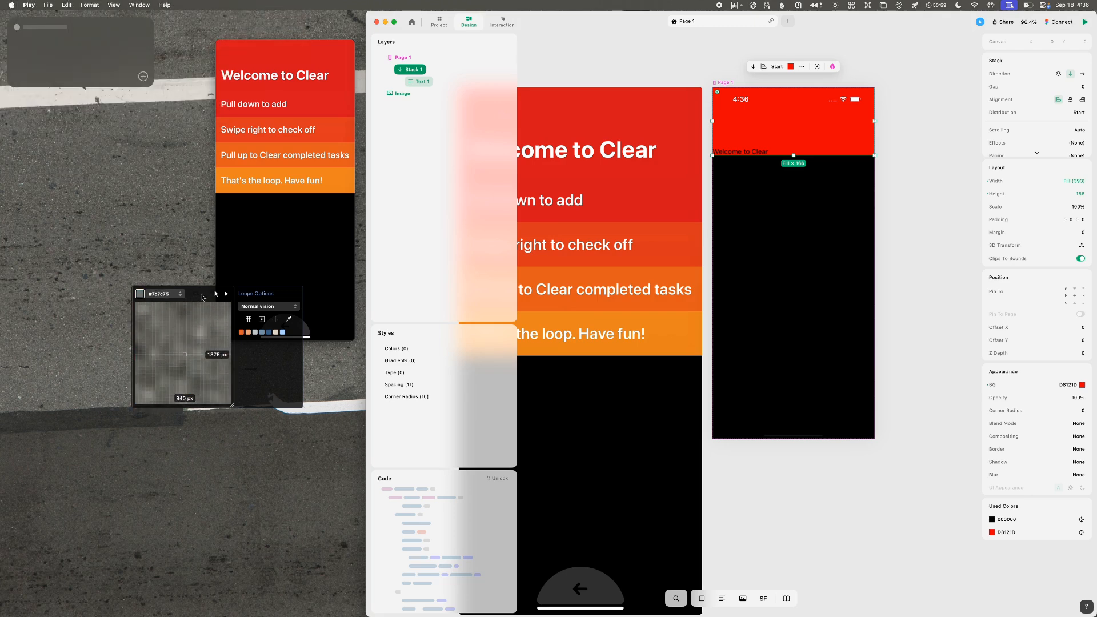
{"action": "left_click", "coordinate": [114, 4]}
{"action": "left_click", "coordinate": [113, 4]}
{"action": "key", "text": "super+space"}
{"action": "type", "text": "x"}
{"action": "key", "text": "Return"}
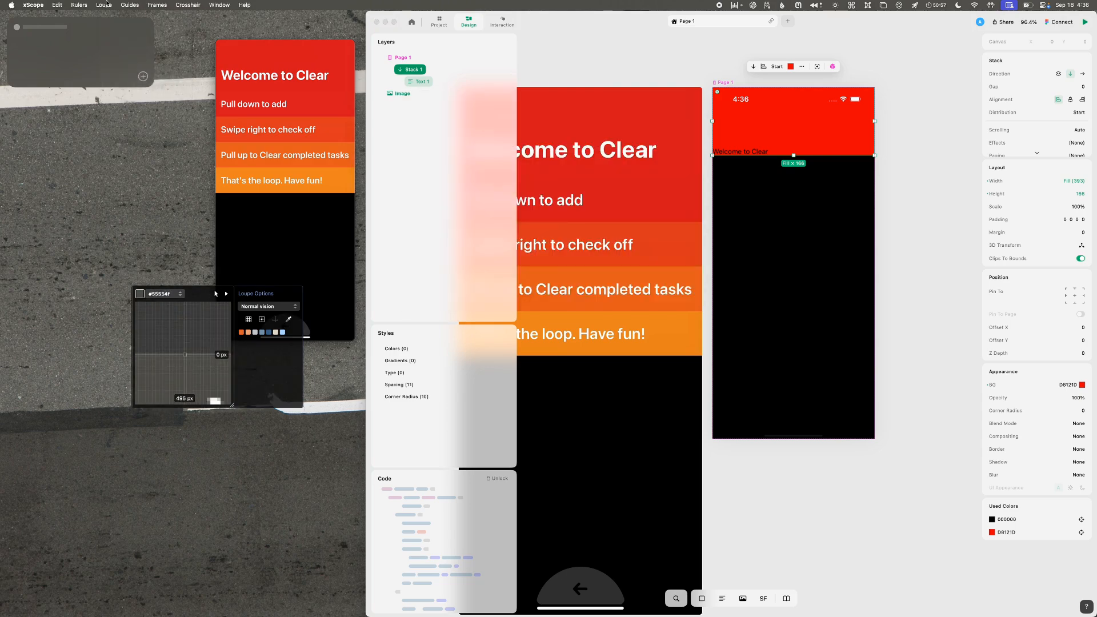
{"action": "left_click", "coordinate": [114, 3]}
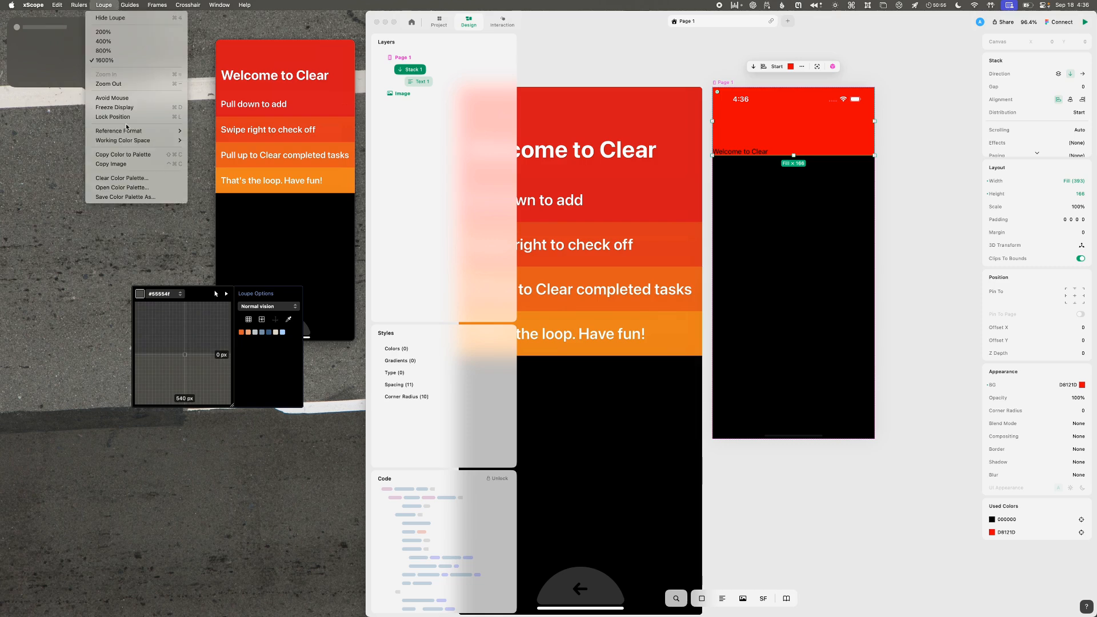
{"action": "mouse_move", "coordinate": [121, 142]}
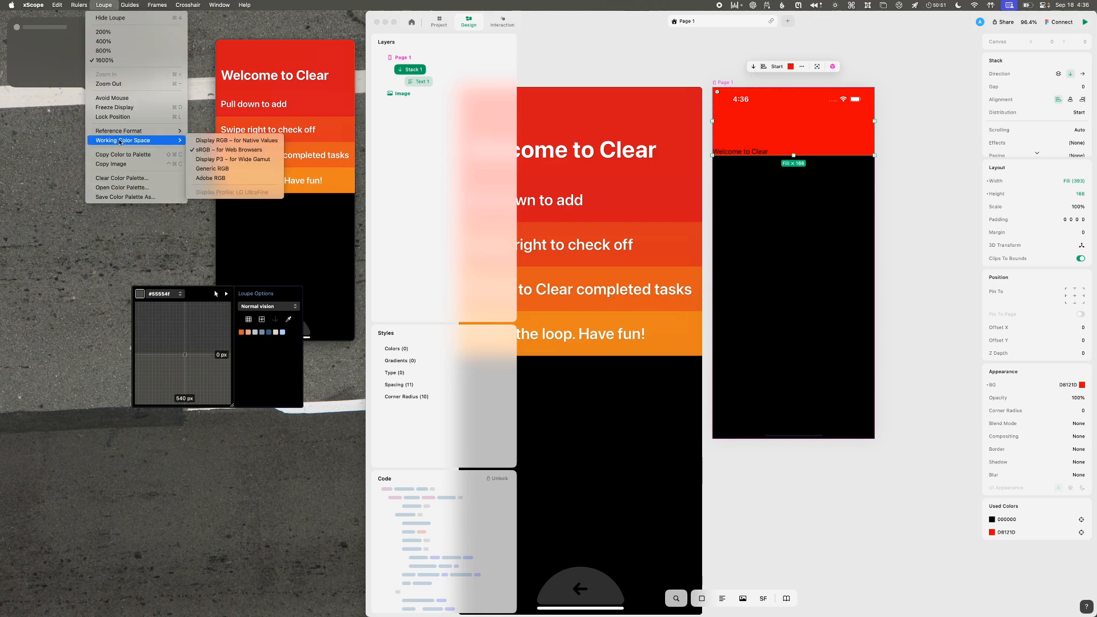
{"action": "left_click", "coordinate": [211, 143]}
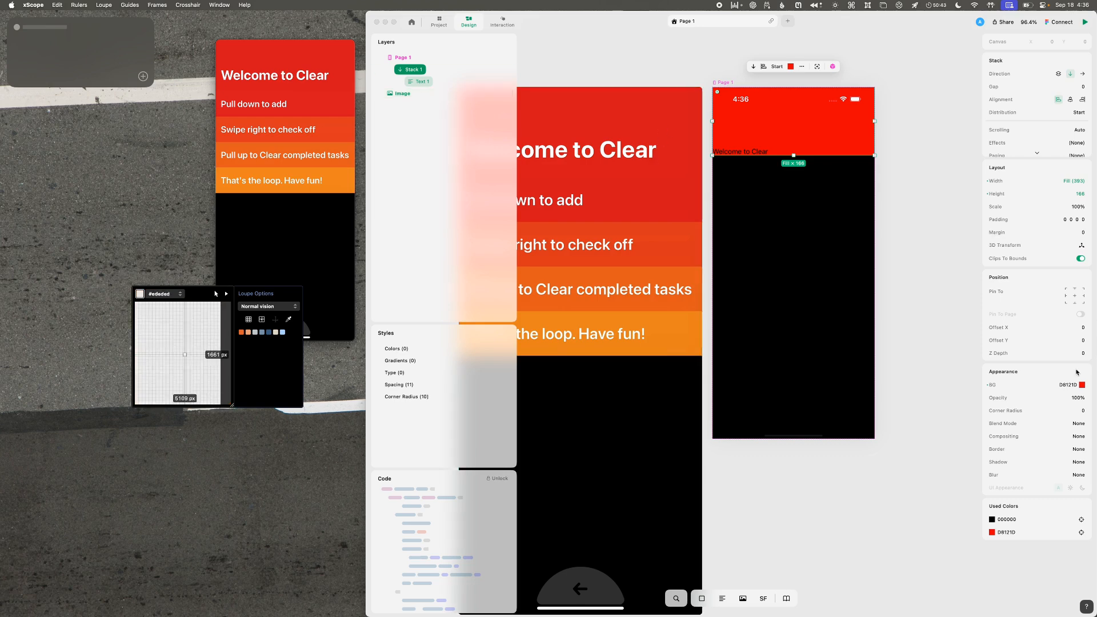
- In Play, set the header stack's background color to C72F2A
{"action": "left_click", "coordinate": [1065, 386]}
{"action": "left_click", "coordinate": [1065, 386]}
{"action": "left_click", "coordinate": [1066, 385]}
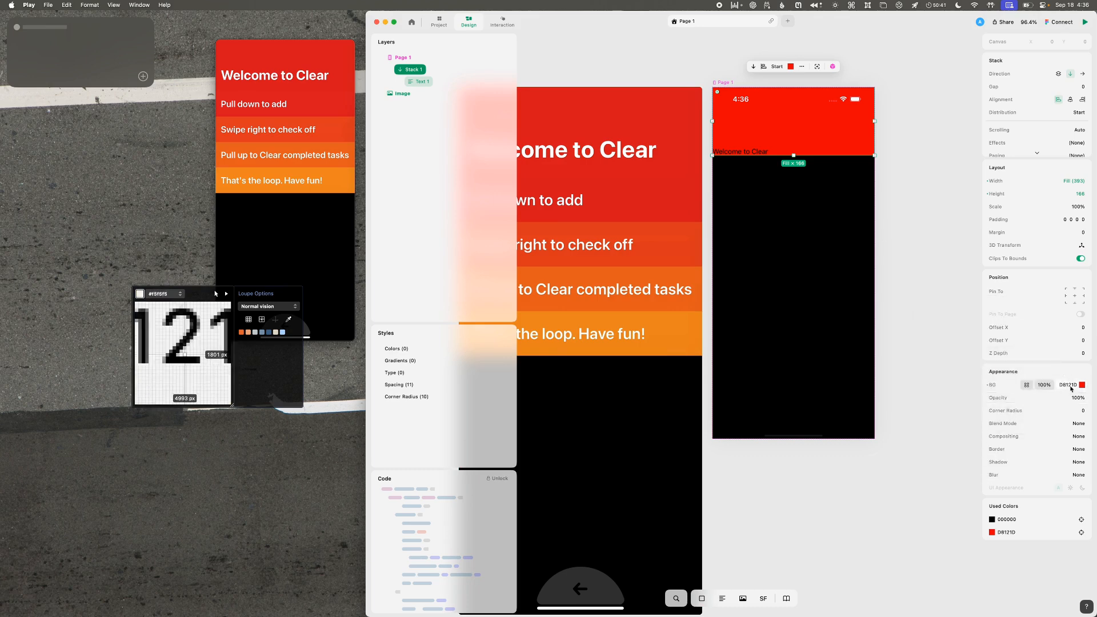
{"action": "left_click", "coordinate": [1065, 385]}
{"action": "type", "text": "c7"}
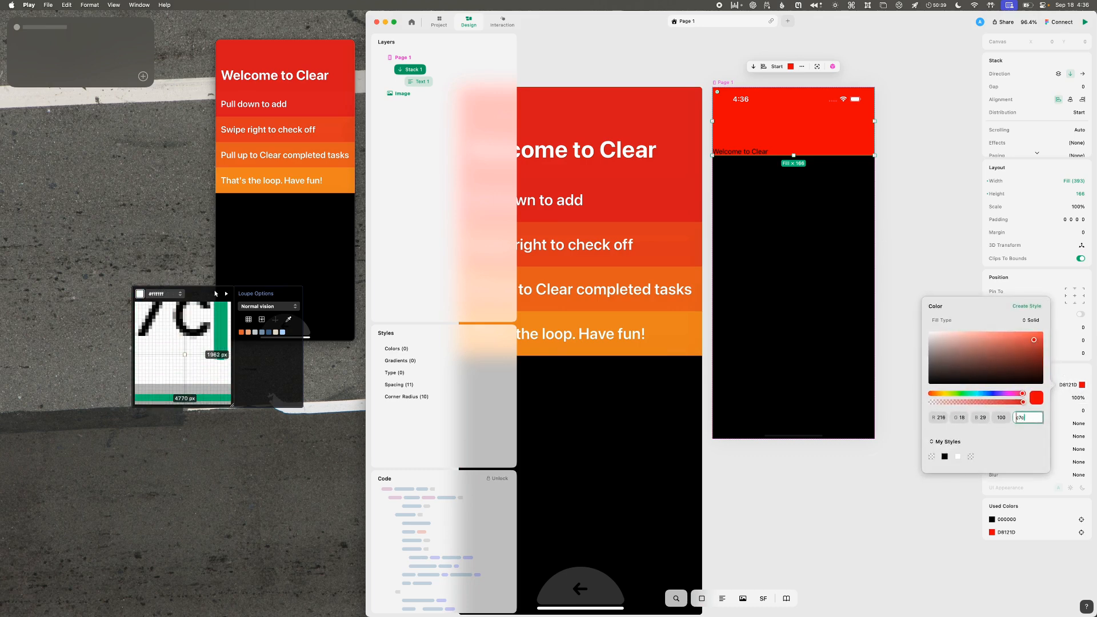
{"action": "type", "text": "2f2a"}
{"action": "key", "text": "Return"}
{"action": "left_click", "coordinate": [894, 193]}
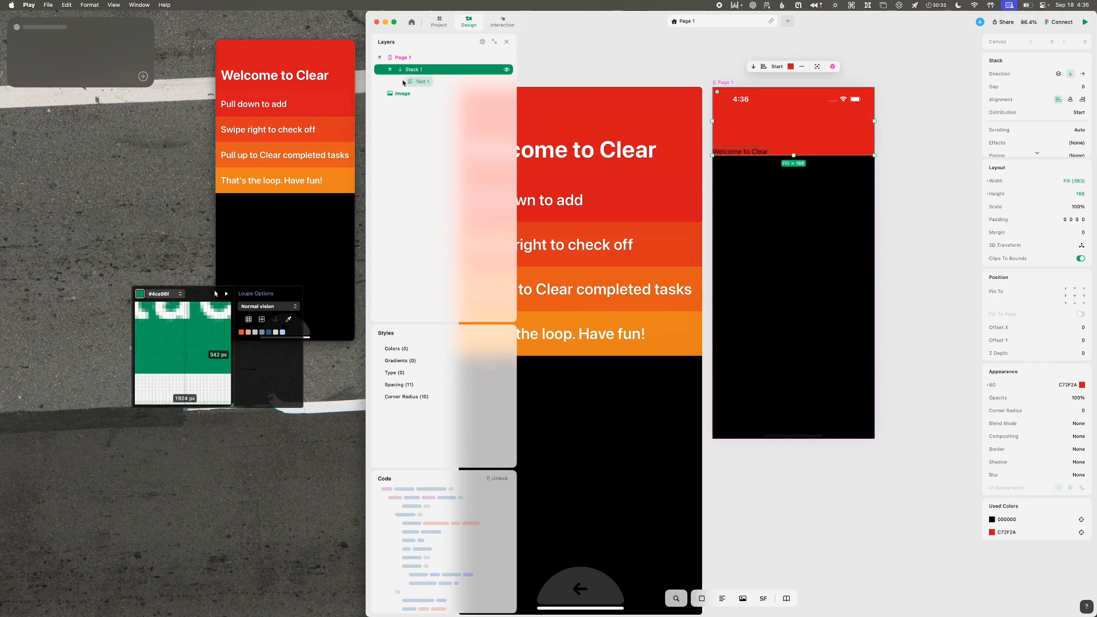
- Scale the pasted Clear screenshot to 33%
{"action": "left_click", "coordinate": [626, 160]}
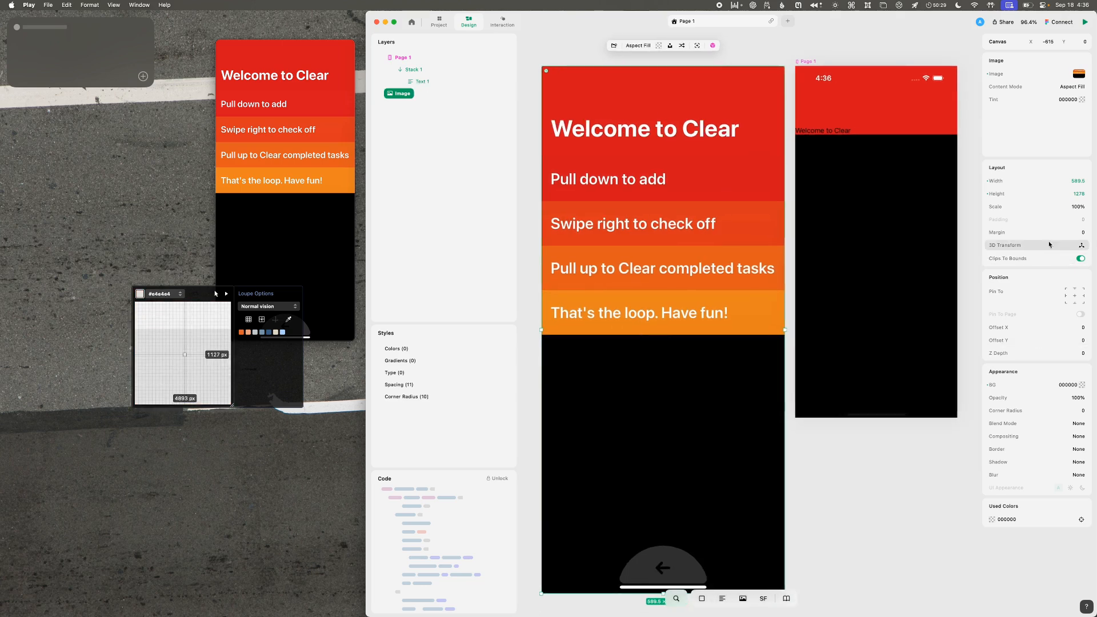
{"action": "left_click", "coordinate": [1080, 209]}
{"action": "type", "text": "33"}
{"action": "key", "text": "Return"}
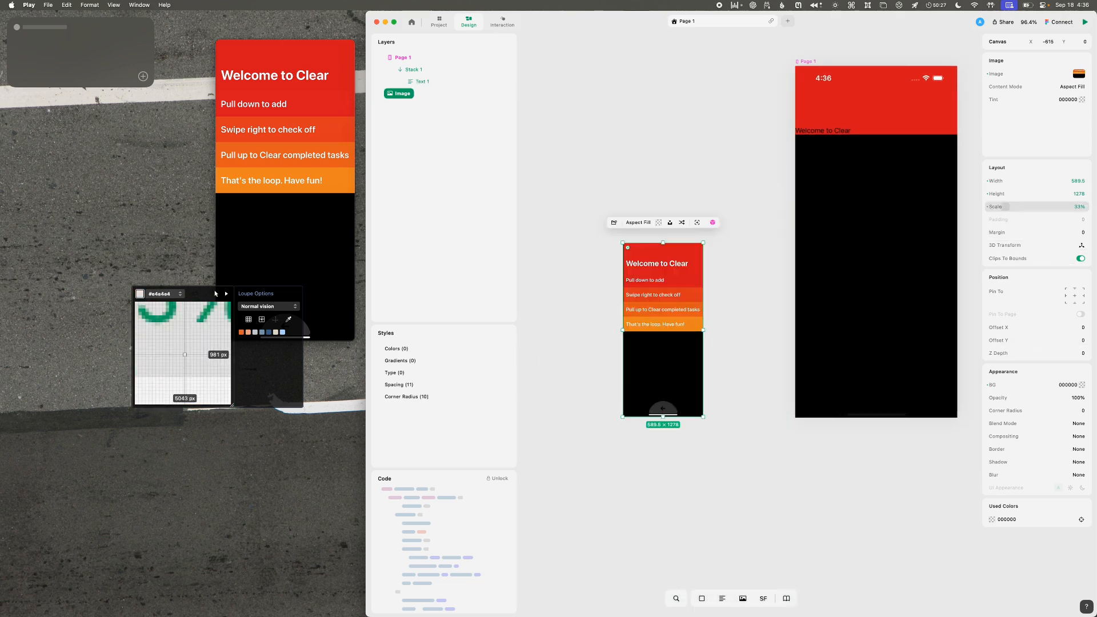
- Set the pasted Clear screenshot's scale to 50% and move it higher on the canvas beside the page
{"action": "left_click_drag", "start_coordinate": [557, 143], "coordinate": [552, 127]}
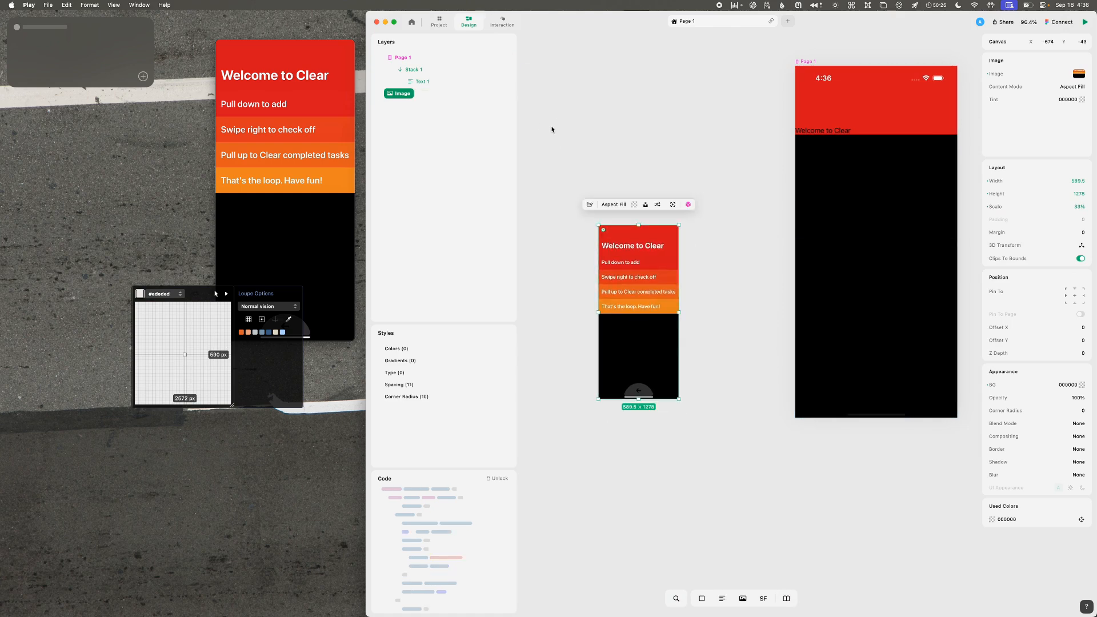
{"action": "left_click", "coordinate": [807, 63]}
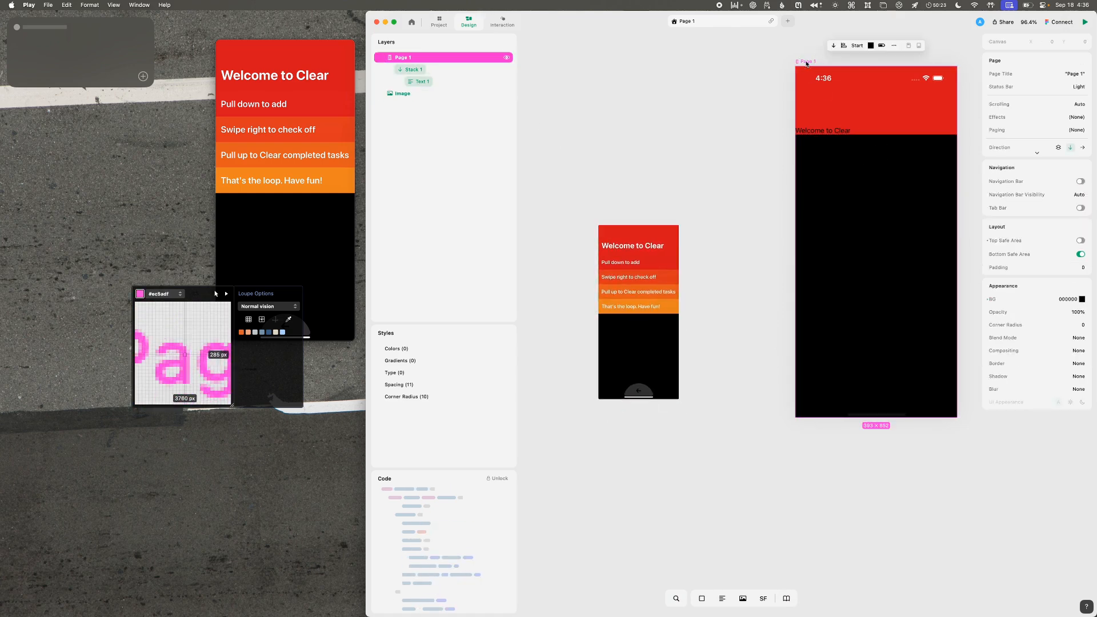
{"action": "left_click", "coordinate": [635, 389]}
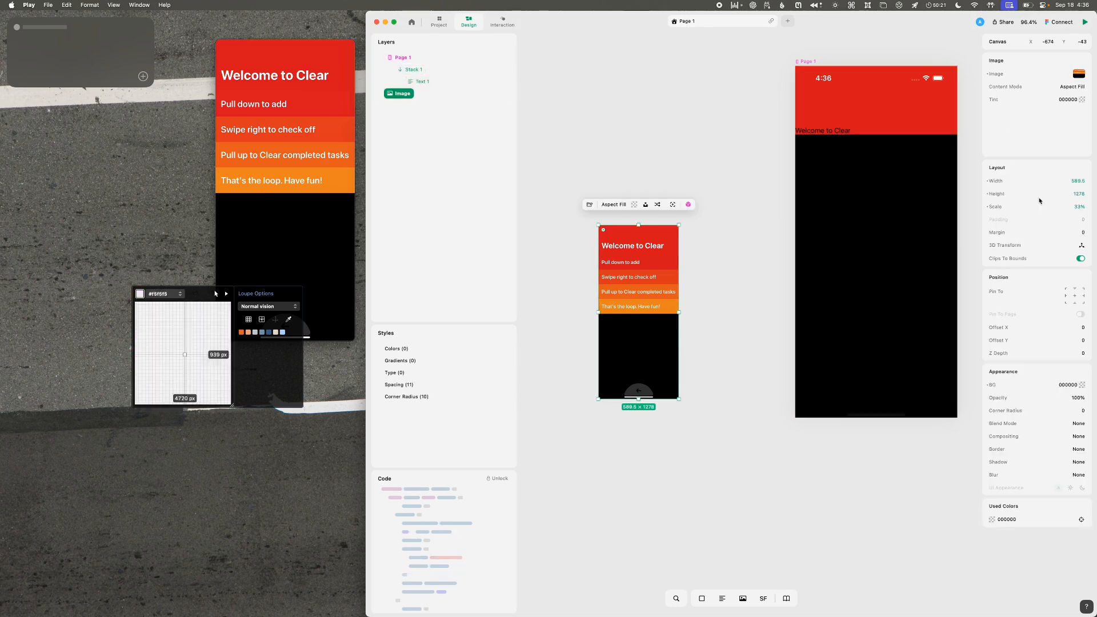
{"action": "left_click_drag", "start_coordinate": [1075, 206], "coordinate": [1076, 207]}
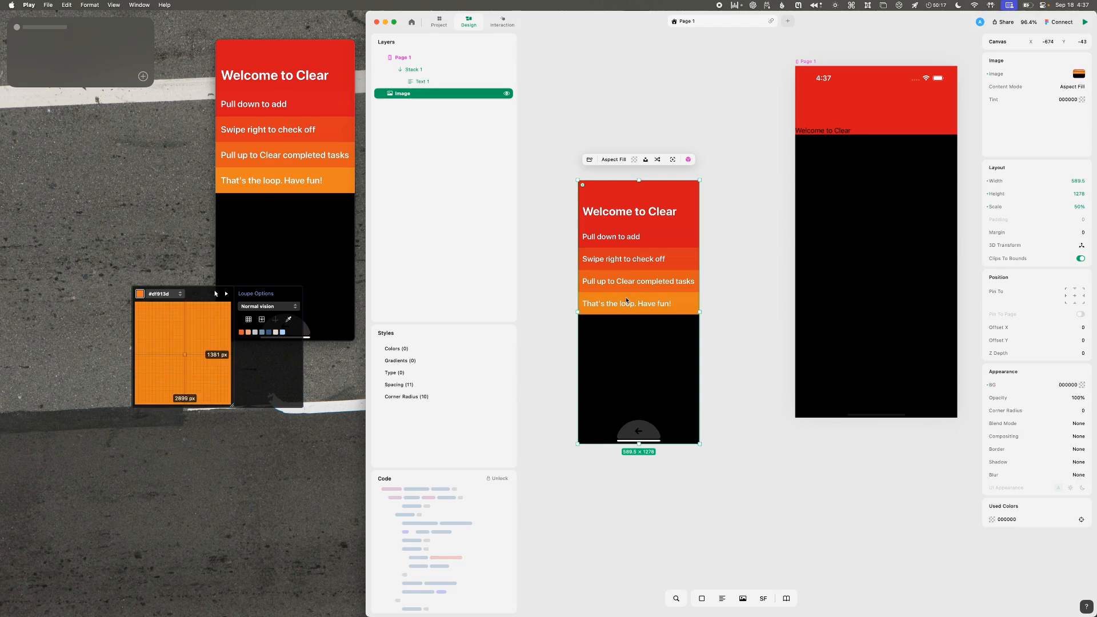
{"action": "left_click_drag", "start_coordinate": [633, 298], "coordinate": [593, 83]}
- Set the pasted Clear screenshot's scale to 100%
{"action": "left_click", "coordinate": [1076, 206]}
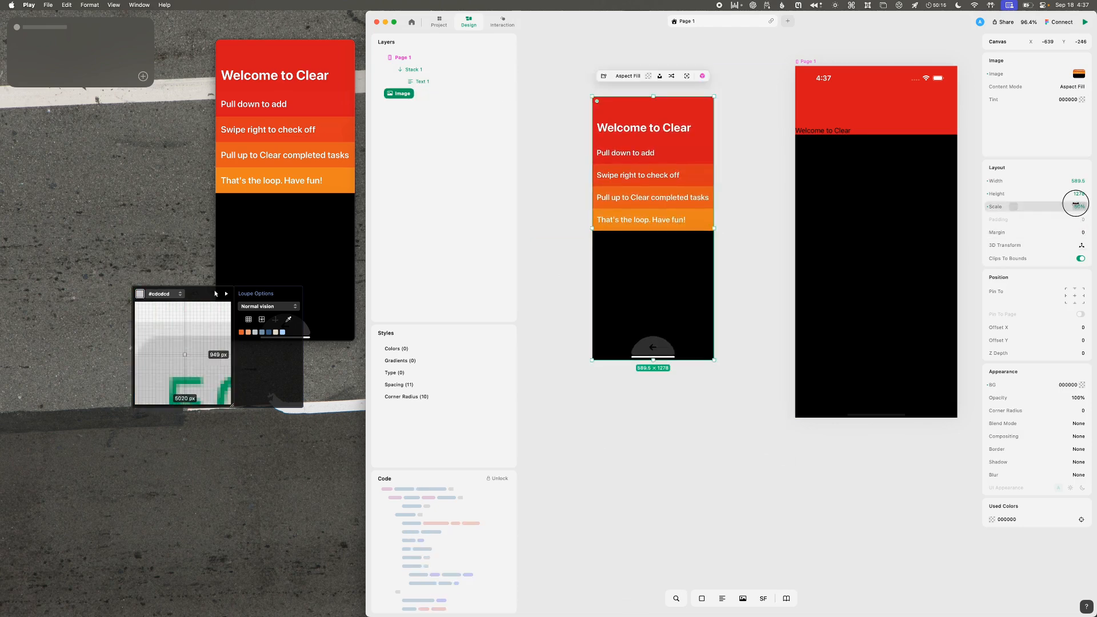
{"action": "type", "text": "100"}
{"action": "key", "text": "Return"}
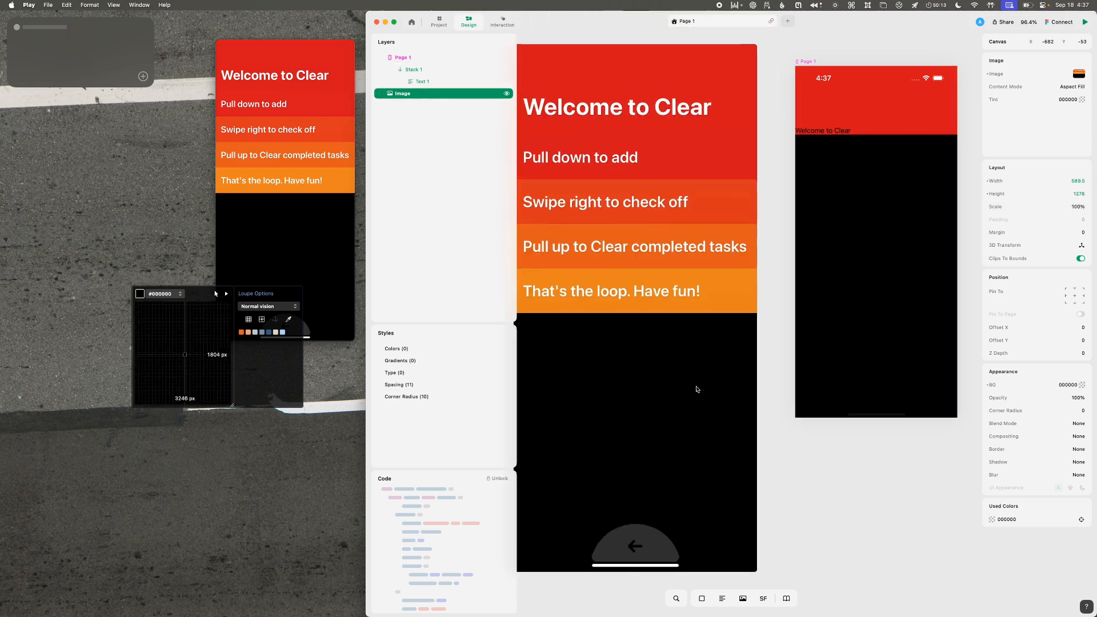
- Check the page and screenshot sizes, and calculate the height ratio 852/1278 in the launcher
{"action": "left_click", "coordinate": [857, 342]}
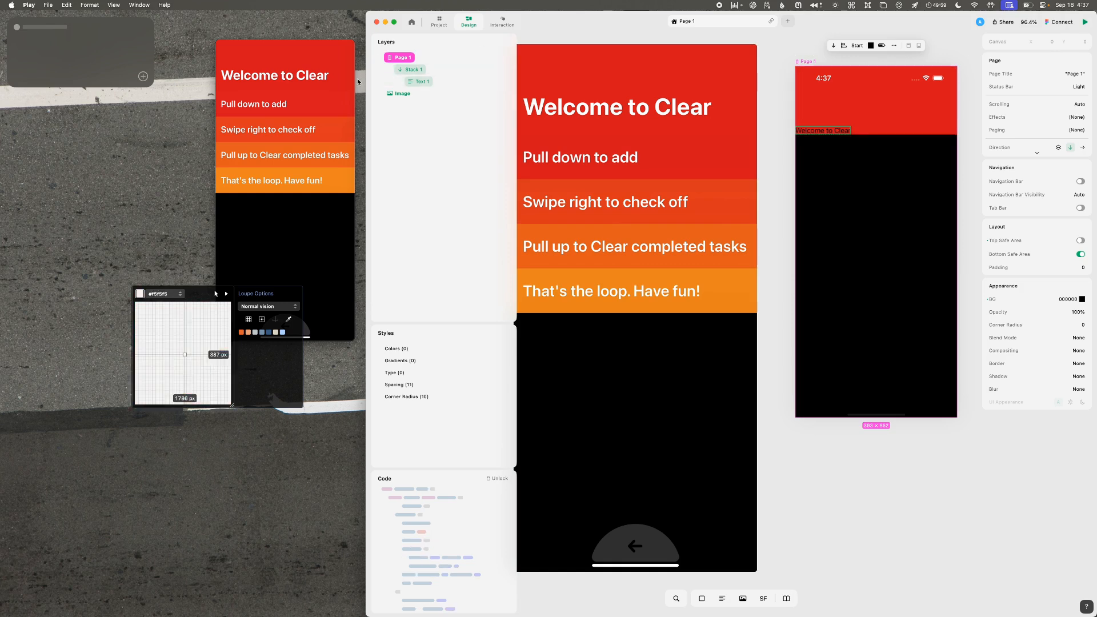
{"action": "right_click", "coordinate": [400, 58]}
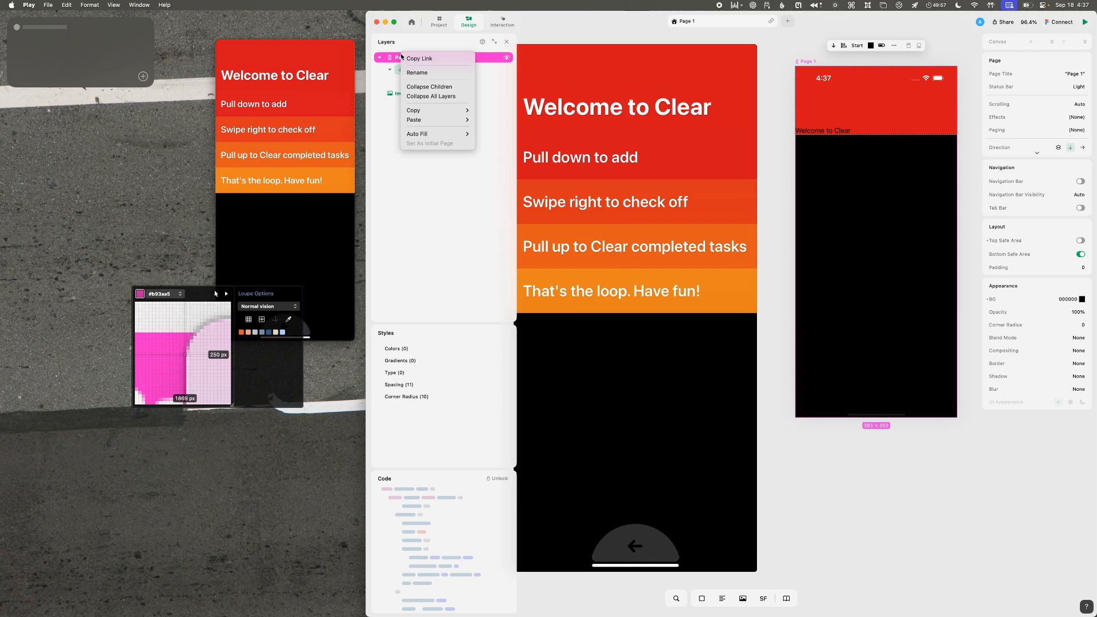
{"action": "key", "text": "Escape"}
{"action": "scroll", "coordinate": [953, 238], "scroll_direction": "right", "scroll_amount": 1}
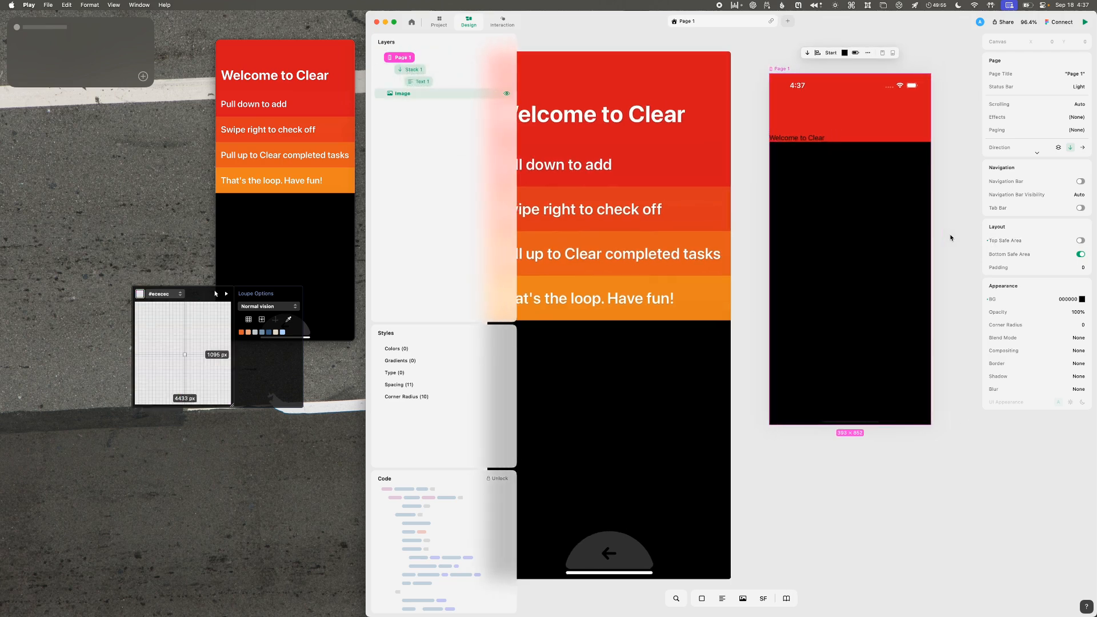
{"action": "scroll", "coordinate": [937, 248], "scroll_direction": "left", "scroll_amount": 1}
{"action": "left_click", "coordinate": [586, 442]}
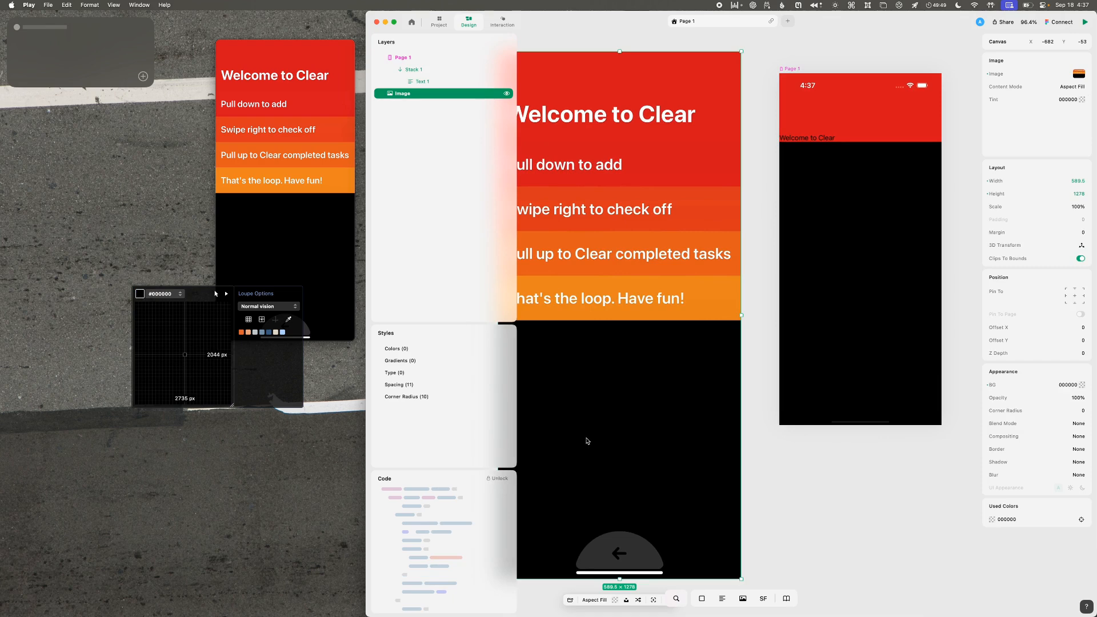
{"action": "key", "text": "alt+space"}
{"action": "type", "text": "=852/1278"}
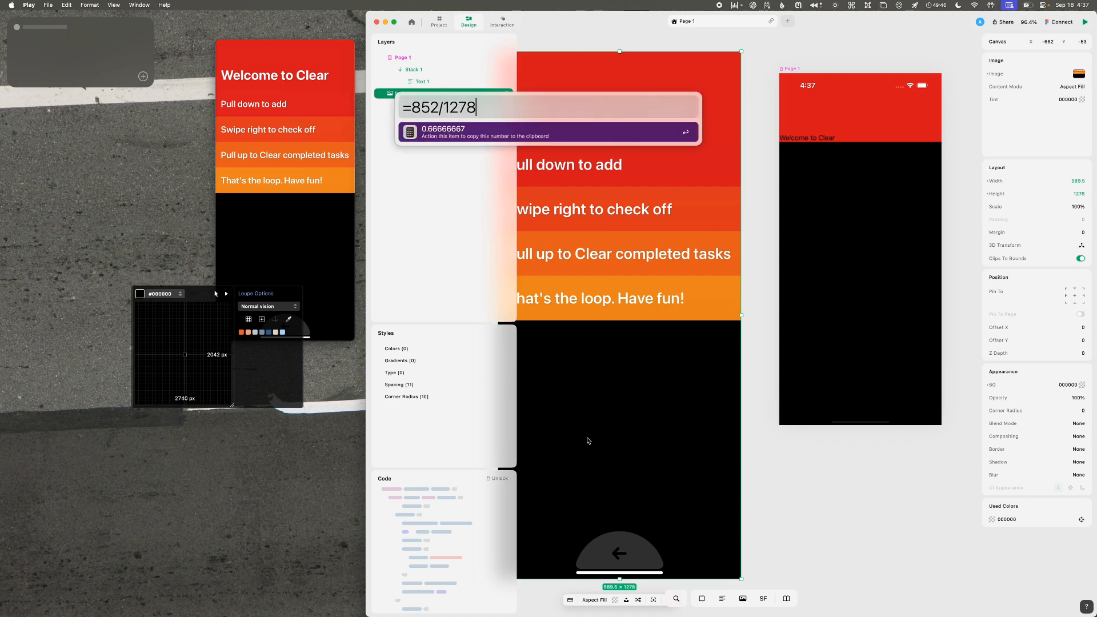
{"action": "key", "text": "Return"}
- Scale the pasted Clear screenshot to 66% and align its top edge with the neighbouring page
{"action": "left_click", "coordinate": [1077, 206]}
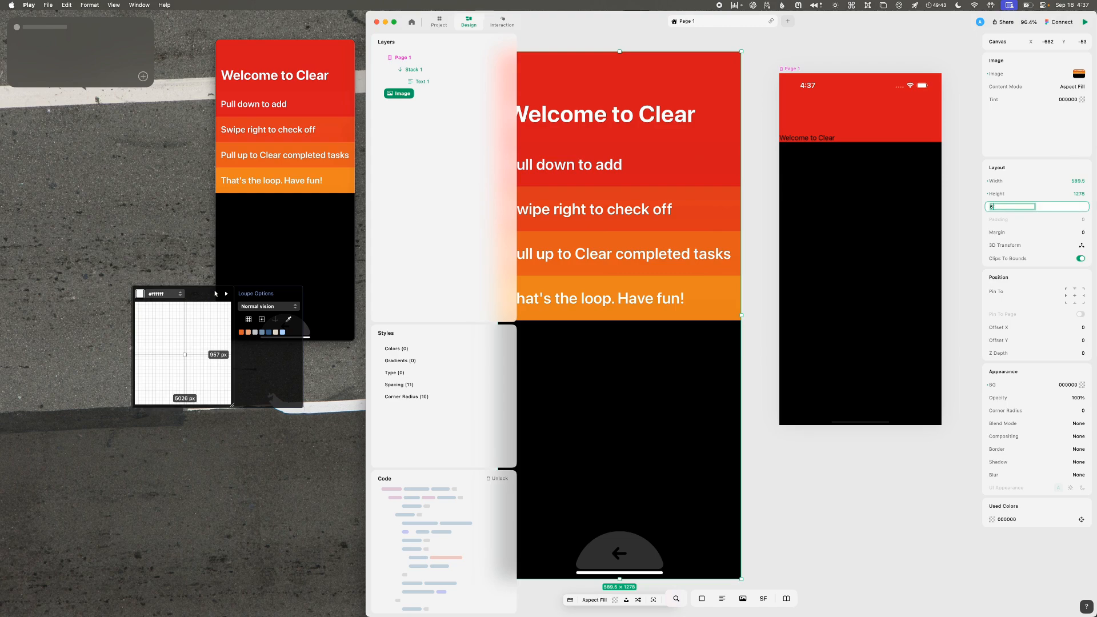
{"action": "key", "text": "Return"}
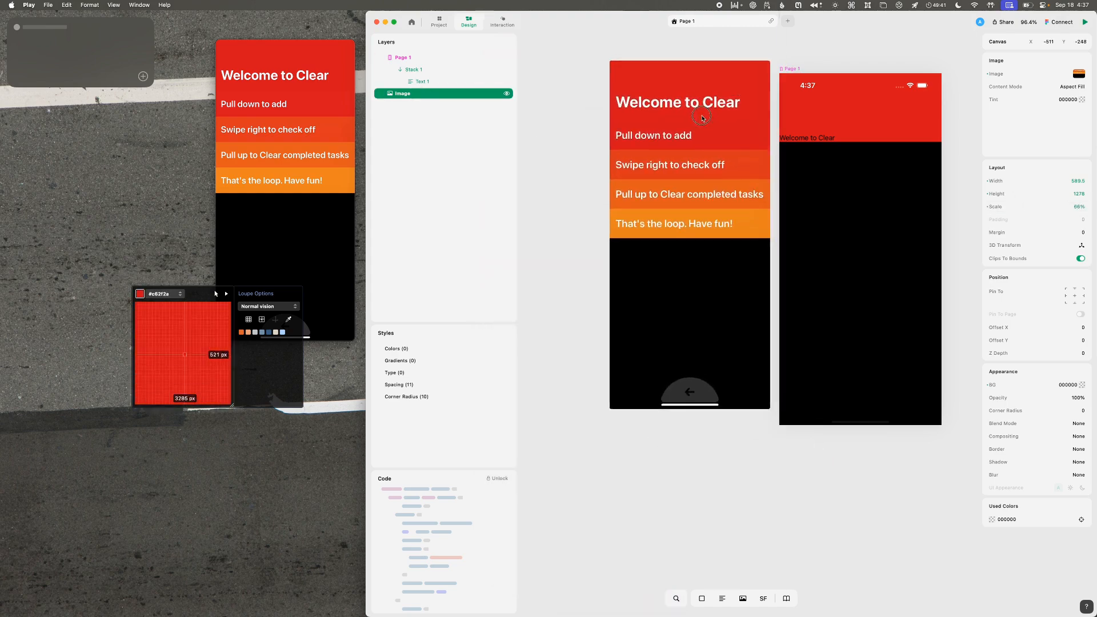
{"action": "left_click_drag", "start_coordinate": [702, 117], "coordinate": [704, 127]}
- Set the header stack's left padding to 26
{"action": "left_click", "coordinate": [817, 139]}
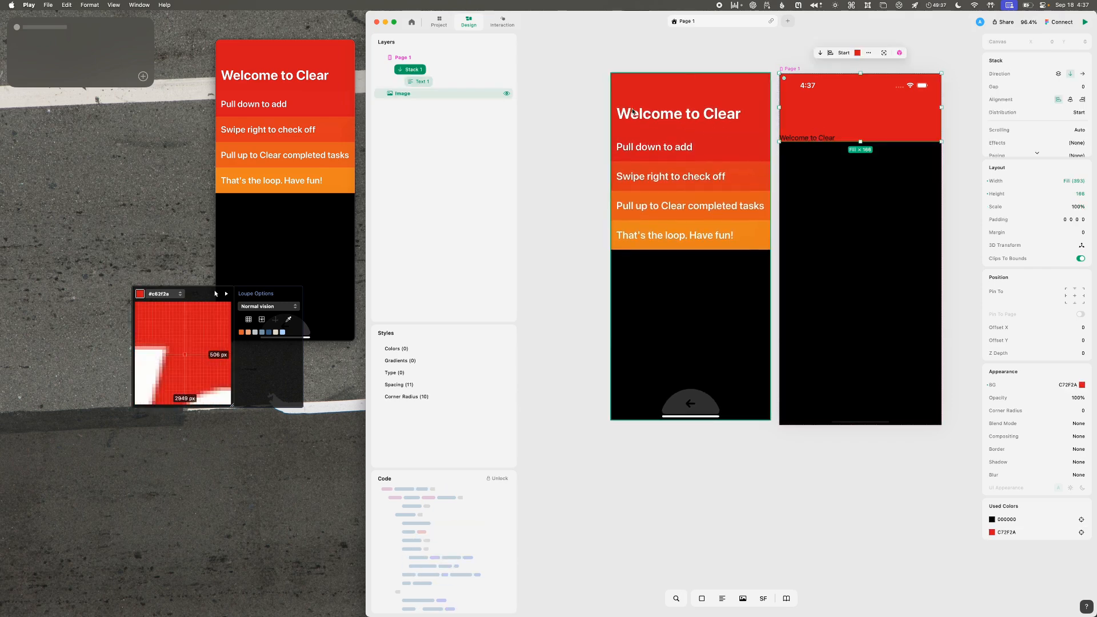
{"action": "left_click_drag", "start_coordinate": [633, 111], "coordinate": [628, 111]}
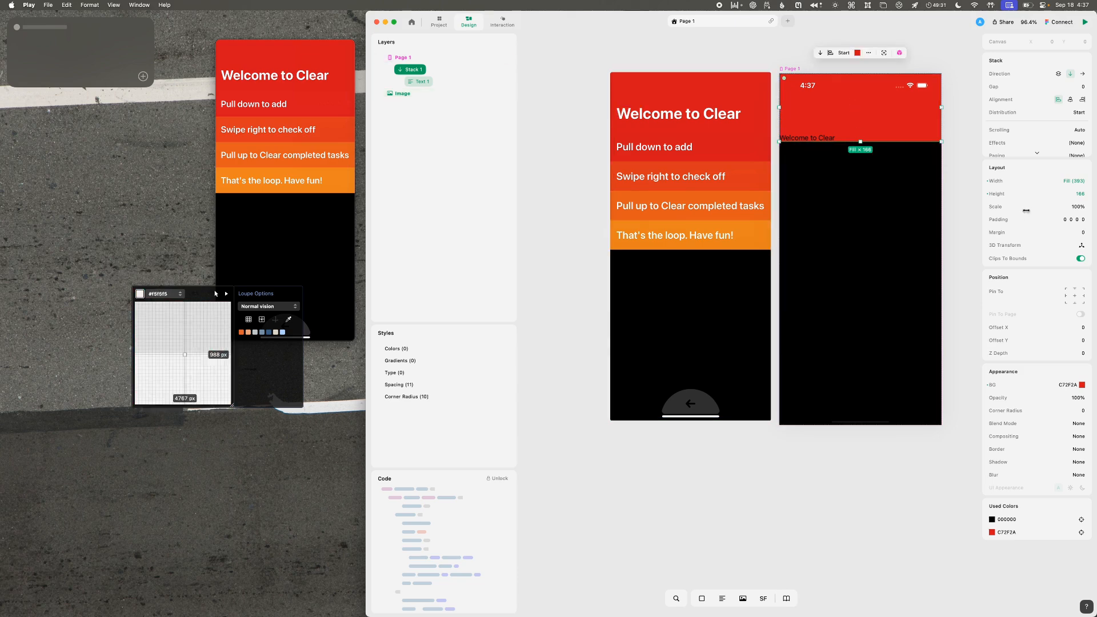
{"action": "left_click", "coordinate": [1064, 220]}
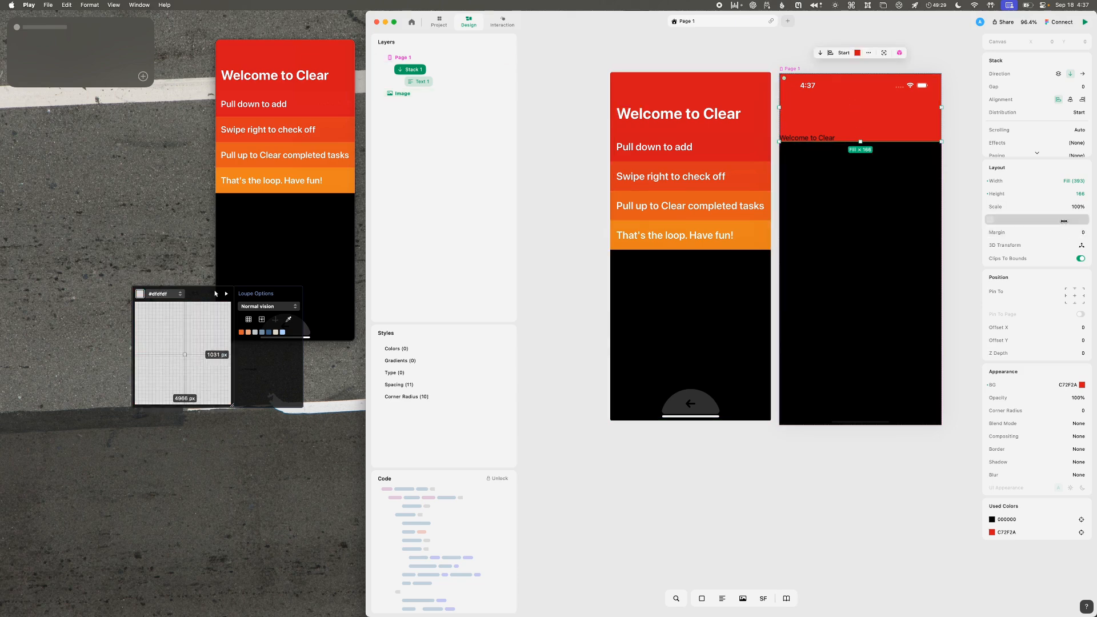
{"action": "left_click", "coordinate": [972, 273]}
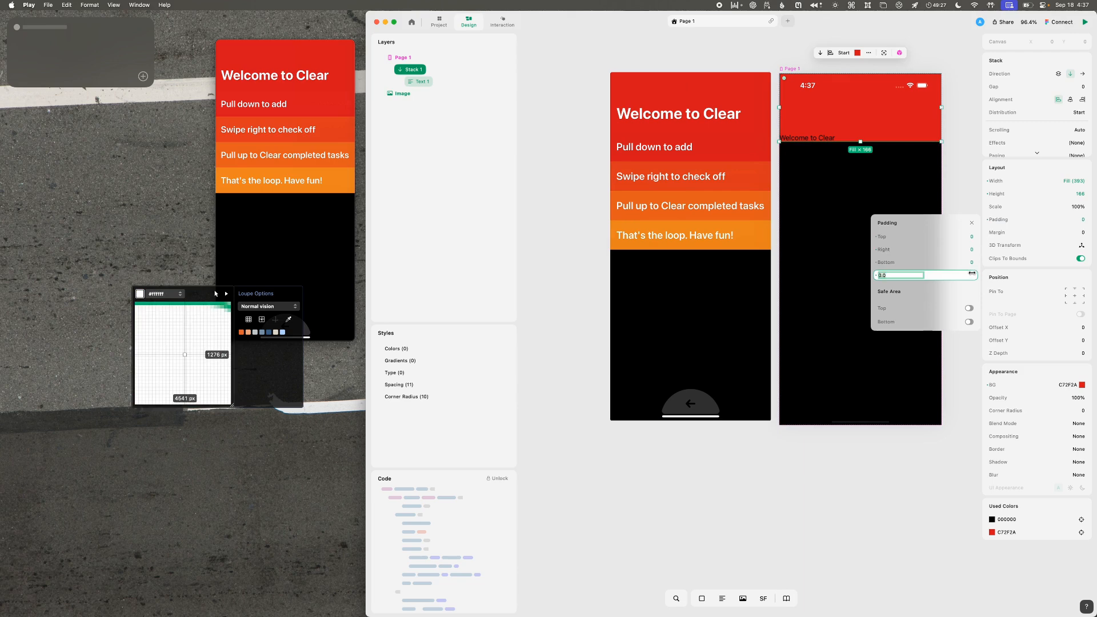
{"action": "type", "text": "26"}
{"action": "key", "text": "Return"}
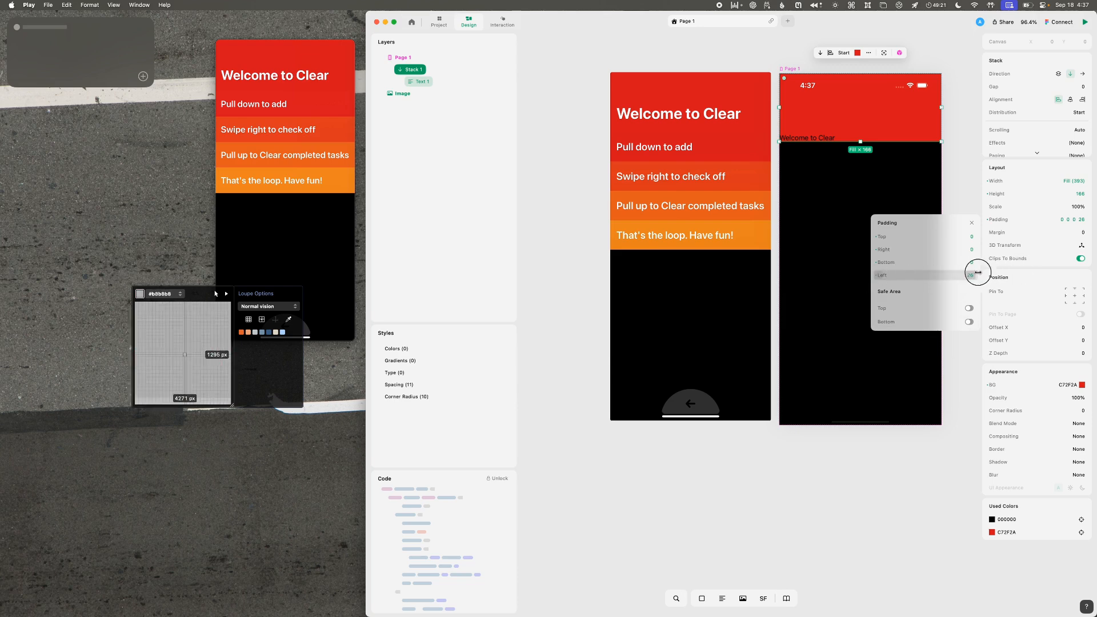
{"action": "left_click", "coordinate": [508, 178]}
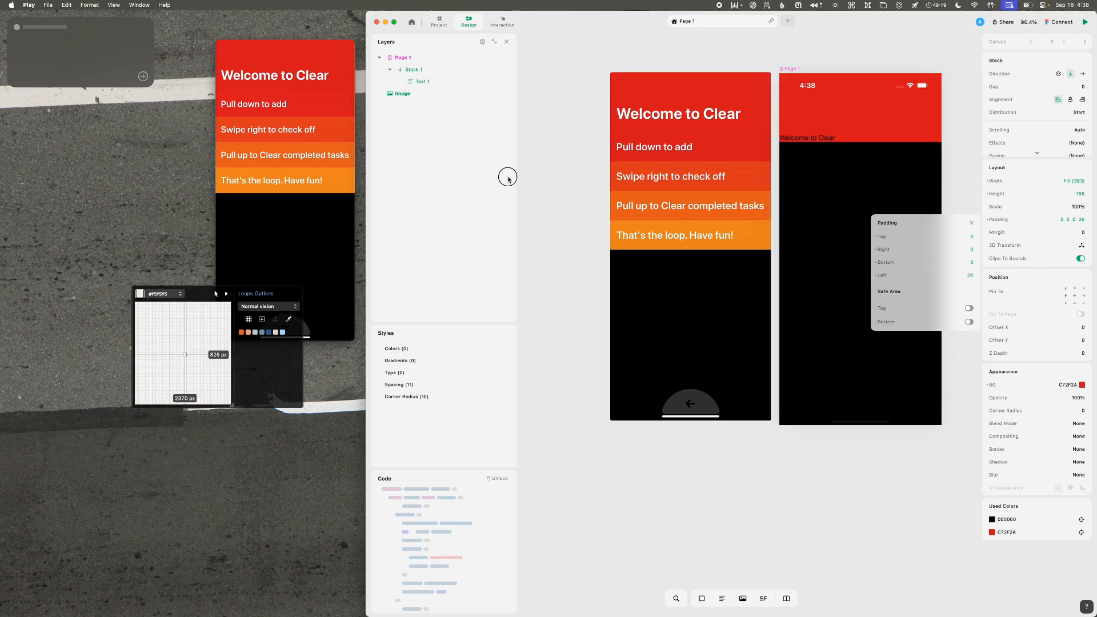
- Set the header stack's bottom padding to 100
{"action": "left_click", "coordinate": [416, 69]}
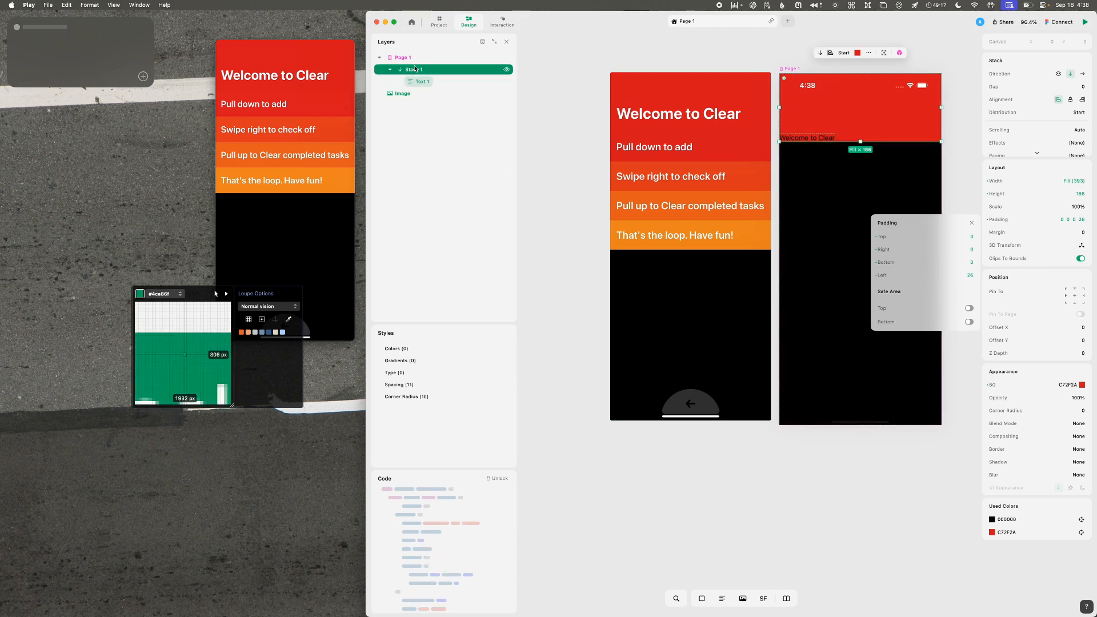
{"action": "left_click", "coordinate": [971, 223]}
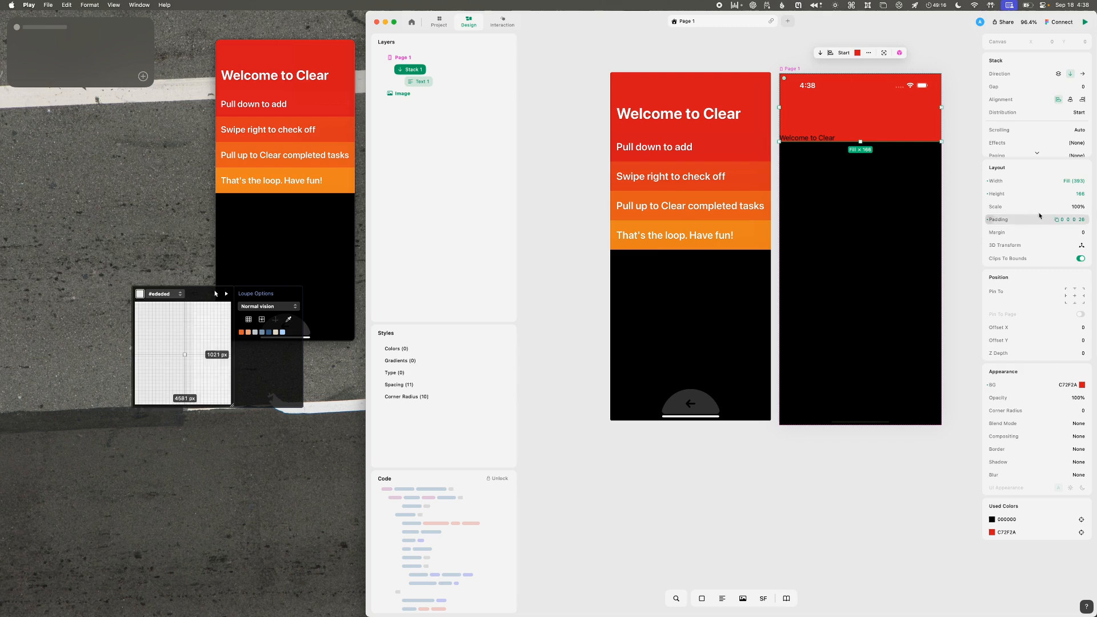
{"action": "left_click", "coordinate": [1079, 219]}
{"action": "left_click", "coordinate": [971, 261]}
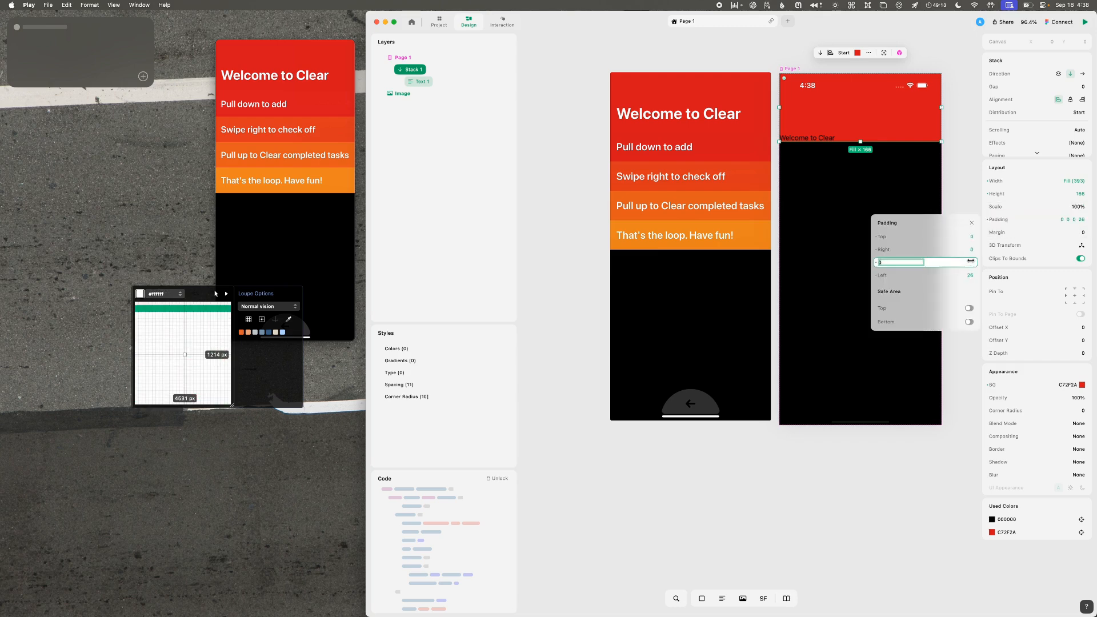
{"action": "type", "text": "100"}
{"action": "key", "text": "Return"}
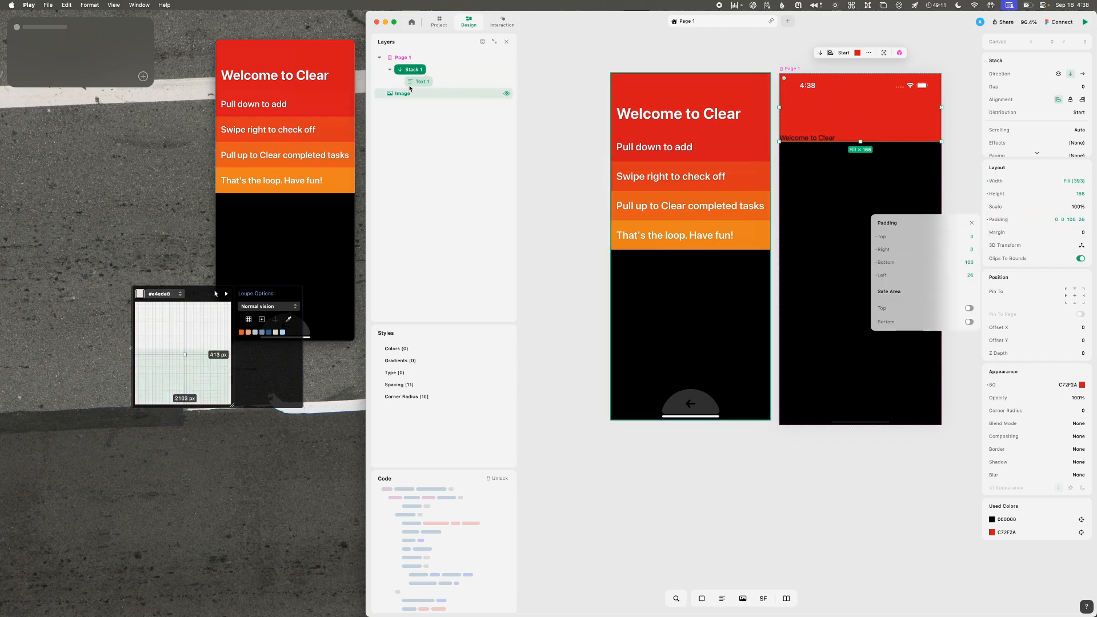
- Reset the header stack's padding to 0 and reduce its height to 148
{"action": "left_click", "coordinate": [421, 81]}
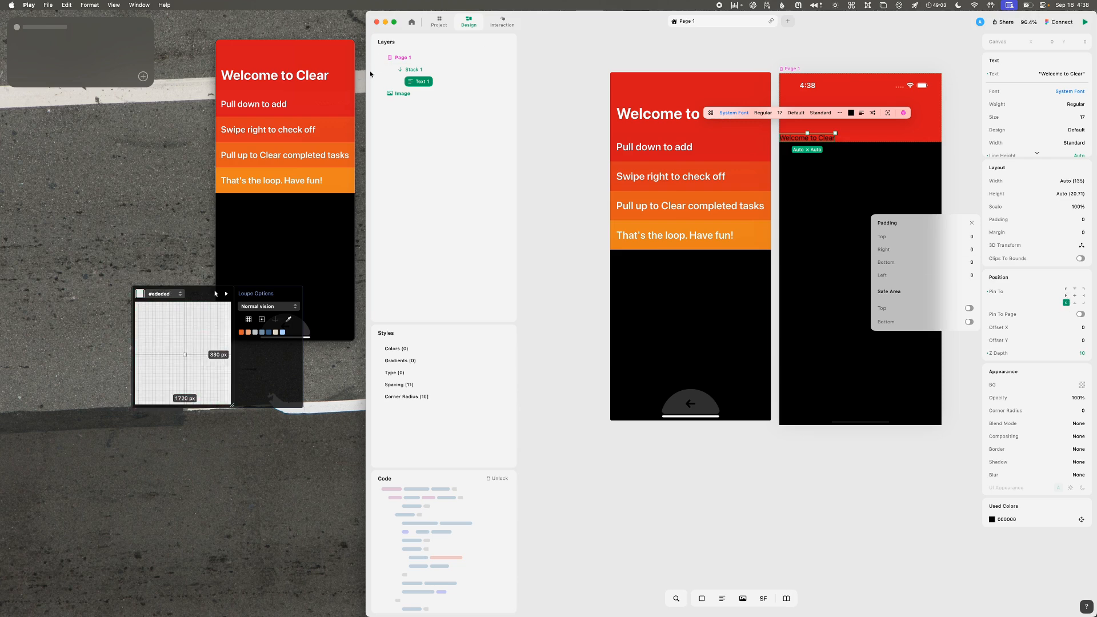
{"action": "left_click", "coordinate": [400, 70]}
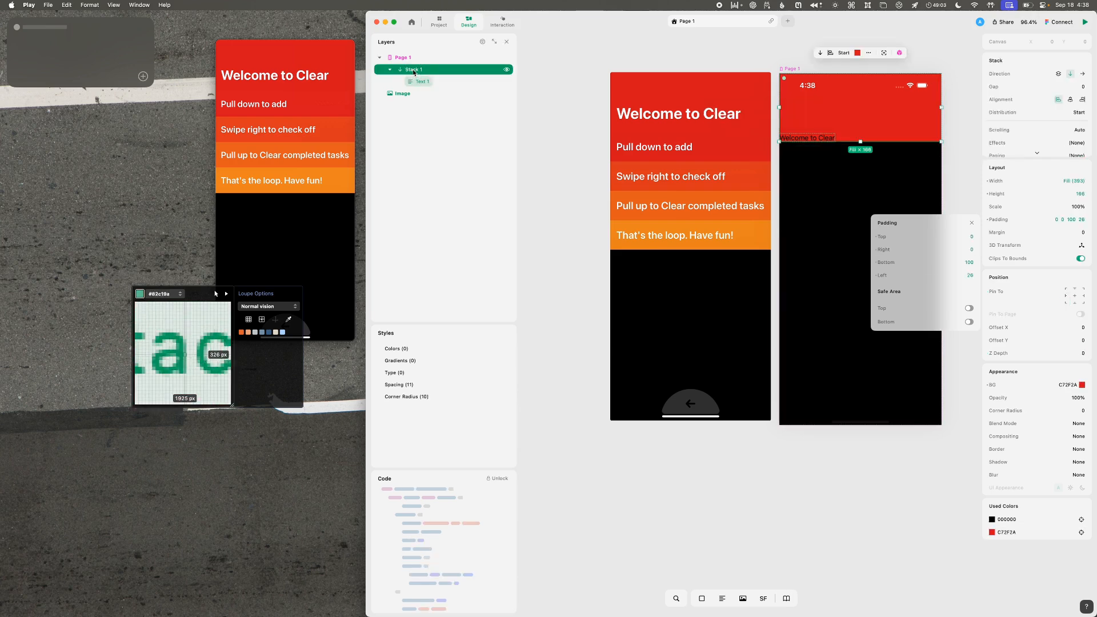
{"action": "left_click", "coordinate": [972, 224]}
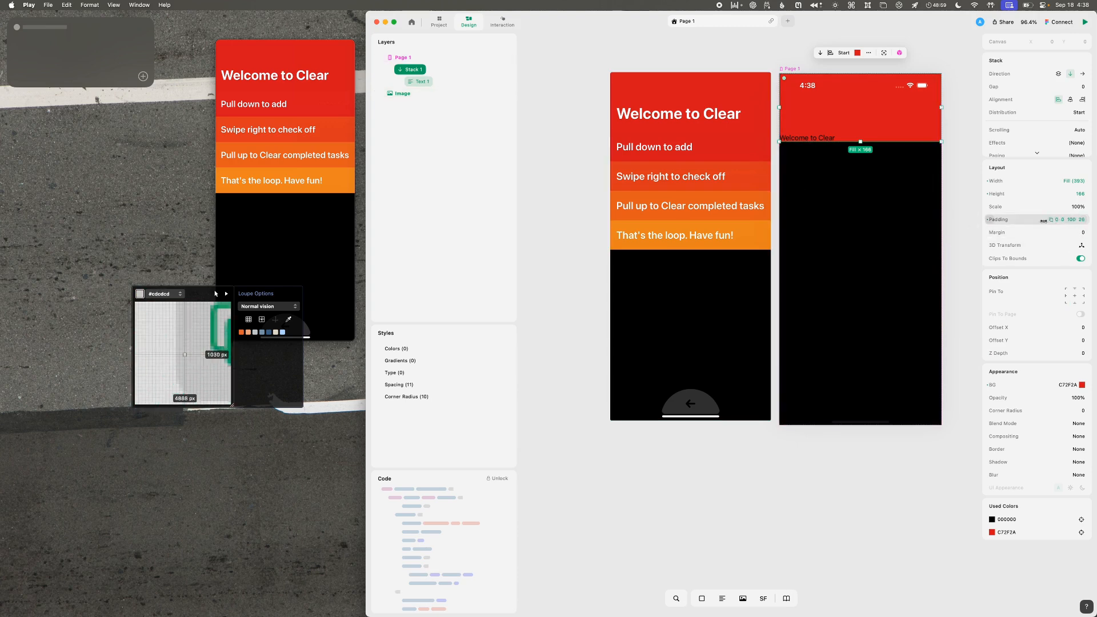
{"action": "left_click_drag", "start_coordinate": [996, 219], "coordinate": [971, 224]}
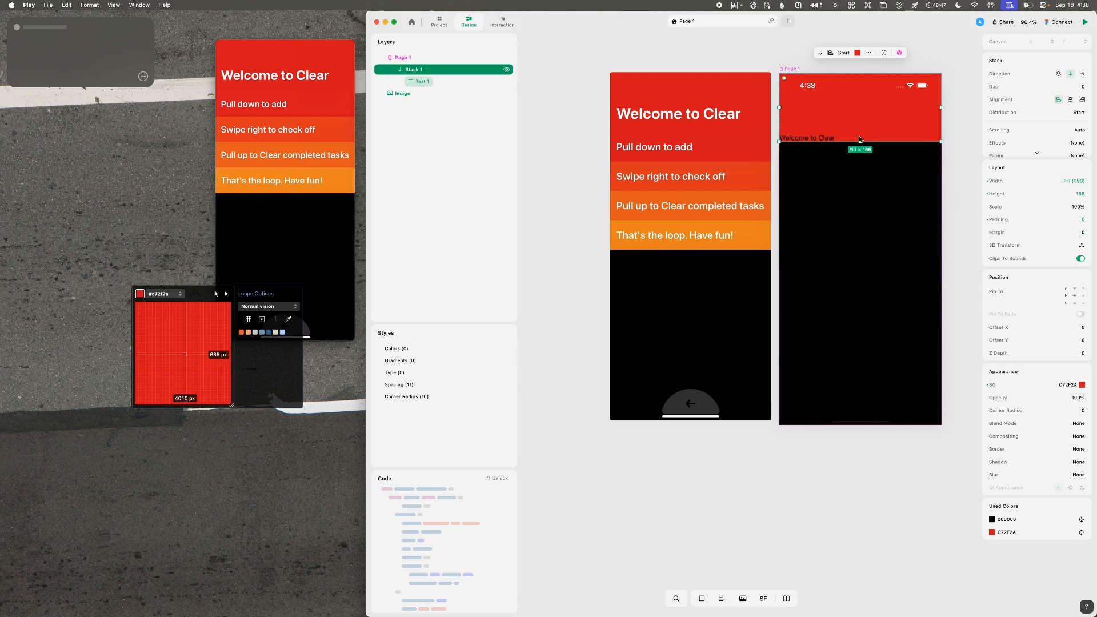
{"action": "left_click_drag", "start_coordinate": [861, 141], "coordinate": [861, 135]}
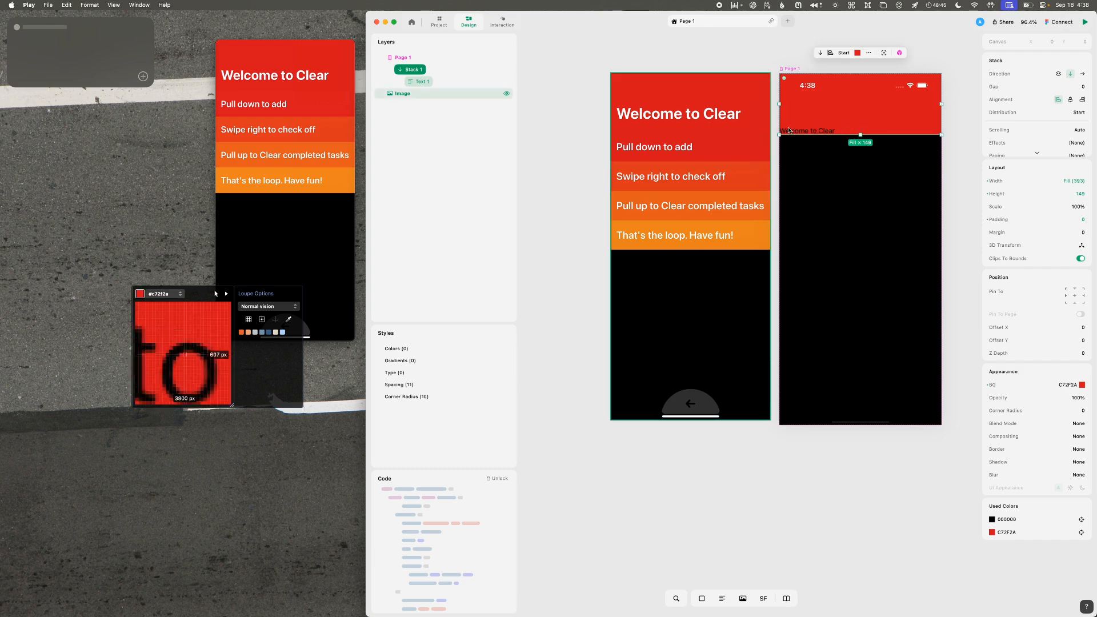
- Set the horizontal offset of the "Welcome to Clear" text to 26
{"action": "left_click", "coordinate": [421, 81]}
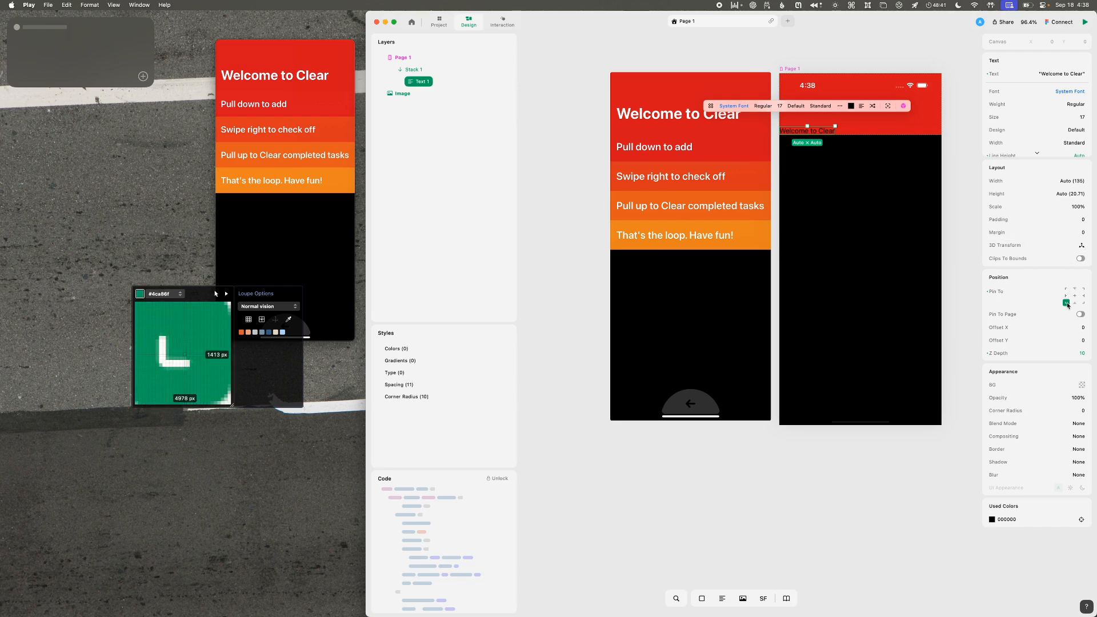
{"action": "left_click", "coordinate": [1083, 330]}
{"action": "type", "text": "26"}
{"action": "key", "text": "Return"}
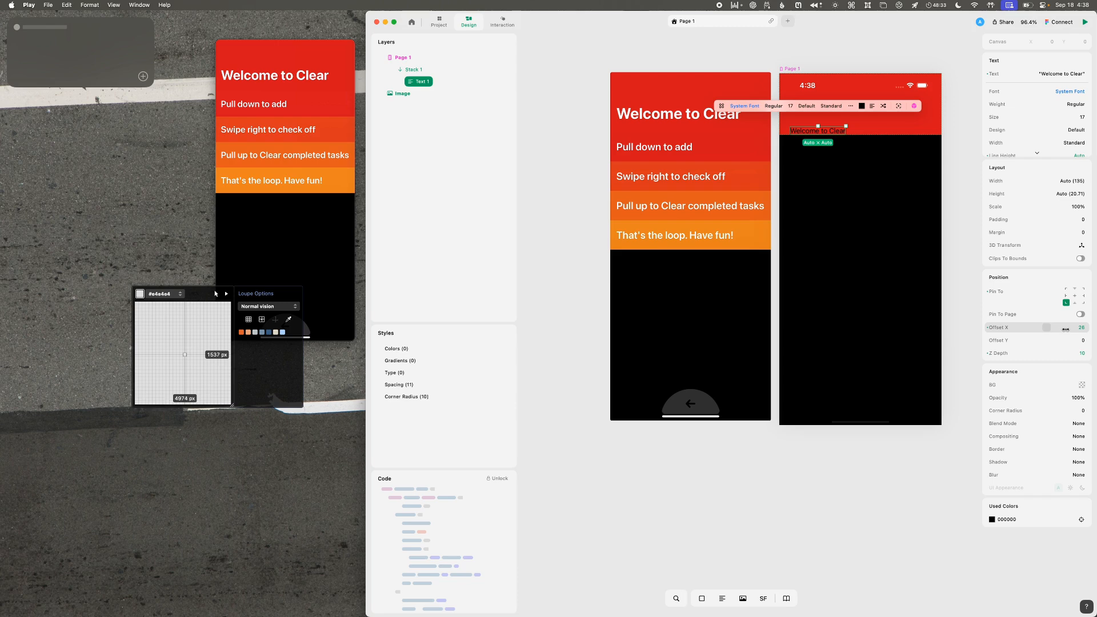
- Try pinning the "Welcome to Clear" text to the page, and undo the trial pinning and offset changes
{"action": "key", "text": "super+0"}
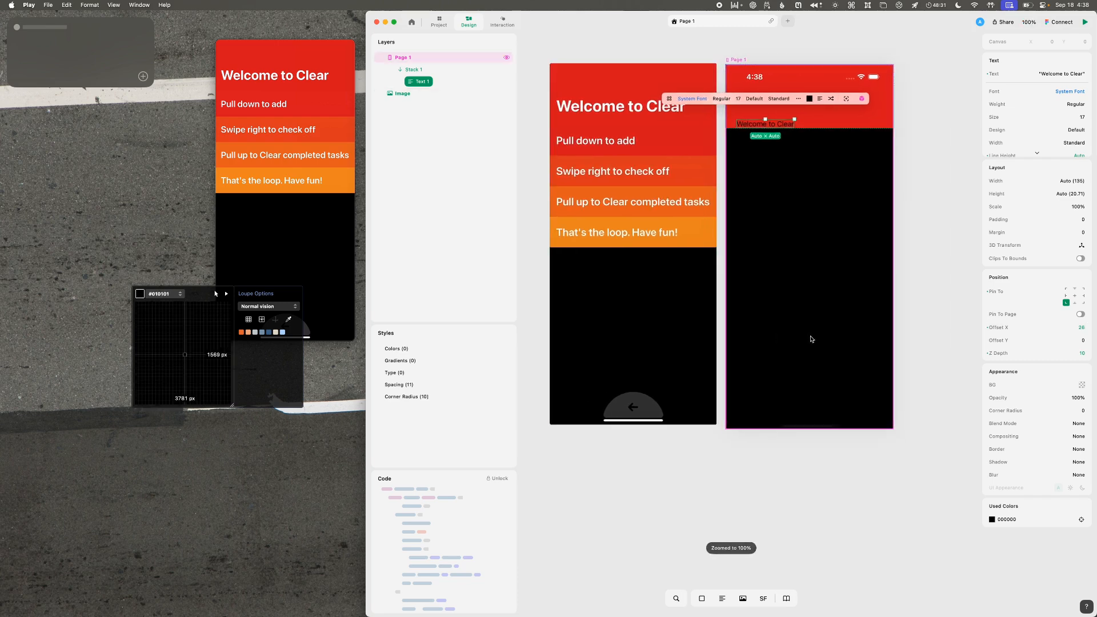
{"action": "left_click", "coordinate": [1081, 315]}
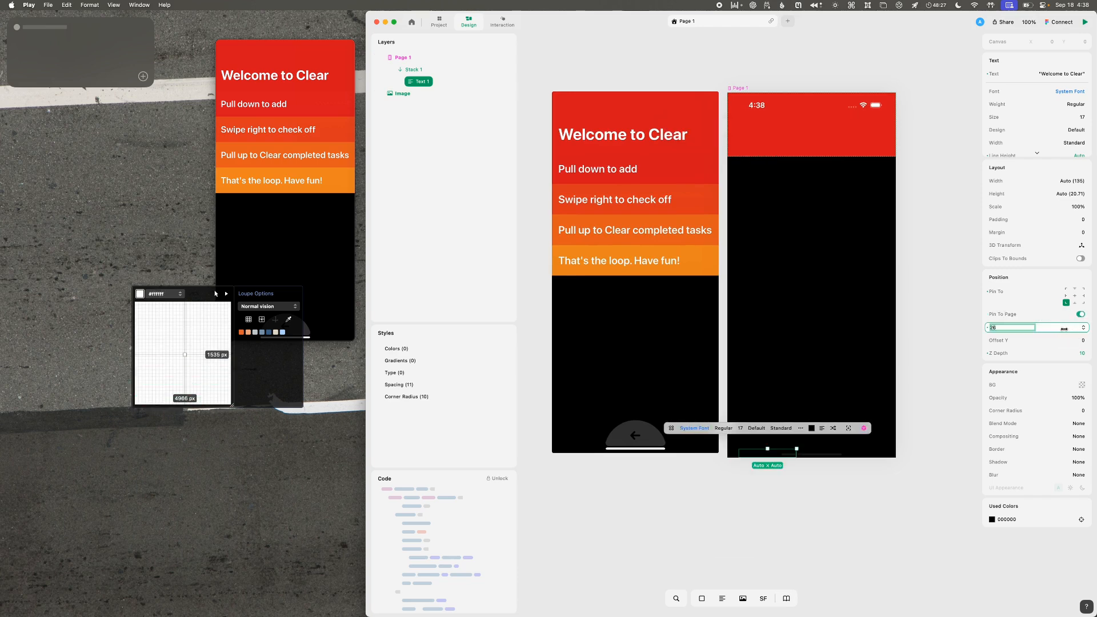
{"action": "left_click", "coordinate": [1081, 317]}
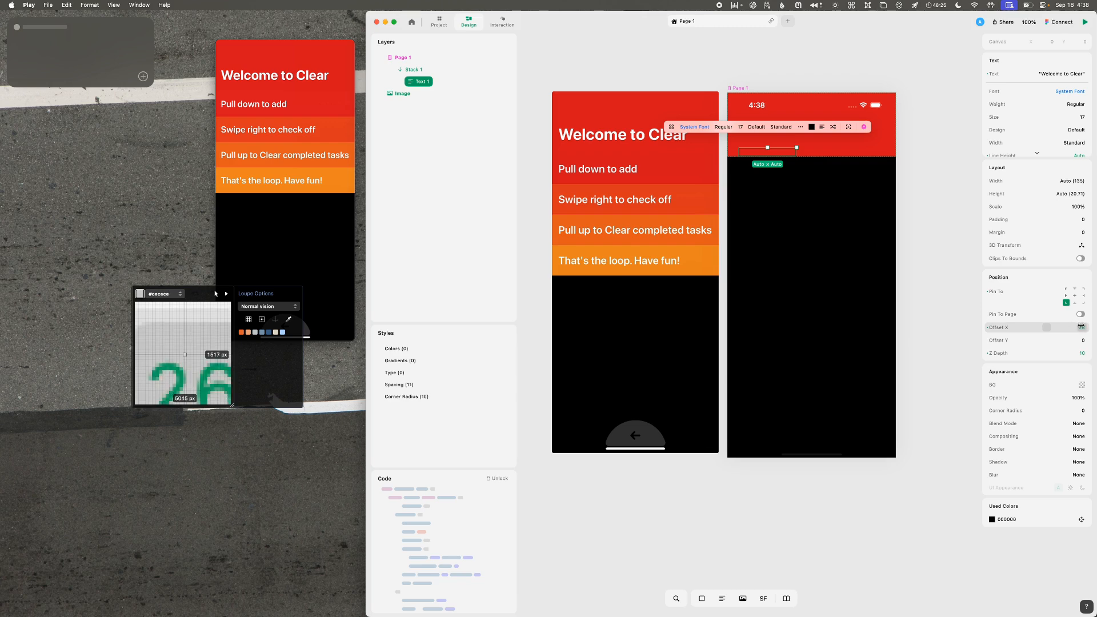
{"action": "left_click_drag", "start_coordinate": [1045, 330], "coordinate": [1013, 327]}
{"action": "key", "text": "super+z"}
{"action": "key", "text": "super+z"}
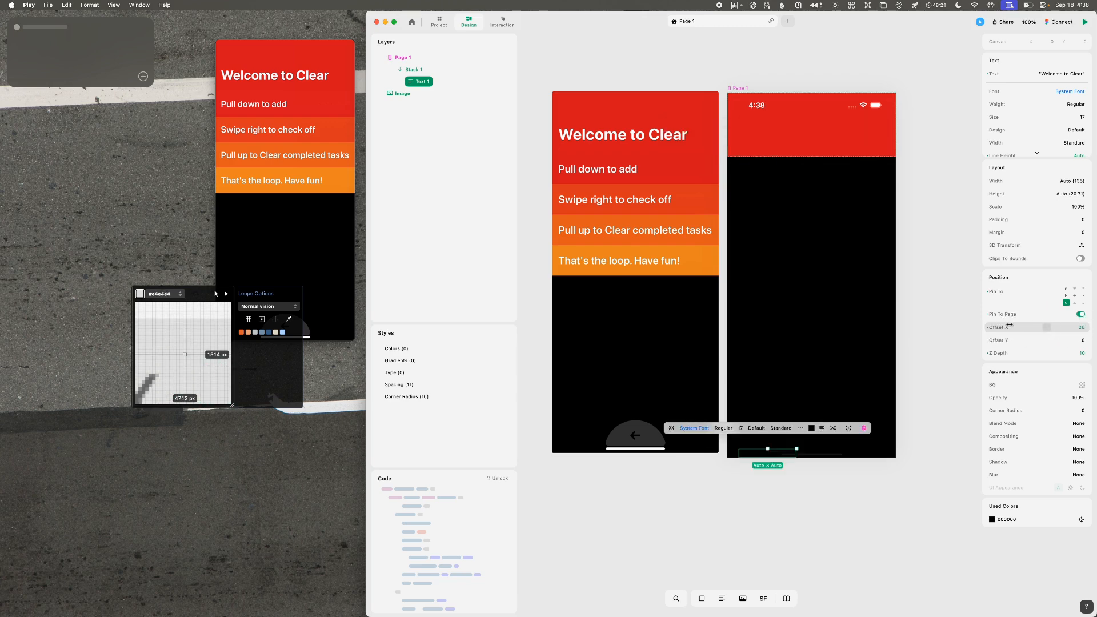
{"action": "key", "text": "super+z"}
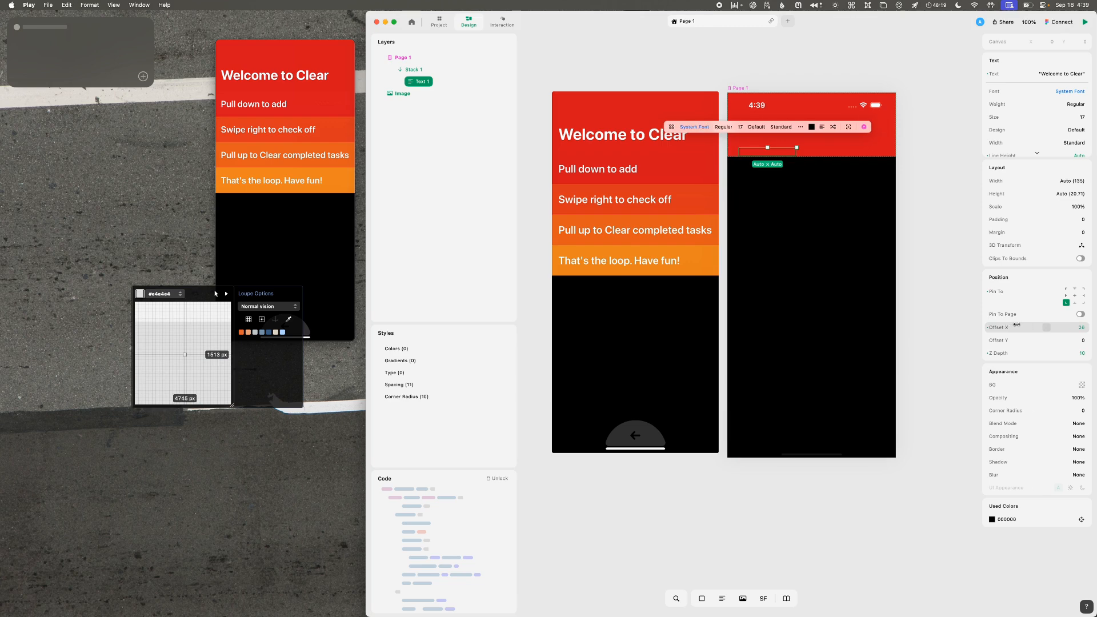
- Undo the latest horizontal offset change on the "Welcome to Clear" text and set its fill to white (FFFFFF)
{"action": "key", "text": "super+z"}
{"action": "key", "text": "super+z"}
{"action": "key", "text": "super+shift+z"}
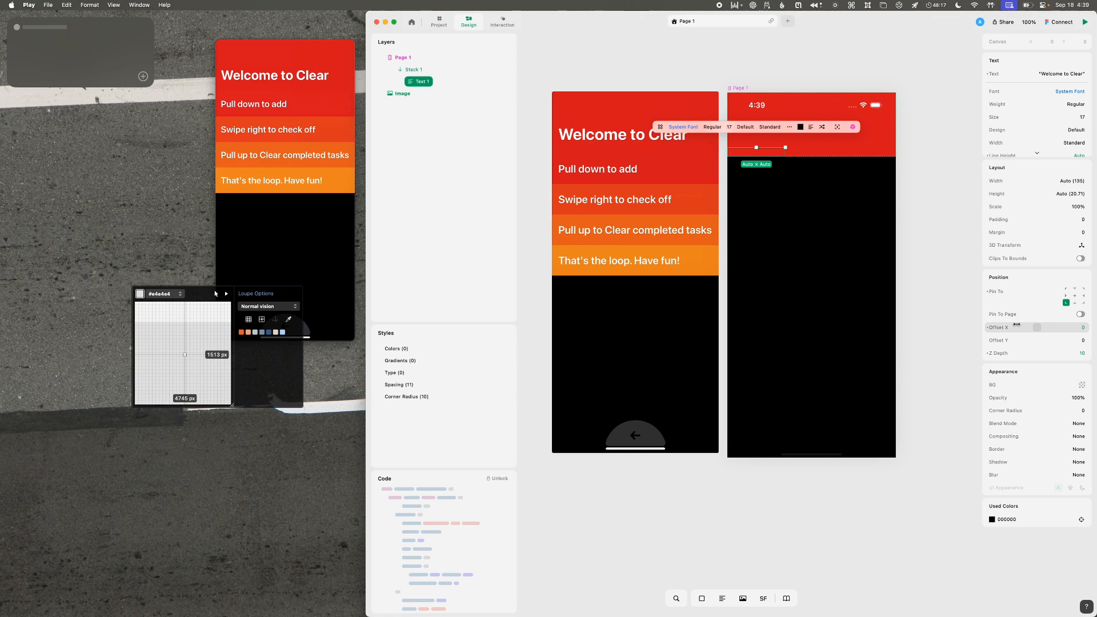
{"action": "scroll", "coordinate": [794, 223], "scroll_direction": "up", "scroll_amount": 2}
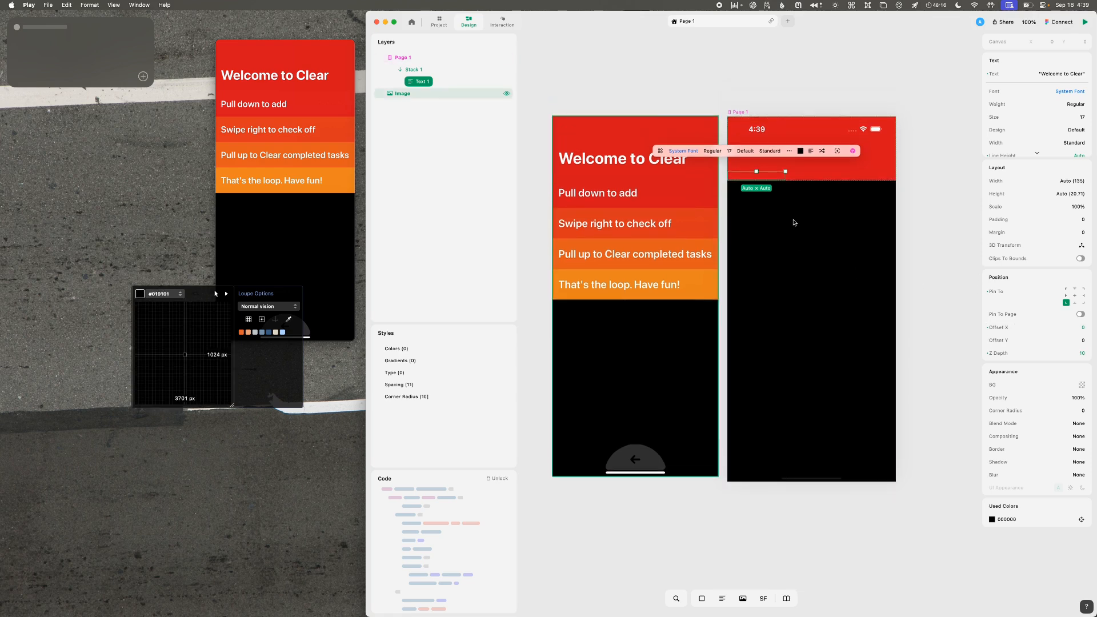
{"action": "left_click", "coordinate": [801, 151]}
{"action": "left_click", "coordinate": [823, 160]}
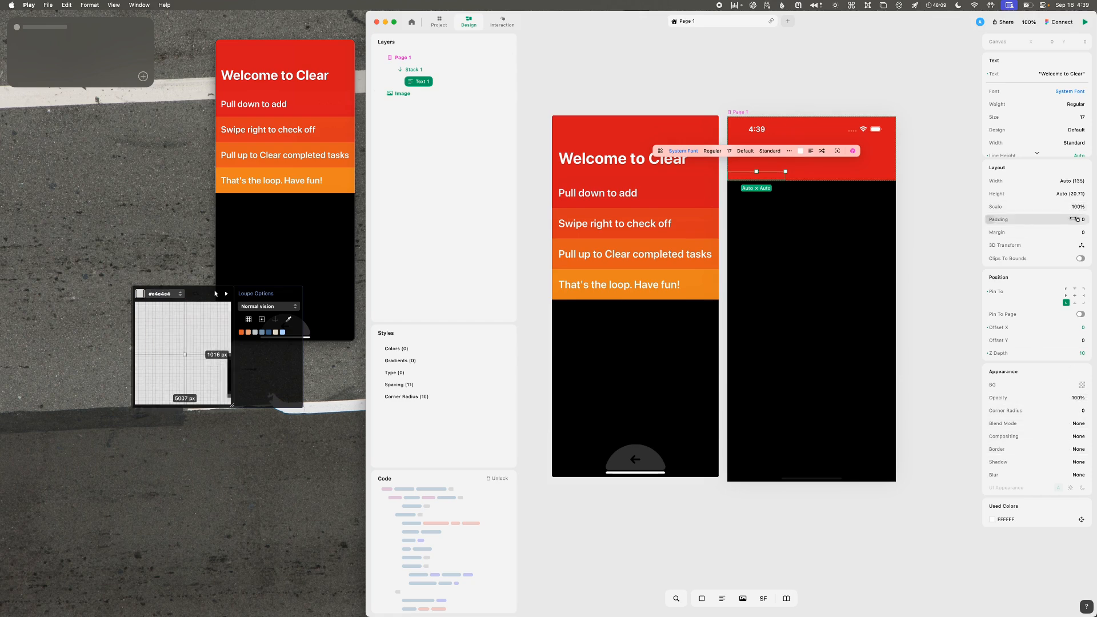
- Pin the "Welcome to Clear" text to the top-left of its stack with a horizontal offset of 26
{"action": "left_click_drag", "start_coordinate": [1048, 235], "coordinate": [1055, 231]}
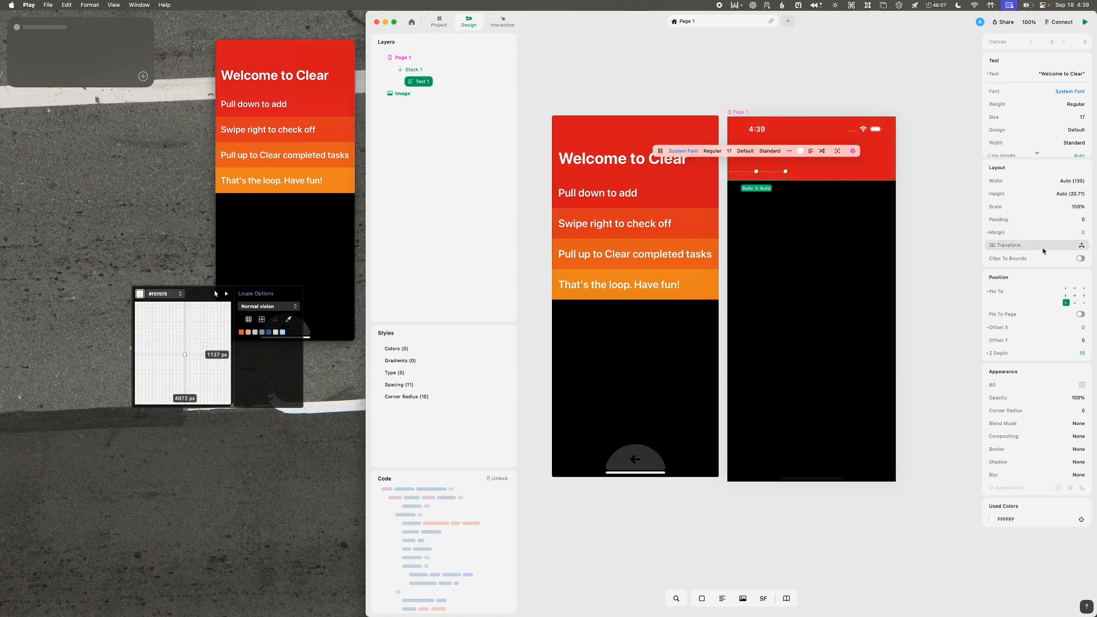
{"action": "left_click", "coordinate": [1066, 289]}
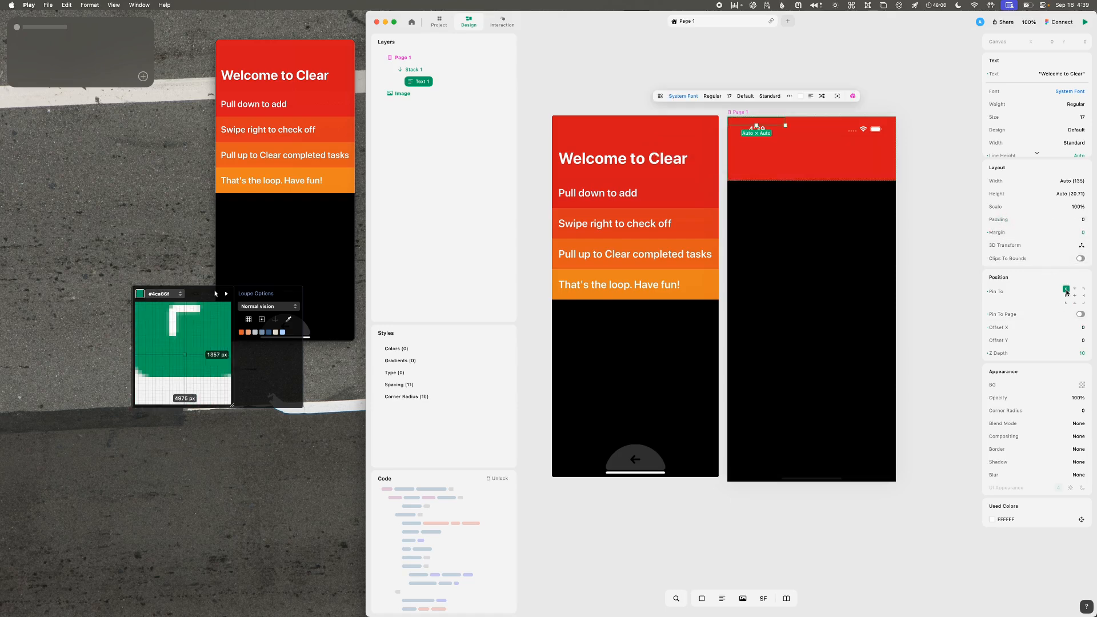
{"action": "left_click", "coordinate": [922, 232]}
{"action": "left_click", "coordinate": [420, 82]}
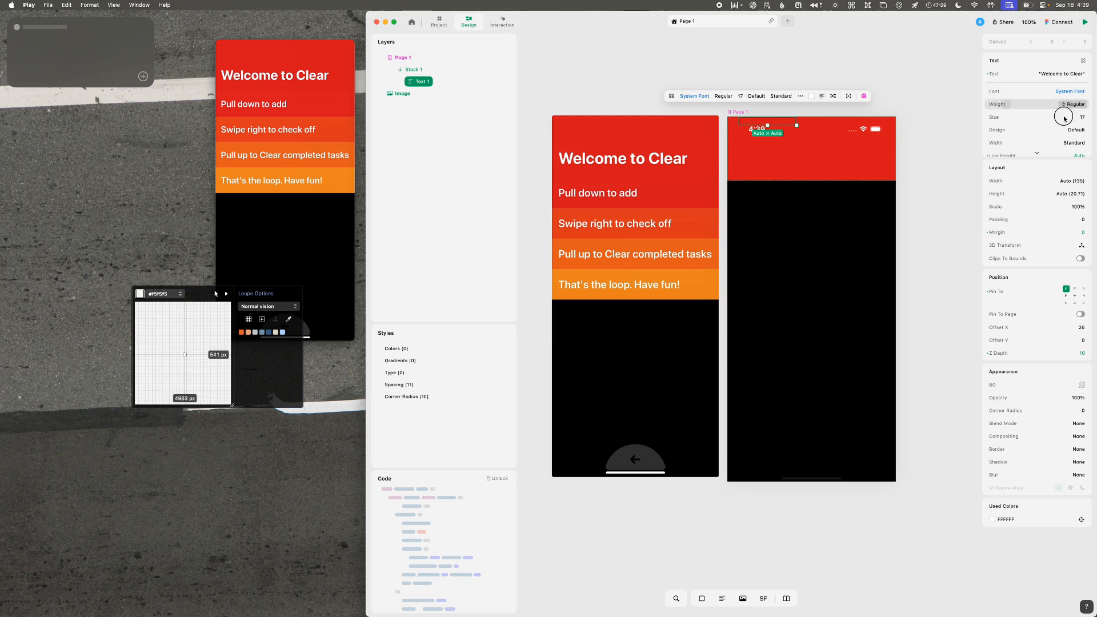
- Set the "Welcome to Clear" text's weight to Bold and move it to about X 27, Y 70
{"action": "left_click_drag", "start_coordinate": [1012, 104], "coordinate": [1028, 99]}
{"action": "left_click_drag", "start_coordinate": [1031, 100], "coordinate": [1032, 100]}
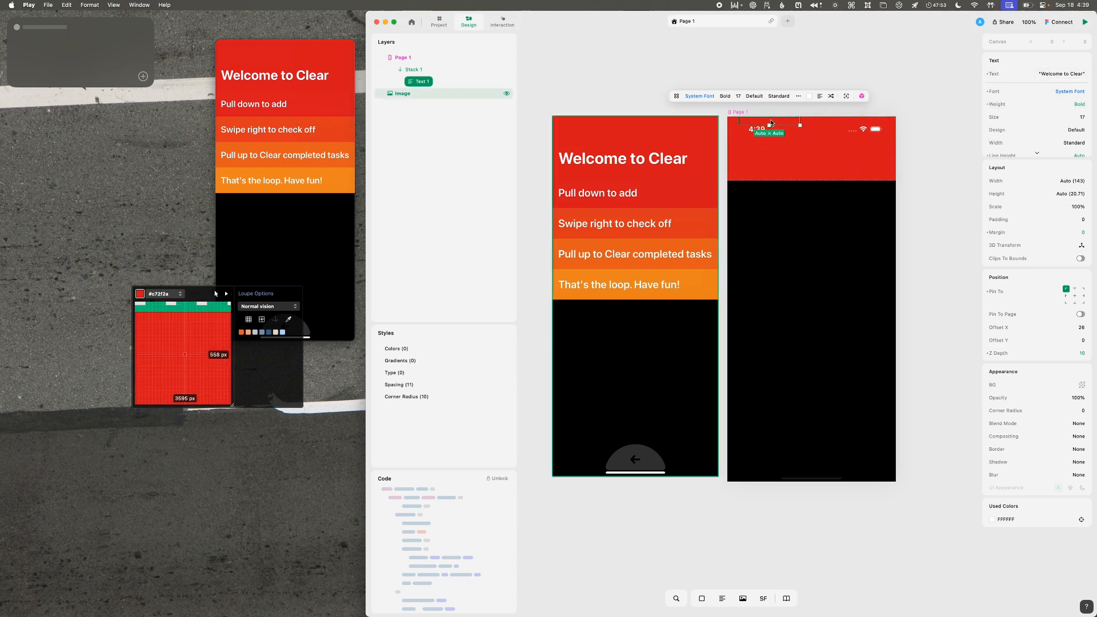
{"action": "left_click_drag", "start_coordinate": [769, 123], "coordinate": [829, 148]}
{"action": "left_click_drag", "start_coordinate": [830, 144], "coordinate": [762, 155]}
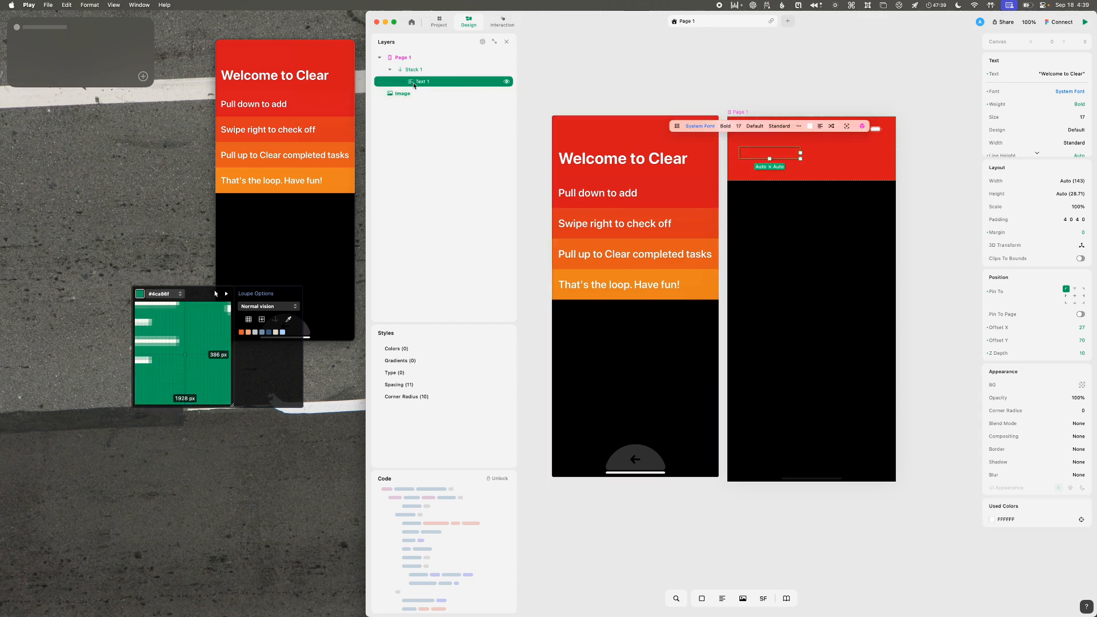
- Delete the text from the header stack and add a new text reading "Welcome to Clear" in its place
{"action": "key", "text": "Delete"}
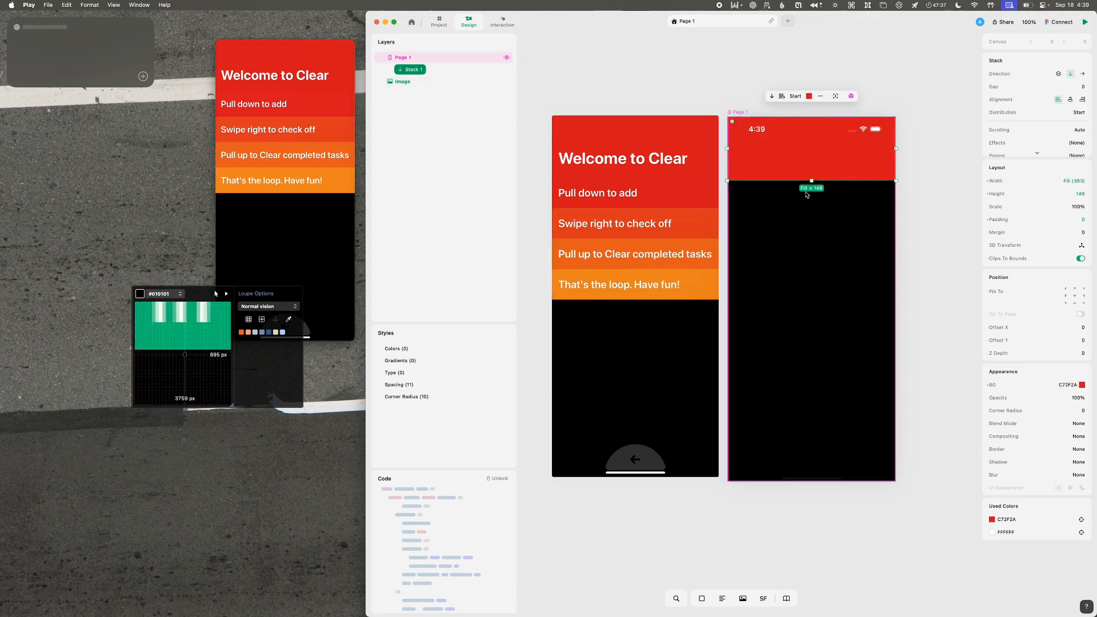
{"action": "type", "text": "tWel"}
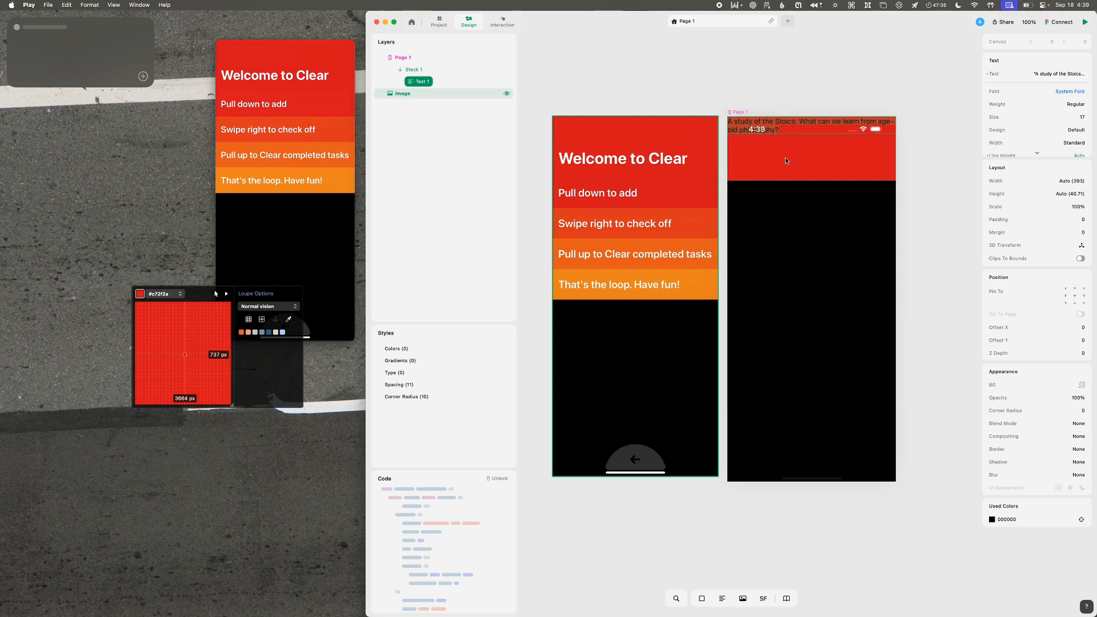
{"action": "type", "text": "come to Clear"}
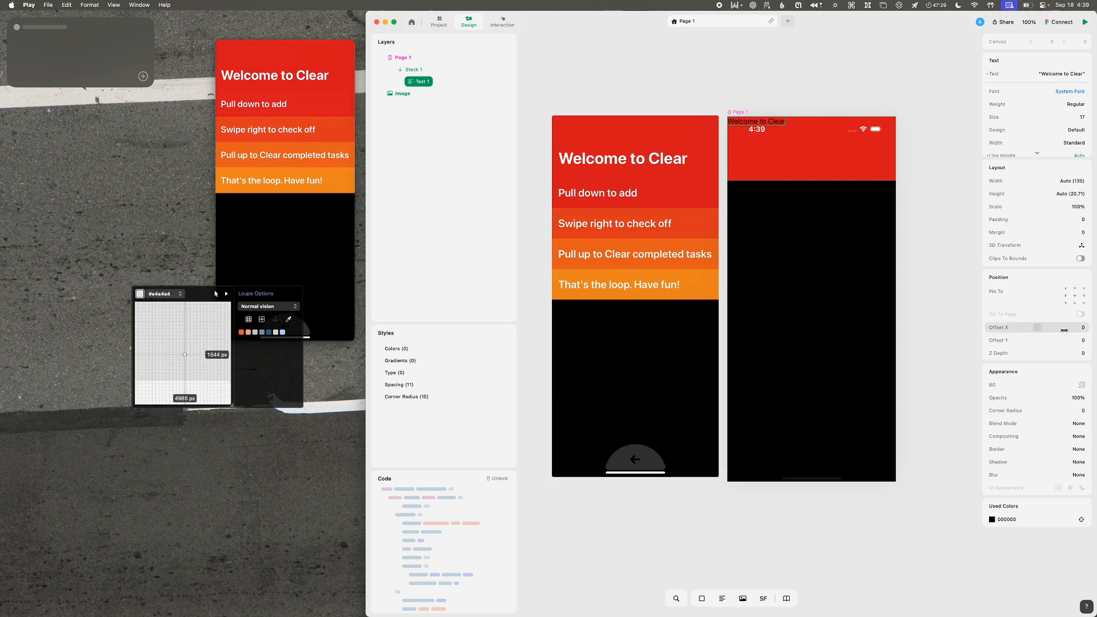
- Pin the new "Welcome to Clear" text to the stack's bottom-left with offsets X 20 and Y -31, keeping automatic sizing
{"action": "left_click", "coordinate": [1067, 303]}
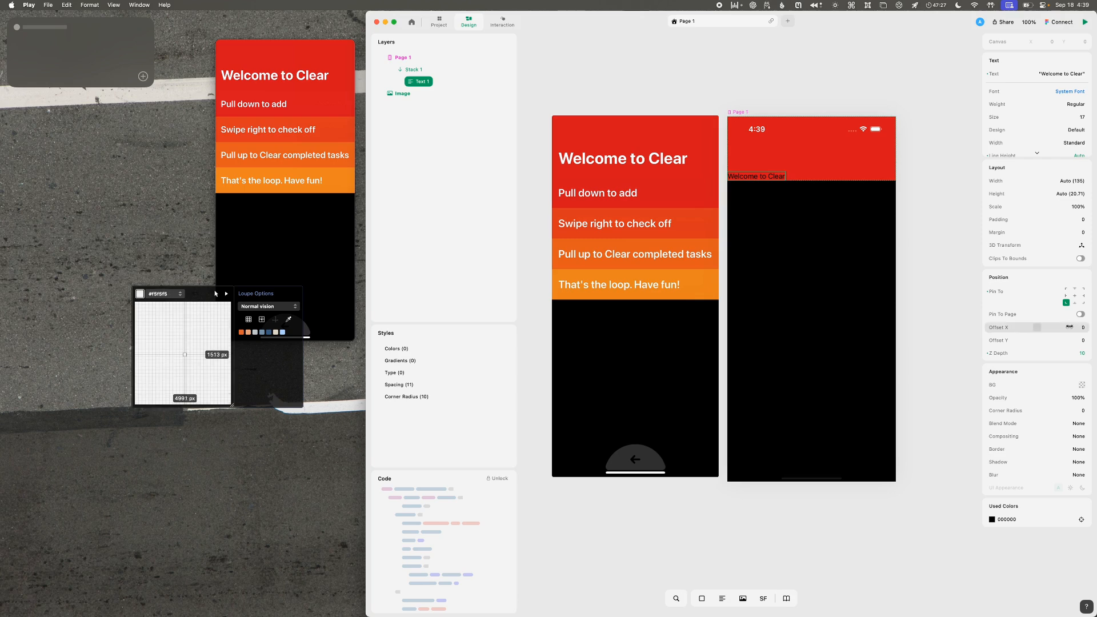
{"action": "mouse_move", "coordinate": [1063, 330]}
{"action": "left_mouse_down"}
{"action": "mouse_move", "coordinate": [1077, 329]}
{"action": "mouse_move", "coordinate": [1048, 337]}
{"action": "left_mouse_up"}
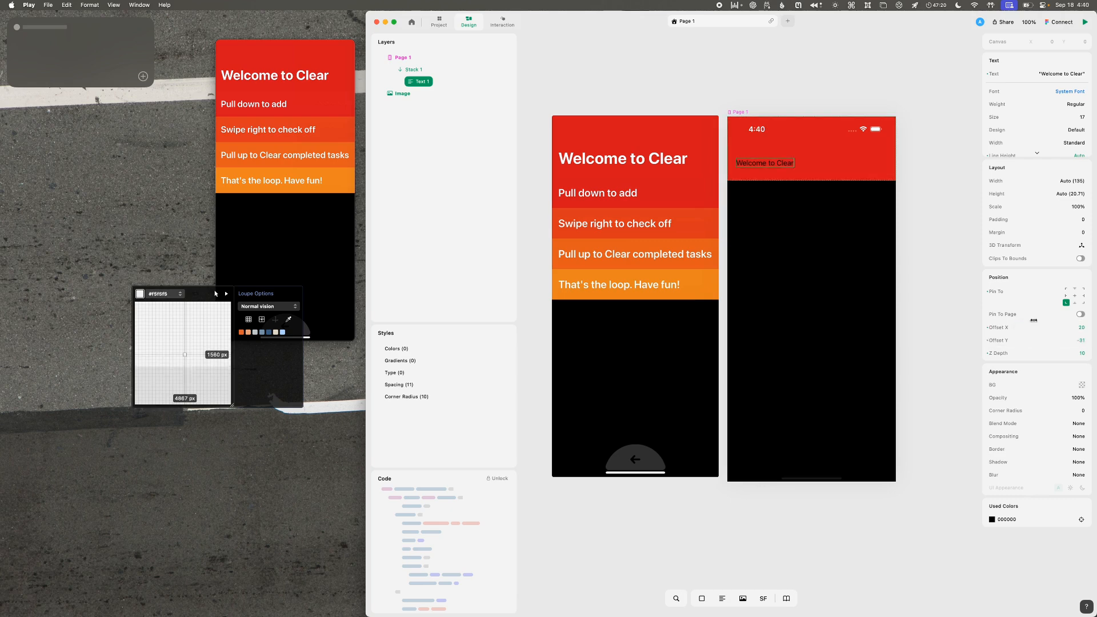
{"action": "left_click", "coordinate": [1066, 194]}
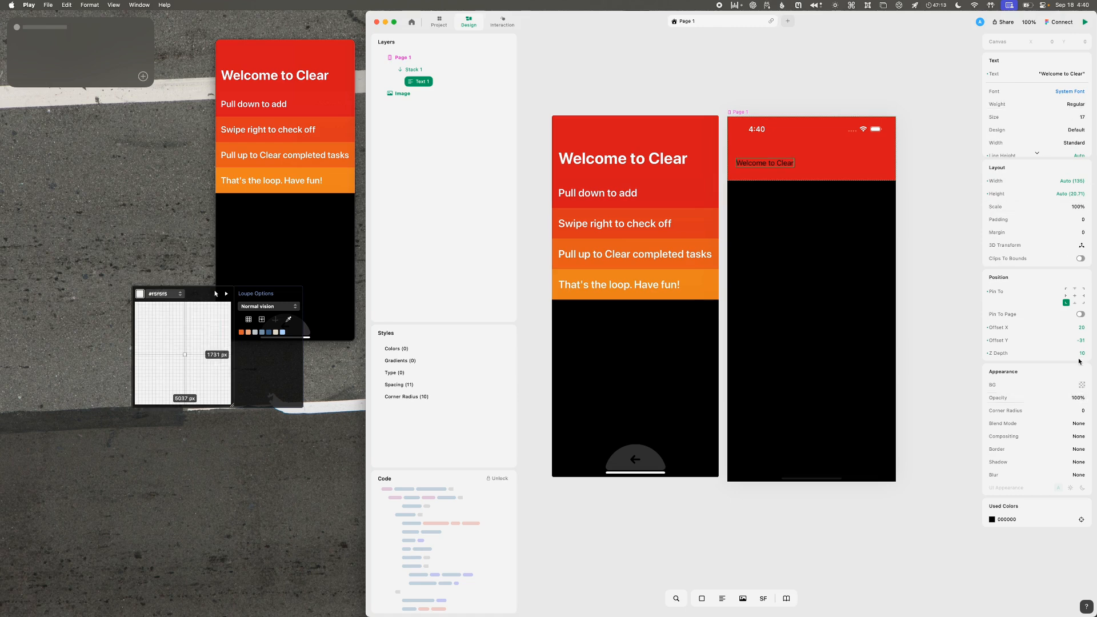
- Set the fill of the "Welcome to Clear" text to white (FFFFFF)
{"action": "scroll", "coordinate": [1042, 143], "scroll_direction": "down", "scroll_amount": 2}
{"action": "scroll", "coordinate": [1042, 143], "scroll_direction": "up", "scroll_amount": 2}
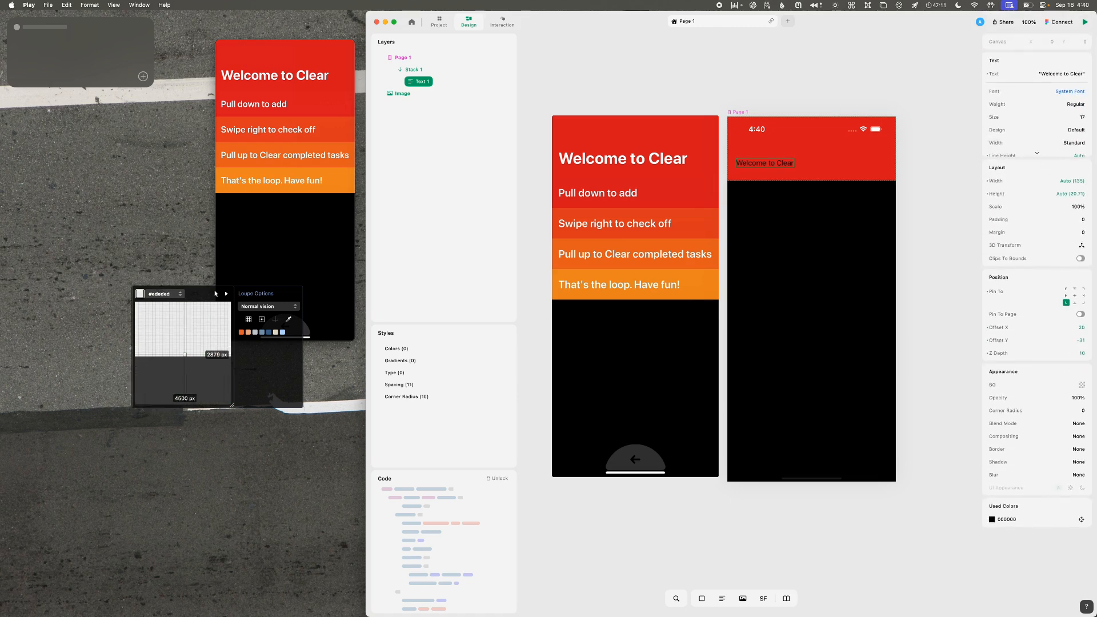
{"action": "scroll", "coordinate": [1014, 410], "scroll_direction": "down", "scroll_amount": 2}
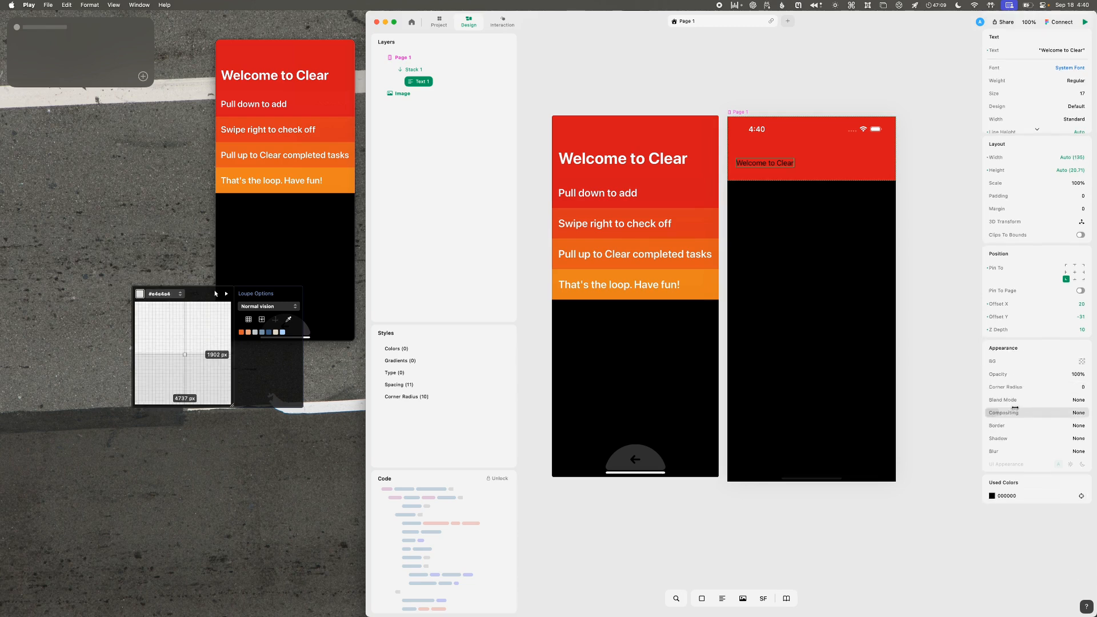
{"action": "left_click", "coordinate": [1037, 126]}
{"action": "left_click", "coordinate": [1073, 154]}
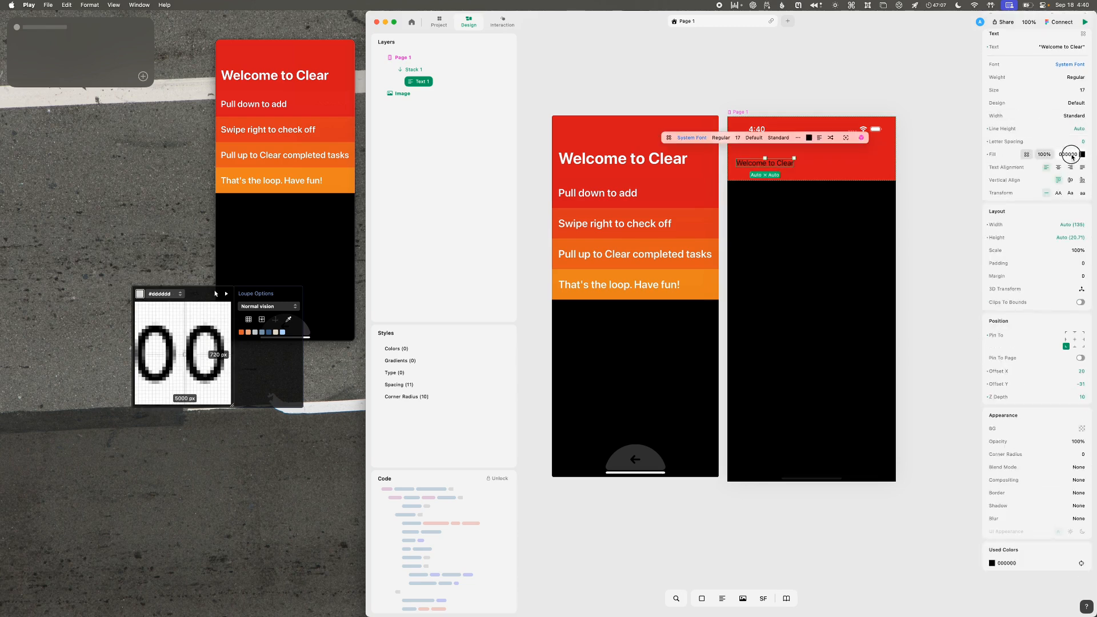
{"action": "left_click_drag", "start_coordinate": [957, 127], "coordinate": [901, 66]}
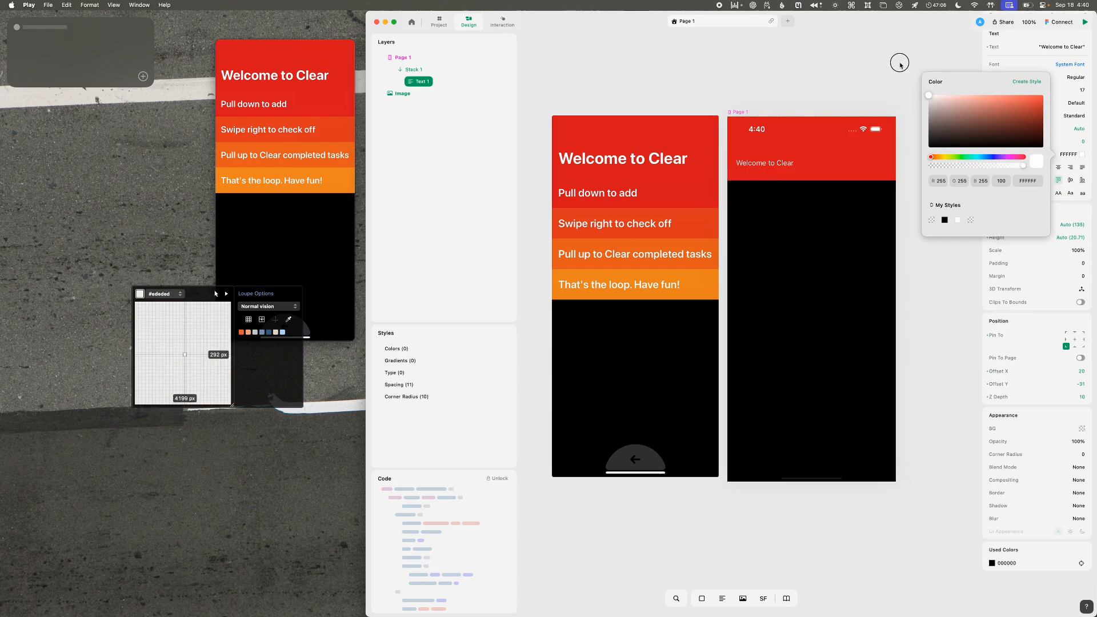
- Set the "Welcome to Clear" text to Bold at size 36 to match the pasted screenshot
{"action": "left_click", "coordinate": [1067, 146]}
{"action": "left_click_drag", "start_coordinate": [1081, 92], "coordinate": [1047, 77]}
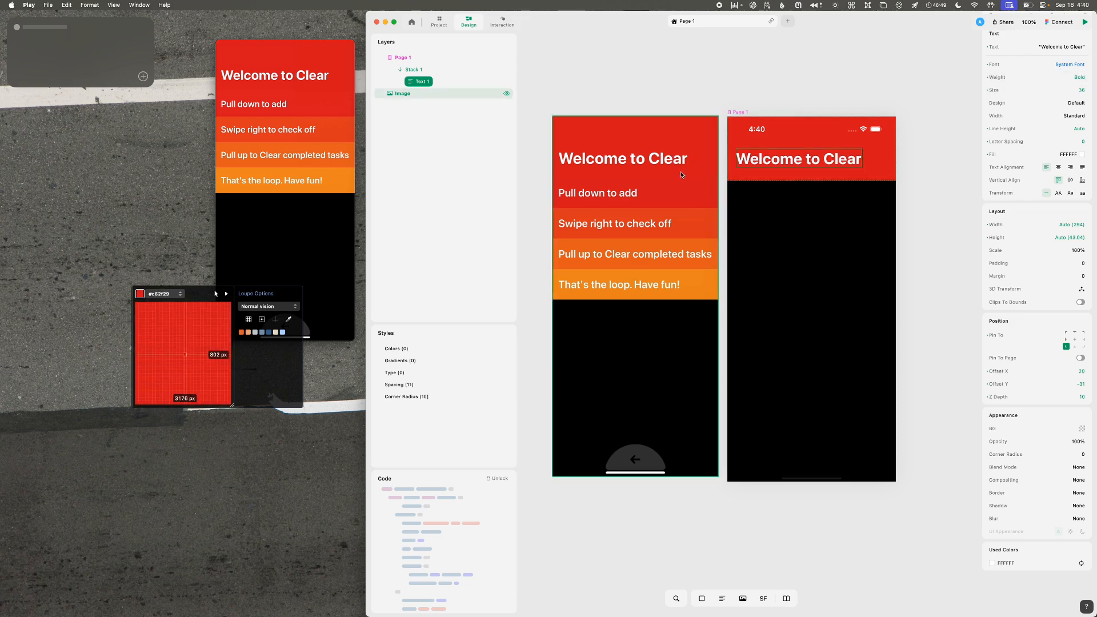
{"action": "scroll", "coordinate": [682, 172], "scroll_direction": "down", "scroll_amount": 5}
{"action": "scroll", "coordinate": [683, 169], "scroll_direction": "up", "scroll_amount": 15}
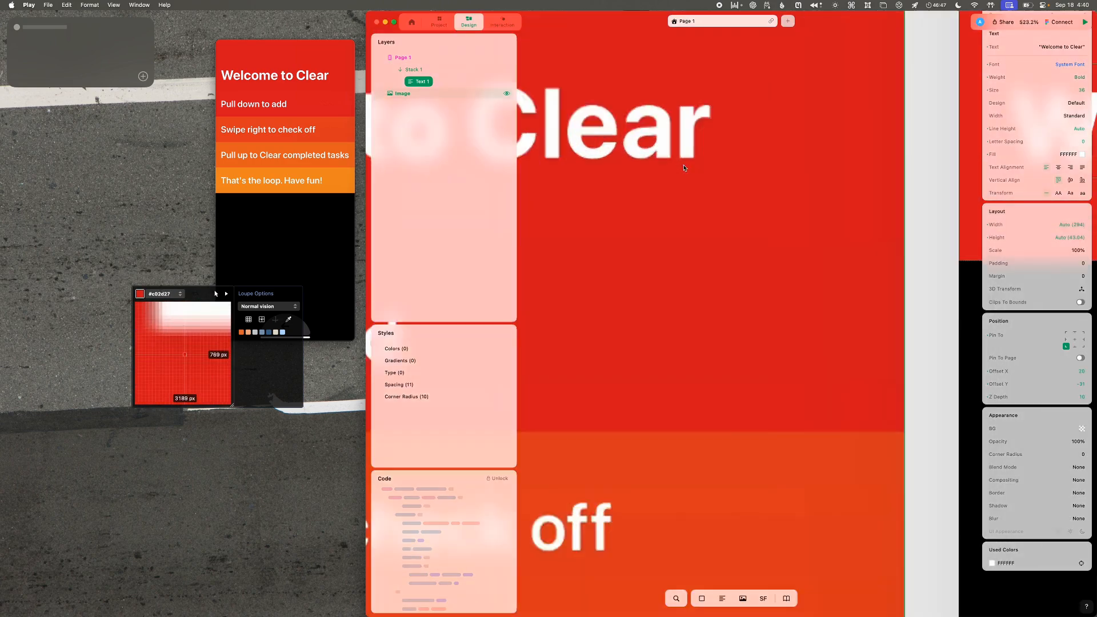
{"action": "scroll", "coordinate": [684, 168], "scroll_direction": "down", "scroll_amount": 10}
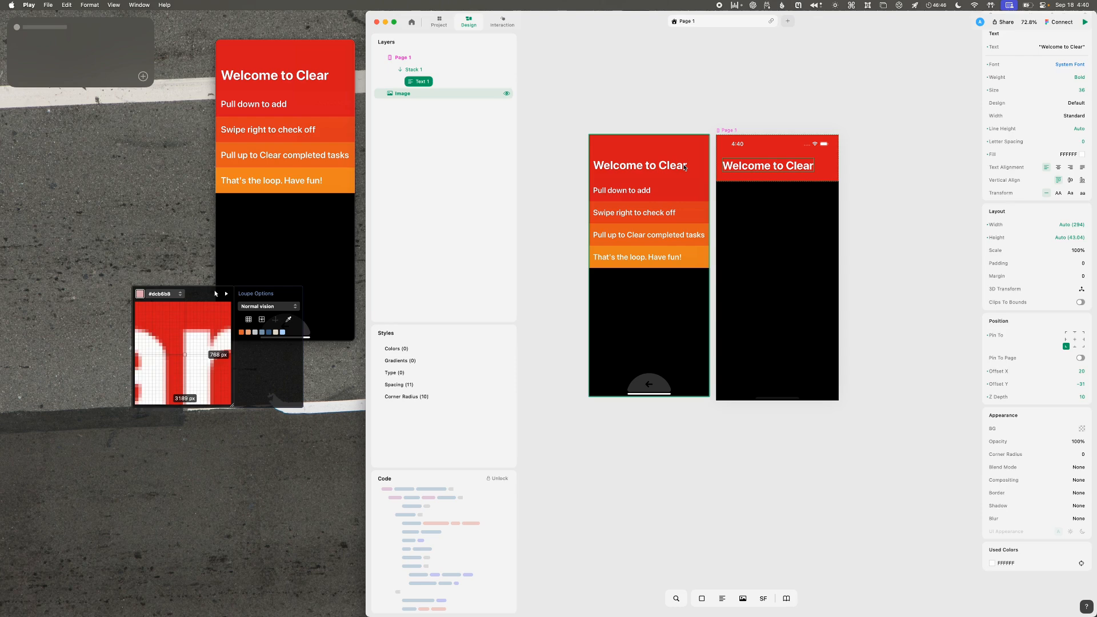
{"action": "left_click", "coordinate": [714, 95]}
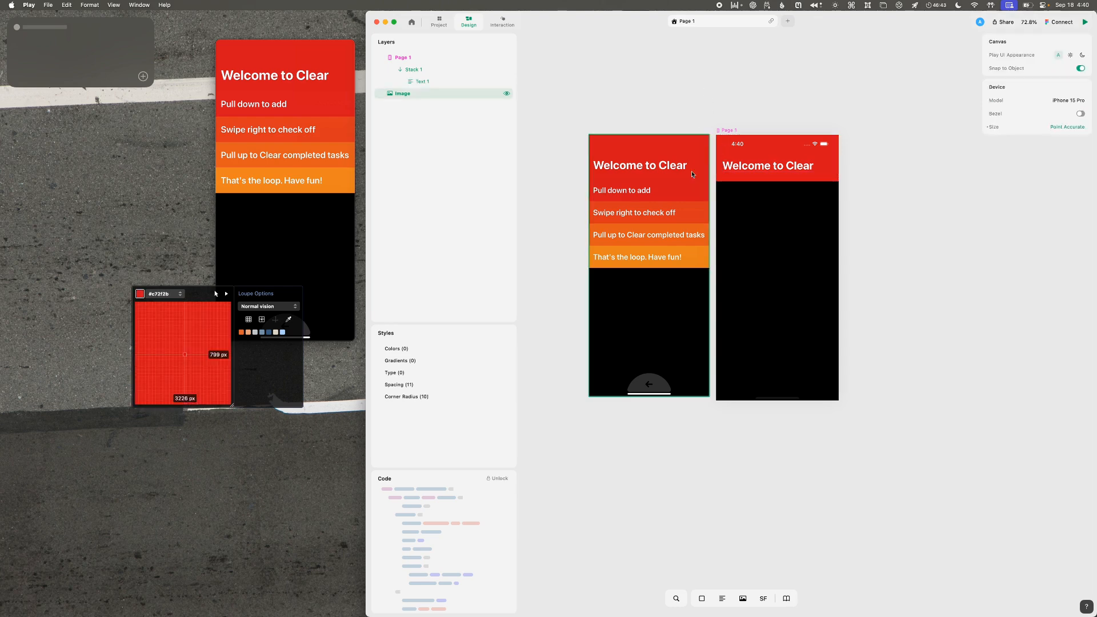
- Reduce the red header stack's height to 146
{"action": "scroll", "coordinate": [696, 173], "scroll_direction": "up", "scroll_amount": 3}
{"action": "left_click", "coordinate": [806, 181]}
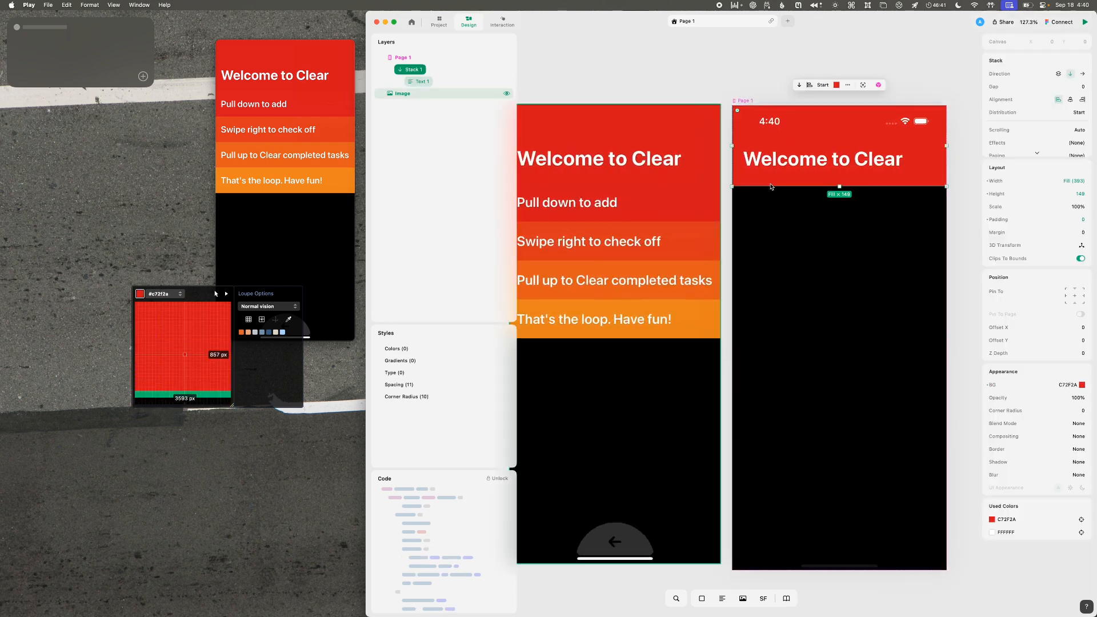
{"action": "left_click_drag", "start_coordinate": [840, 187], "coordinate": [839, 186]}
{"action": "left_click", "coordinate": [771, 108]}
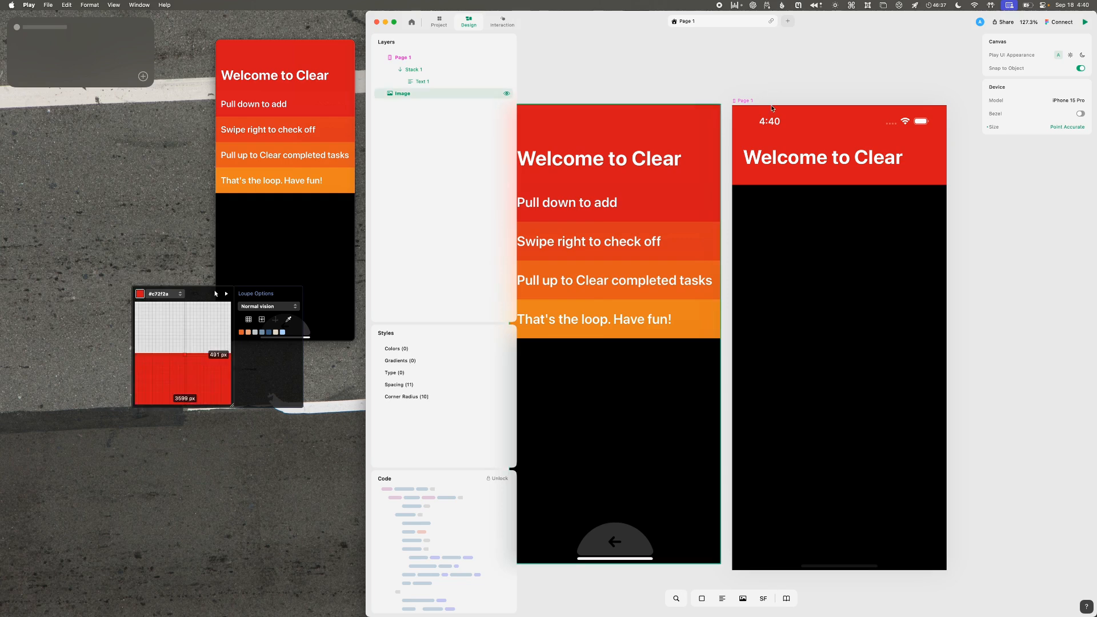
- Compare the recreated header's color, size and text alignment with the pasted screenshot and the start of the reference recording
{"action": "key", "text": "ctrl+alt+super+l"}
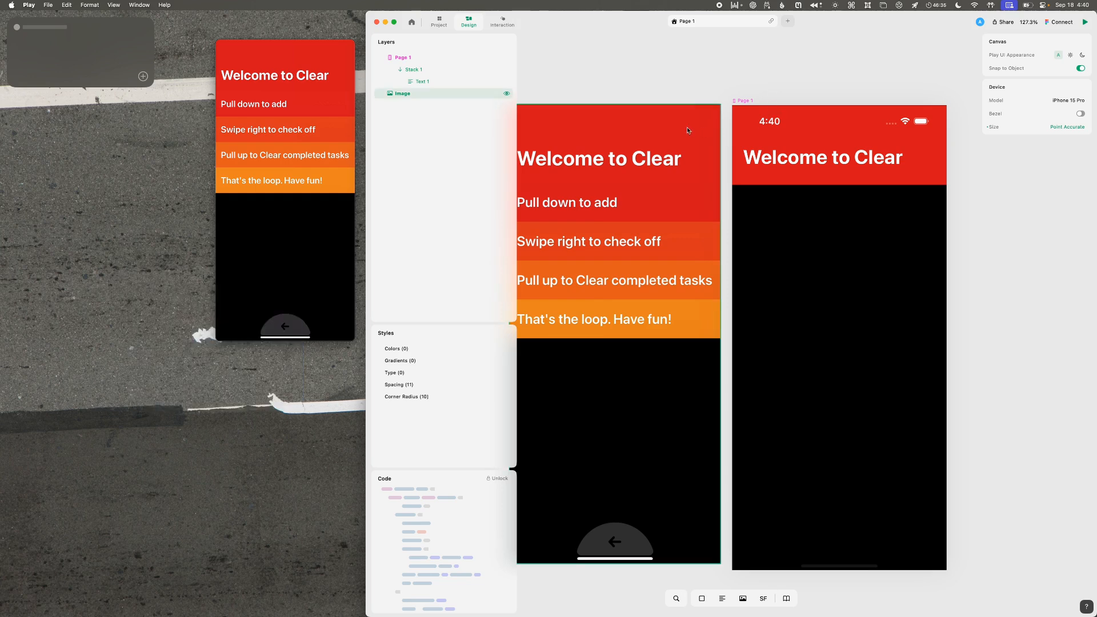
{"action": "key", "text": "ctrl+alt+super+l"}
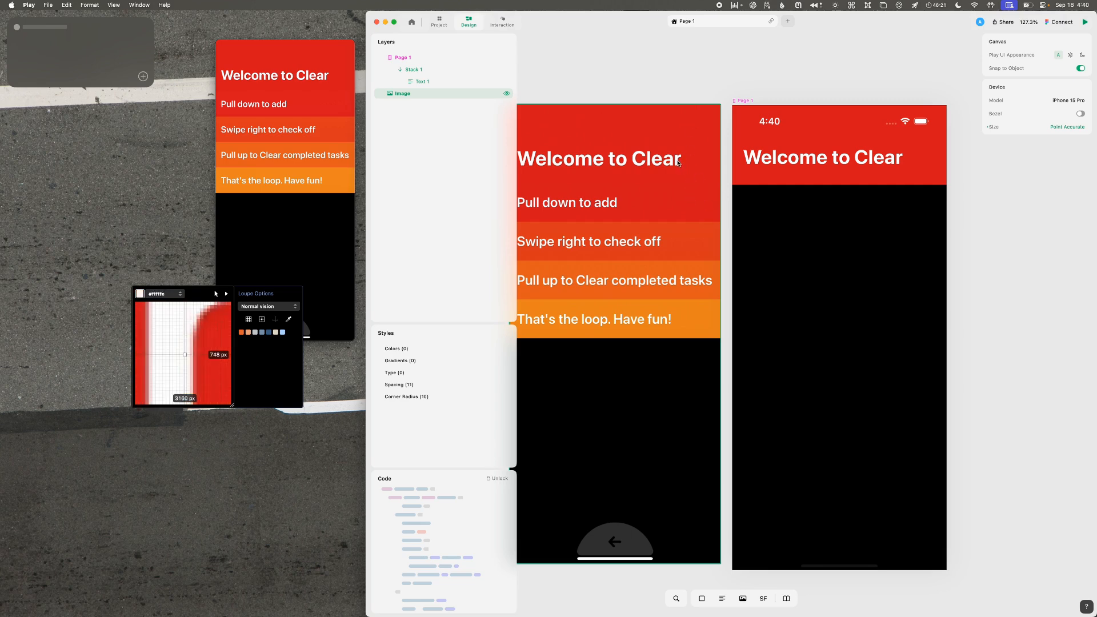
{"action": "left_click", "coordinate": [793, 193]}
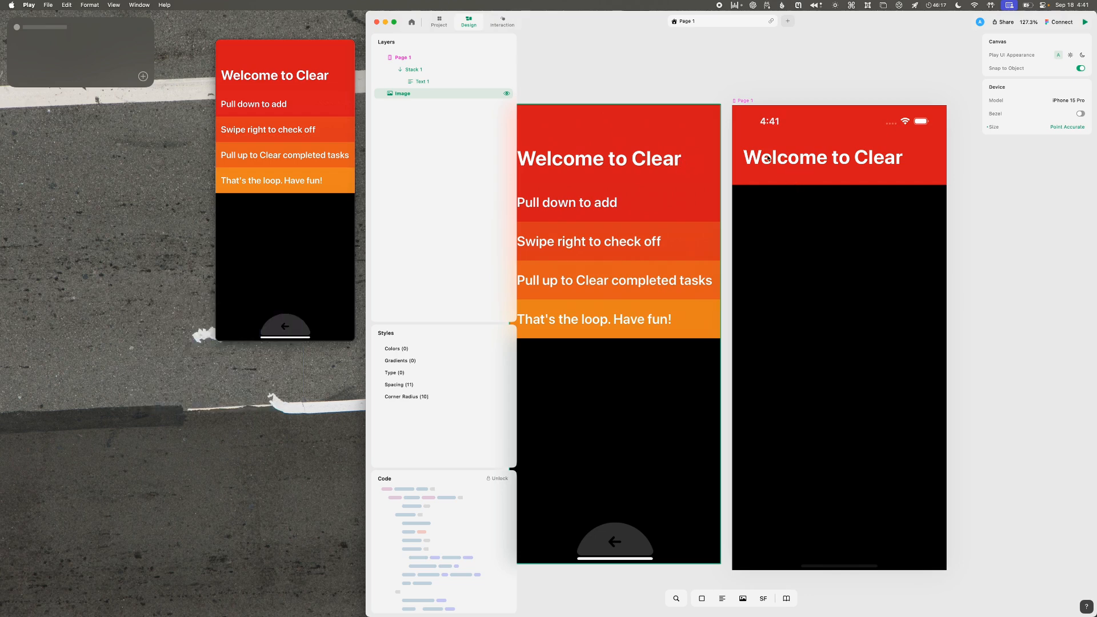
{"action": "scroll", "coordinate": [779, 168], "scroll_direction": "left", "scroll_amount": 3}
{"action": "left_click", "coordinate": [815, 163]}
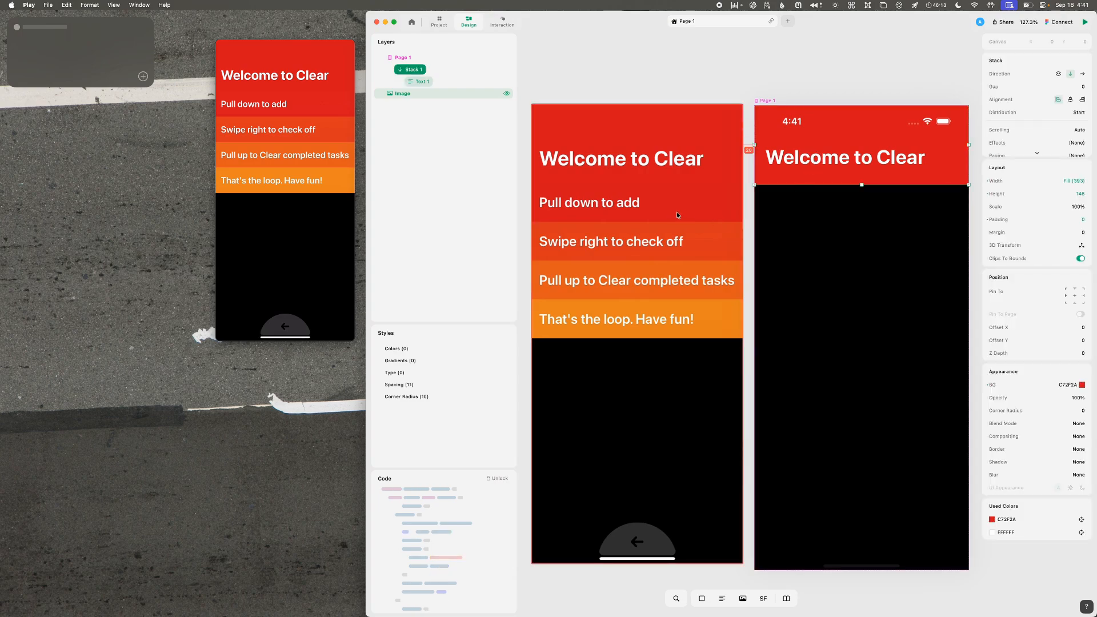
{"action": "scroll", "coordinate": [698, 207], "scroll_direction": "right", "scroll_amount": 2}
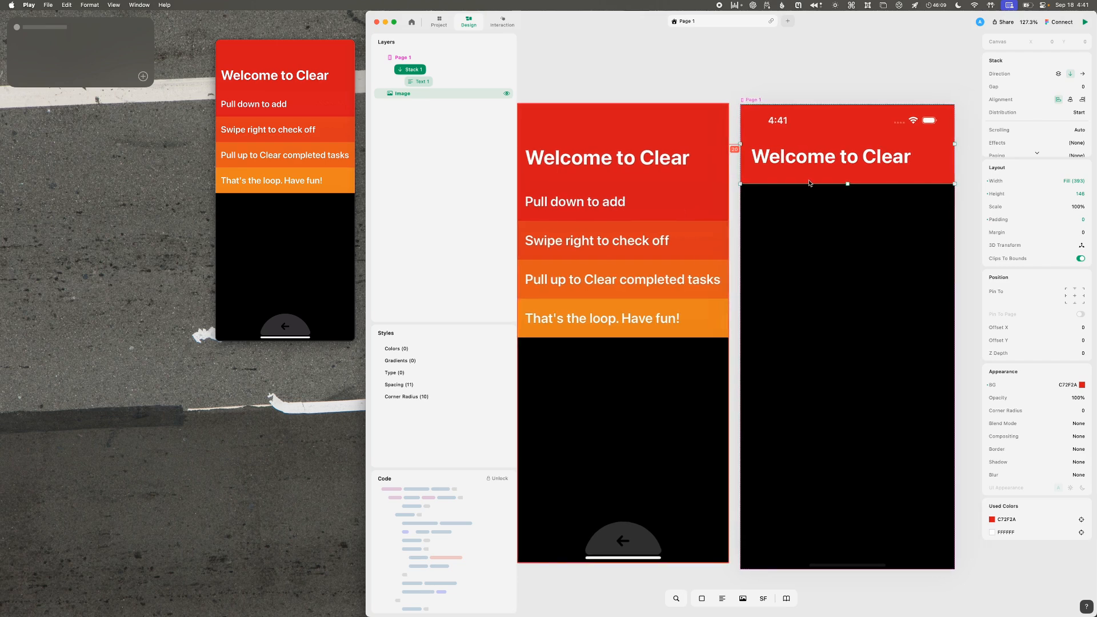
{"action": "mouse_move", "coordinate": [264, 261]}
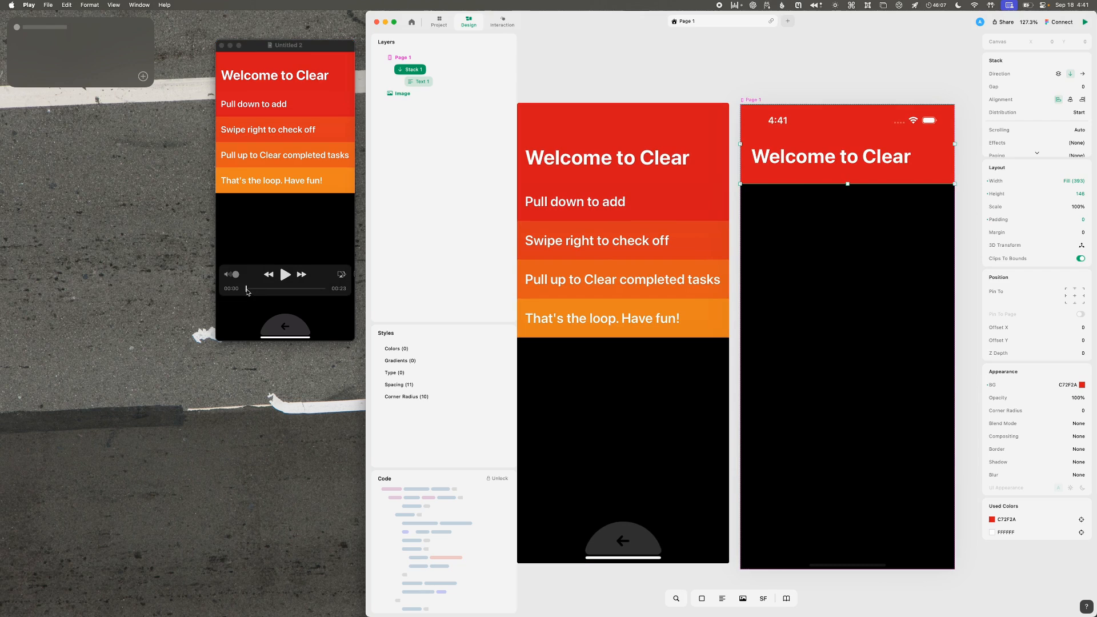
{"action": "left_click_drag", "start_coordinate": [247, 292], "coordinate": [246, 290]}
{"action": "left_click", "coordinate": [807, 212]}
{"action": "left_click", "coordinate": [766, 196]}
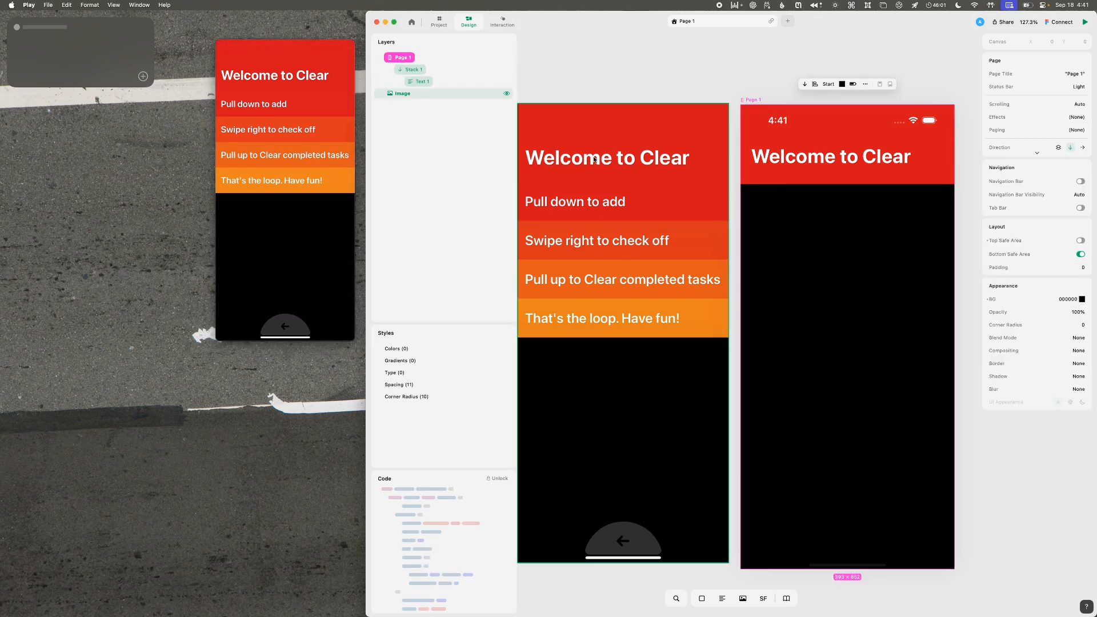
- Duplicate the header stack directly below the original and reduce the copy's height to about 68
{"action": "left_click", "coordinate": [415, 71]}
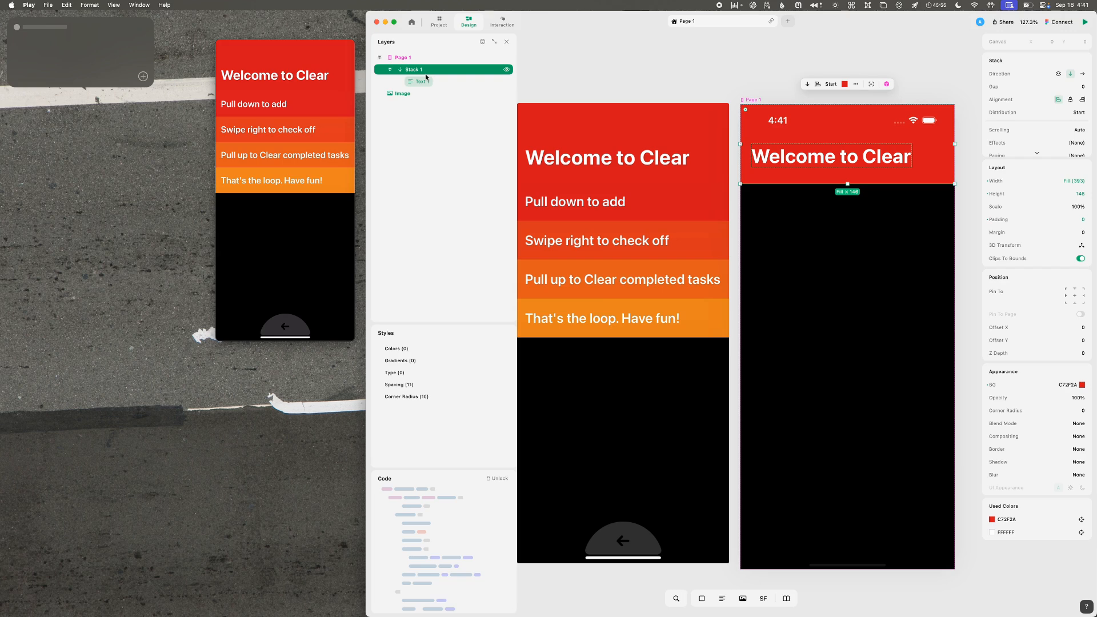
{"action": "key", "text": "super+d"}
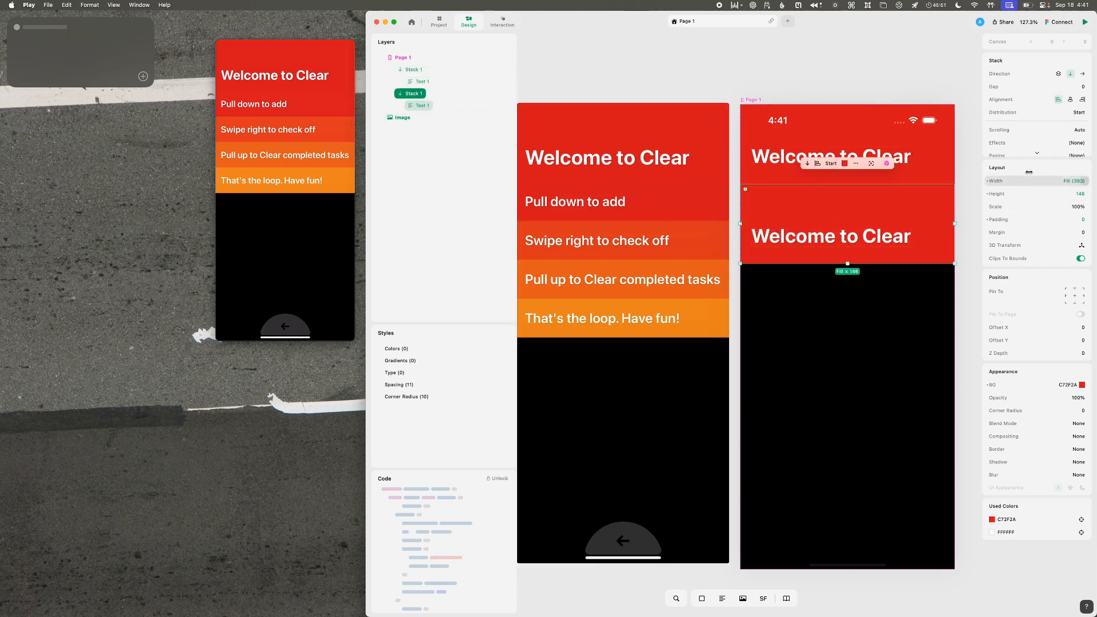
{"action": "left_click_drag", "start_coordinate": [1049, 195], "coordinate": [1047, 196]}
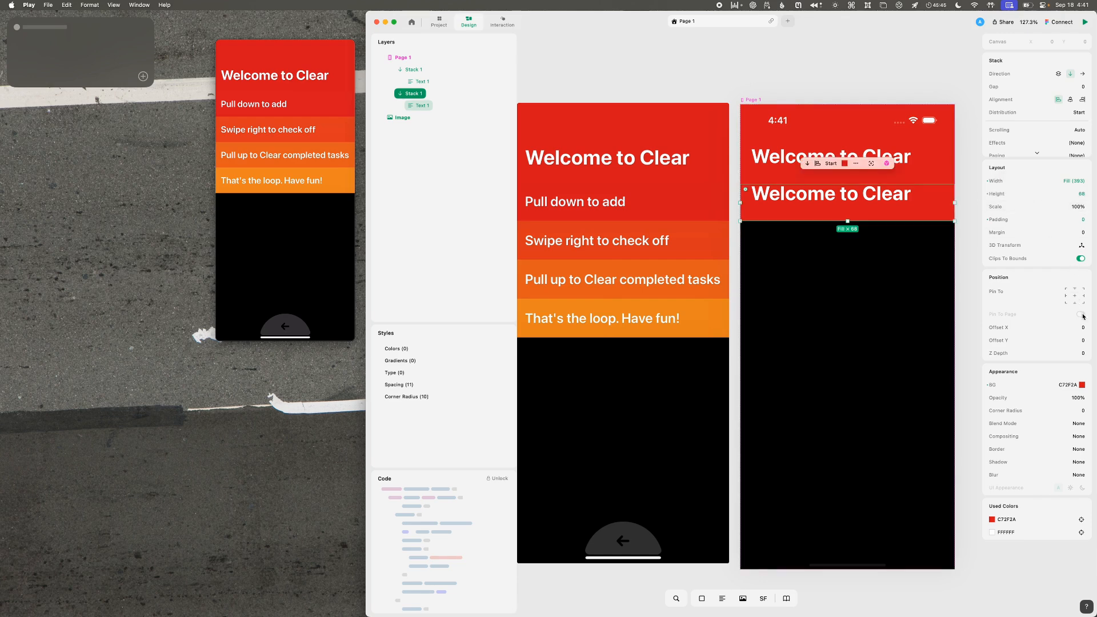
- Pin the duplicated stack's text to the middle of its left edge with an X offset of 20
{"action": "left_click", "coordinate": [420, 106]}
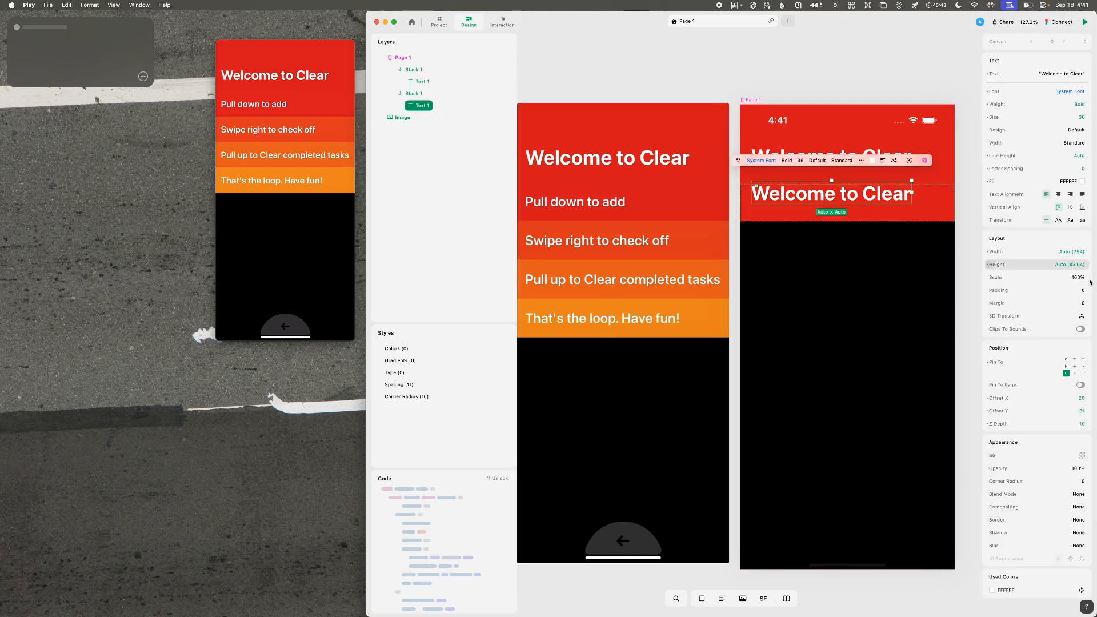
{"action": "left_click", "coordinate": [1066, 367]}
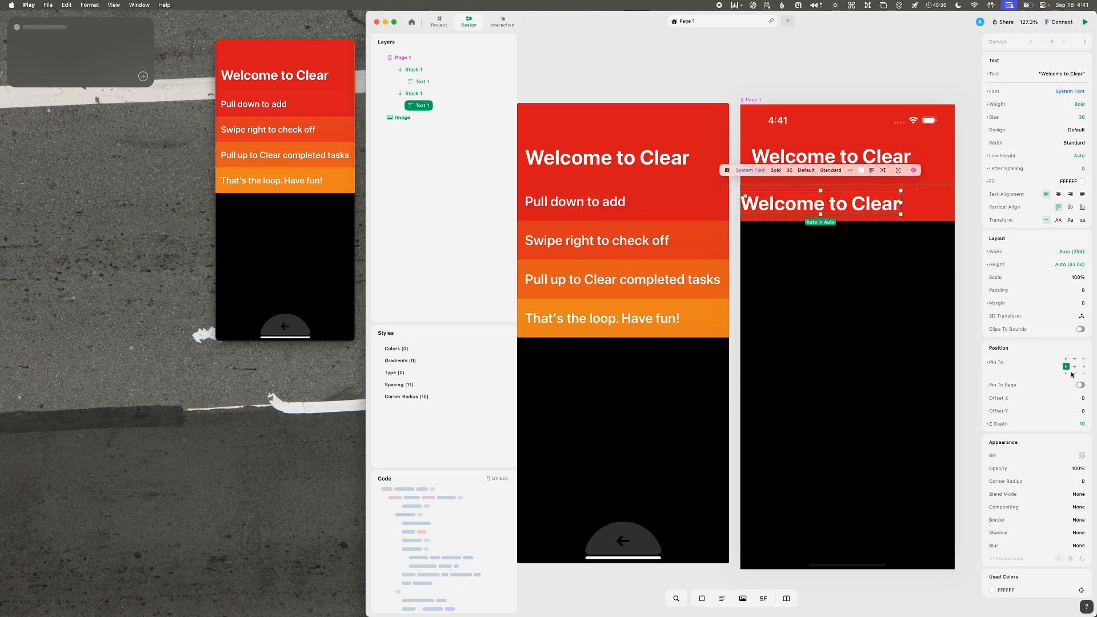
{"action": "left_click", "coordinate": [1035, 399]}
{"action": "left_click_drag", "start_coordinate": [1037, 399], "coordinate": [1045, 399]}
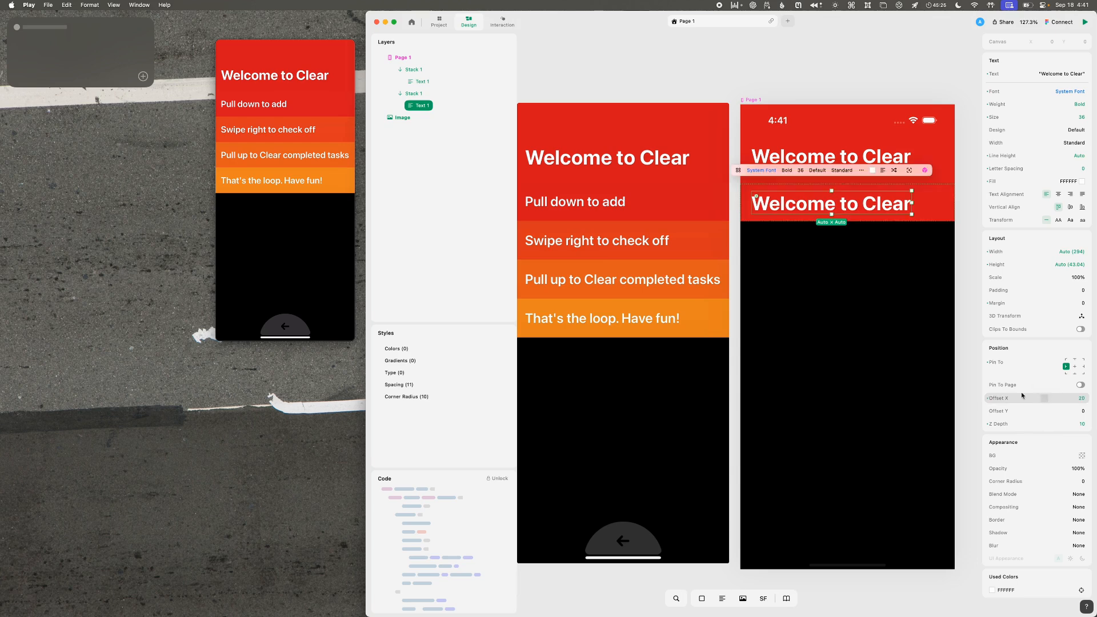
- Check the header title's pin and offset settings
{"action": "left_click", "coordinate": [851, 160]}
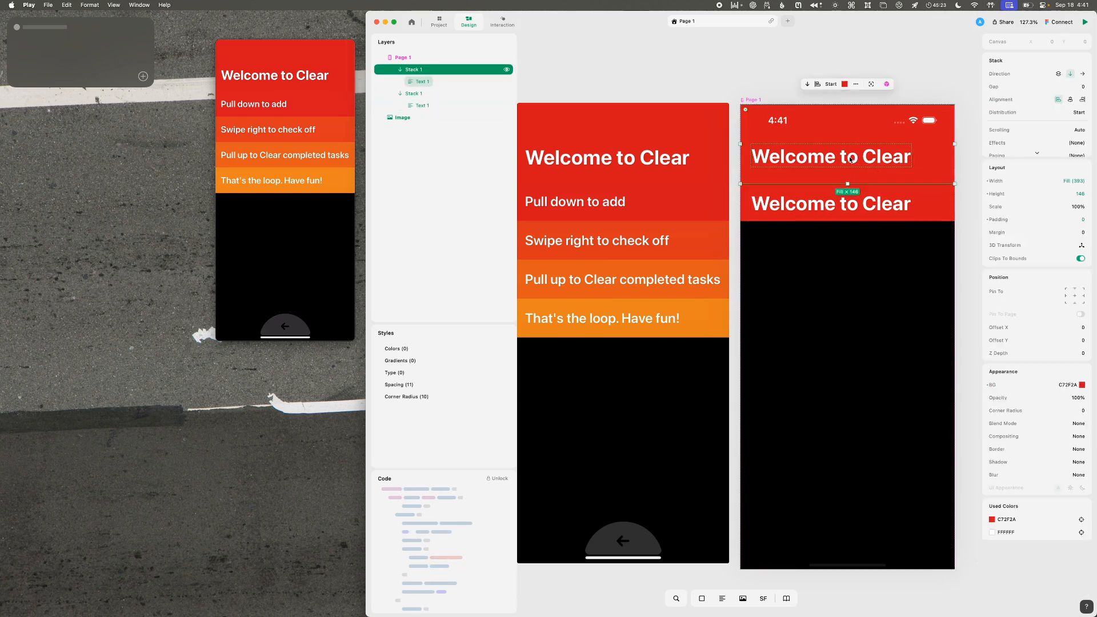
{"action": "left_click", "coordinate": [851, 160]}
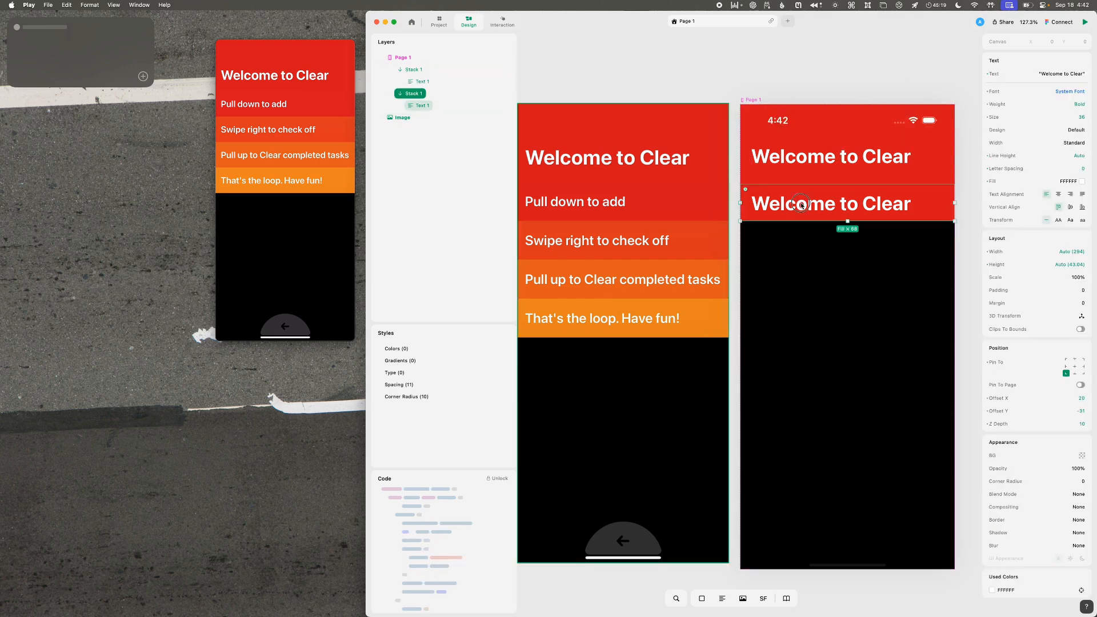
{"action": "left_click", "coordinate": [1081, 381]}
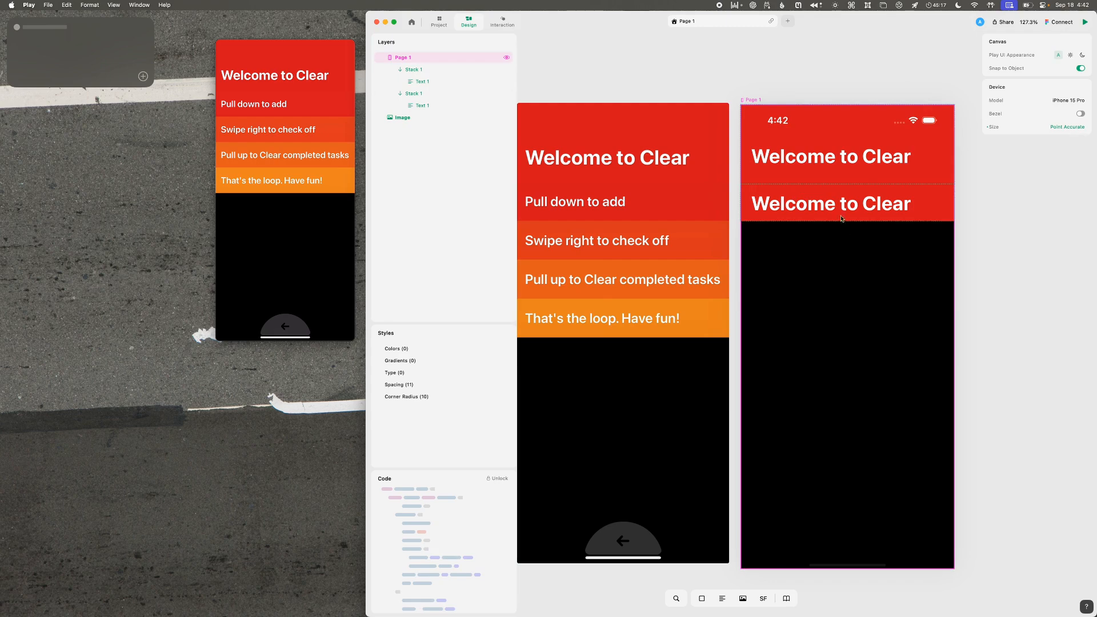
- Set the text in the duplicated stack to size 24 and Semibold weight
{"action": "double_click", "coordinate": [896, 206]}
{"action": "left_click_drag", "start_coordinate": [1006, 395], "coordinate": [1002, 396]}
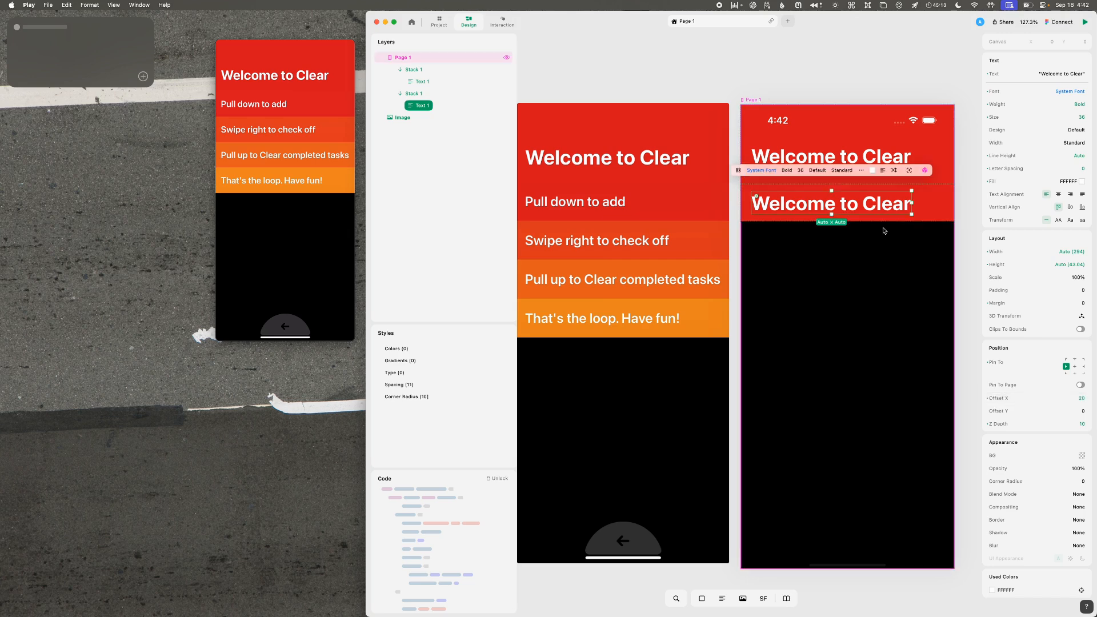
{"action": "left_click_drag", "start_coordinate": [1065, 122], "coordinate": [1052, 108]}
{"action": "mouse_move", "coordinate": [1054, 107]}
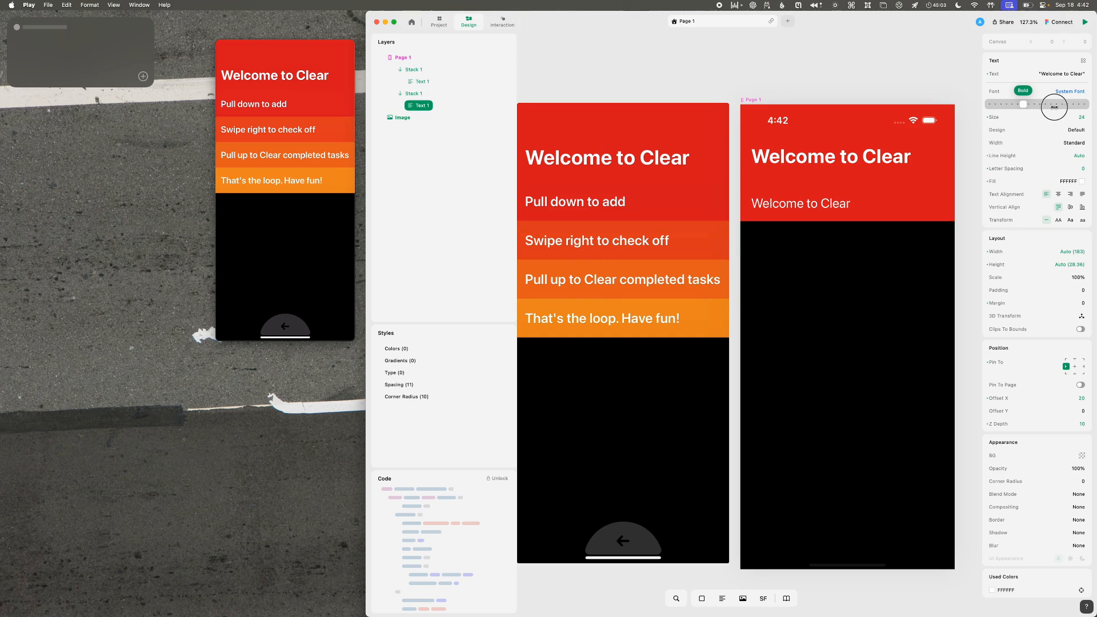
{"action": "left_click_drag", "start_coordinate": [1055, 106], "coordinate": [1049, 107]}
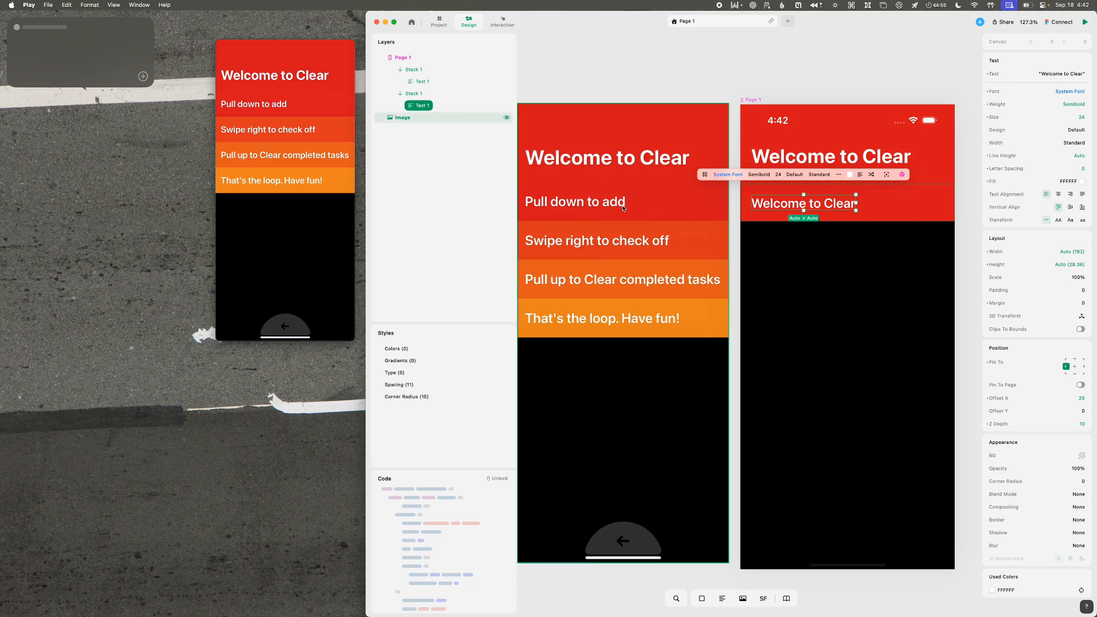
- Examine the background color around the "Pull down to add" row in the pasted screenshot with the color loupe
{"action": "scroll", "coordinate": [618, 207], "scroll_direction": "up", "scroll_amount": 10}
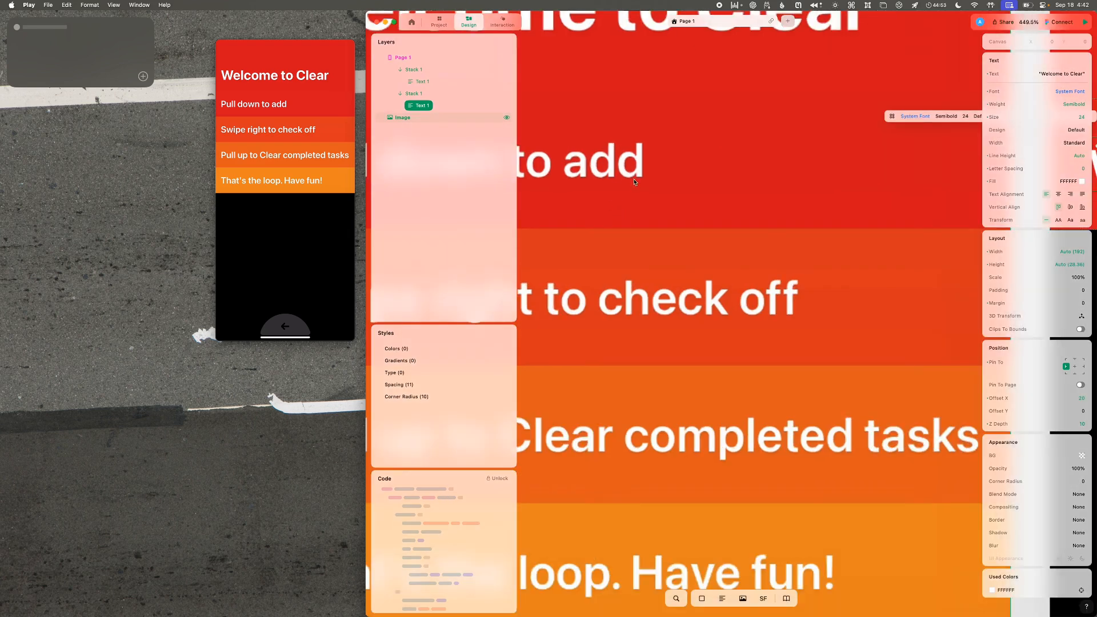
{"action": "key", "text": "ctrl+alt+super+l"}
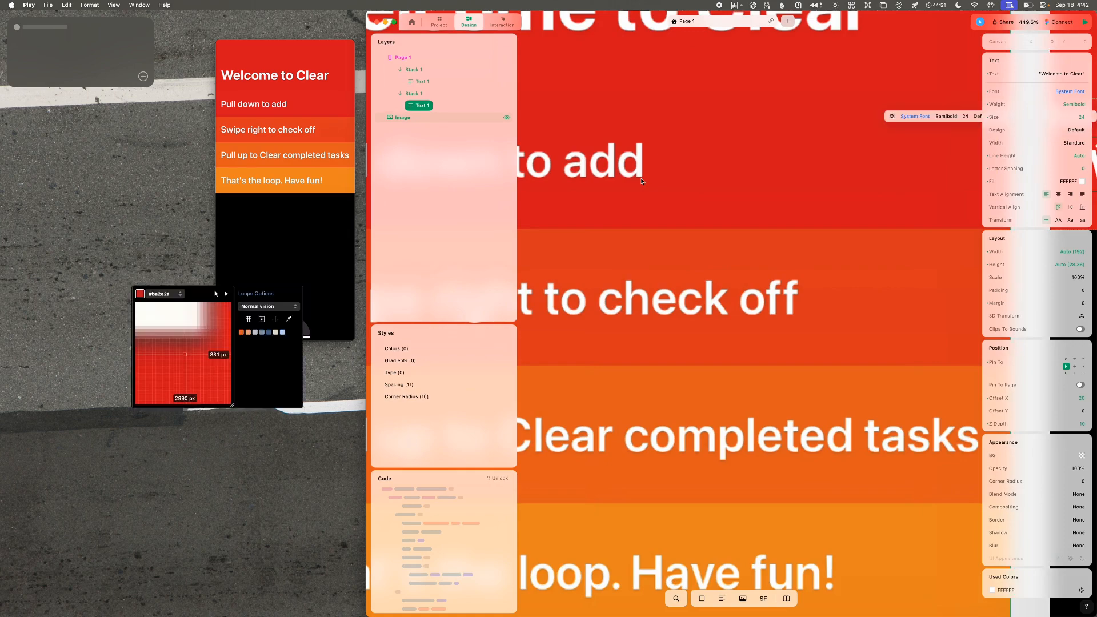
{"action": "key", "text": "alt"}
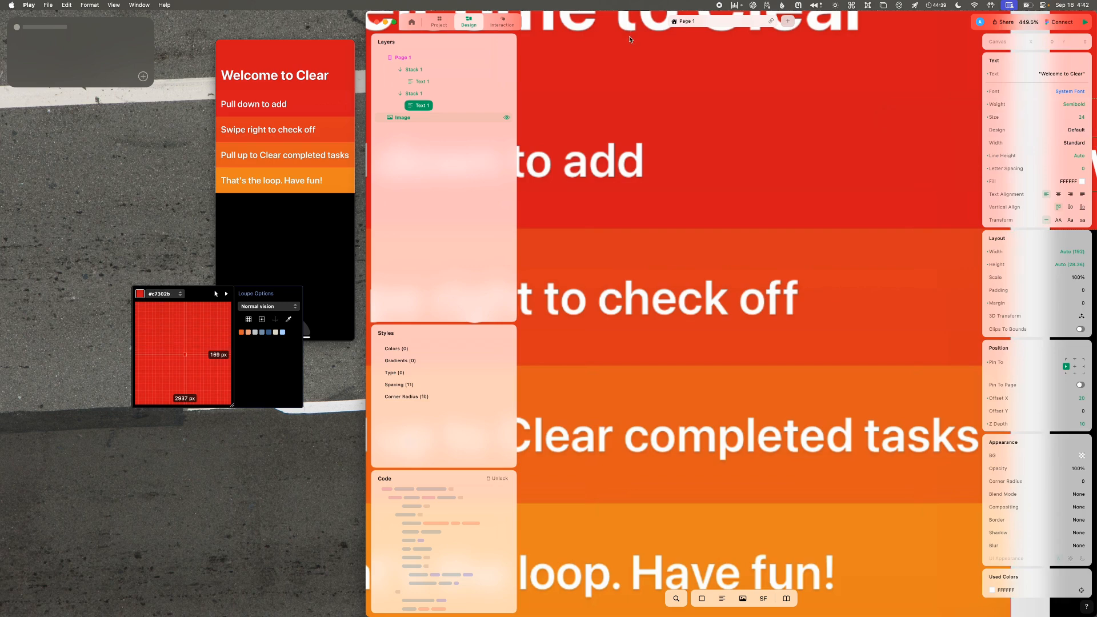
{"action": "key", "text": "Escape"}
{"action": "scroll", "coordinate": [630, 39], "scroll_direction": "down", "scroll_amount": 10}
{"action": "scroll", "coordinate": [629, 39], "scroll_direction": "up", "scroll_amount": 5}
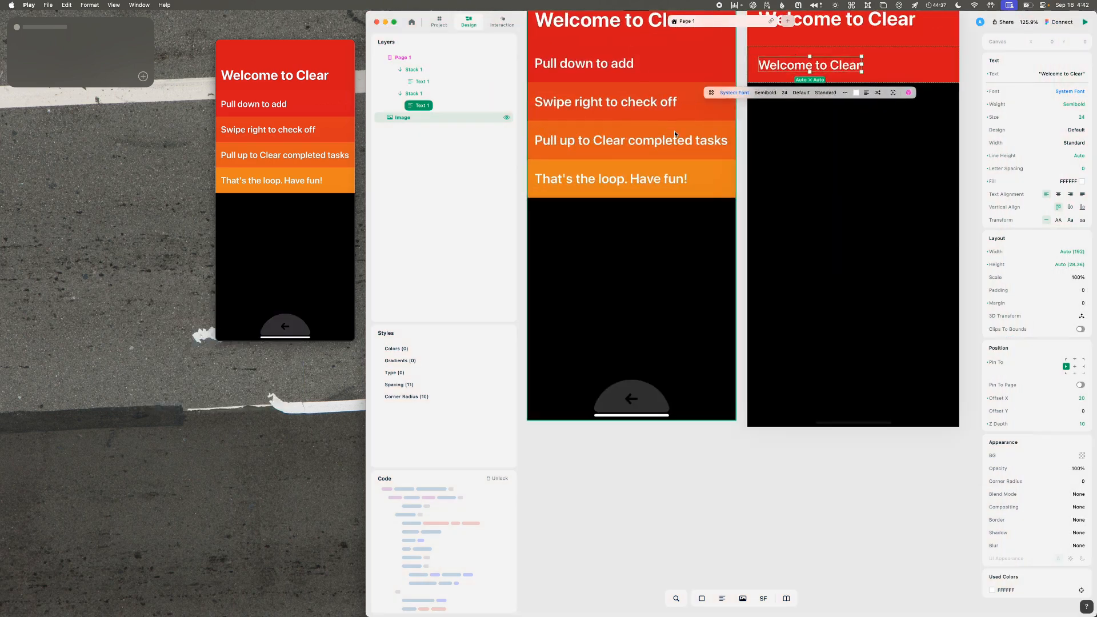
{"action": "scroll", "coordinate": [675, 134], "scroll_direction": "up", "scroll_amount": 3}
{"action": "scroll", "coordinate": [675, 134], "scroll_direction": "down", "scroll_amount": 1}
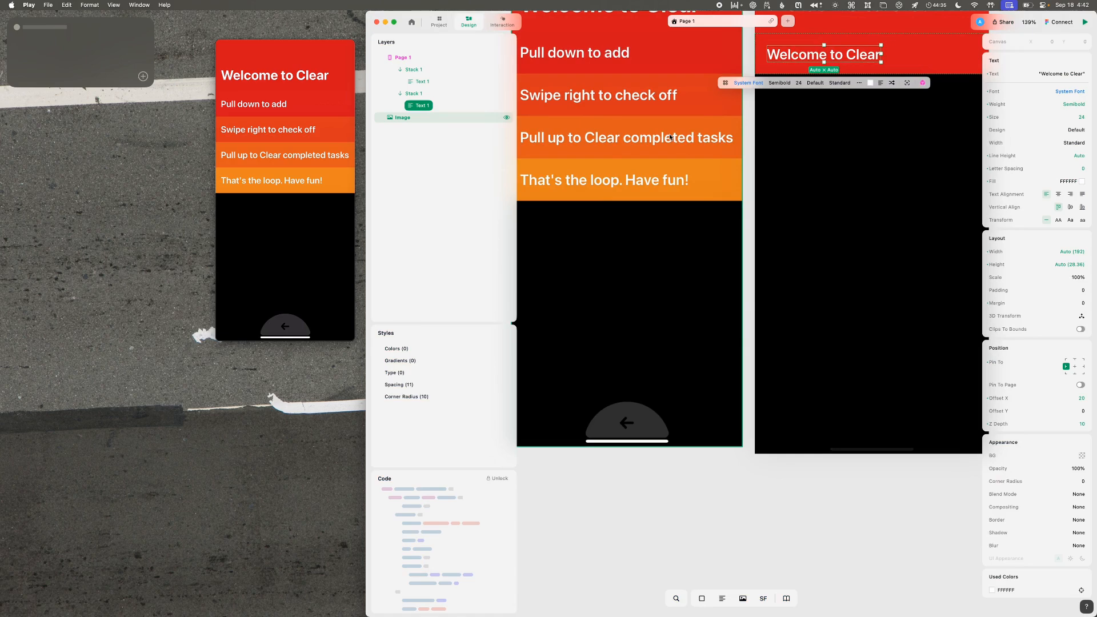
- Shift the pasted screenshot slightly beside the page frame to about X -515, Y -218
{"action": "key", "text": "shift+super+p"}
{"action": "left_click", "coordinate": [688, 463]}
{"action": "key", "text": "shift+1"}
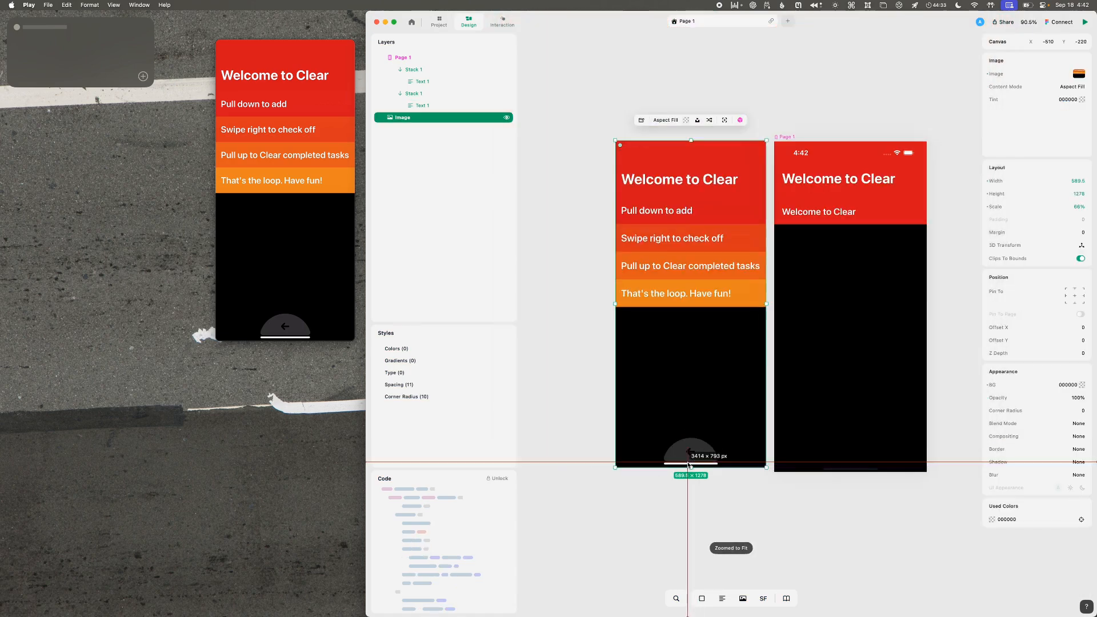
{"action": "key", "text": "Escape"}
{"action": "scroll", "coordinate": [826, 214], "scroll_direction": "up", "scroll_amount": 1}
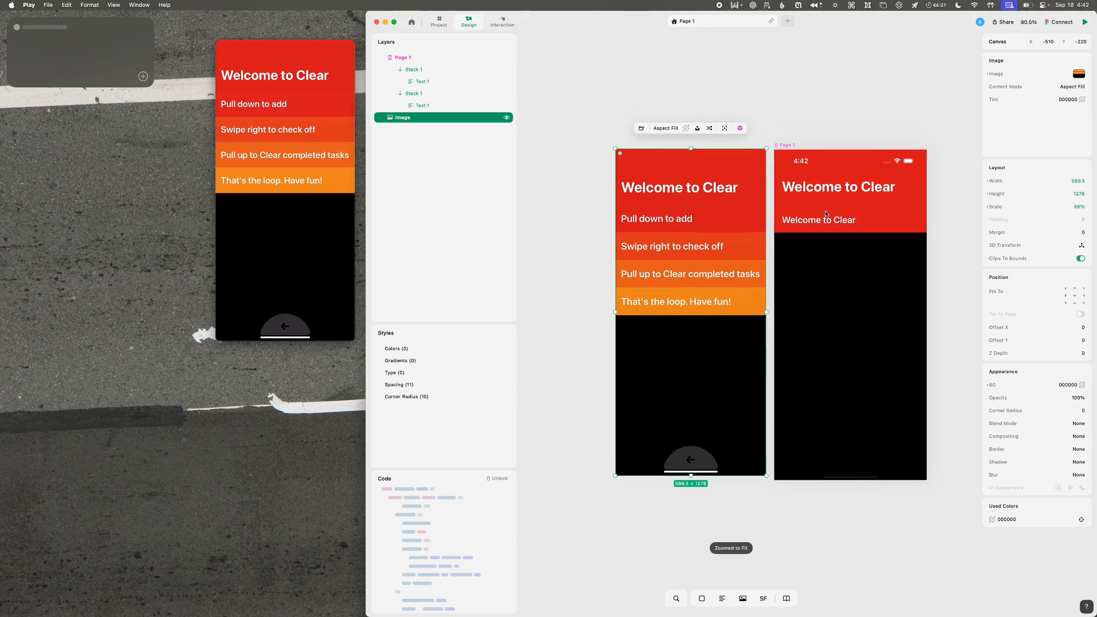
{"action": "left_click", "coordinate": [823, 210]}
{"action": "left_click", "coordinate": [819, 204]}
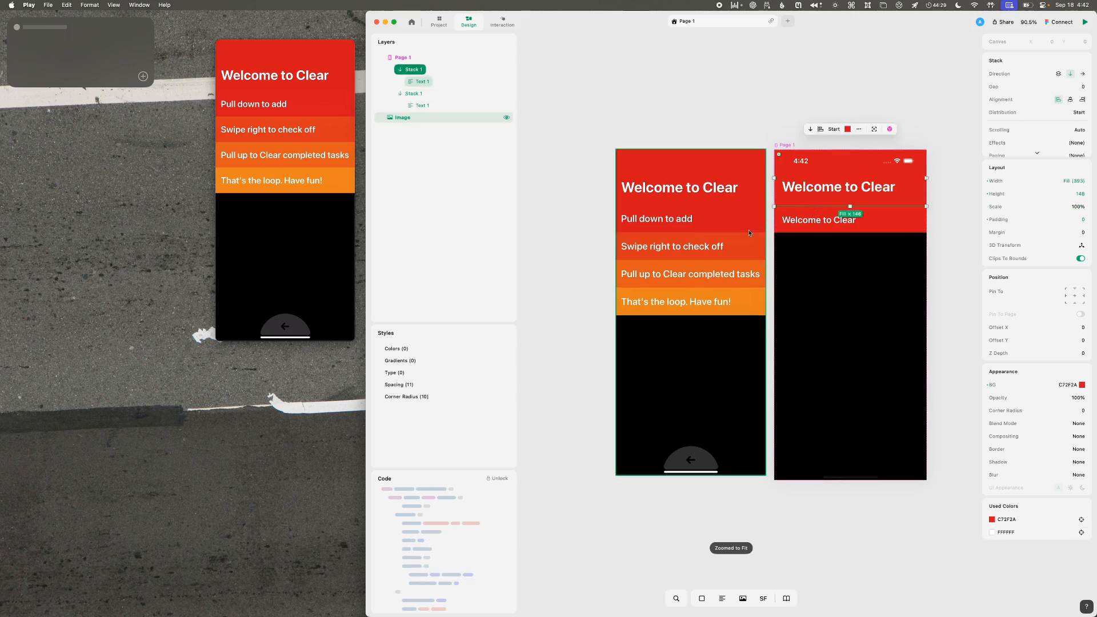
{"action": "left_click", "coordinate": [745, 208]}
{"action": "left_click_drag", "start_coordinate": [744, 208], "coordinate": [704, 125]}
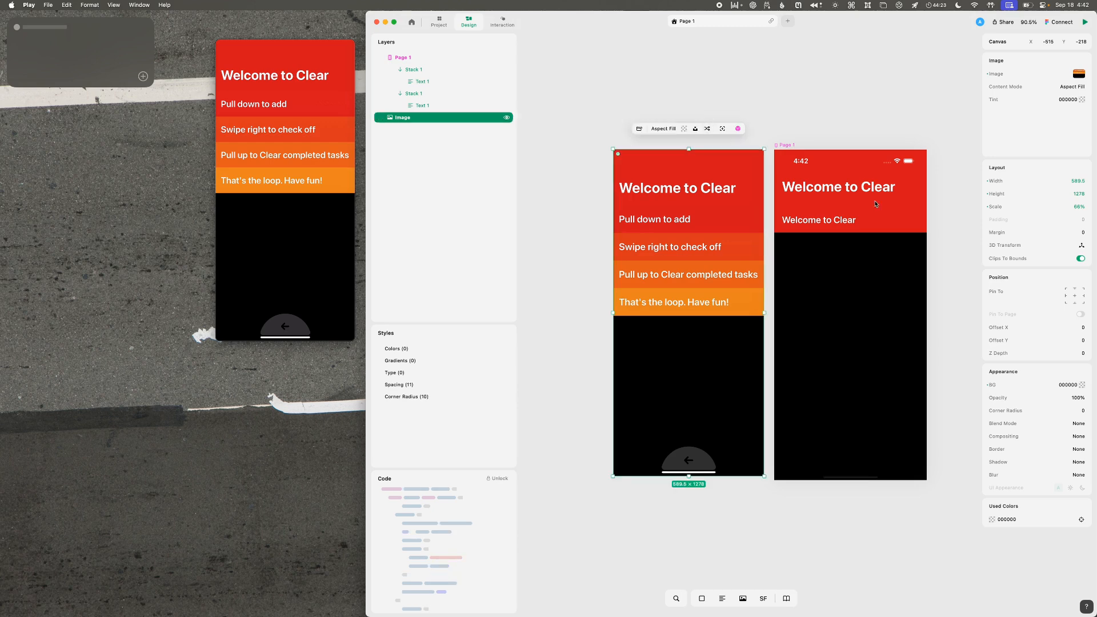
- Rename the duplicated stack as "row" and duplicate it three times so there are four rows under the header
{"action": "scroll", "coordinate": [845, 241], "scroll_direction": "up", "scroll_amount": 3}
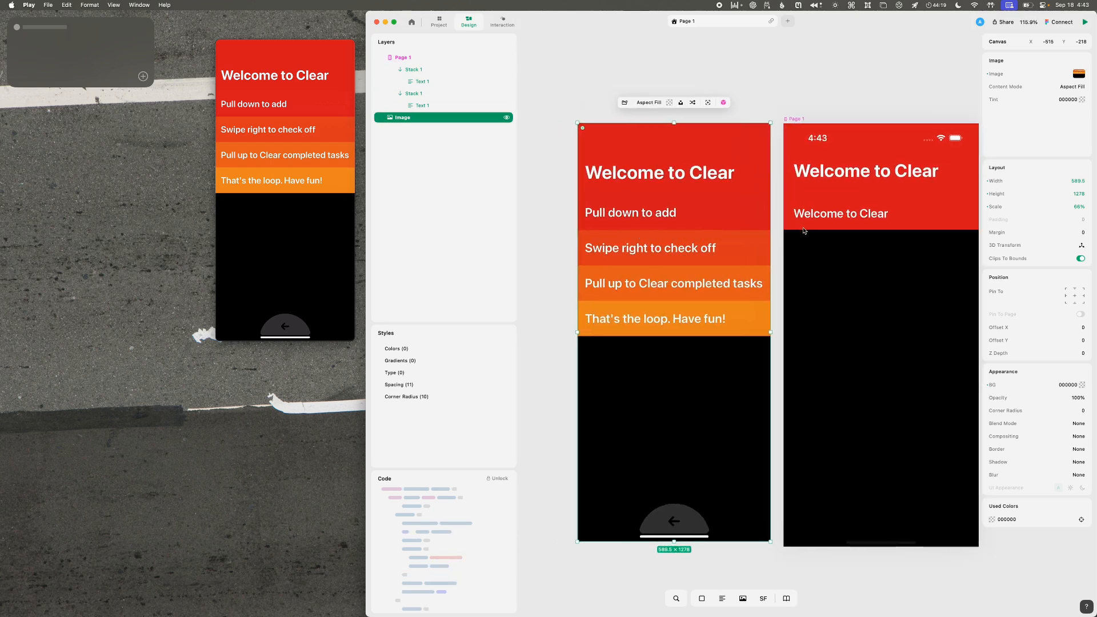
{"action": "left_click", "coordinate": [416, 94]}
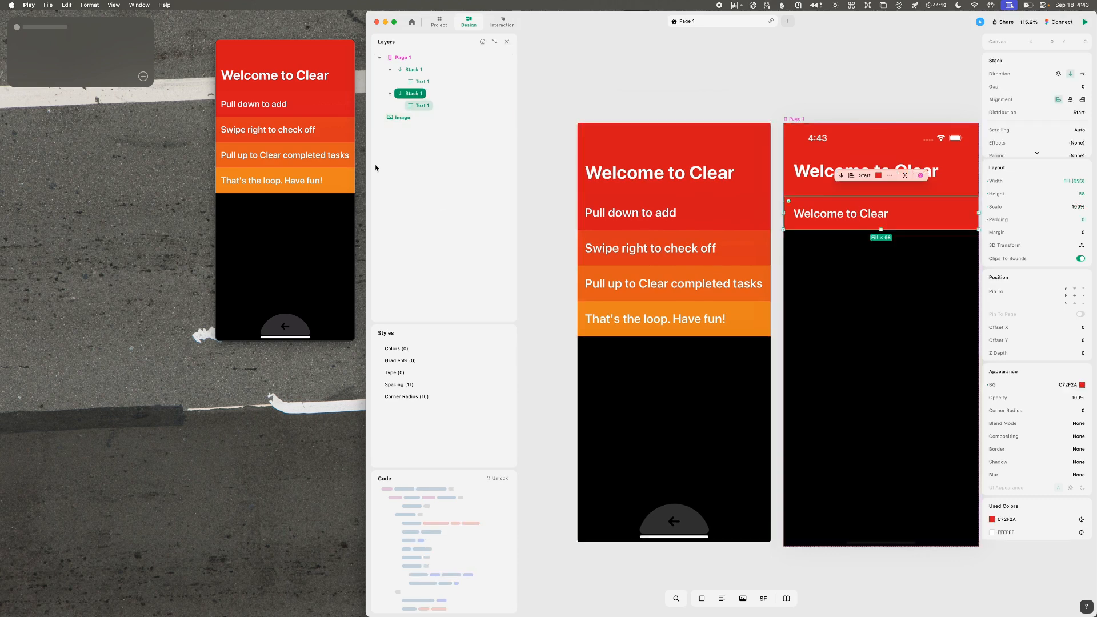
{"action": "double_click", "coordinate": [417, 95]}
{"action": "key", "text": "Return"}
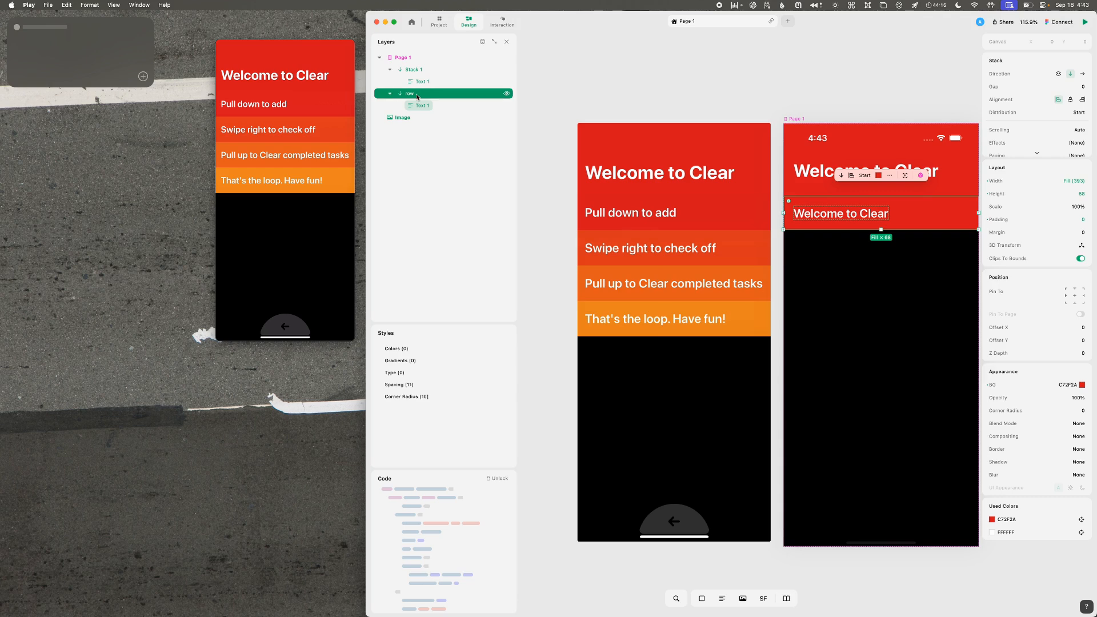
{"action": "key", "text": "super+d"}
{"action": "key", "text": "super+d"}
{"action": "key", "text": "super+d"}
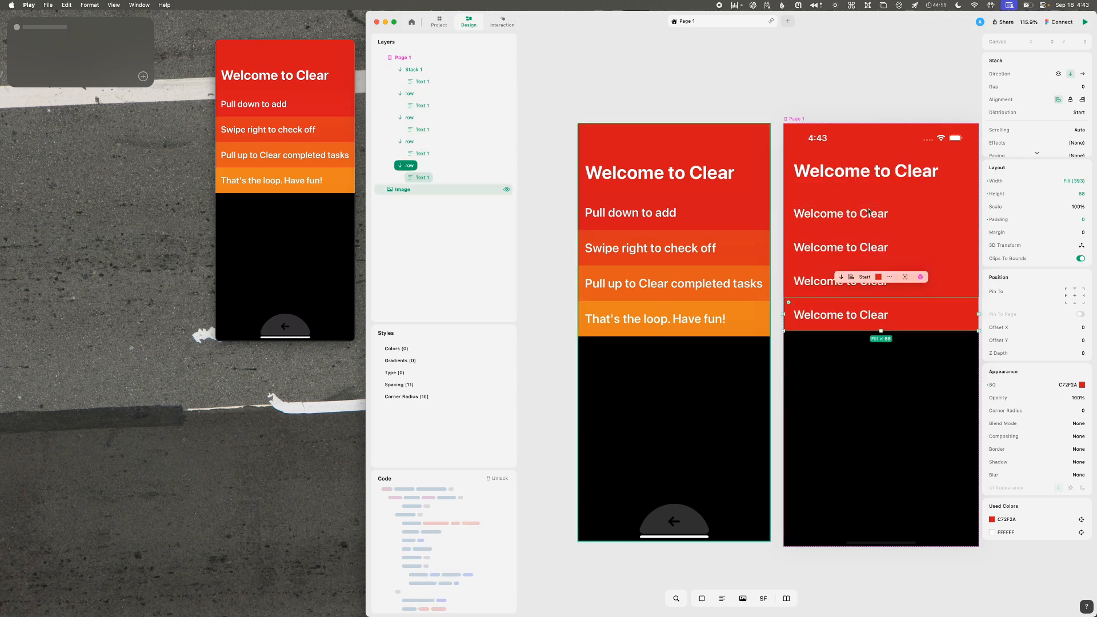
- Collapse the four row layers to hide their nested text layers
{"action": "left_click", "coordinate": [408, 93], "text": "super"}
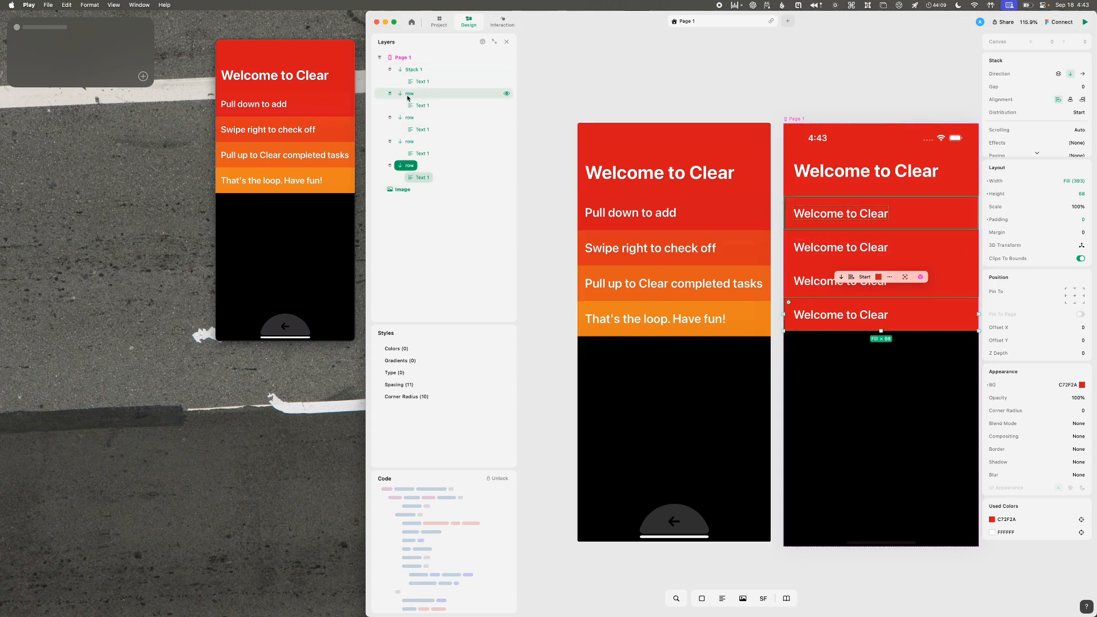
{"action": "left_click", "coordinate": [406, 94], "text": "super"}
{"action": "left_click", "coordinate": [407, 95], "text": "shift"}
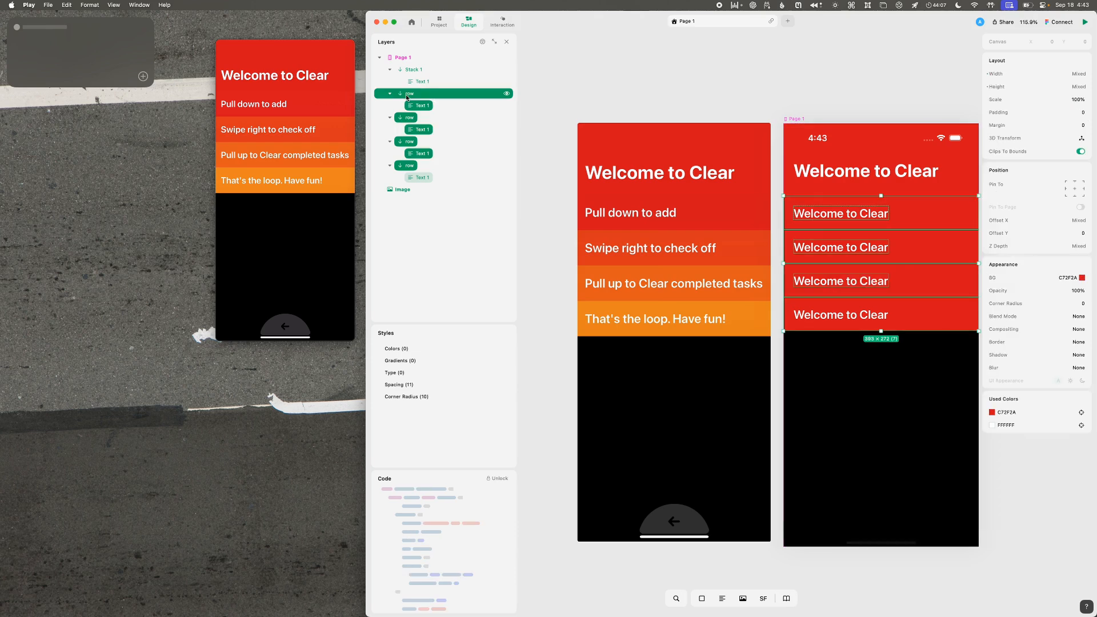
{"action": "left_click", "coordinate": [390, 93]}
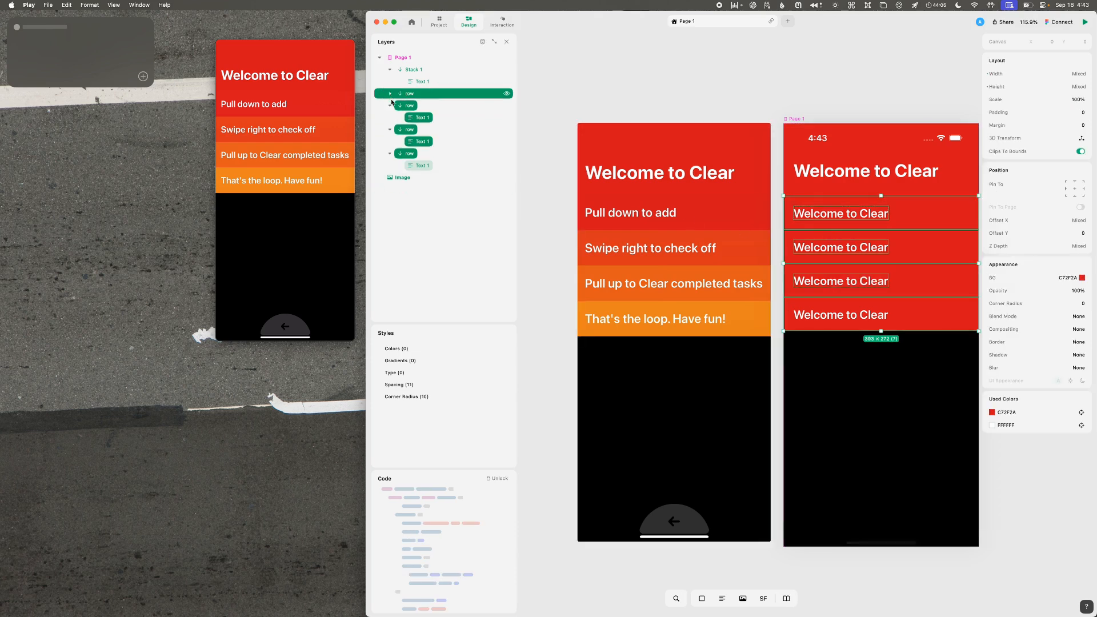
{"action": "left_click", "coordinate": [390, 105]}
{"action": "left_click", "coordinate": [390, 117]}
{"action": "left_click", "coordinate": [390, 130]}
{"action": "left_click", "coordinate": [399, 191]}
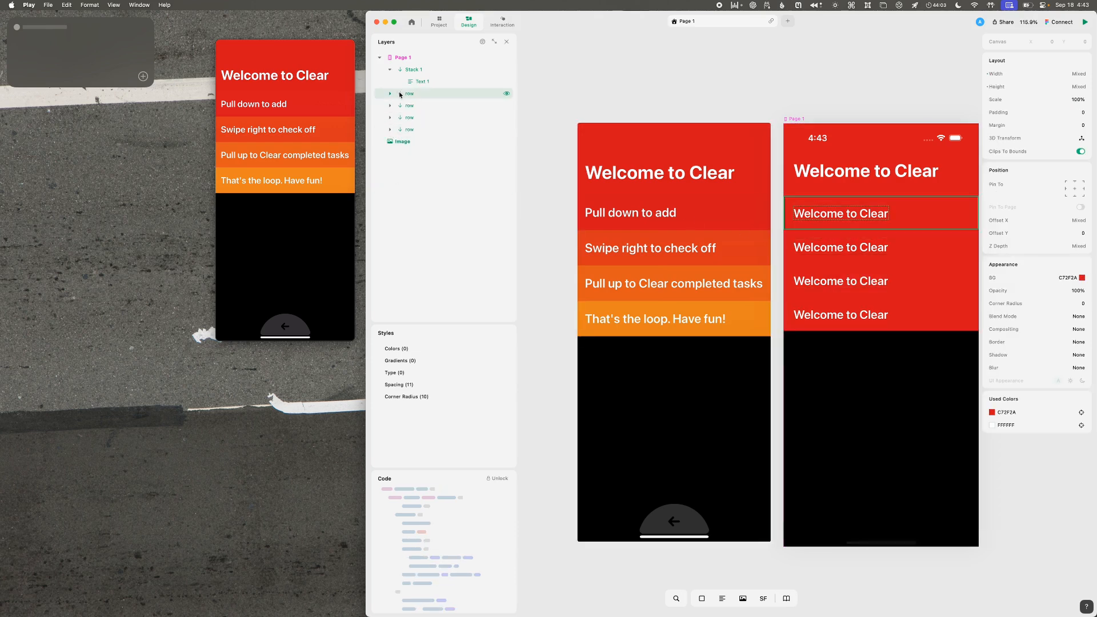
- Set the height of all four rows together to 70
{"action": "left_click", "coordinate": [401, 94]}
{"action": "left_click", "coordinate": [414, 130], "text": "shift"}
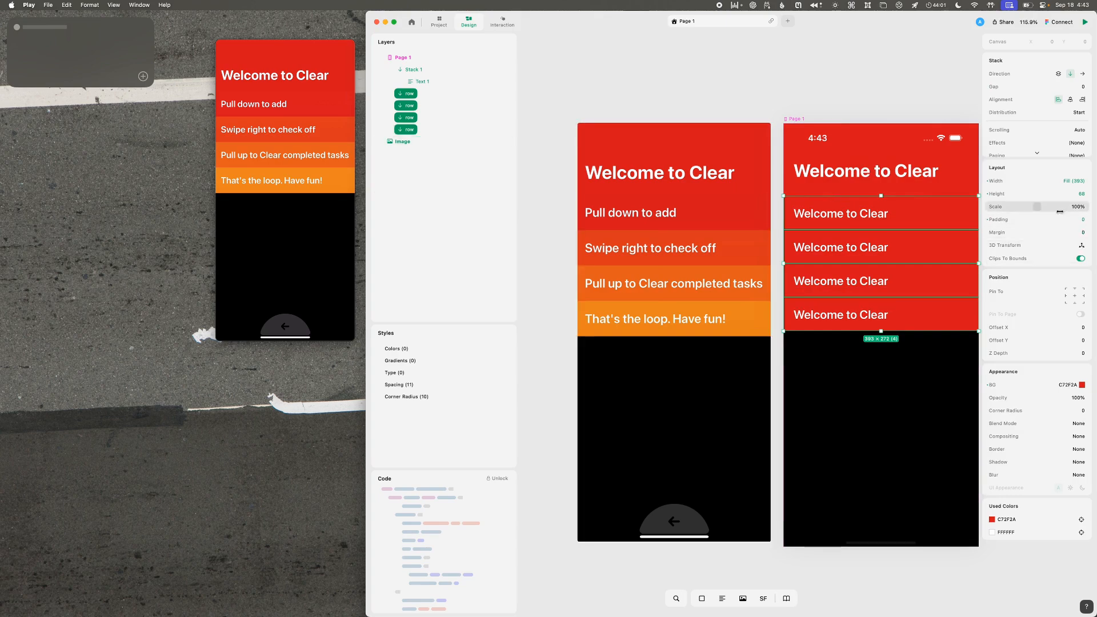
{"action": "left_click", "coordinate": [1051, 195]}
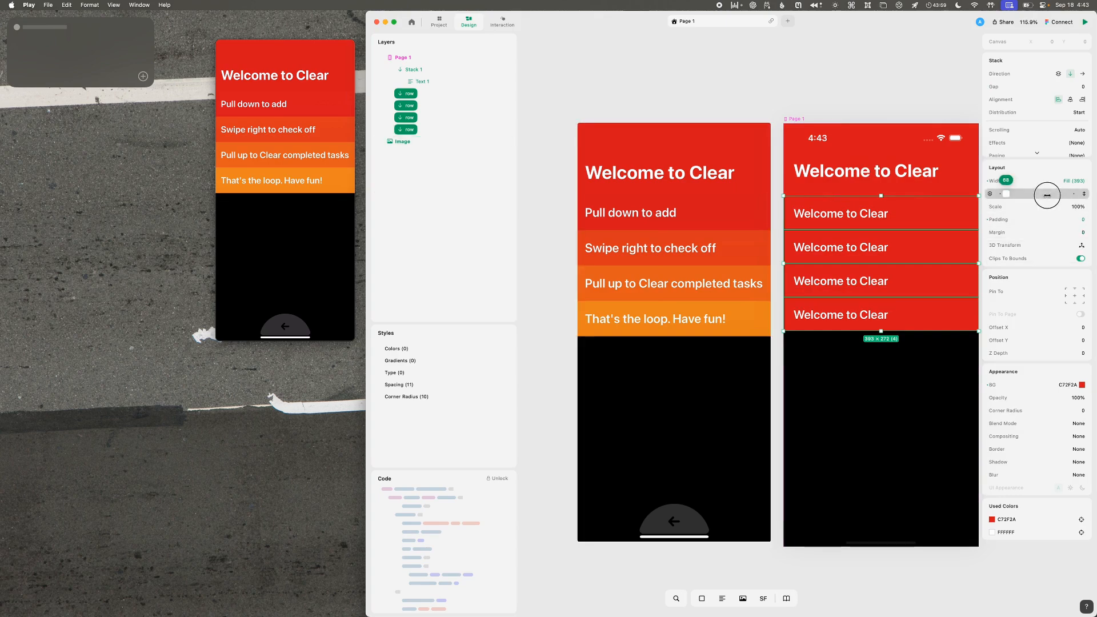
{"action": "left_click_drag", "start_coordinate": [1049, 196], "coordinate": [1052, 196]}
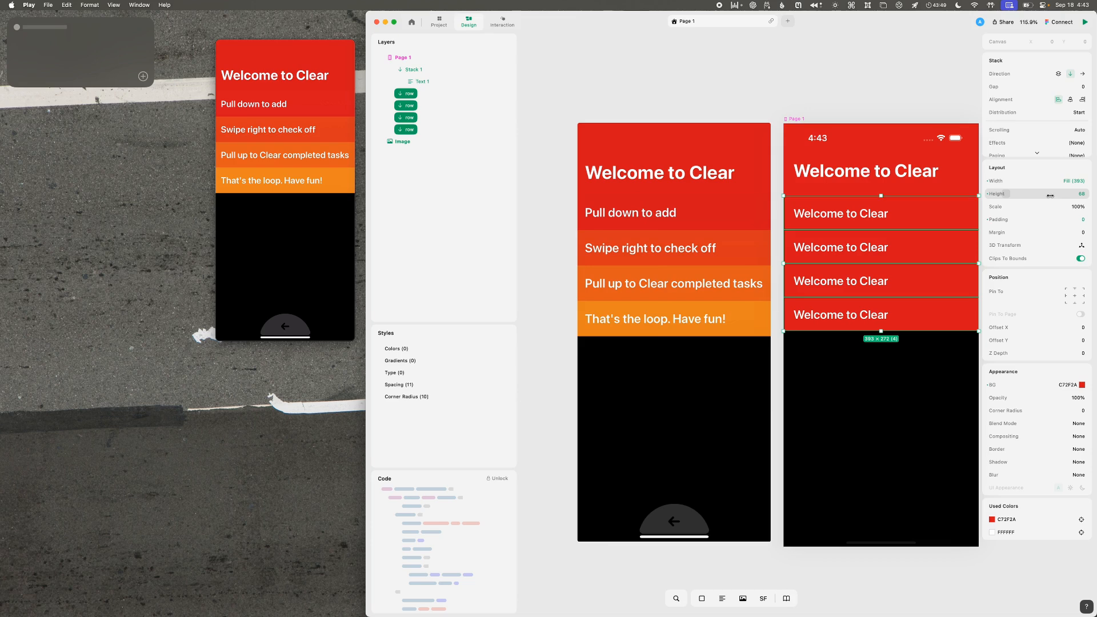
{"action": "left_click", "coordinate": [1051, 195]}
{"action": "type", "text": "70"}
{"action": "key", "text": "Return"}
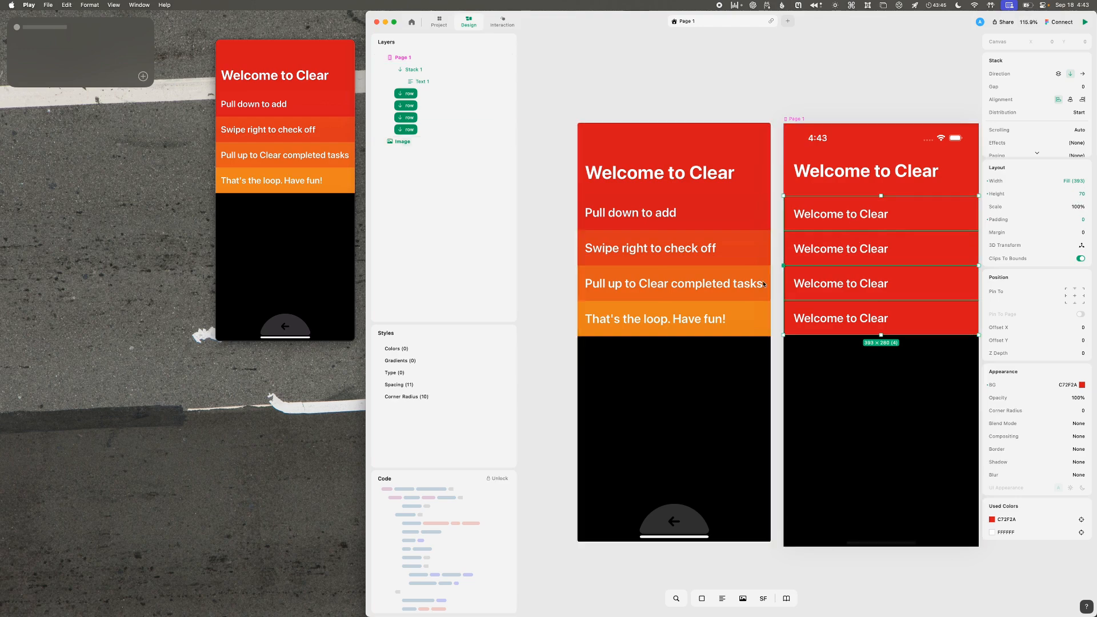
- Set the second row's background color to CD4A2F, reading the matching color from the pasted screenshot with the loupe
{"action": "left_click", "coordinate": [857, 252]}
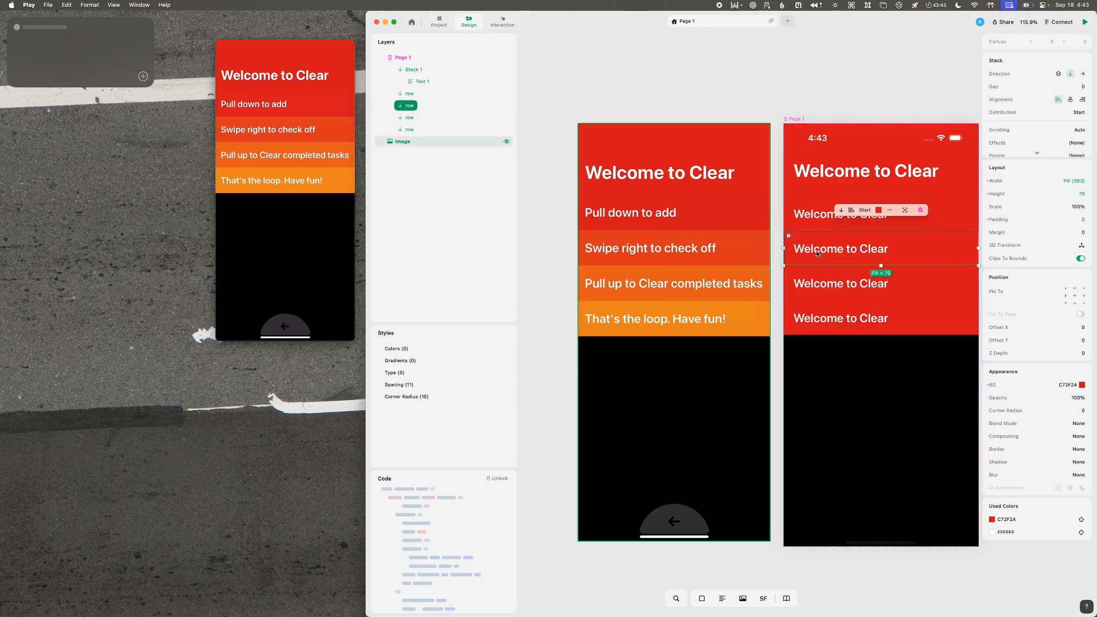
{"action": "left_click", "coordinate": [878, 210]}
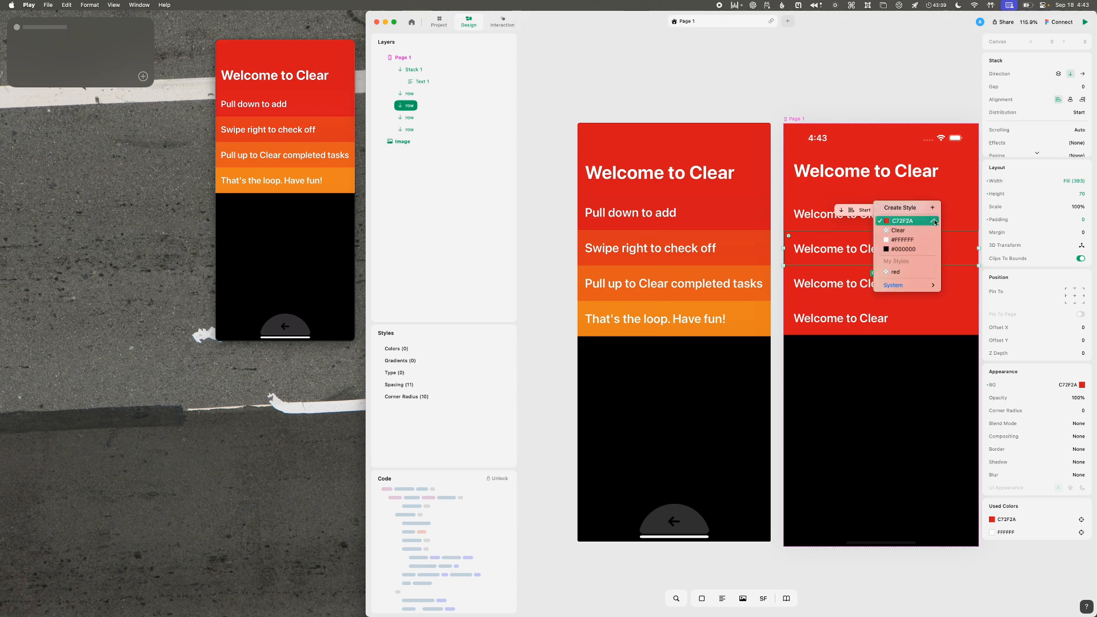
{"action": "left_click", "coordinate": [916, 222]}
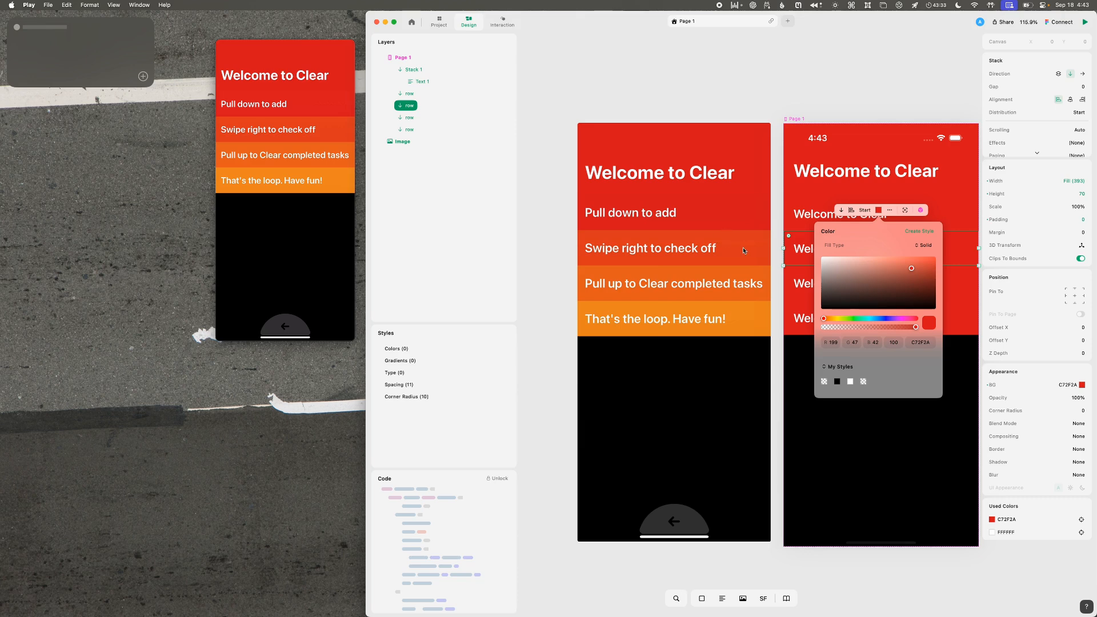
{"action": "key", "text": "ctrl+alt+super+l"}
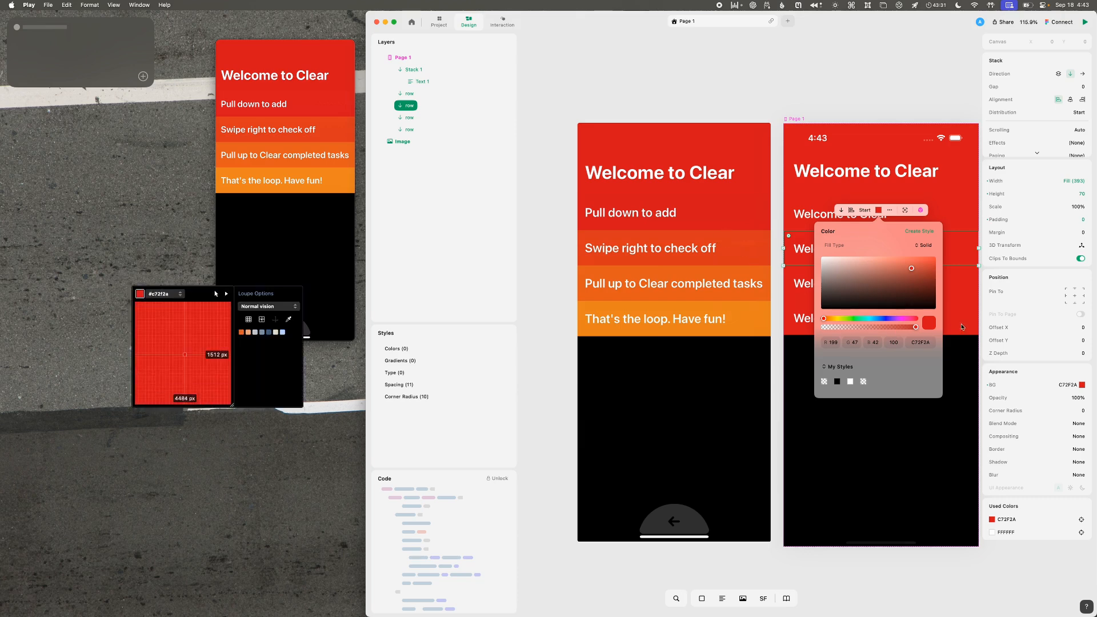
{"action": "left_click", "coordinate": [921, 342]}
{"action": "type", "text": "cdcd4a2f"}
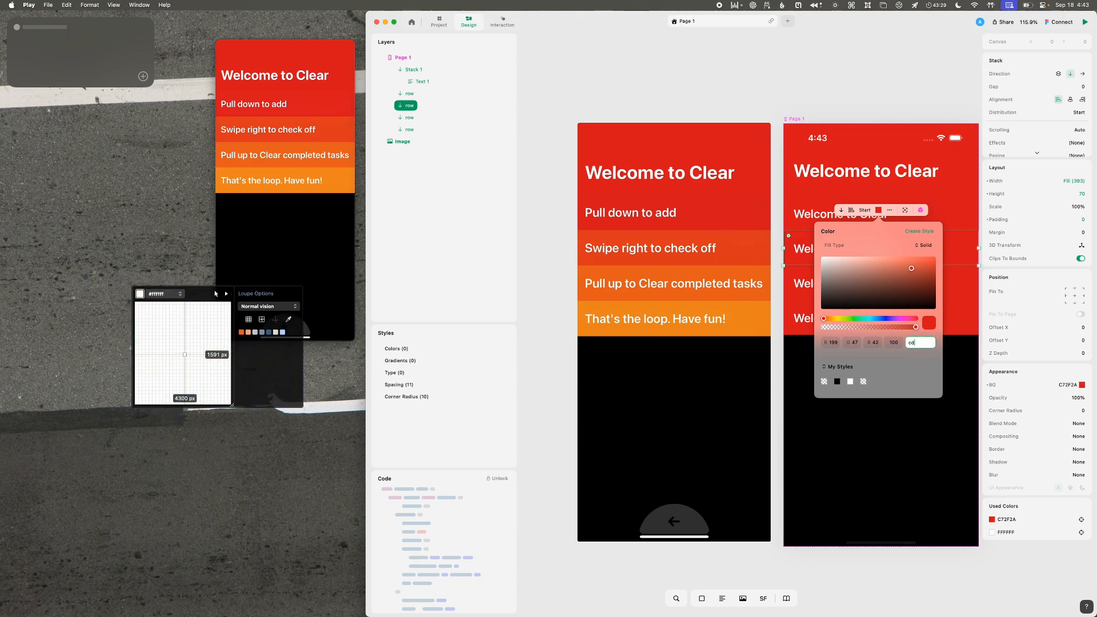
{"action": "key", "text": "Return"}
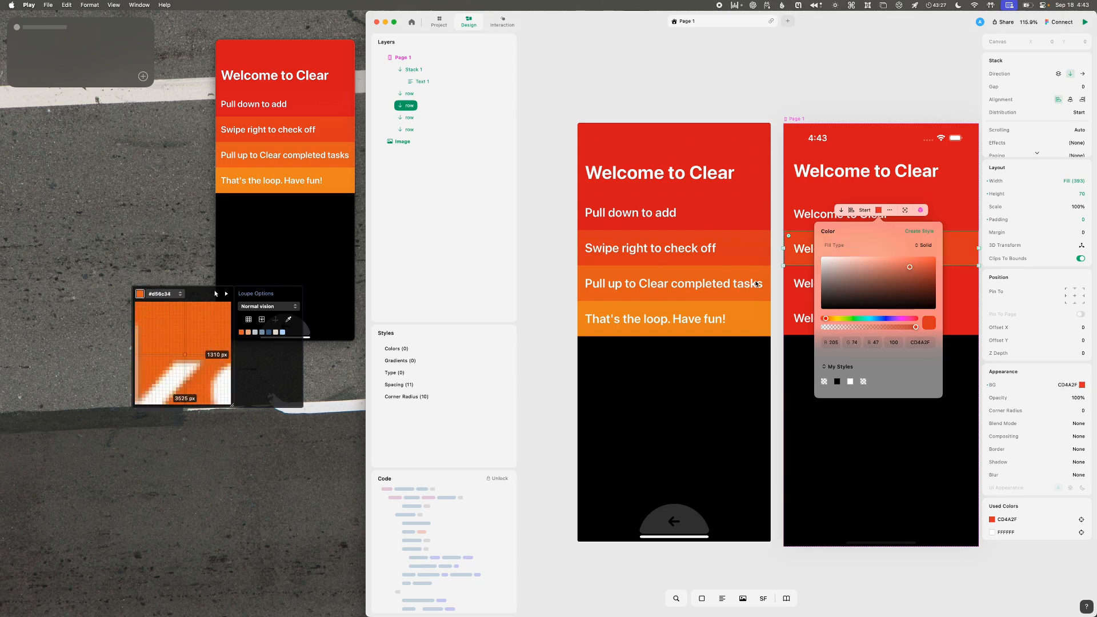
{"action": "left_click", "coordinate": [790, 292]}
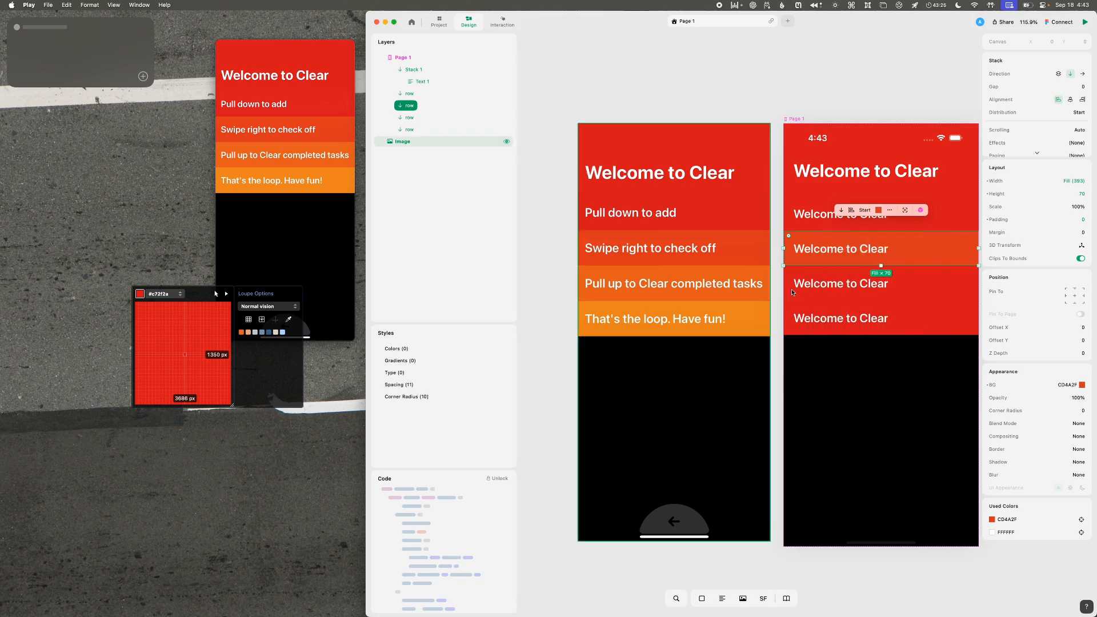
- Create a color style named color3 from the third row's existing red background
{"action": "left_click", "coordinate": [800, 286]}
{"action": "left_click", "coordinate": [870, 246]}
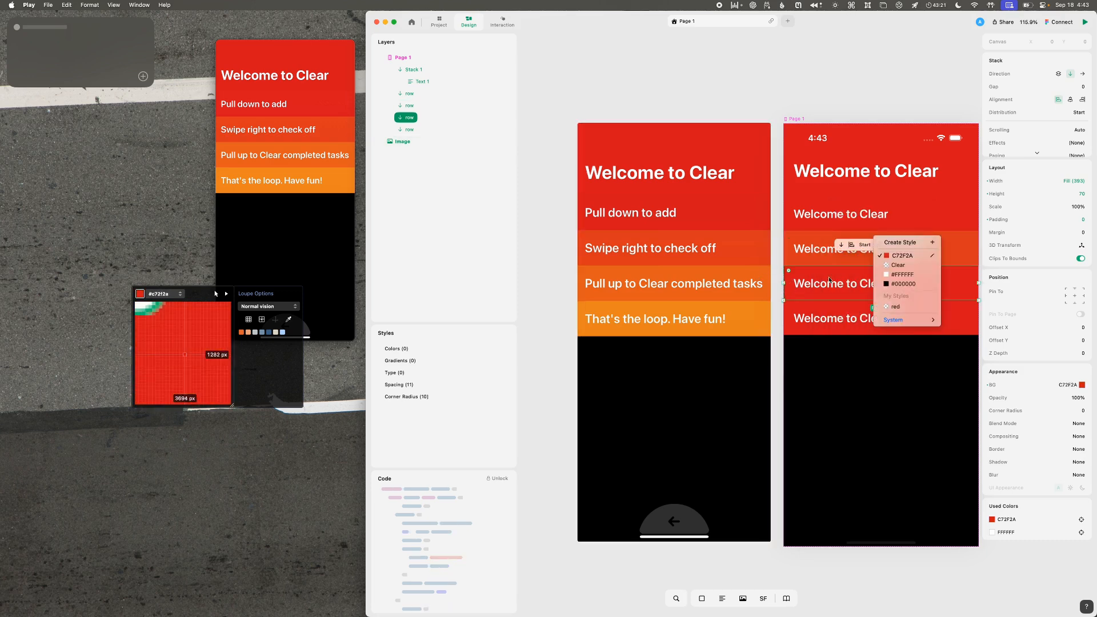
{"action": "left_click", "coordinate": [933, 245]}
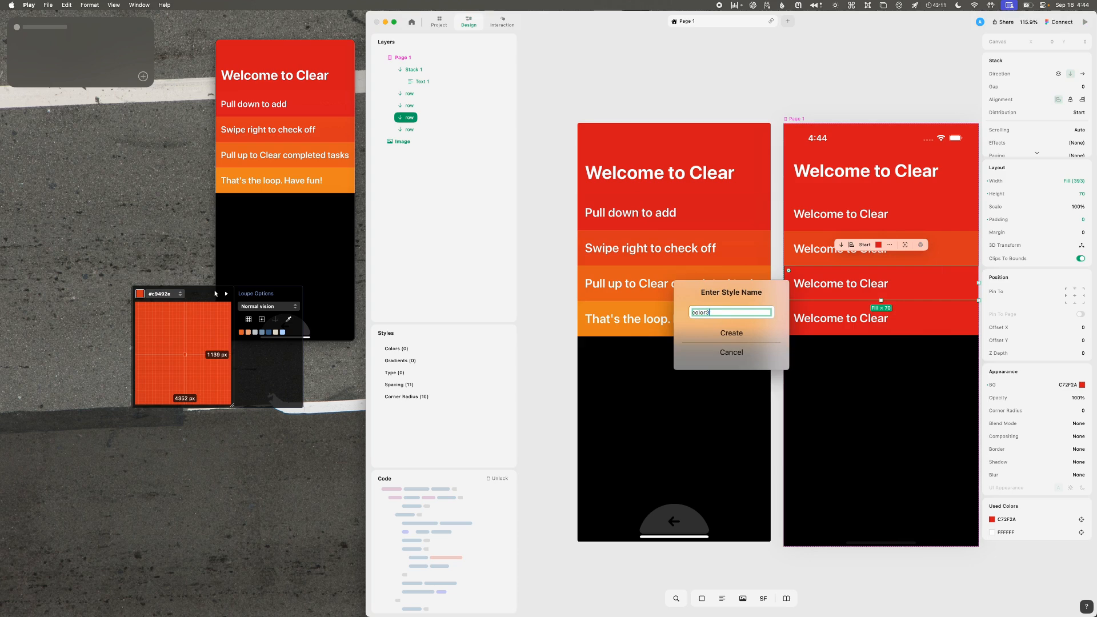
{"action": "key", "text": "Return"}
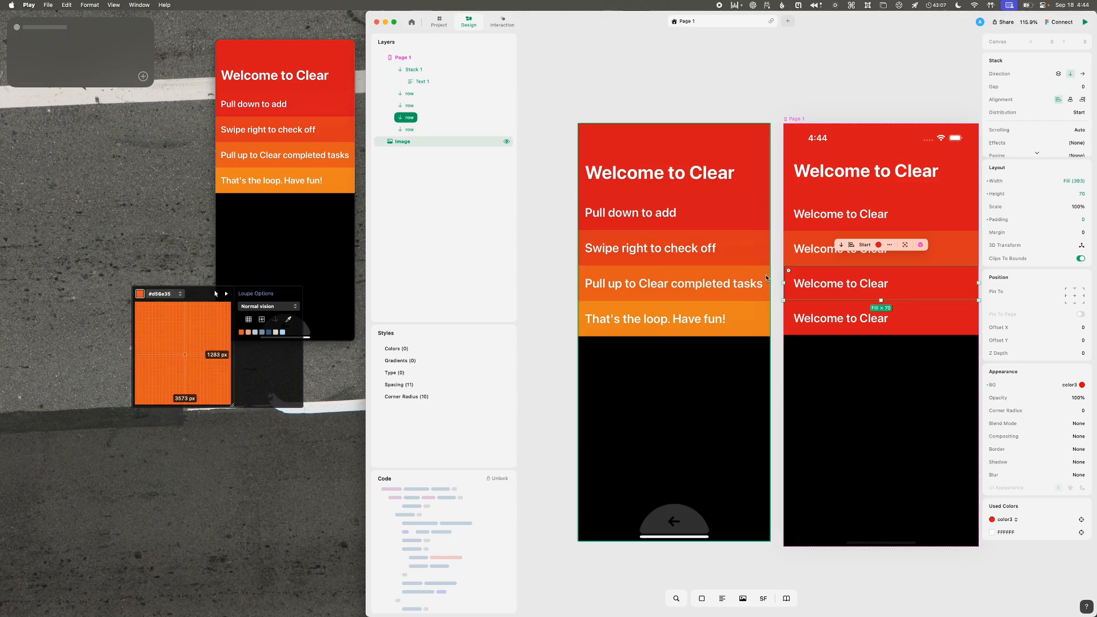
{"action": "left_click", "coordinate": [879, 245]}
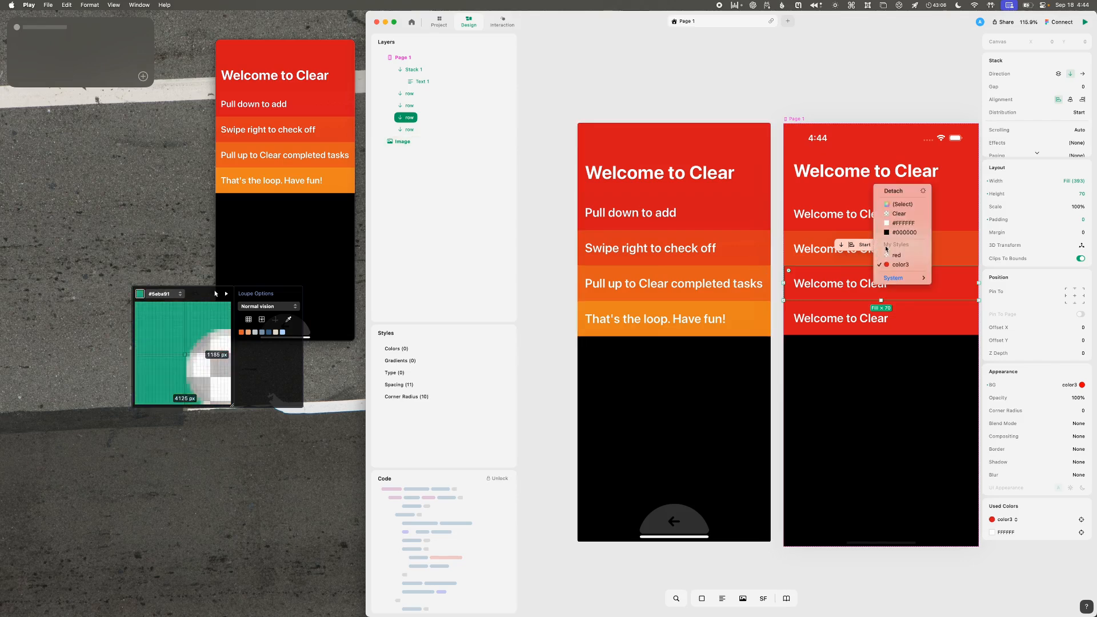
{"action": "left_click", "coordinate": [913, 264]}
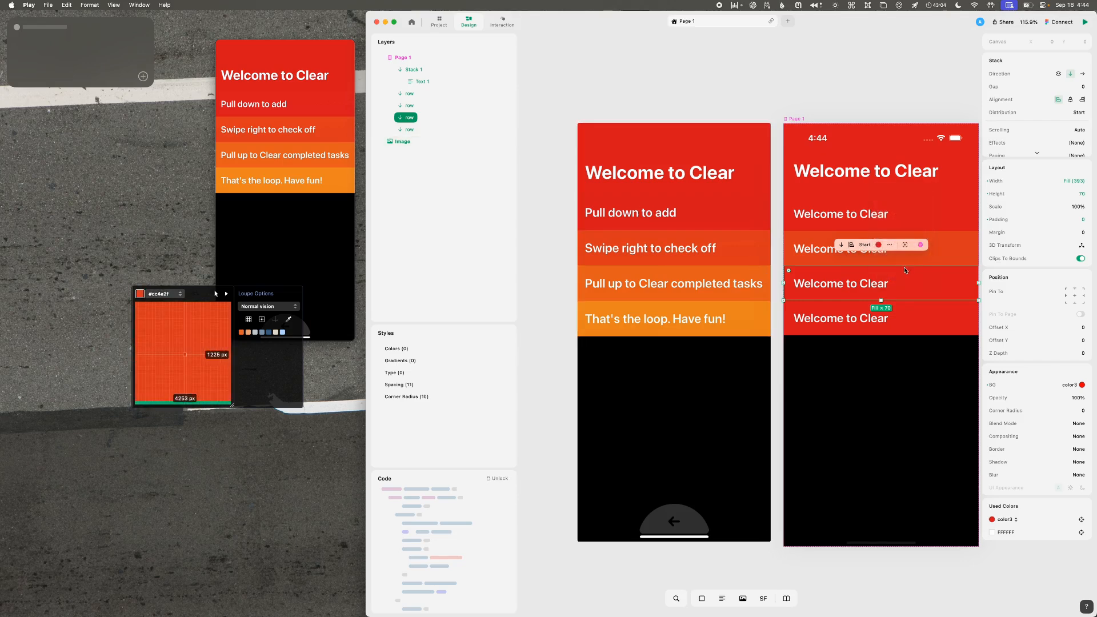
- Detach the third row's background from its color style and set it to D66E35
{"action": "right_click", "coordinate": [1080, 385]}
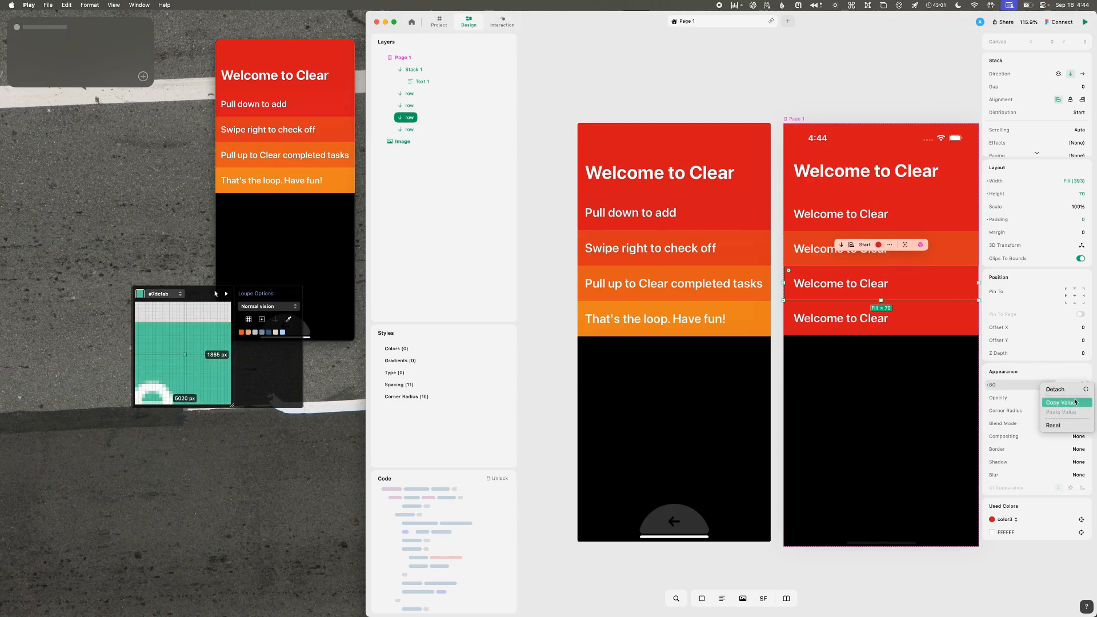
{"action": "left_click", "coordinate": [1075, 402]}
{"action": "left_click", "coordinate": [1074, 385]}
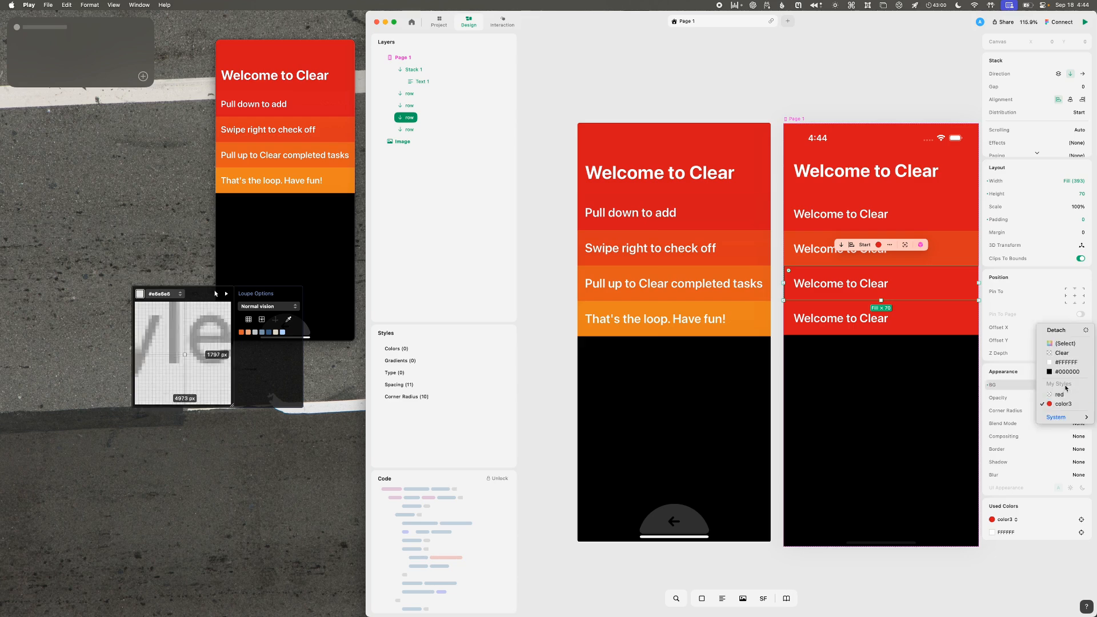
{"action": "left_click", "coordinate": [1056, 331]}
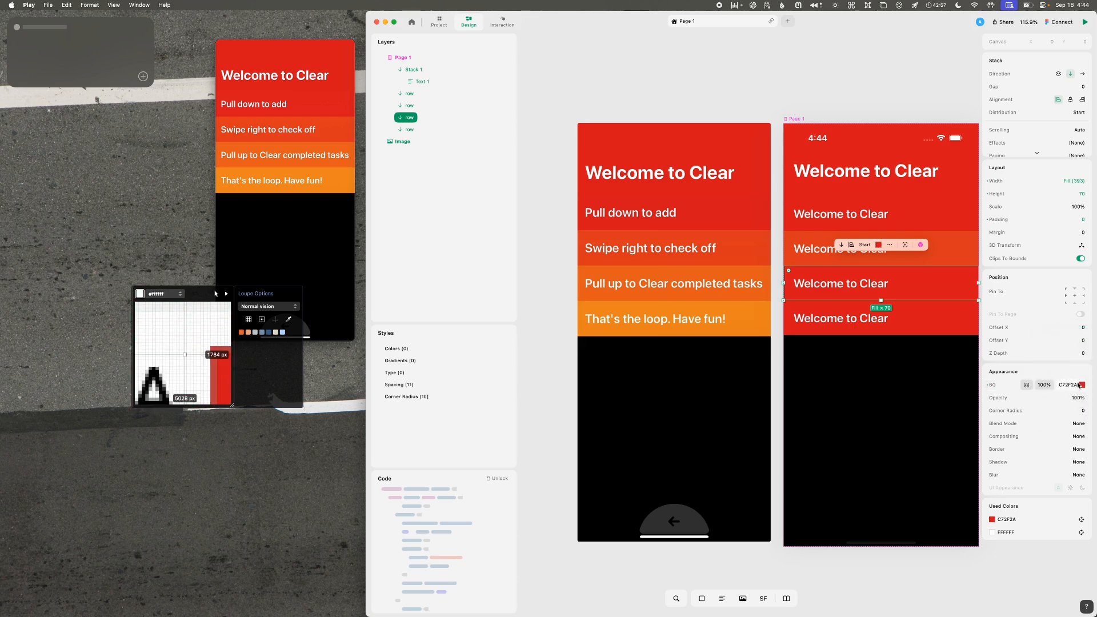
{"action": "left_click", "coordinate": [1082, 385]}
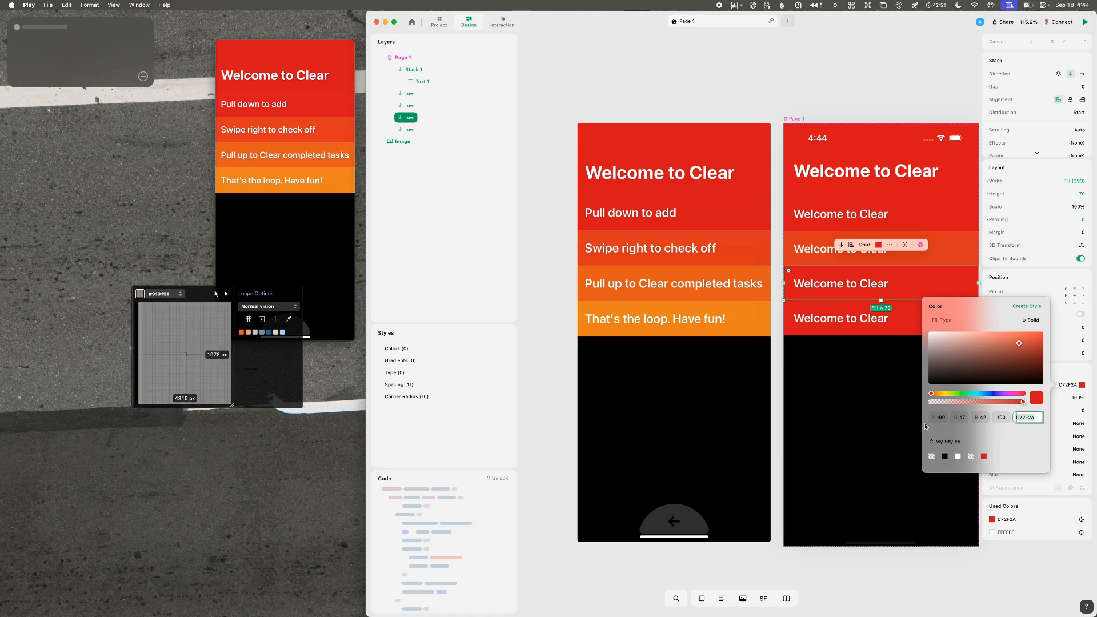
{"action": "type", "text": "d66e35"}
{"action": "key", "text": "Return"}
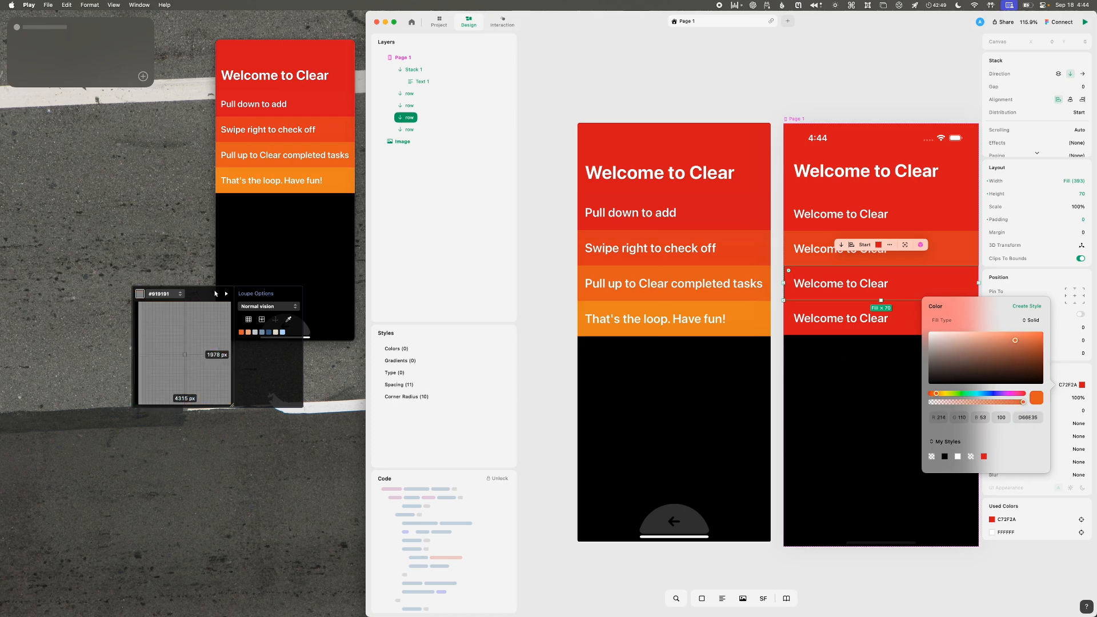
- Save the third row's orange background as a color style named color3
{"action": "left_click", "coordinate": [1027, 306]}
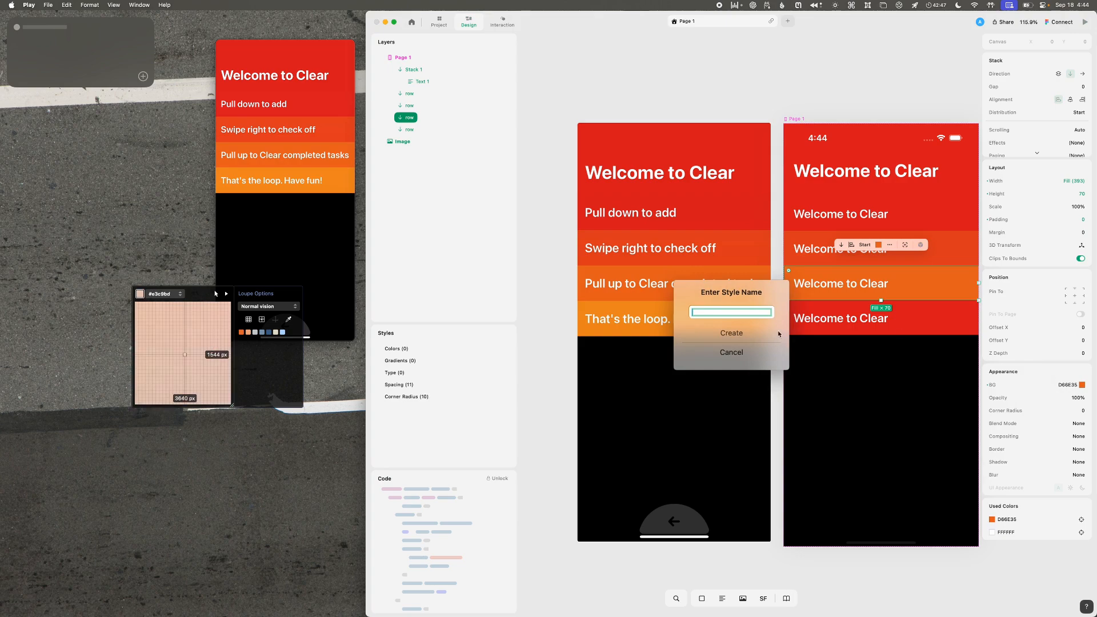
{"action": "type", "text": "color3"}
{"action": "key", "text": "Return"}
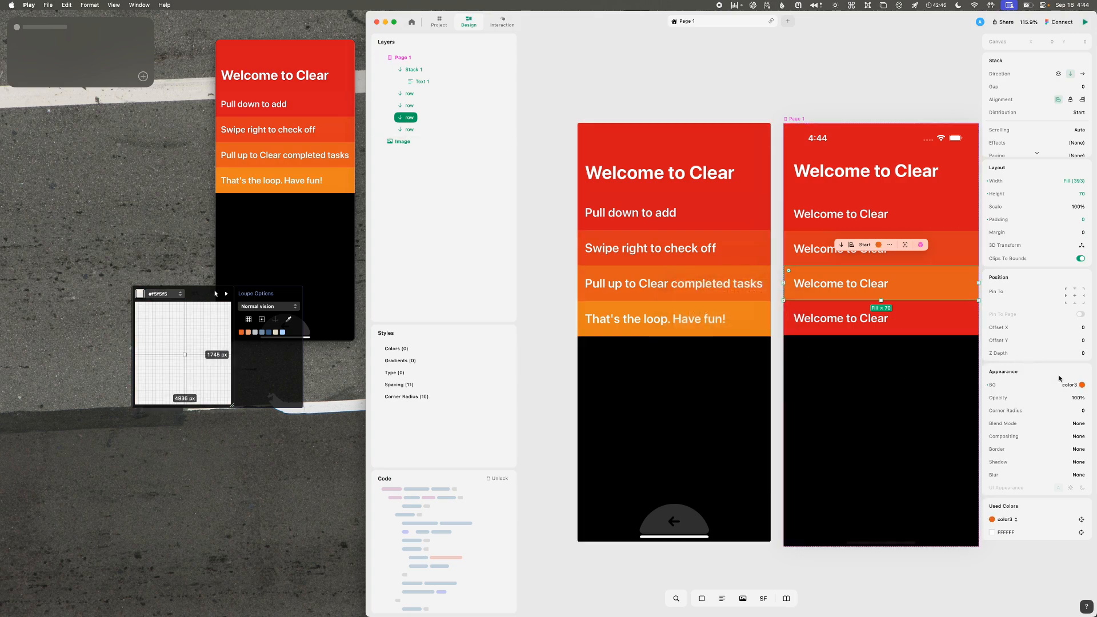
{"action": "left_click", "coordinate": [1059, 385]}
{"action": "left_click", "coordinate": [1064, 392]}
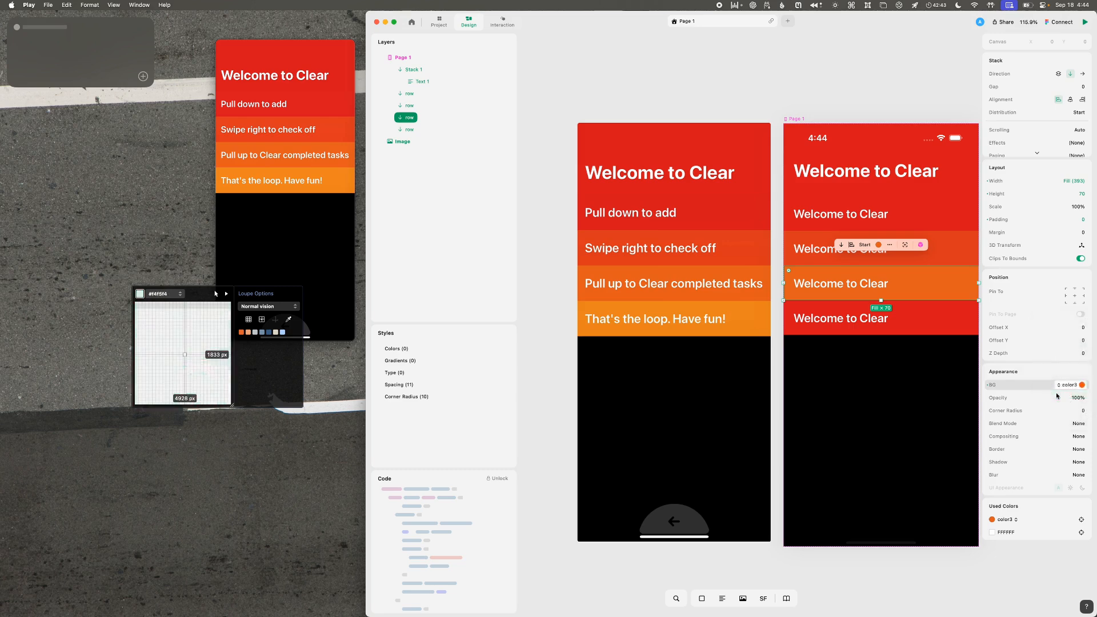
{"action": "left_click", "coordinate": [1059, 384]}
{"action": "left_click", "coordinate": [1062, 409]}
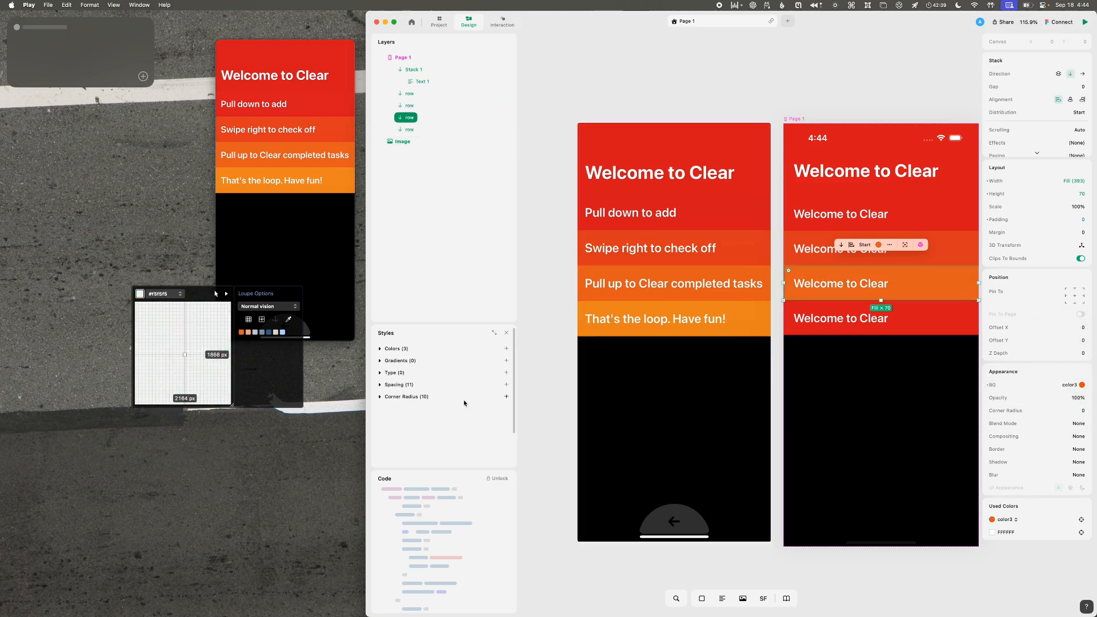
- Delete the duplicate red color3 style from the color styles and close the code view
{"action": "left_click", "coordinate": [380, 349]}
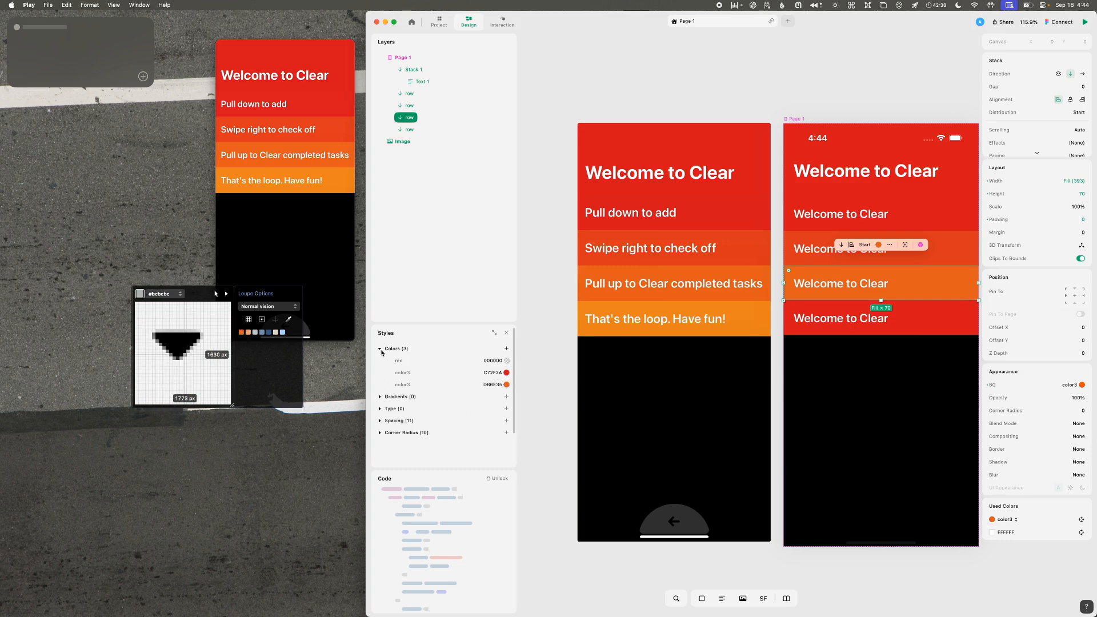
{"action": "right_click", "coordinate": [451, 373]}
{"action": "left_click", "coordinate": [464, 396]}
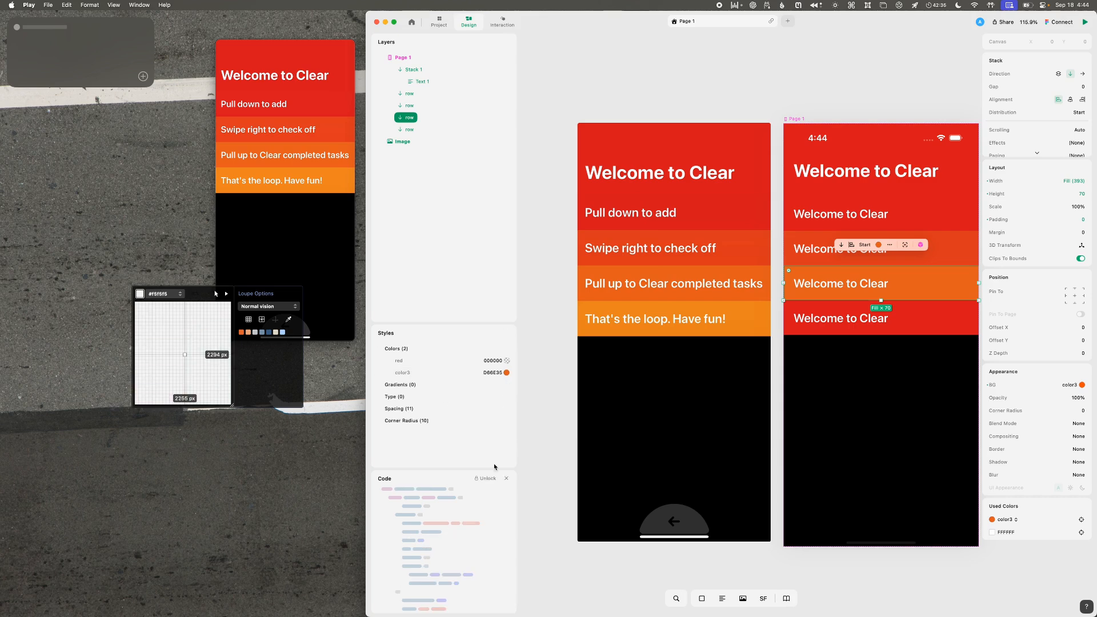
{"action": "left_click", "coordinate": [507, 480]}
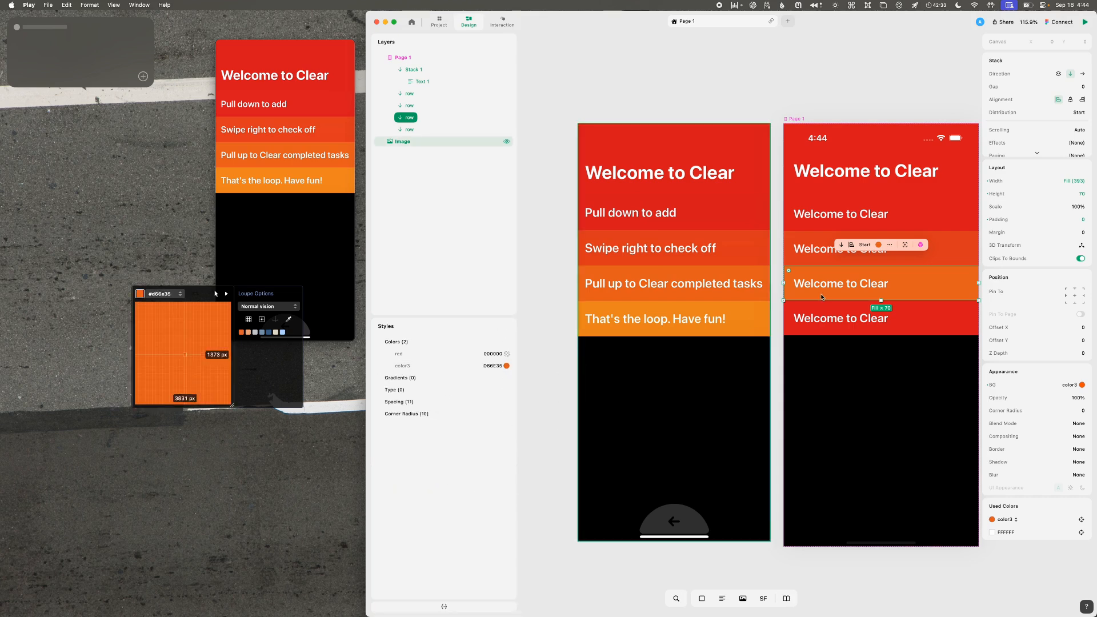
- Save the second row's background as a color style named collor2
{"action": "left_click", "coordinate": [952, 249]}
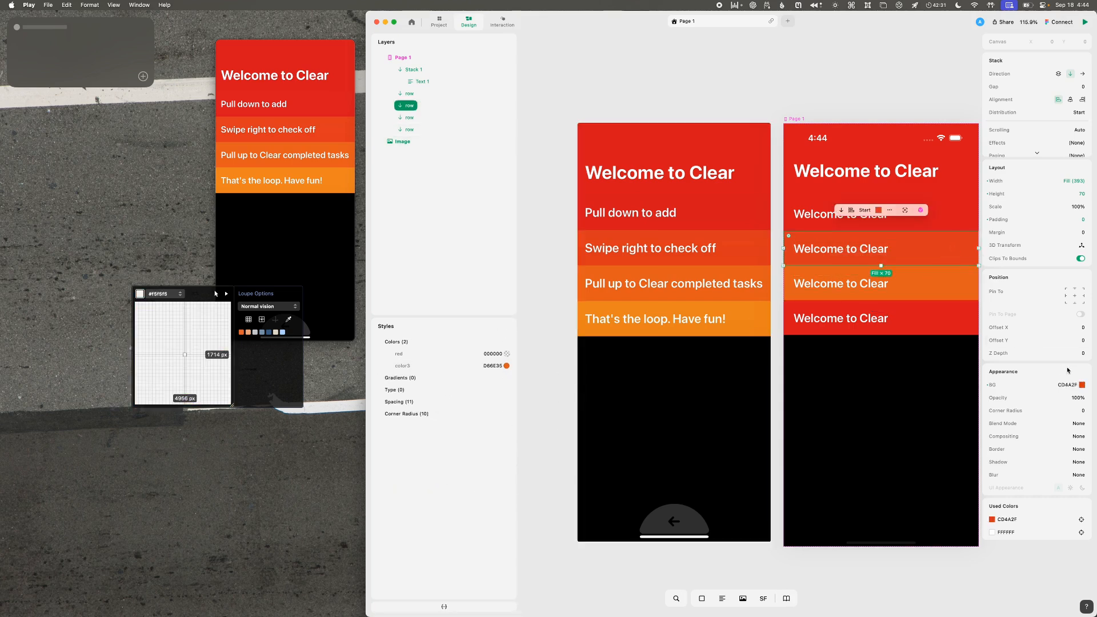
{"action": "left_click", "coordinate": [1083, 387]}
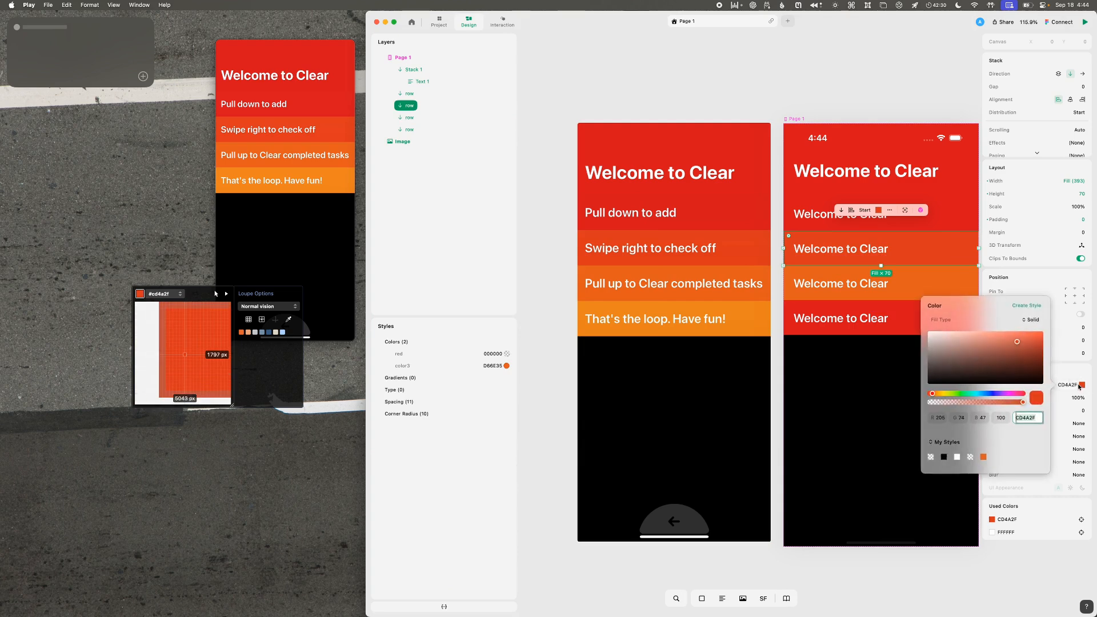
{"action": "left_click", "coordinate": [1024, 306]}
{"action": "type", "text": "collor2"}
{"action": "key", "text": "Return"}
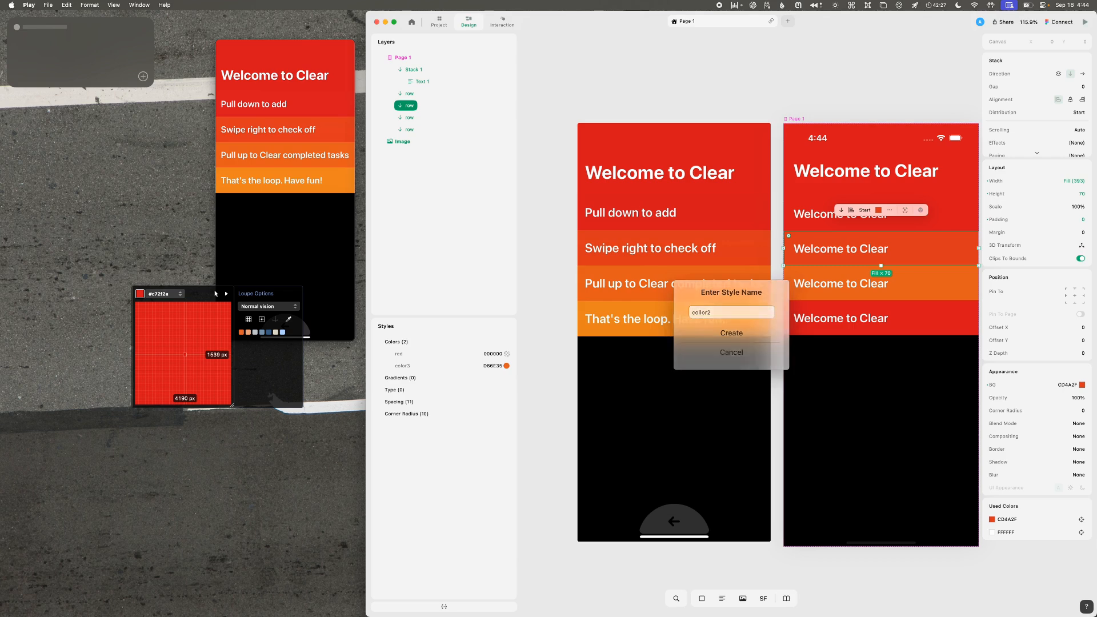
- Save the first row's background as a color style named color1
{"action": "left_click", "coordinate": [939, 222]}
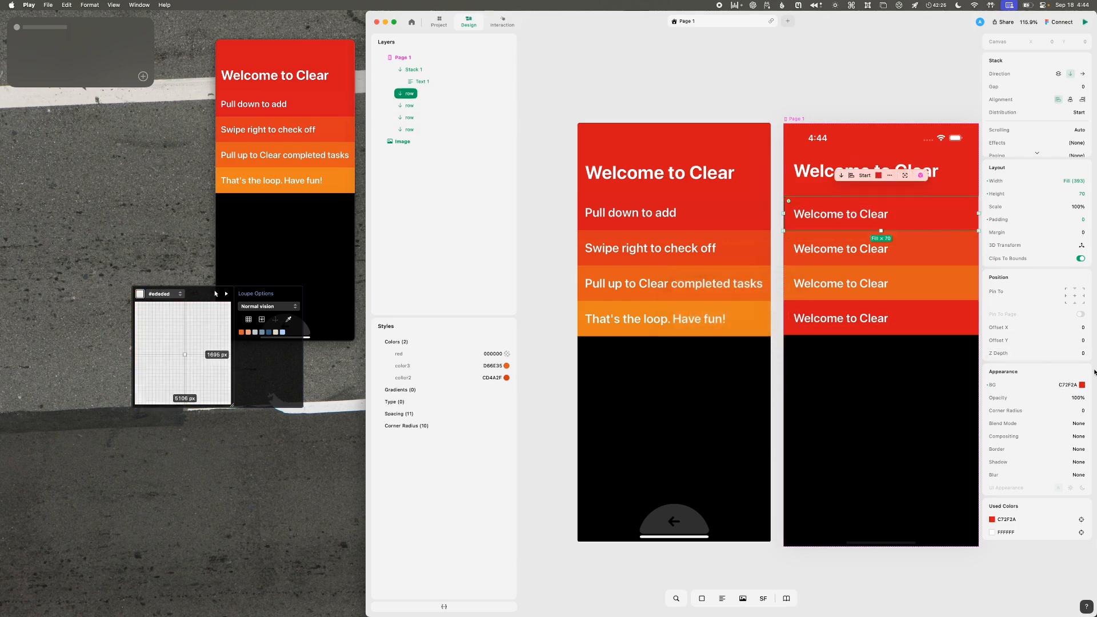
{"action": "left_click", "coordinate": [1082, 385]}
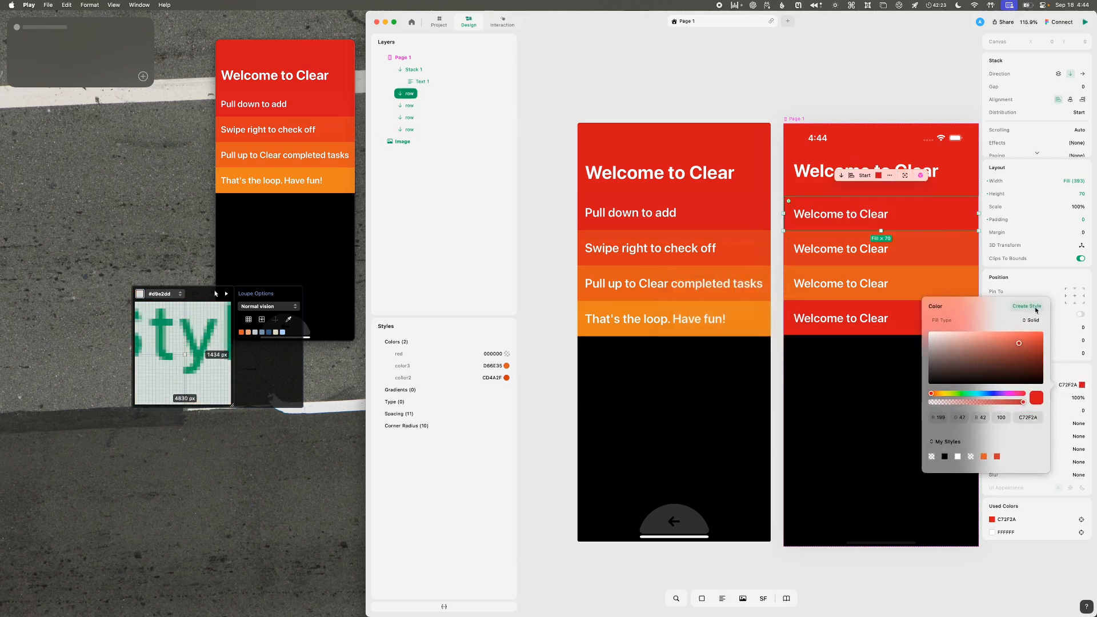
{"action": "left_click", "coordinate": [1027, 306]}
{"action": "type", "text": "color1"}
{"action": "key", "text": "Return"}
- Set the fourth row's background to DF913C and save it as a color style named color4
{"action": "left_click", "coordinate": [916, 310]}
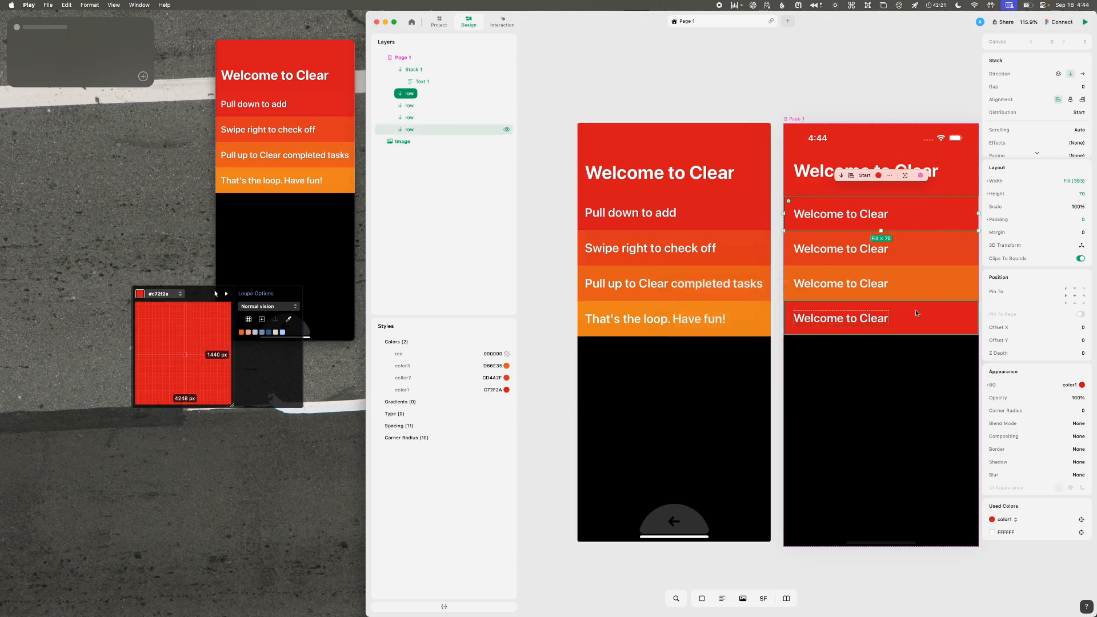
{"action": "left_click", "coordinate": [1067, 386]}
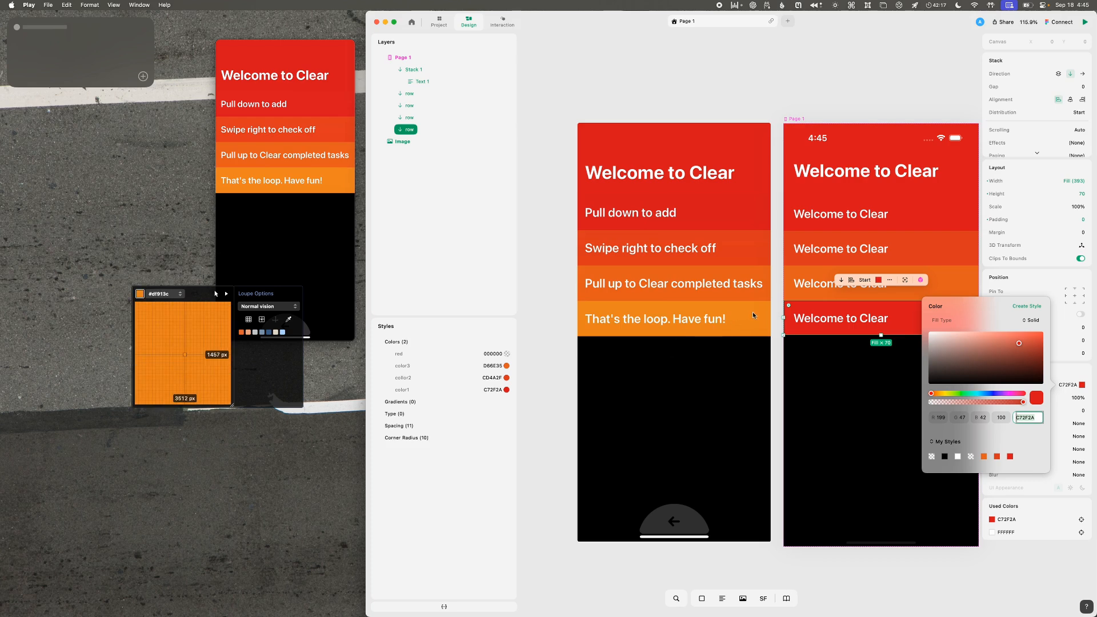
{"action": "type", "text": "df913c"}
{"action": "key", "text": "Return"}
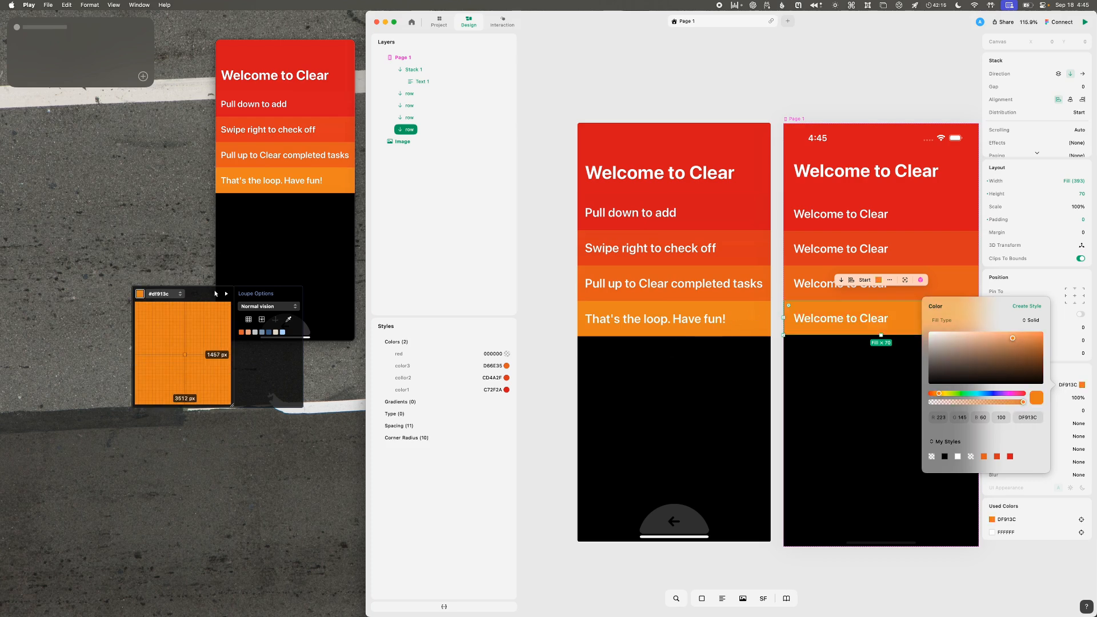
{"action": "left_click", "coordinate": [1027, 306]}
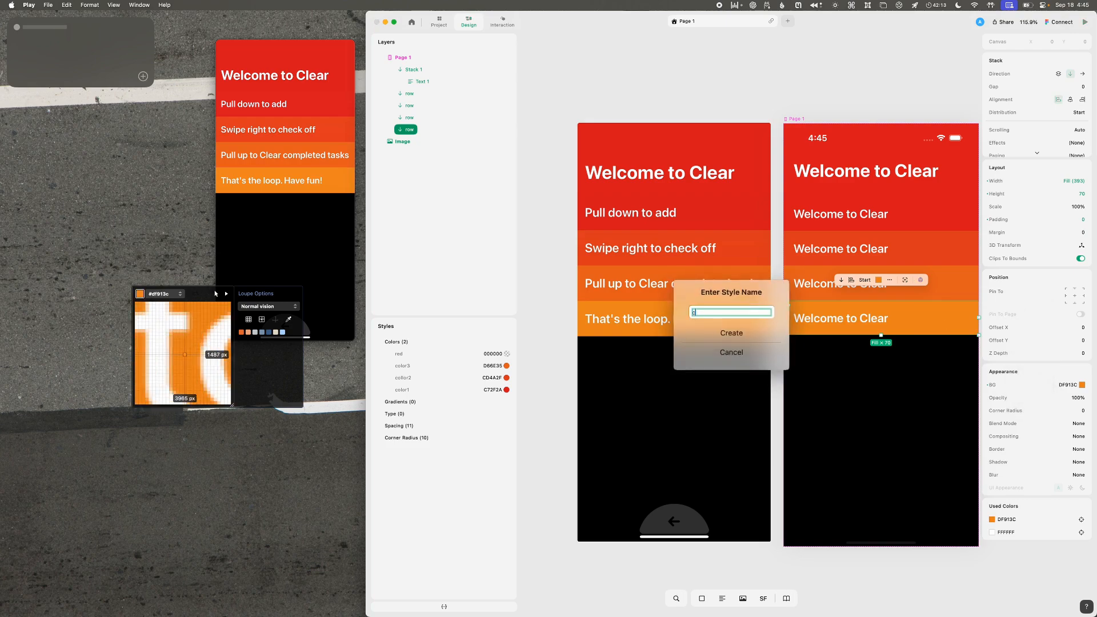
{"action": "type", "text": "color4"}
{"action": "key", "text": "Return"}
- Change the second task row's text to "Swipe right to check off"
{"action": "left_click", "coordinate": [817, 242]}
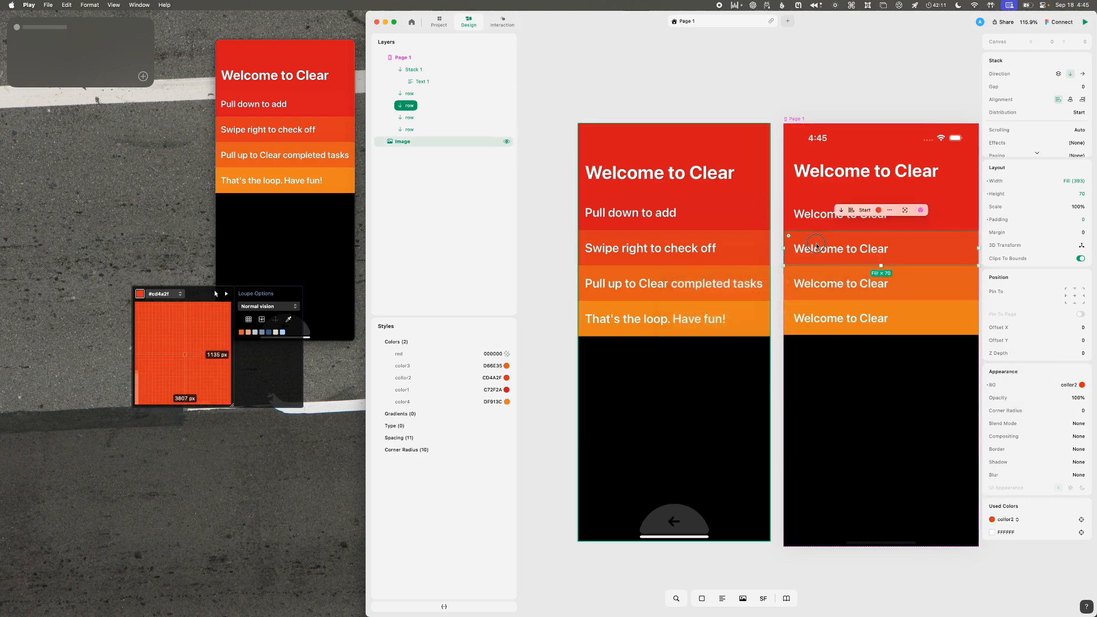
{"action": "left_click", "coordinate": [818, 246]}
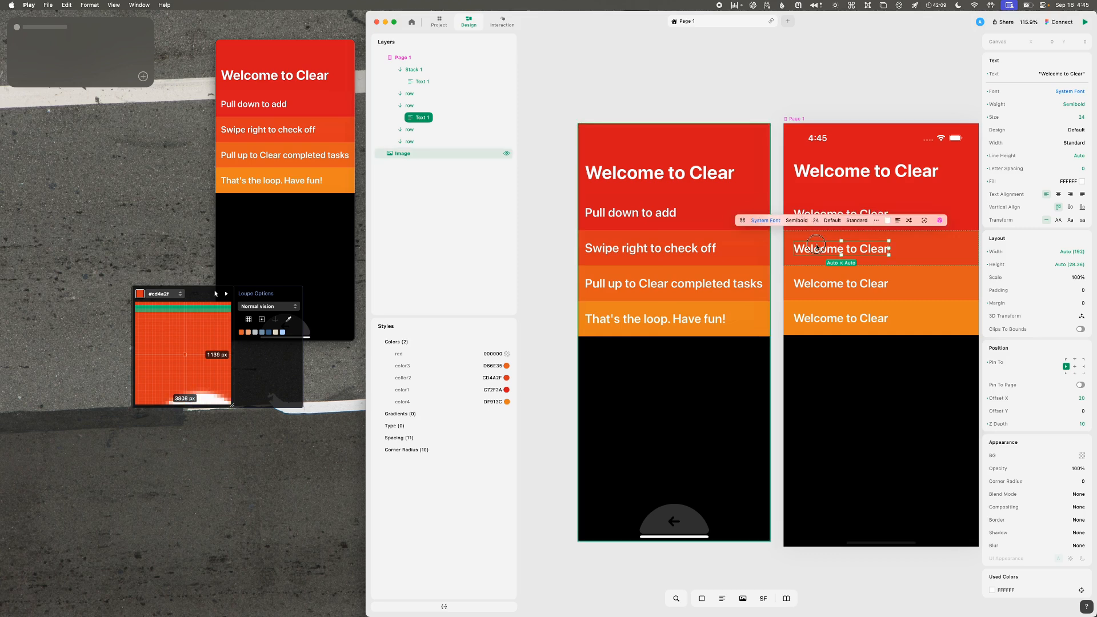
{"action": "double_click", "coordinate": [818, 247]}
{"action": "type", "text": "Swipe right to check off"}
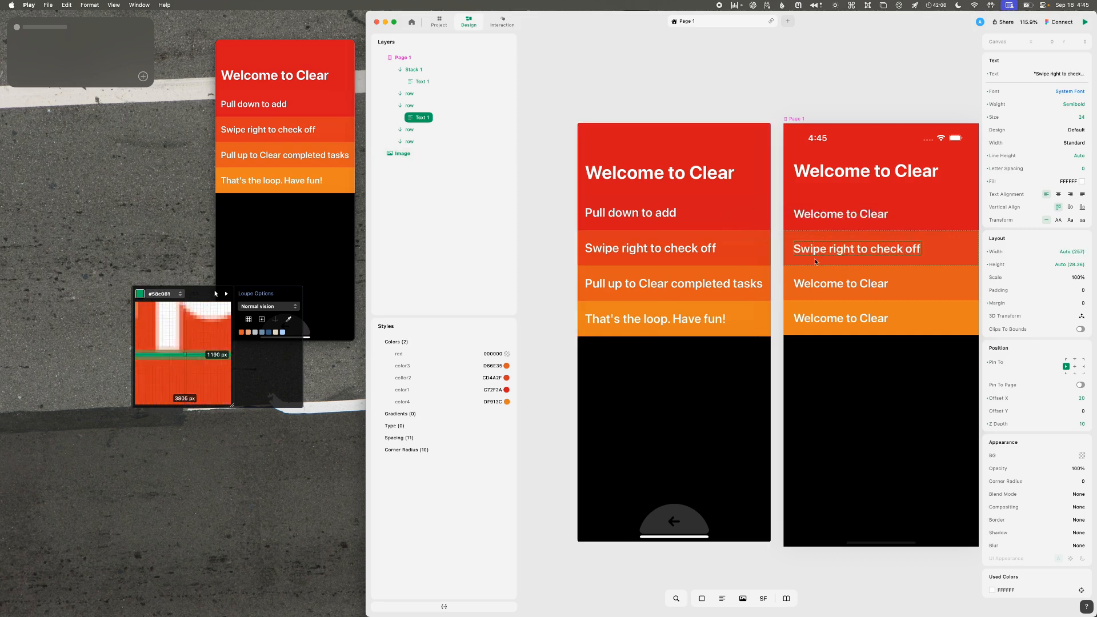
- Change the third task row's text to "Pull up to Clear completed tasks"
{"action": "left_click", "coordinate": [812, 288]}
{"action": "double_click", "coordinate": [812, 289]}
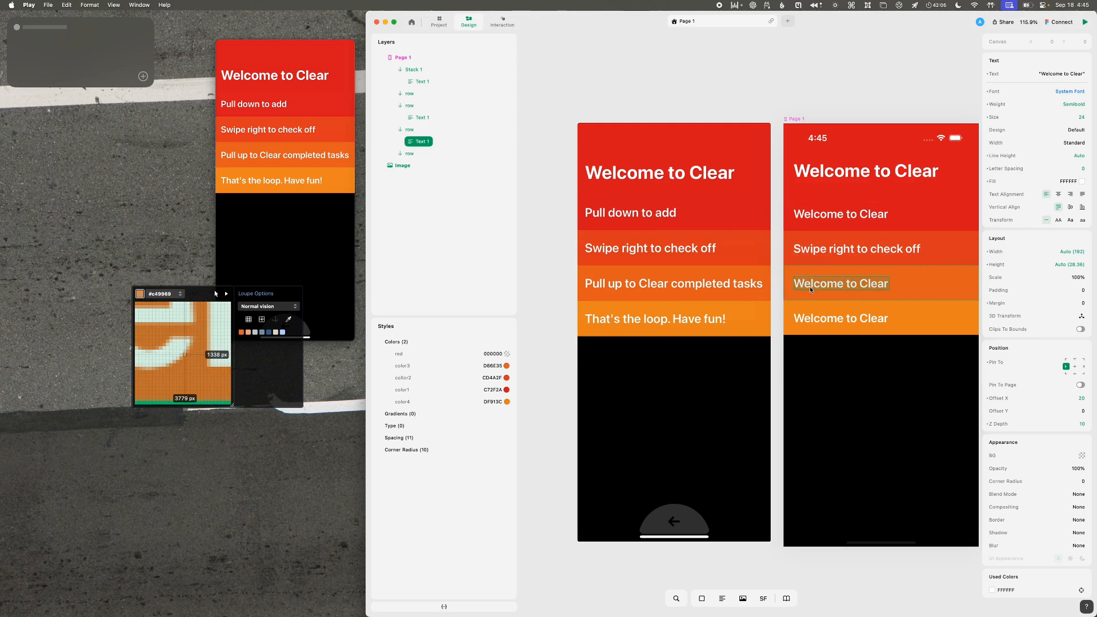
{"action": "type", "text": "Pull to"}
{"action": "key", "text": "BackSpace"}
{"action": "key", "text": "BackSpace"}
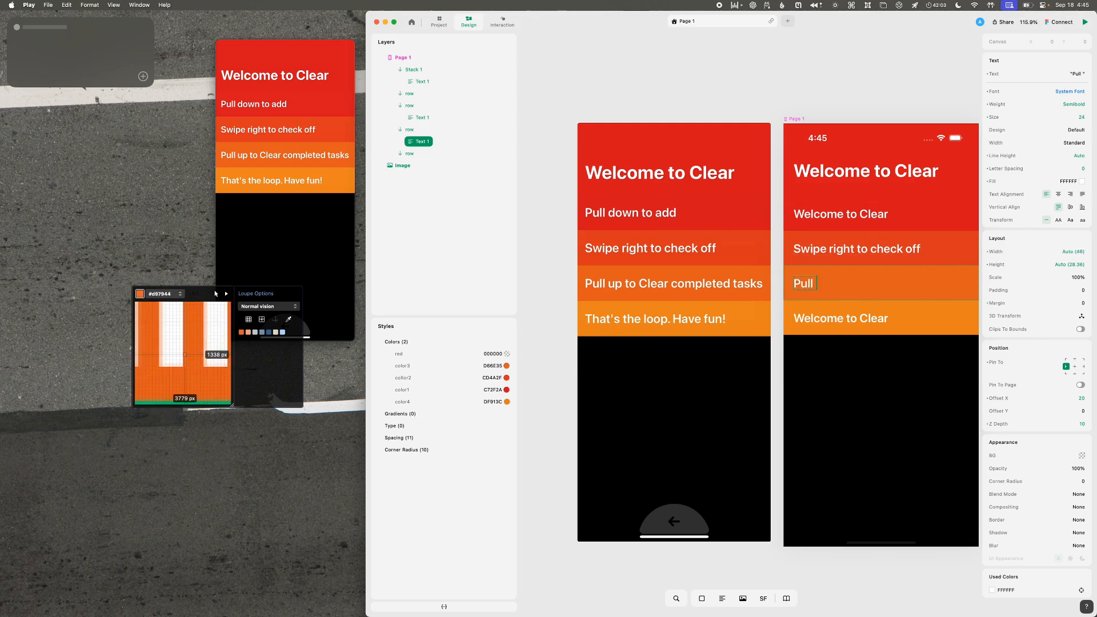
{"action": "type", "text": "up to Clear completed tasks"}
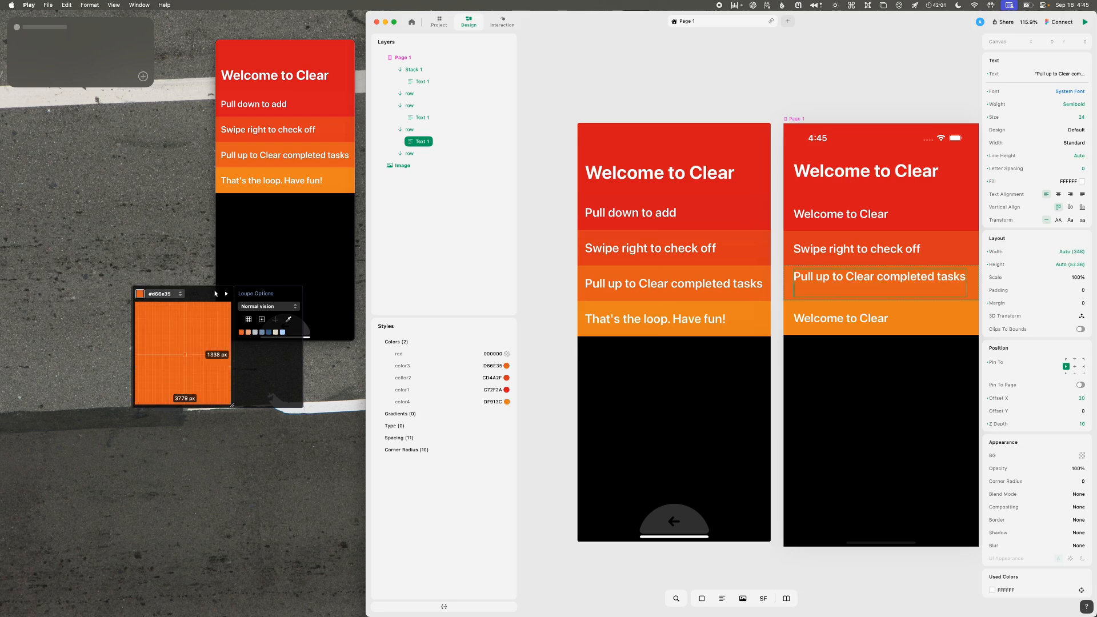
- Change the fourth task row's text to "That's the loop. Have fun!" and deselect it
{"action": "double_click", "coordinate": [804, 319]}
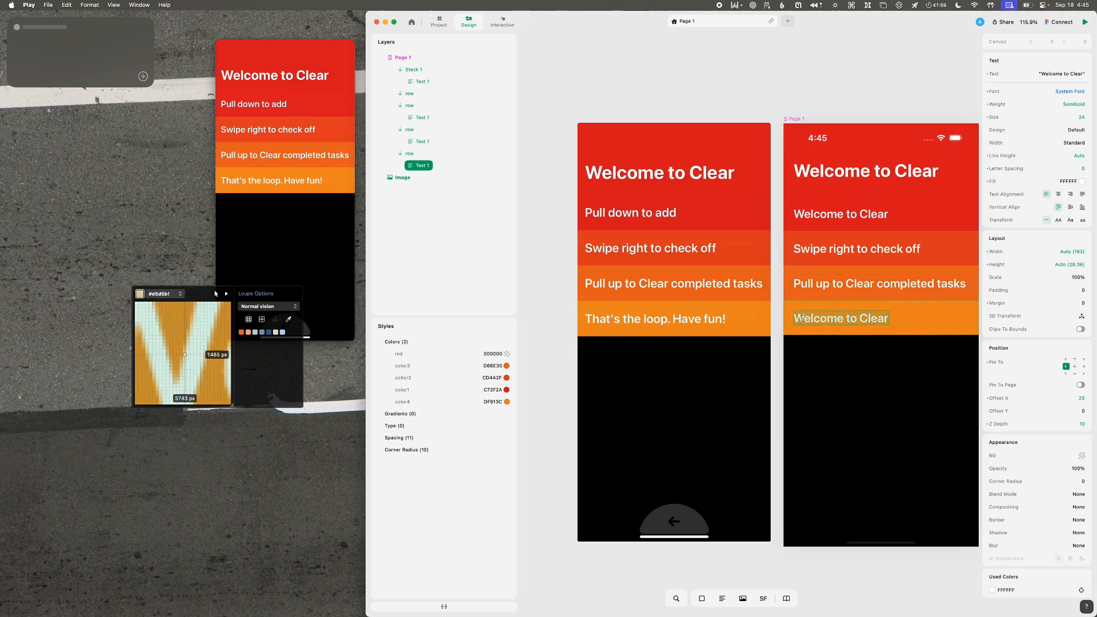
{"action": "type", "text": "That's the loop. Have fun!"}
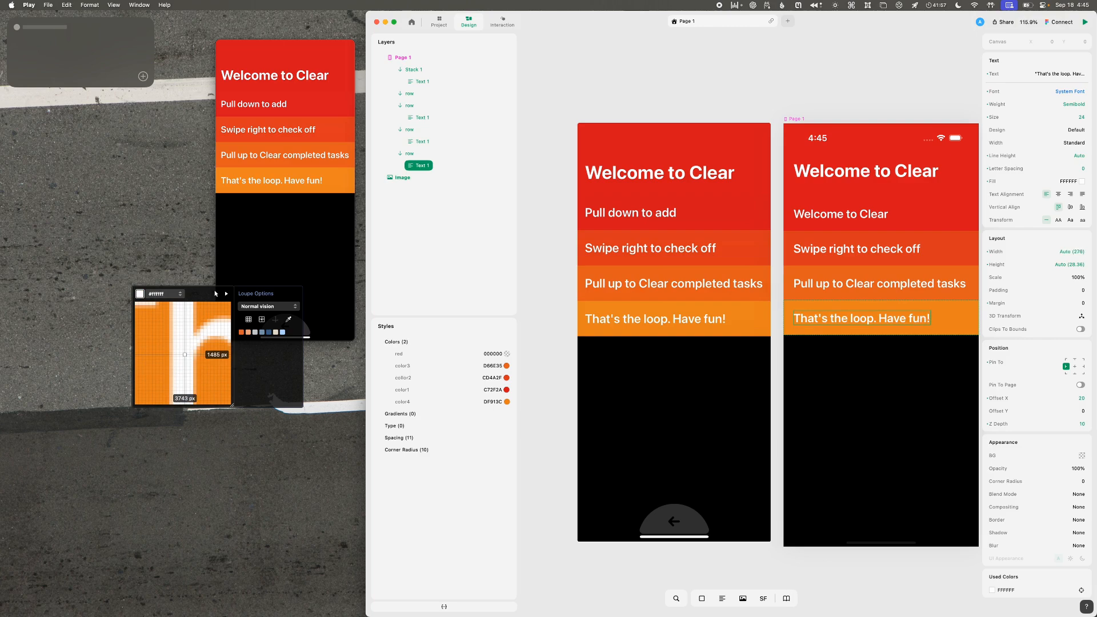
{"action": "left_click", "coordinate": [773, 79]}
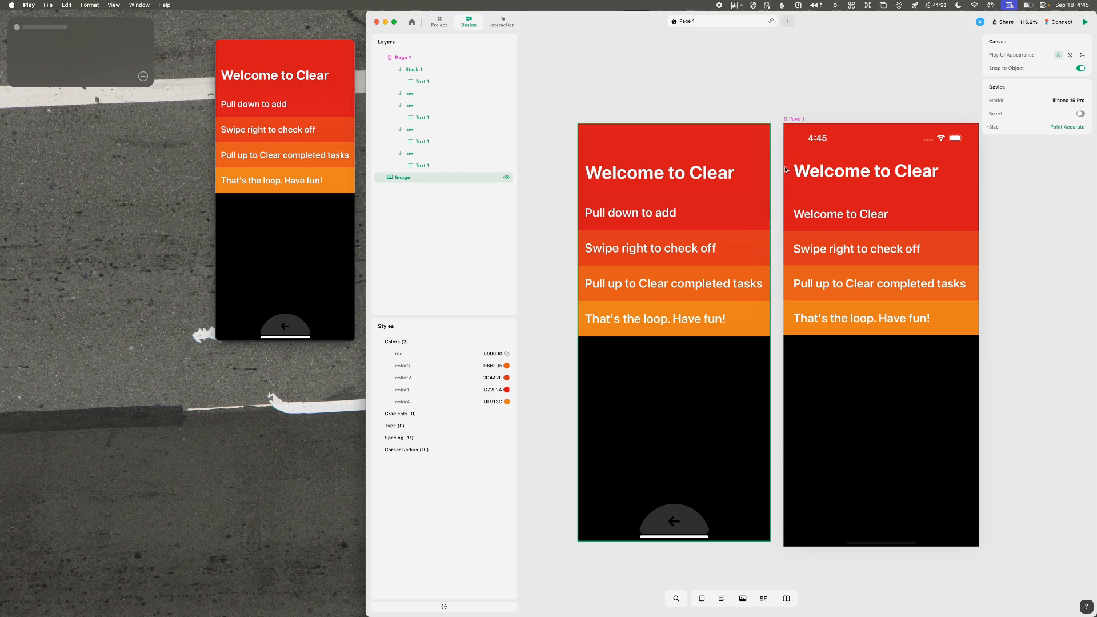
{"action": "key", "text": "super+shift+p"}
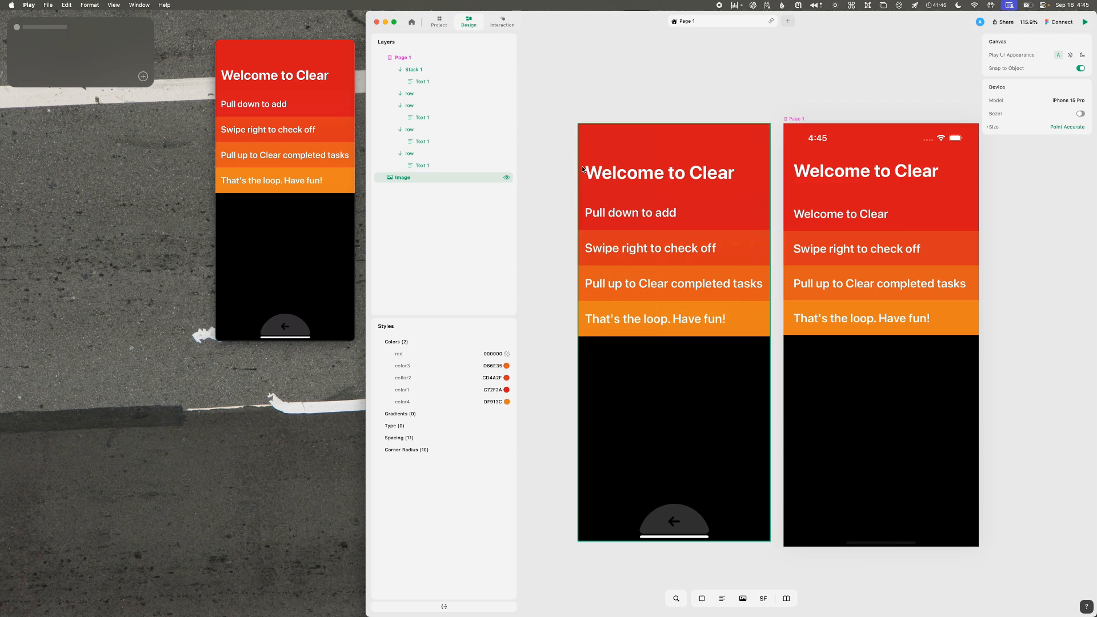
- Set the horizontal offset of the header text and all four row texts together to 16, then deselect them
{"action": "left_click", "coordinate": [856, 326]}
{"action": "left_click", "coordinate": [856, 326]}
{"action": "right_click", "coordinate": [857, 324]}
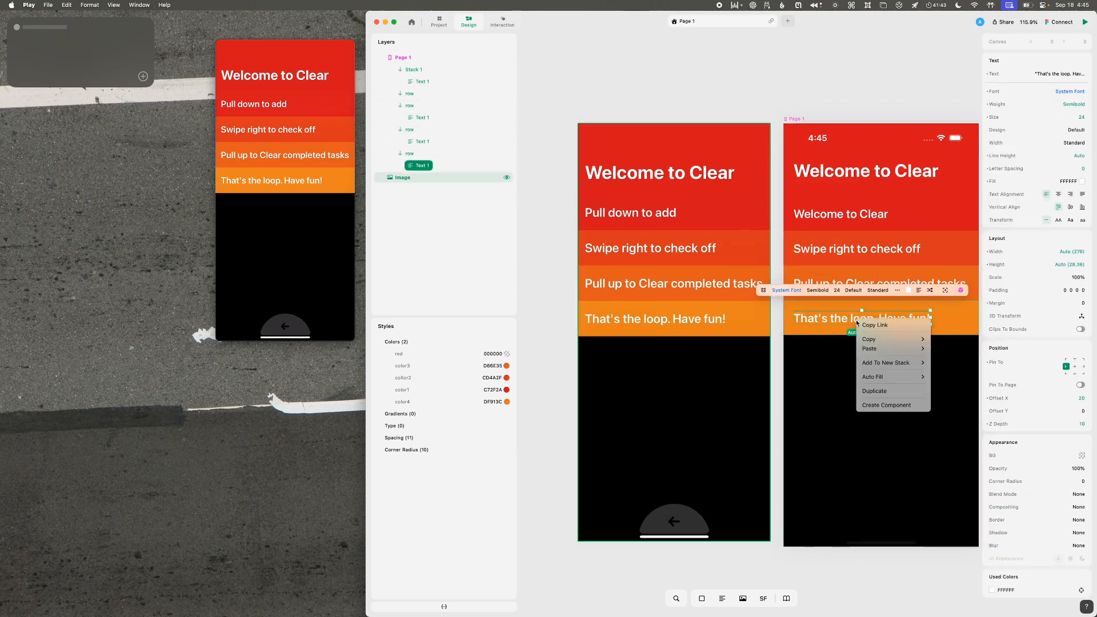
{"action": "key", "text": "Escape"}
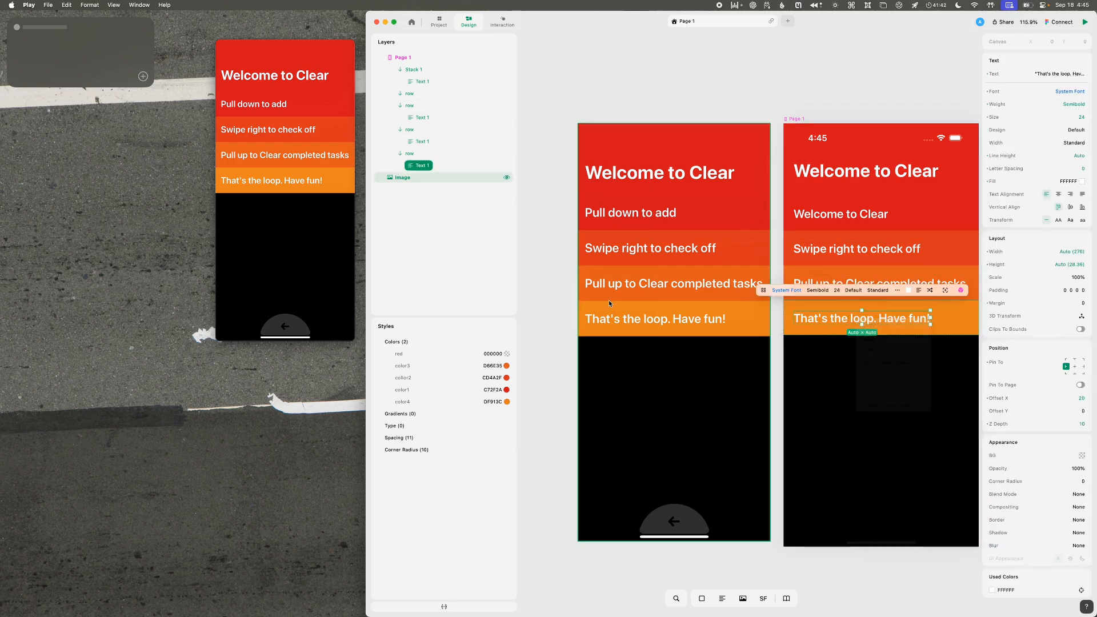
{"action": "left_click", "coordinate": [422, 141], "text": "super"}
{"action": "left_click", "coordinate": [389, 93]}
{"action": "left_click", "coordinate": [423, 105], "text": "super"}
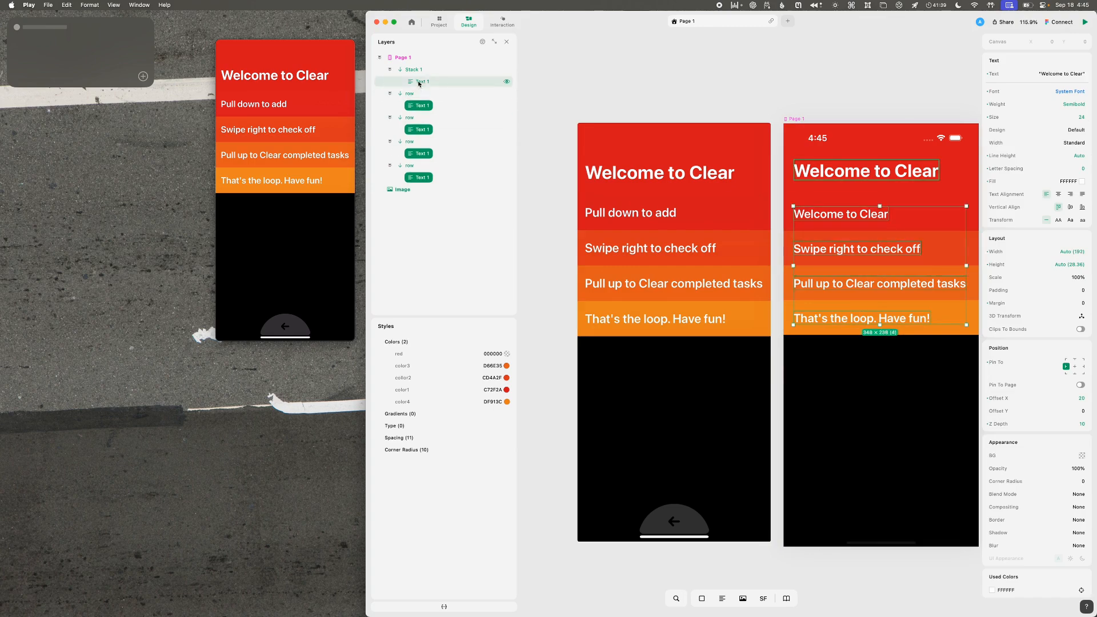
{"action": "left_click", "coordinate": [423, 82], "text": "super"}
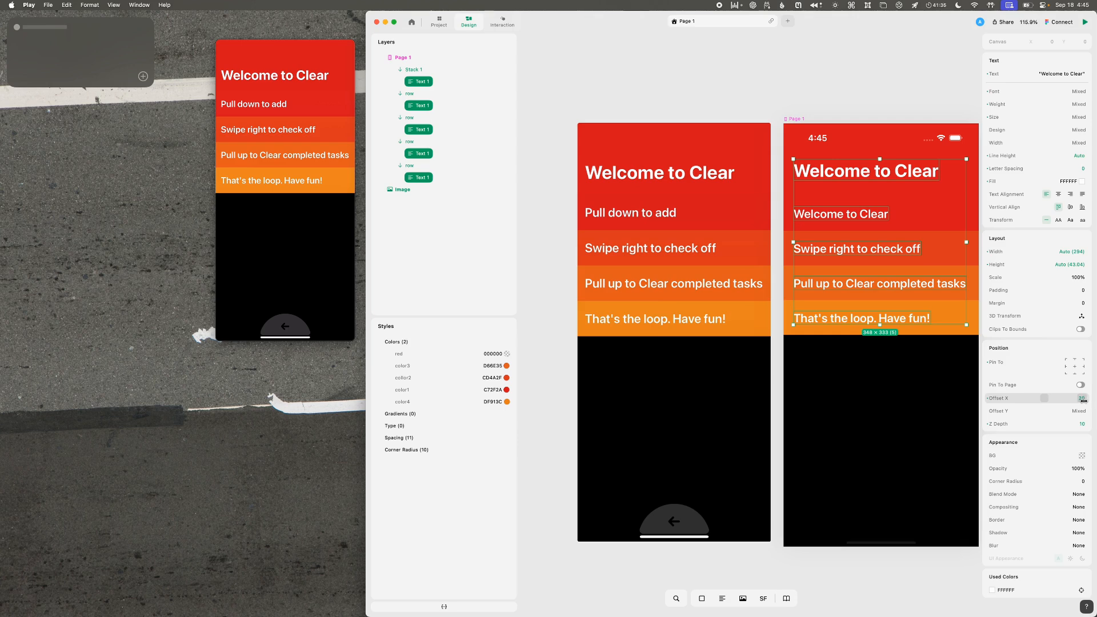
{"action": "left_click_drag", "start_coordinate": [1084, 402], "coordinate": [1037, 399]}
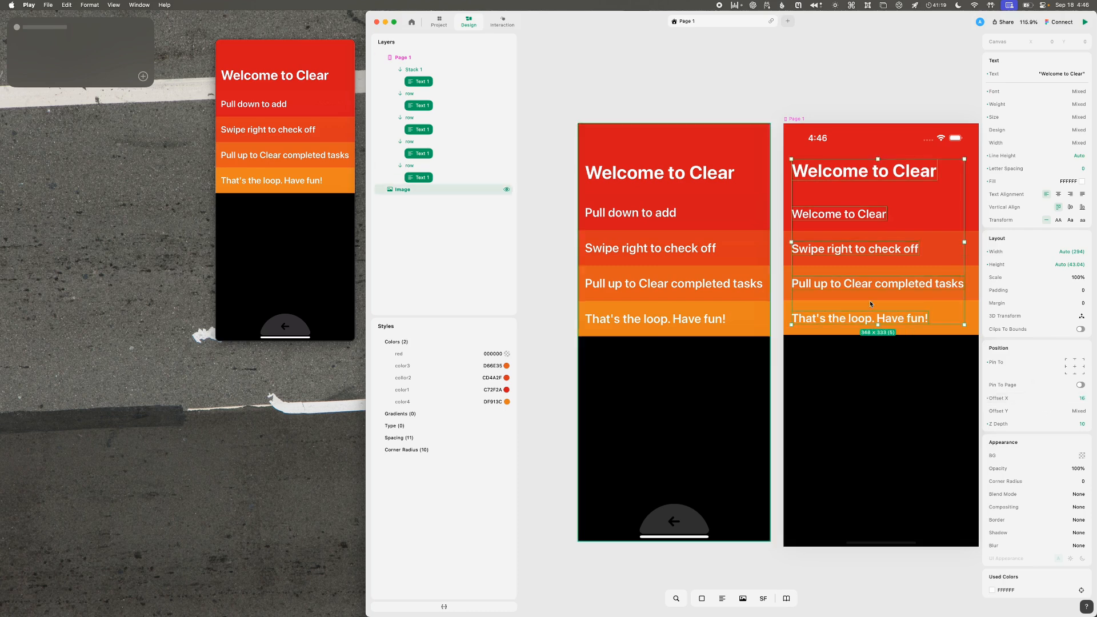
{"action": "left_click", "coordinate": [826, 52]}
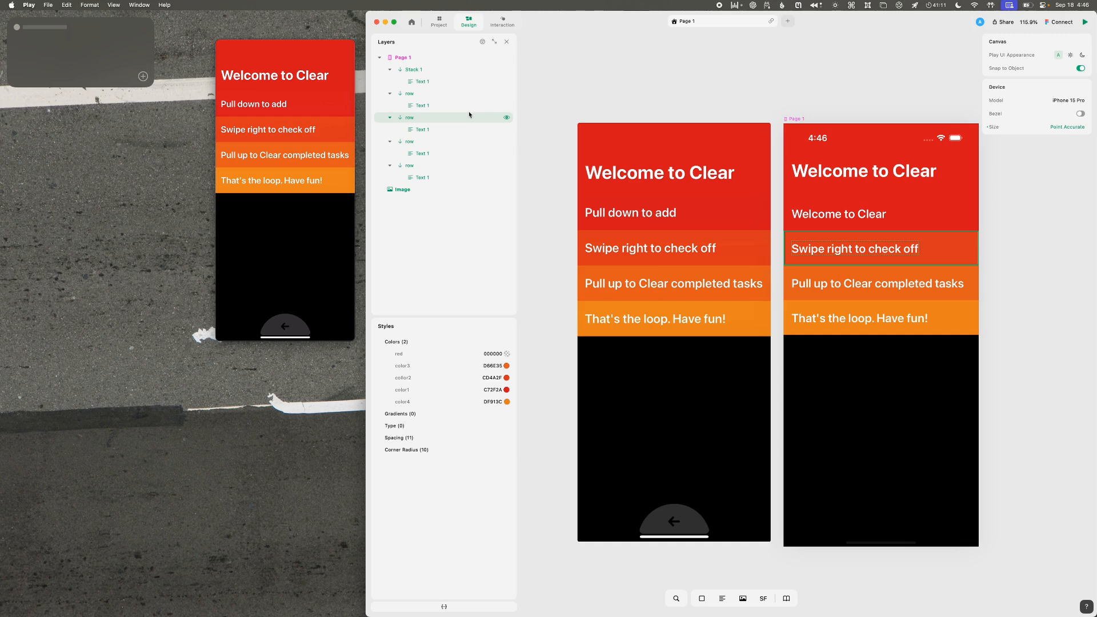
- Change the first task row's text to "Pull down to add" and deselect it
{"action": "left_click", "coordinate": [850, 217]}
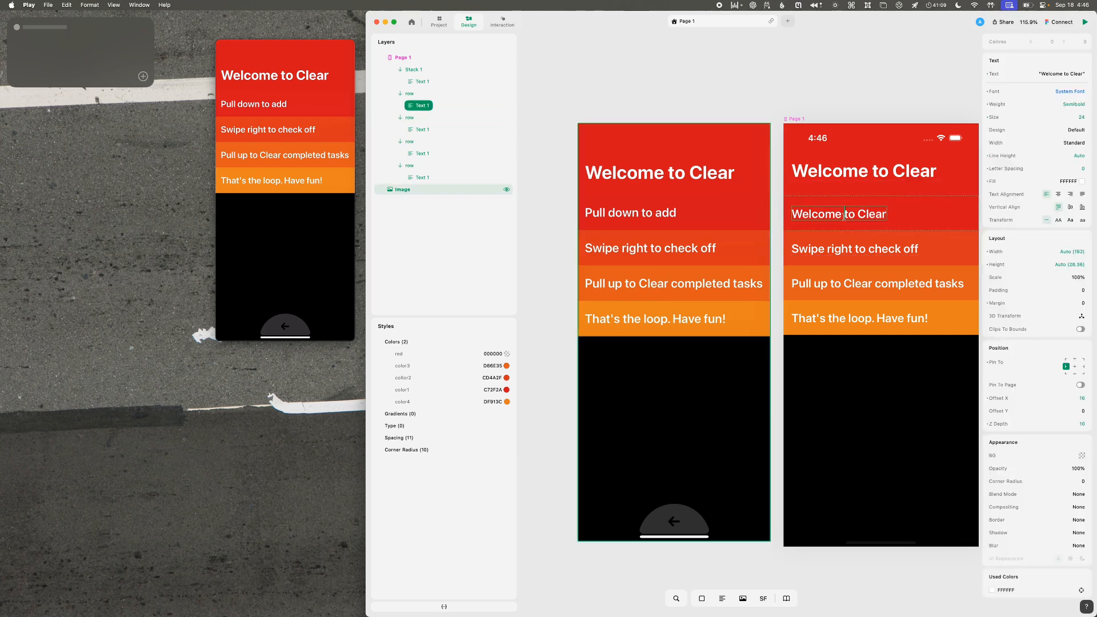
{"action": "key", "text": "super+a"}
{"action": "type", "text": "Pull down to add"}
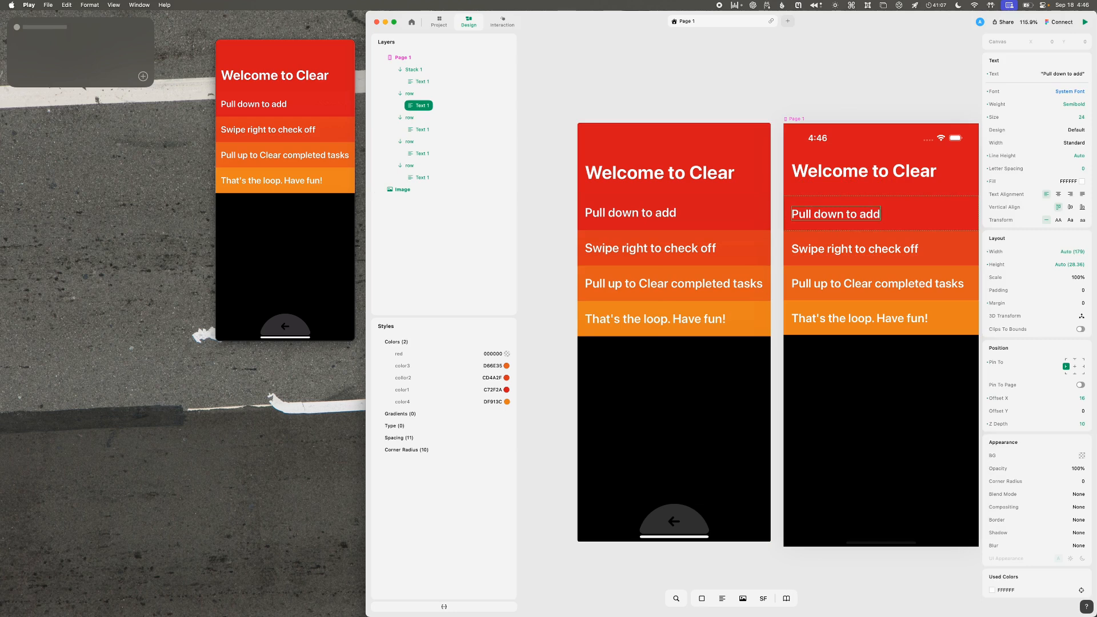
{"action": "left_click", "coordinate": [847, 53]}
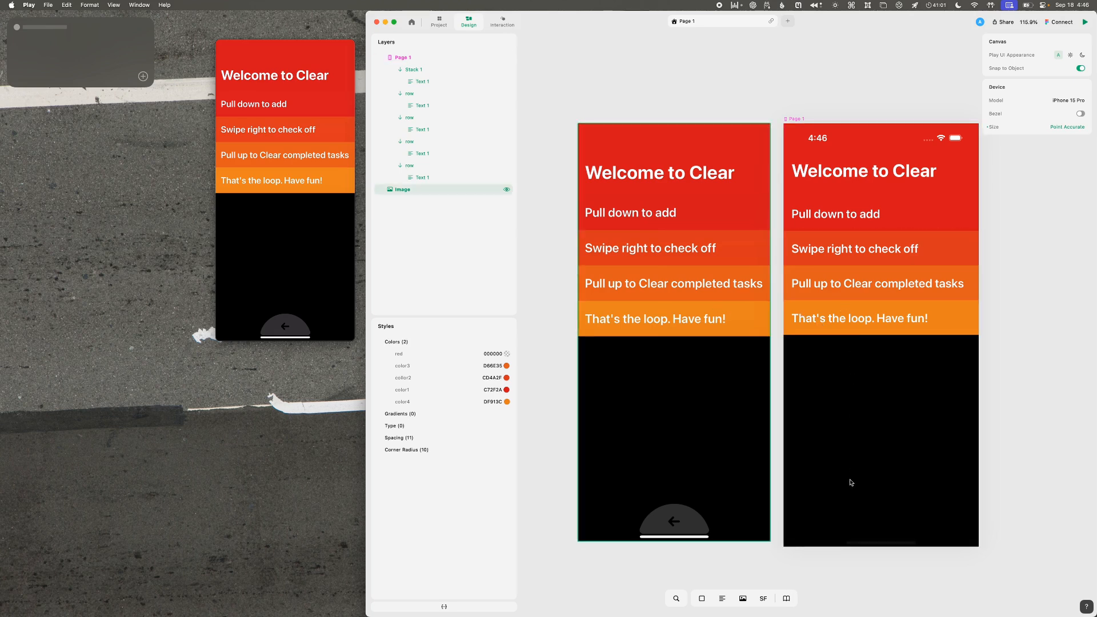
- Switch to the reference recording in QuickTime Player and scrub to the pull-down moment at 00:02
{"action": "scroll", "coordinate": [849, 479], "scroll_direction": "right", "scroll_amount": 2}
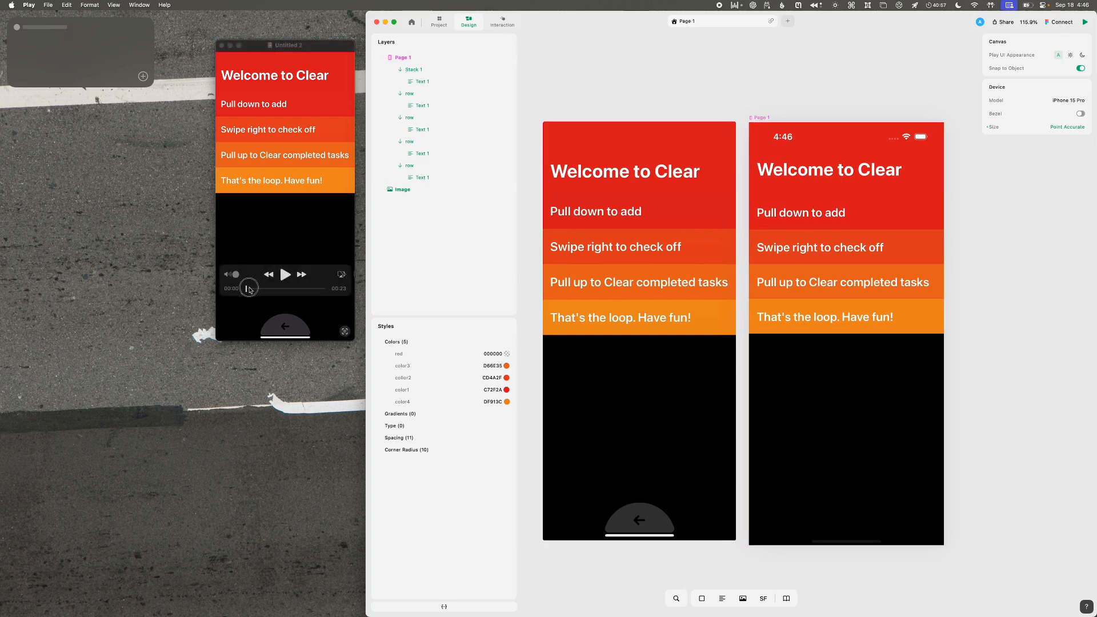
{"action": "left_click", "coordinate": [255, 289]}
{"action": "left_click_drag", "start_coordinate": [255, 289], "coordinate": [252, 290]}
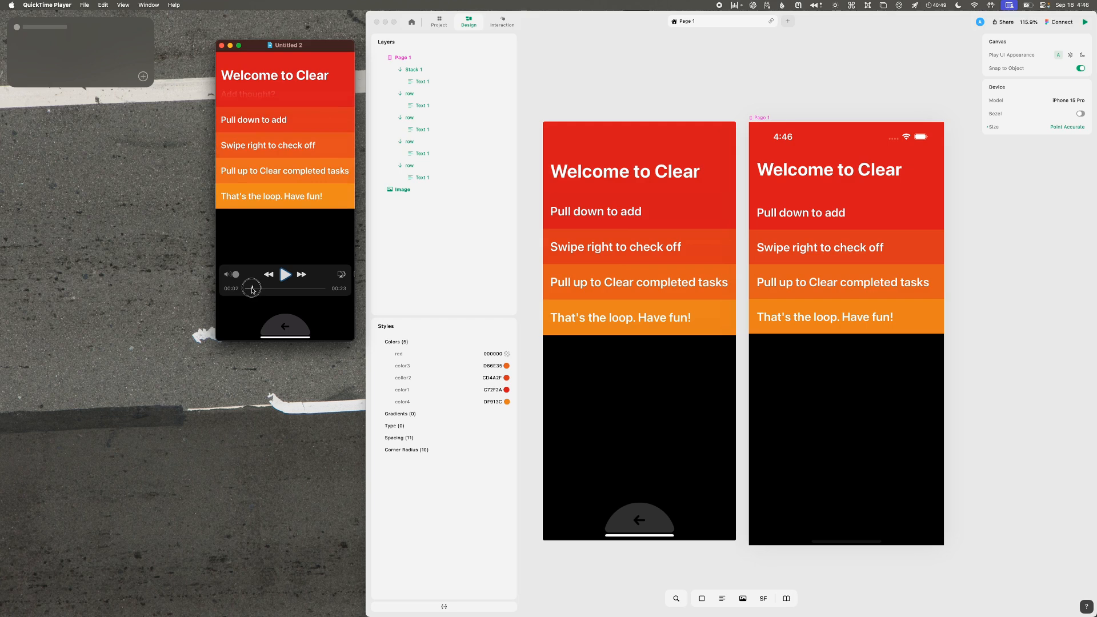
{"action": "left_click_drag", "start_coordinate": [252, 290], "coordinate": [252, 289]}
- Return to Play, select Page 1 and open it in interaction mode
{"action": "left_click", "coordinate": [429, 58]}
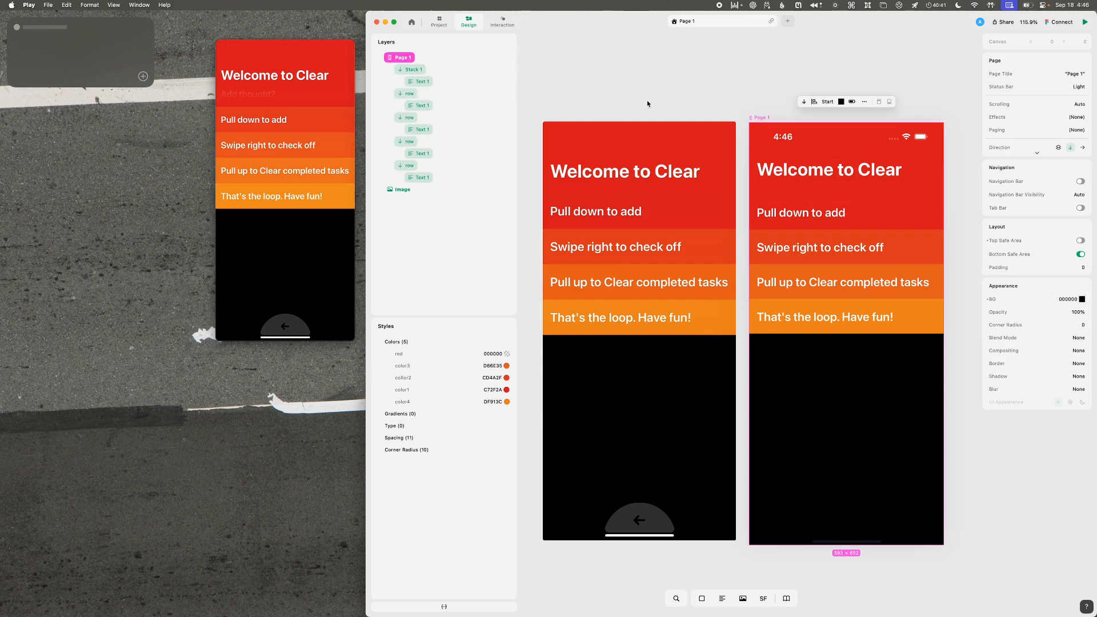
{"action": "right_click", "coordinate": [416, 59]}
{"action": "key", "text": "Escape"}
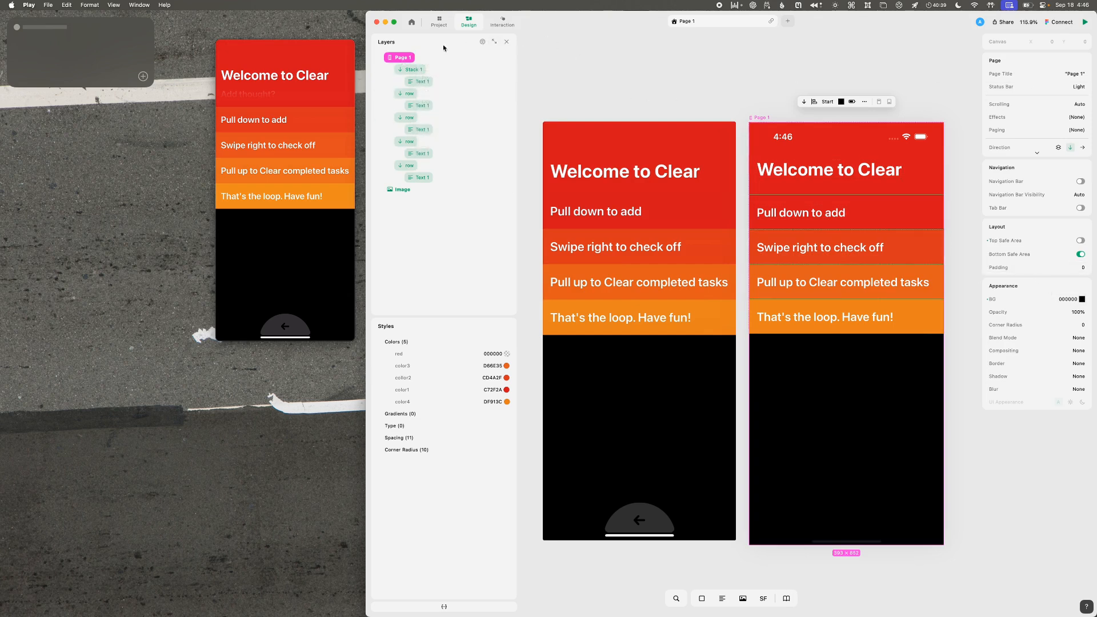
{"action": "left_click", "coordinate": [500, 22]}
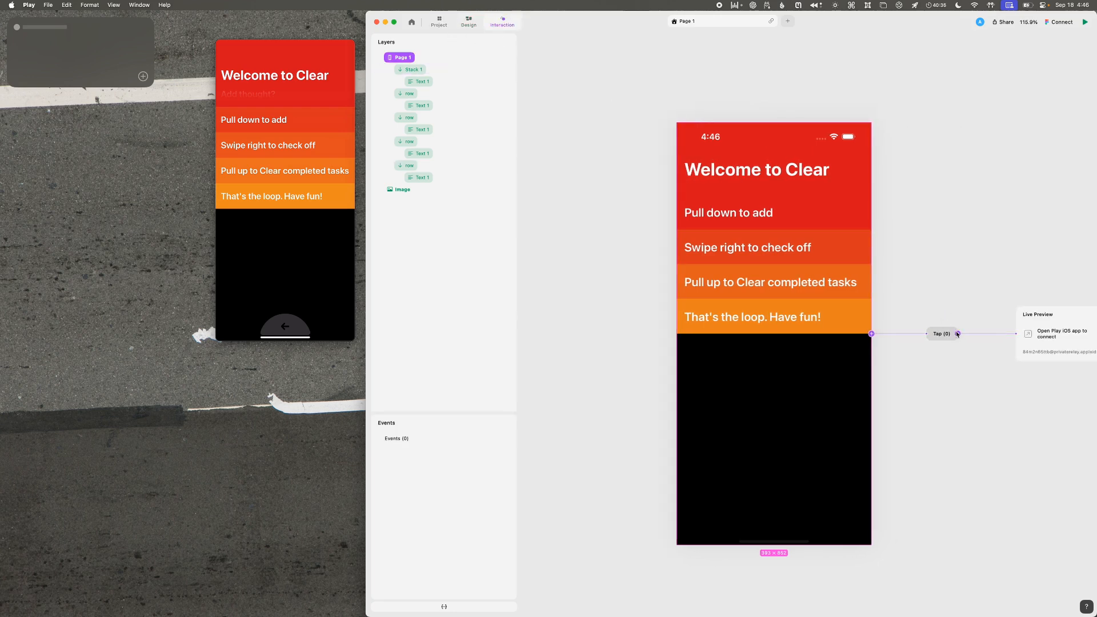
- Try adding a Set Scroll action to the page's Tap trigger
{"action": "left_click", "coordinate": [958, 334]}
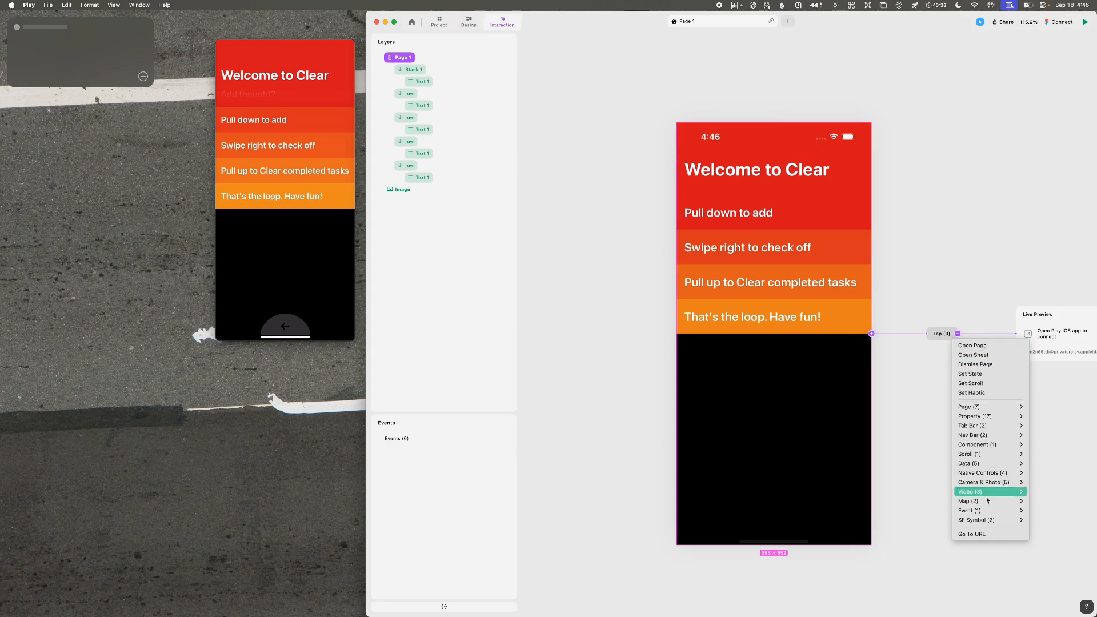
{"action": "left_click", "coordinate": [984, 383]}
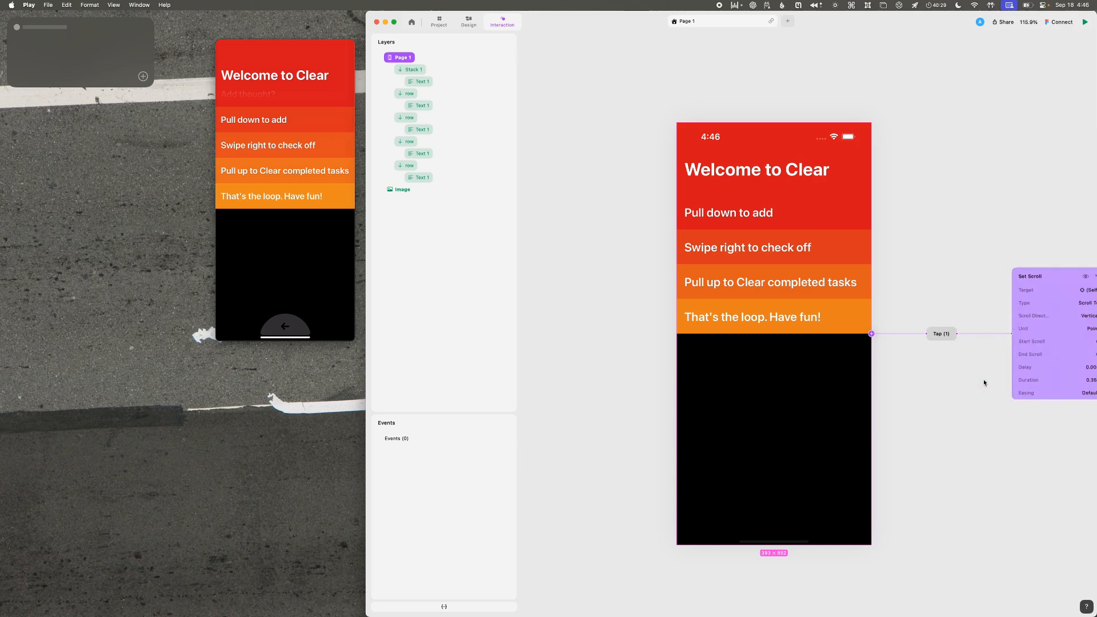
{"action": "left_click", "coordinate": [984, 383]}
{"action": "left_click", "coordinate": [984, 383]}
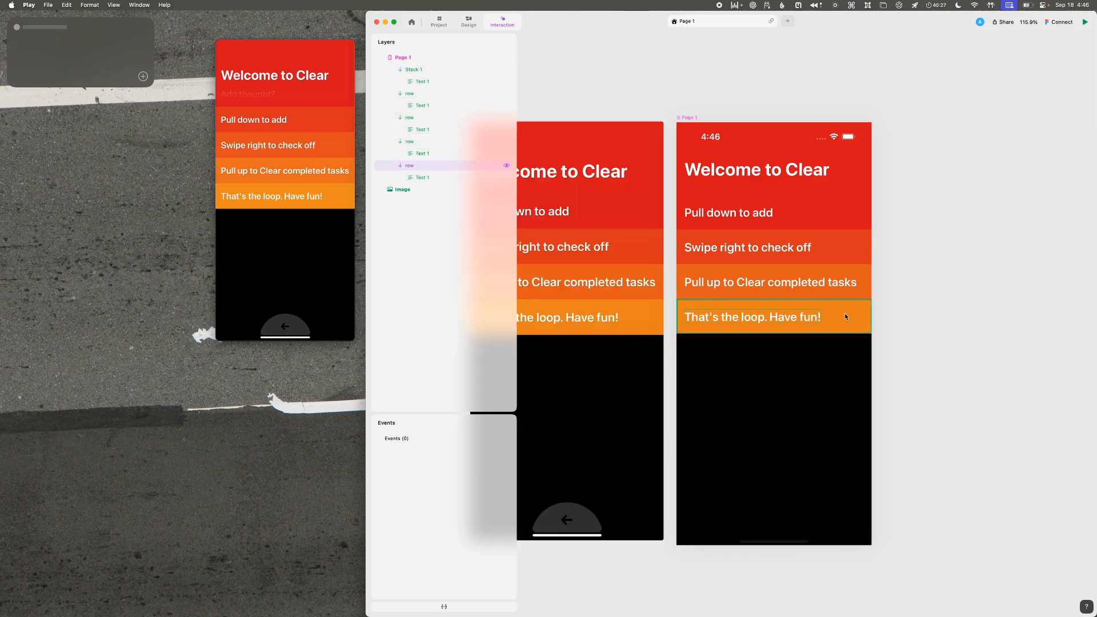
- Add a Scroll Started trigger to Page 1
{"action": "left_click", "coordinate": [846, 349]}
{"action": "left_click", "coordinate": [871, 334]}
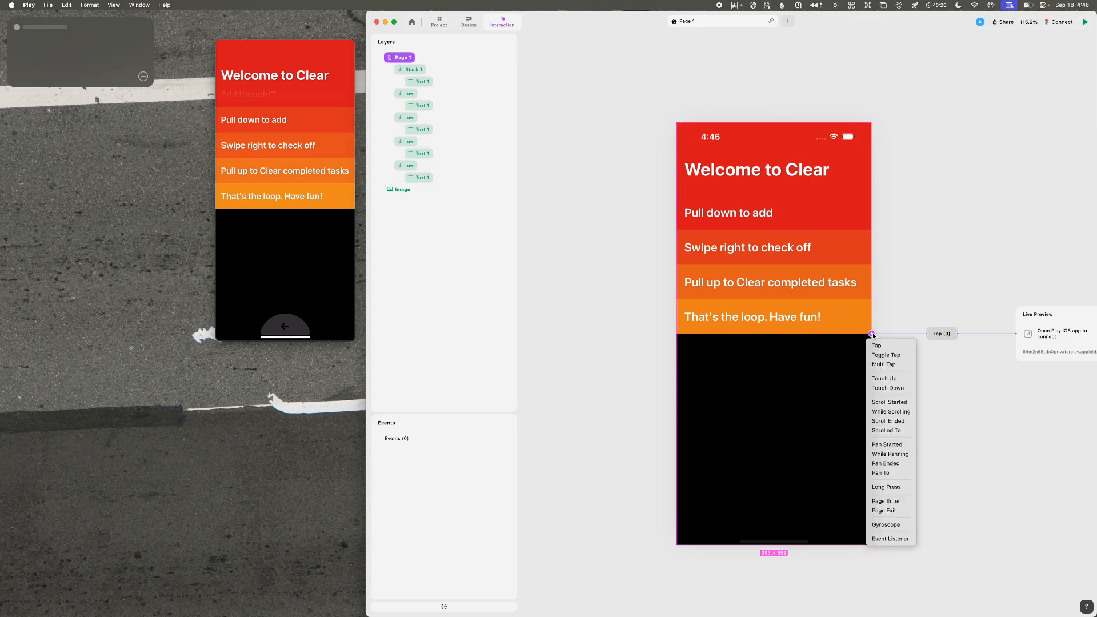
{"action": "left_click", "coordinate": [898, 402]}
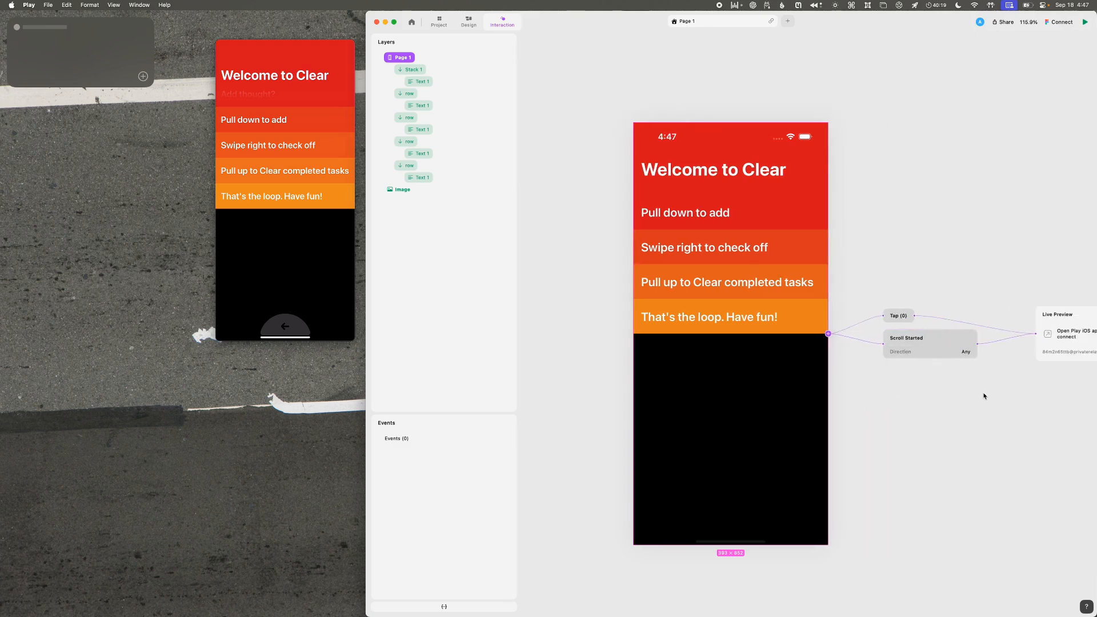
- Add a Set State action to the page's Scroll Started trigger
{"action": "scroll", "coordinate": [966, 381], "scroll_direction": "right", "scroll_amount": 1}
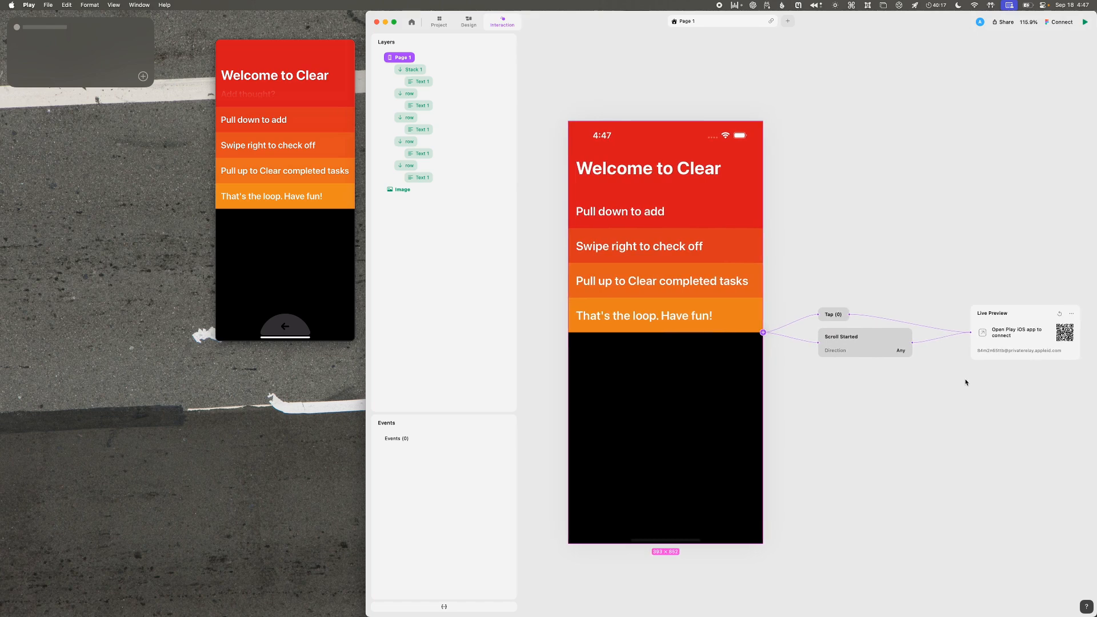
{"action": "scroll", "coordinate": [964, 381], "scroll_direction": "up", "scroll_amount": 1}
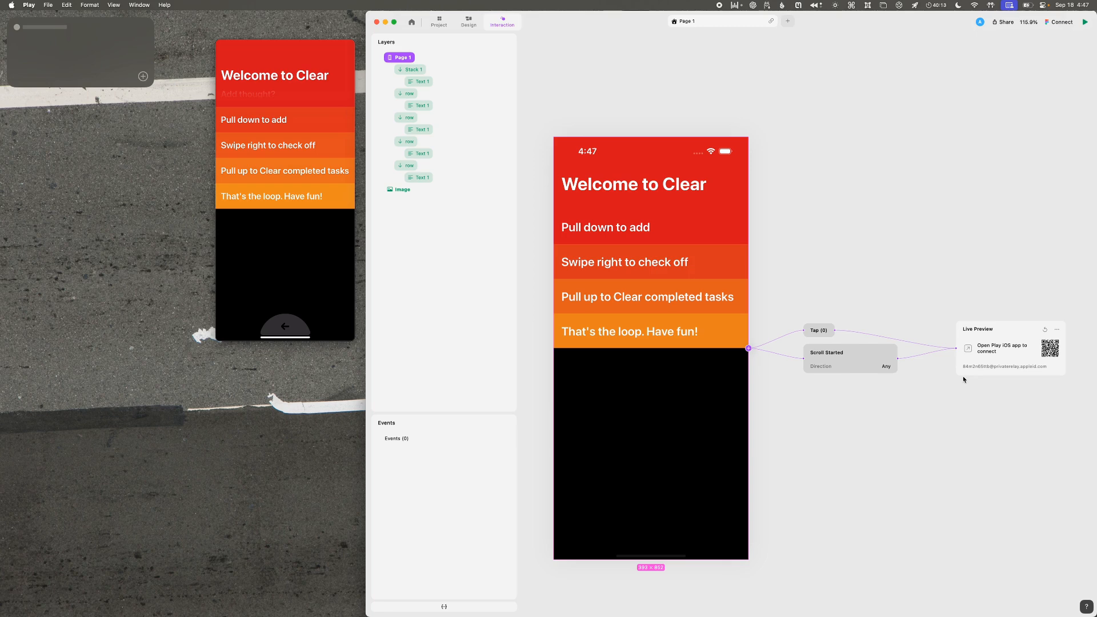
{"action": "left_click", "coordinate": [898, 359]}
{"action": "mouse_move", "coordinate": [917, 384]}
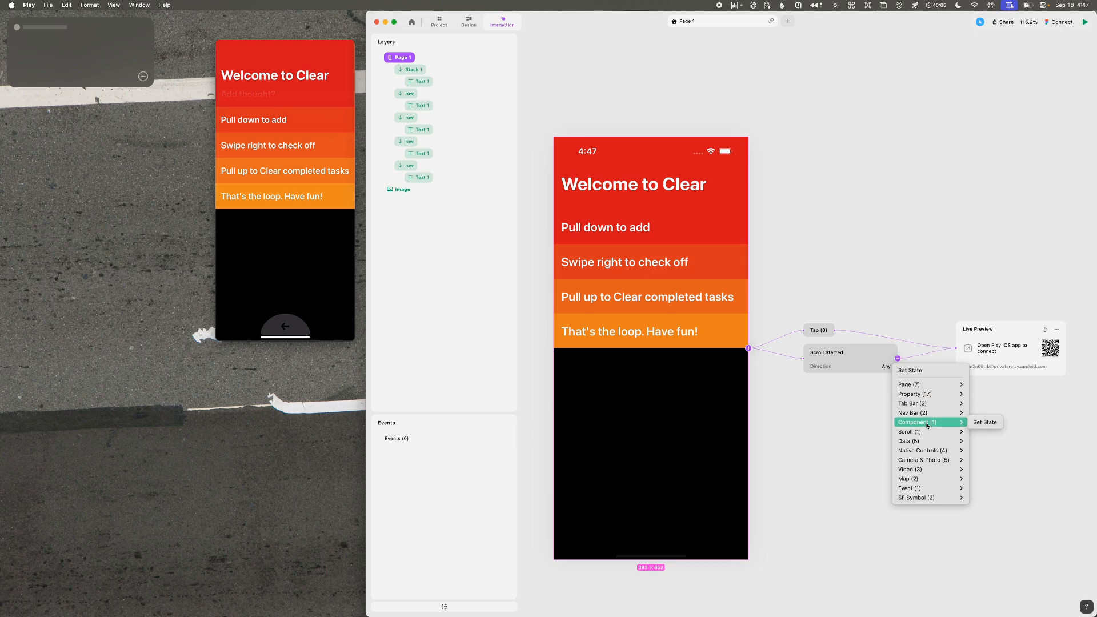
{"action": "mouse_move", "coordinate": [923, 433]}
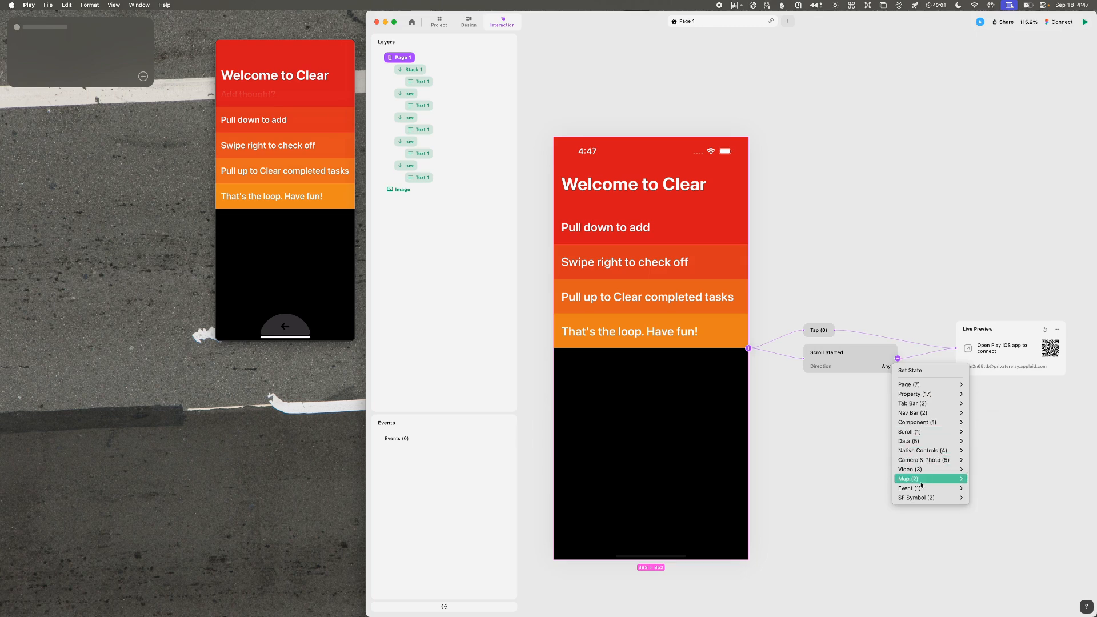
{"action": "mouse_move", "coordinate": [922, 484]}
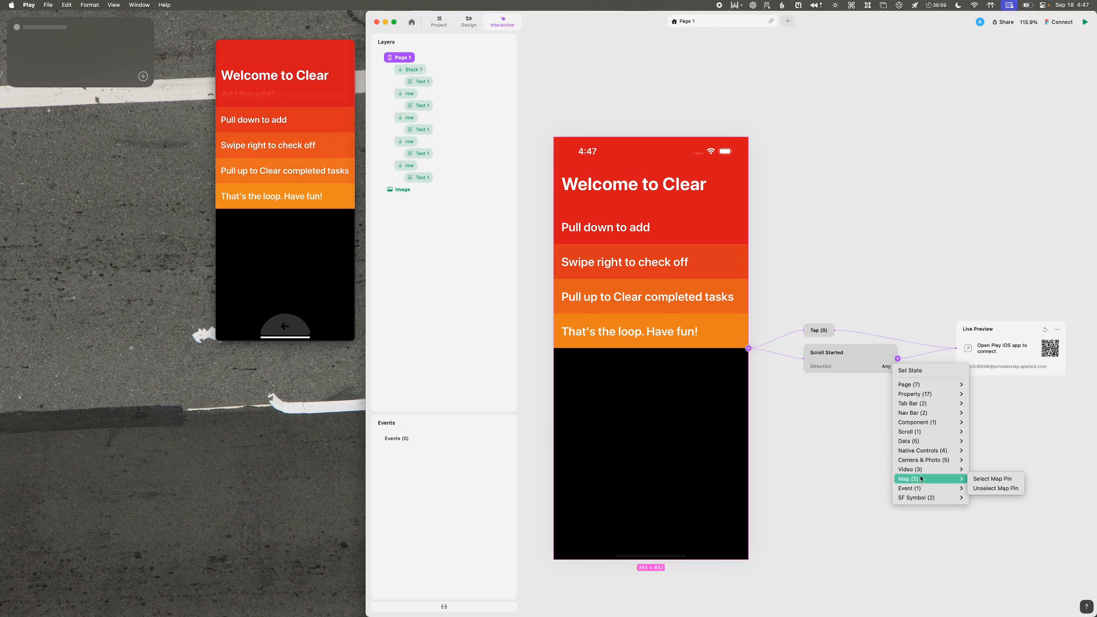
{"action": "left_click", "coordinate": [927, 371]}
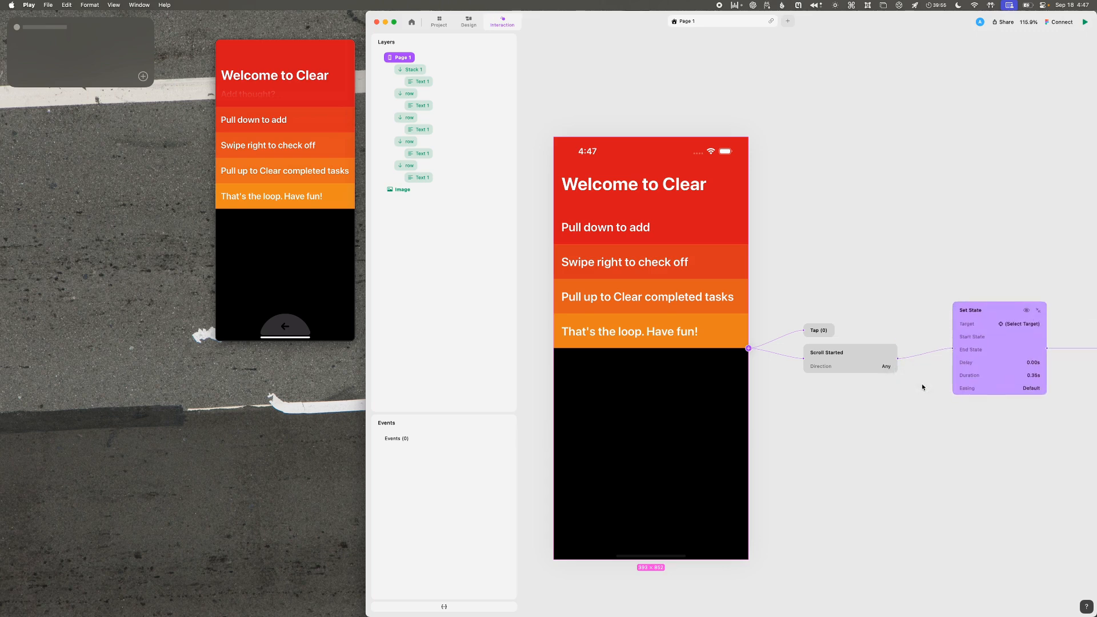
- Examine the layers offered as targets for the Set State action on Page 1's Scroll Started trigger
{"action": "scroll", "coordinate": [931, 385], "scroll_direction": "right", "scroll_amount": 1}
{"action": "scroll", "coordinate": [932, 384], "scroll_direction": "up", "scroll_amount": 1}
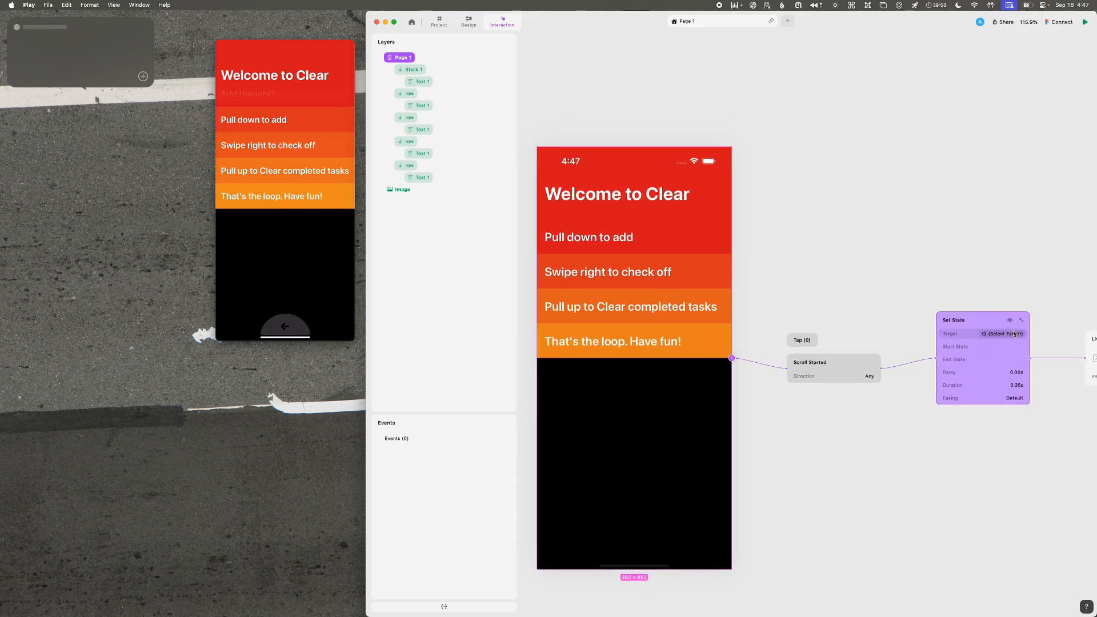
{"action": "left_click", "coordinate": [1000, 335]}
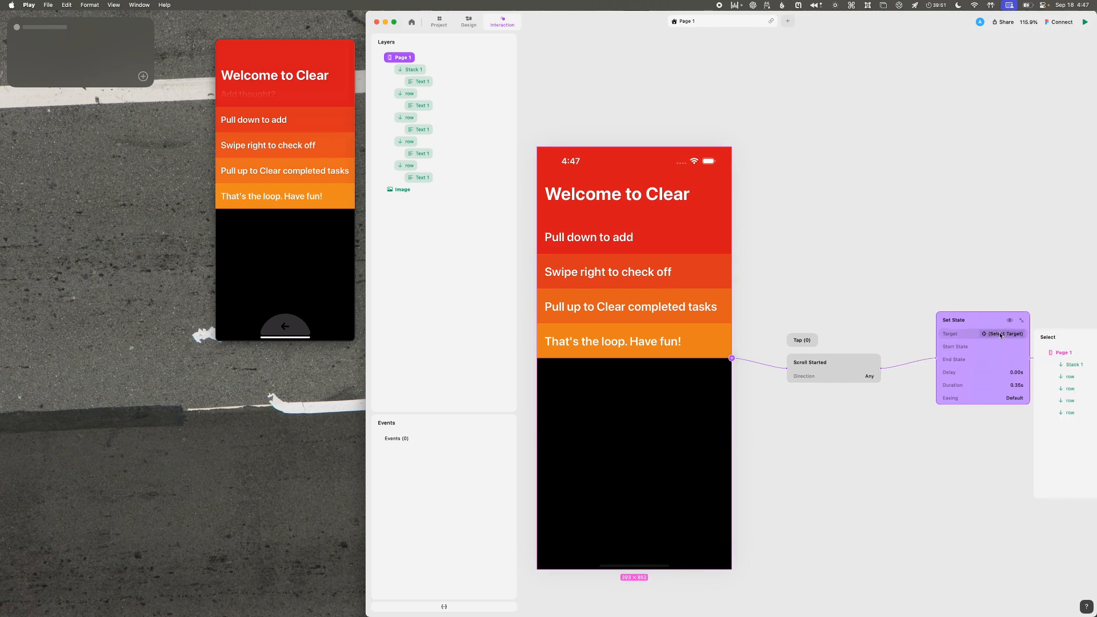
{"action": "scroll", "coordinate": [968, 448], "scroll_direction": "right", "scroll_amount": 3}
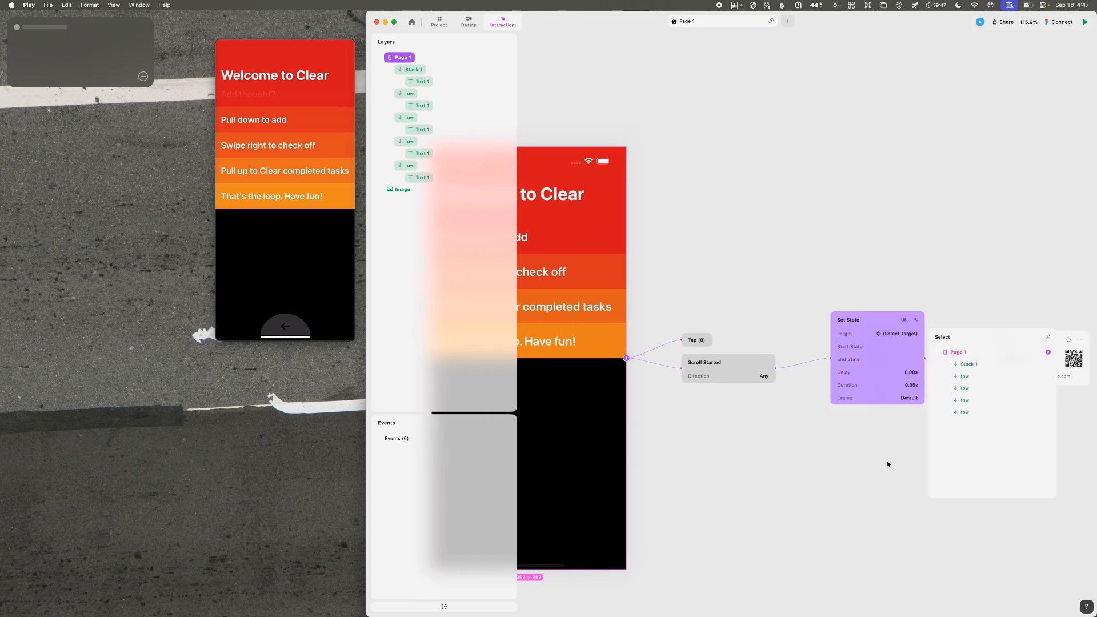
{"action": "scroll", "coordinate": [887, 461], "scroll_direction": "left", "scroll_amount": 2}
{"action": "scroll", "coordinate": [695, 373], "scroll_direction": "left", "scroll_amount": 1}
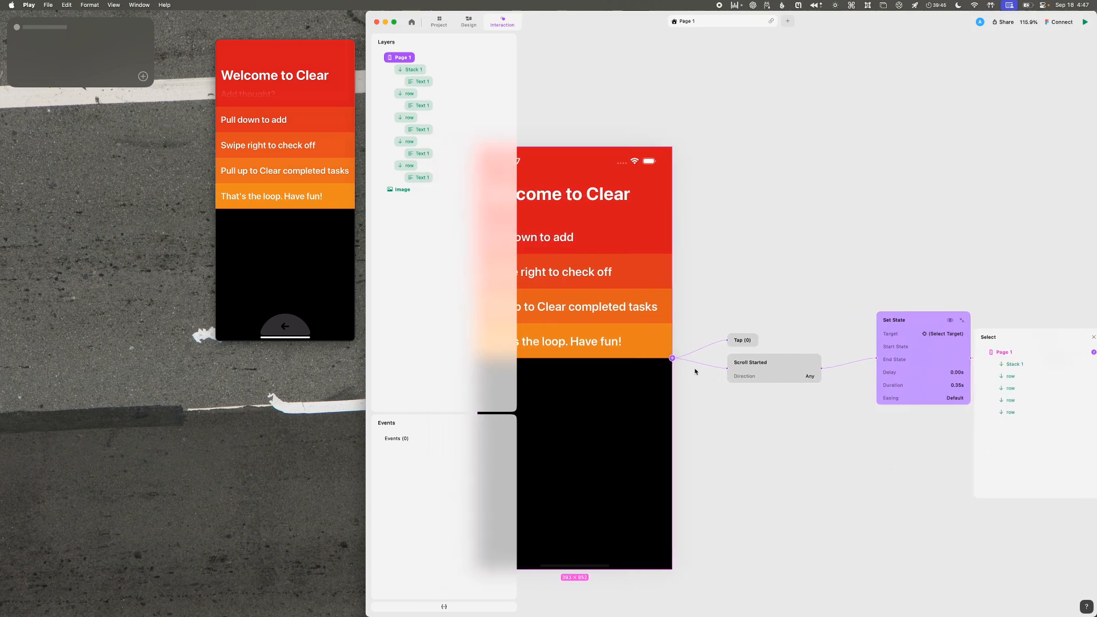
{"action": "scroll", "coordinate": [696, 371], "scroll_direction": "left", "scroll_amount": 3}
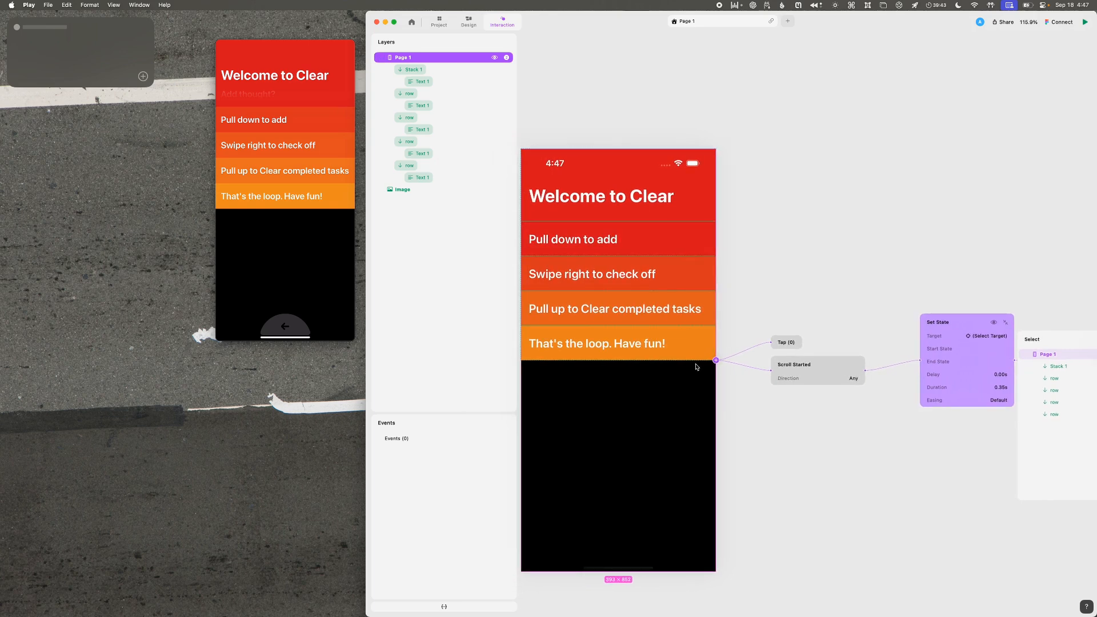
- Return to design mode and look through Page 1's layer options and the styles for a way to define a state
{"action": "left_click", "coordinate": [468, 22]}
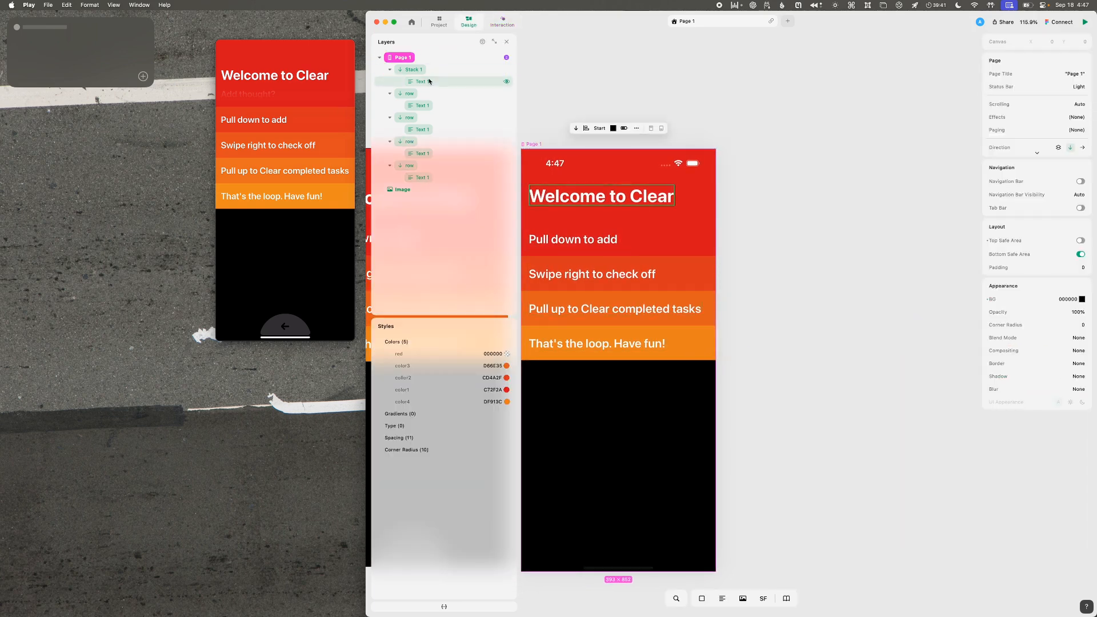
{"action": "right_click", "coordinate": [463, 60]}
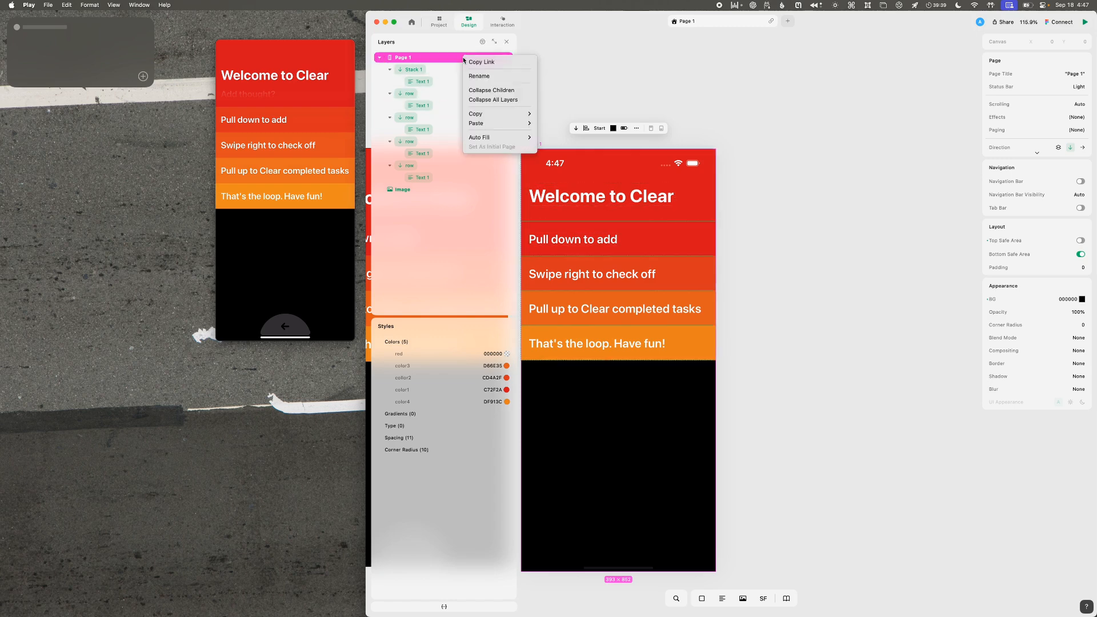
{"action": "left_click", "coordinate": [1062, 515]}
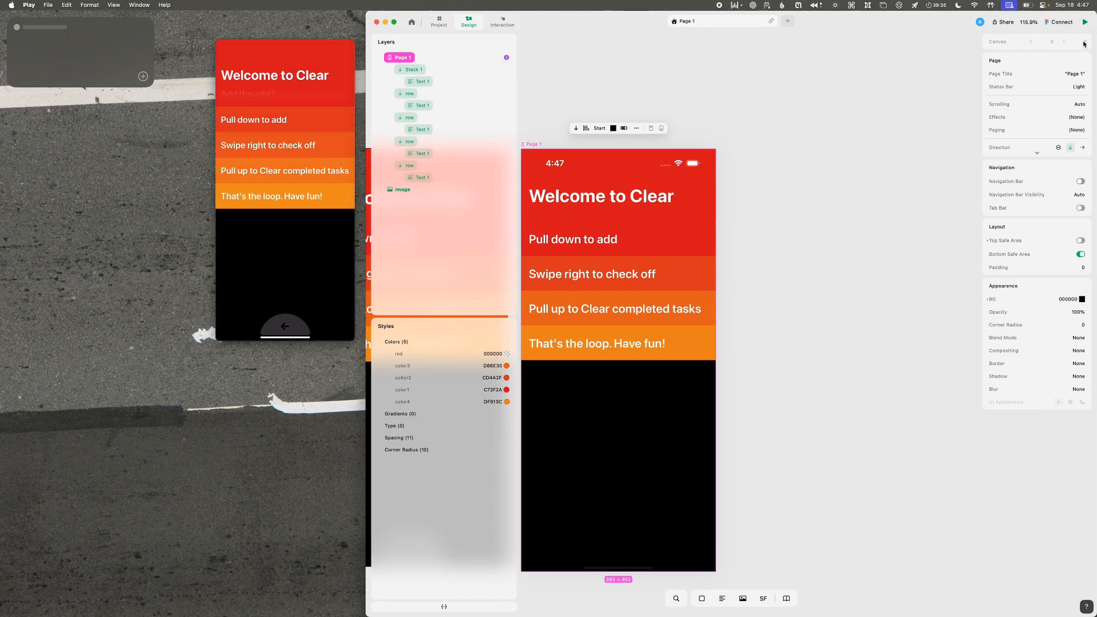
{"action": "scroll", "coordinate": [845, 256], "scroll_direction": "left", "scroll_amount": 2}
{"action": "scroll", "coordinate": [846, 256], "scroll_direction": "down", "scroll_amount": 2}
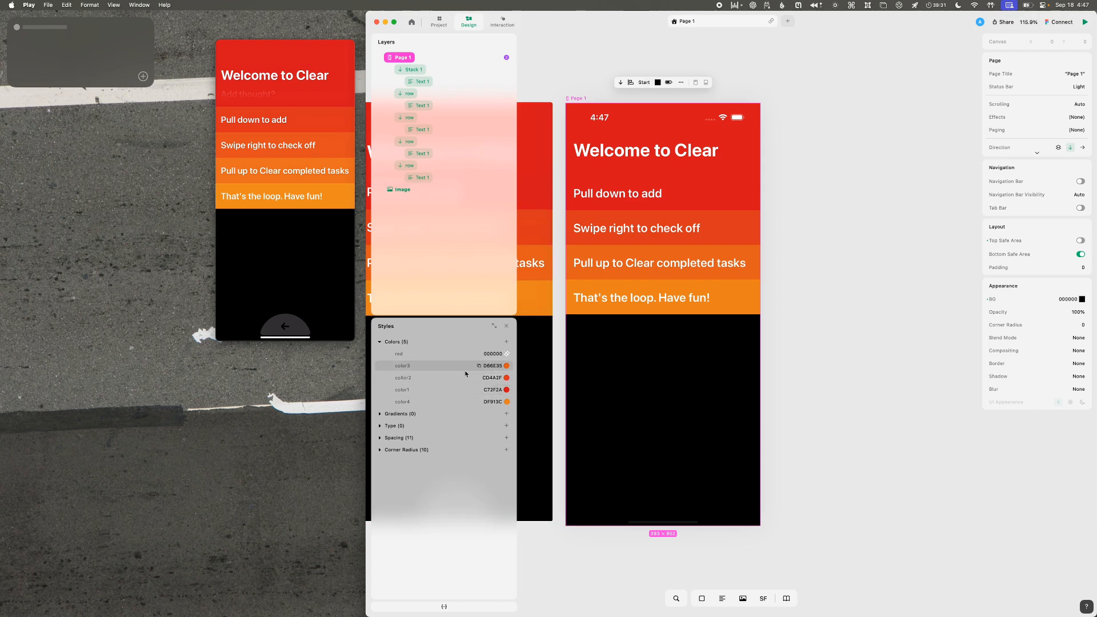
{"action": "left_click", "coordinate": [506, 343]}
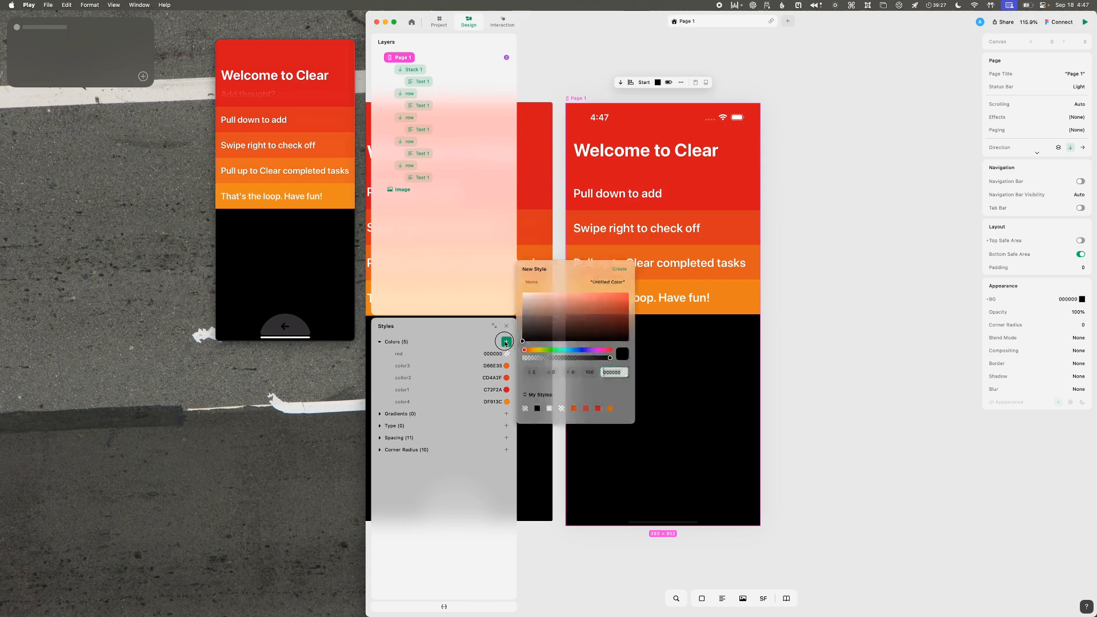
{"action": "key", "text": "Escape"}
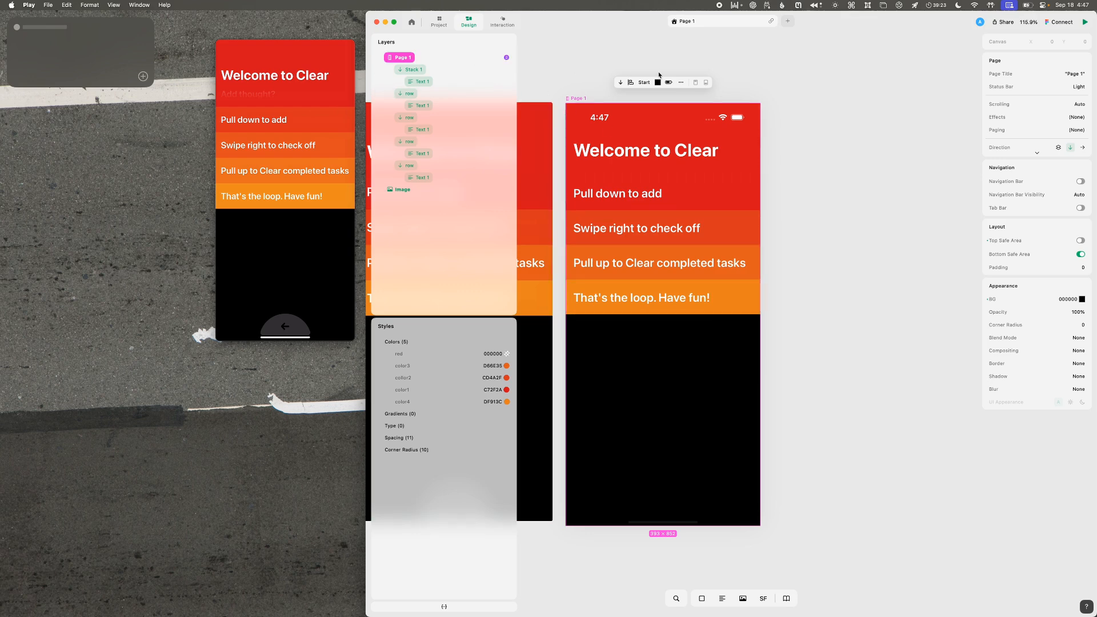
- Check Page 1's extra object options, its existing interactions and its layer options in interaction mode for state settings
{"action": "left_click", "coordinate": [682, 82]}
{"action": "left_click", "coordinate": [683, 84]}
{"action": "left_click", "coordinate": [503, 23]}
{"action": "left_click", "coordinate": [628, 115]}
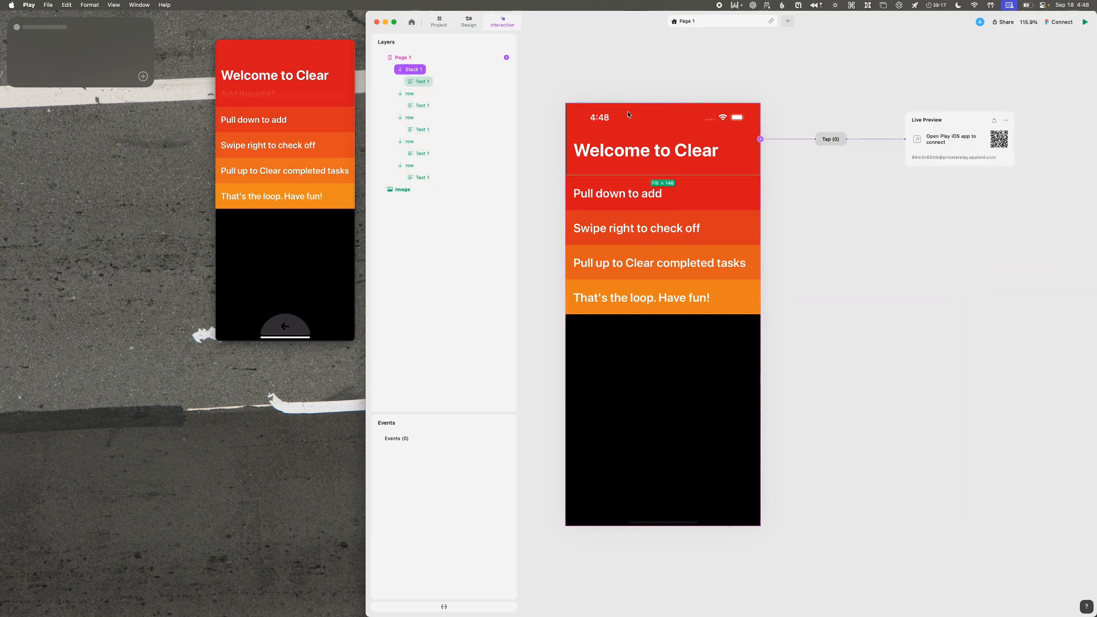
{"action": "left_click", "coordinate": [505, 57]}
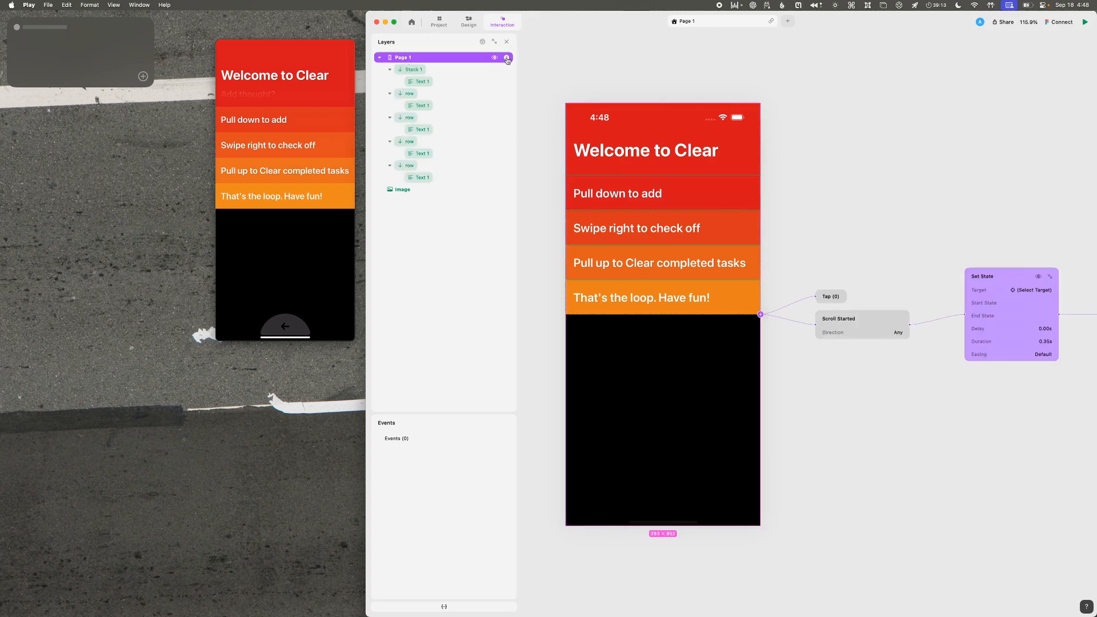
{"action": "right_click", "coordinate": [425, 57]}
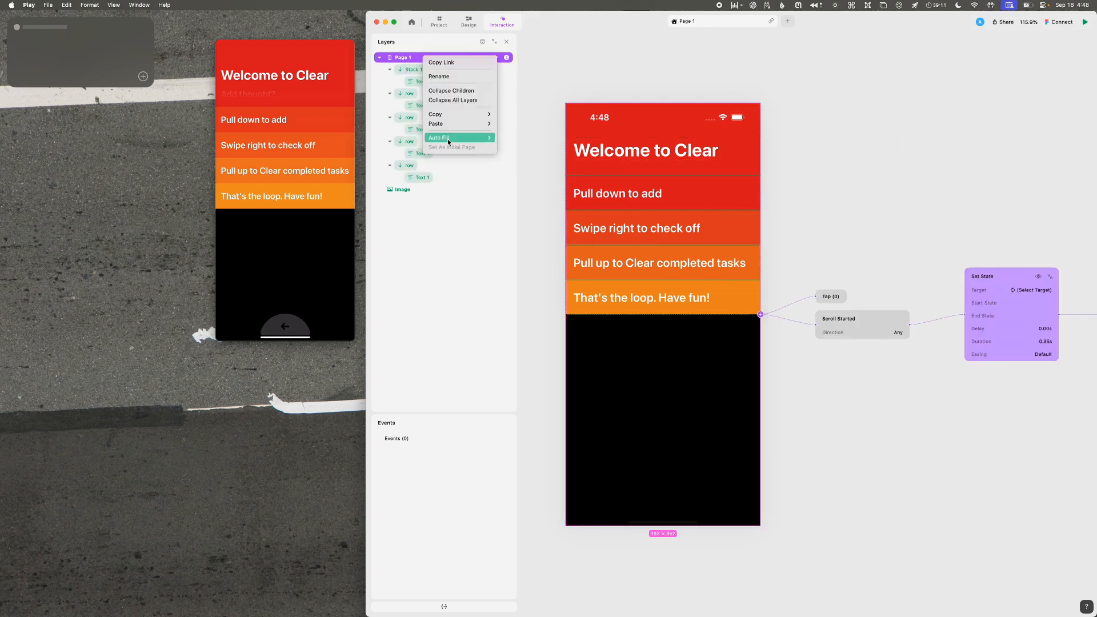
- Back in design mode, expand Page 1's layout properties and search the application's menu commands for "state"
{"action": "left_click", "coordinate": [469, 23]}
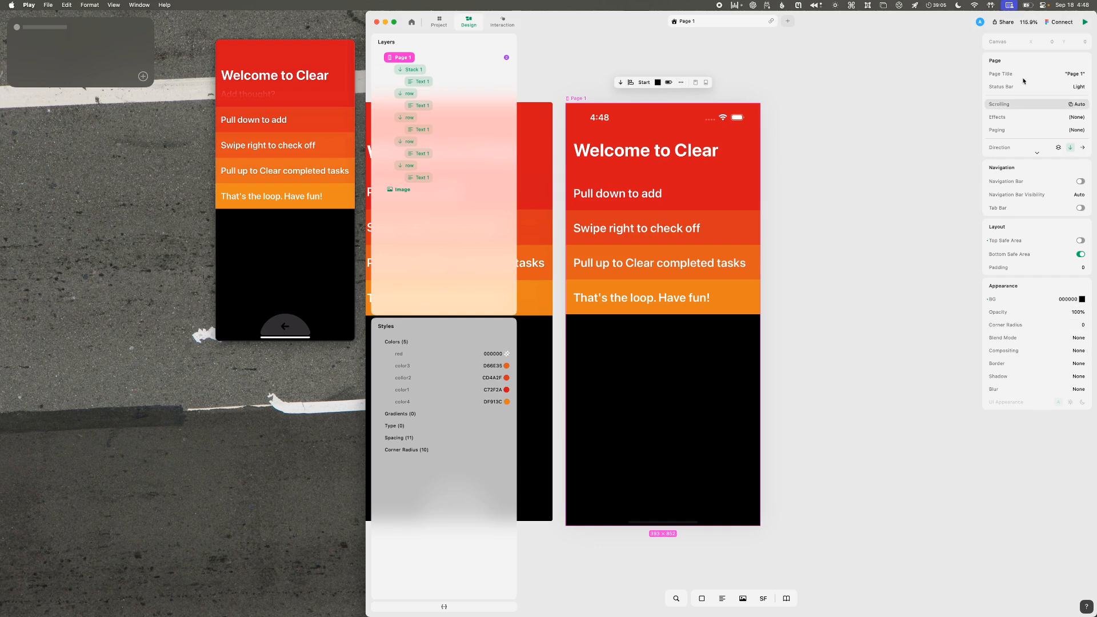
{"action": "left_click", "coordinate": [1039, 154]}
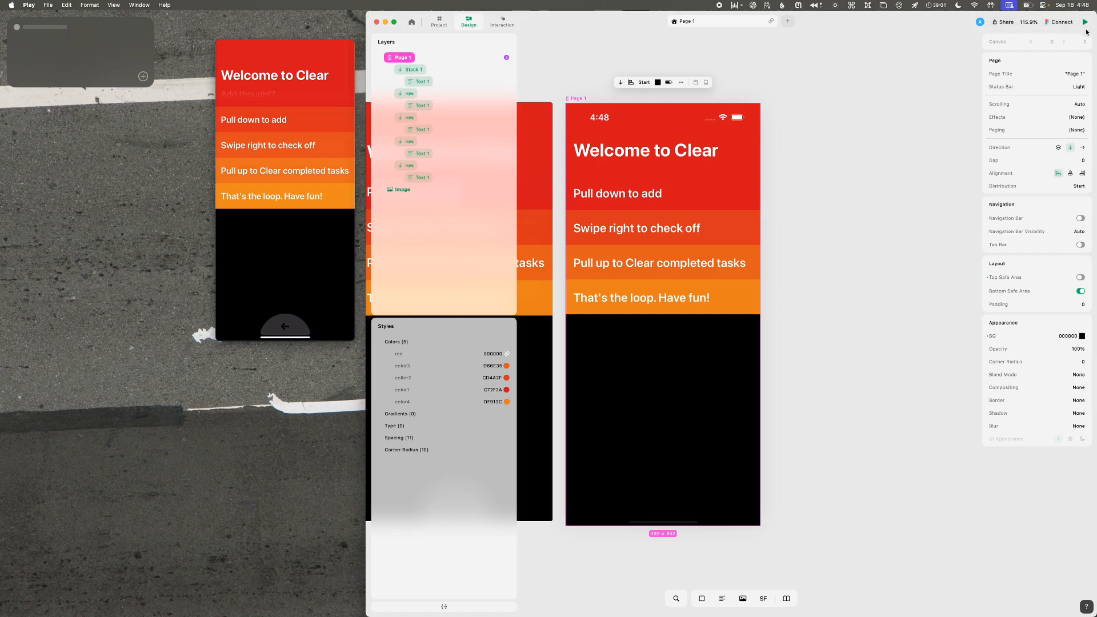
{"action": "key", "text": "alt+space"}
{"action": "type", "text": "m state"}
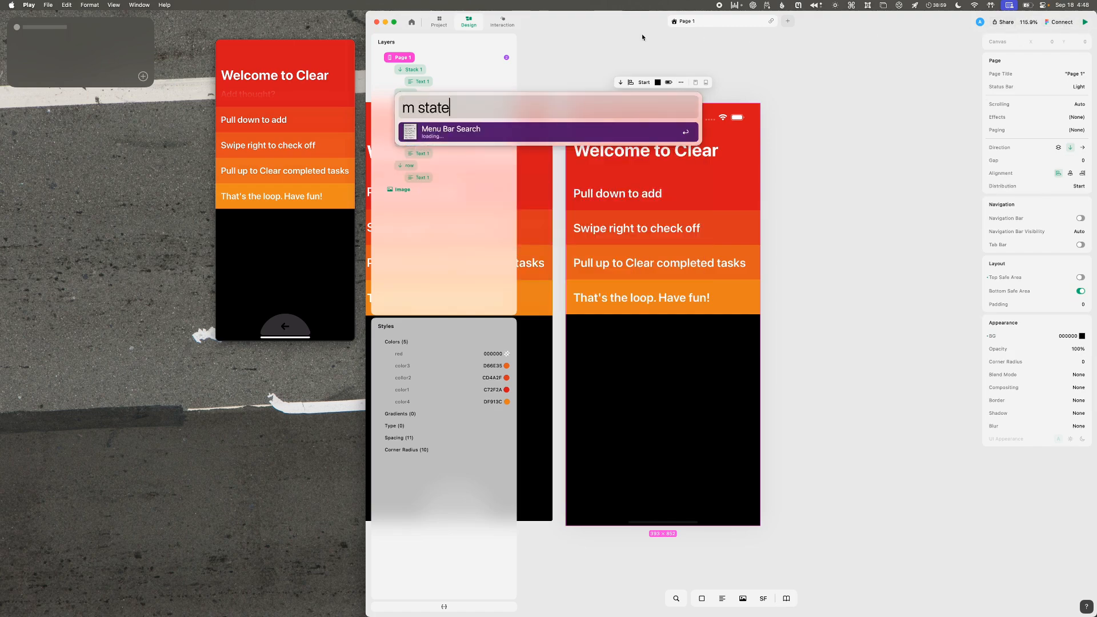
{"action": "key", "text": "Escape"}
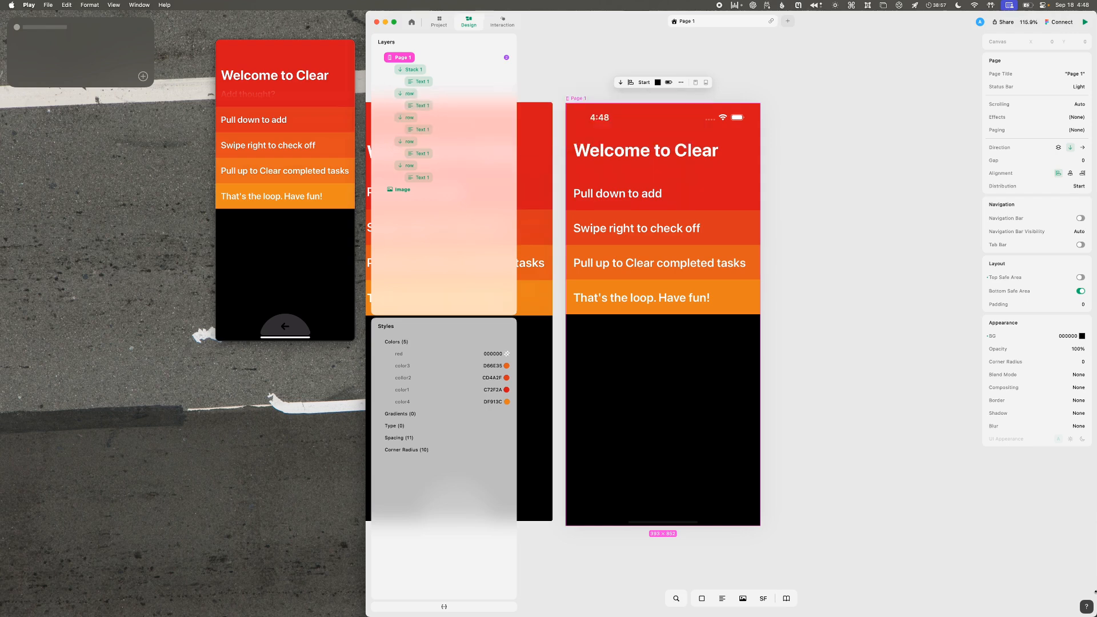
- Open Play's online documentation and search the support site for "state"
{"action": "left_click", "coordinate": [1086, 608]}
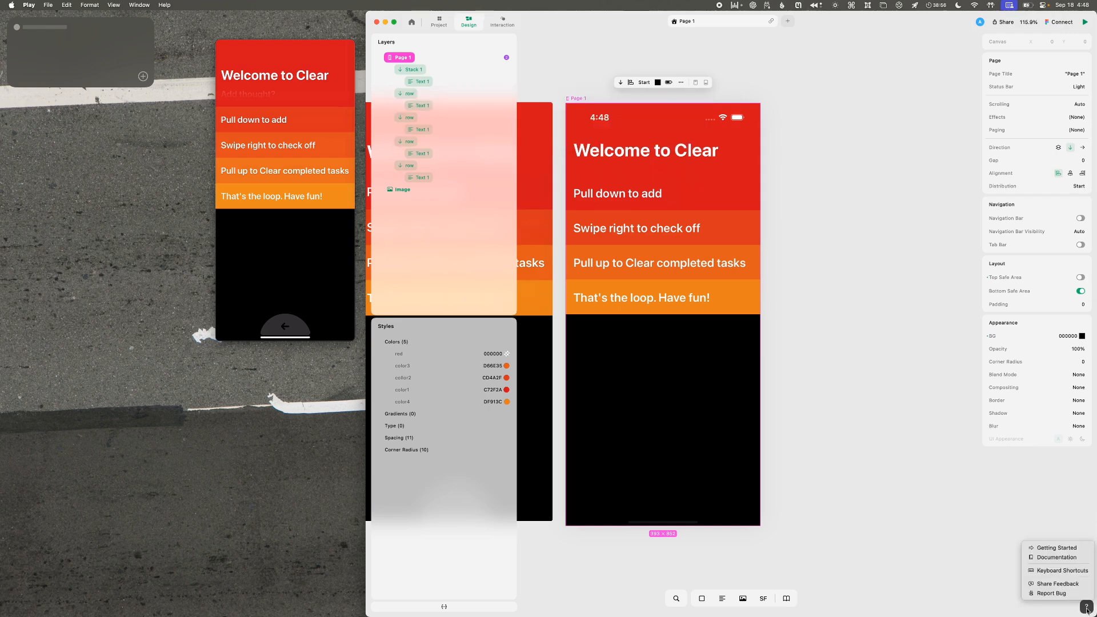
{"action": "left_click", "coordinate": [1057, 557]}
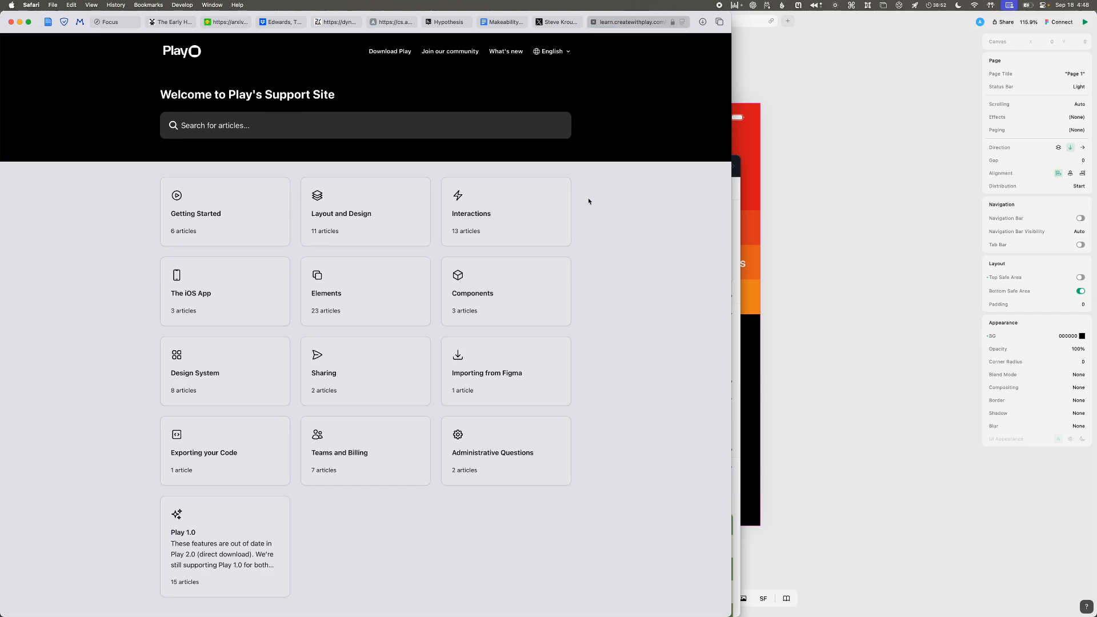
{"action": "left_click", "coordinate": [485, 123]}
{"action": "type", "text": "state"}
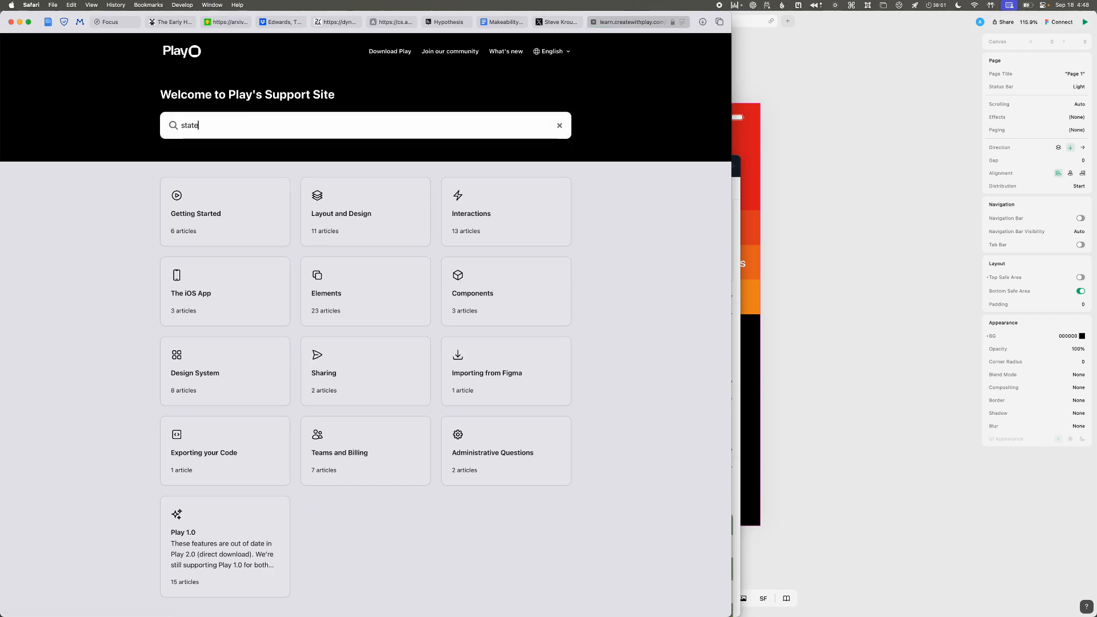
- Place the browser beside the design and read the Component States article's instructions for adding a new state on macOS
{"action": "key", "text": "ctrl+alt+f"}
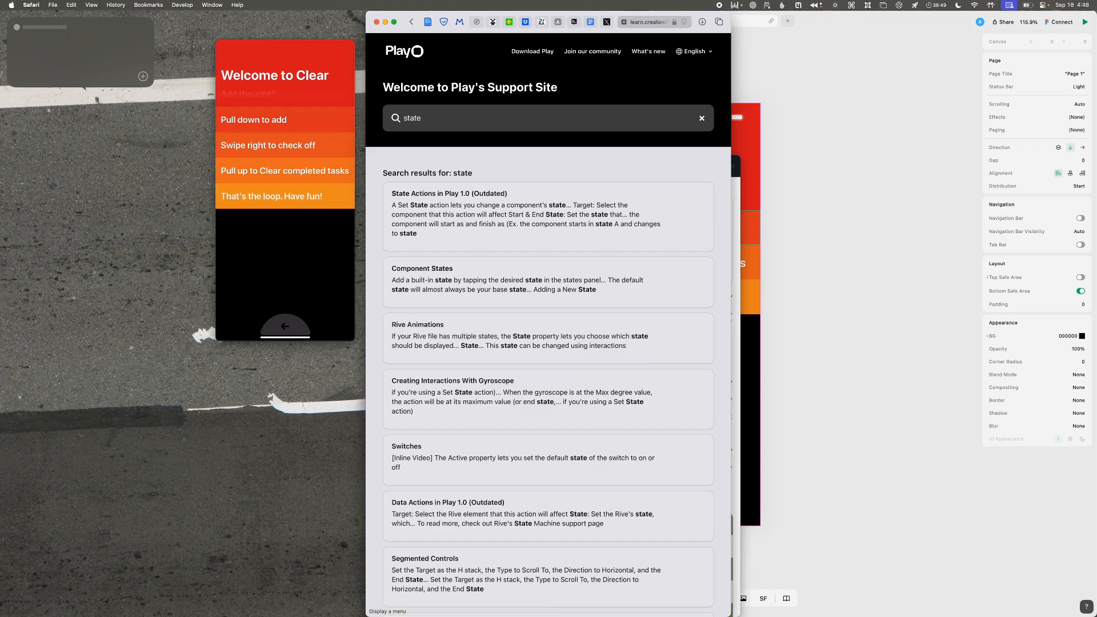
{"action": "key", "text": "ctrl+alt+Left"}
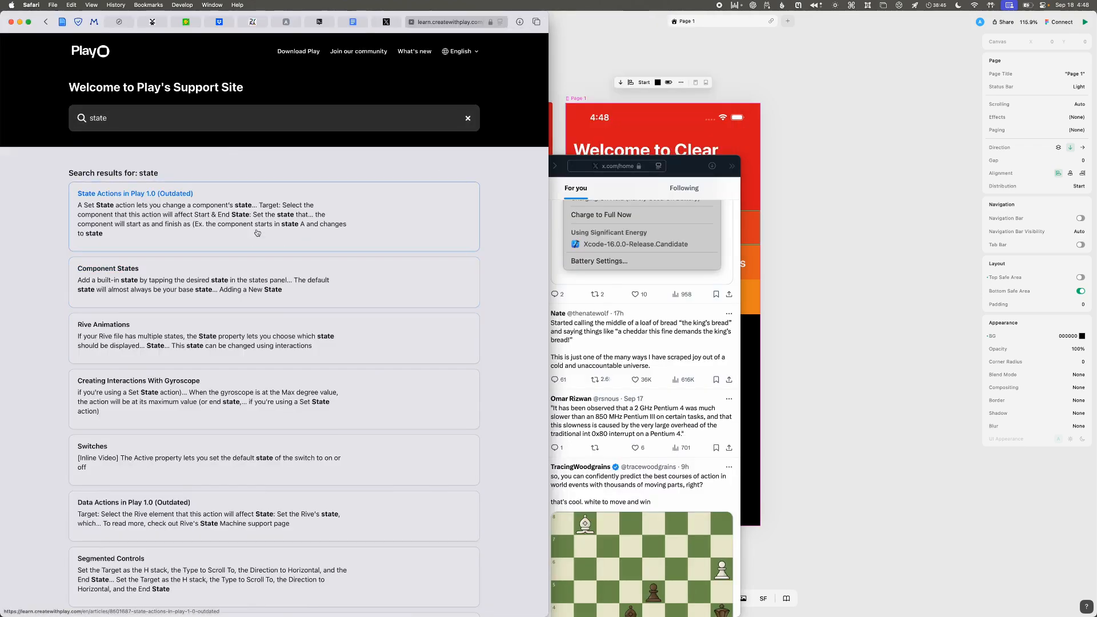
{"action": "left_click", "coordinate": [245, 294]}
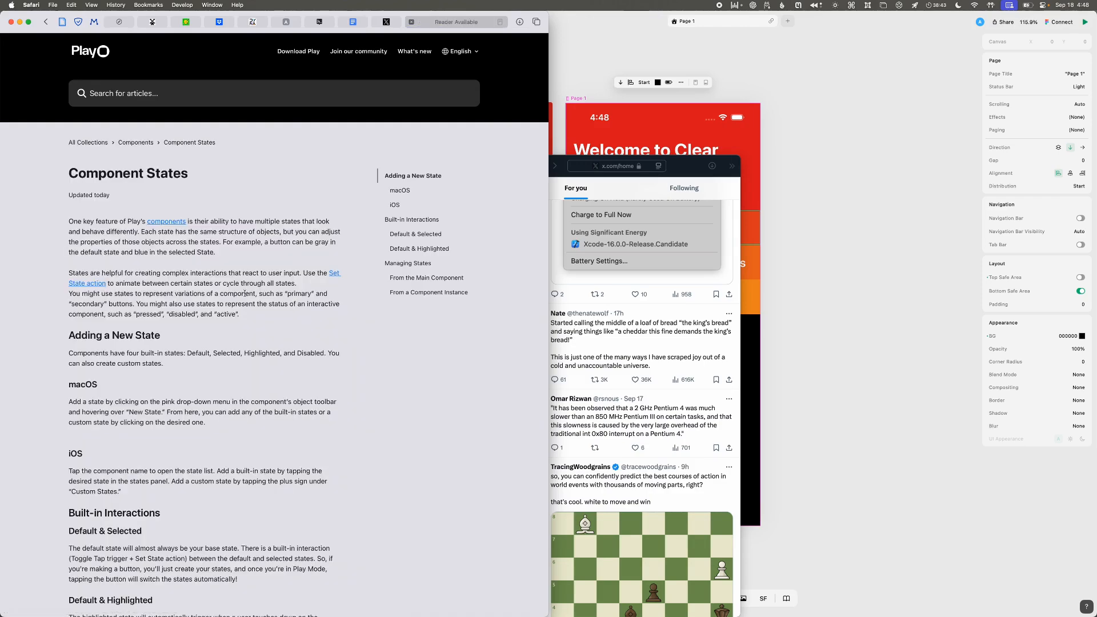
{"action": "scroll", "coordinate": [246, 295], "scroll_direction": "down", "scroll_amount": 3}
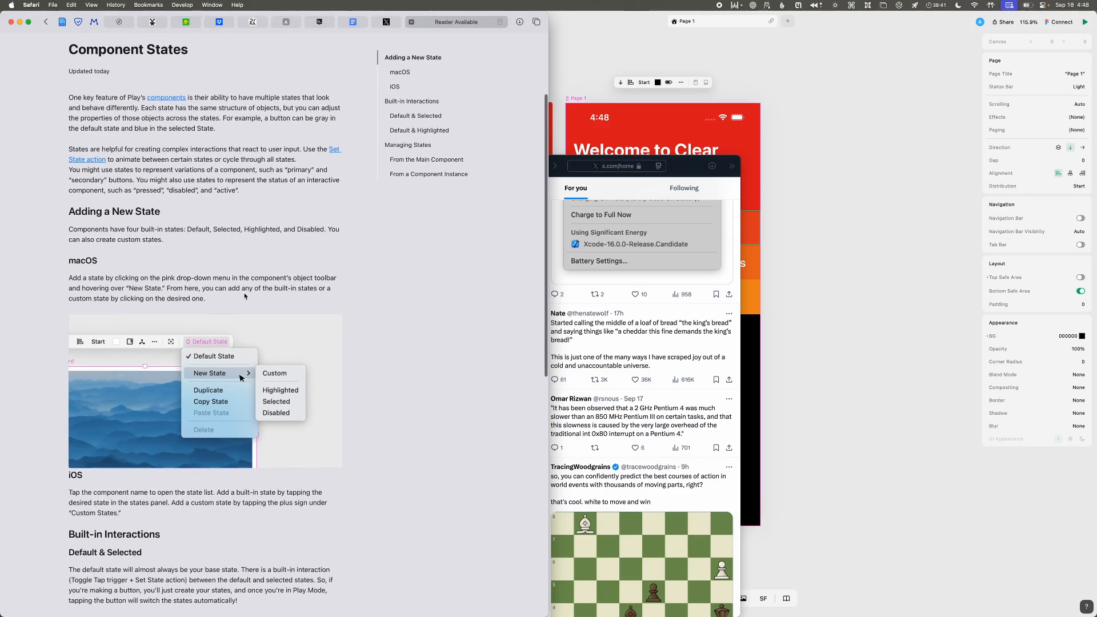
- Return to Play and turn the "Pull down to add" row into a component
{"action": "left_click", "coordinate": [727, 87]}
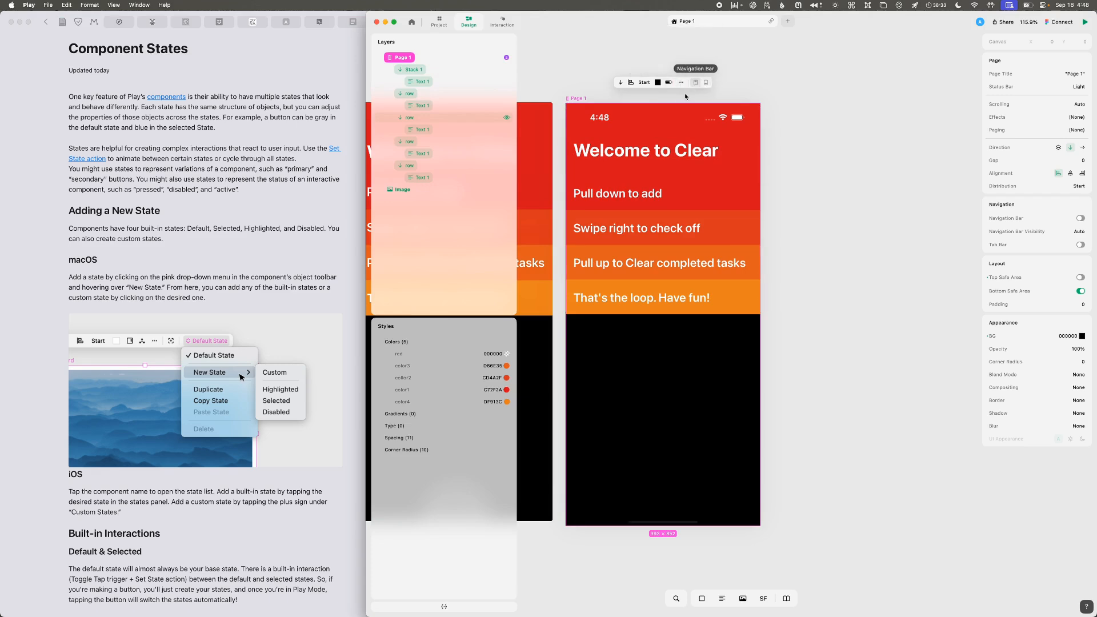
{"action": "left_click", "coordinate": [419, 94]}
{"action": "right_click", "coordinate": [424, 93]}
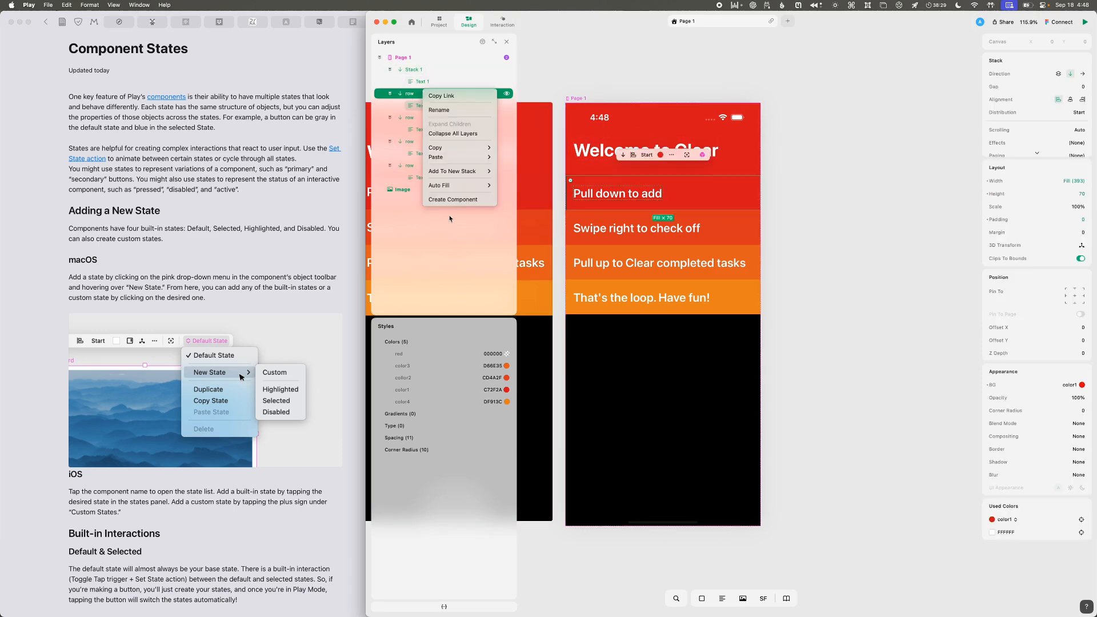
{"action": "left_click", "coordinate": [456, 201]}
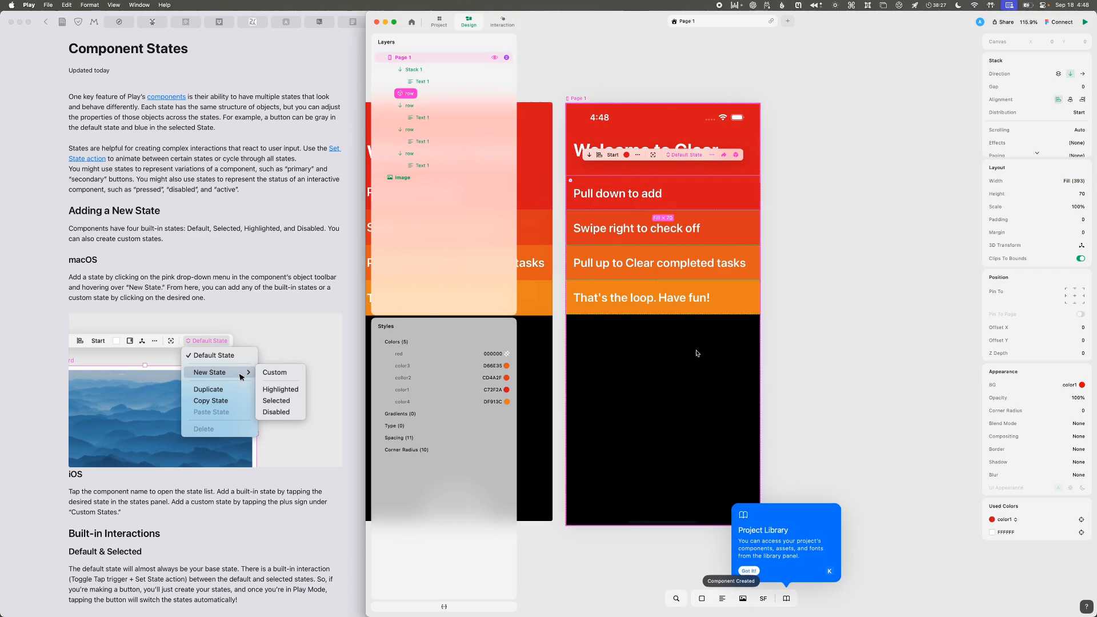
- Check the project library and the state options of the "Pull down to add" row component
{"action": "left_click", "coordinate": [786, 599]}
{"action": "left_click_drag", "start_coordinate": [583, 415], "coordinate": [531, 143]}
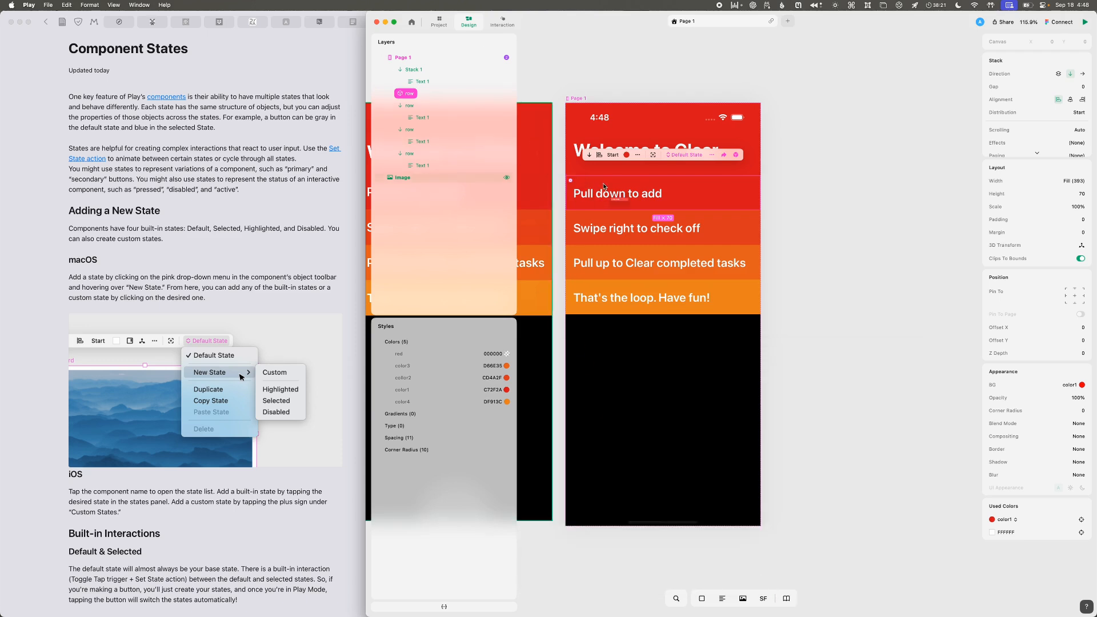
{"action": "left_click_drag", "start_coordinate": [604, 186], "coordinate": [870, 177]}
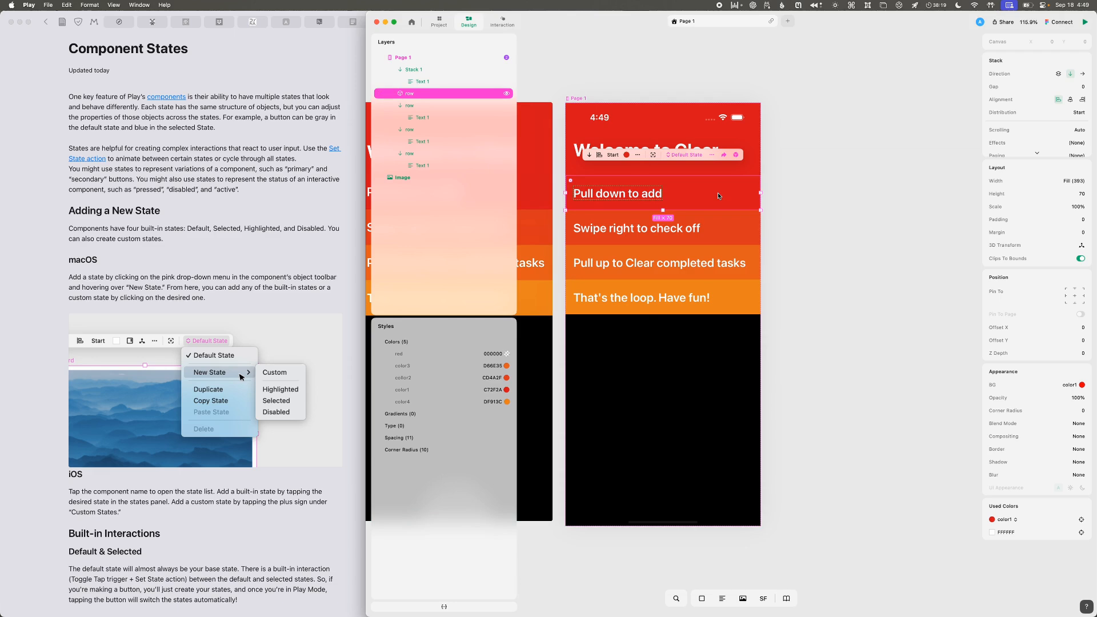
{"action": "left_click", "coordinate": [694, 155]}
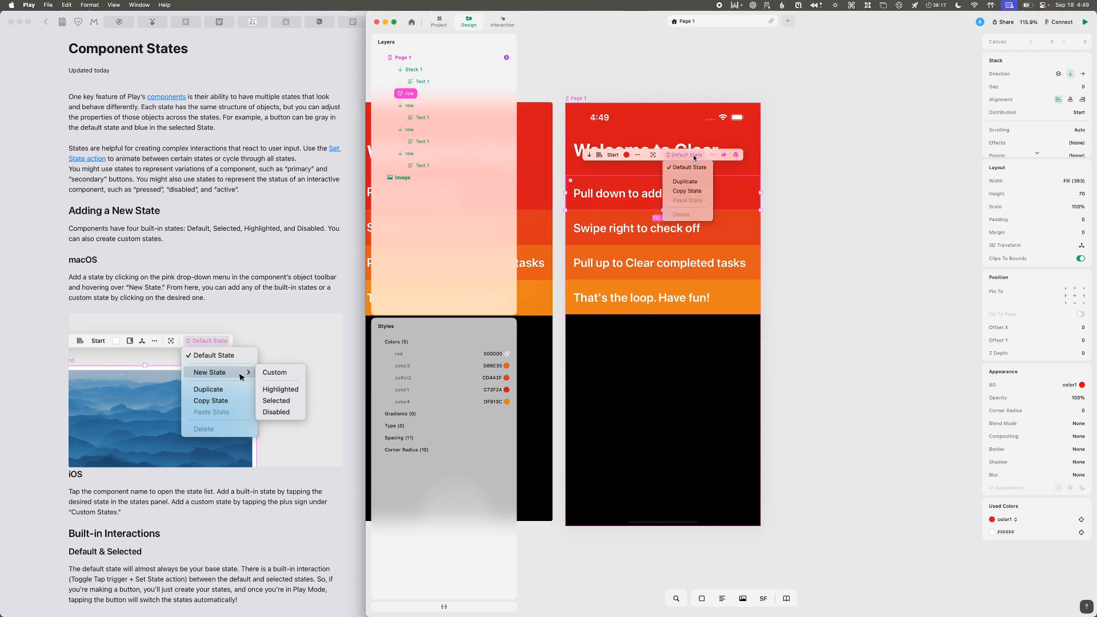
{"action": "left_click", "coordinate": [694, 156]}
{"action": "left_click", "coordinate": [694, 156]}
{"action": "left_click", "coordinate": [694, 157]}
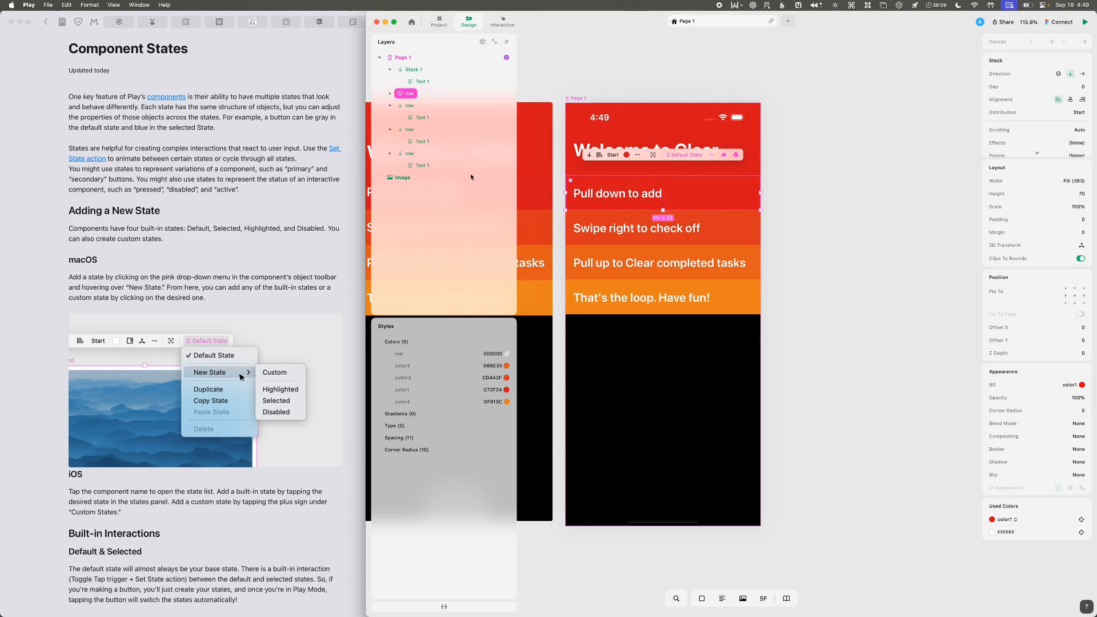
{"action": "left_click", "coordinate": [415, 105]}
{"action": "right_click", "coordinate": [415, 105]}
{"action": "key", "text": "Escape"}
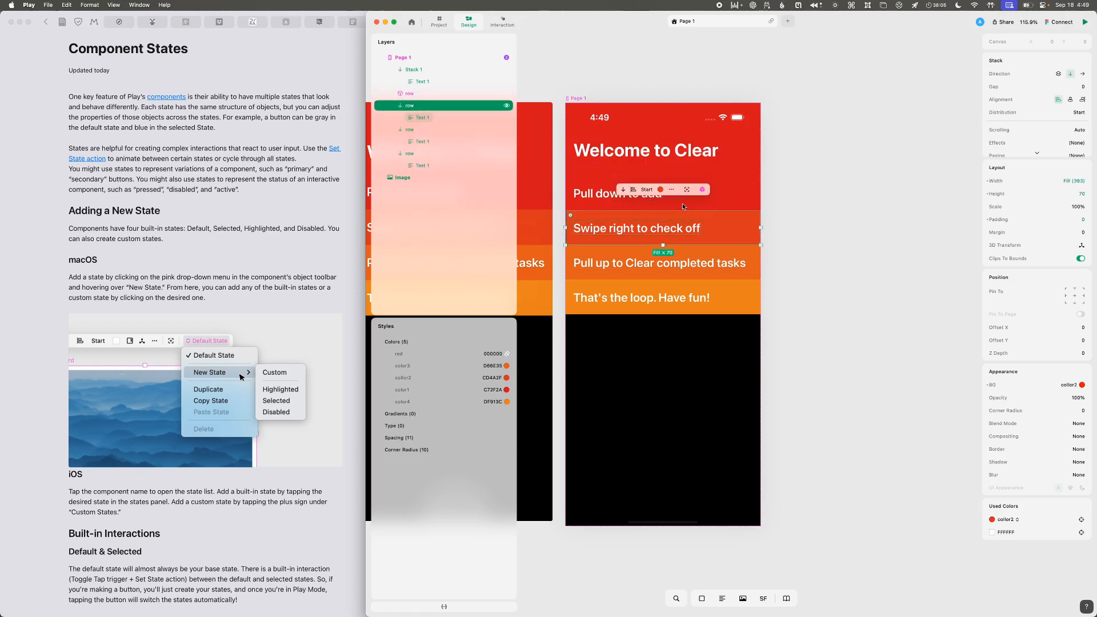
{"action": "right_click", "coordinate": [409, 106]}
- Duplicate the "Pull down to add" row component directly below the original
{"action": "left_click", "coordinate": [407, 93]}
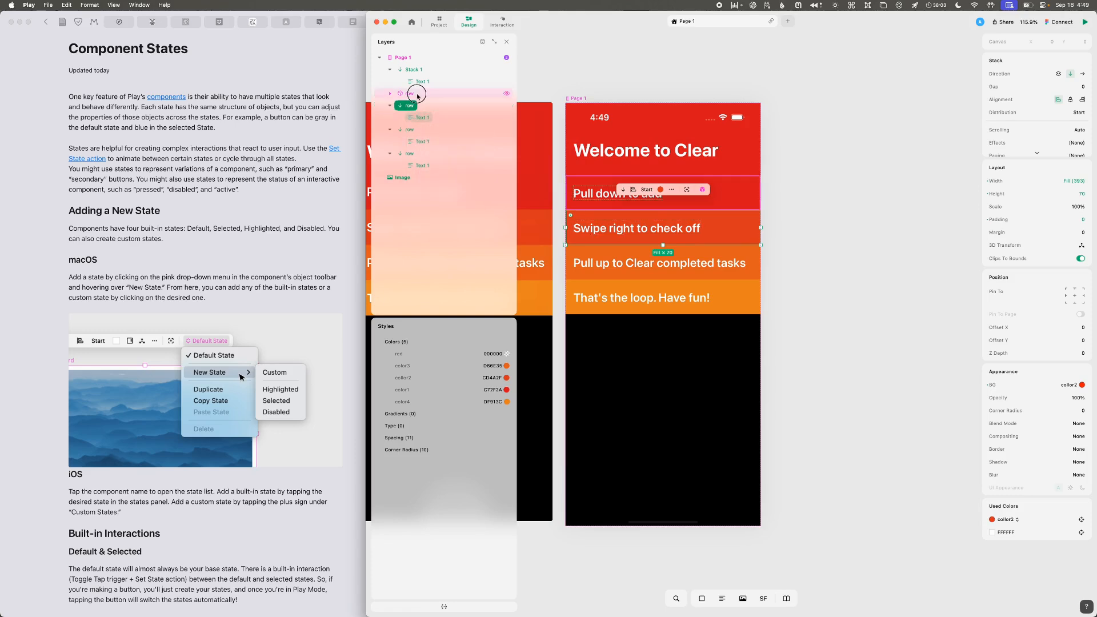
{"action": "left_click", "coordinate": [405, 105]}
{"action": "left_click", "coordinate": [411, 95]}
{"action": "key", "text": "super+d"}
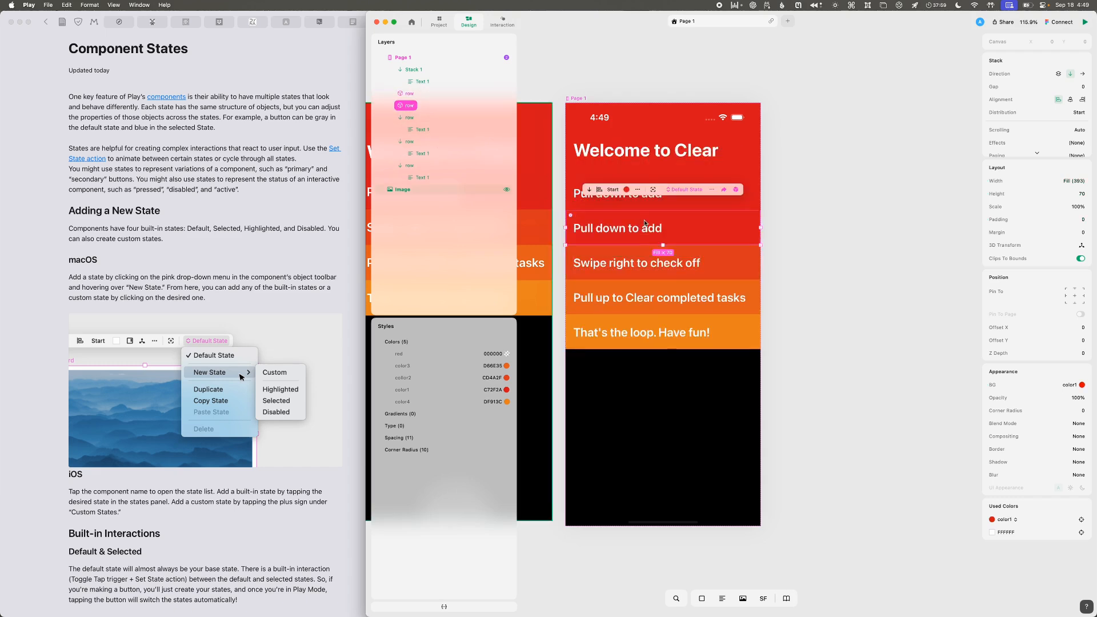
- Set the background of the duplicated "Pull down to add" row to color2
{"action": "left_click", "coordinate": [679, 190]}
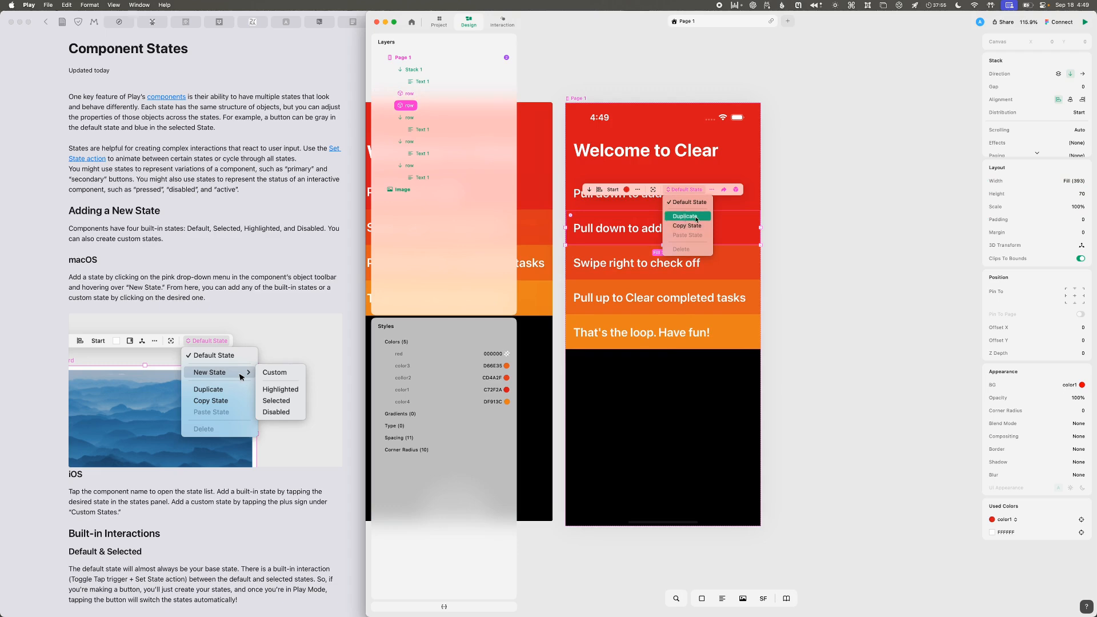
{"action": "left_click", "coordinate": [685, 225]}
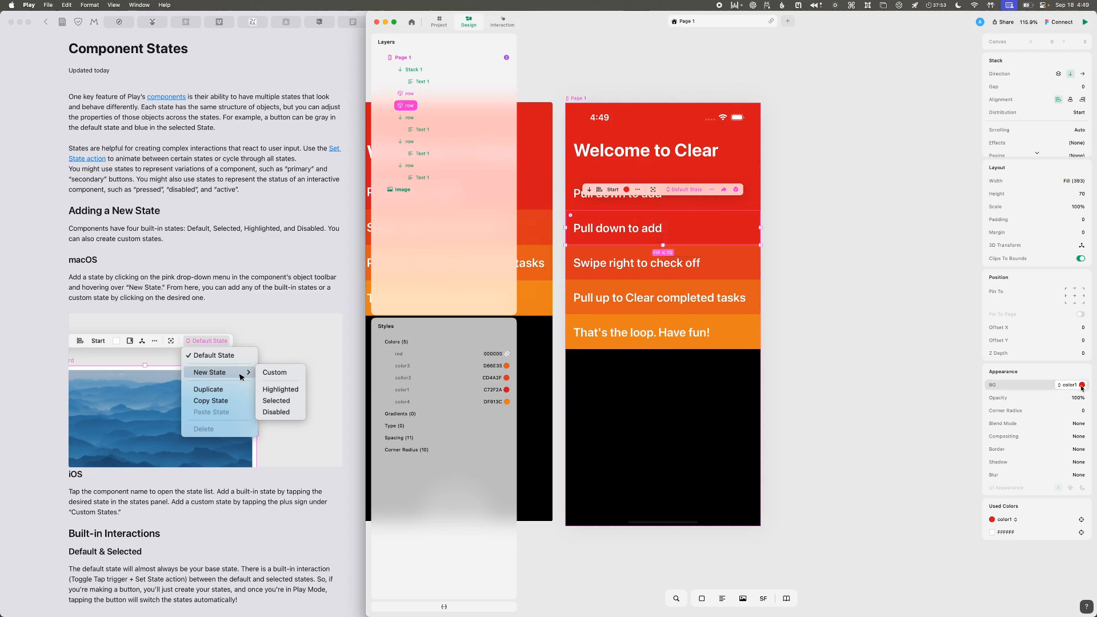
{"action": "mouse_move", "coordinate": [1044, 387]}
{"action": "left_mouse_down"}
{"action": "mouse_move", "coordinate": [1058, 385]}
{"action": "mouse_move", "coordinate": [1001, 383]}
{"action": "mouse_move", "coordinate": [1028, 382]}
{"action": "left_mouse_up"}
{"action": "double_click", "coordinate": [403, 379]}
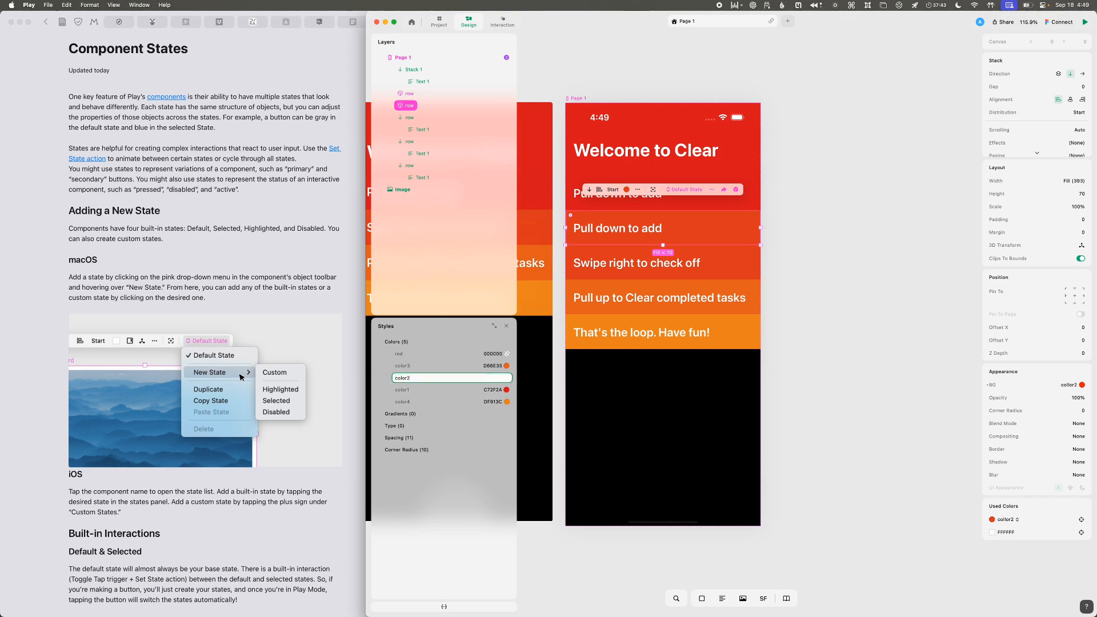
{"action": "key", "text": "Return"}
- Duplicate the Default State of the second "Pull down to add" row component
{"action": "left_click", "coordinate": [701, 190]}
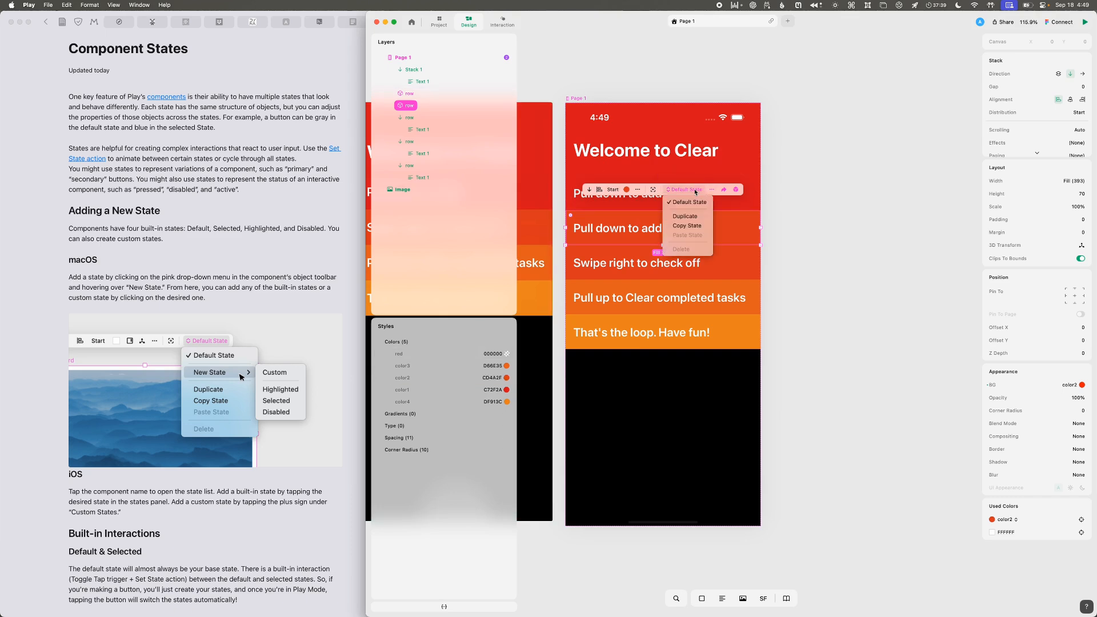
{"action": "left_click", "coordinate": [712, 190]}
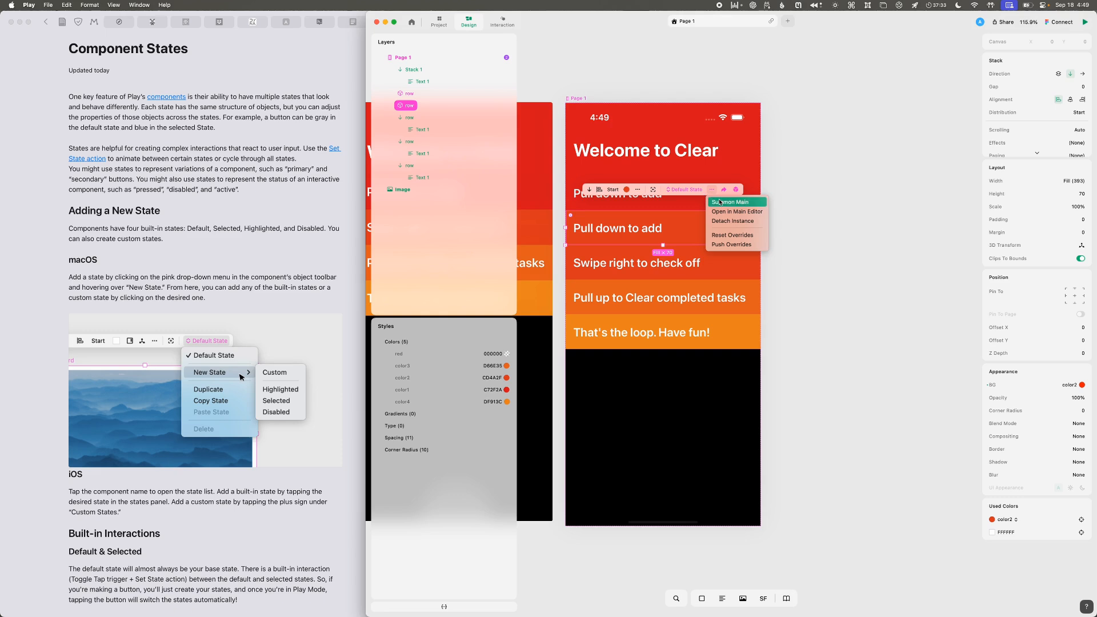
{"action": "left_click", "coordinate": [685, 190]}
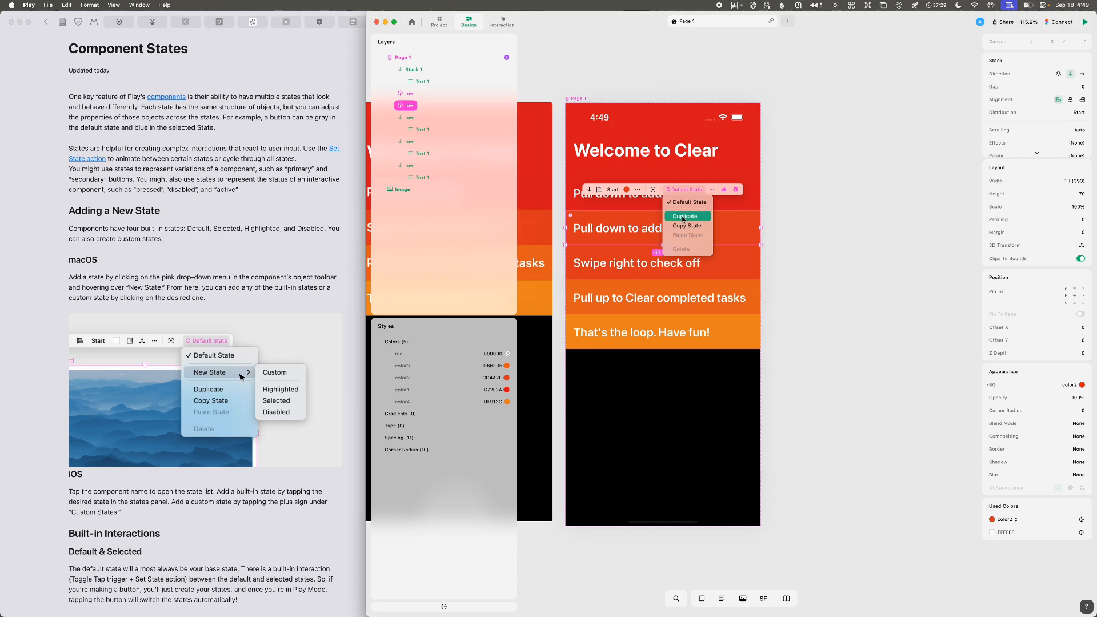
{"action": "left_click", "coordinate": [683, 216]}
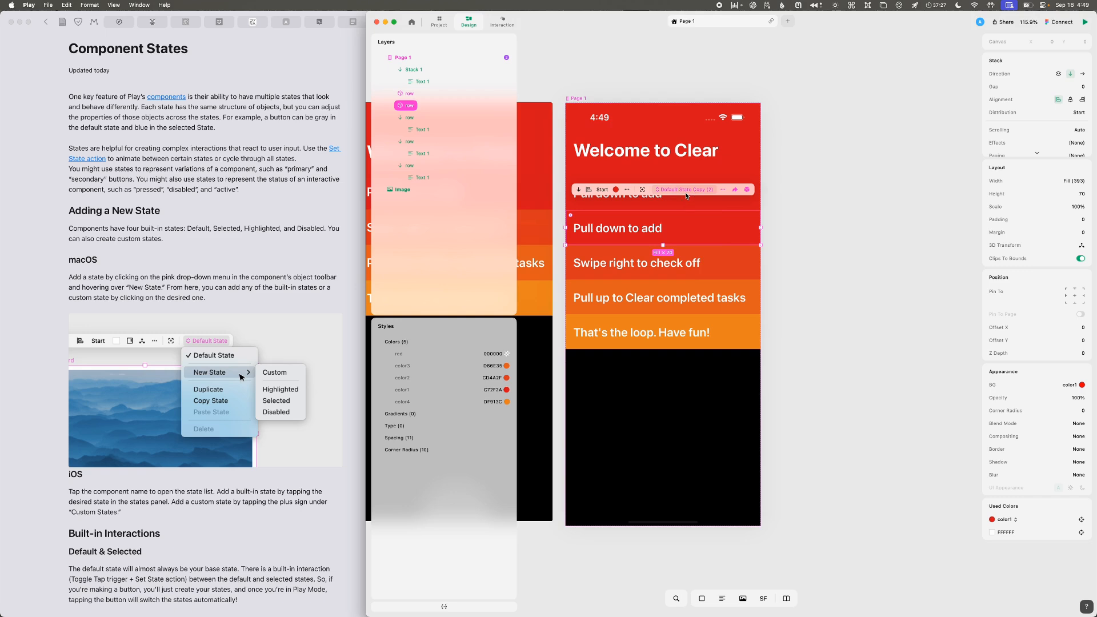
{"action": "left_click", "coordinate": [687, 194]}
{"action": "left_click", "coordinate": [687, 194]}
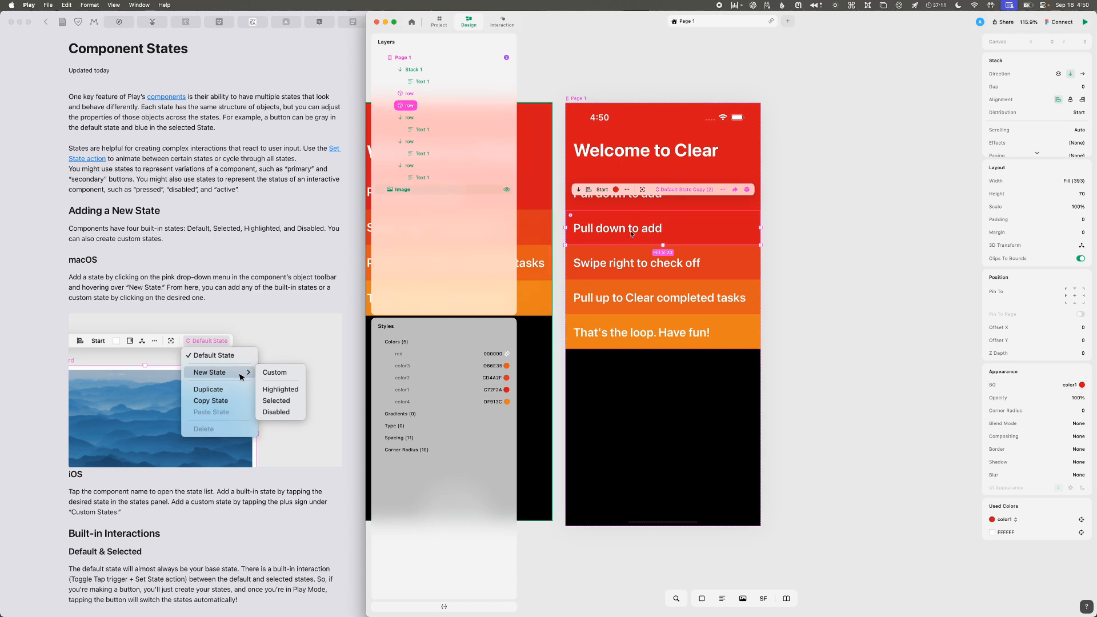
- Set the second row's Default State Copy background to color2, and compare it with its Default State
{"action": "left_click", "coordinate": [617, 190]}
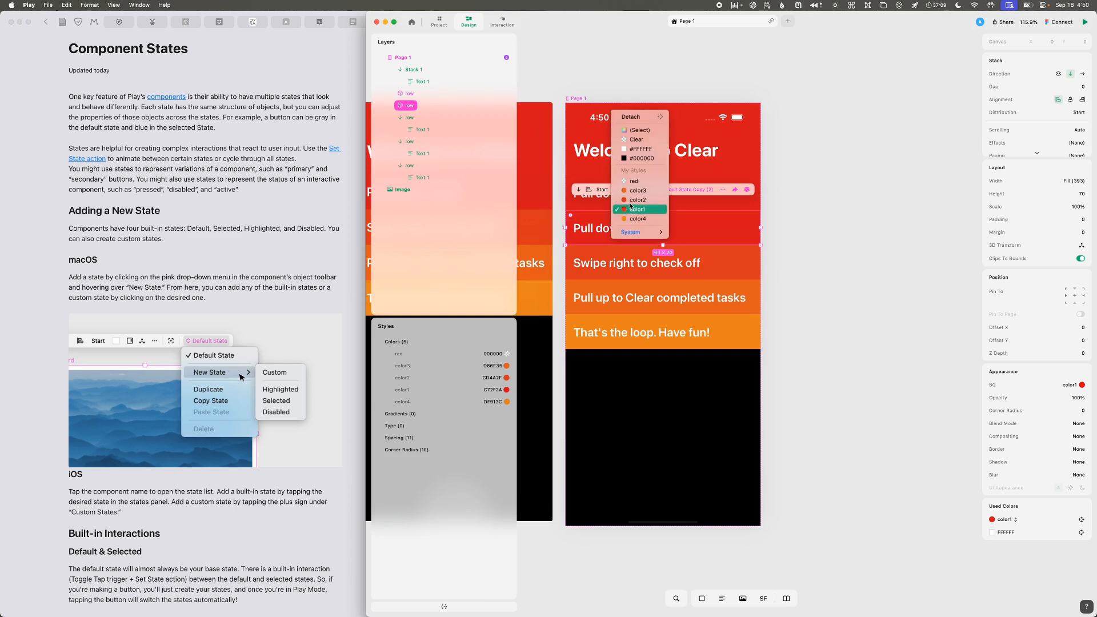
{"action": "left_click", "coordinate": [626, 200]}
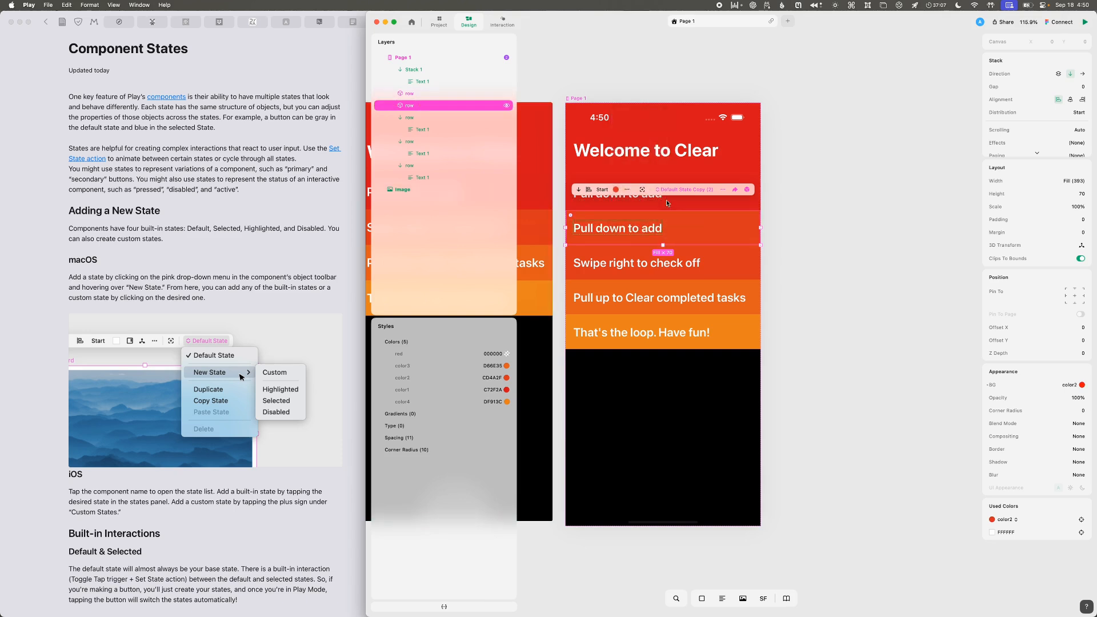
{"action": "left_click", "coordinate": [689, 190]}
{"action": "left_click", "coordinate": [691, 201]}
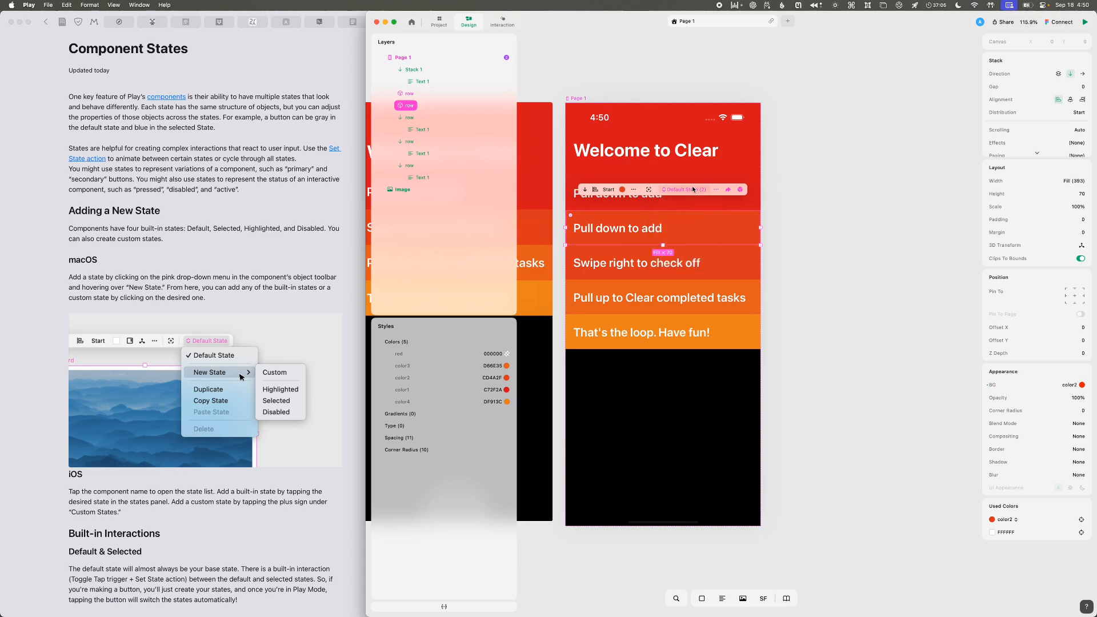
{"action": "left_click", "coordinate": [689, 190]}
{"action": "left_click", "coordinate": [683, 212]}
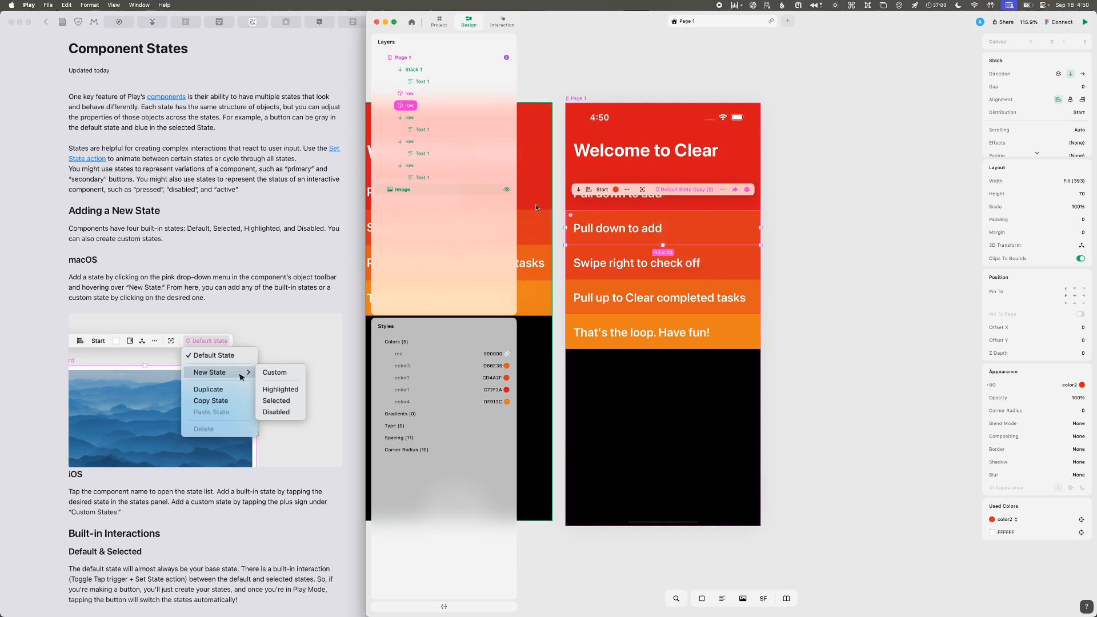
- Read the article's Managing States section and summon the row's main component onto the canvas
{"action": "scroll", "coordinate": [135, 306], "scroll_direction": "down", "scroll_amount": 5}
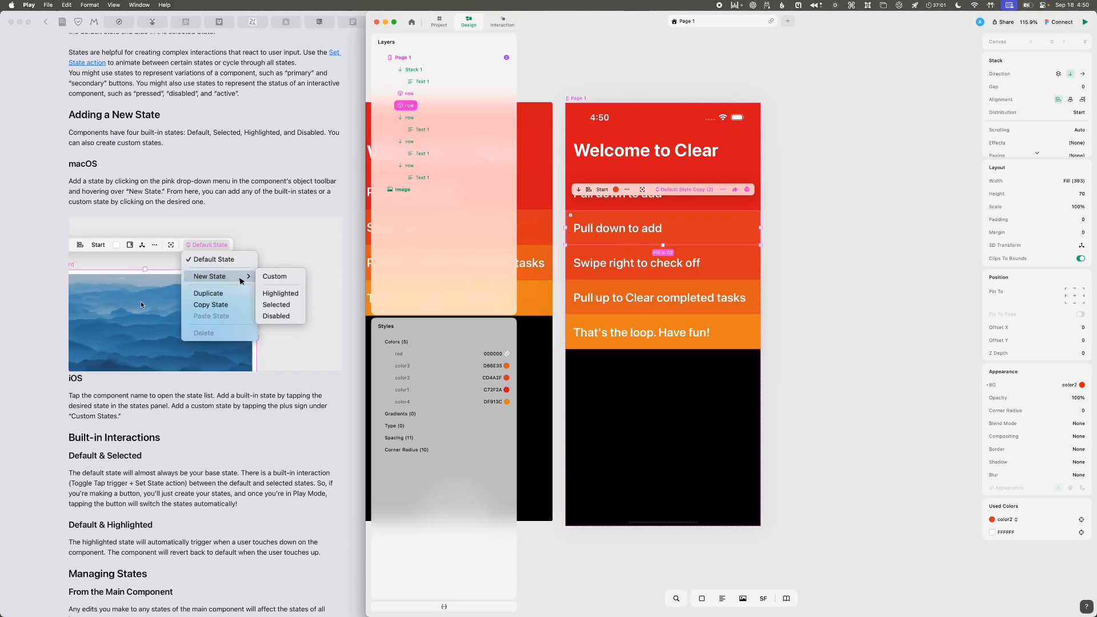
{"action": "scroll", "coordinate": [142, 306], "scroll_direction": "up", "scroll_amount": 1}
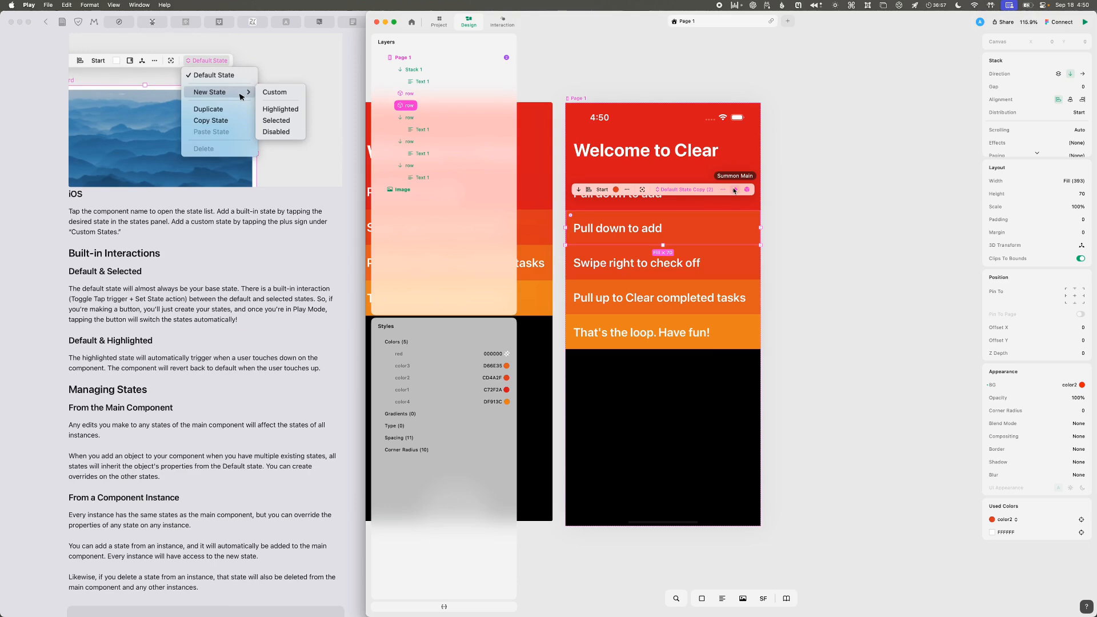
{"action": "left_click", "coordinate": [735, 191]}
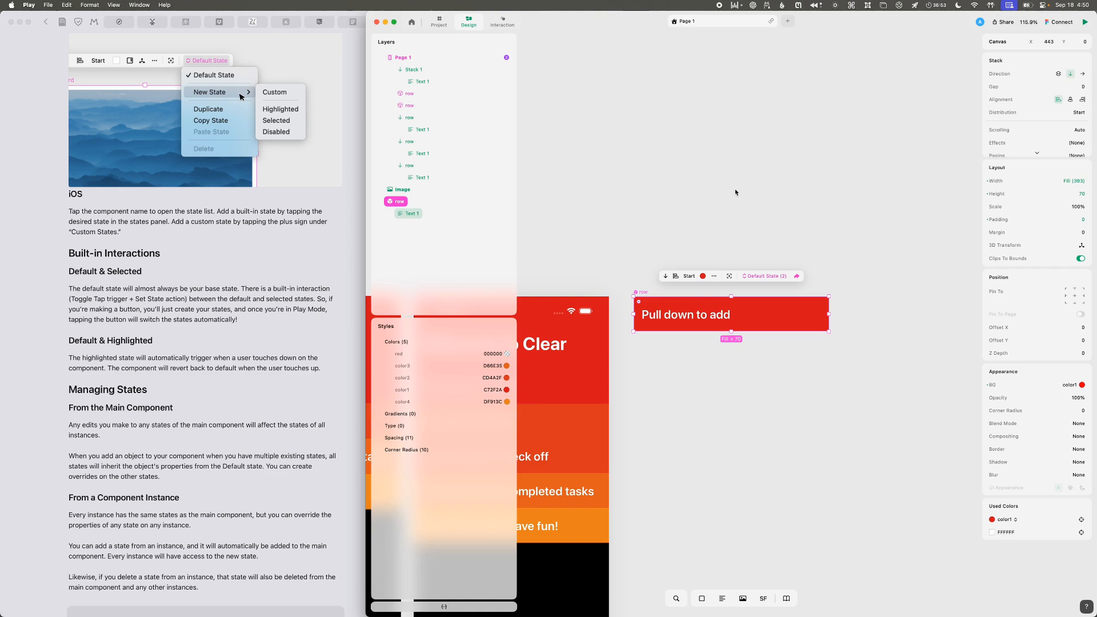
- Compare the Default State and Default State Copy of the main row component
{"action": "left_click", "coordinate": [764, 276]}
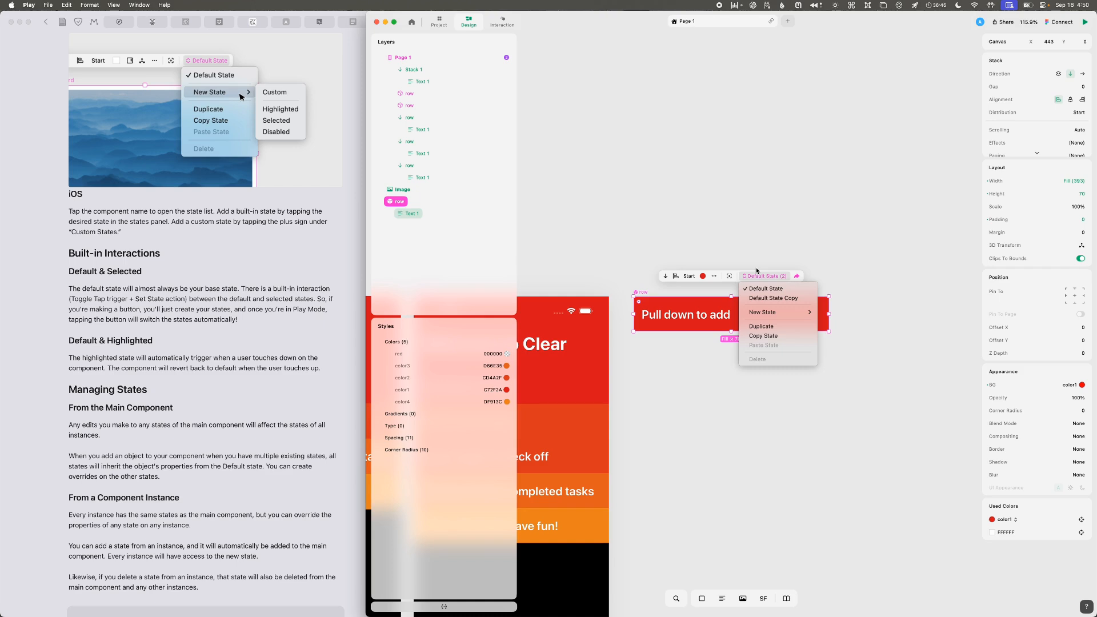
{"action": "left_click", "coordinate": [757, 272]}
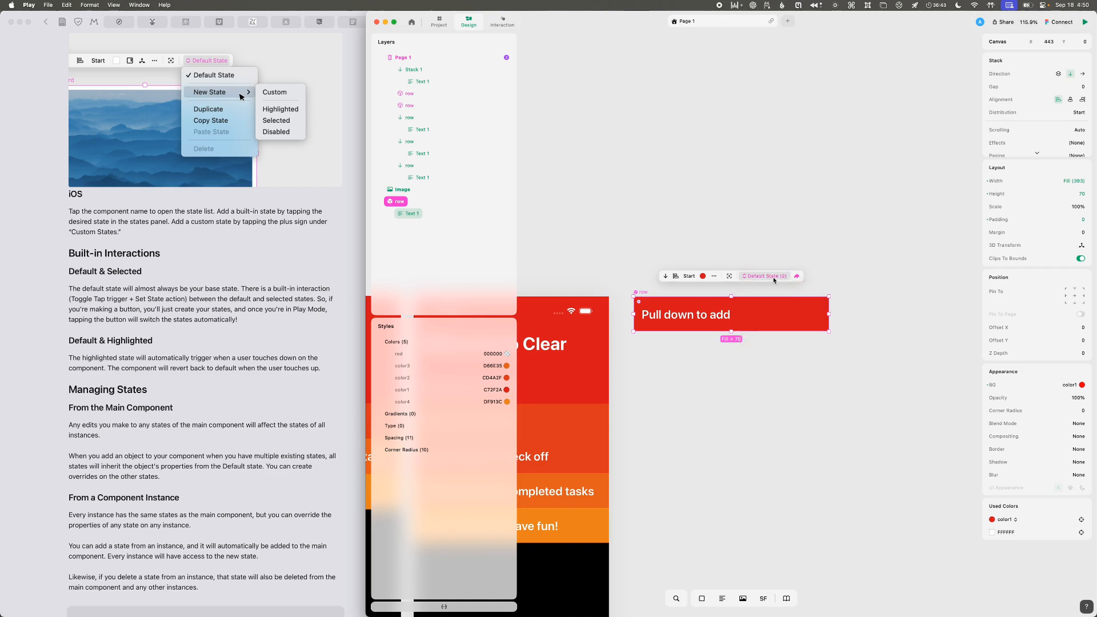
{"action": "left_click", "coordinate": [775, 279]}
{"action": "left_click", "coordinate": [772, 298]}
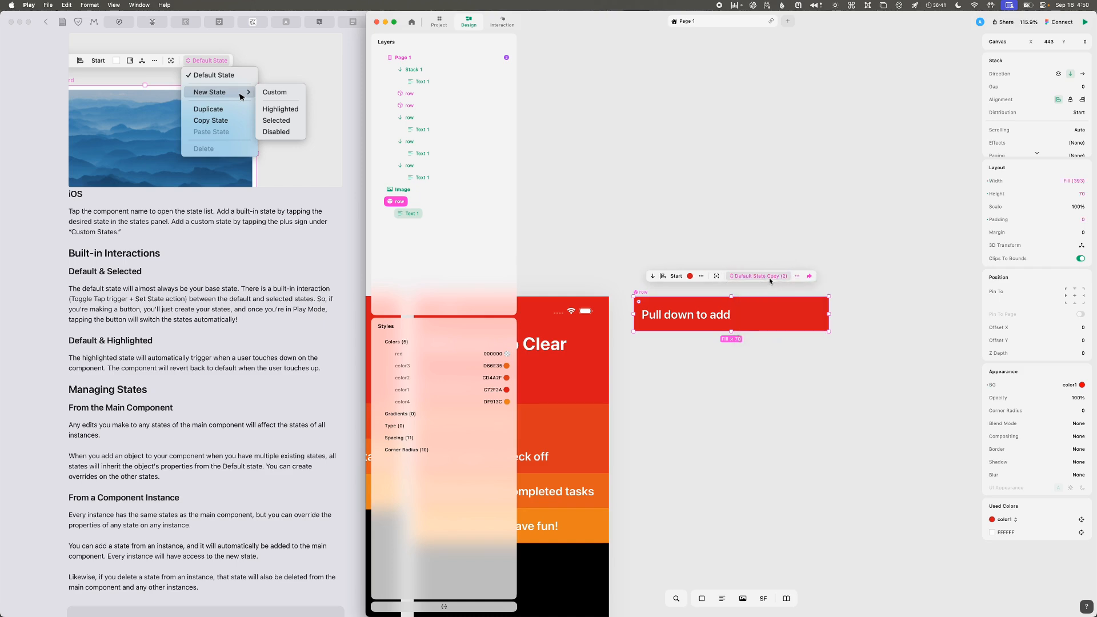
{"action": "left_click", "coordinate": [768, 279]}
{"action": "left_click", "coordinate": [760, 289]}
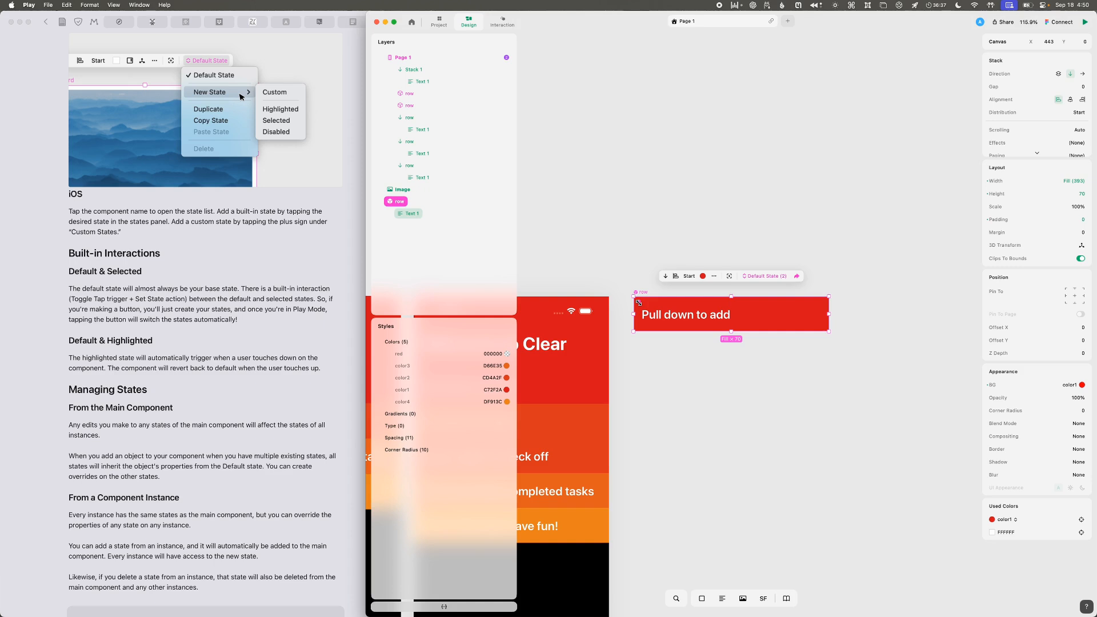
- Set the background of the main row component's Default State Copy to color2 and check its override options
{"action": "left_click", "coordinate": [763, 276]}
{"action": "left_click", "coordinate": [772, 298]}
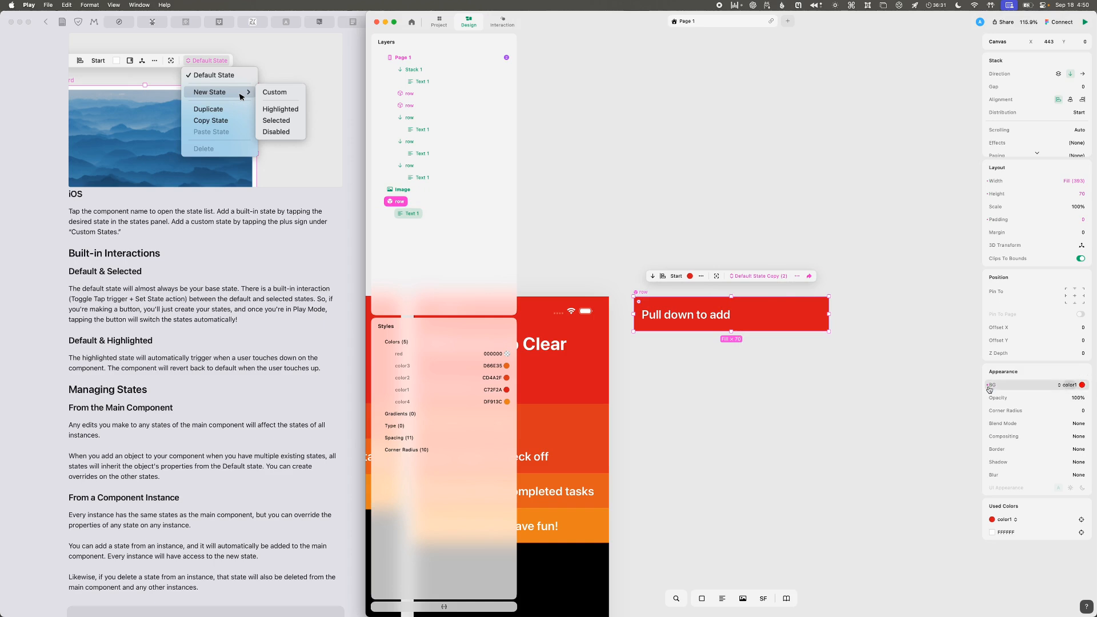
{"action": "left_click", "coordinate": [689, 276]}
{"action": "left_click", "coordinate": [697, 286]}
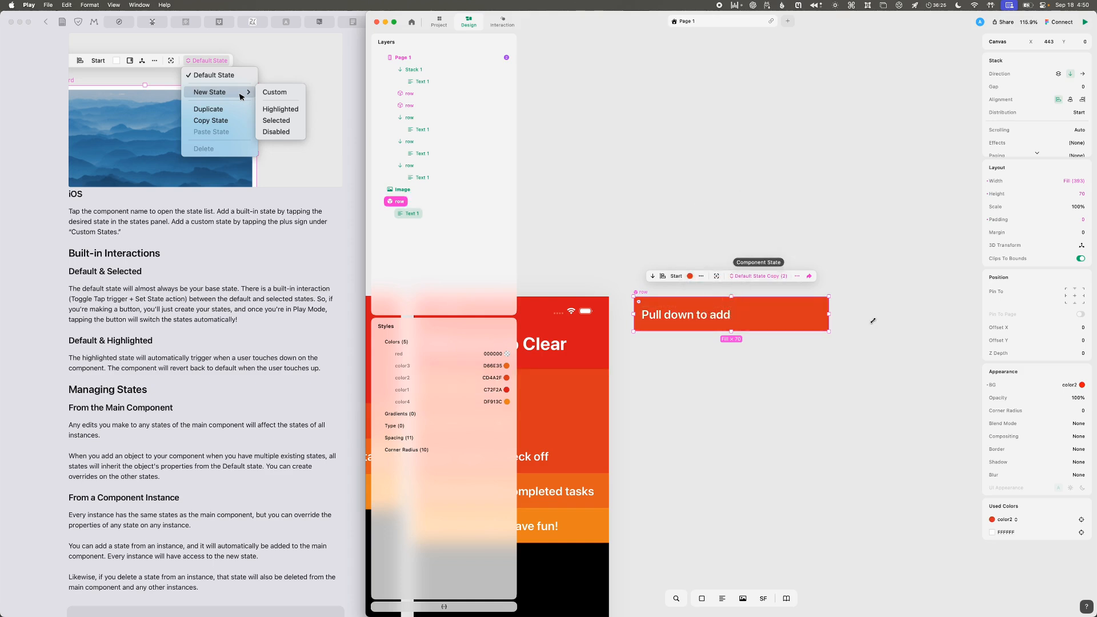
{"action": "right_click", "coordinate": [990, 389]}
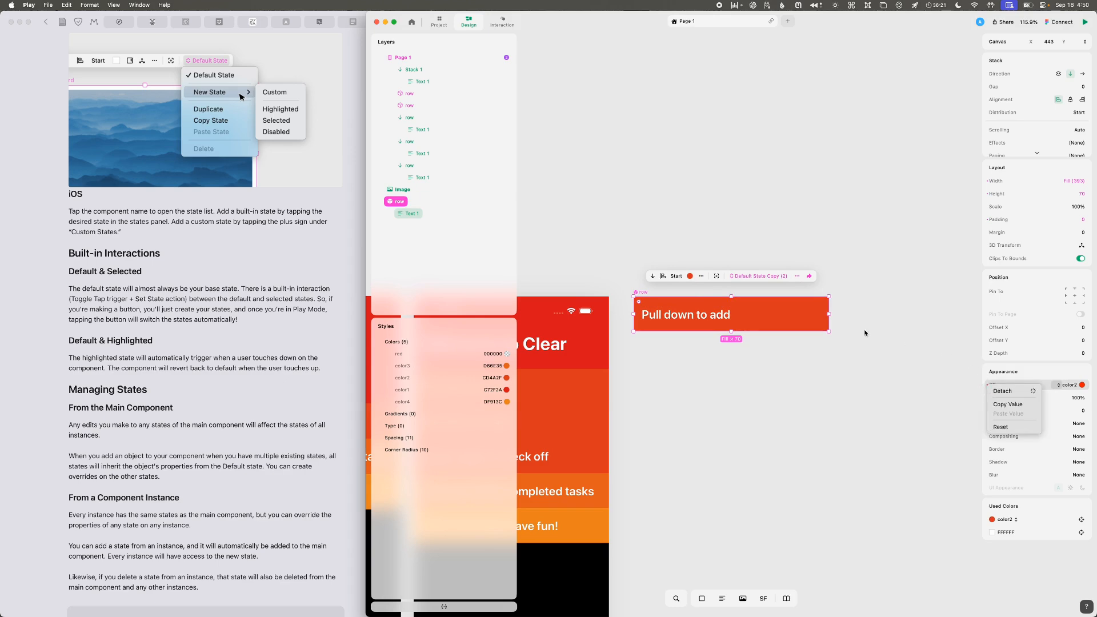
{"action": "left_click", "coordinate": [797, 276]}
{"action": "left_click", "coordinate": [798, 276]}
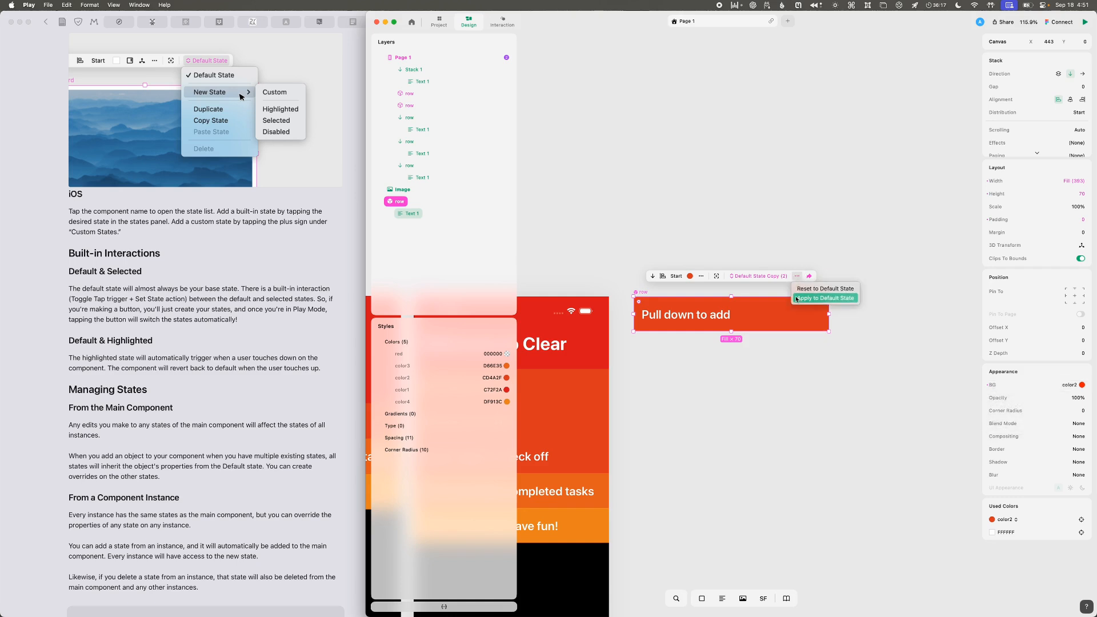
- Switch the main row component to Default State and back to Default State Copy to check their backgrounds
{"action": "left_click", "coordinate": [761, 276]}
{"action": "left_click", "coordinate": [768, 290]}
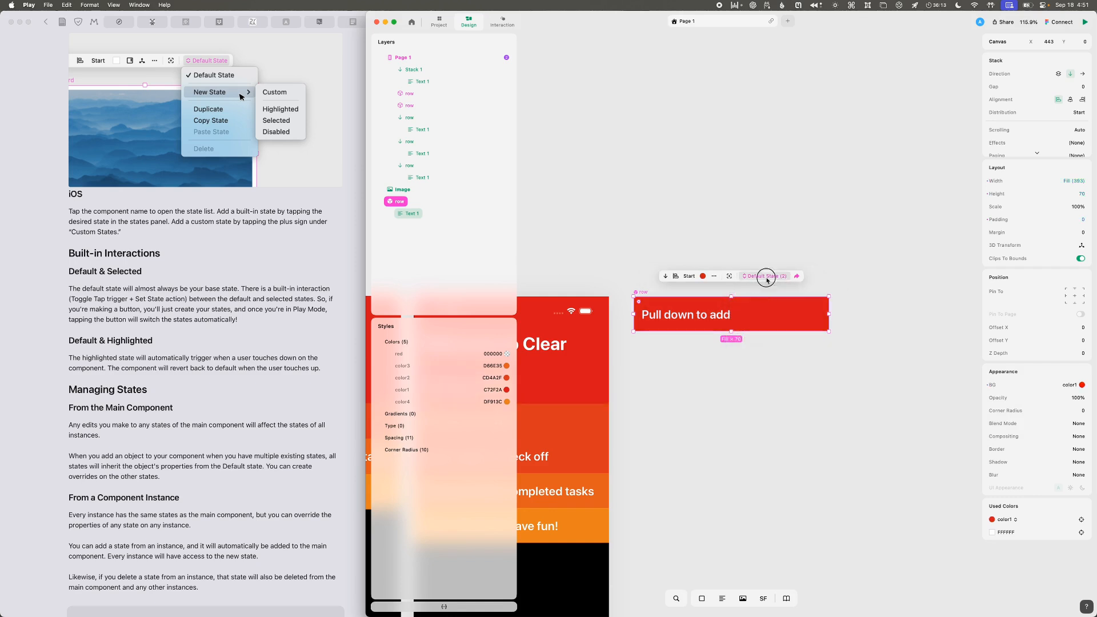
{"action": "left_click", "coordinate": [766, 276]}
{"action": "left_click", "coordinate": [763, 291]}
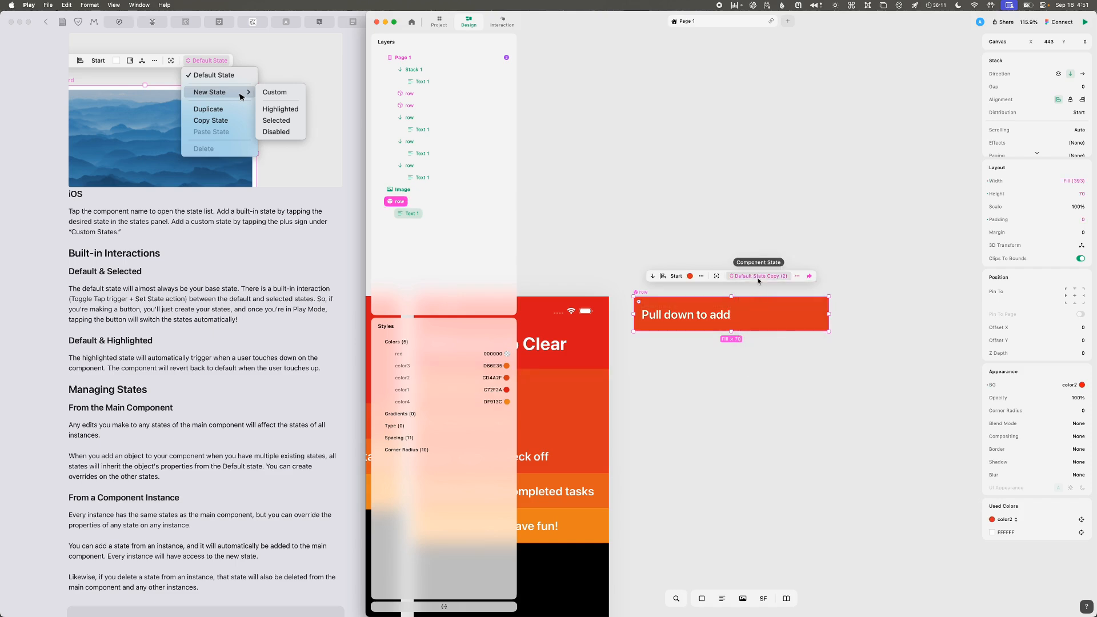
{"action": "scroll", "coordinate": [734, 322], "scroll_direction": "left", "scroll_amount": 2}
{"action": "scroll", "coordinate": [734, 323], "scroll_direction": "left", "scroll_amount": 1}
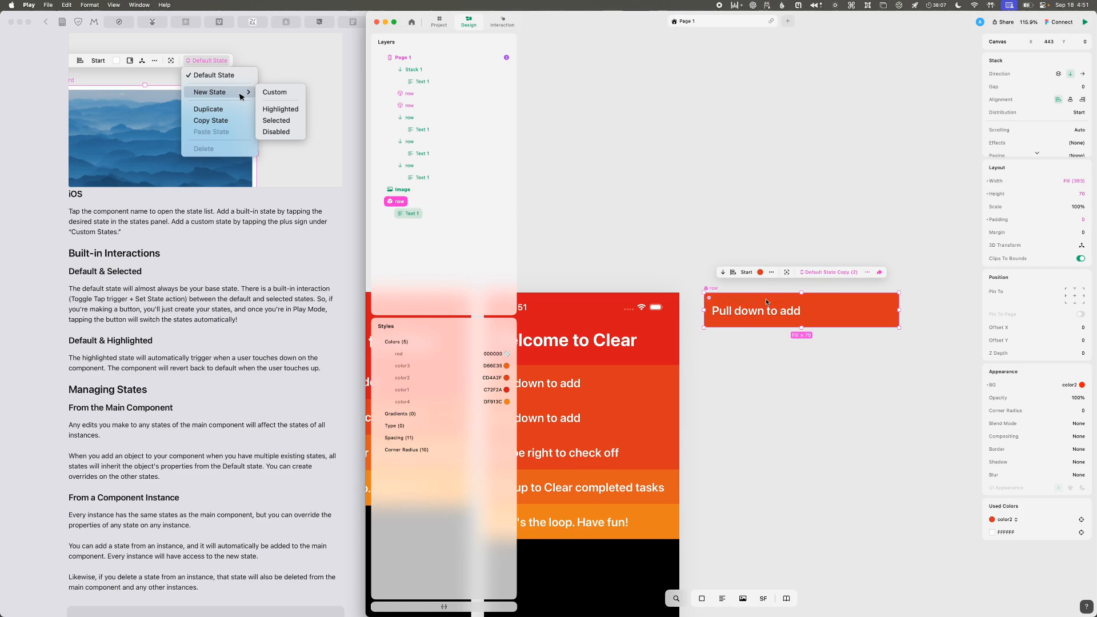
- Examine the additional settings and state options of the main row component's Default State Copy
{"action": "left_click", "coordinate": [772, 272]}
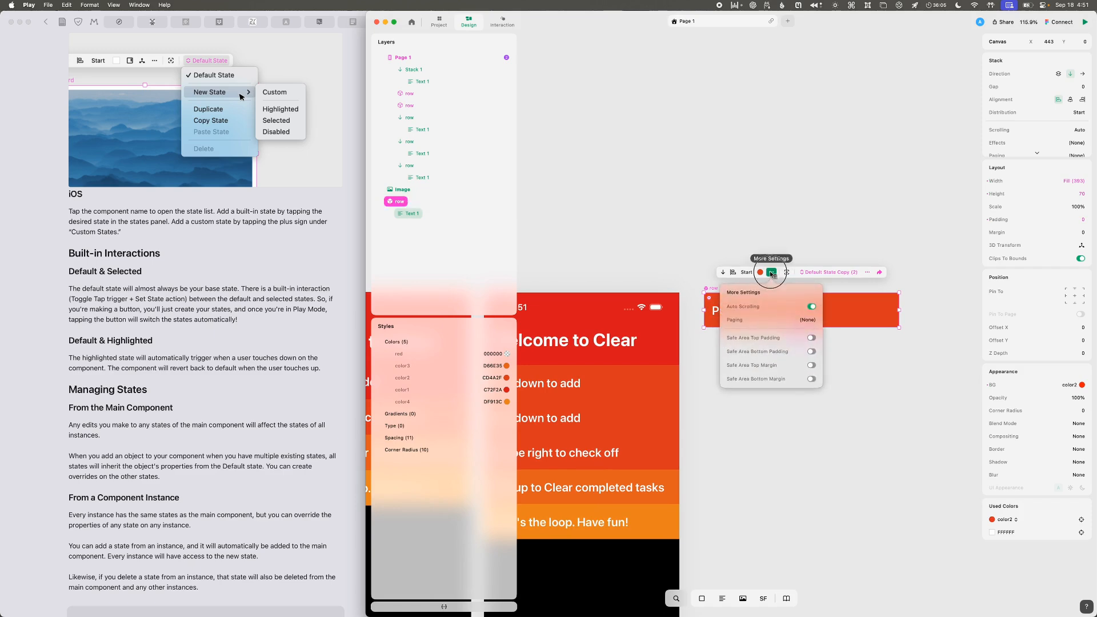
{"action": "left_click", "coordinate": [772, 273]}
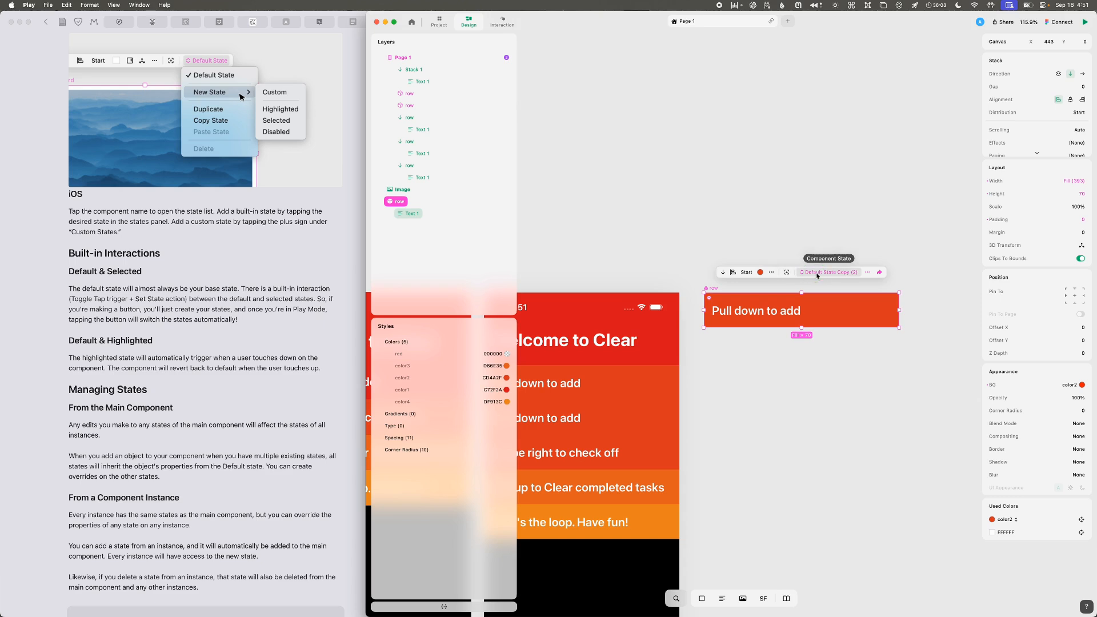
{"action": "left_click", "coordinate": [853, 275]}
{"action": "left_click", "coordinate": [867, 273]}
{"action": "left_click", "coordinate": [868, 272]}
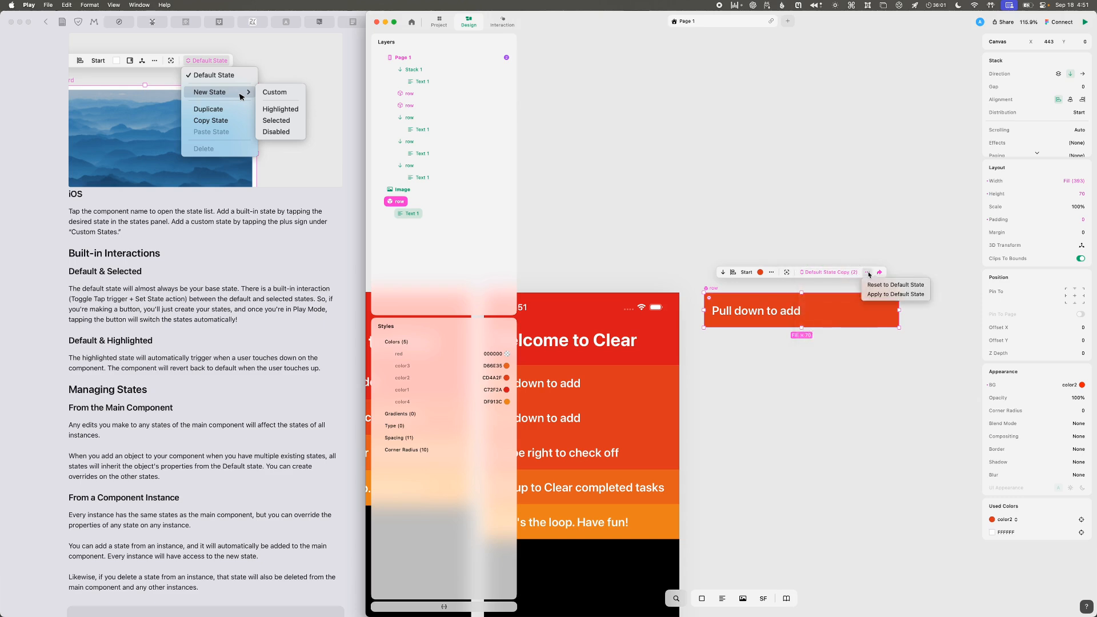
{"action": "left_click", "coordinate": [853, 272]}
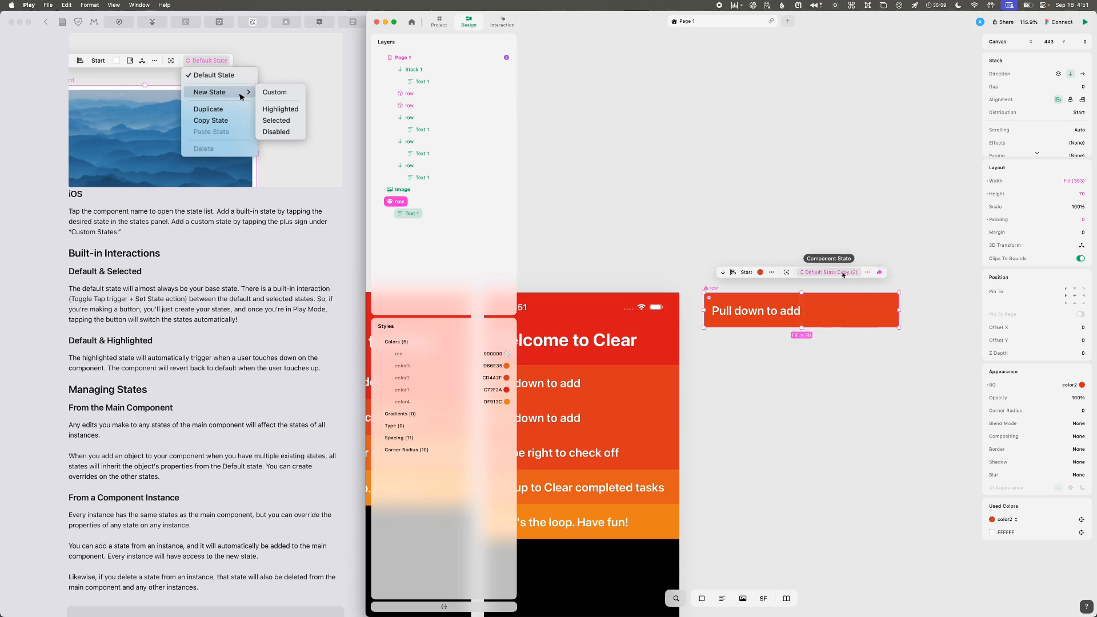
{"action": "left_click", "coordinate": [828, 273]}
- Switch to Safari, search Play's support site for "state" and scan the resulting articles
{"action": "left_click", "coordinate": [176, 323]}
{"action": "scroll", "coordinate": [176, 324], "scroll_direction": "down", "scroll_amount": 4}
{"action": "scroll", "coordinate": [176, 324], "scroll_direction": "up", "scroll_amount": 9}
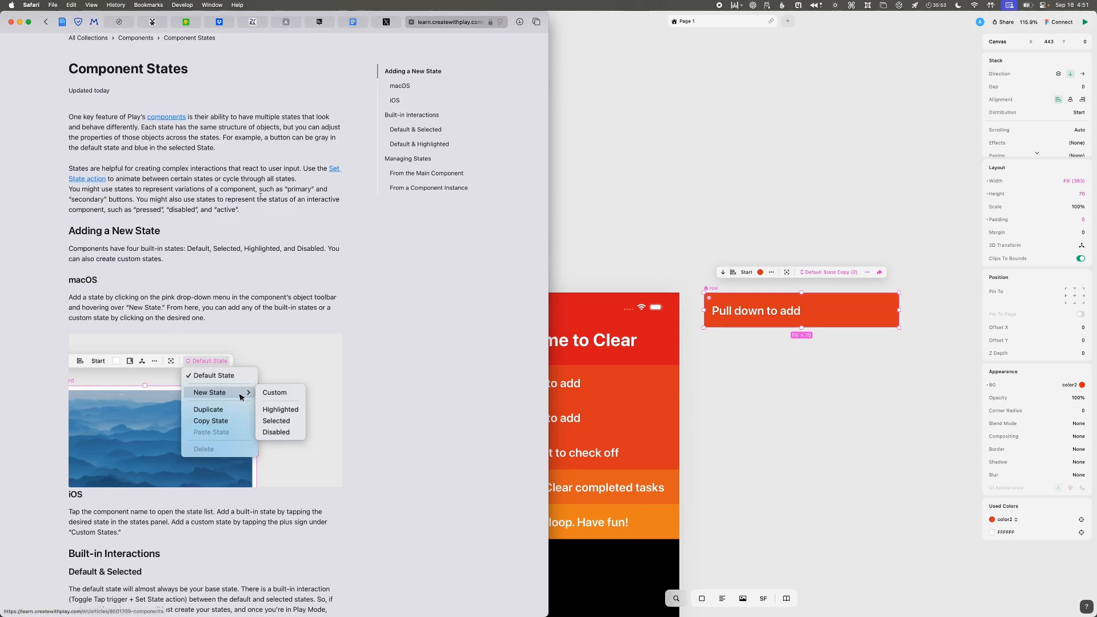
{"action": "scroll", "coordinate": [277, 189], "scroll_direction": "up", "scroll_amount": 3}
{"action": "left_click", "coordinate": [275, 96]}
{"action": "type", "text": "state"}
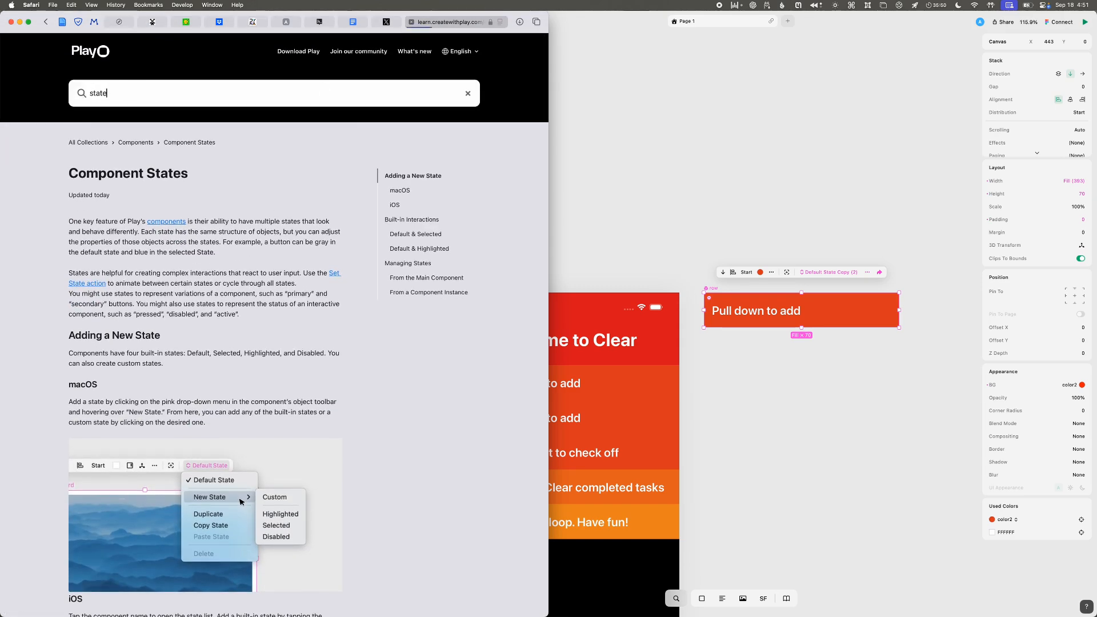
{"action": "key", "text": "Return"}
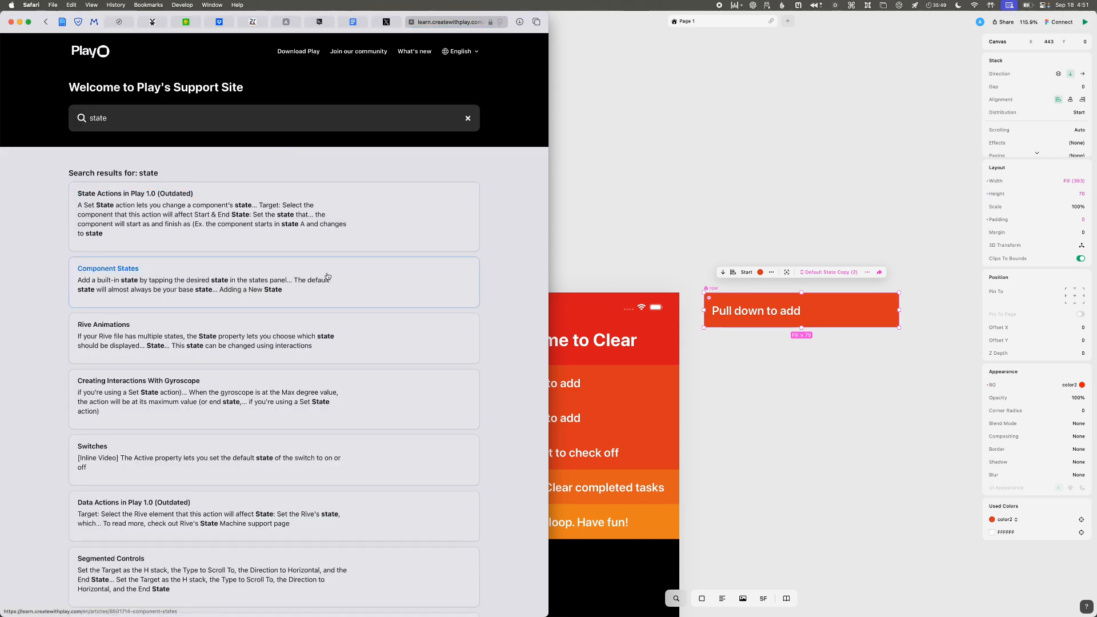
{"action": "scroll", "coordinate": [320, 277], "scroll_direction": "down", "scroll_amount": 5}
{"action": "scroll", "coordinate": [324, 276], "scroll_direction": "down", "scroll_amount": 2}
{"action": "scroll", "coordinate": [325, 273], "scroll_direction": "up", "scroll_amount": 5}
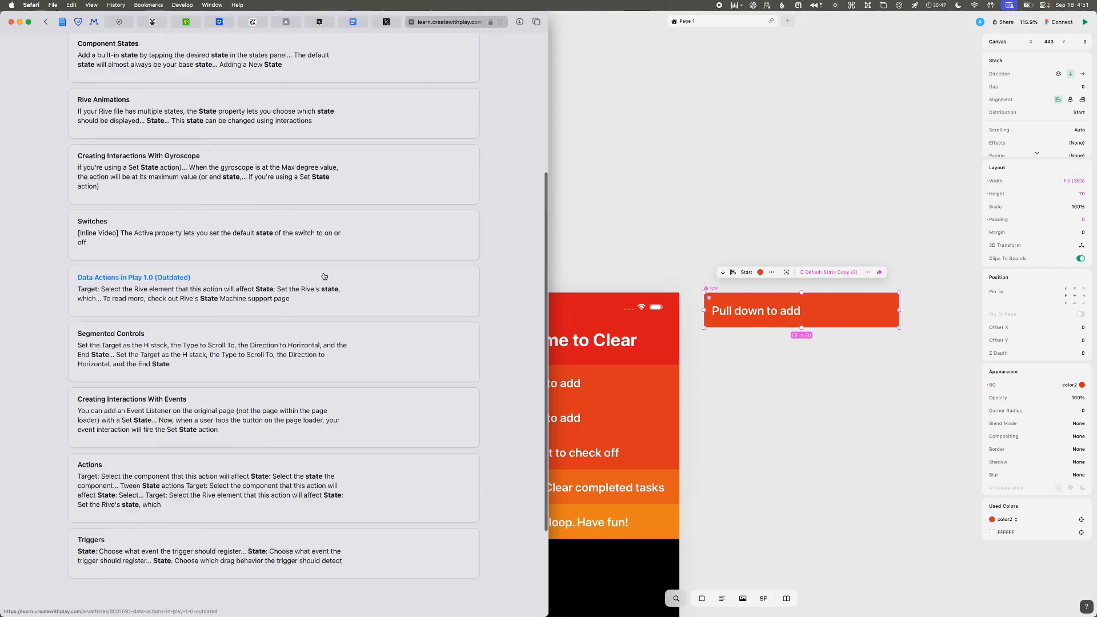
- Switch back to Play and rename the main row component's Default State Copy to Color 2
{"action": "left_click", "coordinate": [823, 272]}
{"action": "left_click", "coordinate": [832, 273]}
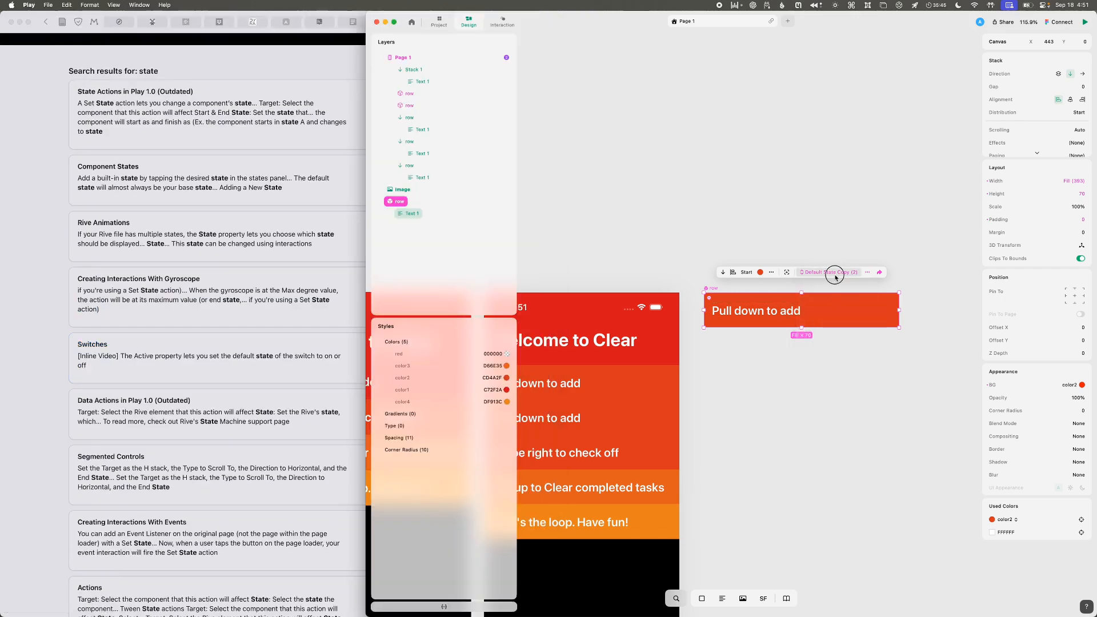
{"action": "left_click", "coordinate": [818, 324]}
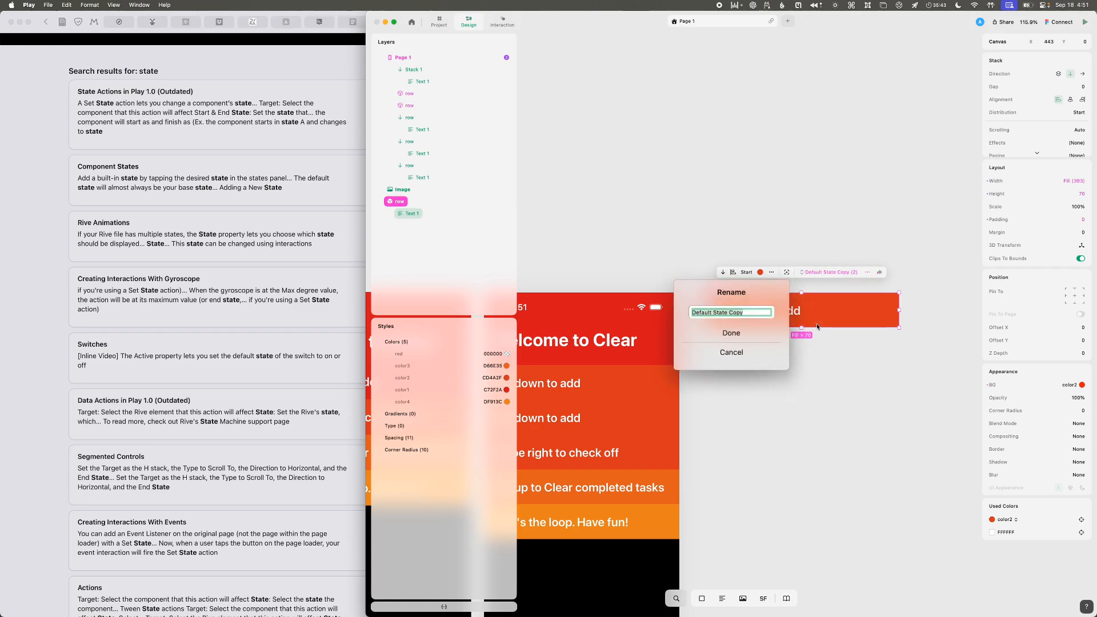
{"action": "key", "text": "BackSpace"}
{"action": "type", "text": "Color 2"}
{"action": "key", "text": "Return"}
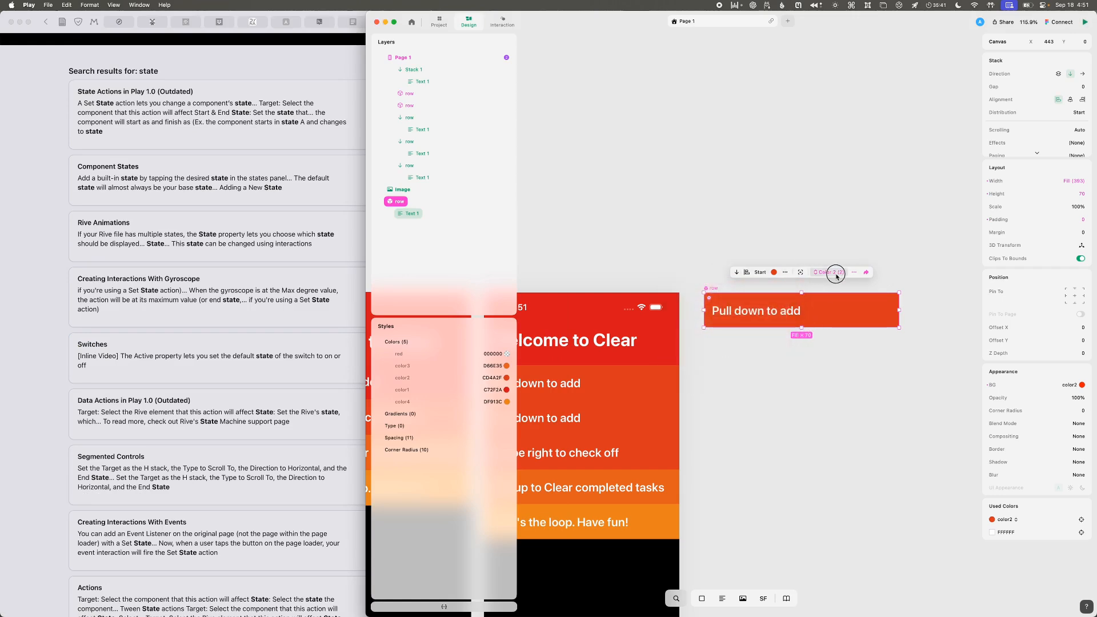
- Duplicate the main row component's Default State and switch the component to the new copy
{"action": "left_click", "coordinate": [832, 272]}
{"action": "left_click", "coordinate": [834, 285]}
{"action": "left_click", "coordinate": [832, 272]}
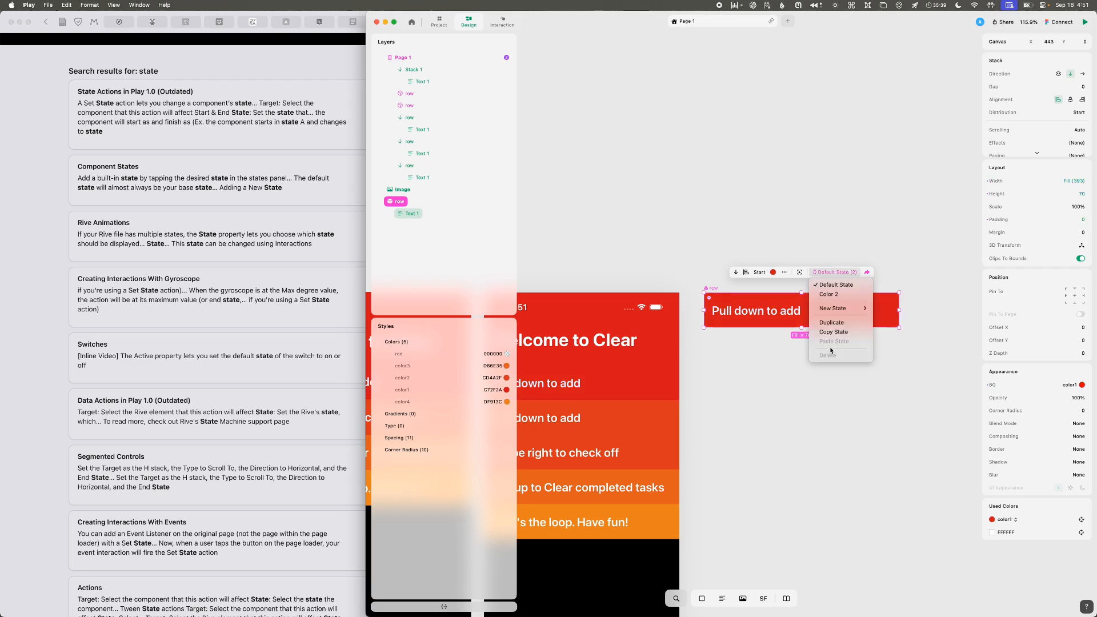
{"action": "left_click", "coordinate": [833, 326]}
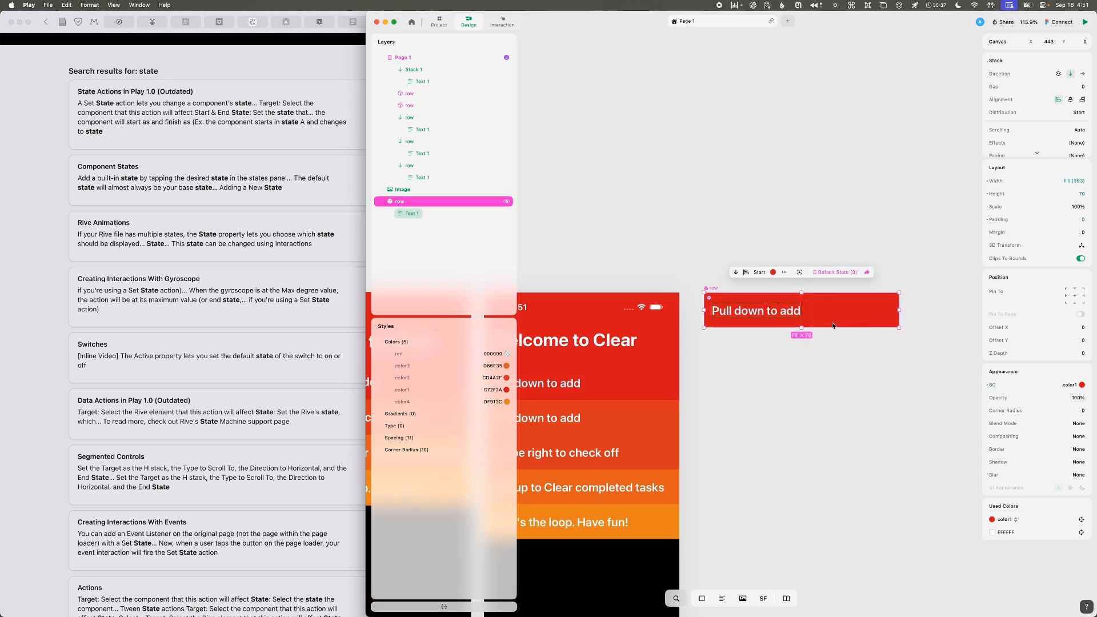
{"action": "left_click", "coordinate": [838, 272]}
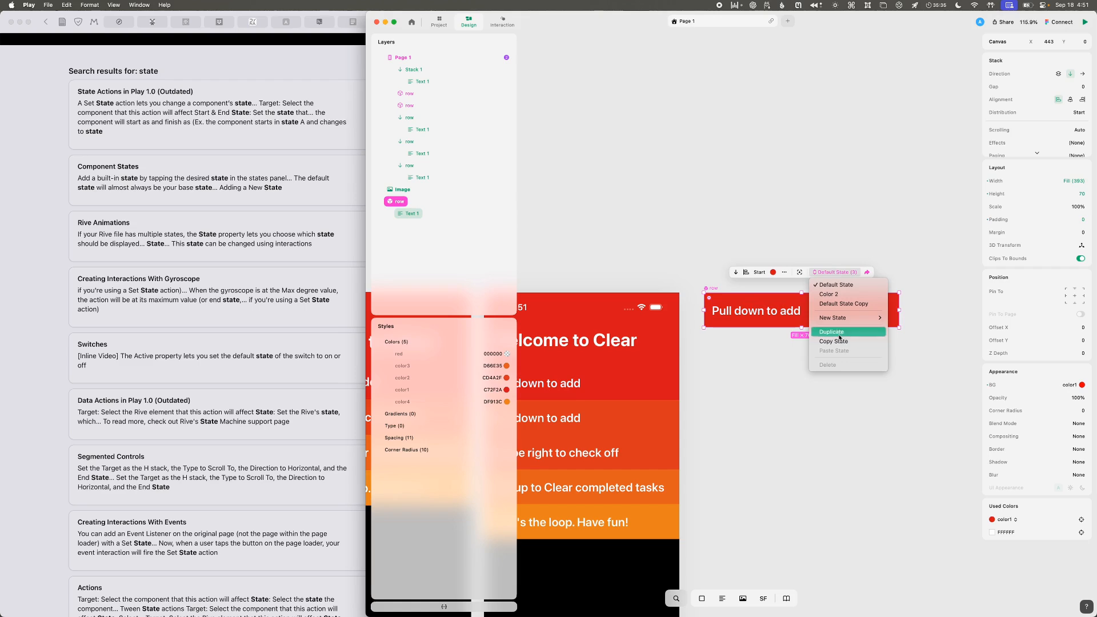
{"action": "left_click", "coordinate": [838, 303]}
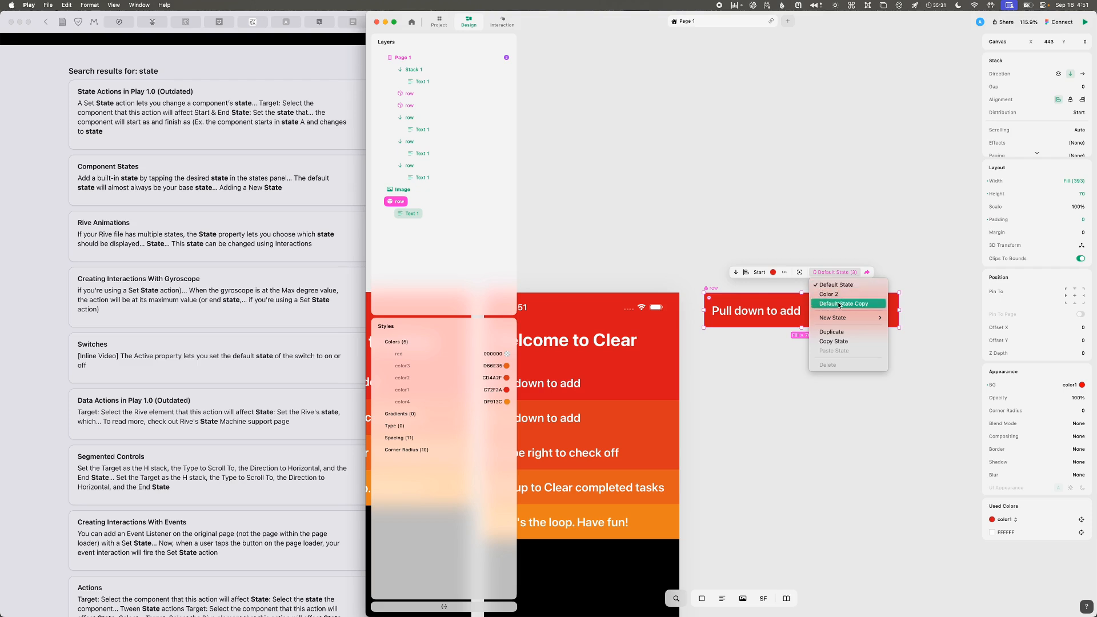
- Set the copied state's background to color3 and rename the state Color 3
{"action": "left_click", "coordinate": [839, 272]}
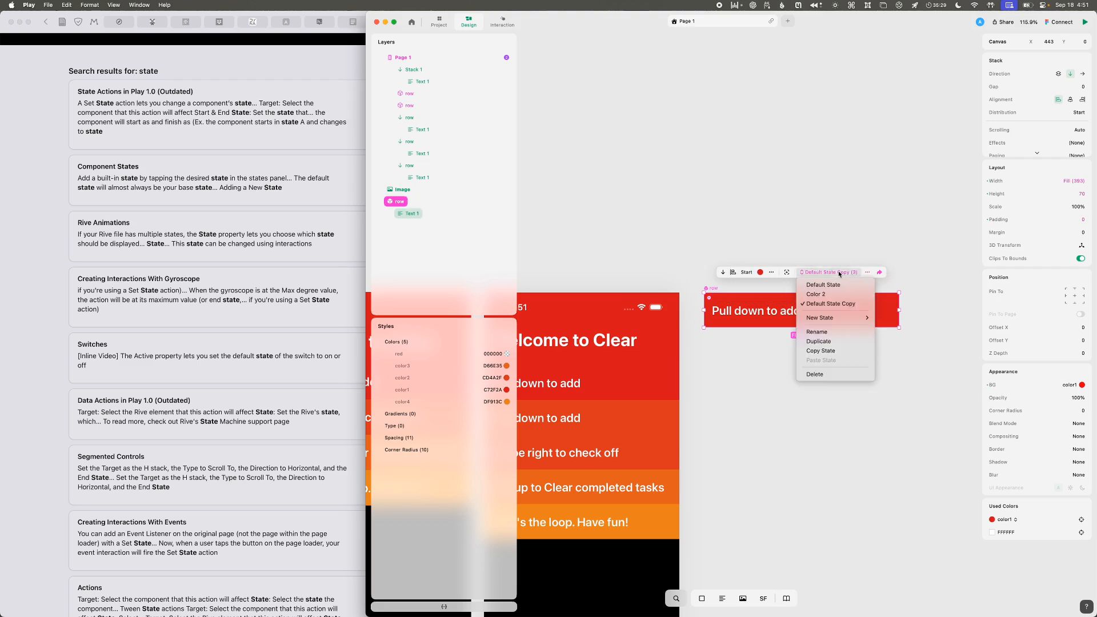
{"action": "left_click", "coordinate": [839, 273]}
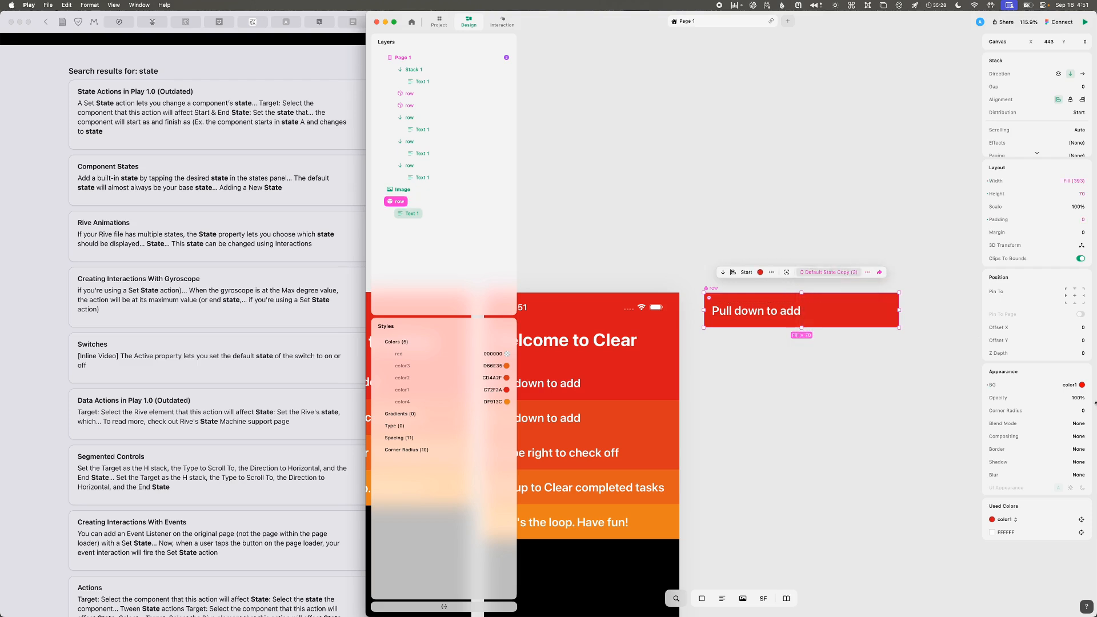
{"action": "left_click", "coordinate": [761, 272]}
{"action": "left_click", "coordinate": [766, 274]}
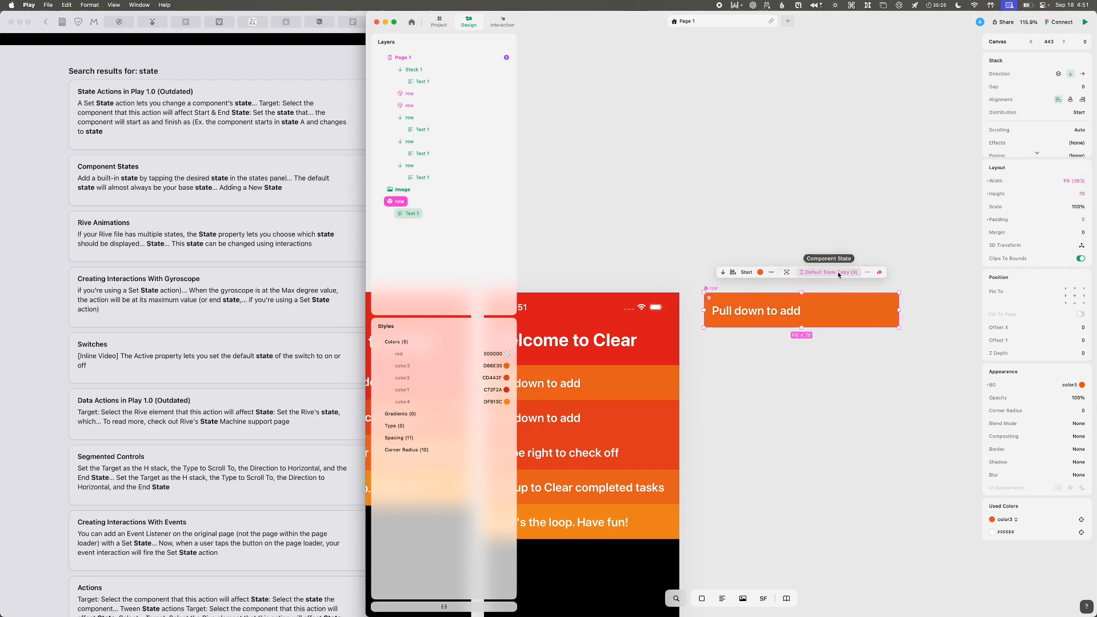
{"action": "left_click", "coordinate": [839, 273]}
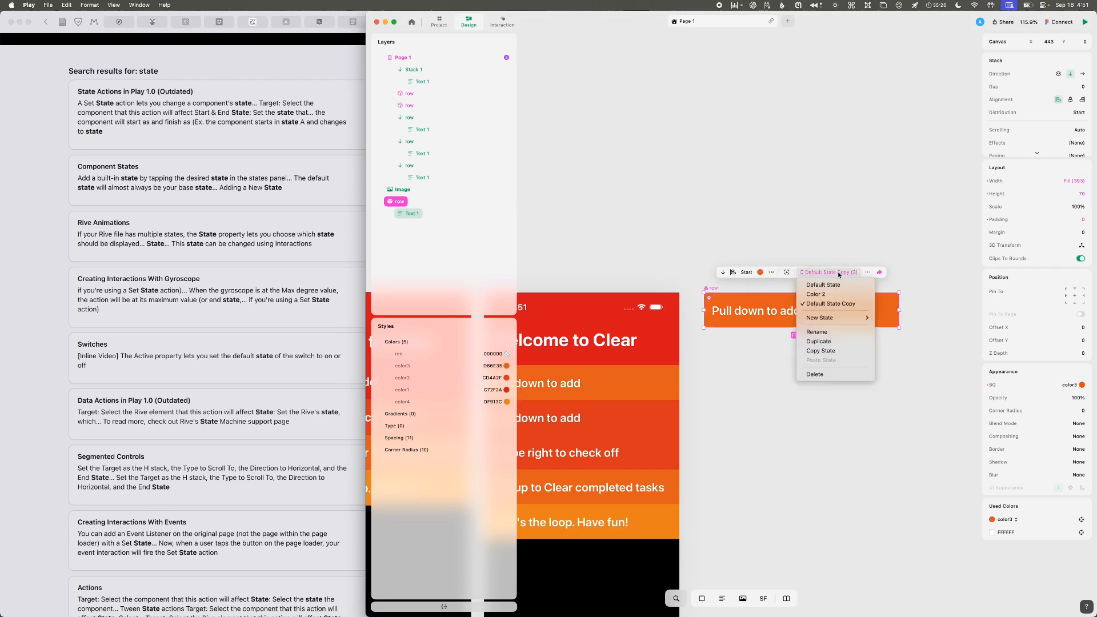
{"action": "left_click", "coordinate": [816, 331]}
{"action": "type", "text": "Color 3"}
{"action": "key", "text": "Return"}
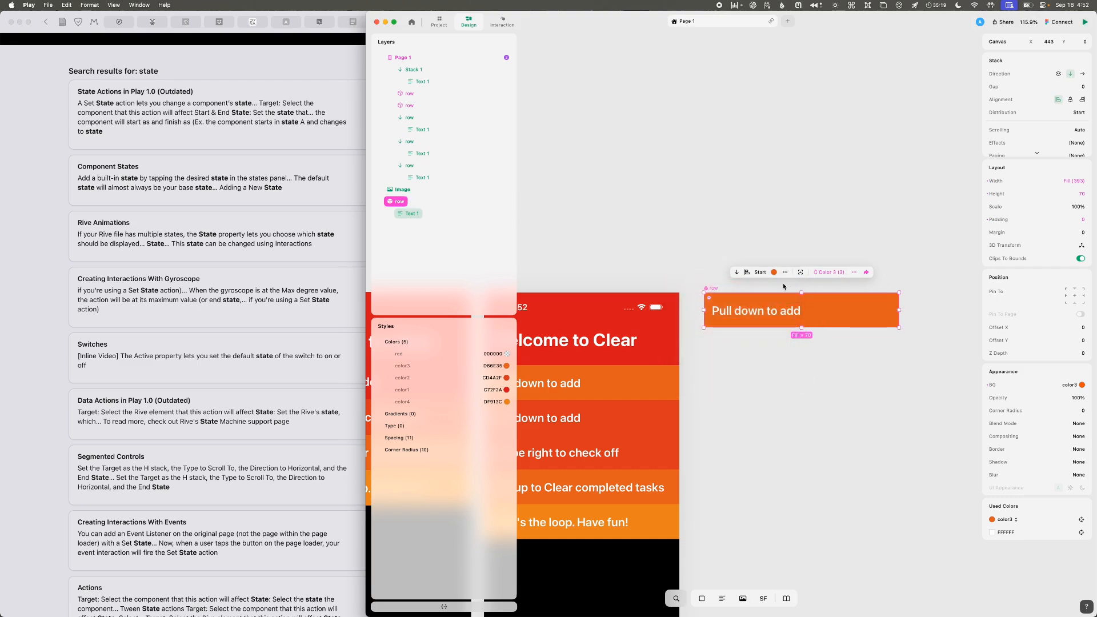
- Duplicate the row component's Color 3 state and set the copy's background to color4
{"action": "scroll", "coordinate": [715, 289], "scroll_direction": "down", "scroll_amount": 3}
{"action": "scroll", "coordinate": [714, 288], "scroll_direction": "left", "scroll_amount": 2}
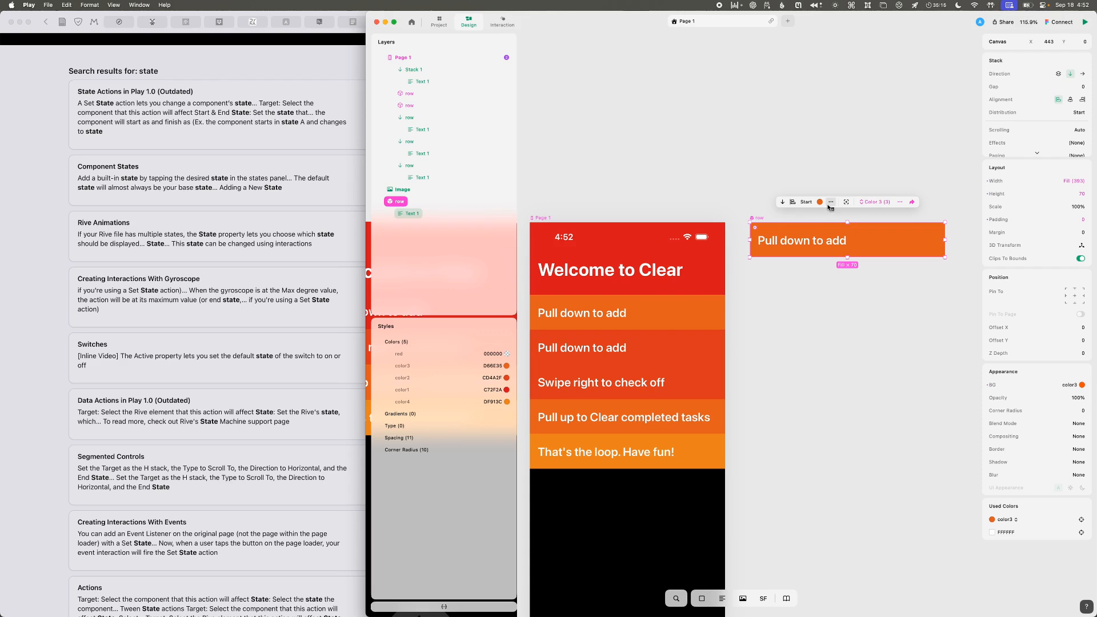
{"action": "left_click", "coordinate": [867, 204]}
{"action": "left_click", "coordinate": [866, 203]}
{"action": "left_click", "coordinate": [879, 203]}
{"action": "left_click", "coordinate": [832, 219]}
{"action": "left_click", "coordinate": [814, 201]}
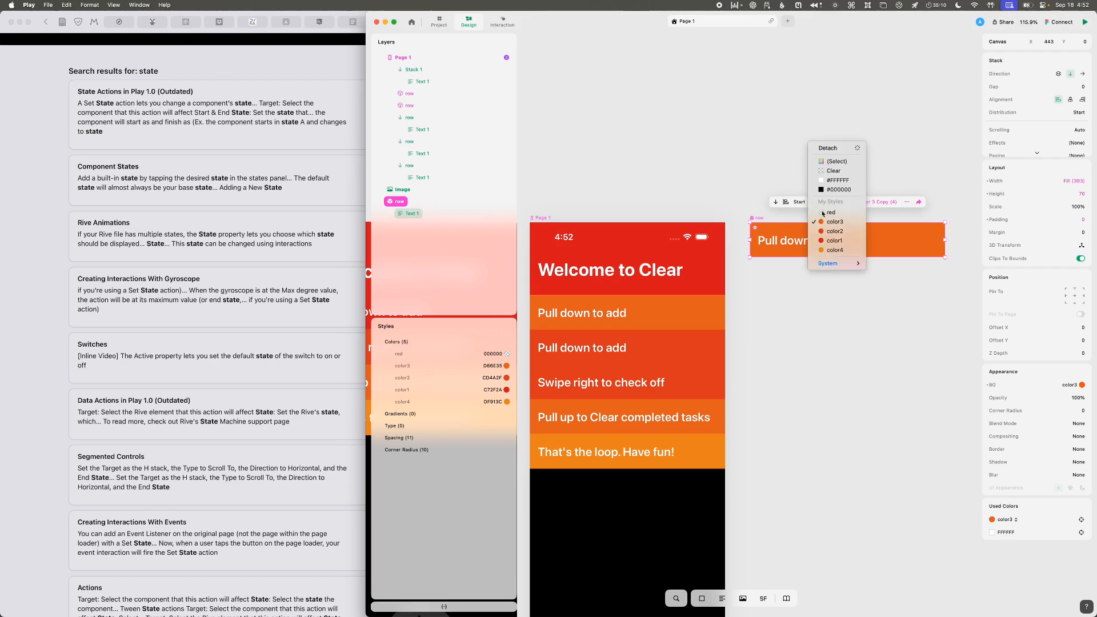
{"action": "left_click", "coordinate": [825, 250]}
- Rename the Color 3 Copy state to Color 4
{"action": "left_click", "coordinate": [874, 202]}
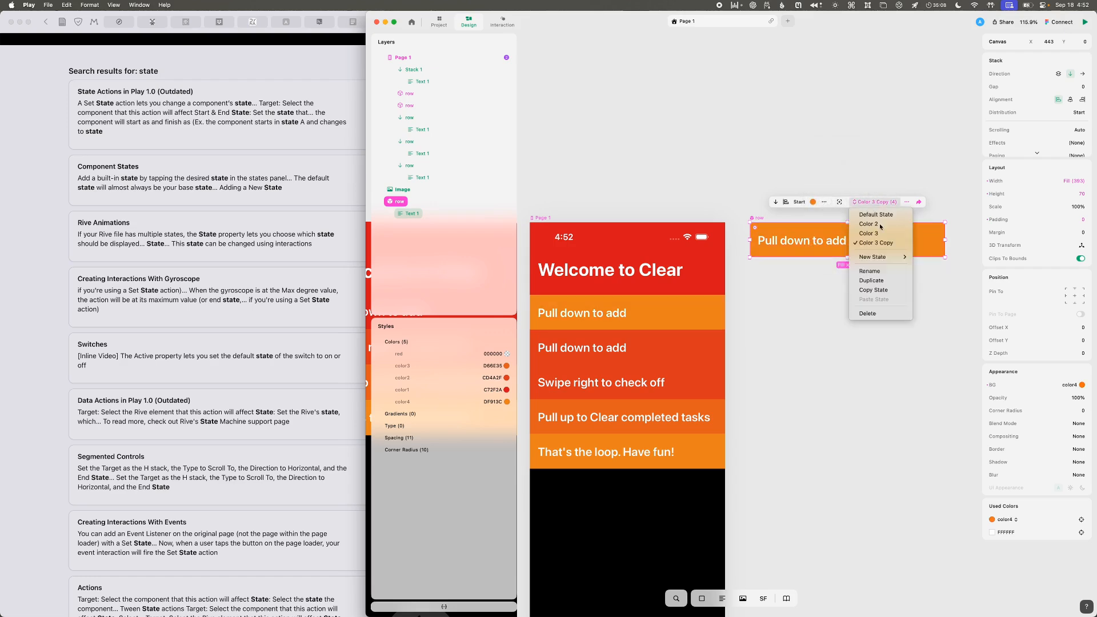
{"action": "left_click", "coordinate": [872, 274]}
{"action": "type", "text": "Color "}
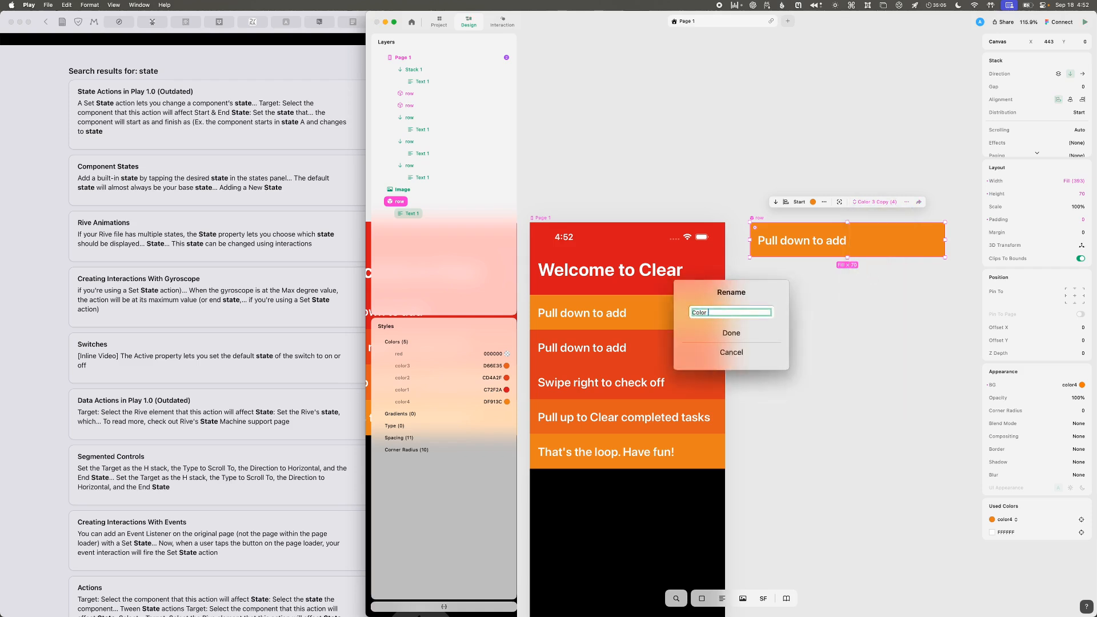
{"action": "type", "text": "4"}
{"action": "key", "text": "Return"}
- Bring up the reference recording in QuickTime Player, then return to Play and duplicate the row component's Color 4 state
{"action": "key", "text": "super+Tab"}
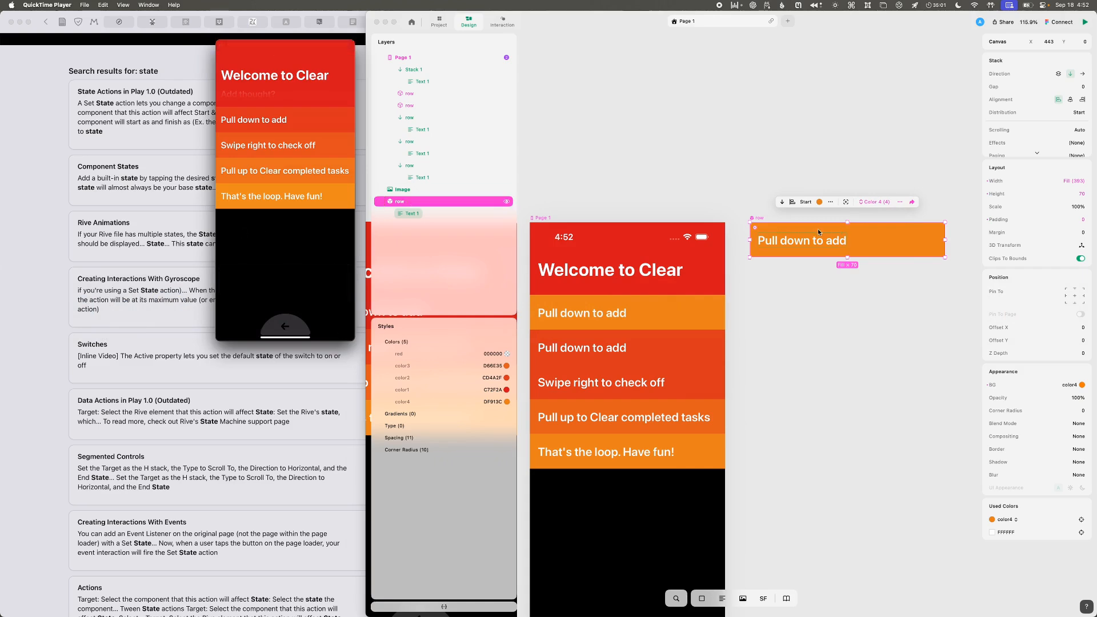
{"action": "left_click", "coordinate": [876, 217]}
{"action": "left_click", "coordinate": [873, 202]}
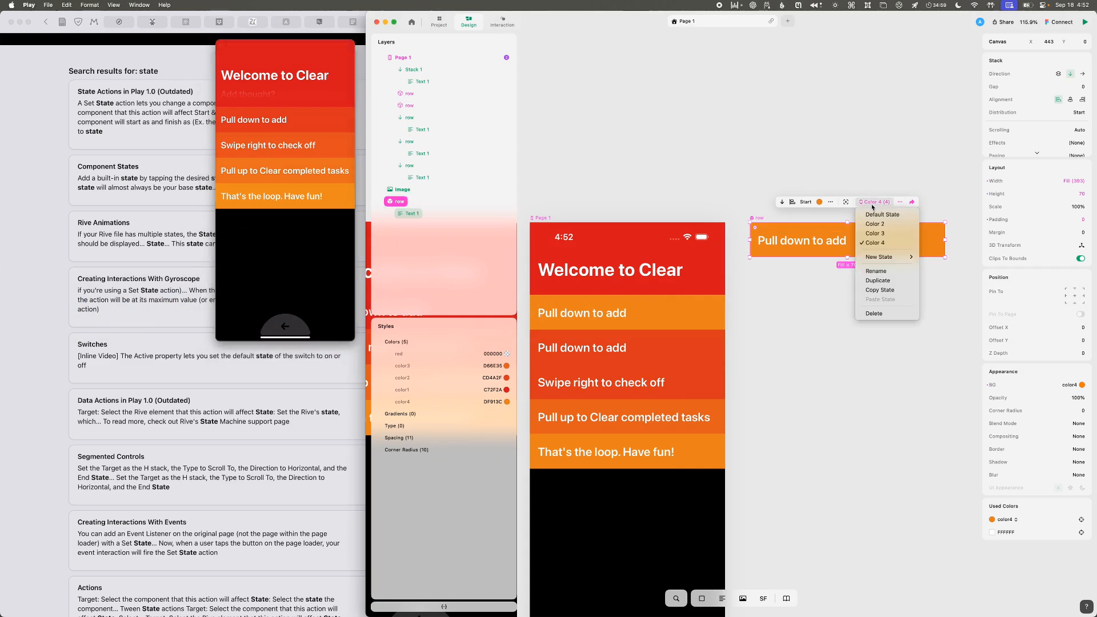
{"action": "left_click", "coordinate": [879, 280]}
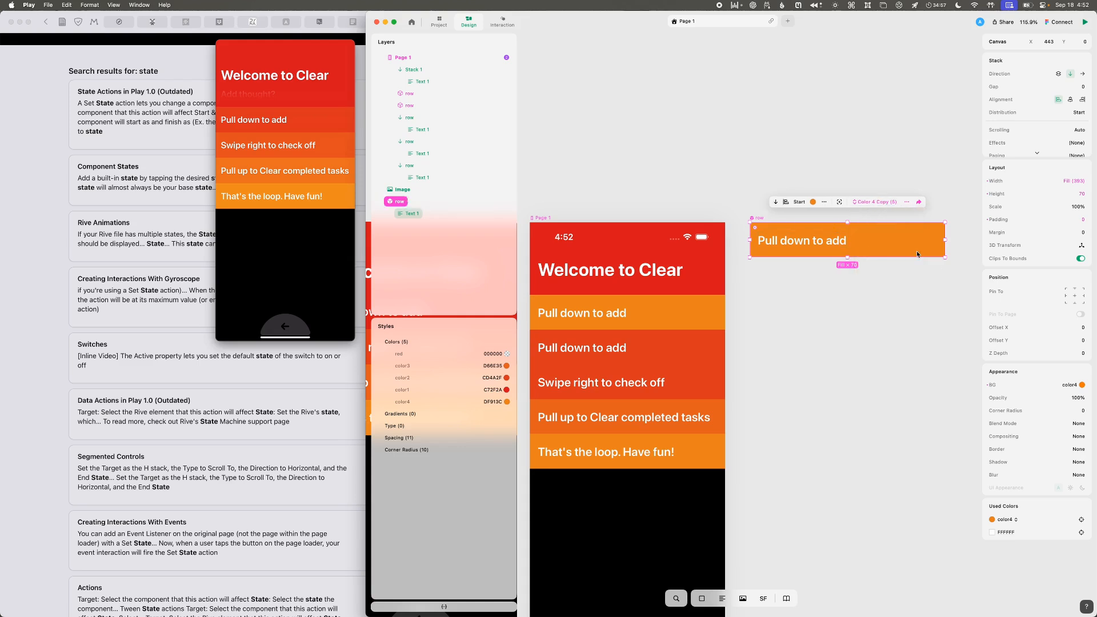
- Set the Color 4 Copy state's background to E1983F, sampling the reference recording's "That's the loop. Have fun!" row with a colour loupe
{"action": "left_click", "coordinate": [811, 202]}
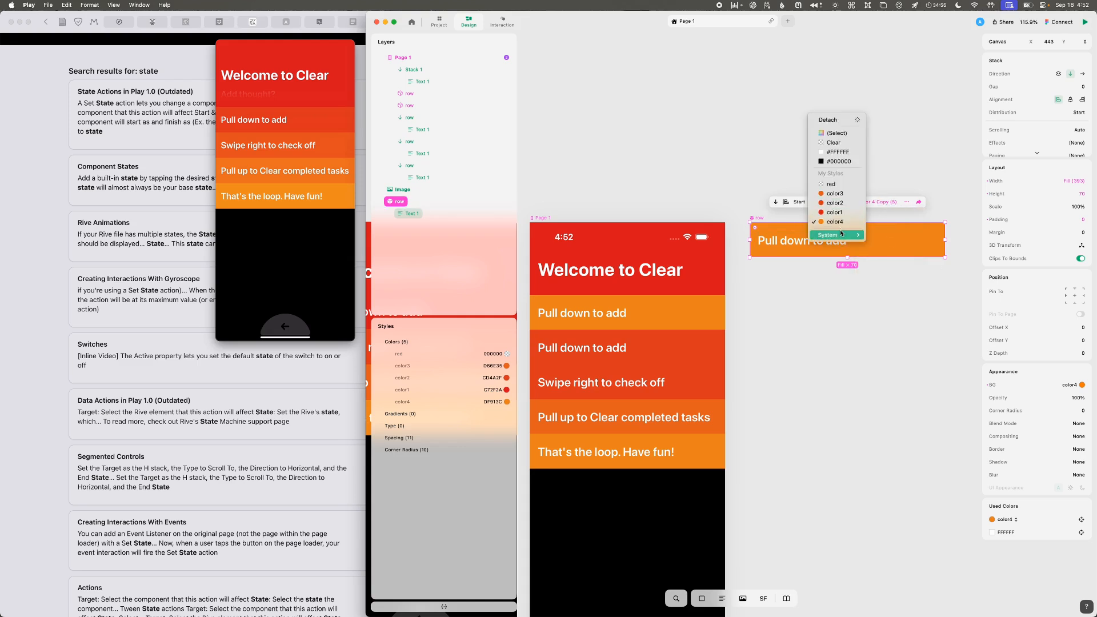
{"action": "left_click", "coordinate": [851, 138]}
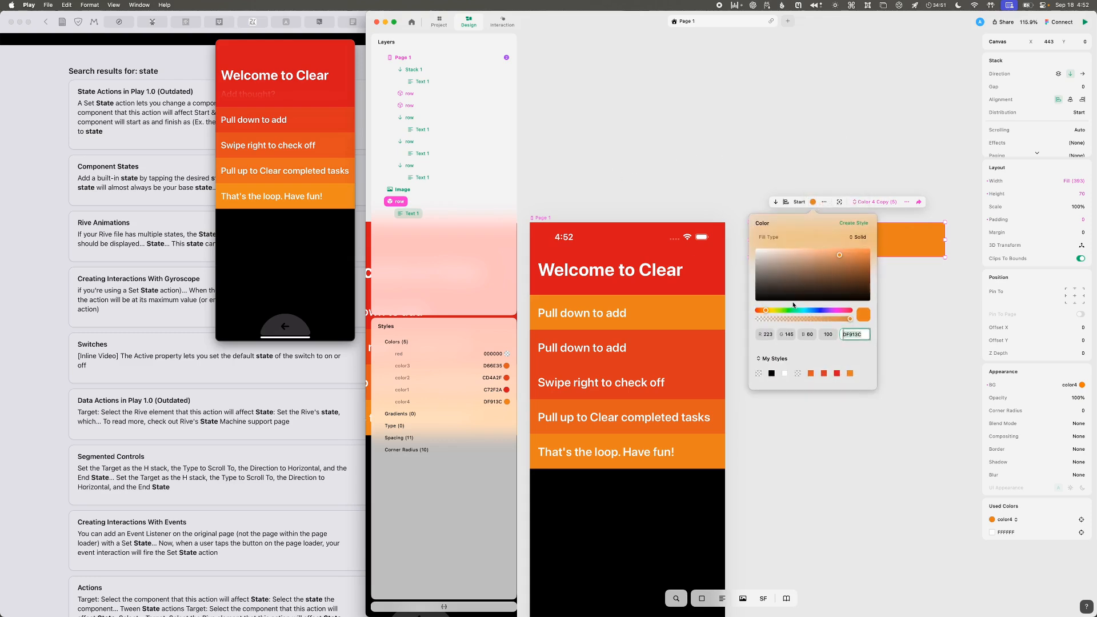
{"action": "key", "text": "ctrl+alt+super+l"}
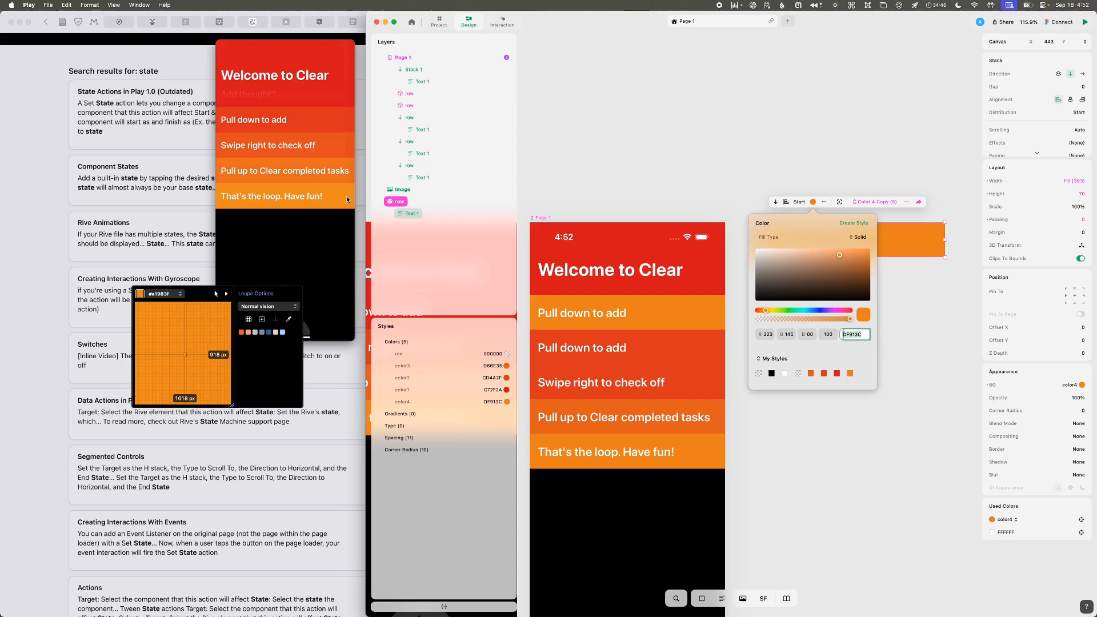
{"action": "left_click", "coordinate": [858, 337]}
{"action": "double_click", "coordinate": [859, 337]}
{"action": "type", "text": "e"}
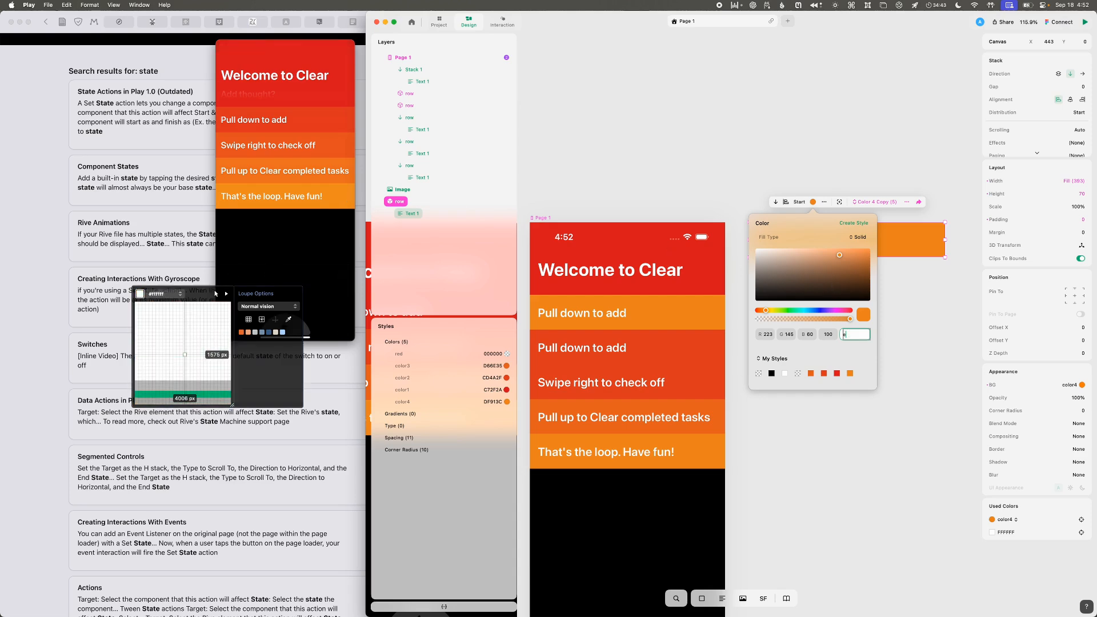
{"action": "type", "text": "1983f"}
{"action": "key", "text": "Return"}
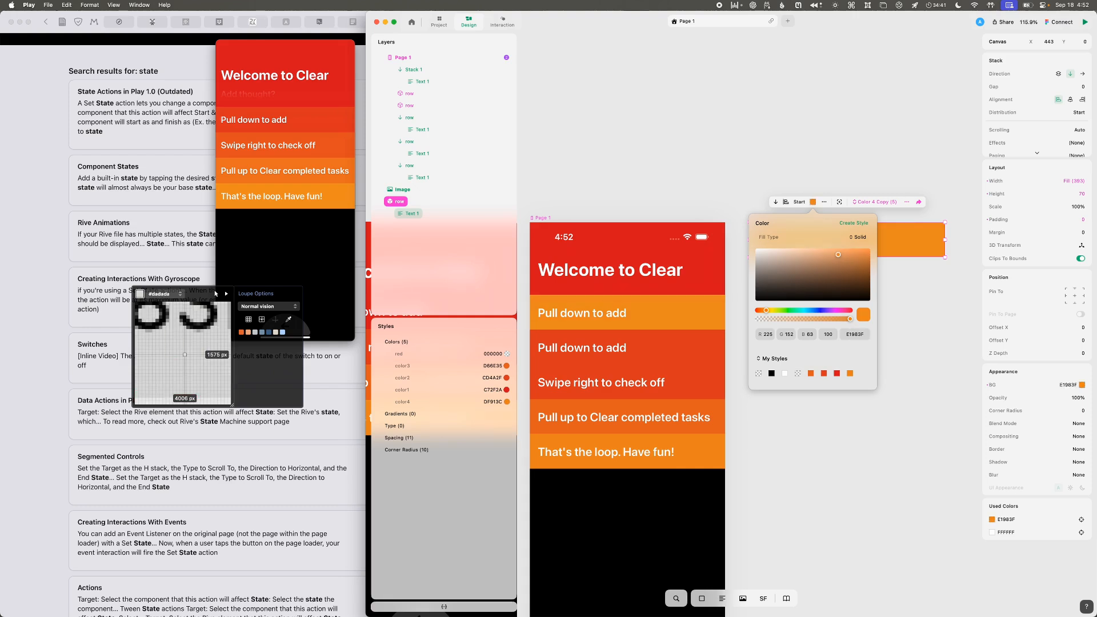
- Save the new background colour as a style named color5 and rename the Color 4 Copy state to Color 5
{"action": "left_click", "coordinate": [854, 223]}
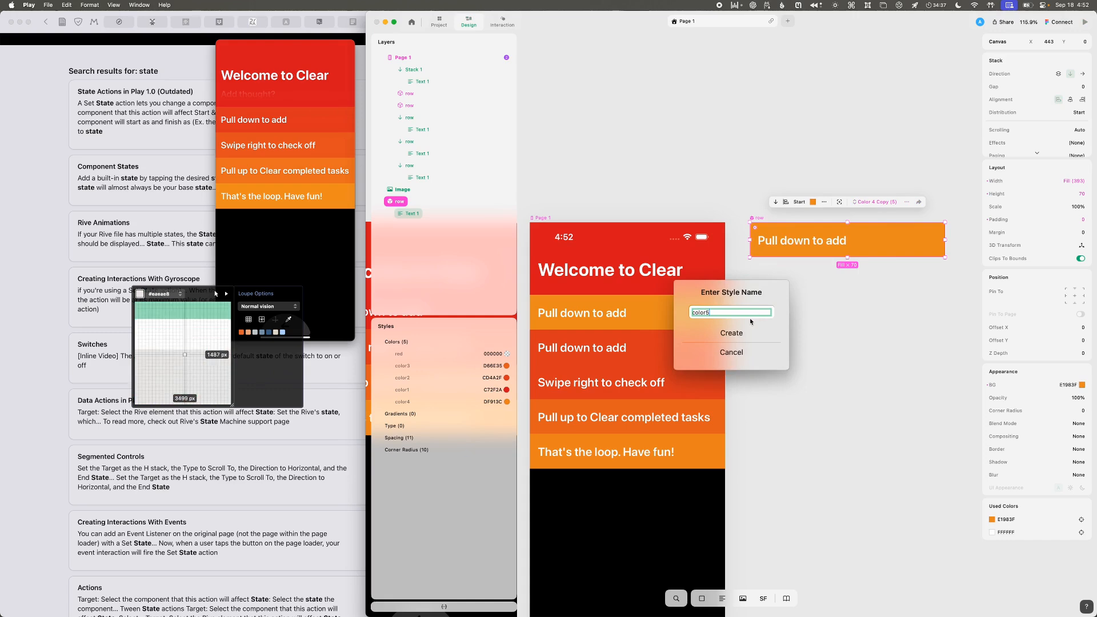
{"action": "left_click", "coordinate": [732, 332]}
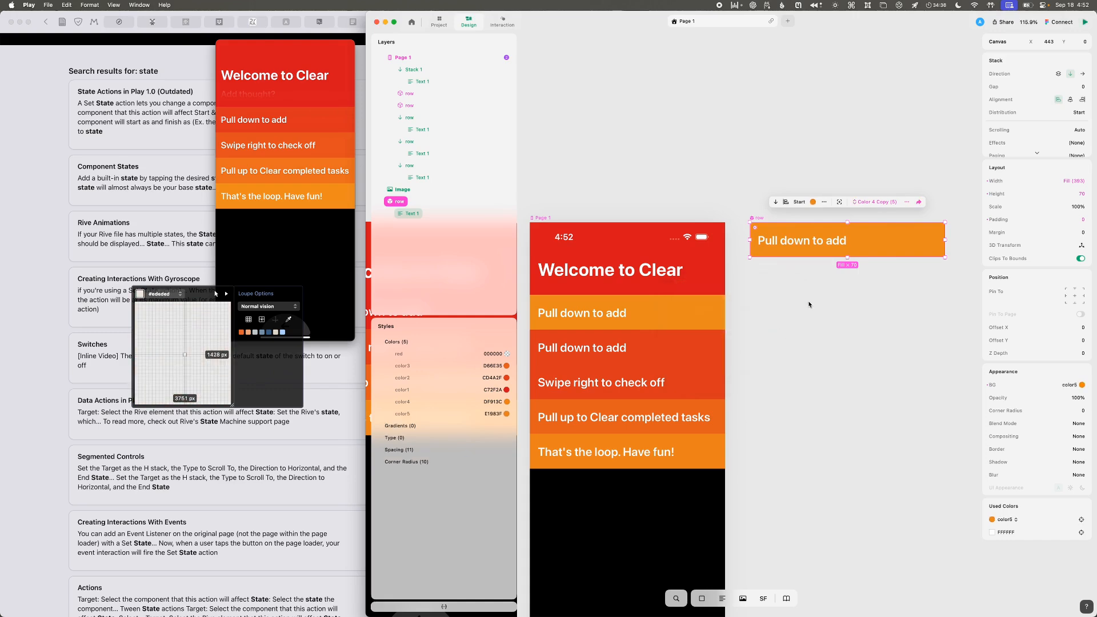
{"action": "left_click", "coordinate": [886, 203]}
{"action": "left_click", "coordinate": [876, 280]}
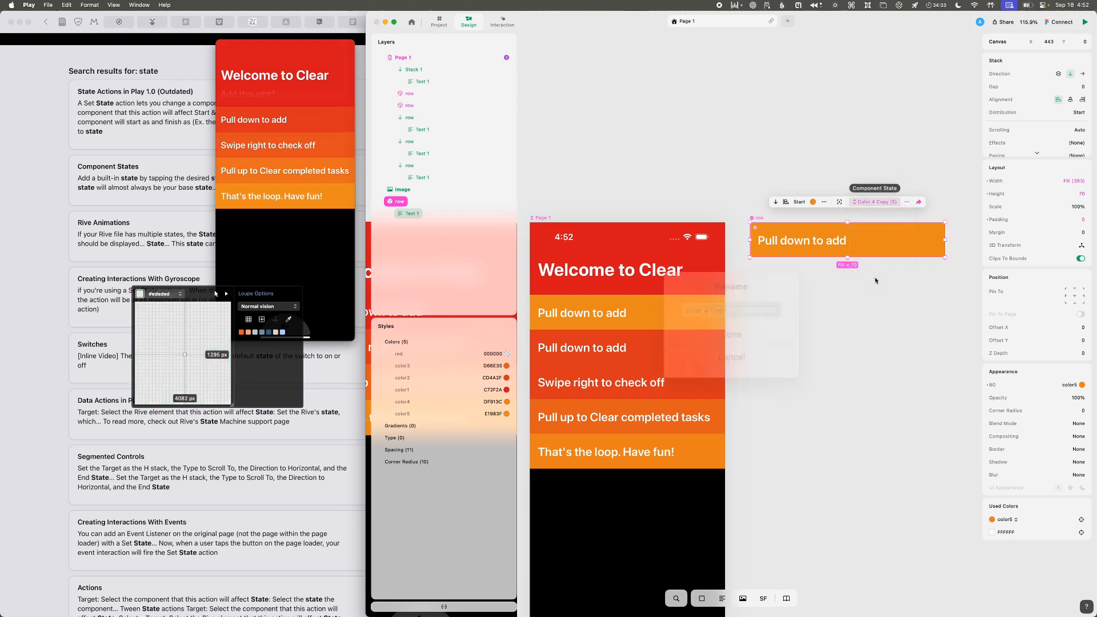
{"action": "type", "text": "Color 5"}
{"action": "key", "text": "Return"}
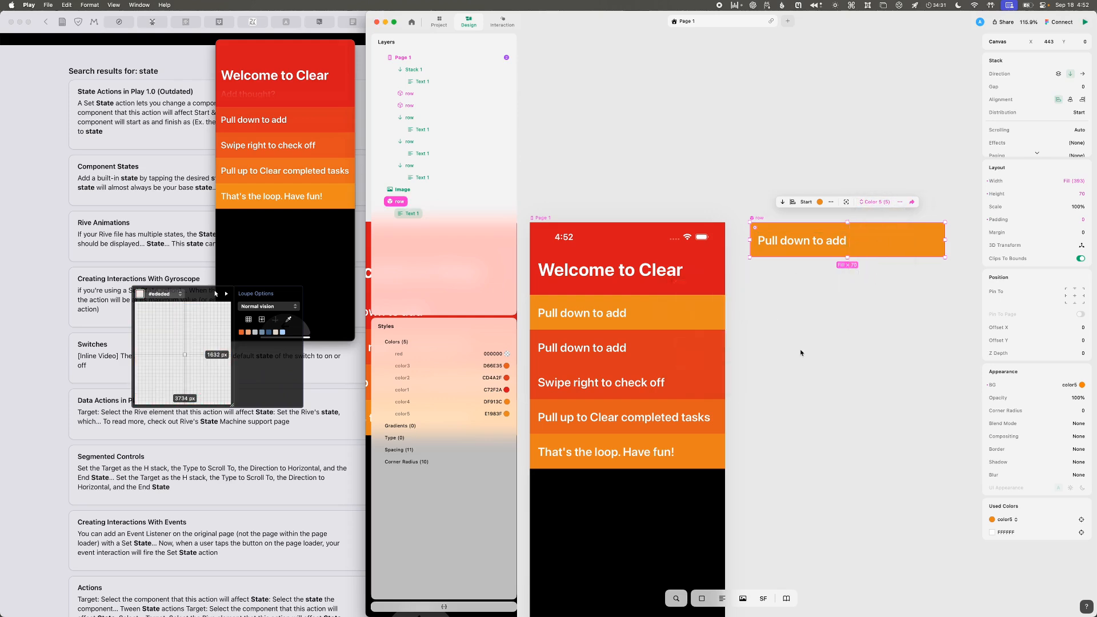
- Set the first "Pull down to add" row instance on Page 1 to the Default State
{"action": "left_click", "coordinate": [408, 93]}
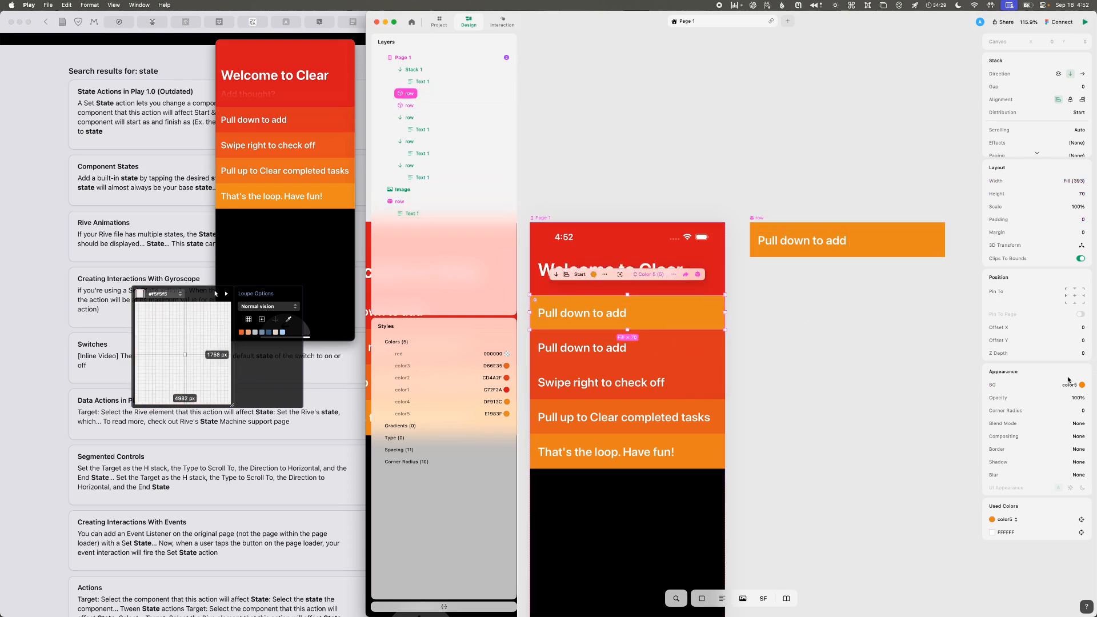
{"action": "left_click", "coordinate": [650, 274]}
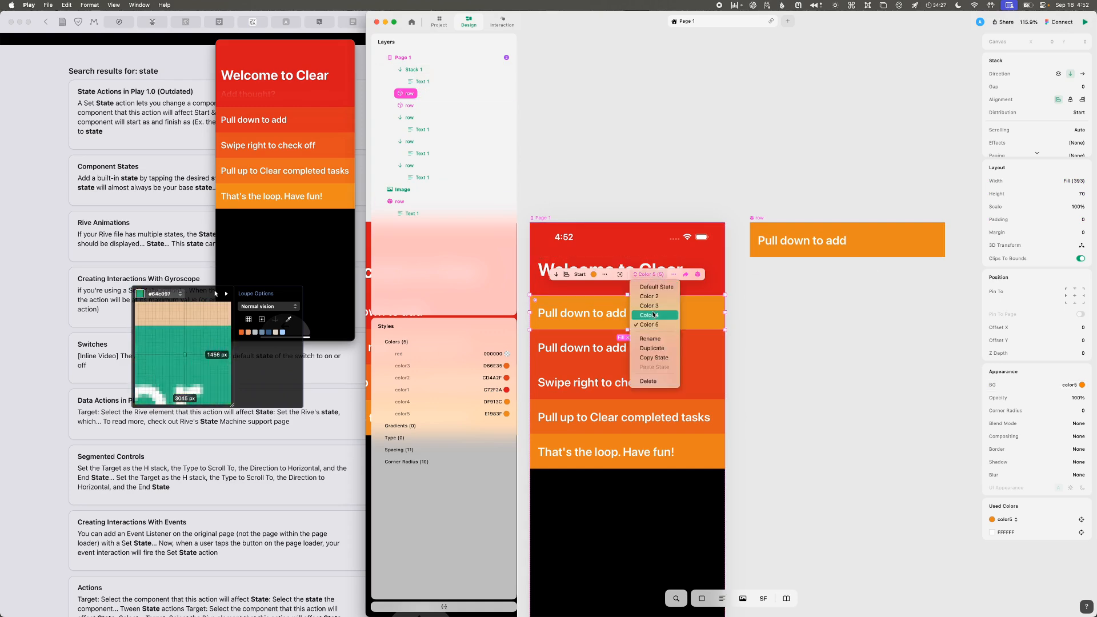
{"action": "left_click", "coordinate": [661, 287]}
{"action": "scroll", "coordinate": [795, 406], "scroll_direction": "left", "scroll_amount": 2}
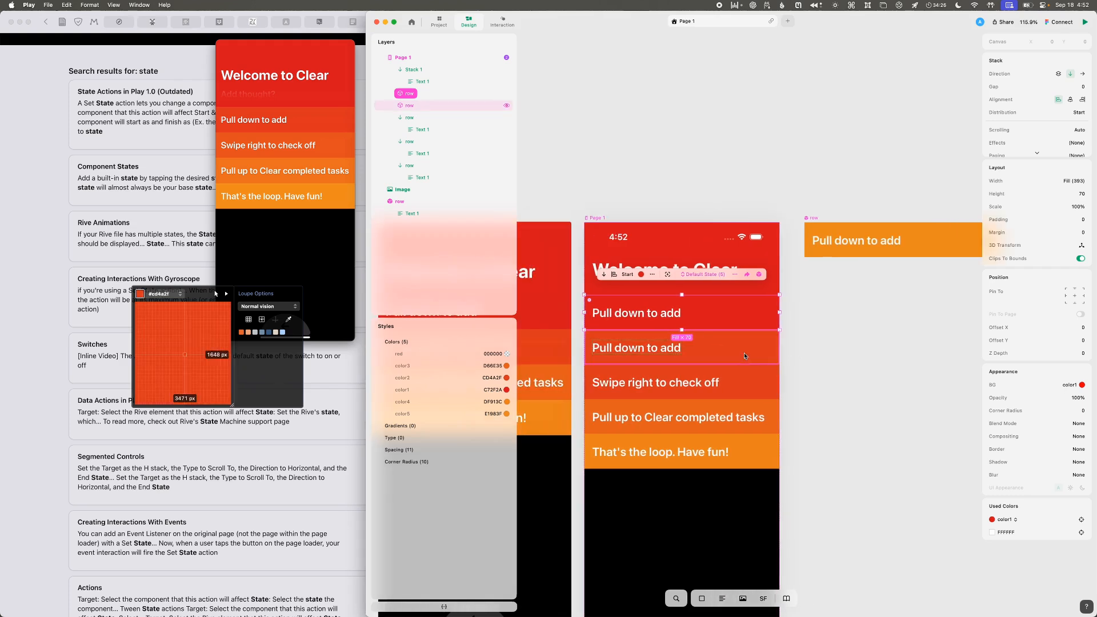
- Change the second "Pull down to add" row's text on Page 1 to "Swipe right to check off"
{"action": "scroll", "coordinate": [795, 406], "scroll_direction": "down", "scroll_amount": 2}
{"action": "scroll", "coordinate": [795, 406], "scroll_direction": "left", "scroll_amount": 2}
{"action": "left_click", "coordinate": [767, 321]}
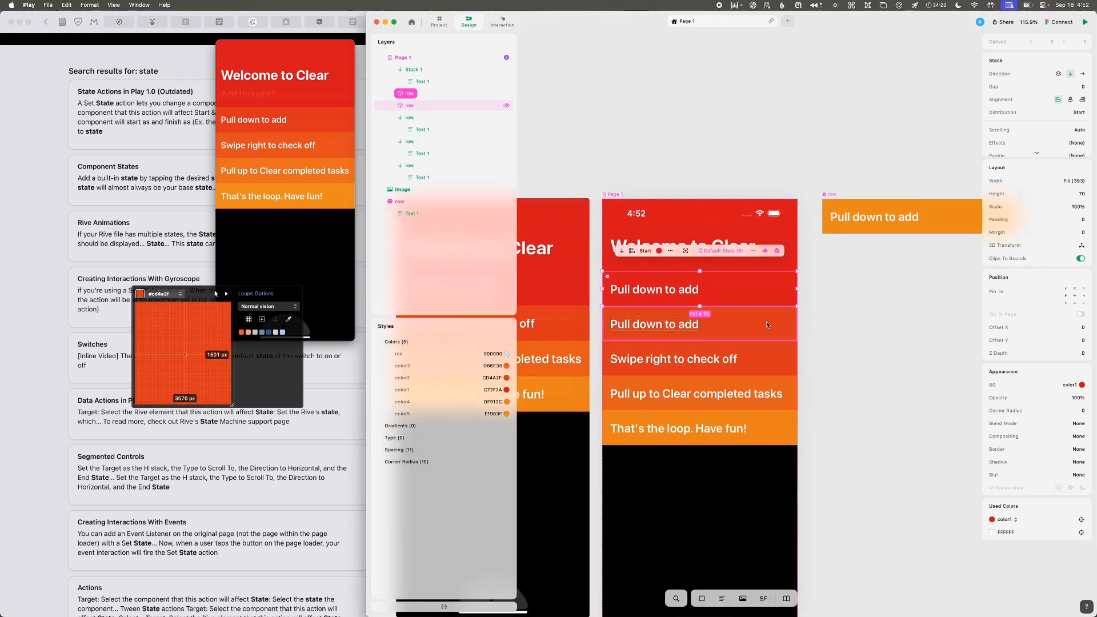
{"action": "scroll", "coordinate": [755, 325], "scroll_direction": "left", "scroll_amount": 3}
{"action": "left_click", "coordinate": [710, 333]}
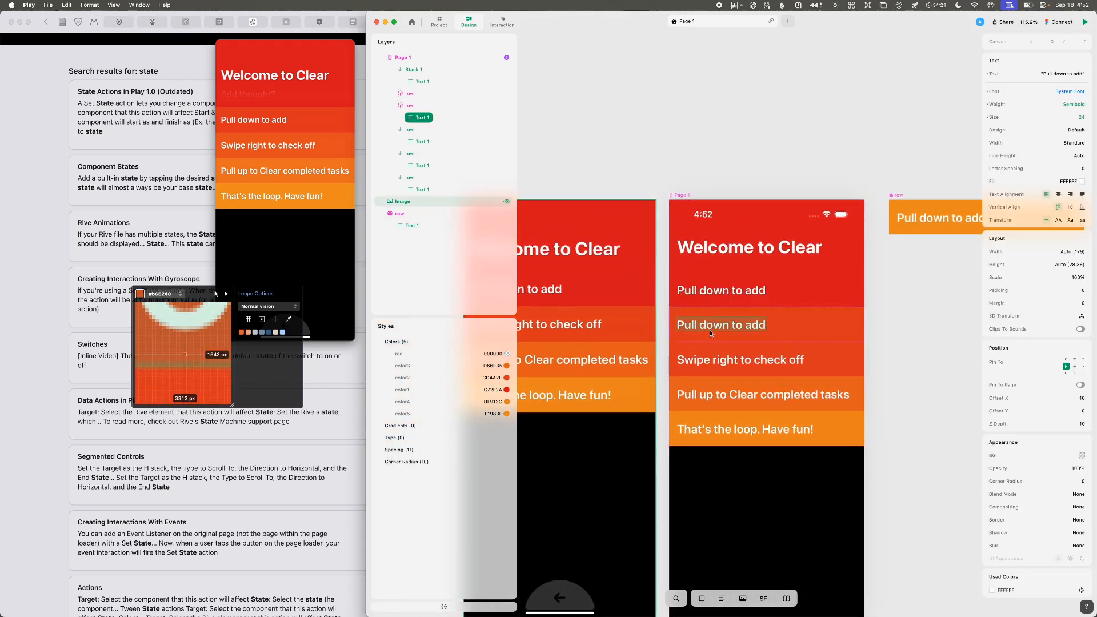
{"action": "type", "text": "Swipe right to"}
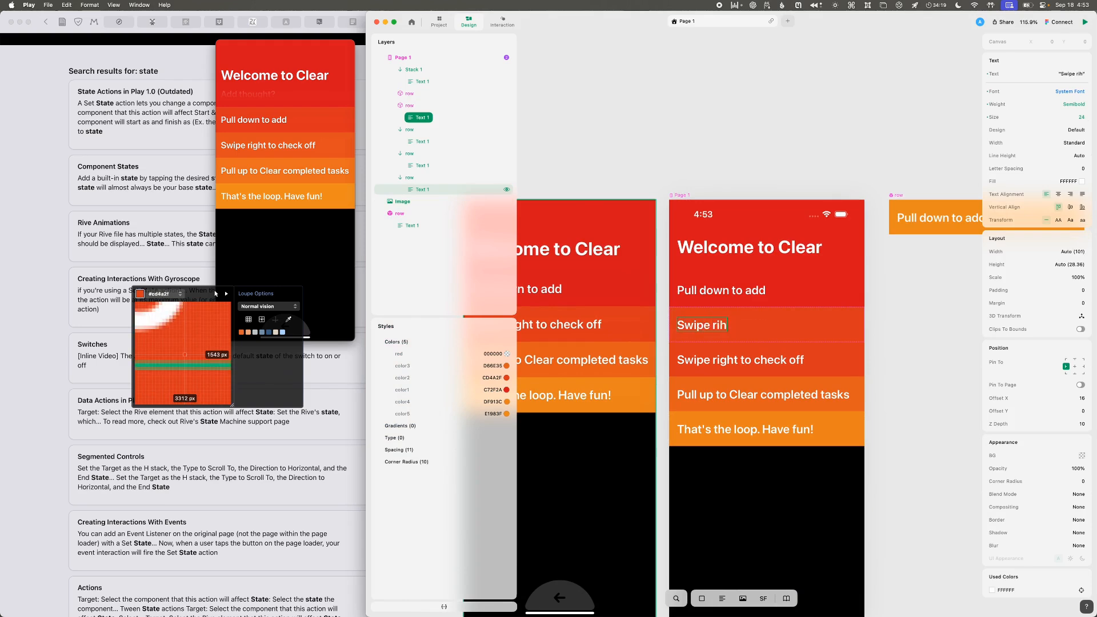
{"action": "type", "text": " check off"}
{"action": "key", "text": "Escape"}
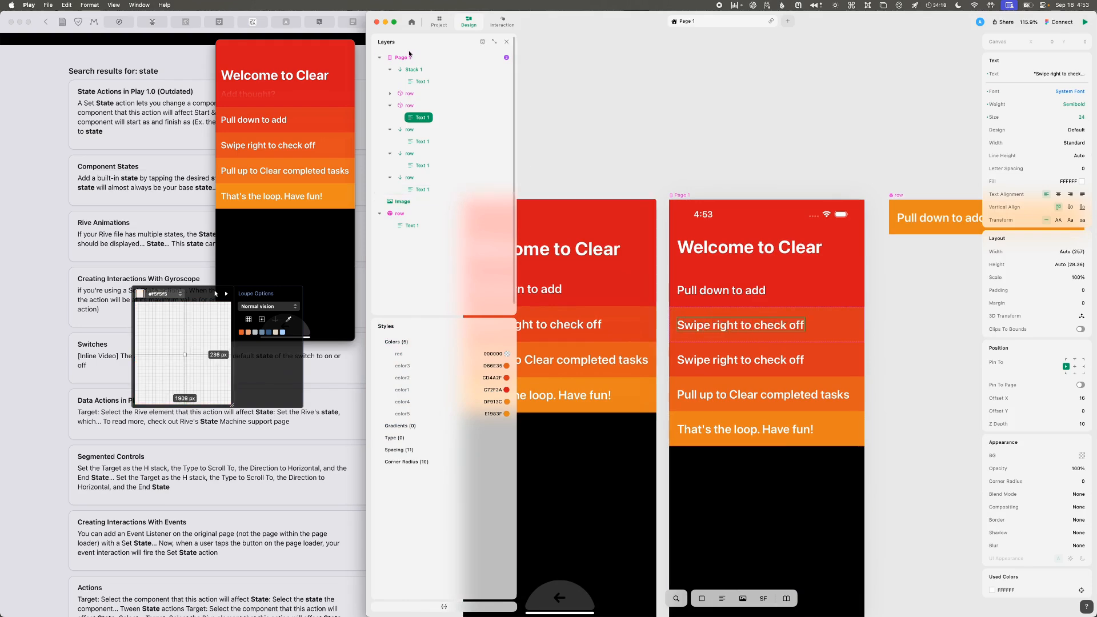
- Delete the three old non-component row stacks below the "Swipe right to check off" instance on Page 1
{"action": "left_click", "coordinate": [405, 131]}
{"action": "key", "text": "Delete"}
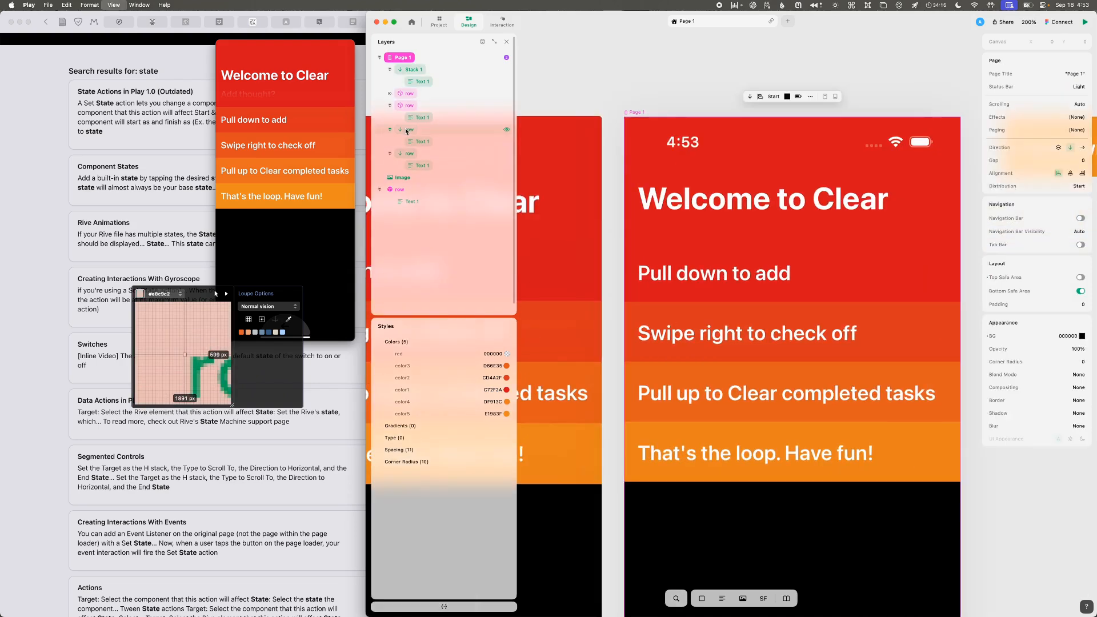
{"action": "key", "text": "super+minus"}
{"action": "left_click", "coordinate": [406, 131]}
{"action": "key", "text": "Delete"}
{"action": "left_click", "coordinate": [407, 130]}
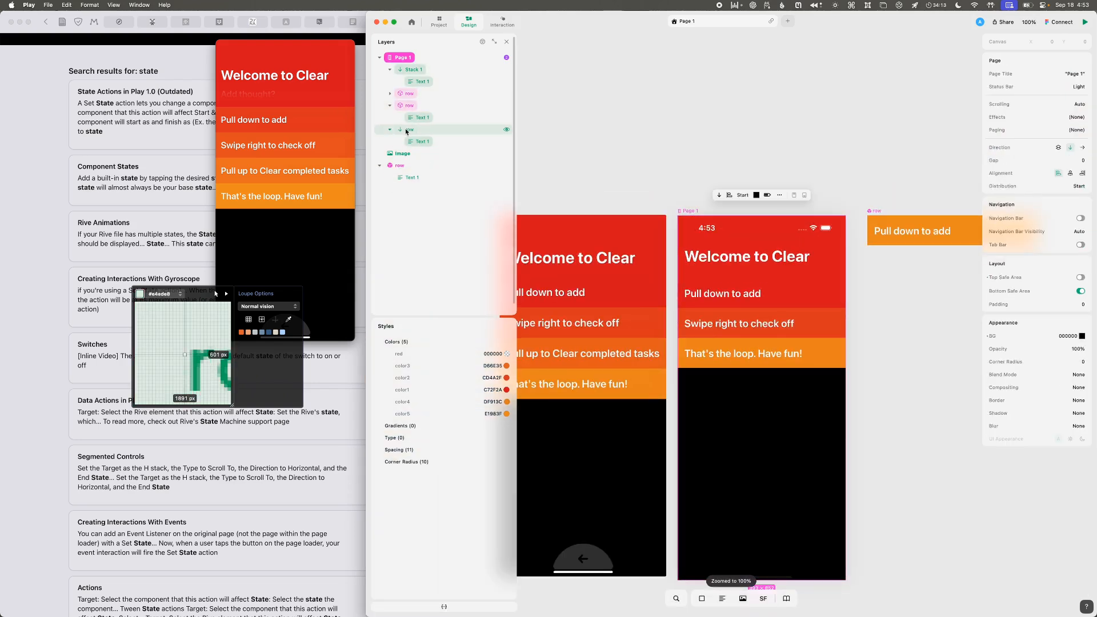
{"action": "key", "text": "Delete"}
- Duplicate the "Swipe right to check off" row instance and change the copy's text to "Pull up to Clear completed tasks"
{"action": "left_click", "coordinate": [781, 323]}
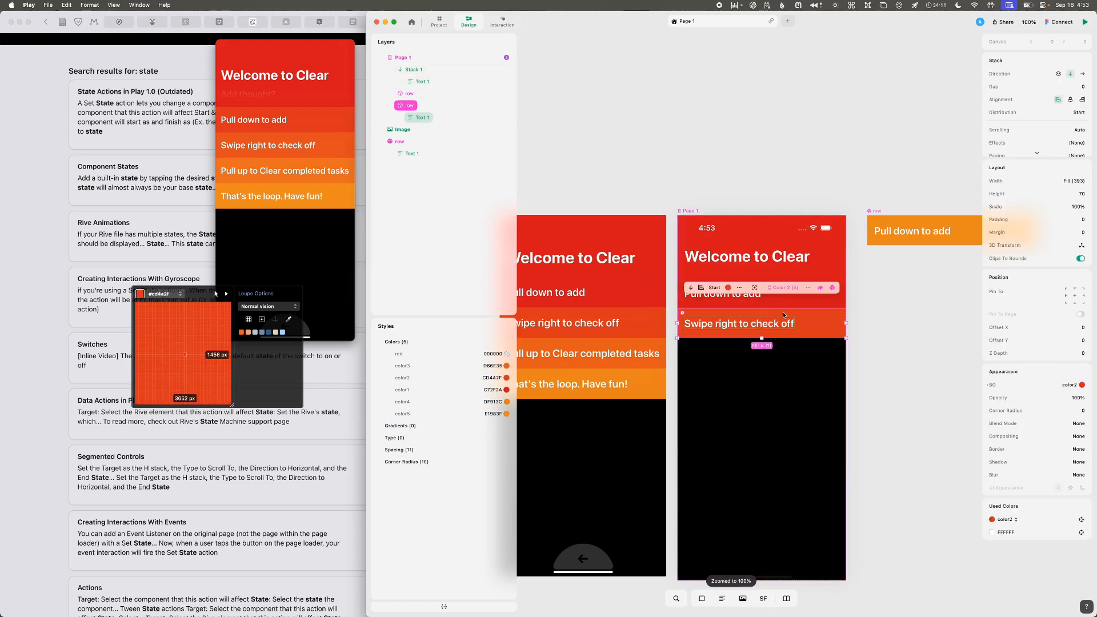
{"action": "key", "text": "super+d"}
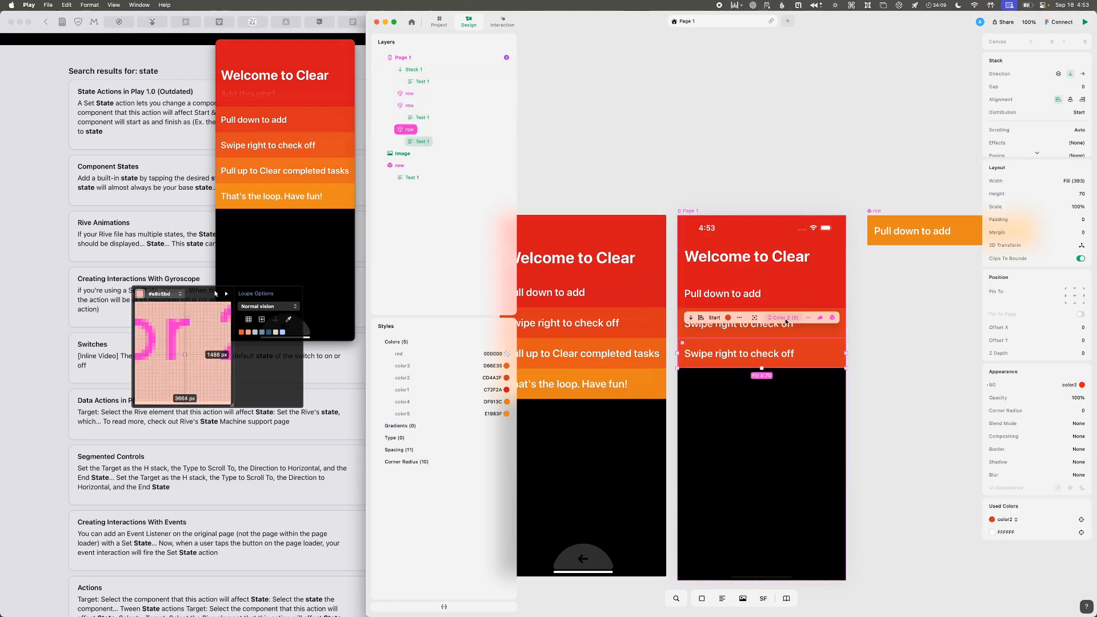
{"action": "scroll", "coordinate": [756, 346], "scroll_direction": "left", "scroll_amount": 2}
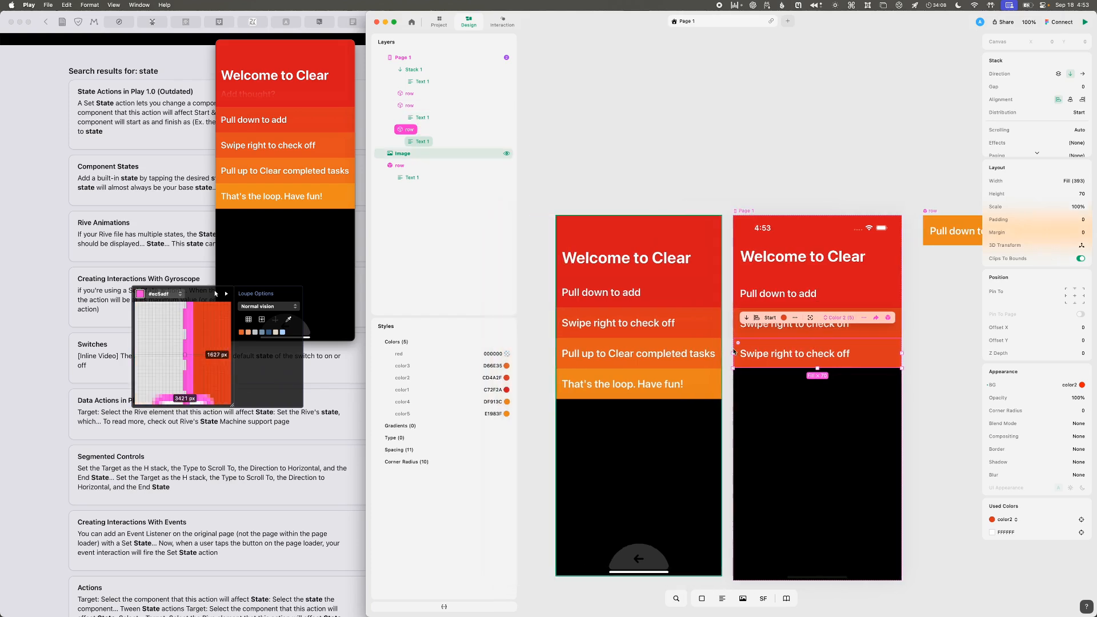
{"action": "double_click", "coordinate": [794, 354]}
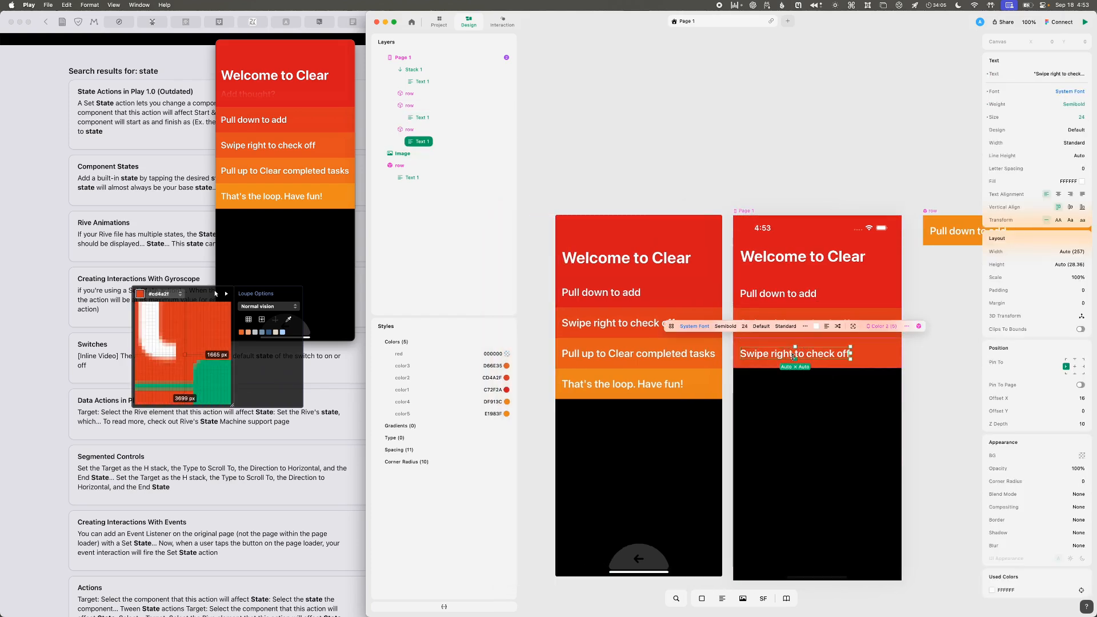
{"action": "double_click", "coordinate": [794, 354]}
{"action": "type", "text": "Pull up to c"}
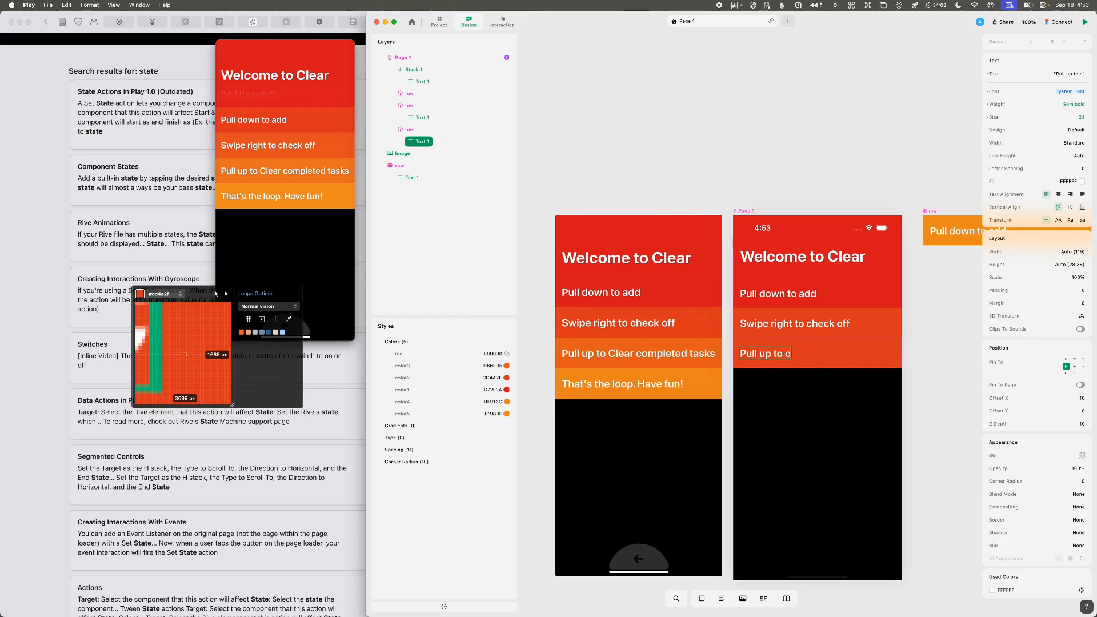
{"action": "type", "text": "lear complete"}
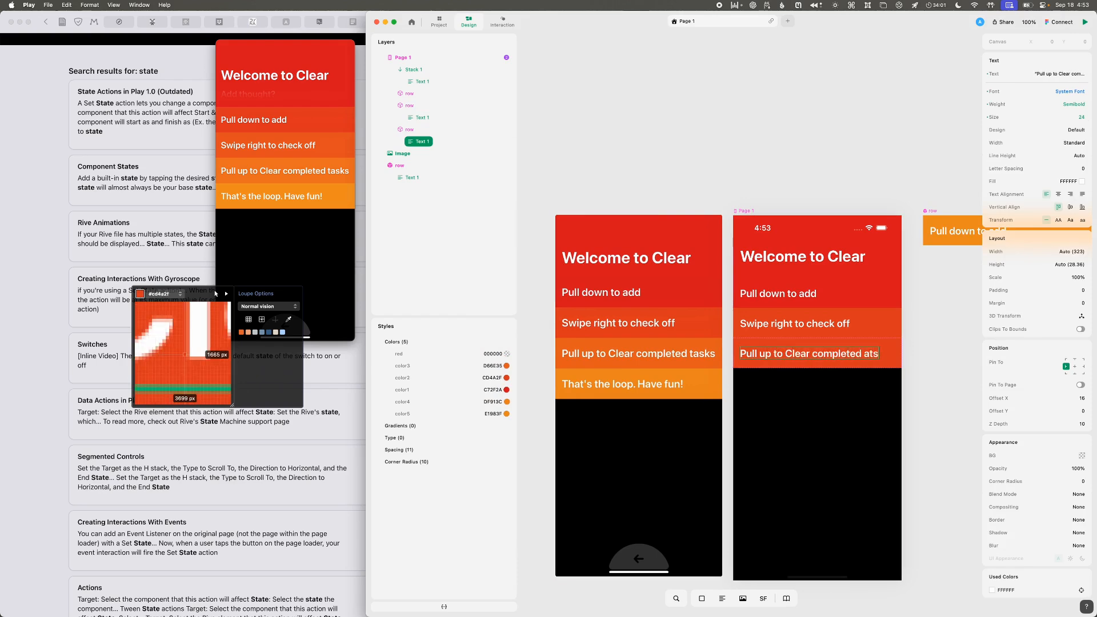
{"action": "type", "text": "d tasks"}
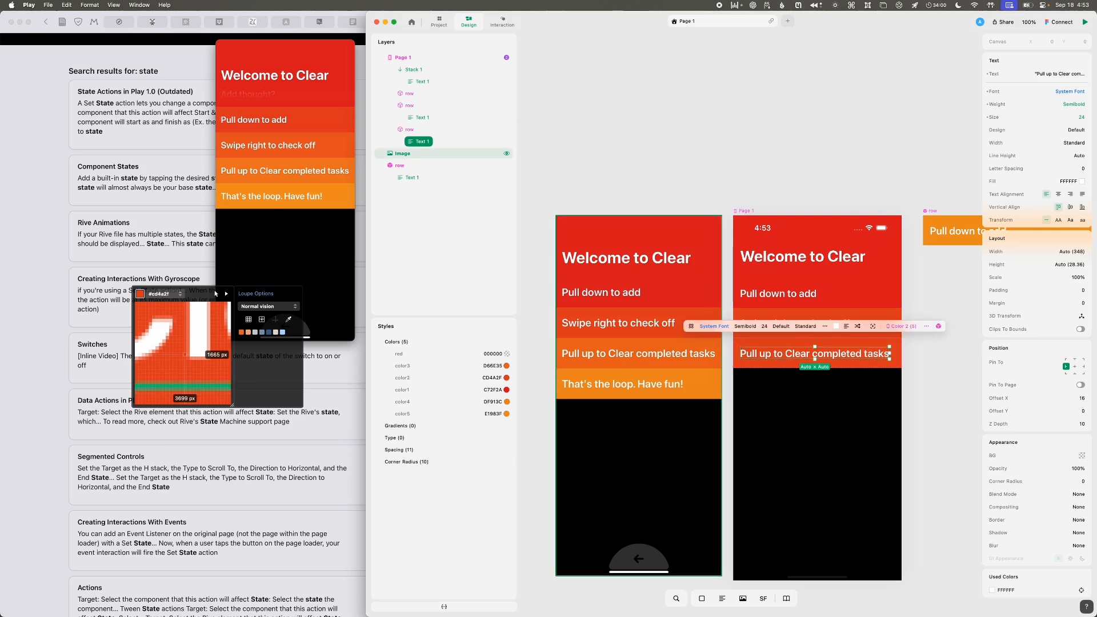
- Set the "Pull up to Clear completed tasks" row instance to the Color 3 state
{"action": "left_click", "coordinate": [902, 325]}
{"action": "left_click", "coordinate": [902, 357]}
{"action": "left_click", "coordinate": [896, 357]}
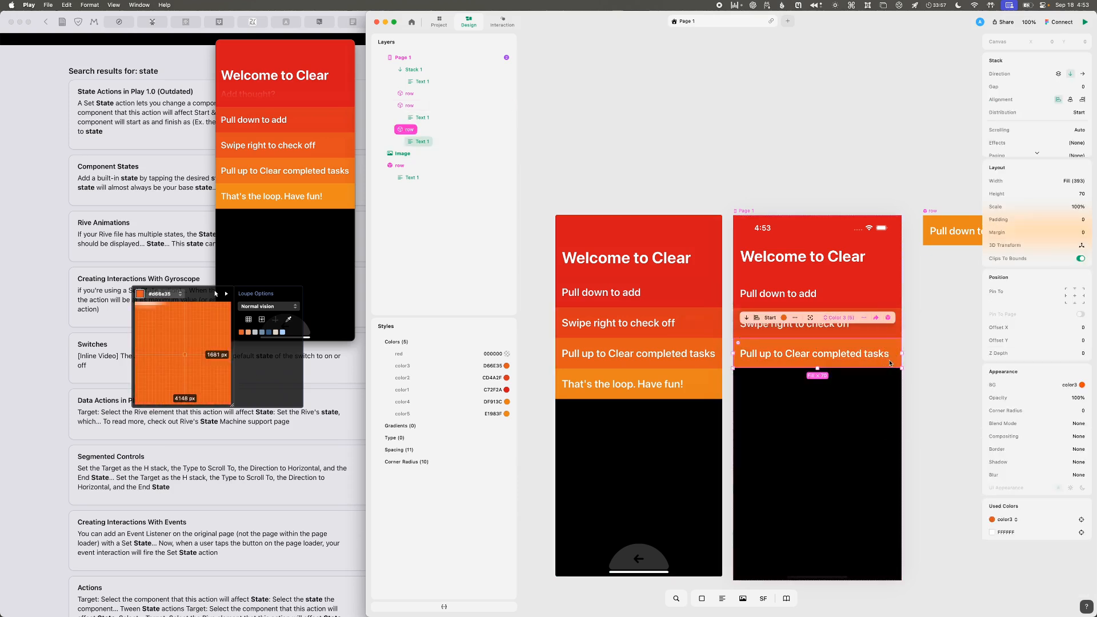
- Duplicate the "Pull up to Clear completed tasks" row and change the copy's text to "That's the loop. Have fun!"
{"action": "key", "text": "super+d"}
{"action": "double_click", "coordinate": [830, 380]}
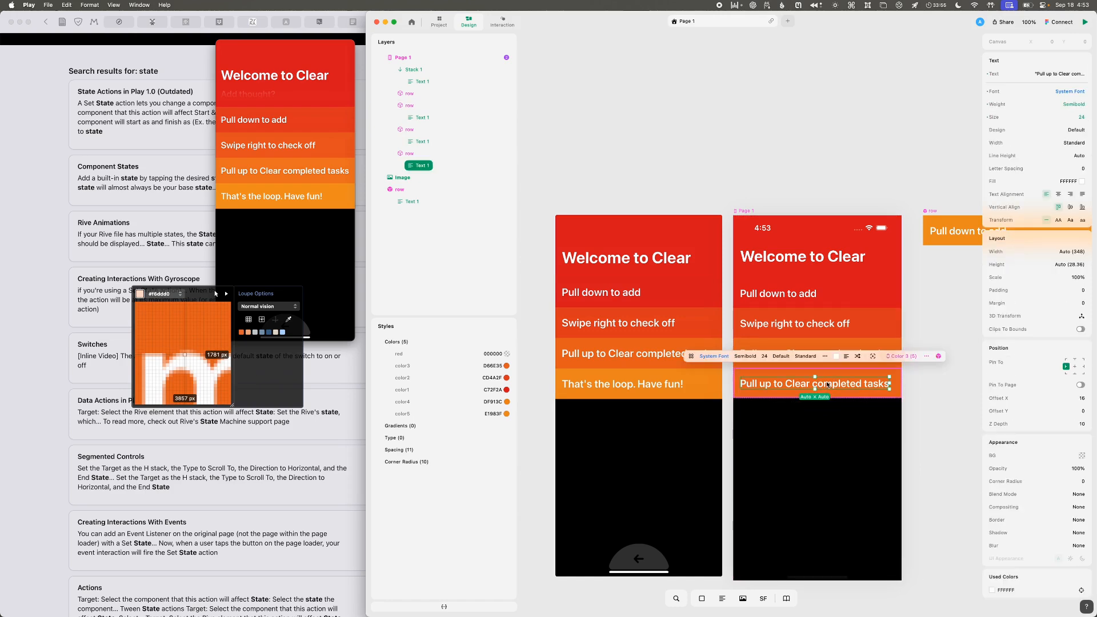
{"action": "type", "text": "That's the loop. Have fun!"}
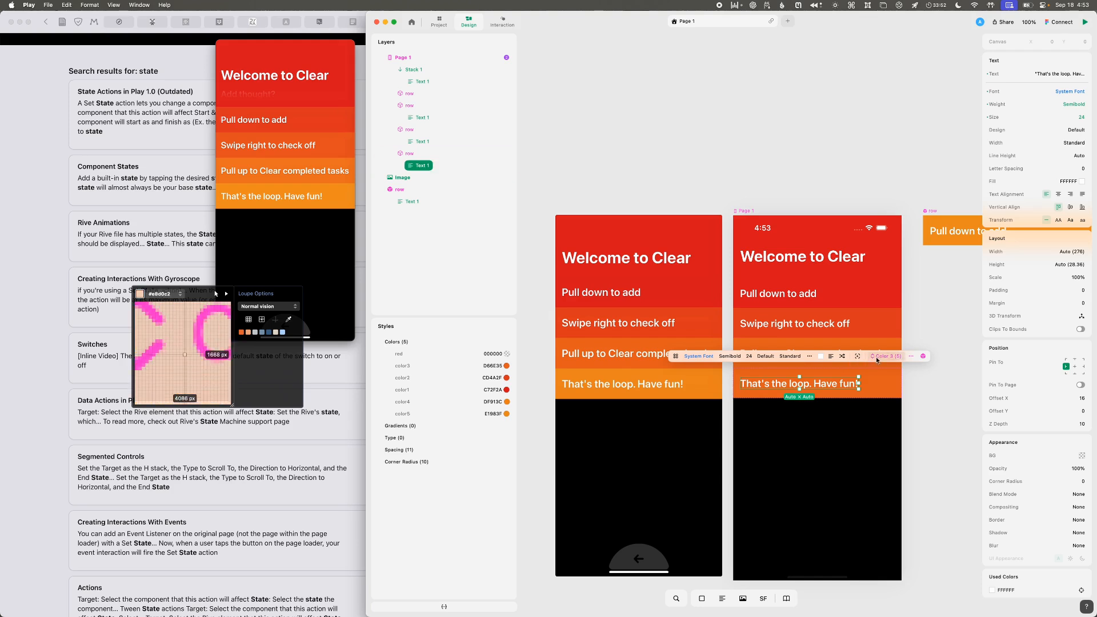
- Switch the "That's the loop. Have fun!" row instance to the lighter orange state that matches the reference image
{"action": "left_click", "coordinate": [877, 359]}
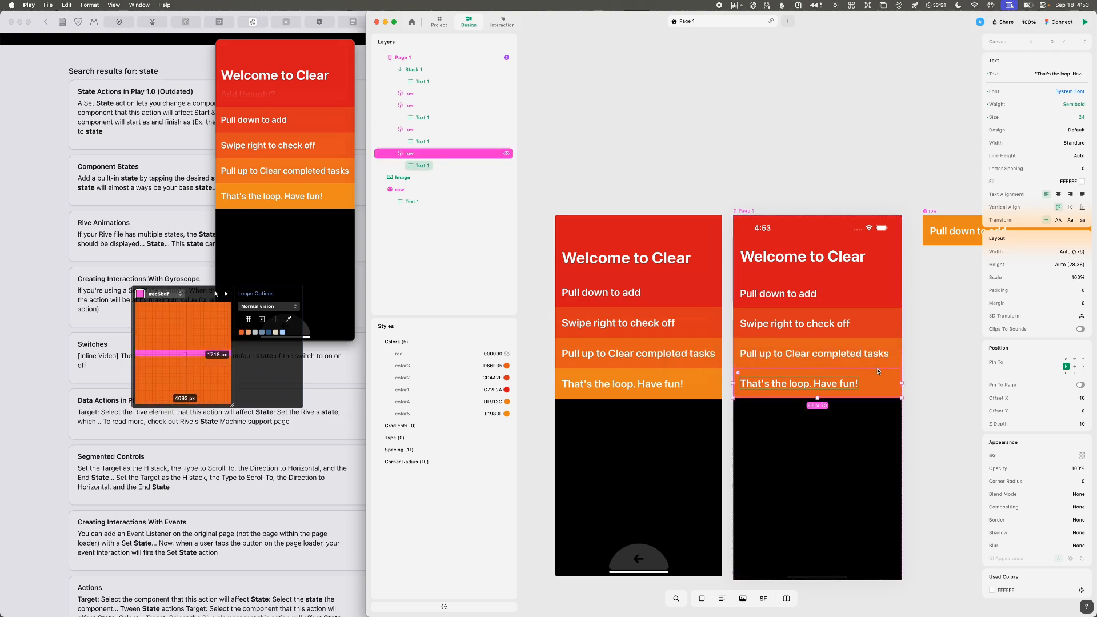
{"action": "left_click", "coordinate": [839, 348]}
{"action": "left_click", "coordinate": [842, 390]}
{"action": "left_click", "coordinate": [945, 392]}
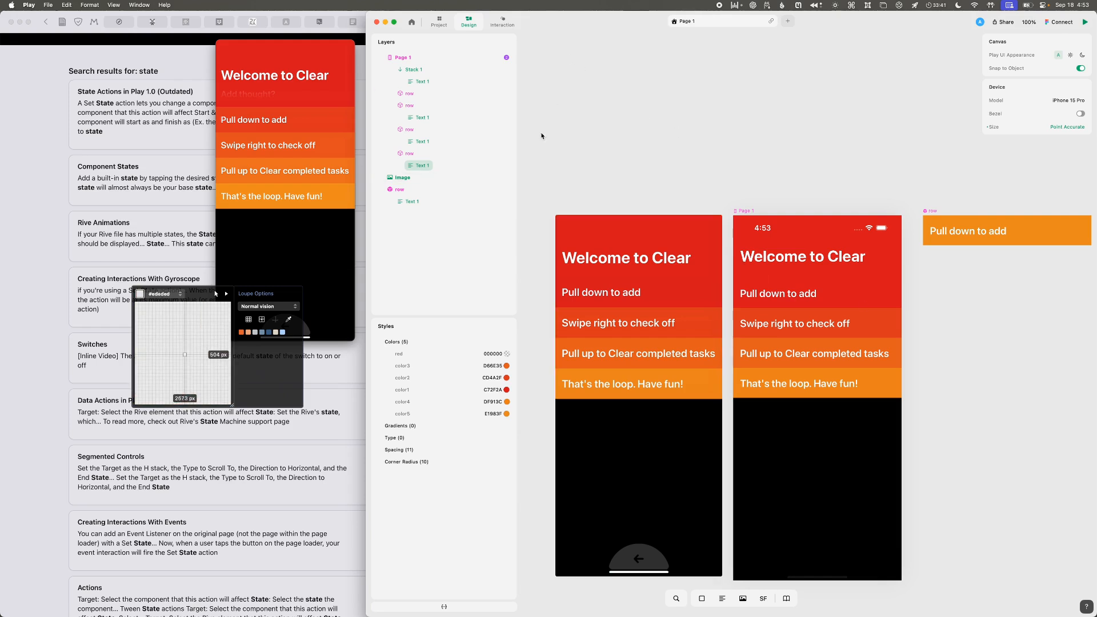
- Show Page 1's interactions and delete its empty Tap trigger, keeping the Scroll Started trigger
{"action": "left_click", "coordinate": [502, 21]}
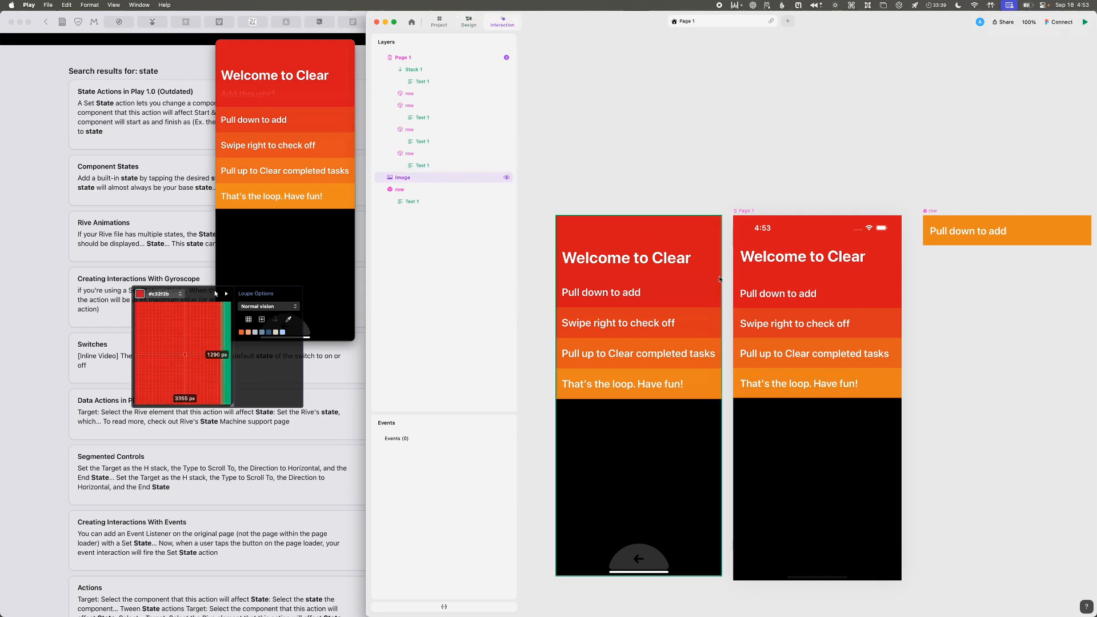
{"action": "left_click", "coordinate": [857, 434]}
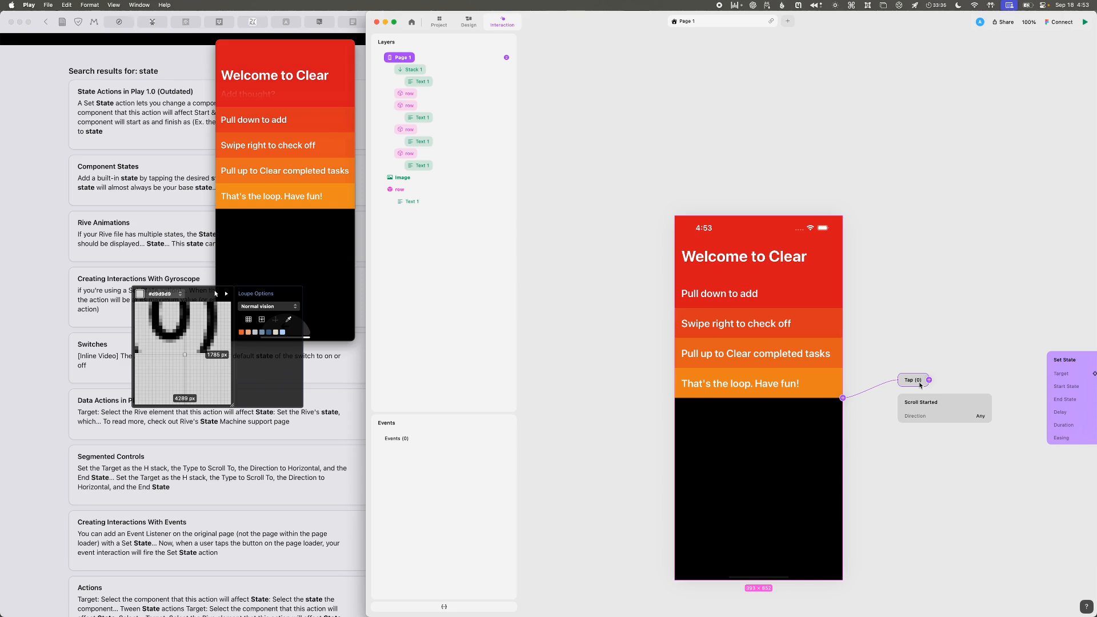
{"action": "left_click", "coordinate": [921, 385]}
{"action": "left_click", "coordinate": [929, 464]}
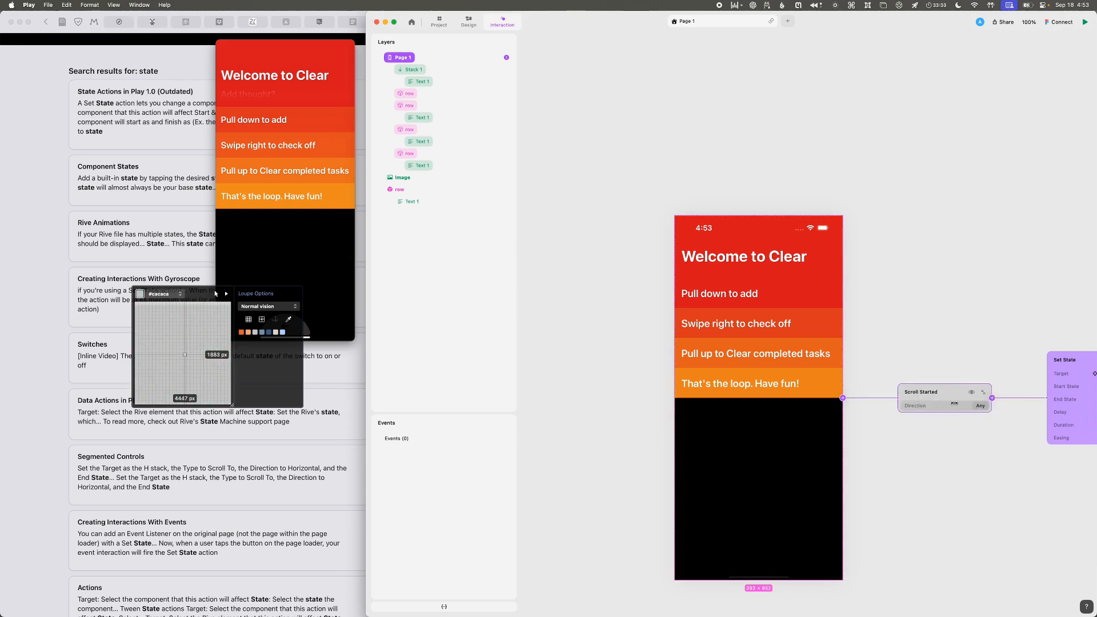
- Look at the available targets for the Set State action linked to Page 1's Scroll Started trigger
{"action": "scroll", "coordinate": [951, 400], "scroll_direction": "right", "scroll_amount": 2}
{"action": "left_click", "coordinate": [1062, 375]}
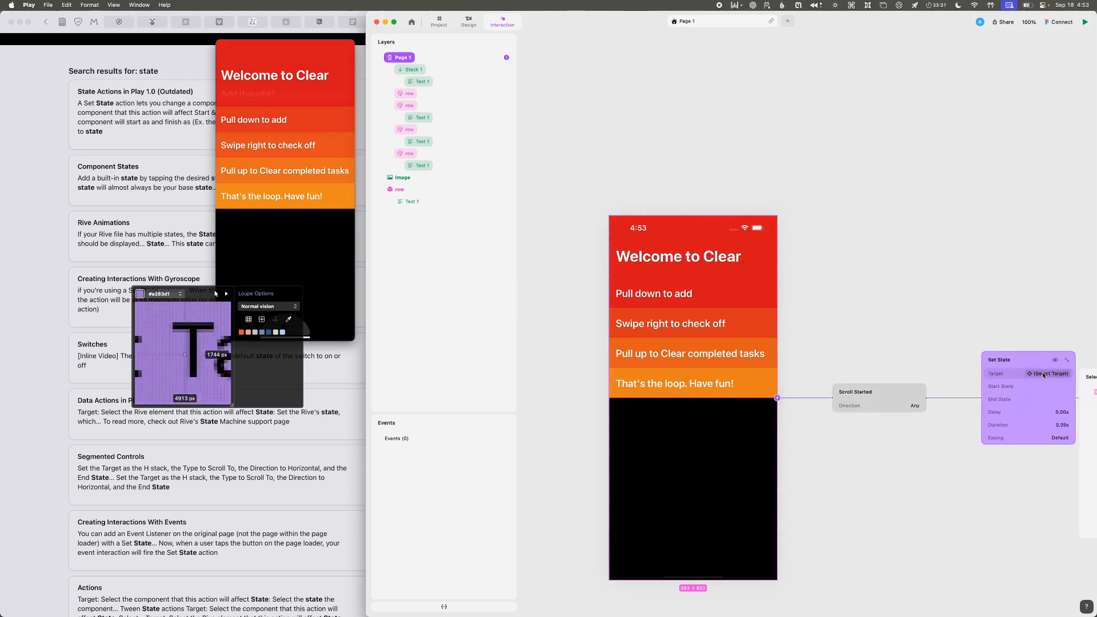
{"action": "scroll", "coordinate": [900, 347], "scroll_direction": "right", "scroll_amount": 2}
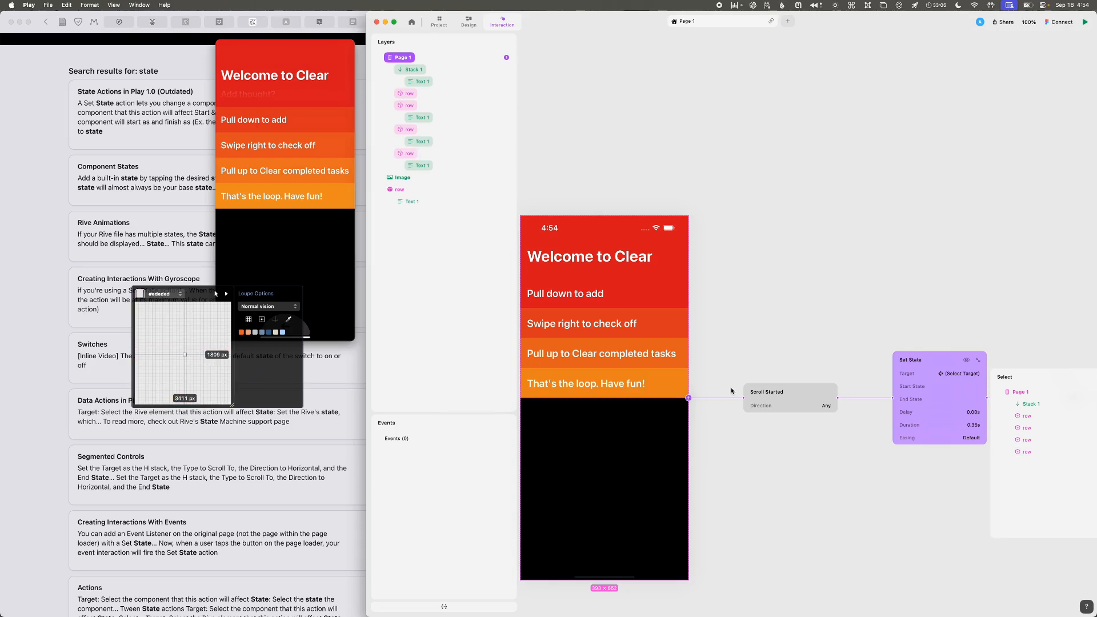
{"action": "left_click", "coordinate": [768, 362]}
{"action": "scroll", "coordinate": [718, 362], "scroll_direction": "left", "scroll_amount": 5}
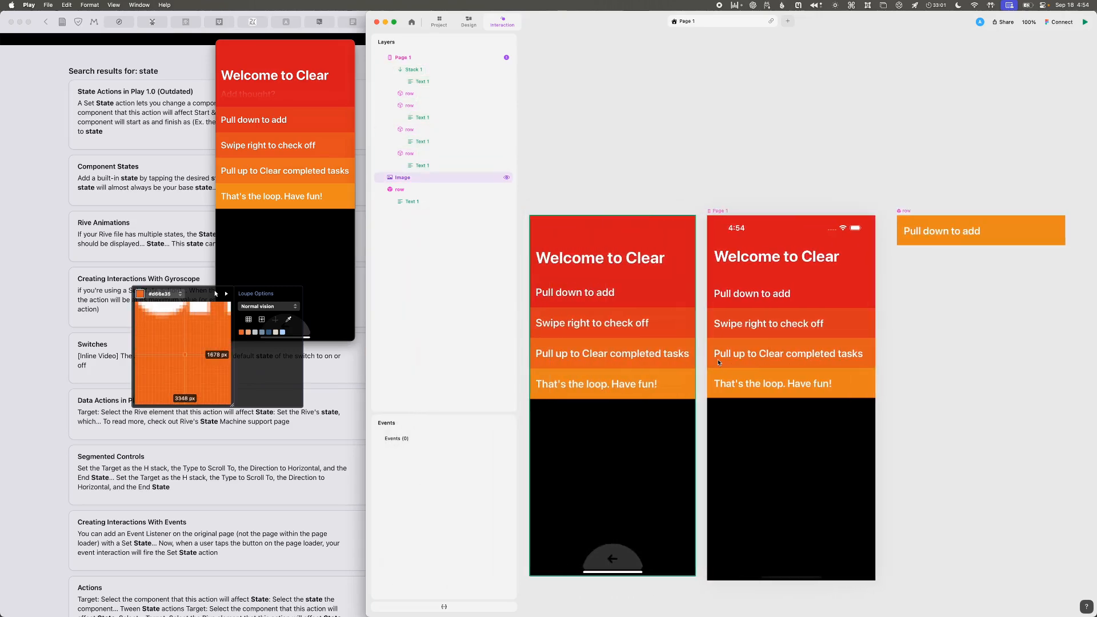
{"action": "scroll", "coordinate": [718, 362], "scroll_direction": "right", "scroll_amount": 1}
{"action": "key", "text": "super+m"}
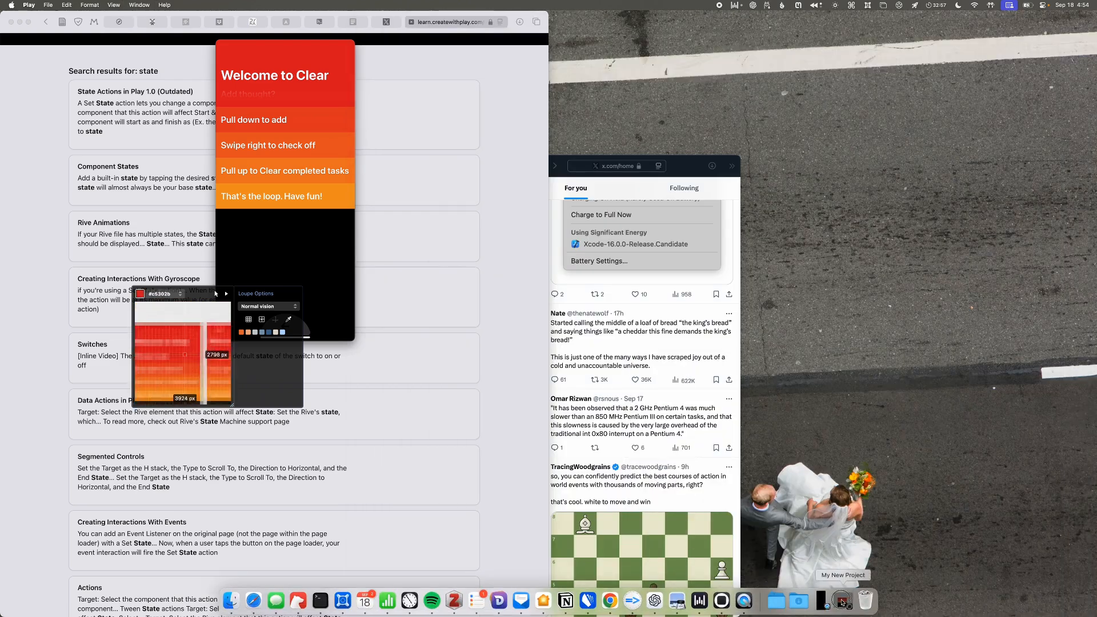
{"action": "left_click", "coordinate": [838, 601]}
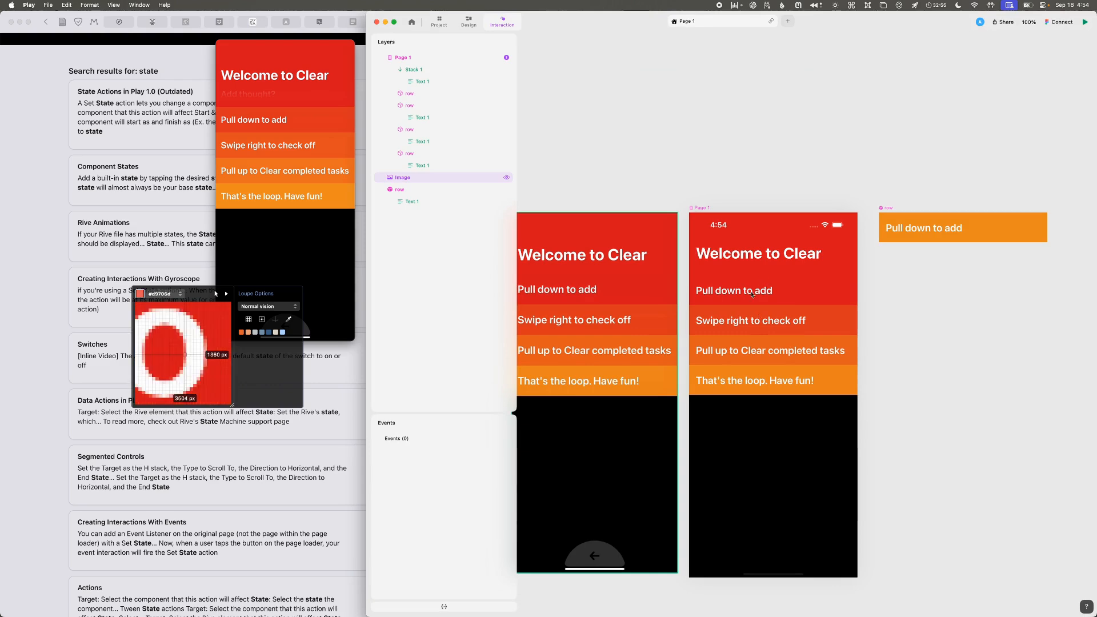
- View the scrolling settings of the "Welcome to Clear" header stack in Design mode
{"action": "left_click", "coordinate": [820, 225]}
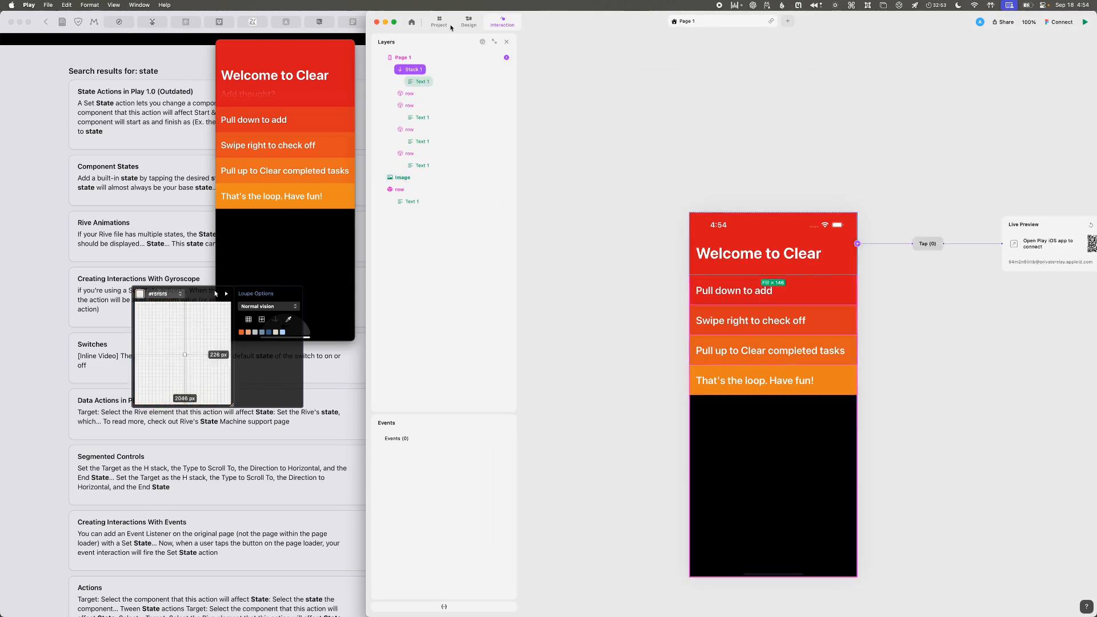
{"action": "left_click", "coordinate": [472, 23]}
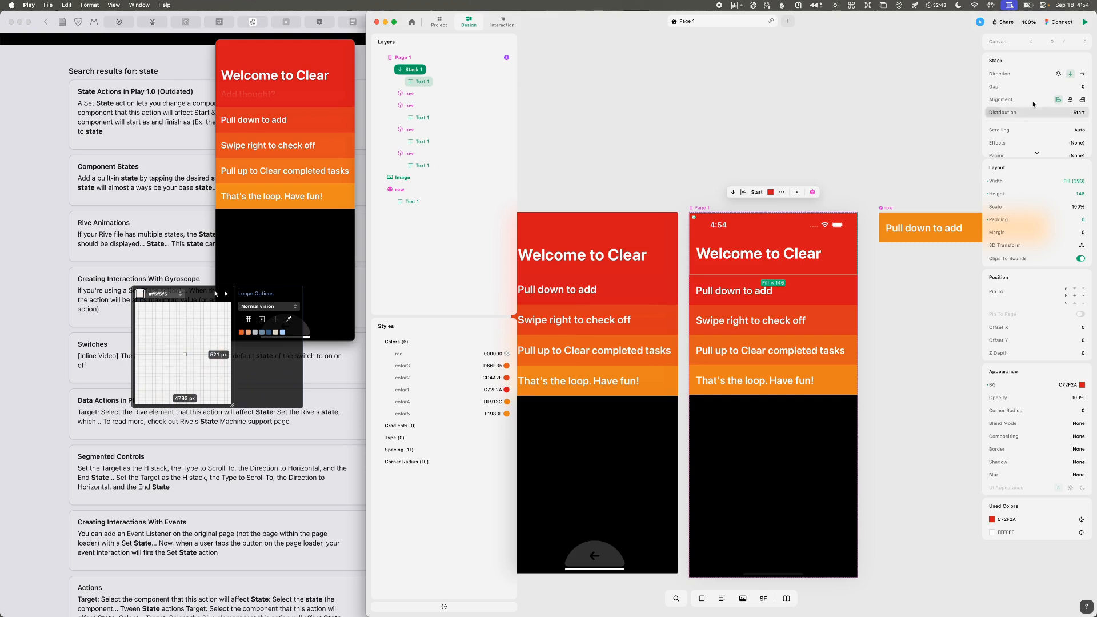
{"action": "scroll", "coordinate": [1036, 149], "scroll_direction": "down", "scroll_amount": 2}
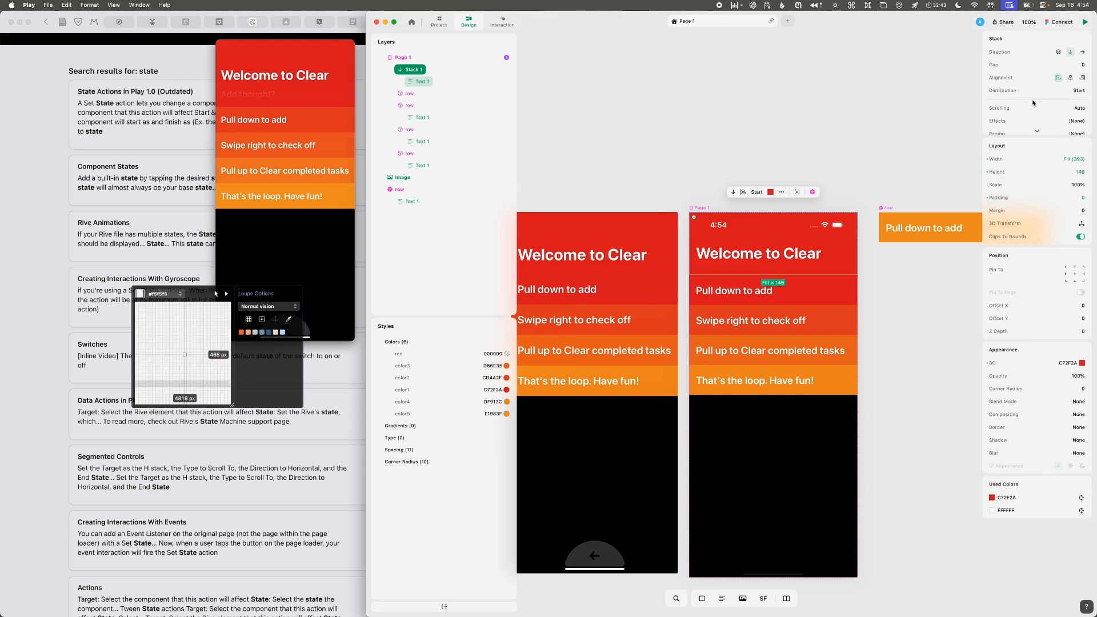
{"action": "left_click", "coordinate": [1078, 108]}
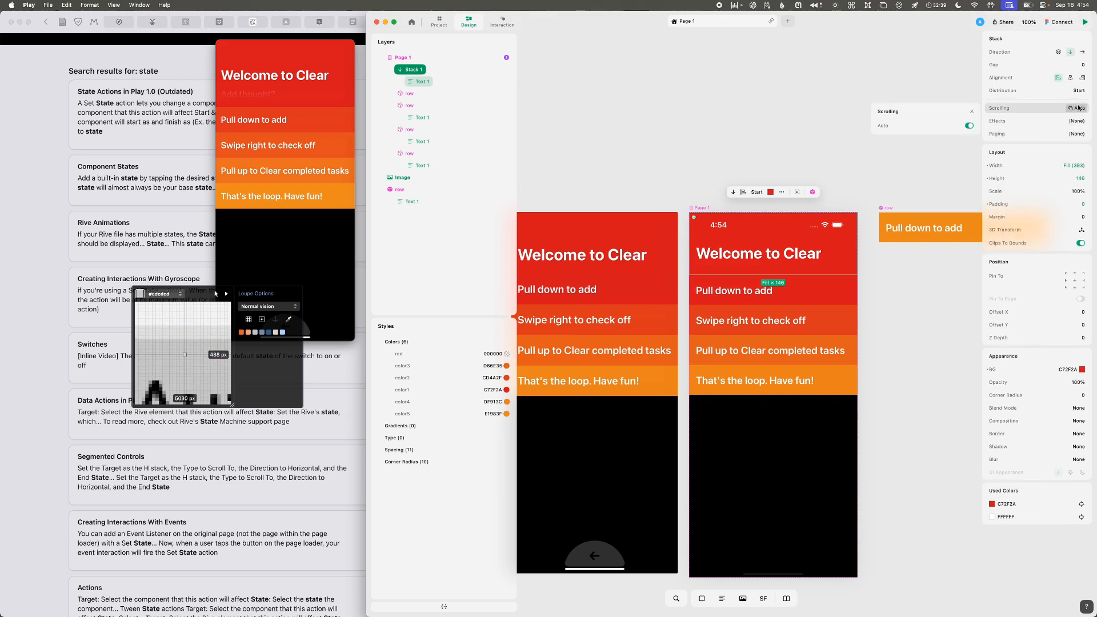
- Turn off Auto scrolling for Page 1
{"action": "left_click", "coordinate": [402, 58]}
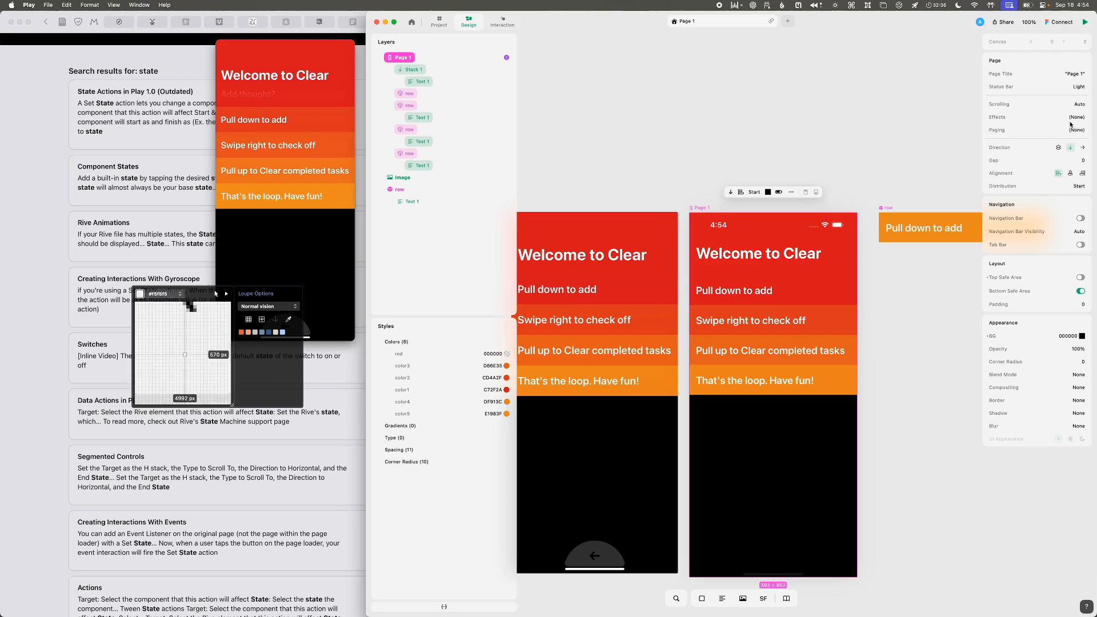
{"action": "left_click", "coordinate": [1077, 105]}
{"action": "left_click", "coordinate": [970, 122]}
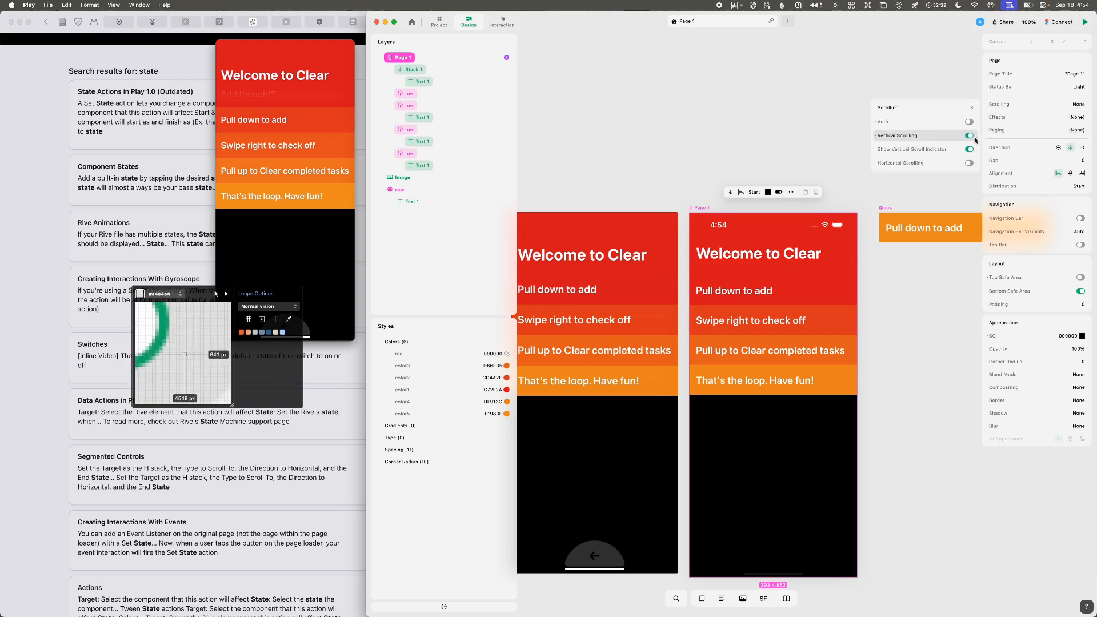
- Switch to QuickTime Player, open a new movie recording that mirrors the iPhone, and open the Play app on the phone
{"action": "left_click", "coordinate": [1086, 22]}
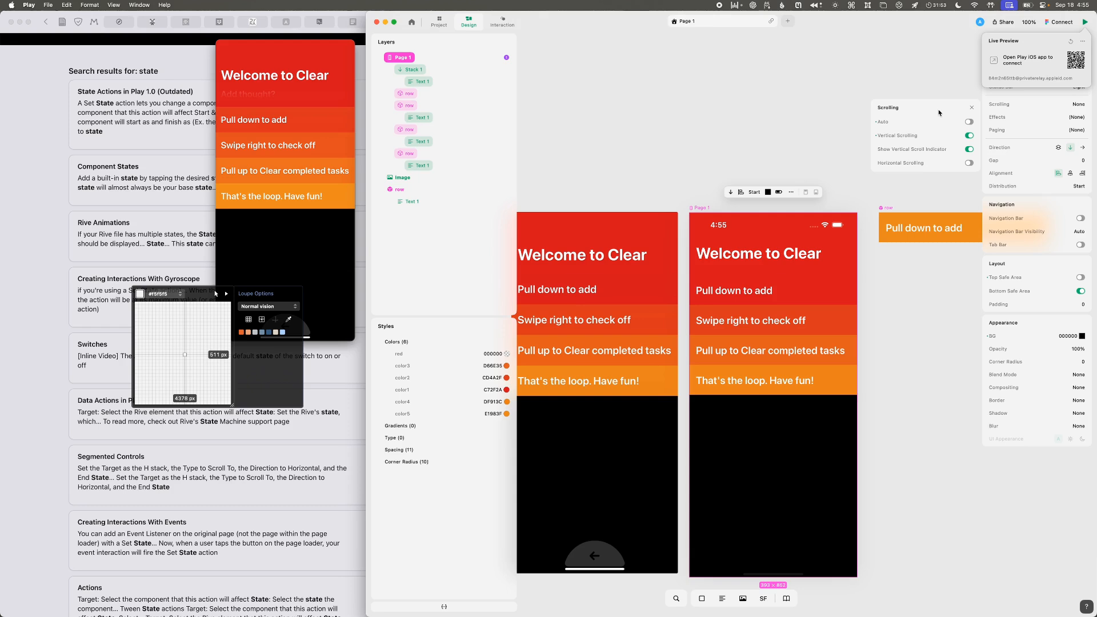
{"action": "left_click", "coordinate": [285, 45]}
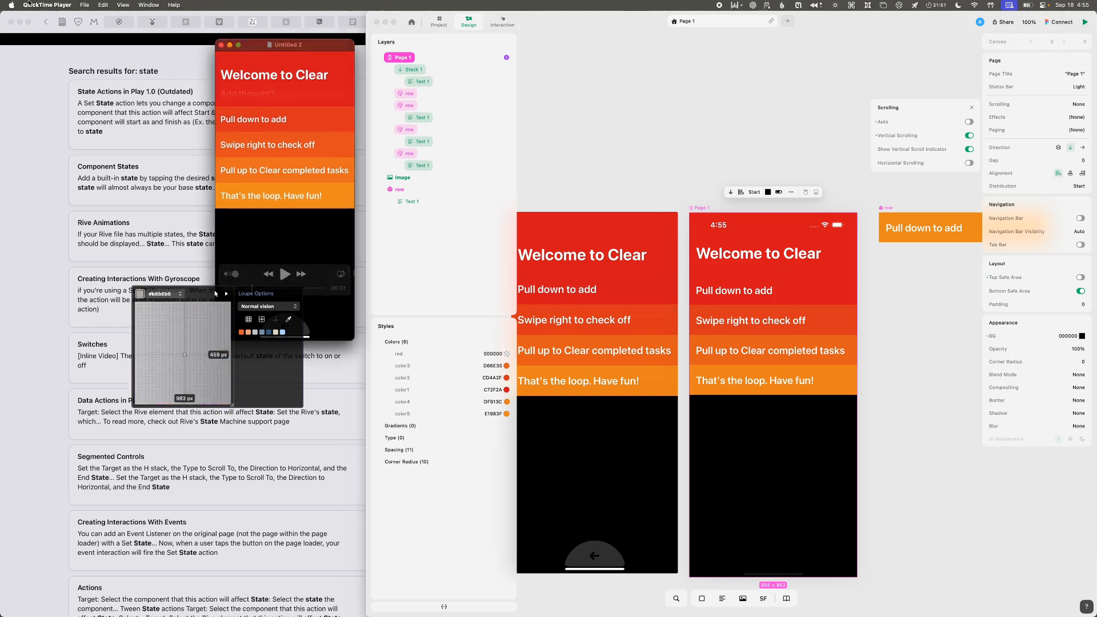
{"action": "left_click", "coordinate": [57, 4]}
{"action": "mouse_move", "coordinate": [85, 5]}
{"action": "left_click", "coordinate": [109, 18]}
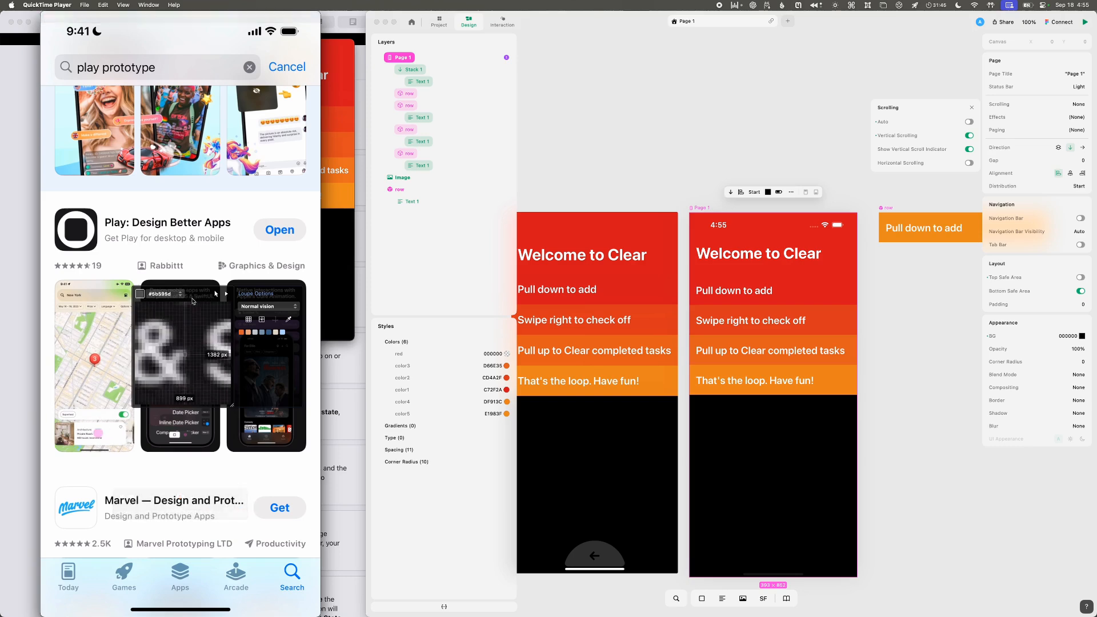
{"action": "left_click_drag", "start_coordinate": [198, 299], "coordinate": [407, 503]}
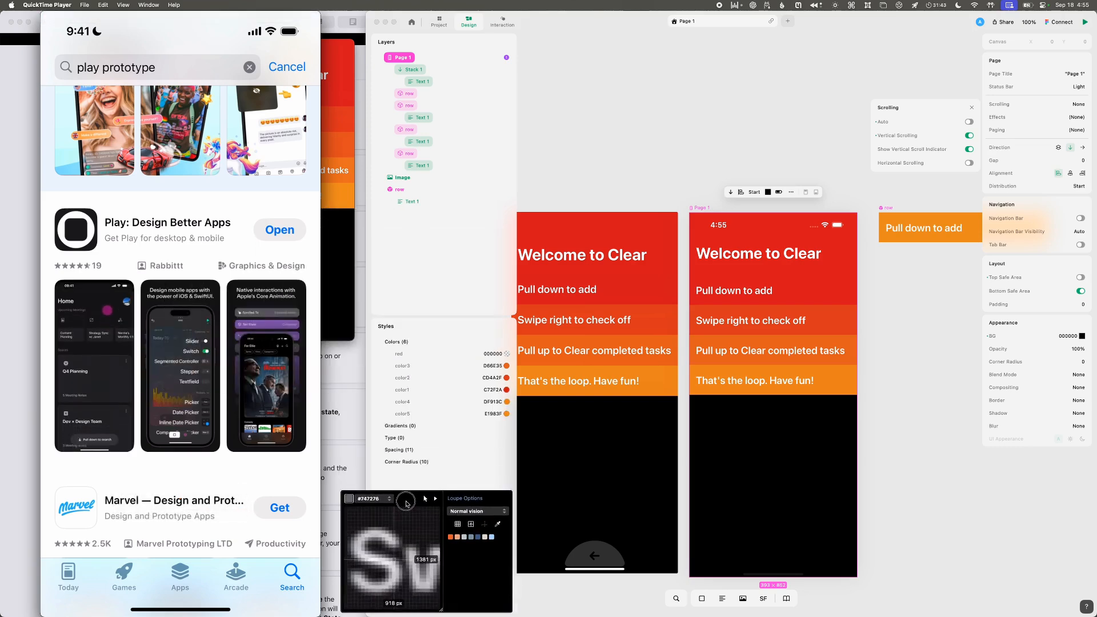
{"action": "left_click", "coordinate": [272, 229]}
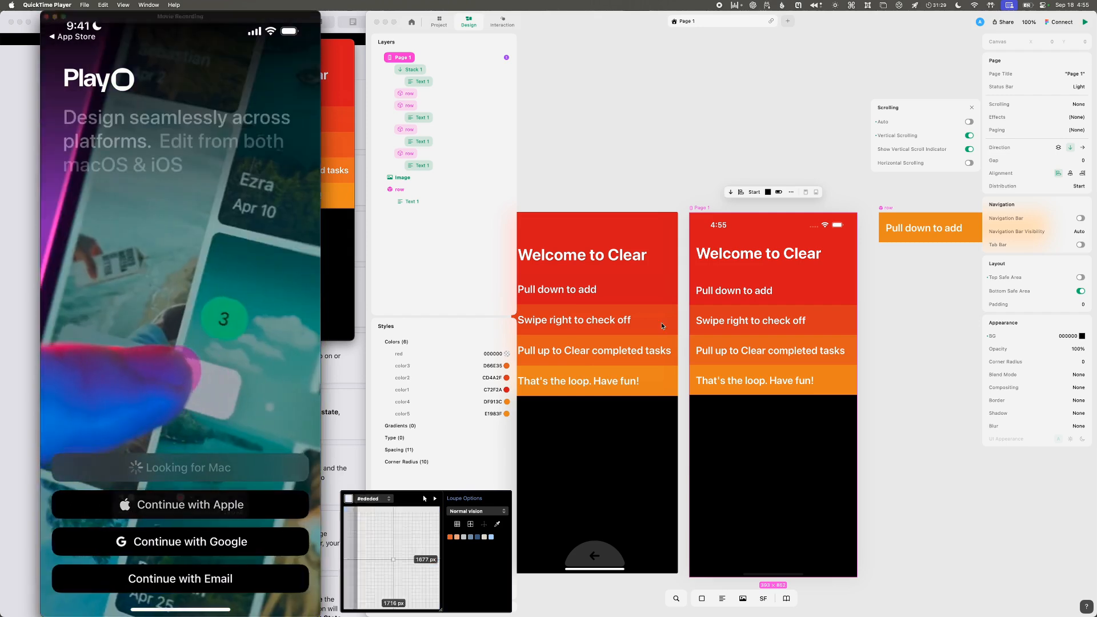
- Switch back to Play and preview the project on the iPhone 14 Pro through Live Preview
{"action": "left_click", "coordinate": [1062, 26]}
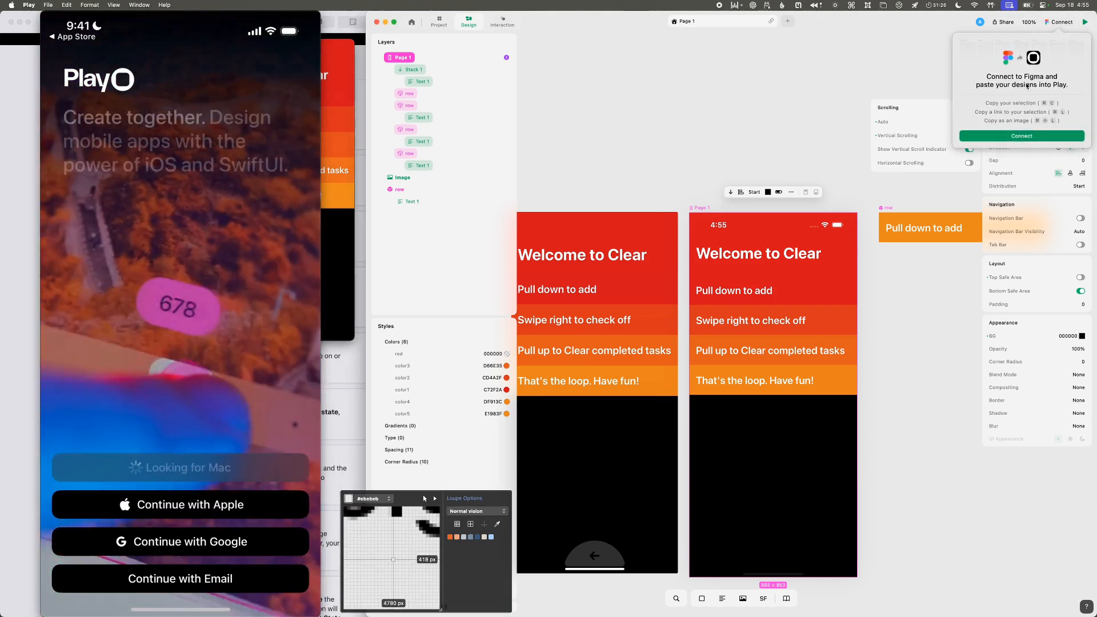
{"action": "left_click", "coordinate": [1088, 24]}
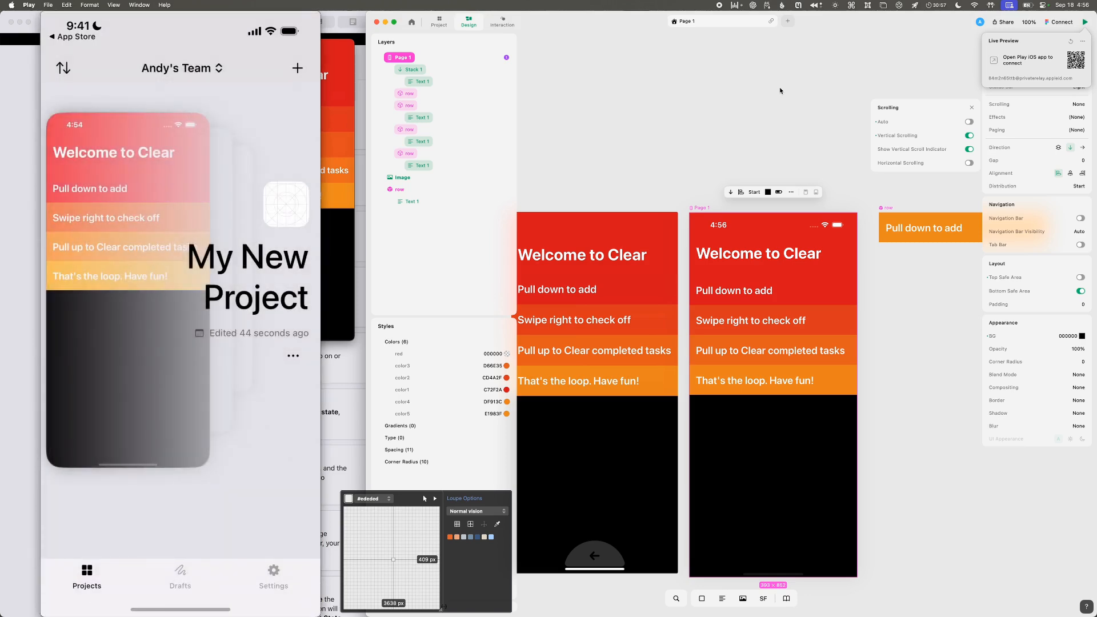
{"action": "left_click", "coordinate": [1085, 23]}
{"action": "left_click", "coordinate": [1085, 23]}
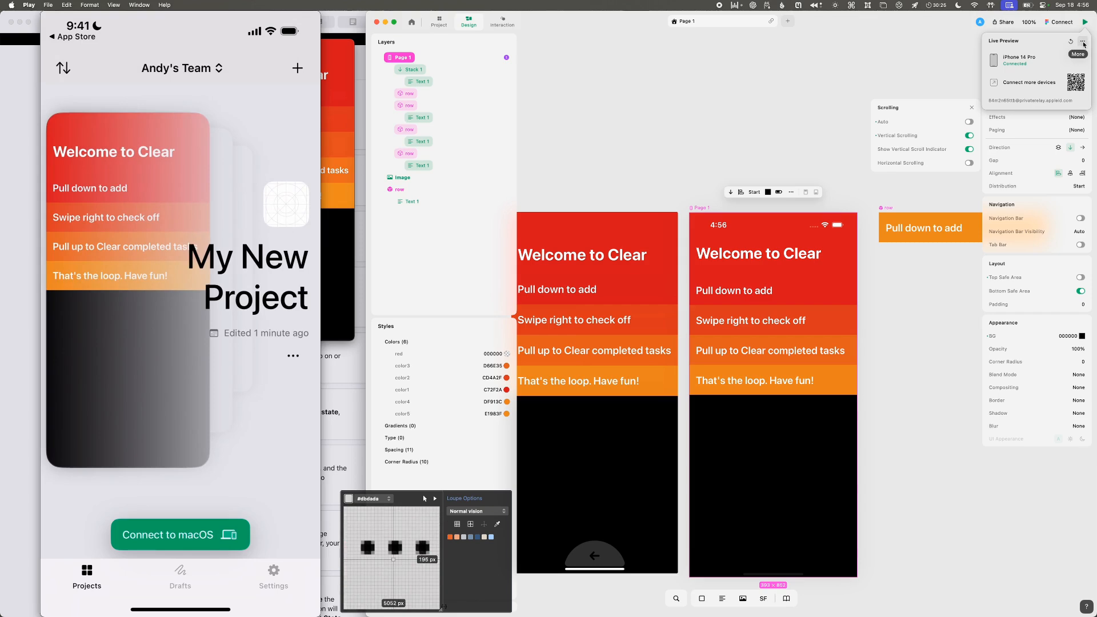
{"action": "left_click", "coordinate": [1082, 40]}
{"action": "left_click", "coordinate": [1025, 53]}
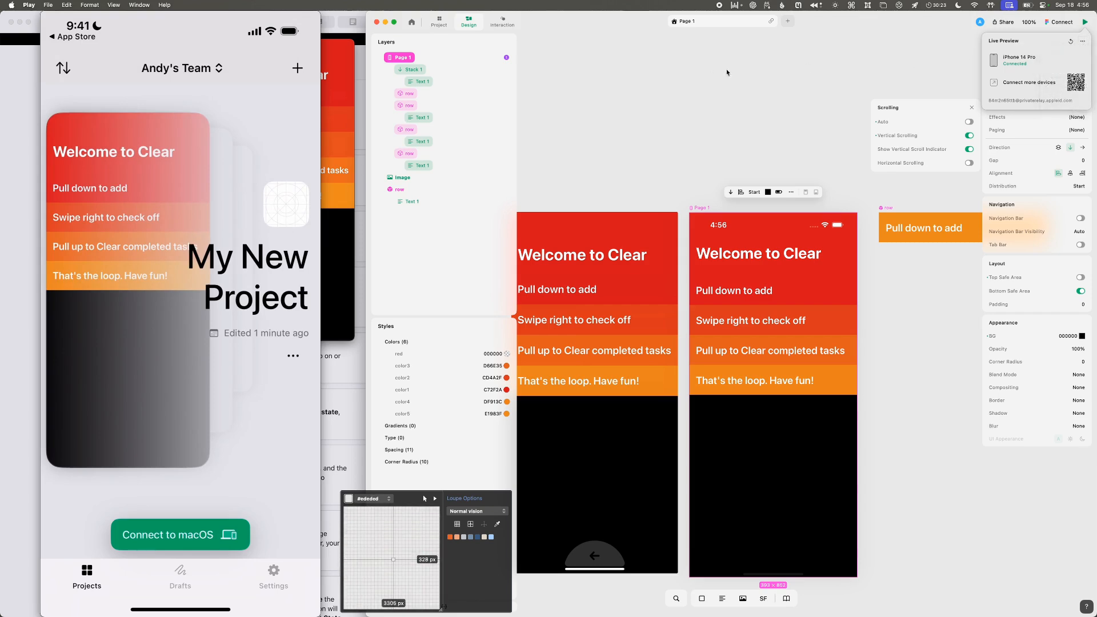
{"action": "left_click", "coordinate": [1022, 59]}
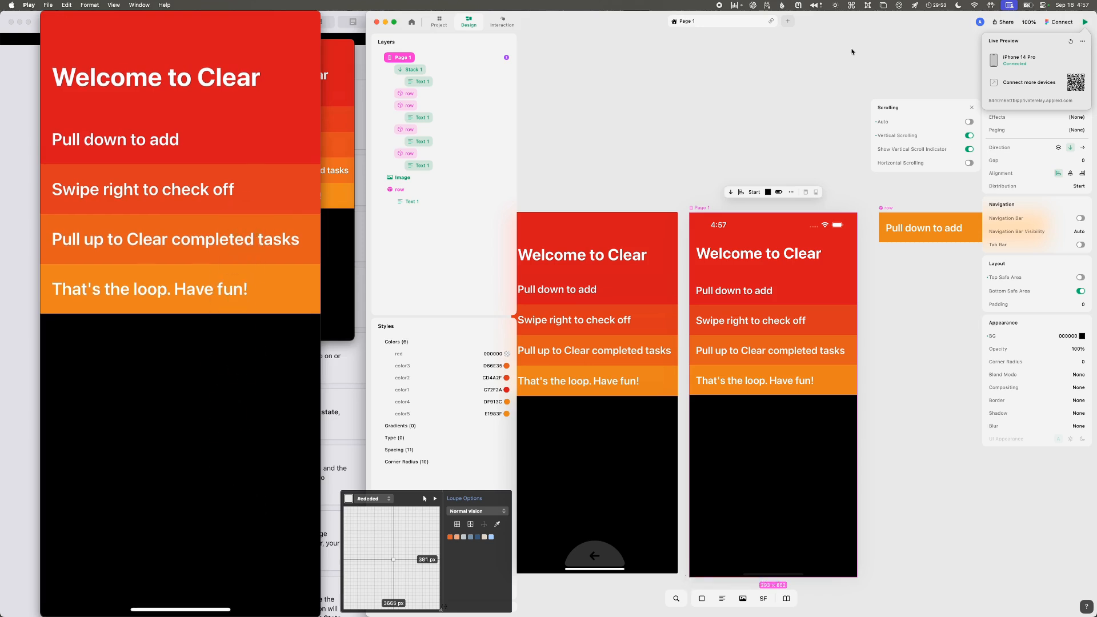
{"action": "left_click", "coordinate": [1048, 31]}
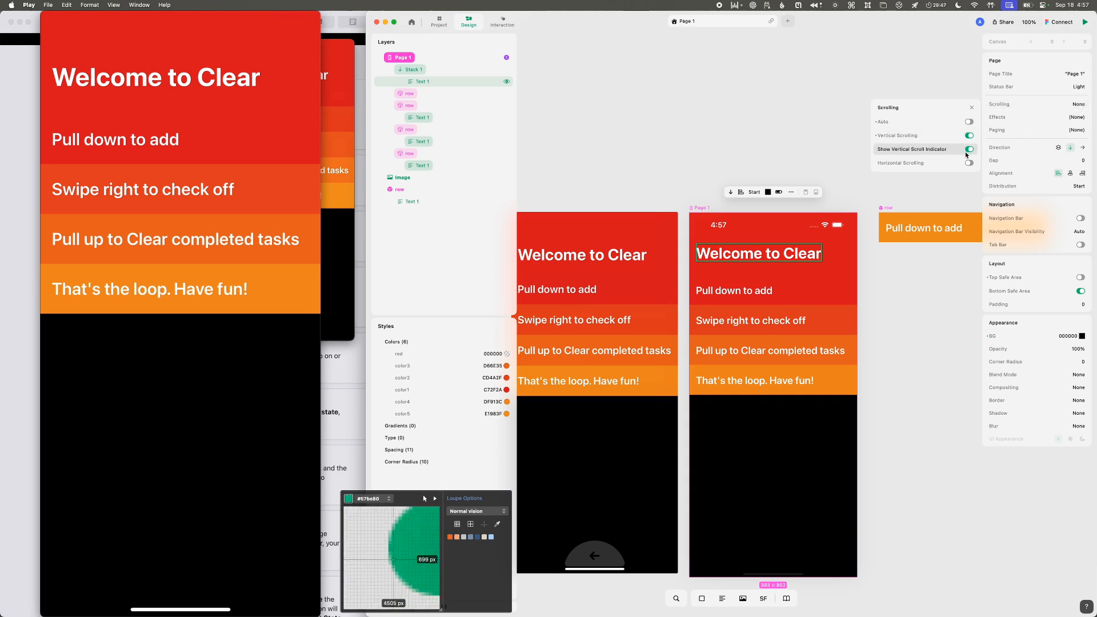
- Try Auto scrolling on Page 1 and turn it back off
{"action": "left_click", "coordinate": [972, 108]}
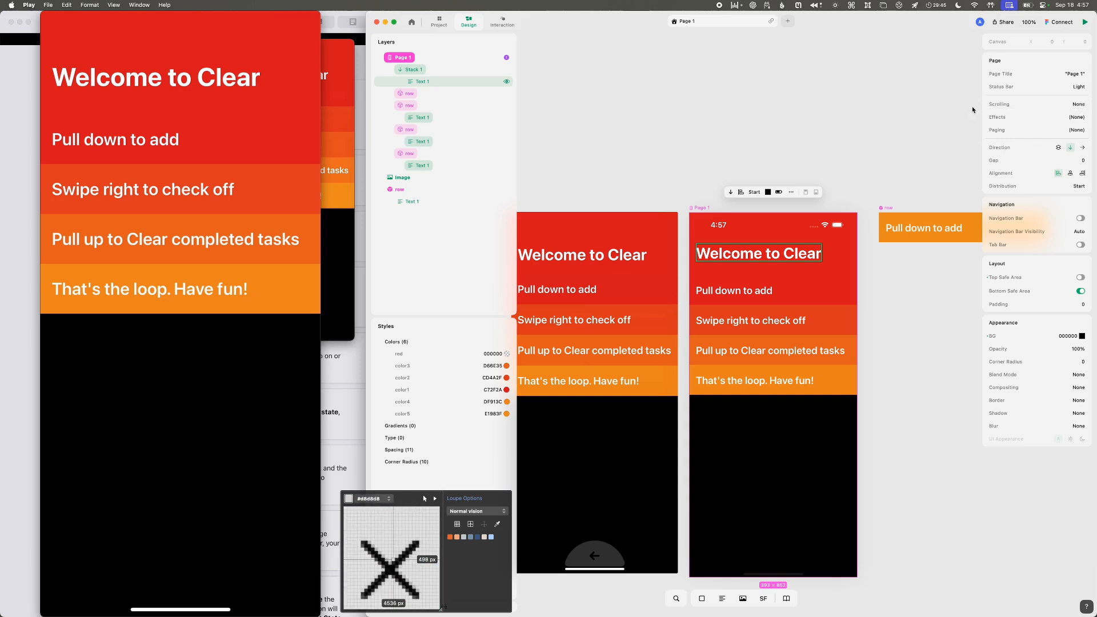
{"action": "left_click", "coordinate": [1074, 104]}
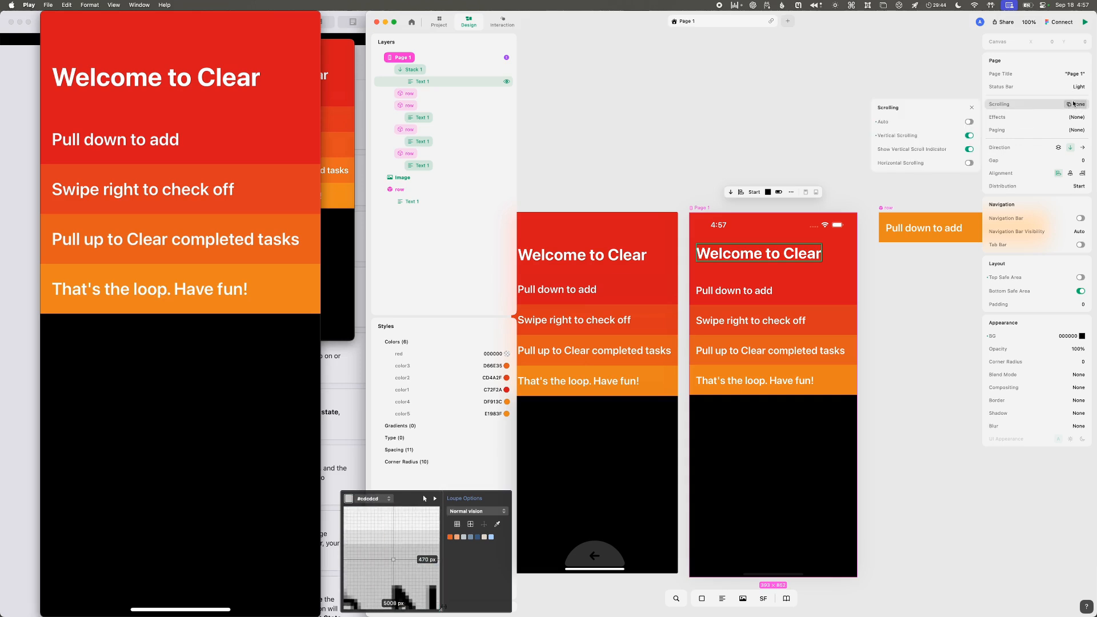
{"action": "left_click", "coordinate": [969, 122]}
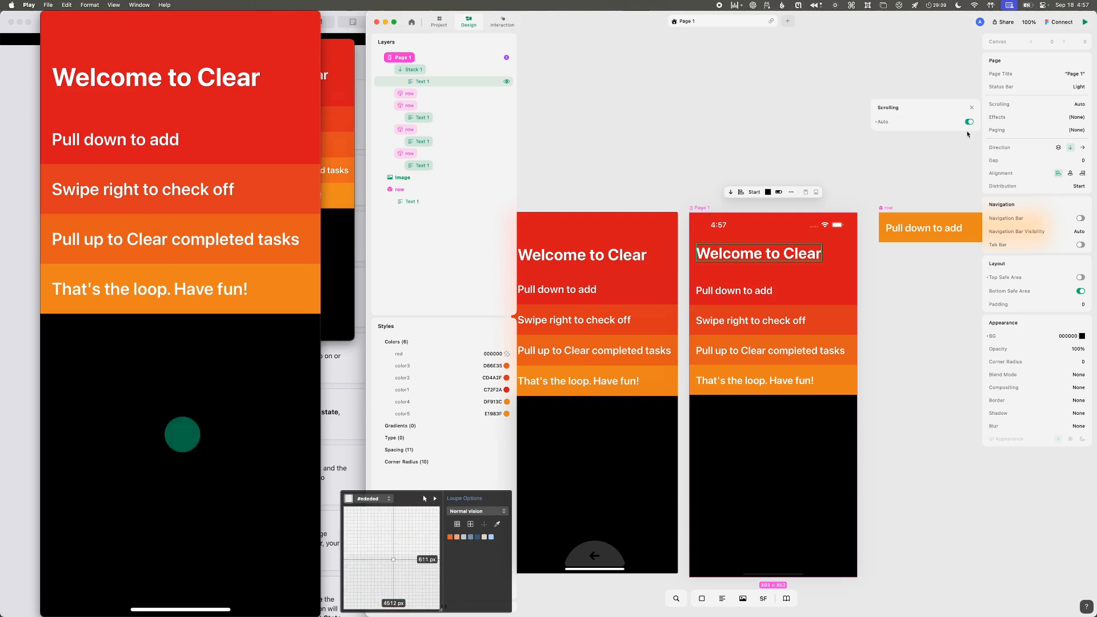
{"action": "left_click", "coordinate": [969, 121]}
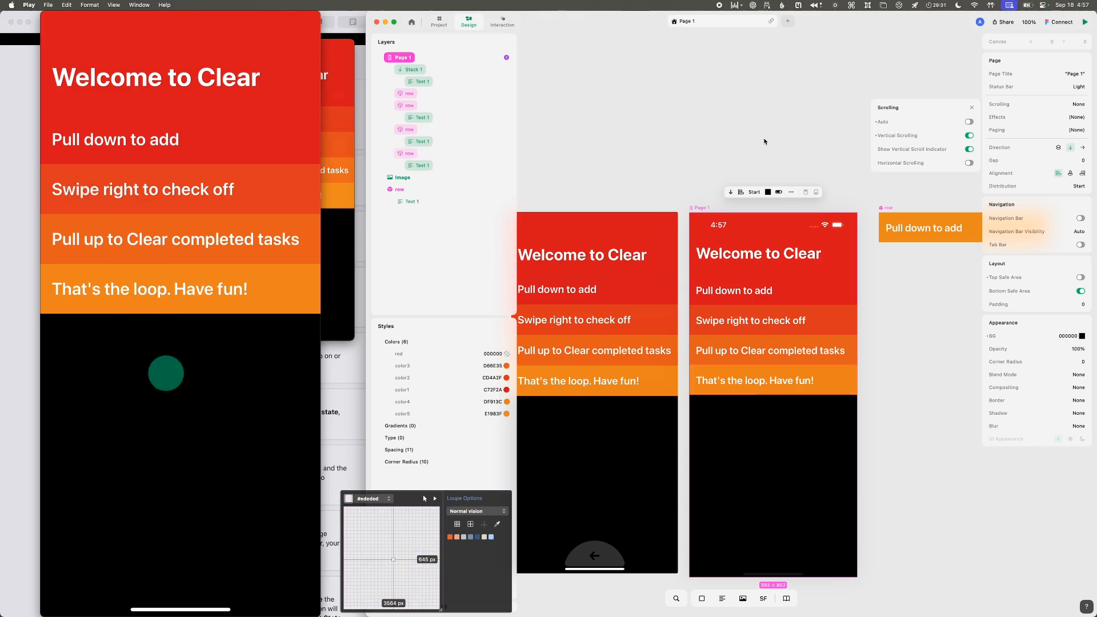
- Set Page 1 to vertical-only scrolling by re-enabling vertical scrolling and switching horizontal scrolling on and off
{"action": "left_click", "coordinate": [1076, 118]}
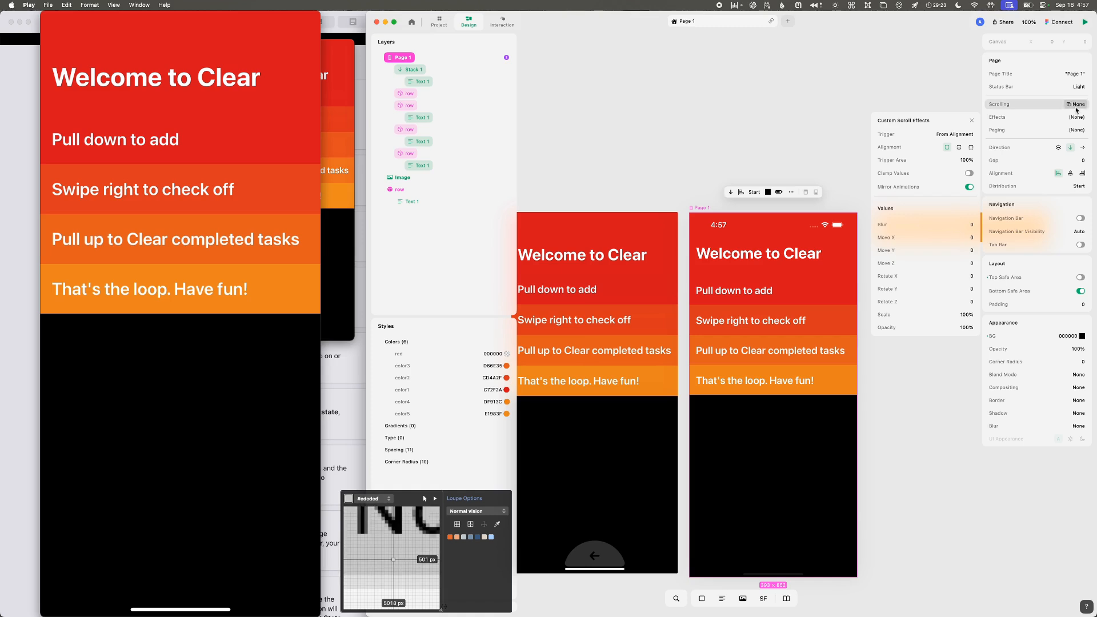
{"action": "left_click", "coordinate": [1077, 107]}
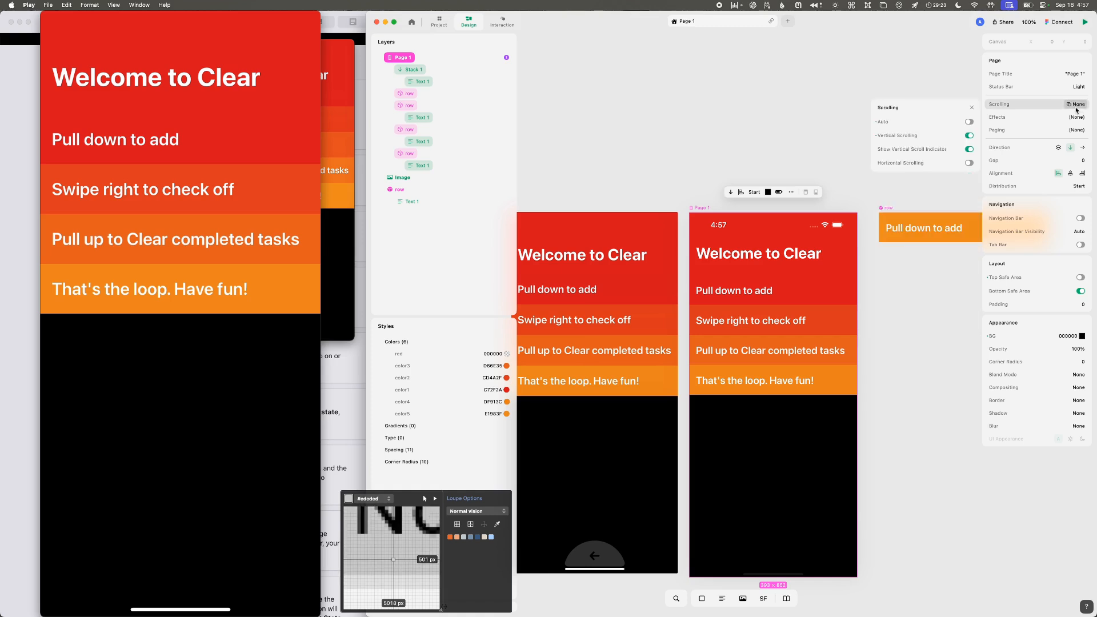
{"action": "left_click", "coordinate": [970, 136]}
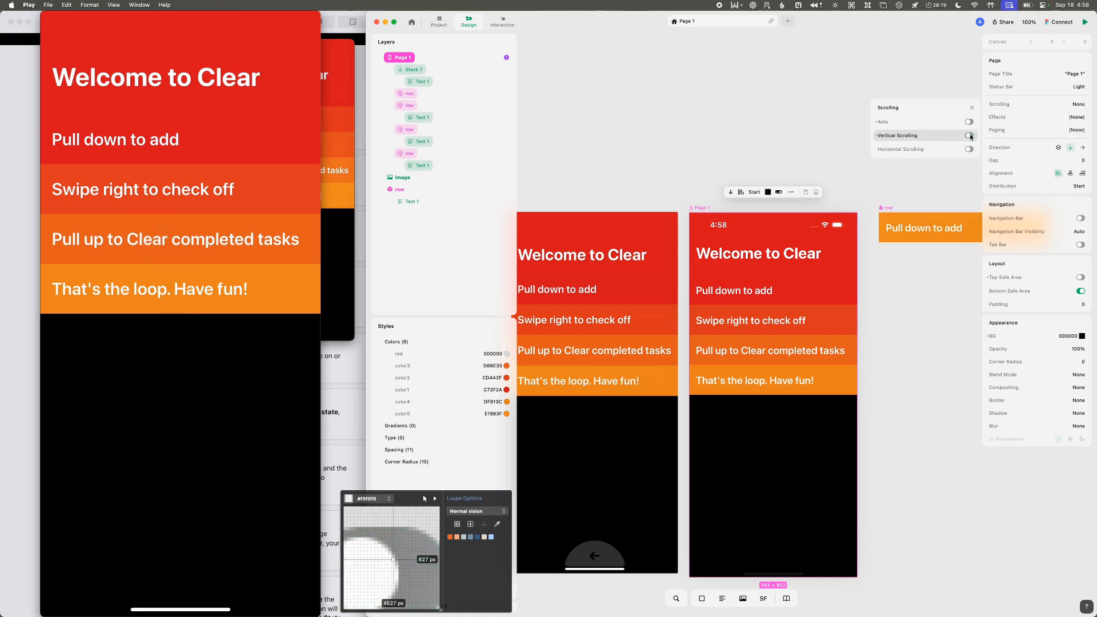
{"action": "left_click", "coordinate": [970, 136]}
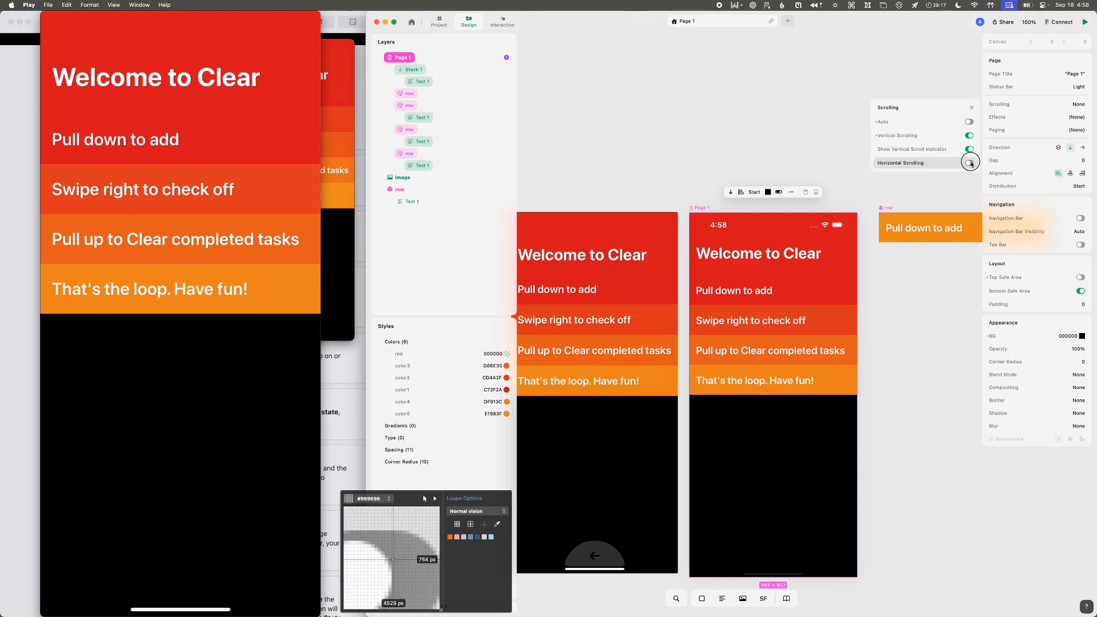
{"action": "left_click", "coordinate": [970, 164]}
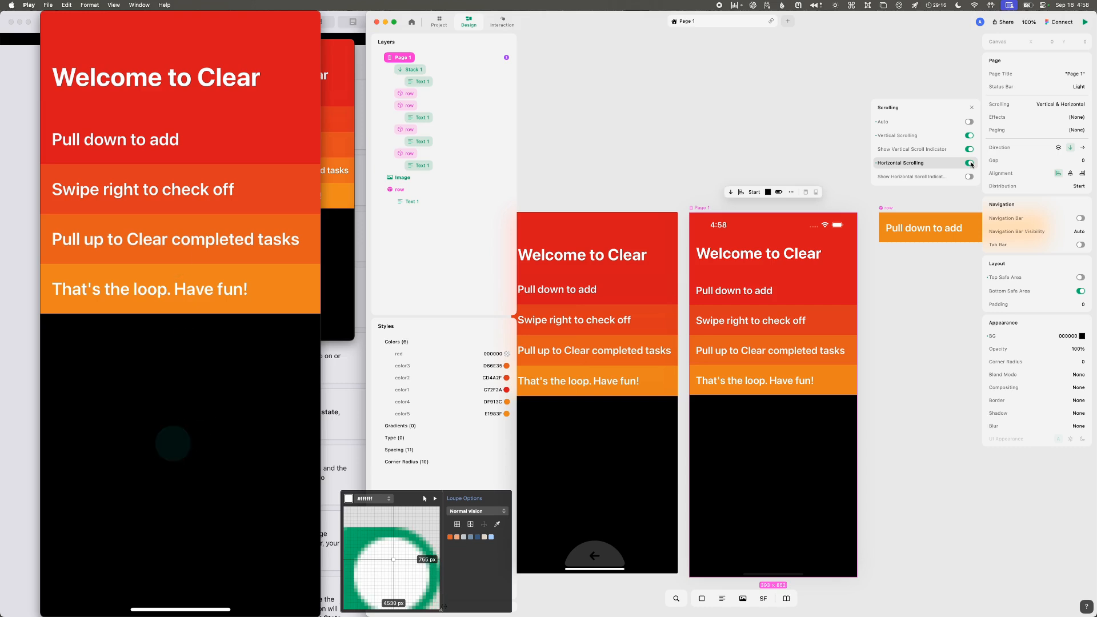
{"action": "left_click", "coordinate": [970, 164]}
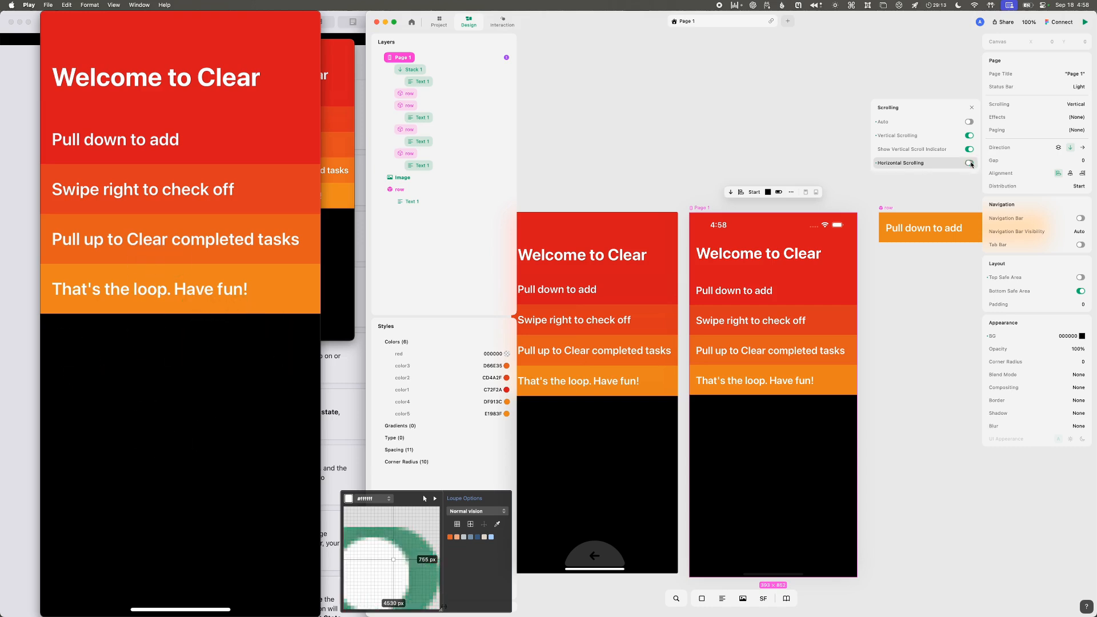
- Collapse Stack 1 and the four row instances under Page 1 in the layer tree, selecting Stack 1
{"action": "left_click", "coordinate": [447, 72]}
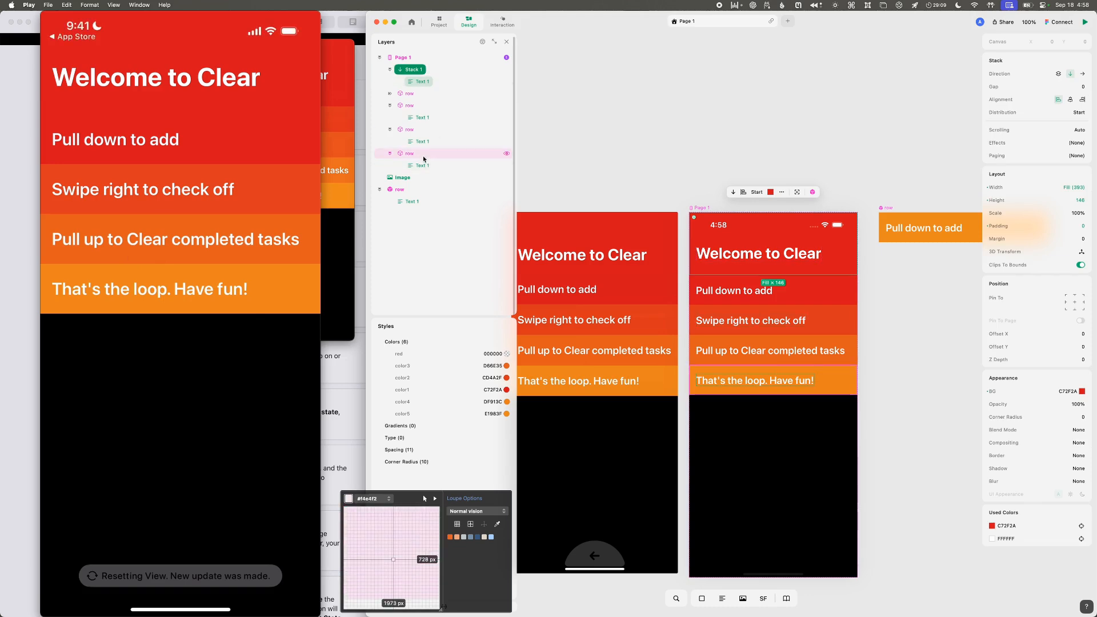
{"action": "left_click", "coordinate": [392, 69]}
{"action": "left_click", "coordinate": [391, 93]}
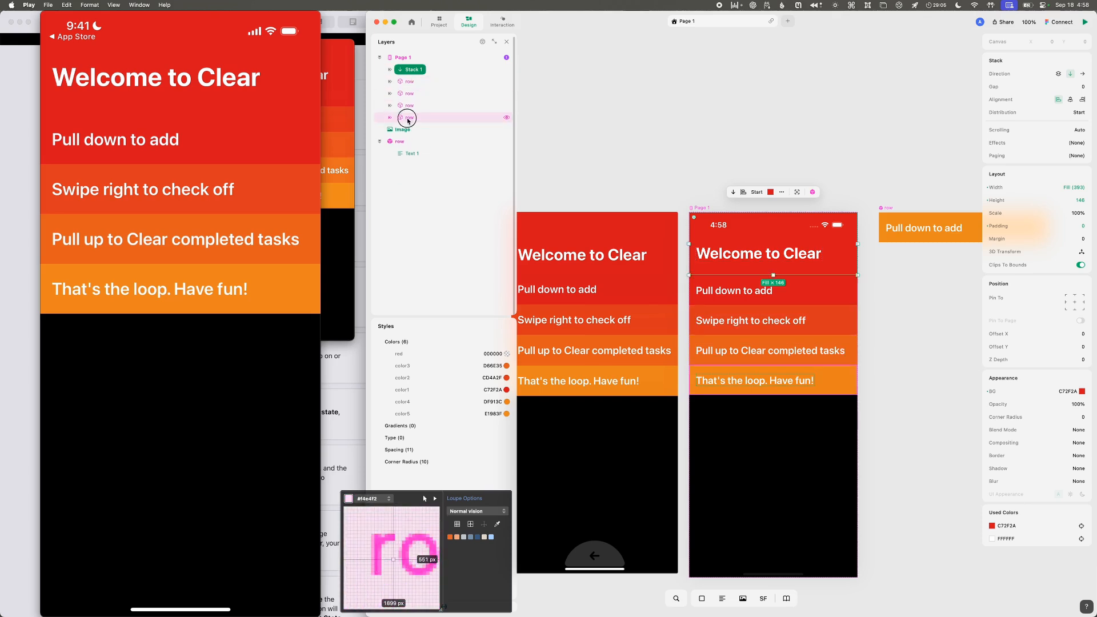
- Try to wrap Stack 1 and the four rows in a new vertical stack, and undo it
{"action": "left_click", "coordinate": [408, 119], "text": "shift"}
{"action": "right_click", "coordinate": [409, 118]}
{"action": "mouse_move", "coordinate": [447, 196]}
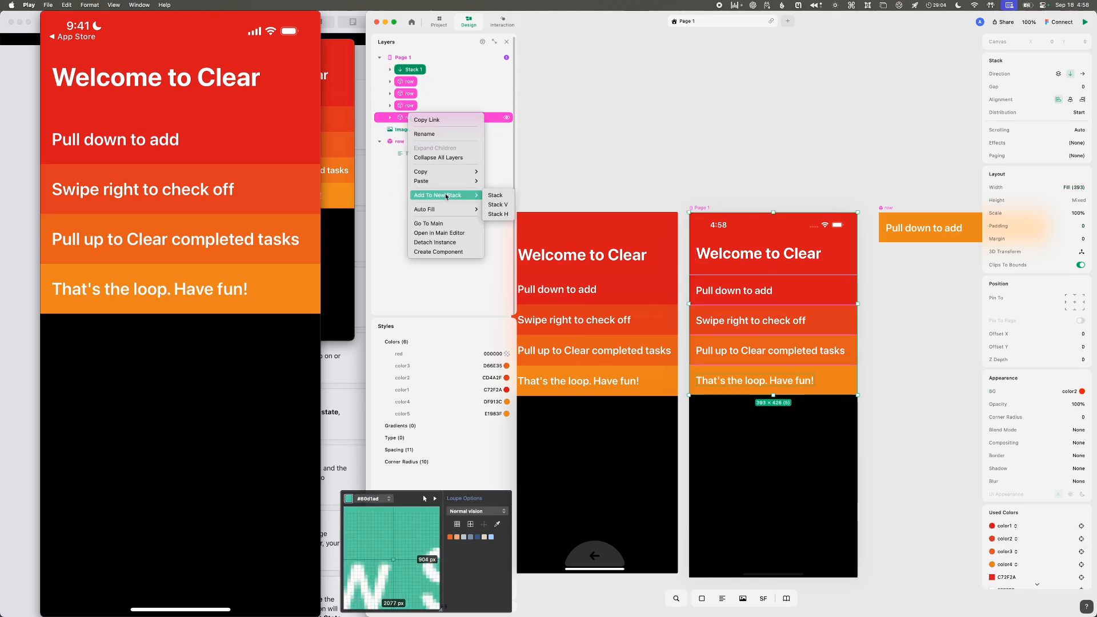
{"action": "left_click", "coordinate": [497, 205]}
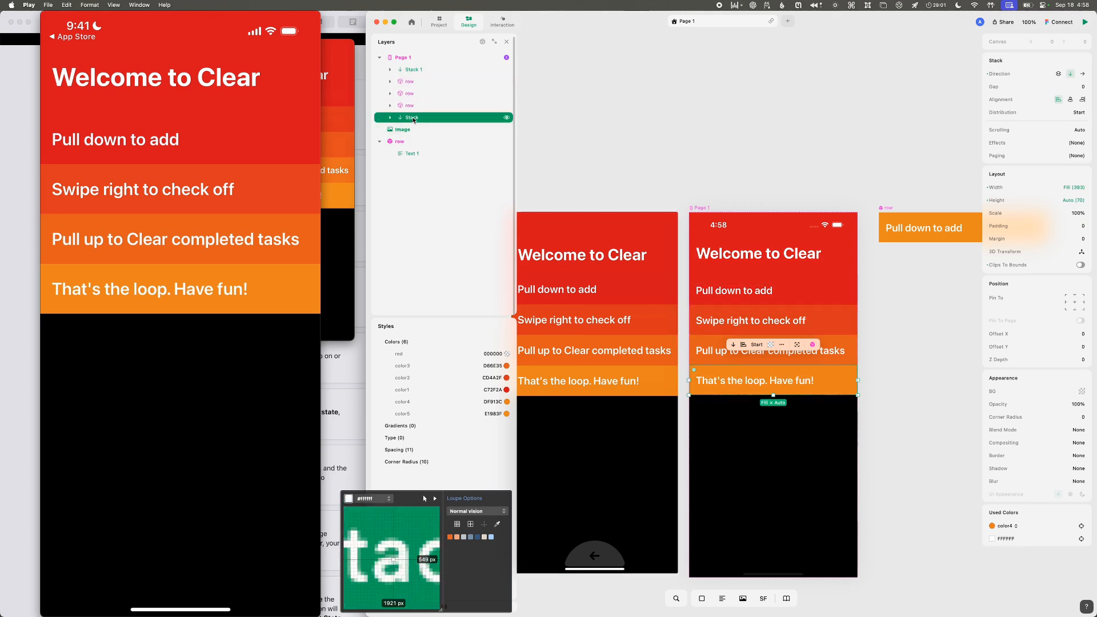
{"action": "key", "text": "super+z"}
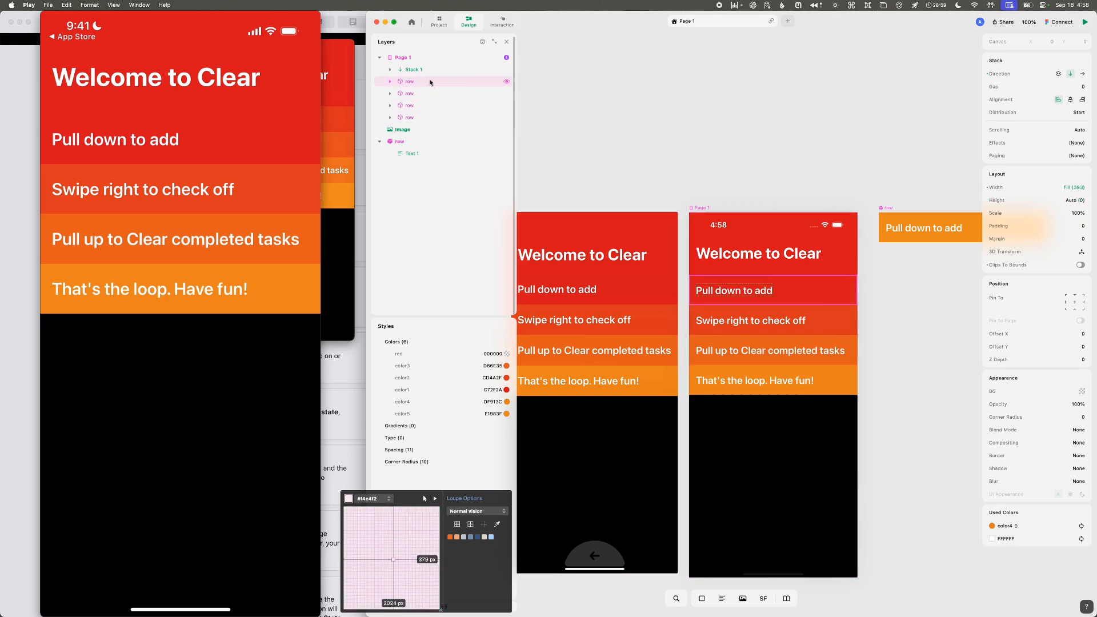
- Reselect Stack 1 and the rows, try adding them to a new Stack V from Stack 1, and undo the attempt
{"action": "left_click", "coordinate": [416, 72]}
{"action": "left_click", "coordinate": [409, 116], "text": "shift"}
{"action": "right_click", "coordinate": [408, 116]}
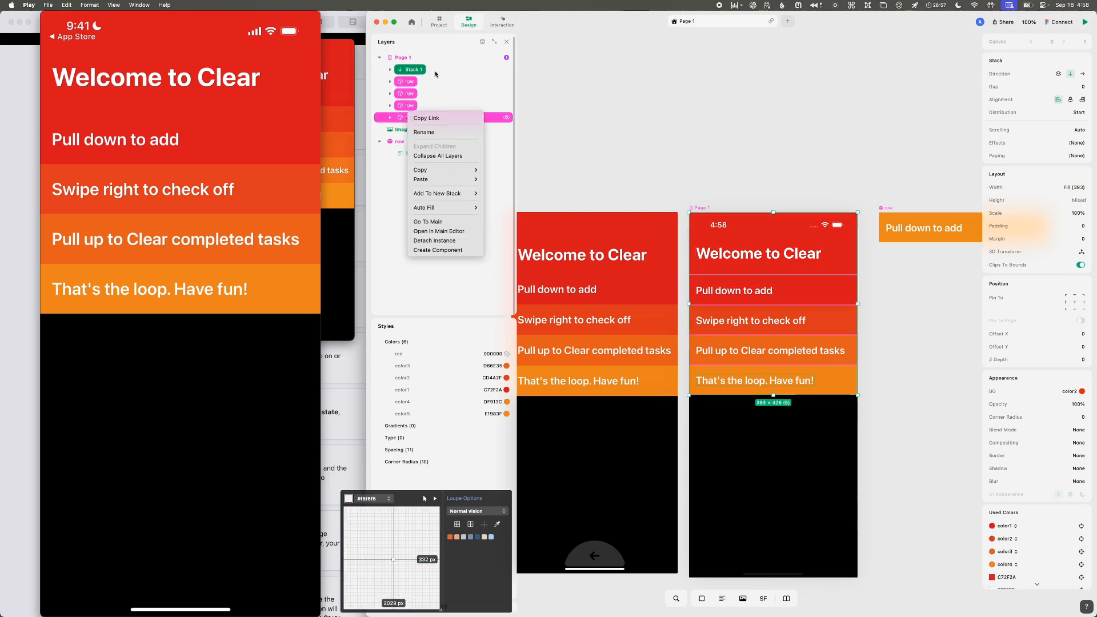
{"action": "key", "text": "Escape"}
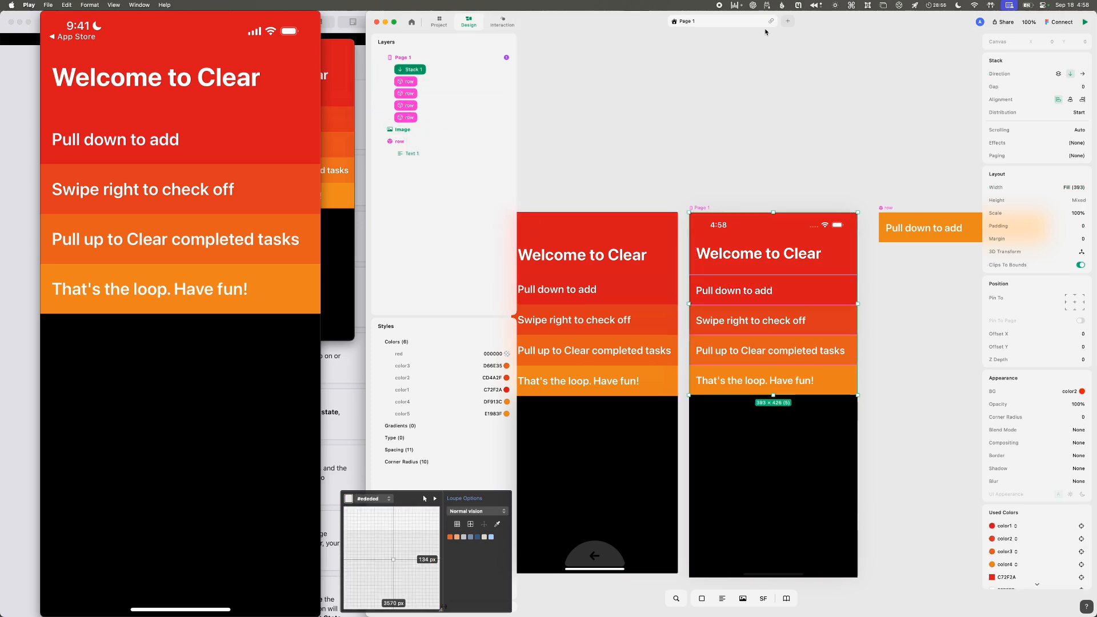
{"action": "right_click", "coordinate": [414, 72]}
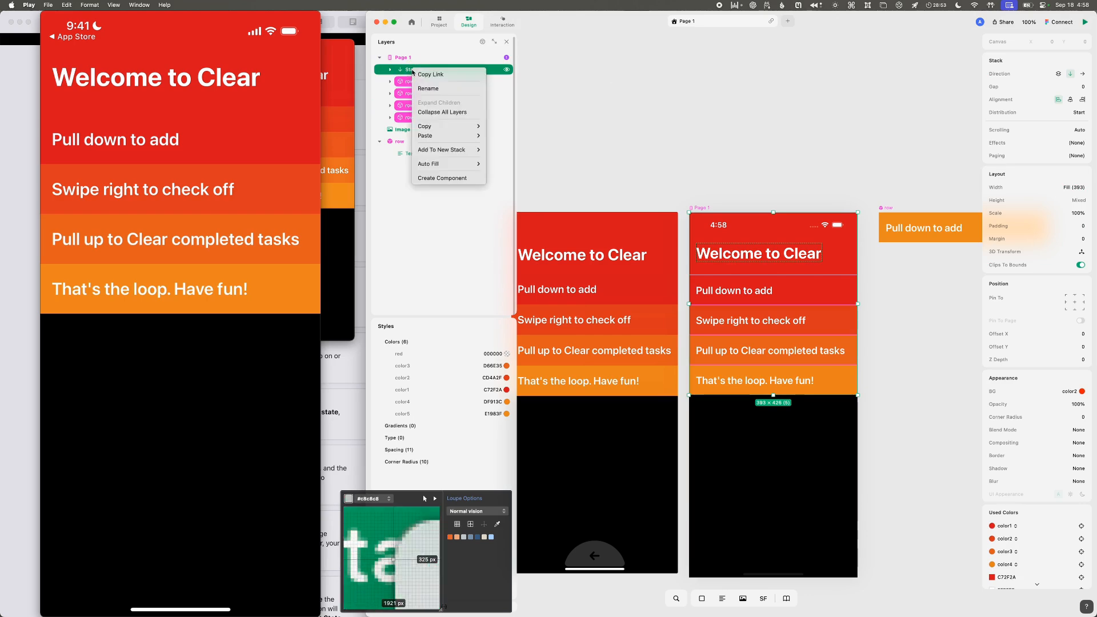
{"action": "mouse_move", "coordinate": [462, 153]}
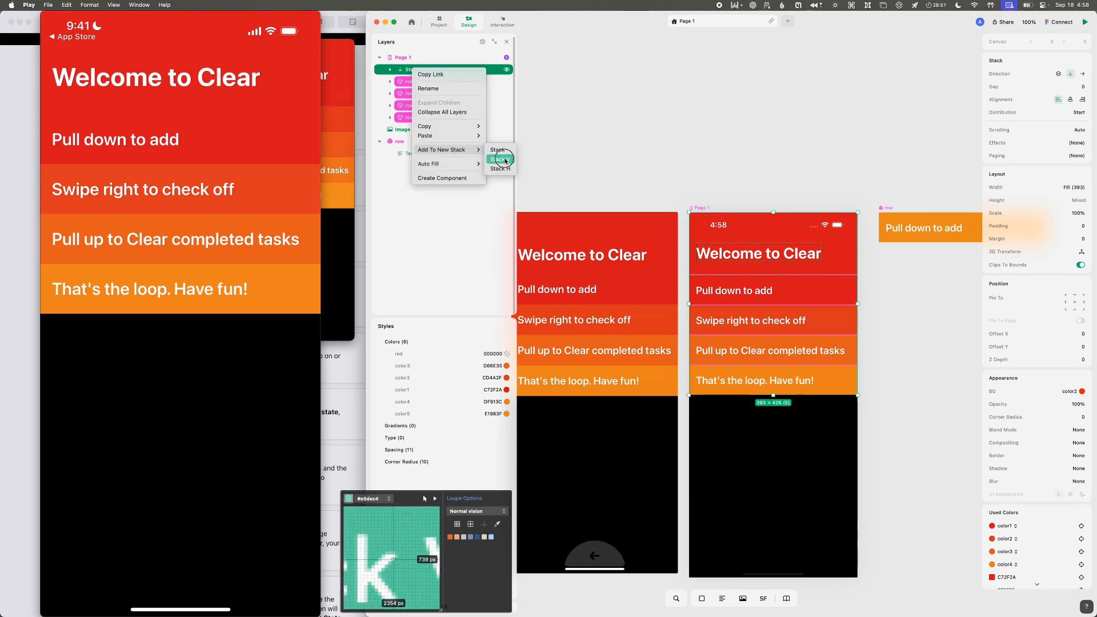
{"action": "left_click", "coordinate": [505, 160]}
{"action": "key", "text": "super+z"}
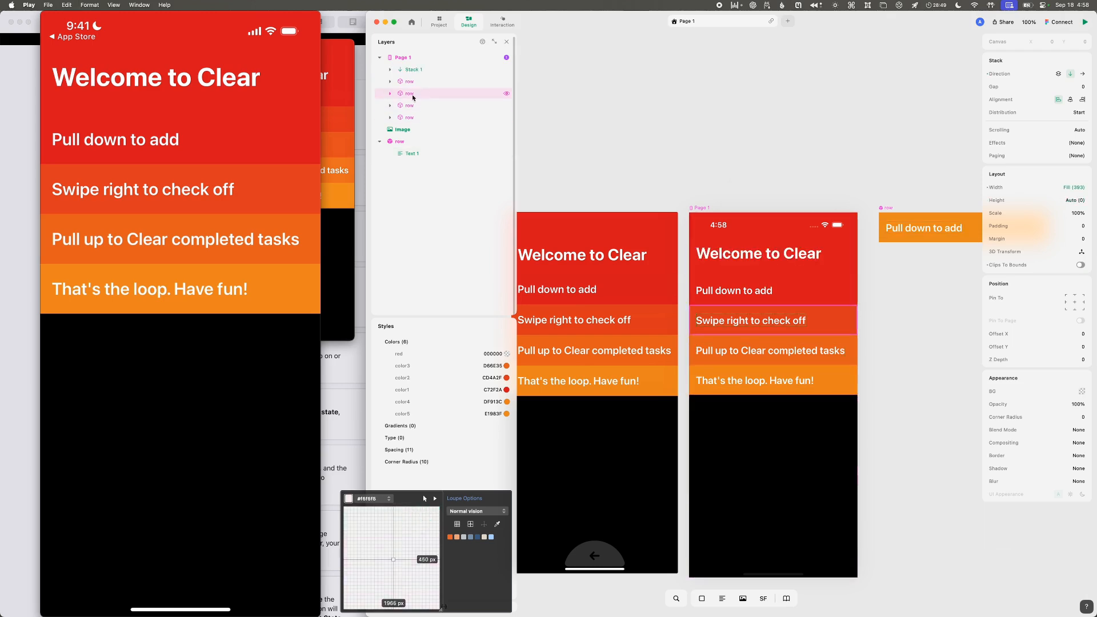
- Group Stack 1 and all four rows on Page 1 into a single stack
{"action": "left_click", "coordinate": [410, 117], "text": "shift"}
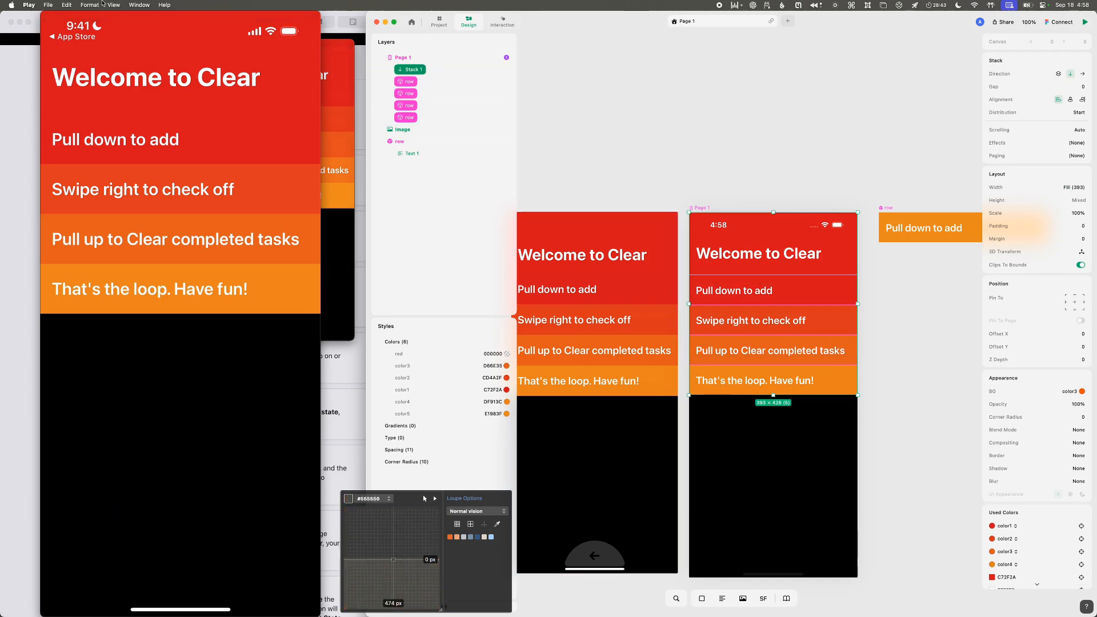
{"action": "left_click", "coordinate": [48, 5]}
{"action": "left_click", "coordinate": [48, 4]}
{"action": "left_click", "coordinate": [66, 4]}
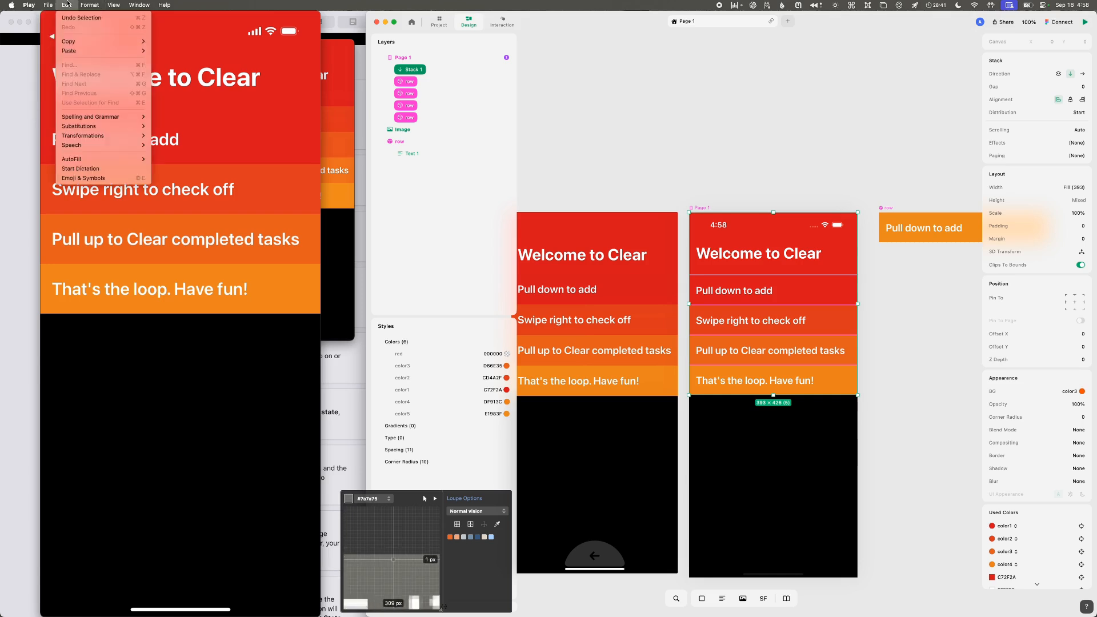
{"action": "left_click", "coordinate": [115, 4]}
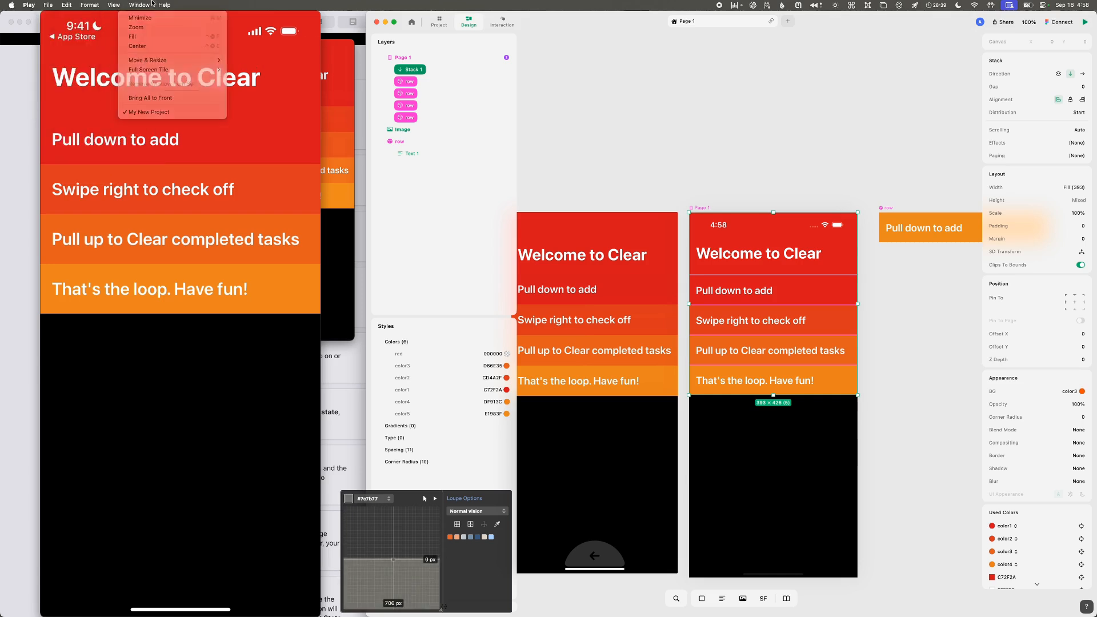
{"action": "right_click", "coordinate": [409, 74]}
{"action": "left_click", "coordinate": [499, 191]}
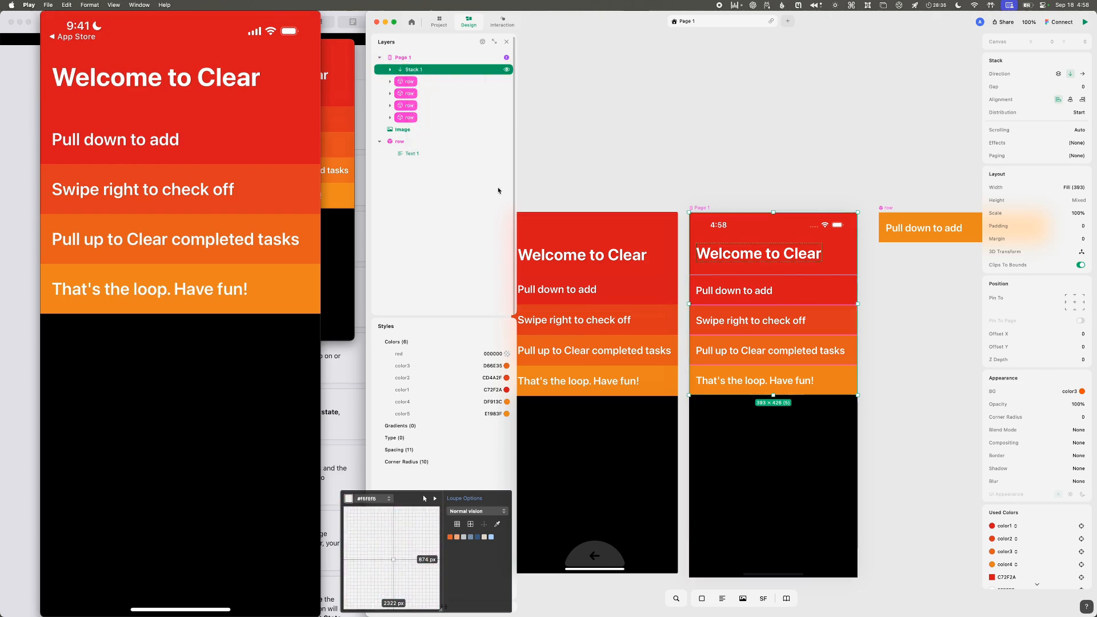
{"action": "key", "text": "super+g"}
{"action": "left_click", "coordinate": [378, 67]}
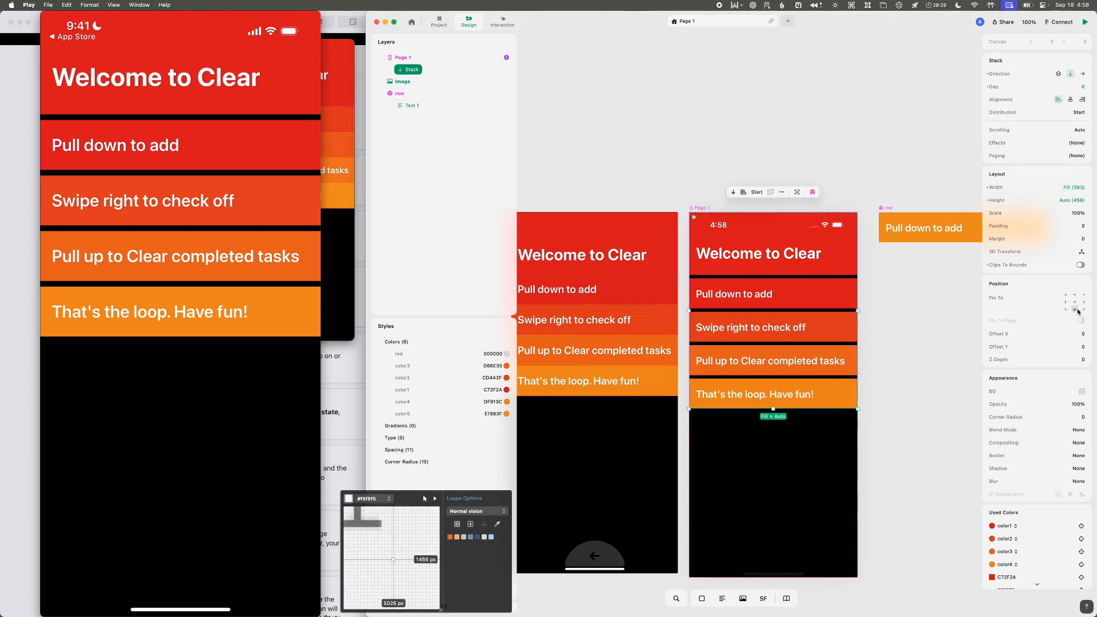
- Set the new stack's gap to 0 and turn off its Auto scrolling
{"action": "left_click", "coordinate": [1084, 87]}
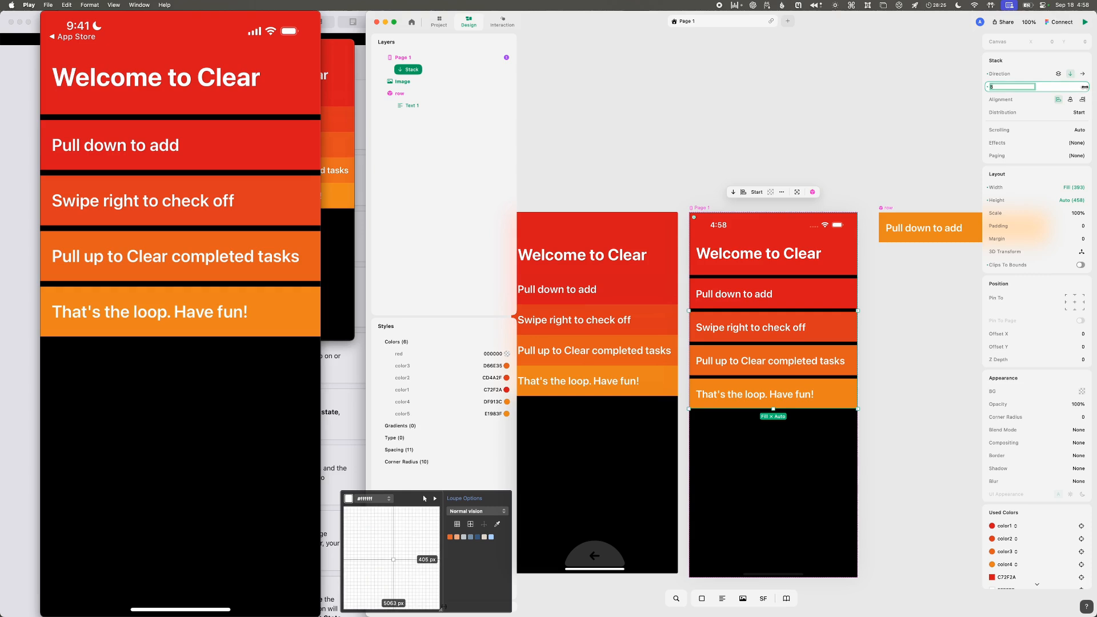
{"action": "type", "text": "0"}
{"action": "key", "text": "Return"}
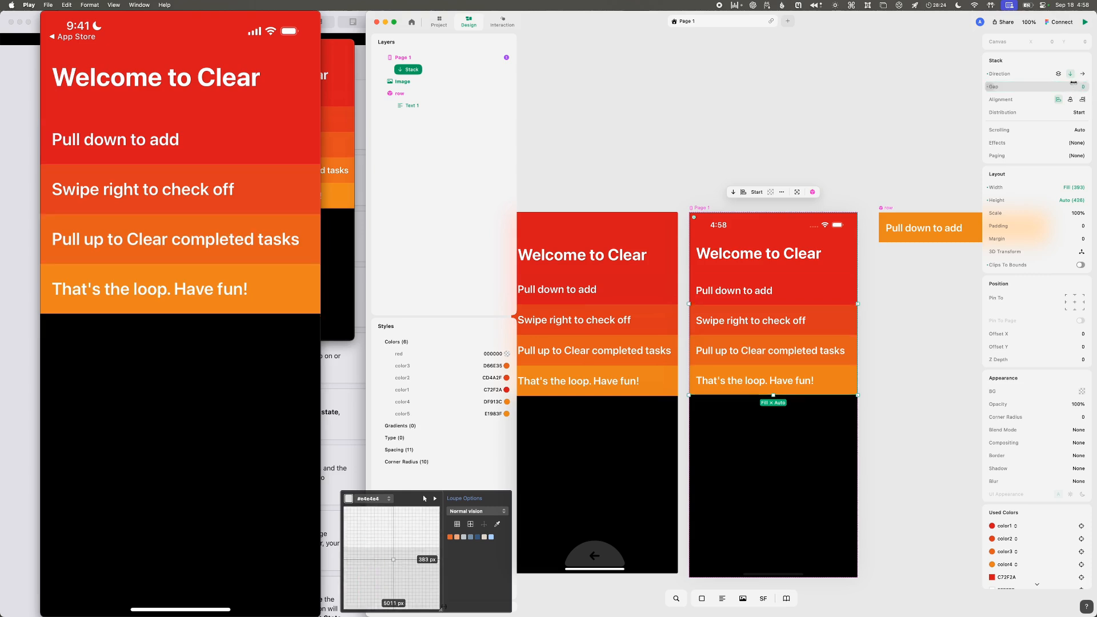
{"action": "left_click", "coordinate": [1078, 129]}
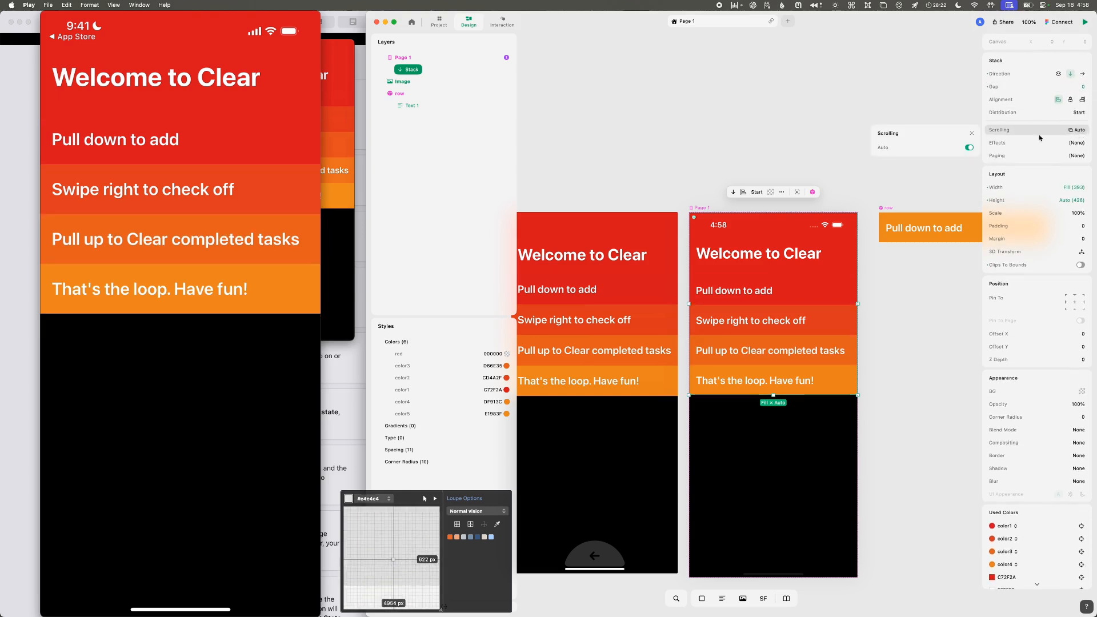
{"action": "left_click", "coordinate": [970, 148]}
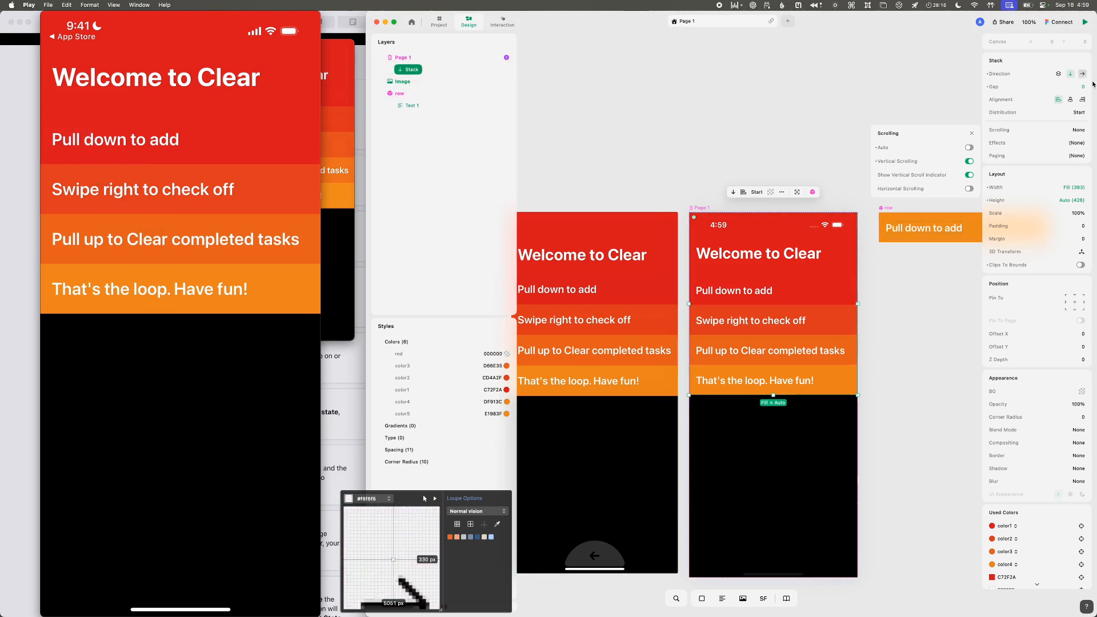
- Set the stack's height mode to Fill
{"action": "left_click", "coordinate": [1072, 201]}
{"action": "left_click", "coordinate": [1087, 203]}
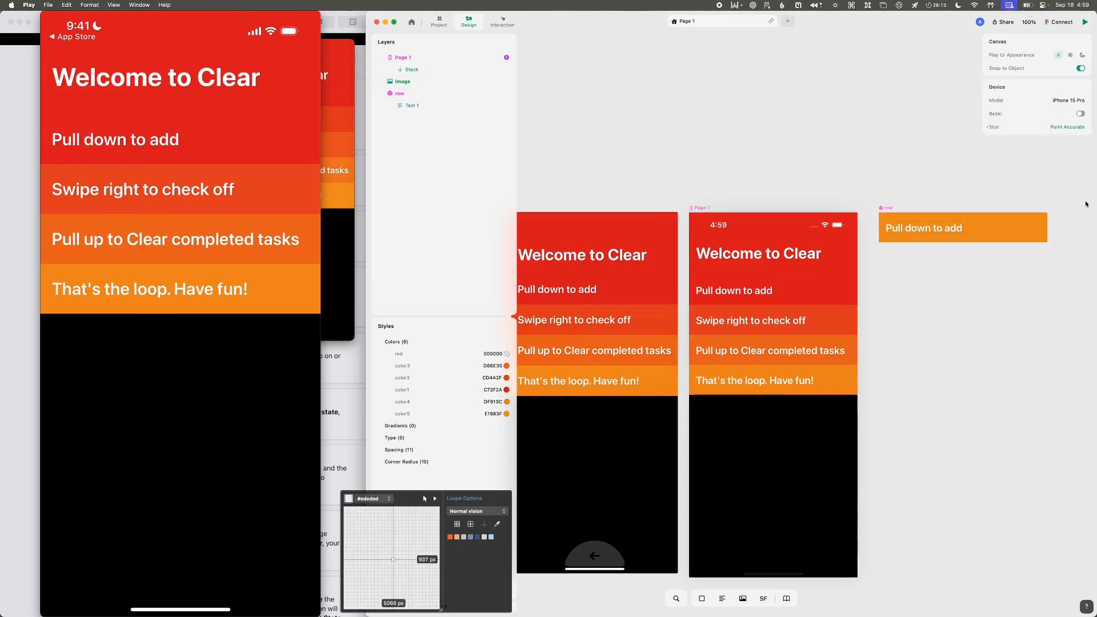
{"action": "key", "text": "super+z"}
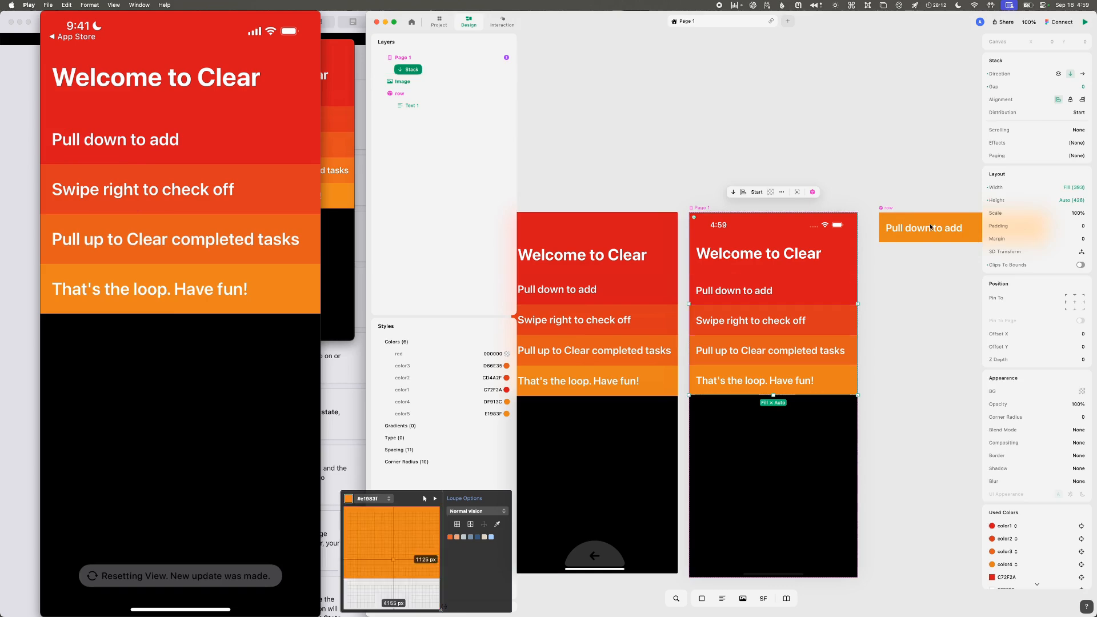
{"action": "left_click", "coordinate": [1079, 201]}
{"action": "left_click", "coordinate": [1082, 203]}
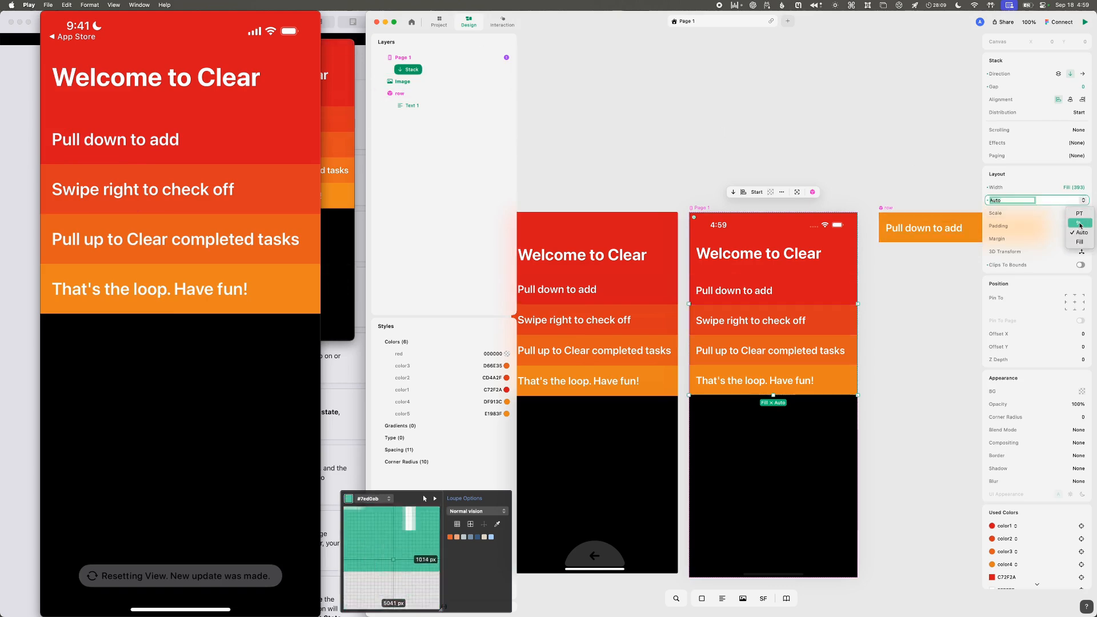
{"action": "left_click", "coordinate": [1079, 241]}
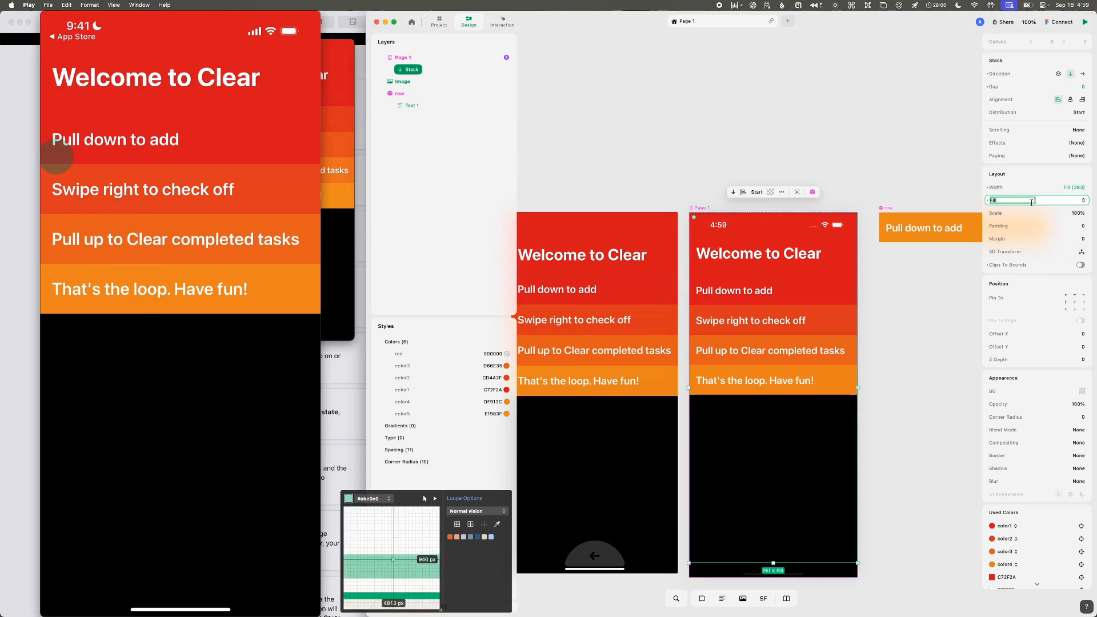
- Try a height of 200% for the stack, and return it to Fill
{"action": "left_click", "coordinate": [1084, 201]}
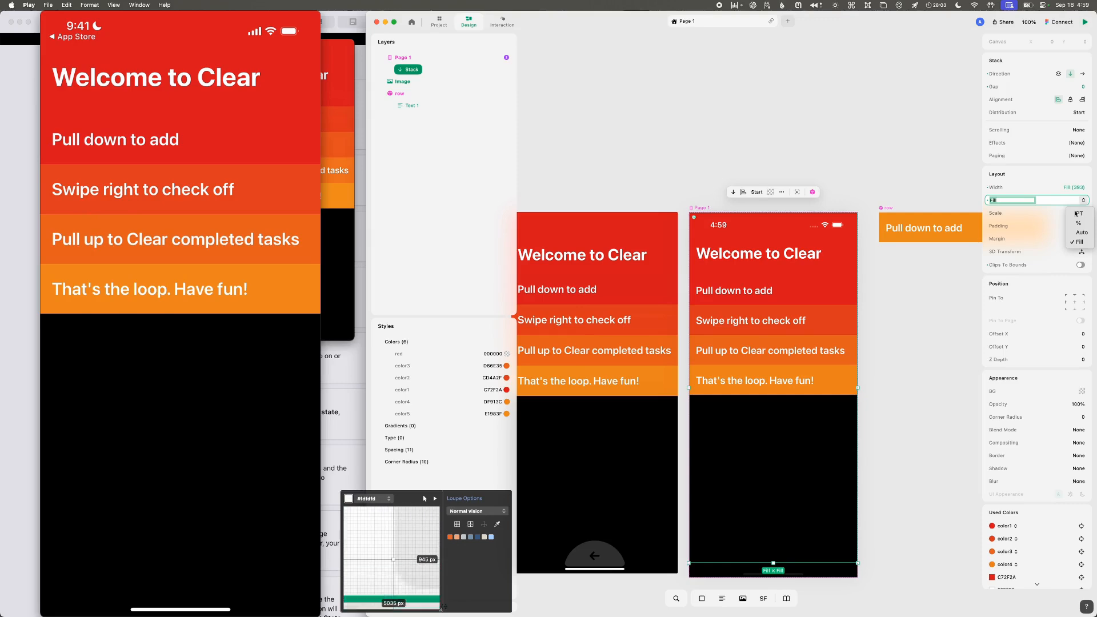
{"action": "left_click", "coordinate": [1076, 223]}
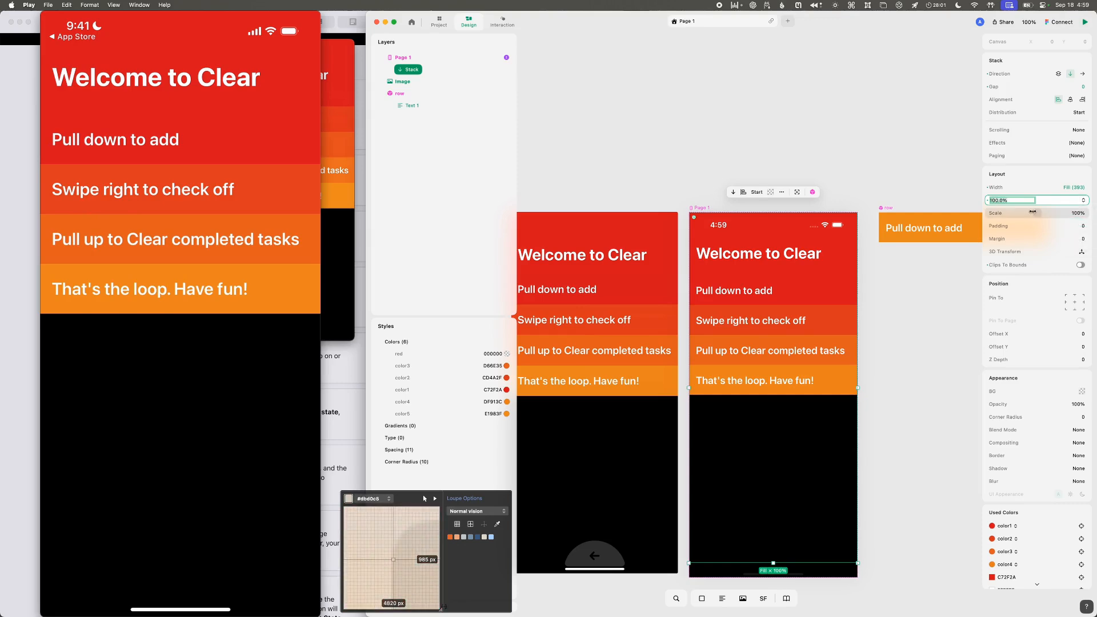
{"action": "type", "text": "200"}
{"action": "key", "text": "Return"}
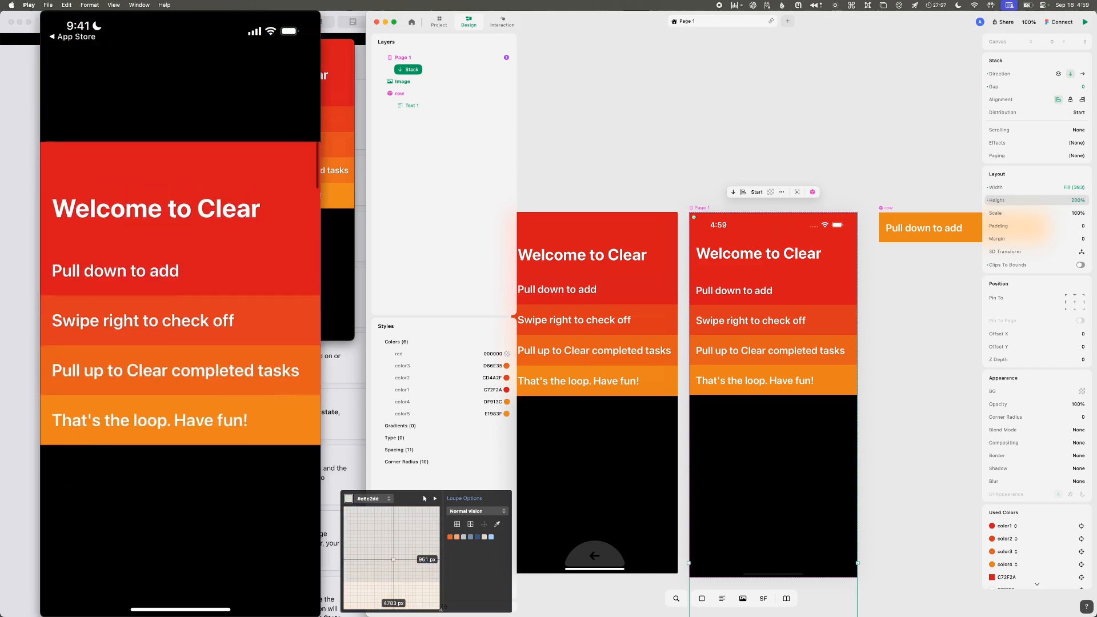
{"action": "left_click", "coordinate": [1077, 201]}
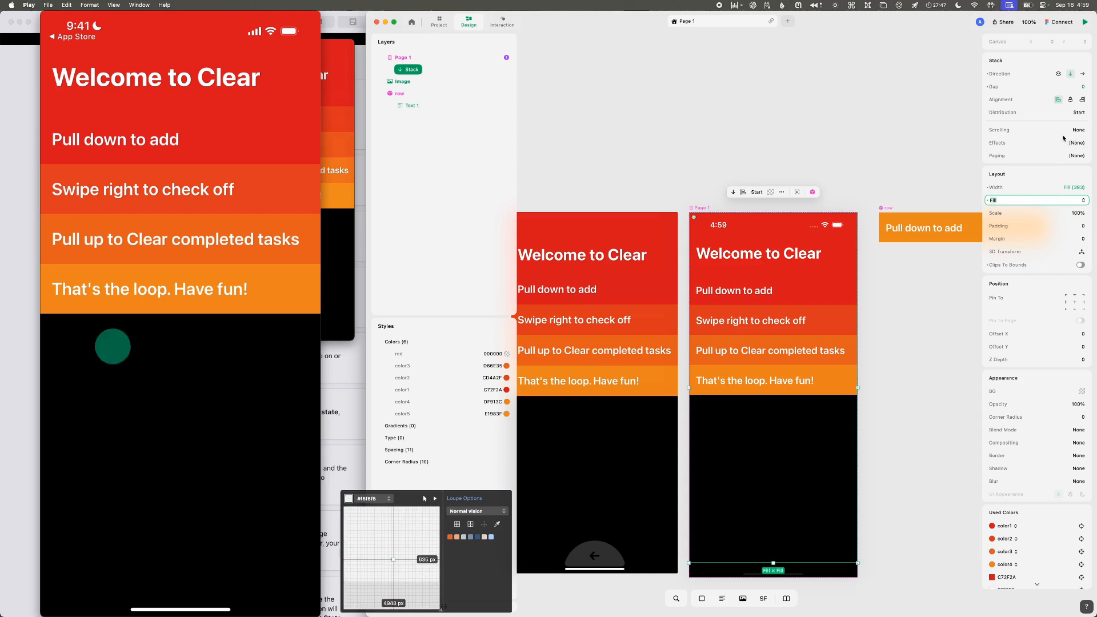
- Review the stack's scrolling and paging options and keep its height mode at Fill
{"action": "left_click", "coordinate": [1034, 130]}
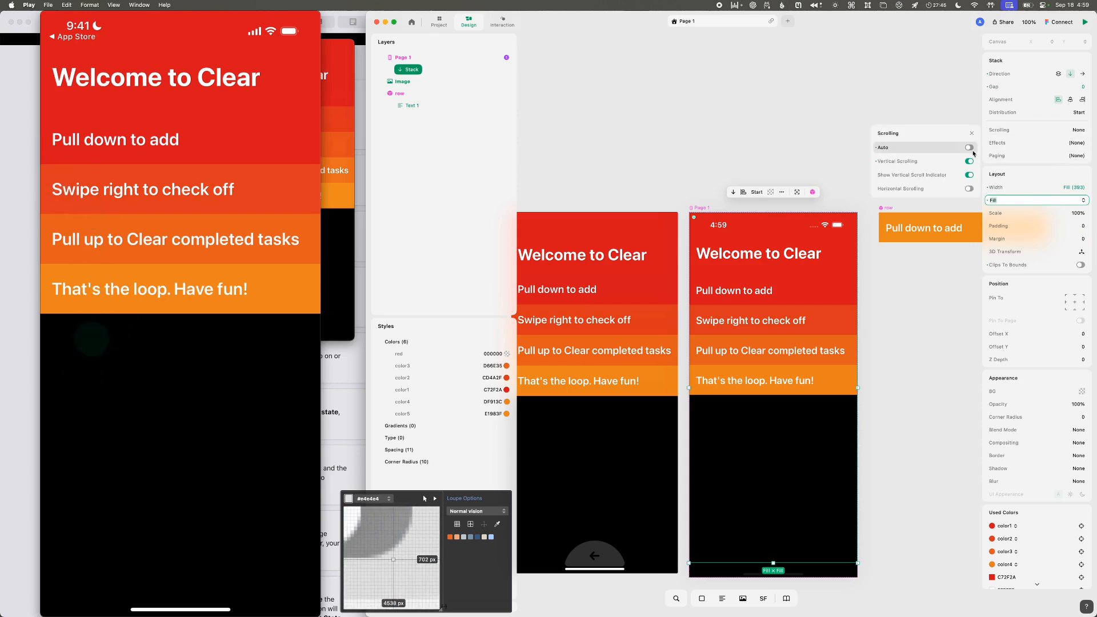
{"action": "left_click", "coordinate": [1078, 155]}
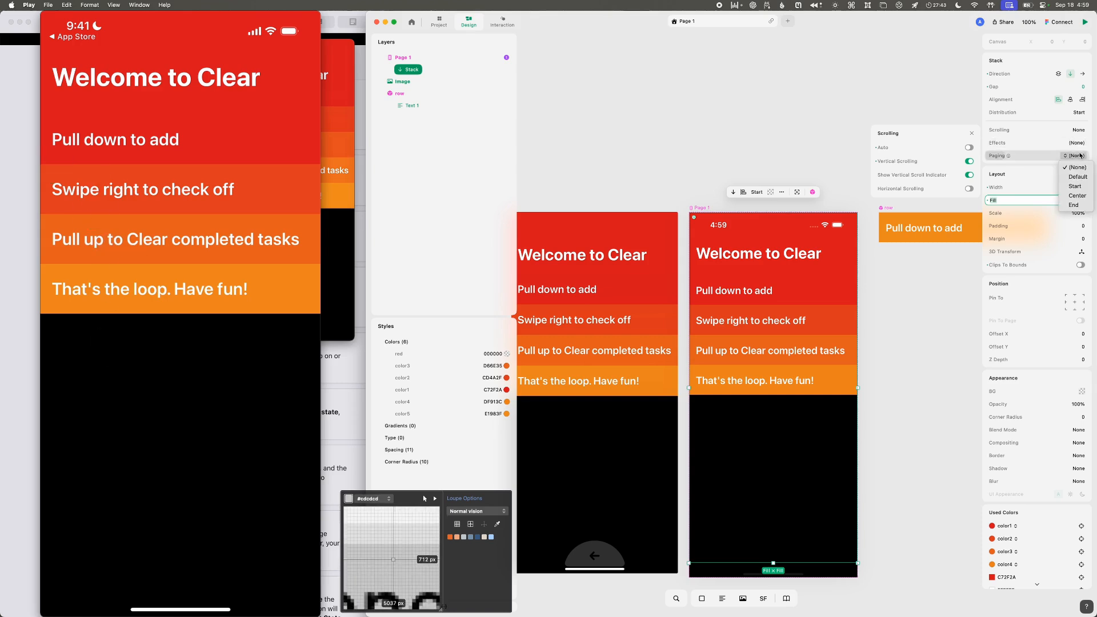
{"action": "left_click", "coordinate": [1070, 153]}
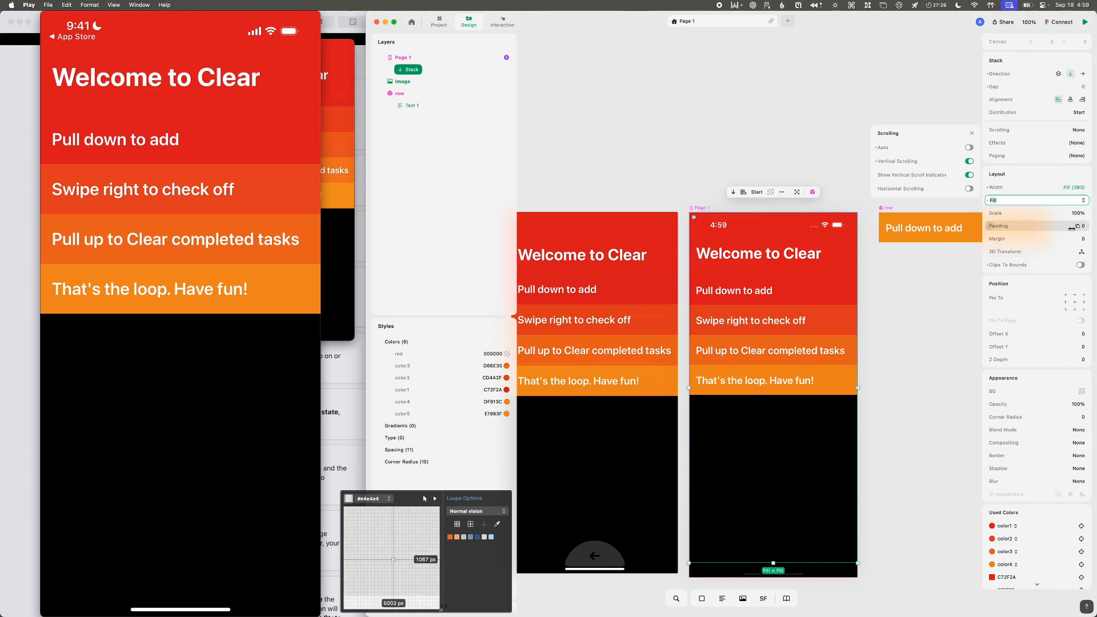
{"action": "left_click", "coordinate": [1084, 200]}
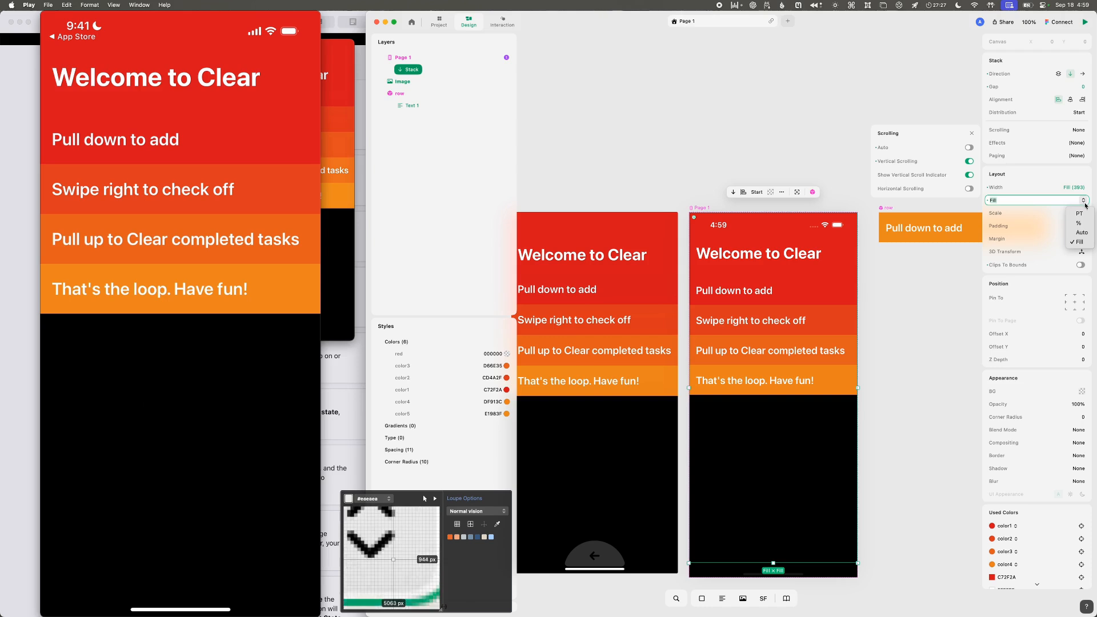
{"action": "left_click", "coordinate": [1080, 241]}
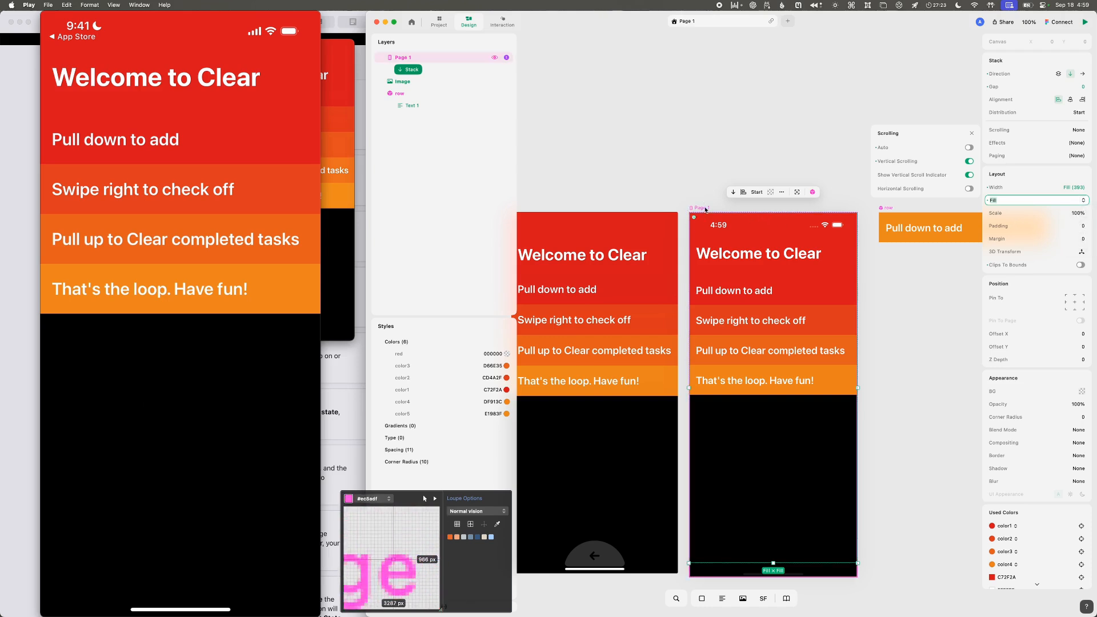
- Check the stack's additional settings, and turn off the bottom safe area for Page 1
{"action": "left_click", "coordinate": [782, 192]}
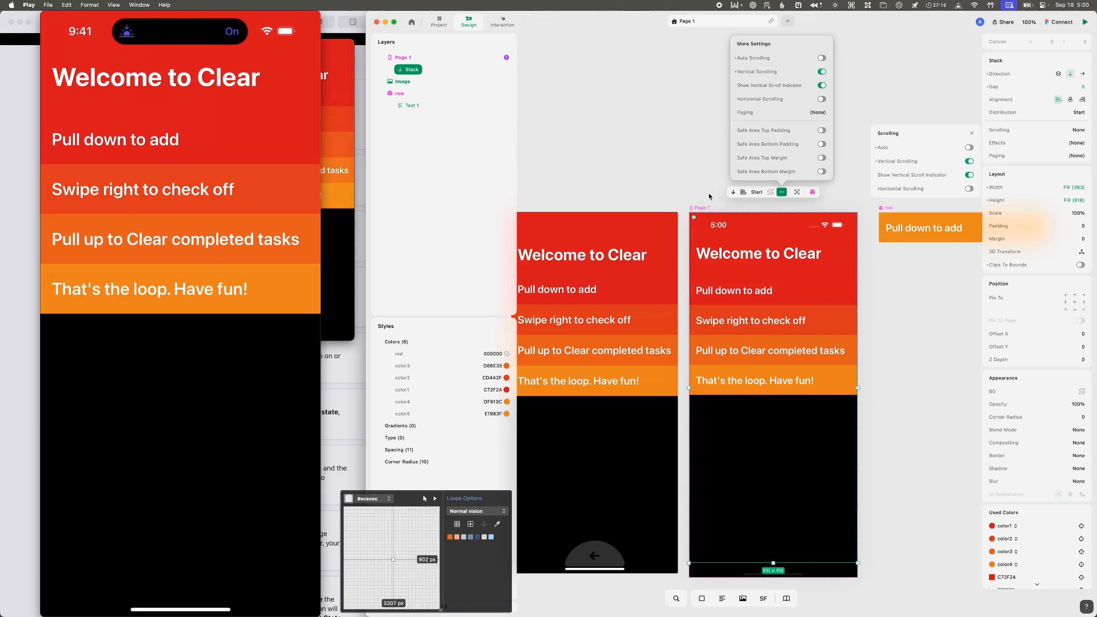
{"action": "left_click", "coordinate": [710, 196]}
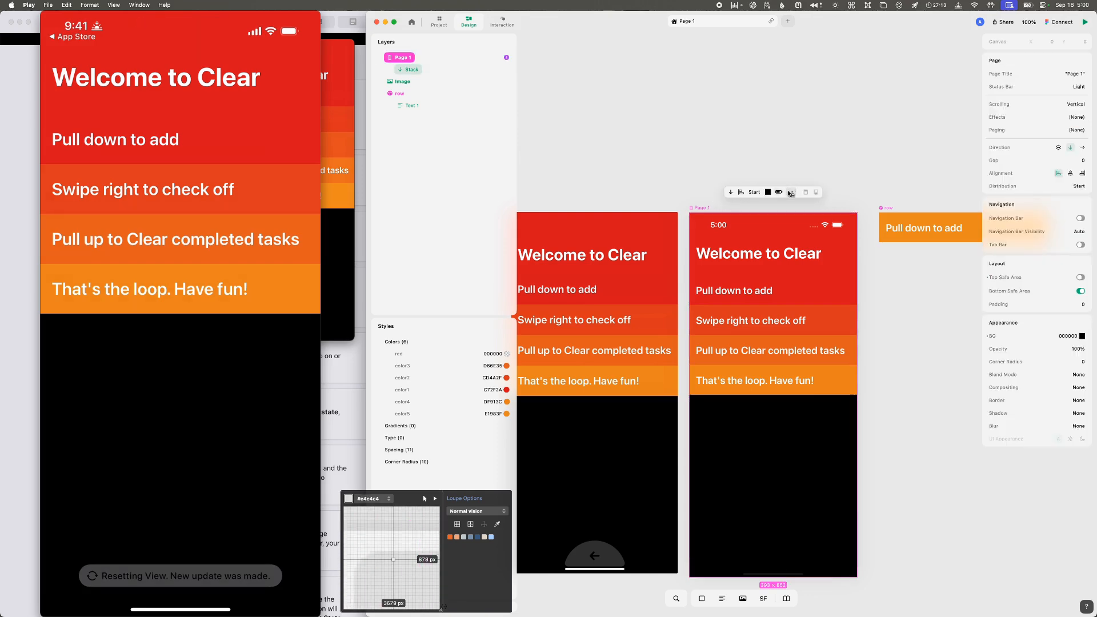
{"action": "left_click", "coordinate": [791, 193]}
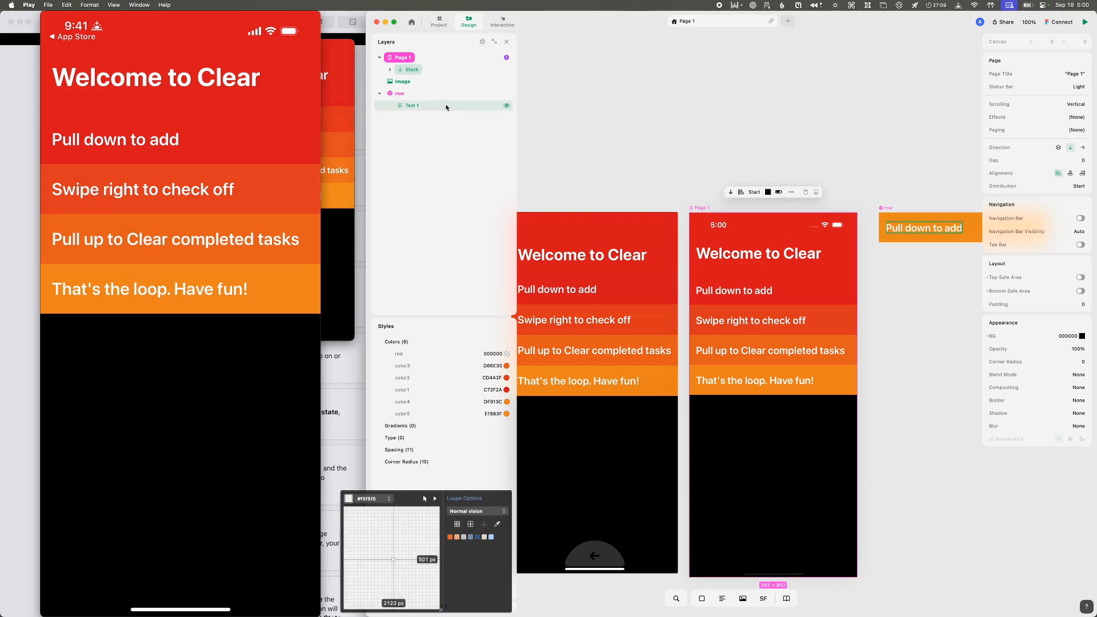
- Try automatic scrolling on the outer stack, and return it to vertical scrolling
{"action": "left_click", "coordinate": [410, 71]}
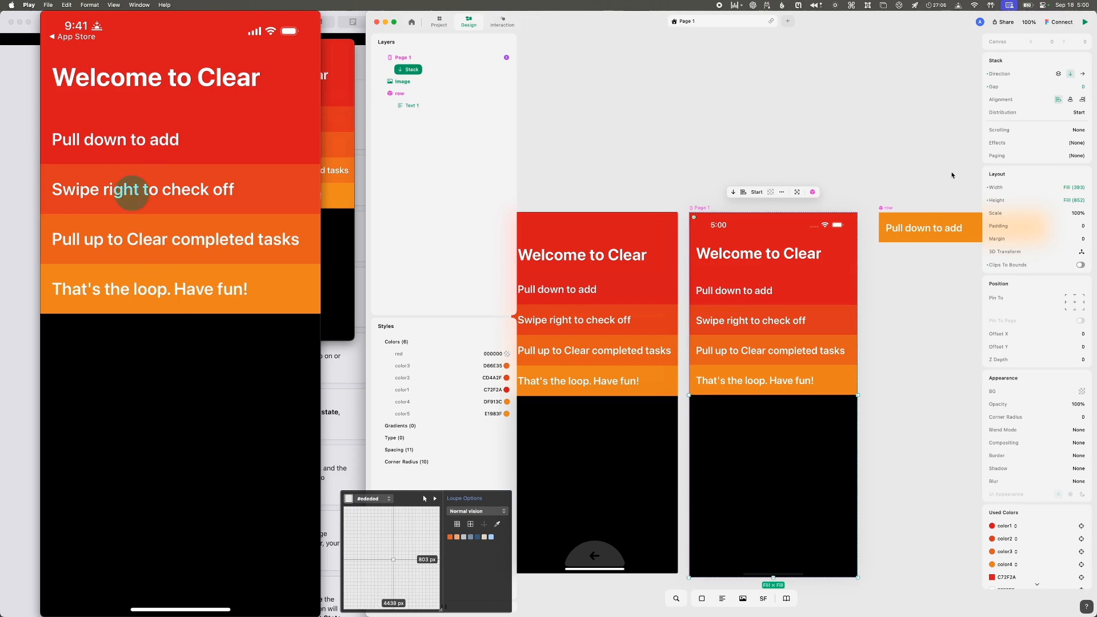
{"action": "left_click", "coordinate": [1001, 131]}
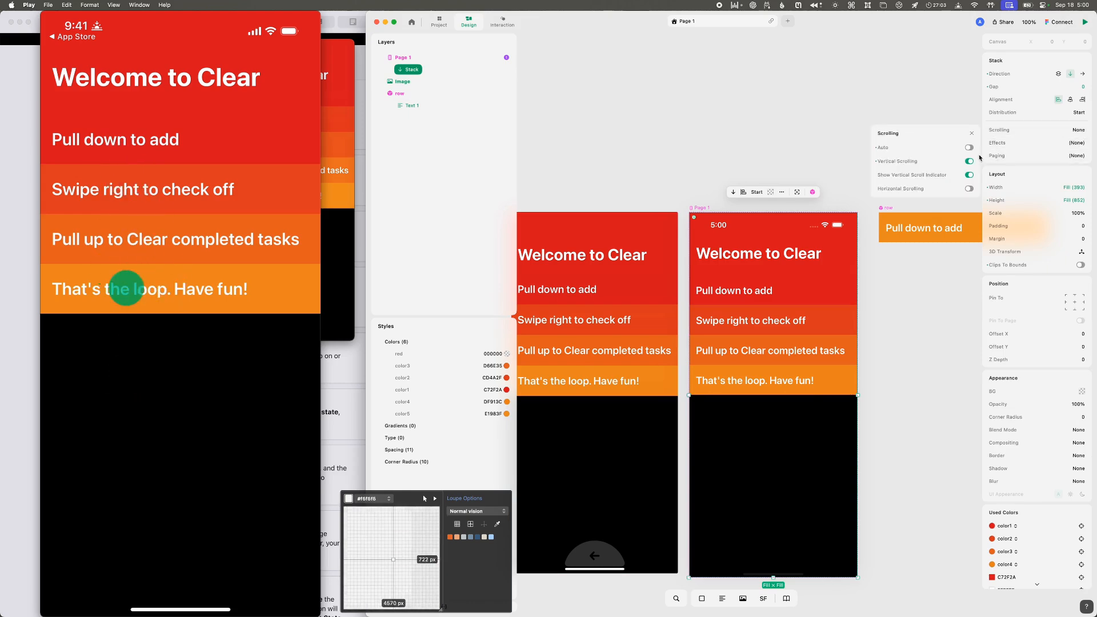
{"action": "left_click", "coordinate": [970, 148]}
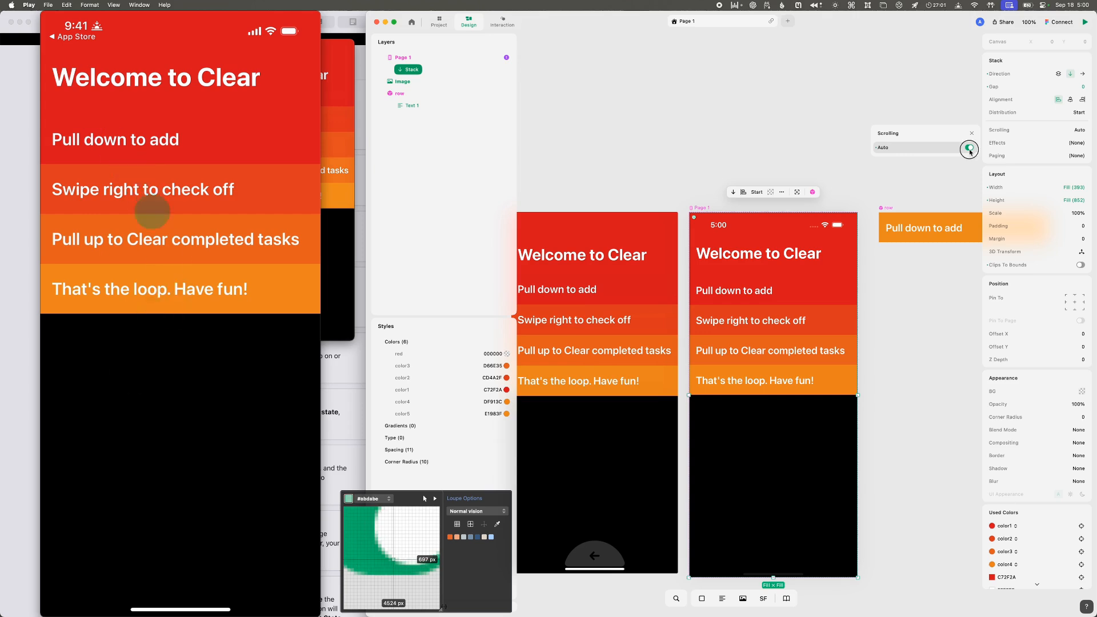
{"action": "left_click", "coordinate": [969, 149]}
{"action": "left_click", "coordinate": [972, 162]}
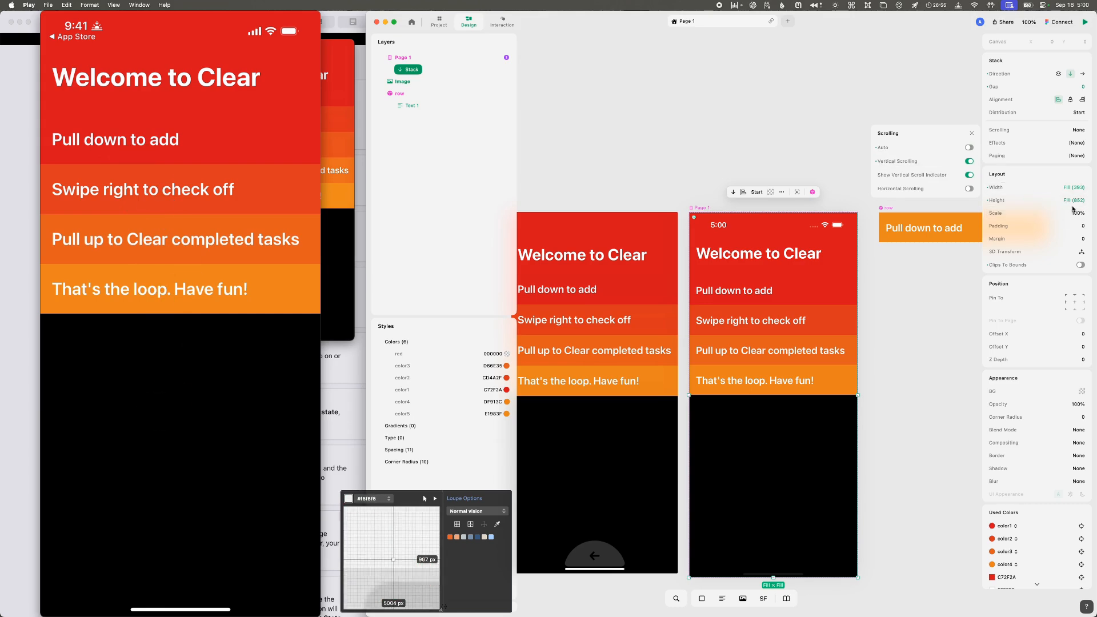
- Set the outer stack's height to 101%
{"action": "left_click", "coordinate": [1073, 201]}
{"action": "left_click", "coordinate": [1079, 201]}
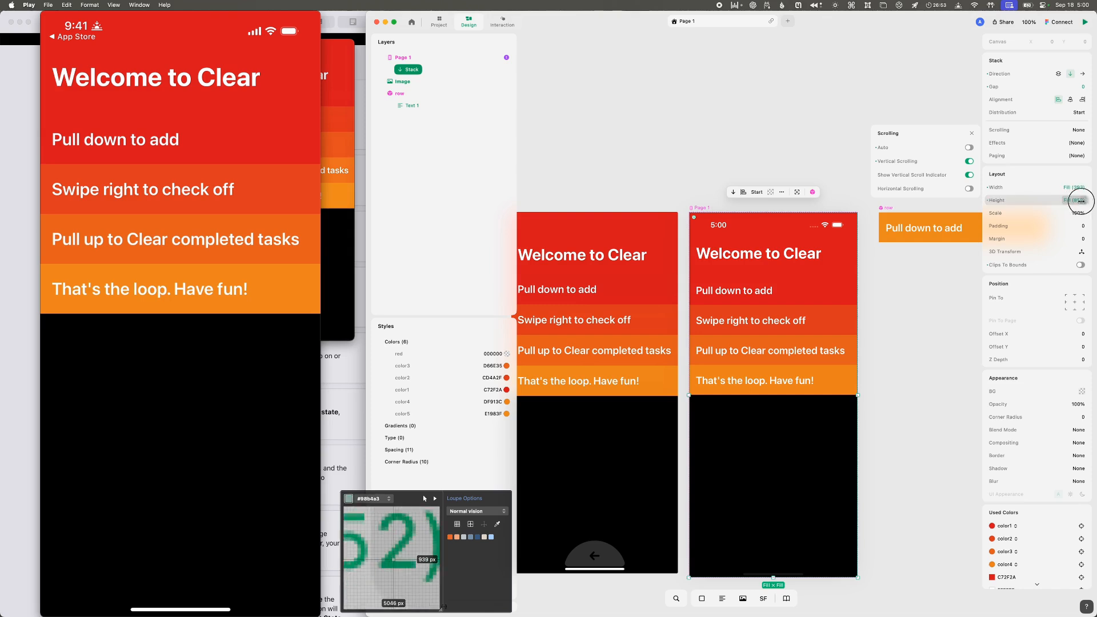
{"action": "left_click", "coordinate": [1086, 202]}
{"action": "left_click", "coordinate": [1077, 226]}
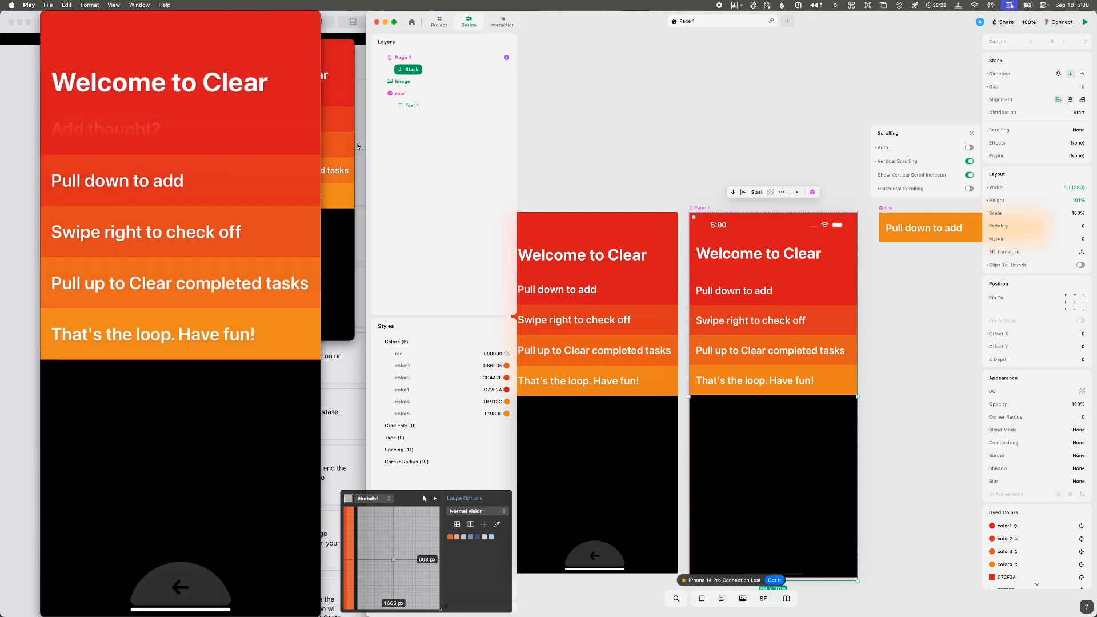
- Pin the "Welcome to Clear" header stack to the top centre of the outer stack
{"action": "double_click", "coordinate": [757, 236]}
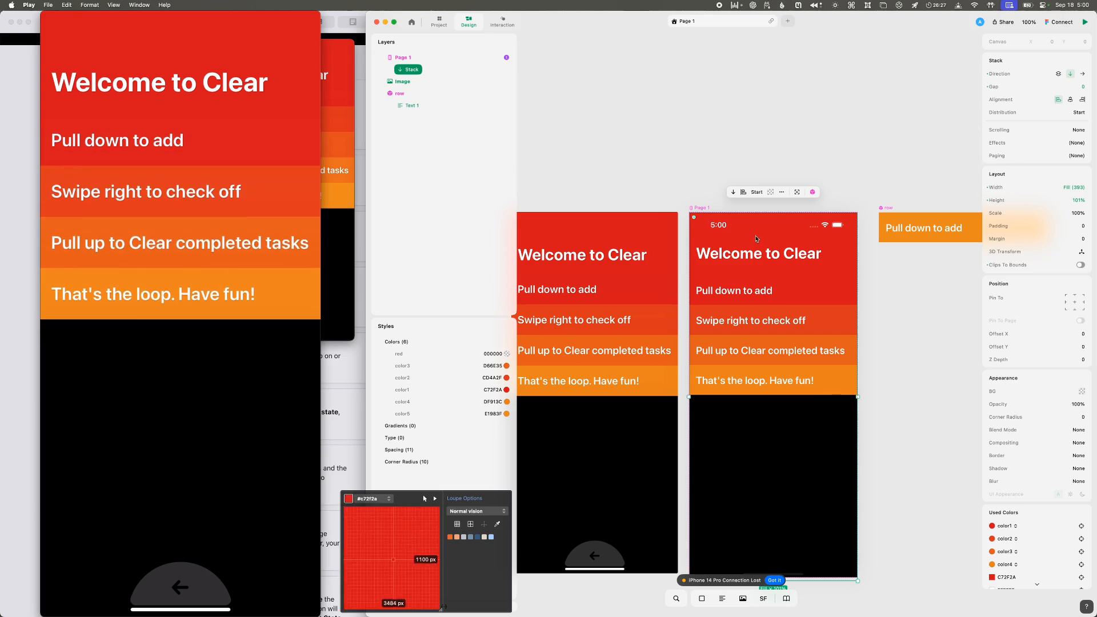
{"action": "left_click", "coordinate": [1076, 295]}
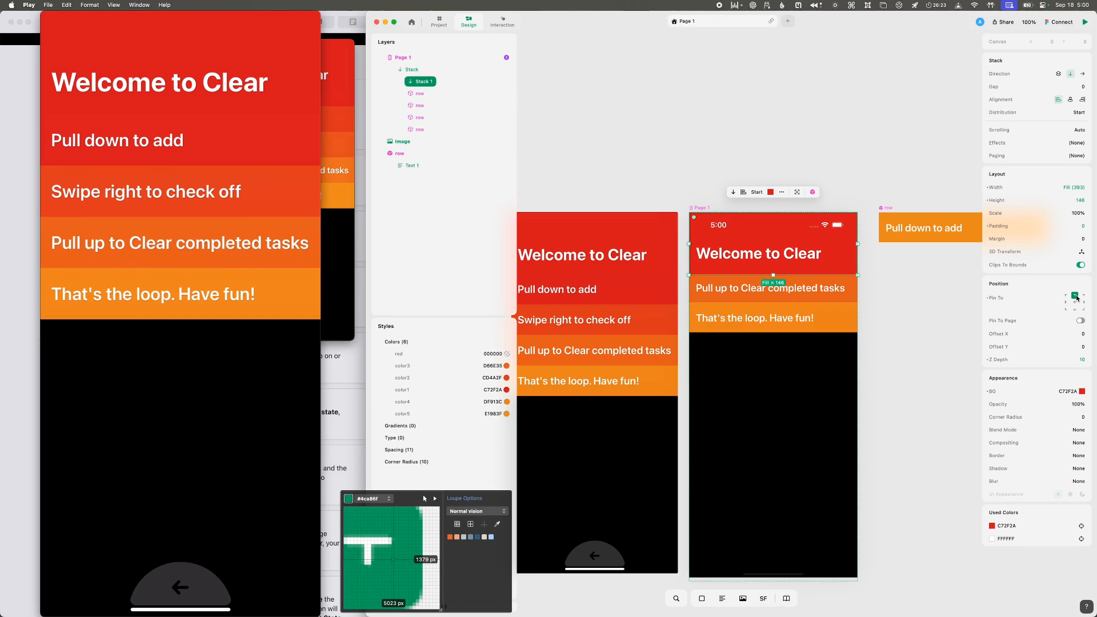
- Set the outer stack's top padding to 146, leaving room for the pinned header above the rows
{"action": "left_click", "coordinate": [421, 93]}
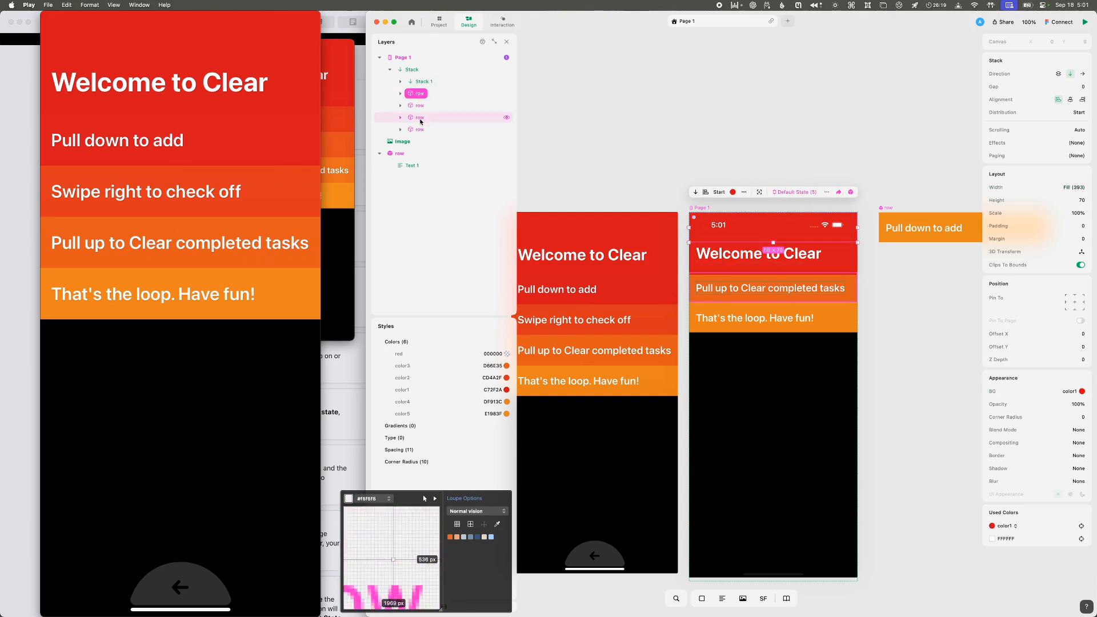
{"action": "left_click", "coordinate": [409, 69]}
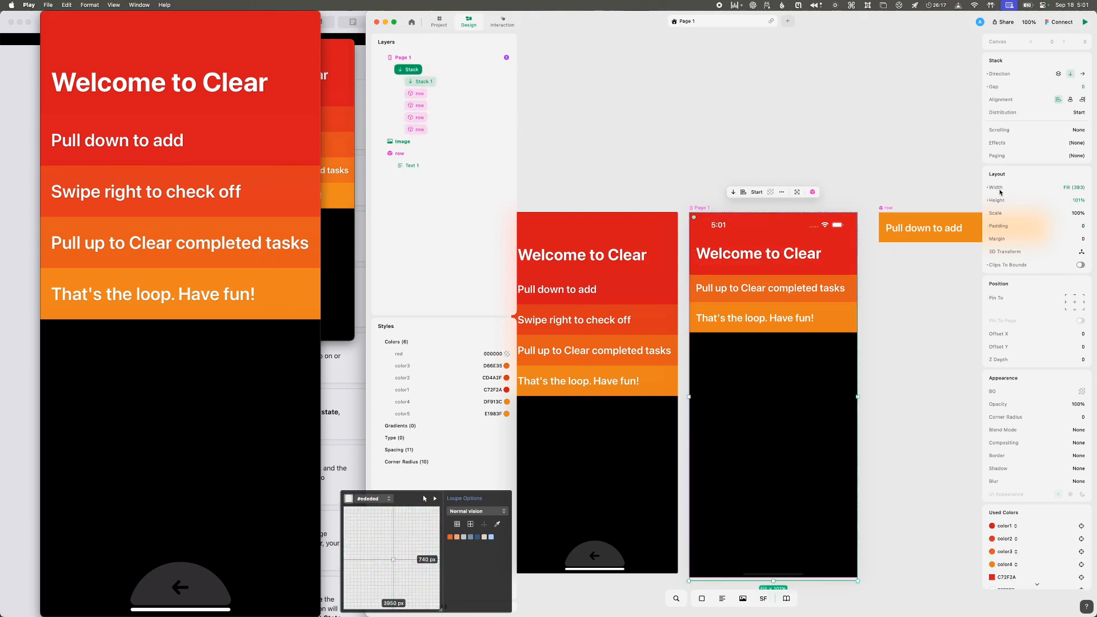
{"action": "left_click", "coordinate": [1006, 226]}
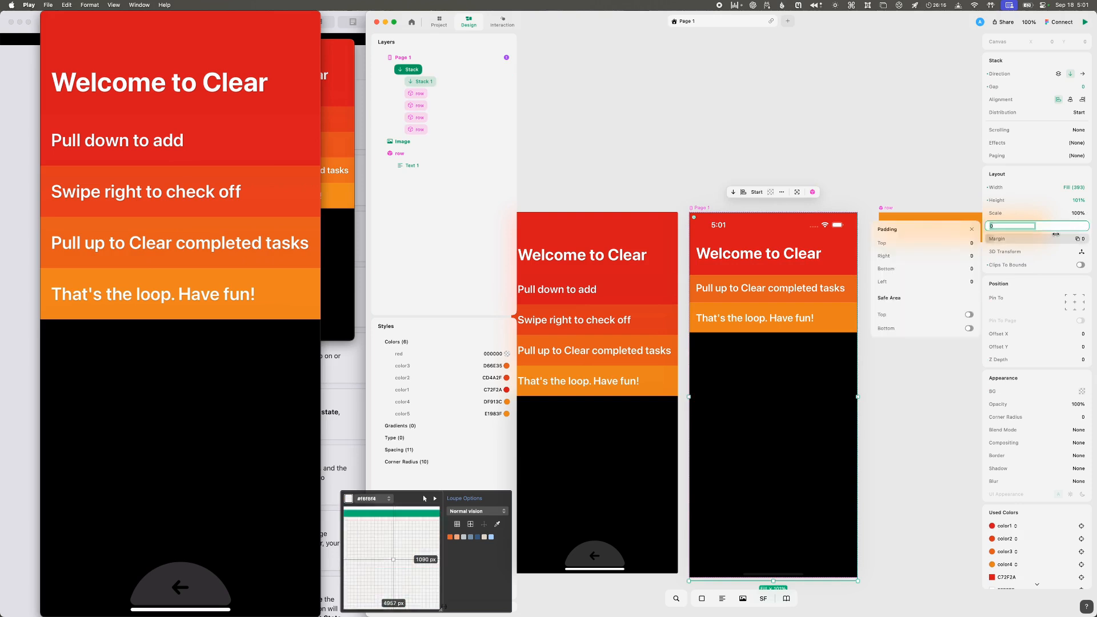
{"action": "left_click_drag", "start_coordinate": [886, 243], "coordinate": [983, 243]}
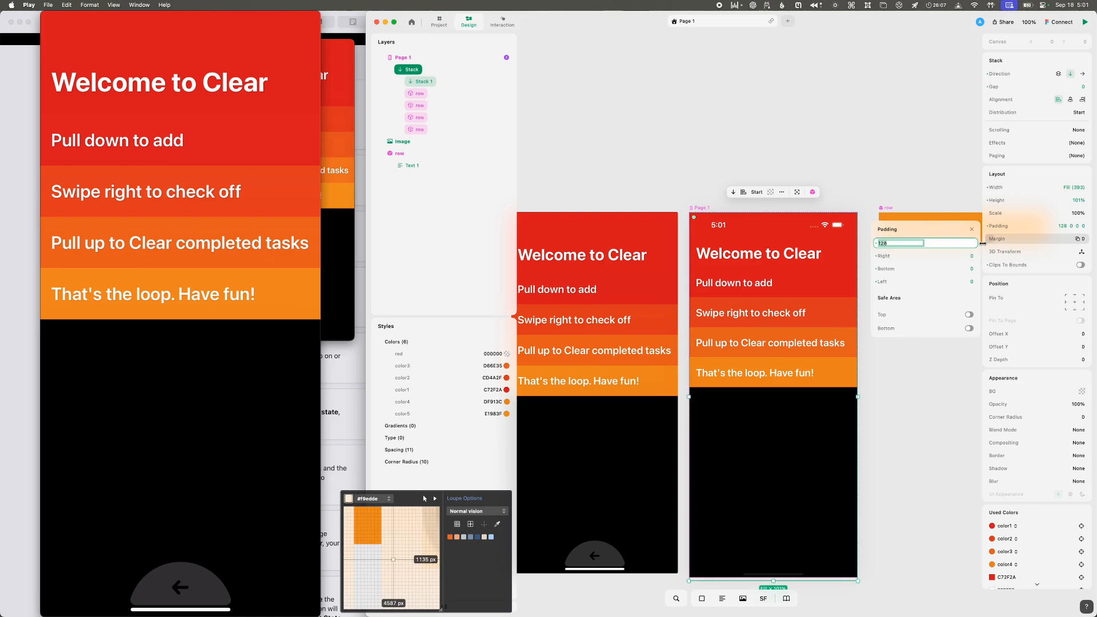
{"action": "key", "text": "Up"}
{"action": "key", "text": "Up"}
{"action": "key", "text": "Up"}
{"action": "key", "text": "Up"}
{"action": "key", "text": "Up"}
{"action": "key", "text": "Up"}
{"action": "key", "text": "Up"}
{"action": "key", "text": "Up"}
{"action": "key", "text": "Up"}
{"action": "key", "text": "Up"}
{"action": "key", "text": "Up"}
{"action": "key", "text": "Up"}
{"action": "key", "text": "Up"}
{"action": "key", "text": "Up"}
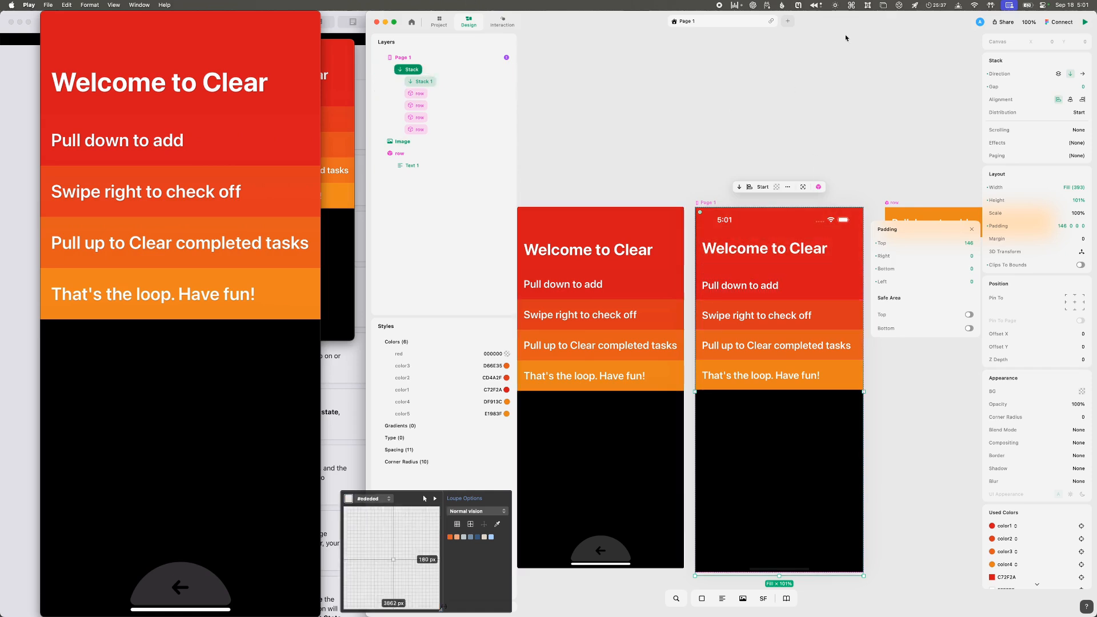
- Try a custom scroll effect on the header stack, and return its effects to None
{"action": "left_click", "coordinate": [421, 82]}
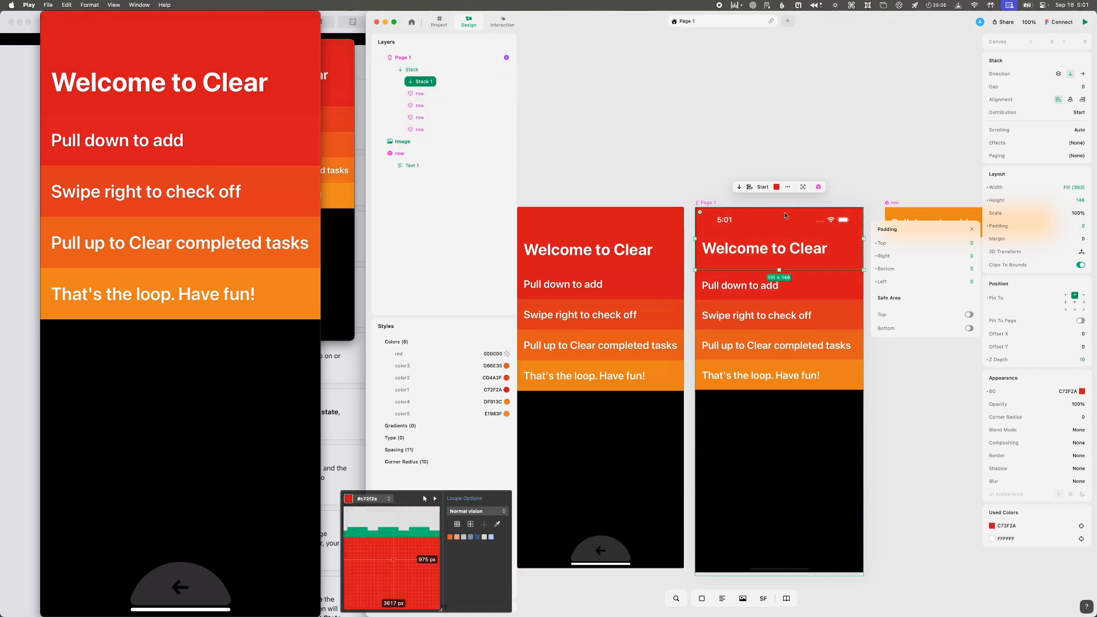
{"action": "left_click", "coordinate": [1071, 144]}
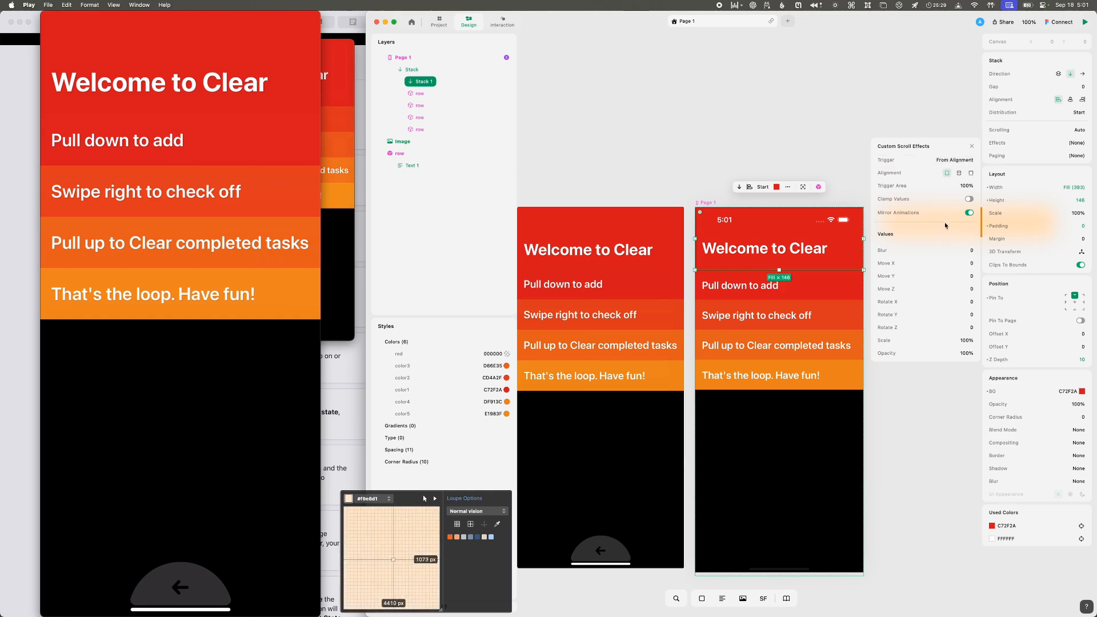
{"action": "left_click", "coordinate": [969, 200]}
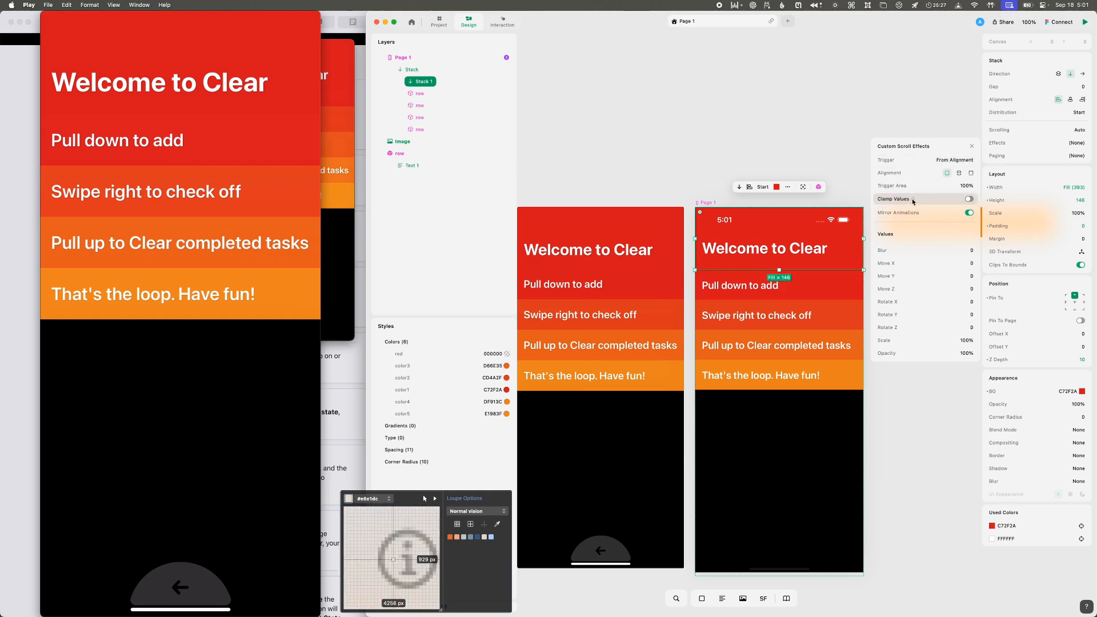
{"action": "left_click", "coordinate": [913, 199]}
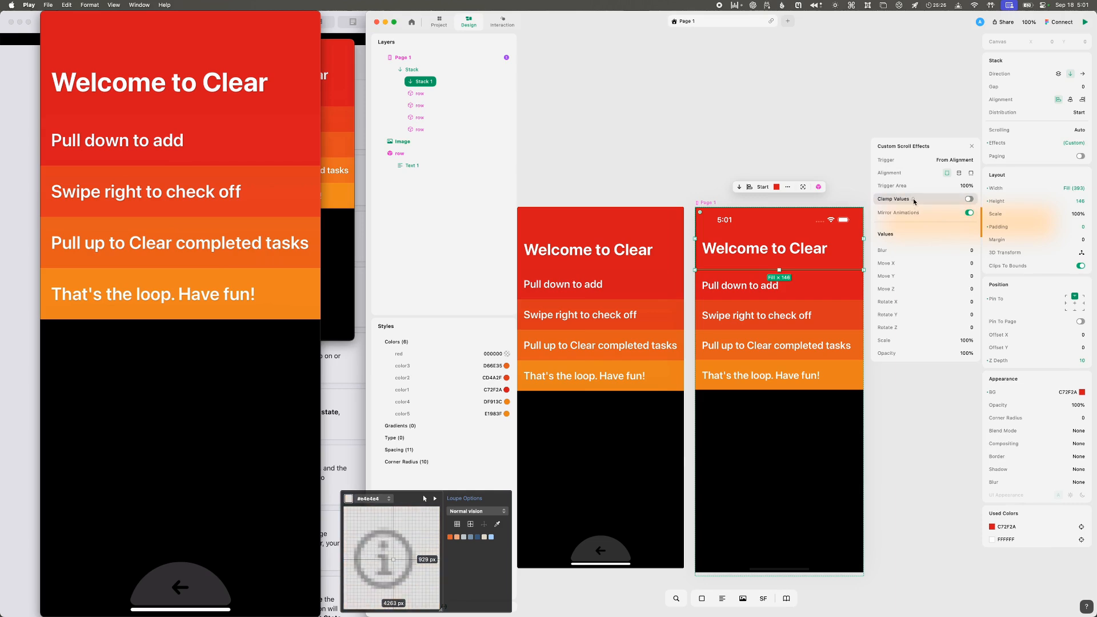
{"action": "mouse_move", "coordinate": [913, 199]}
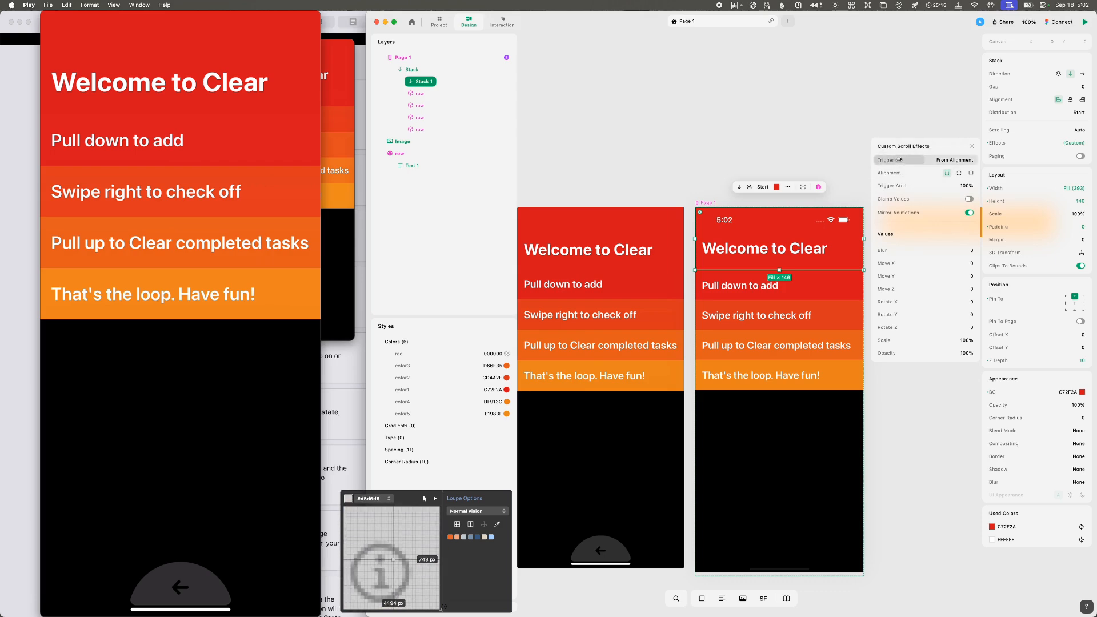
{"action": "mouse_move", "coordinate": [899, 160]}
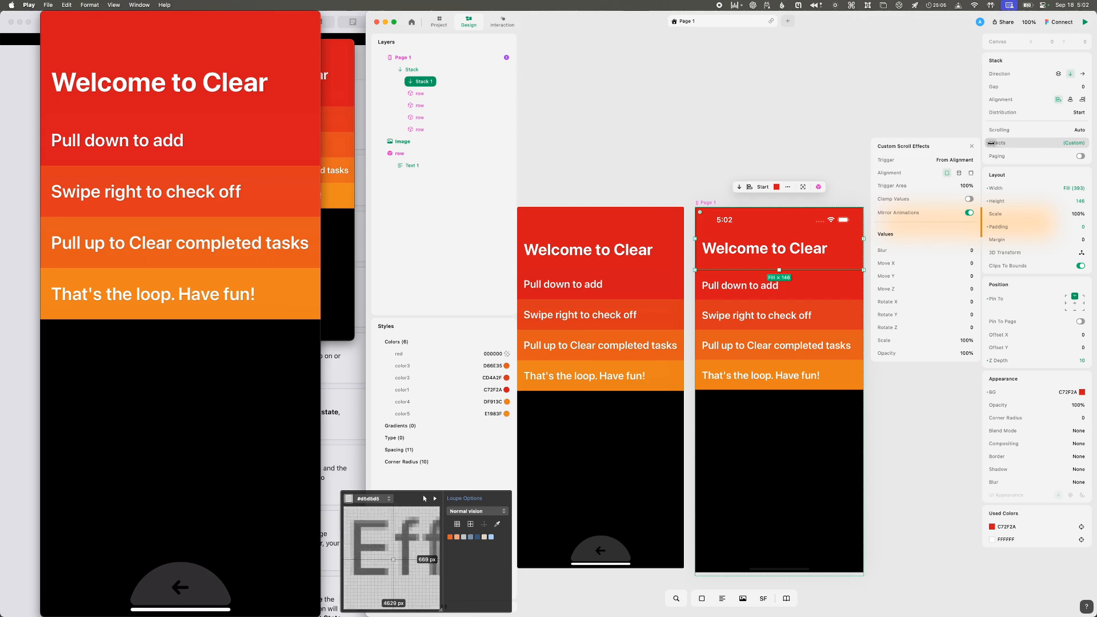
{"action": "left_click", "coordinate": [972, 147]}
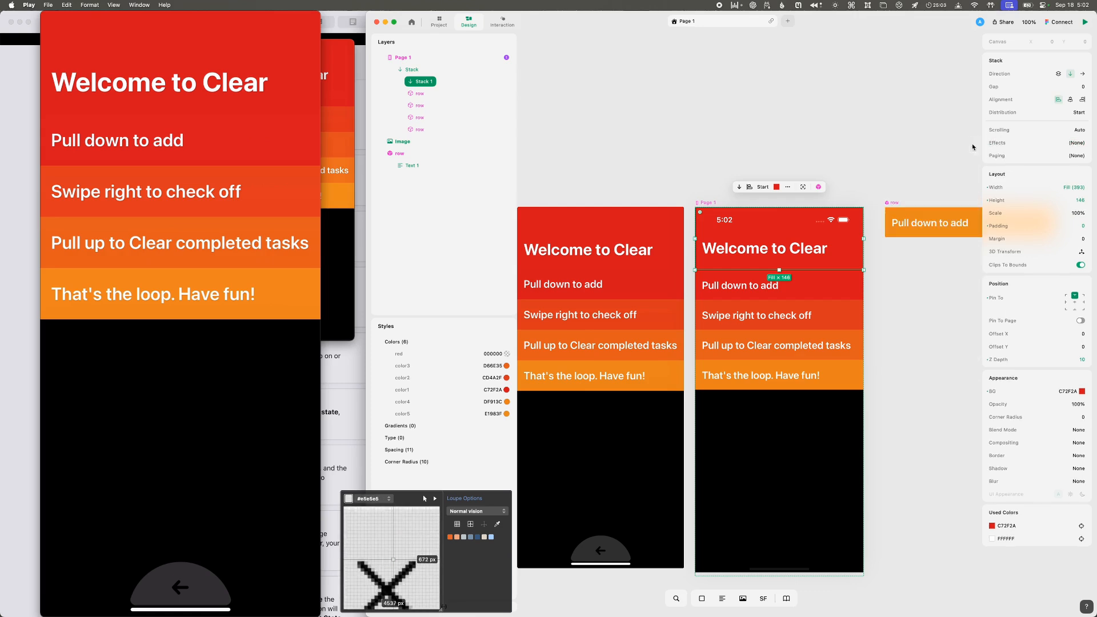
- Check the header stack's scrolling options, and turn on Pin To Page for it
{"action": "left_click", "coordinate": [1075, 117]}
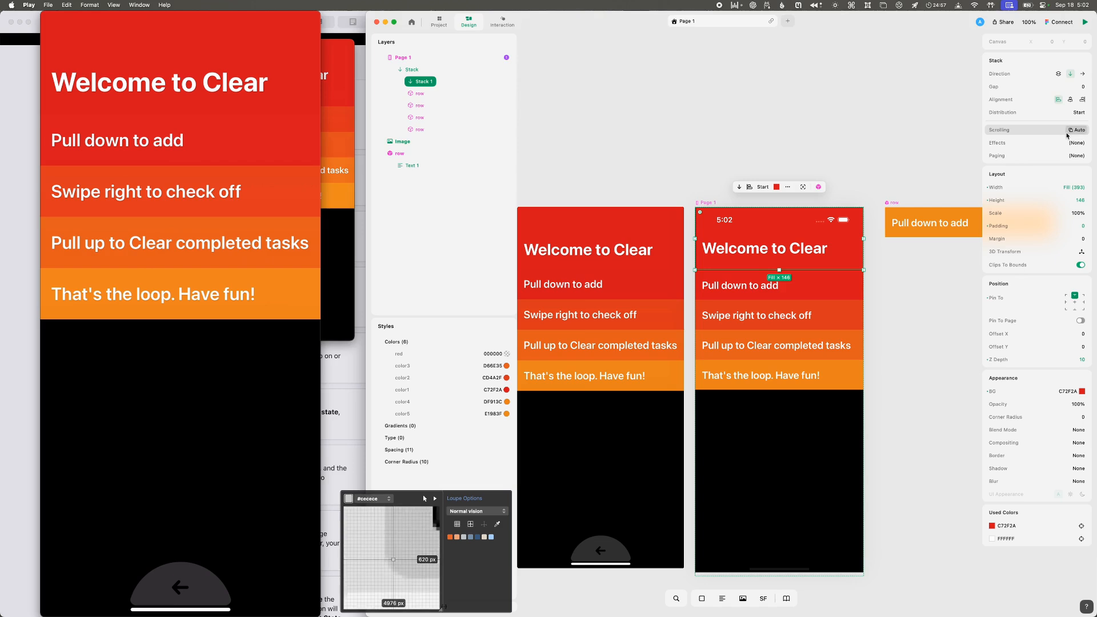
{"action": "left_click", "coordinate": [1075, 131]}
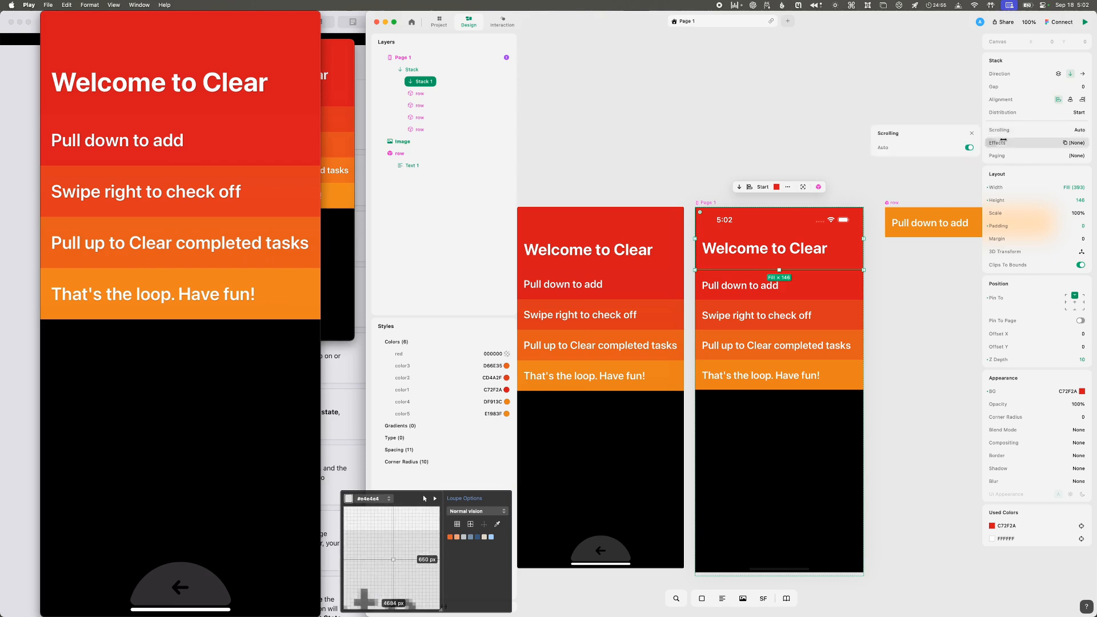
{"action": "left_click", "coordinate": [972, 134]}
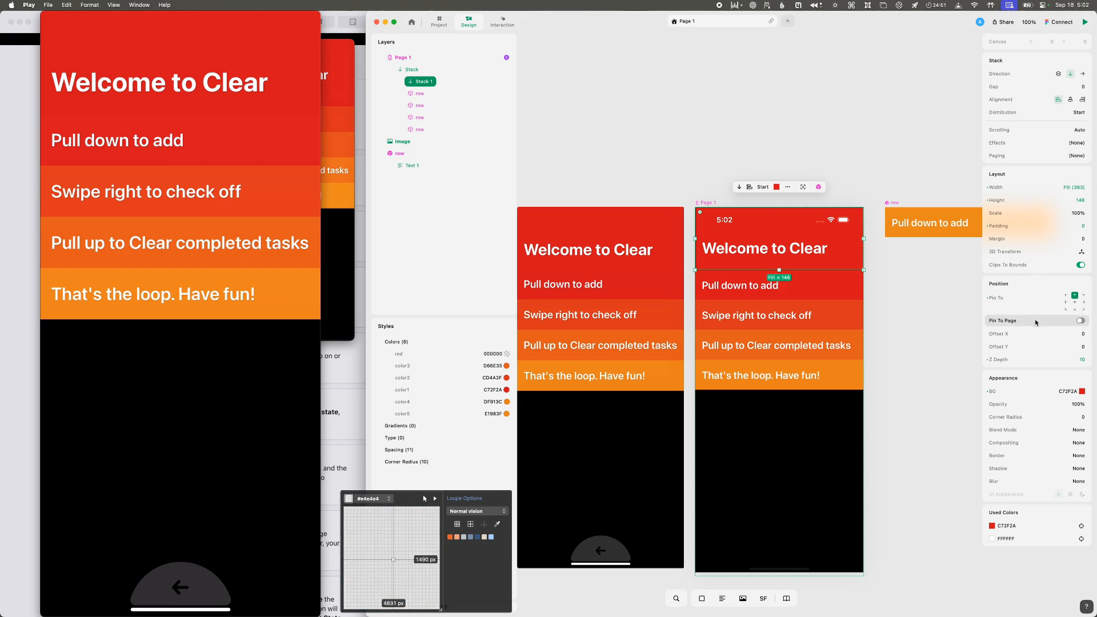
{"action": "left_click", "coordinate": [1081, 321]}
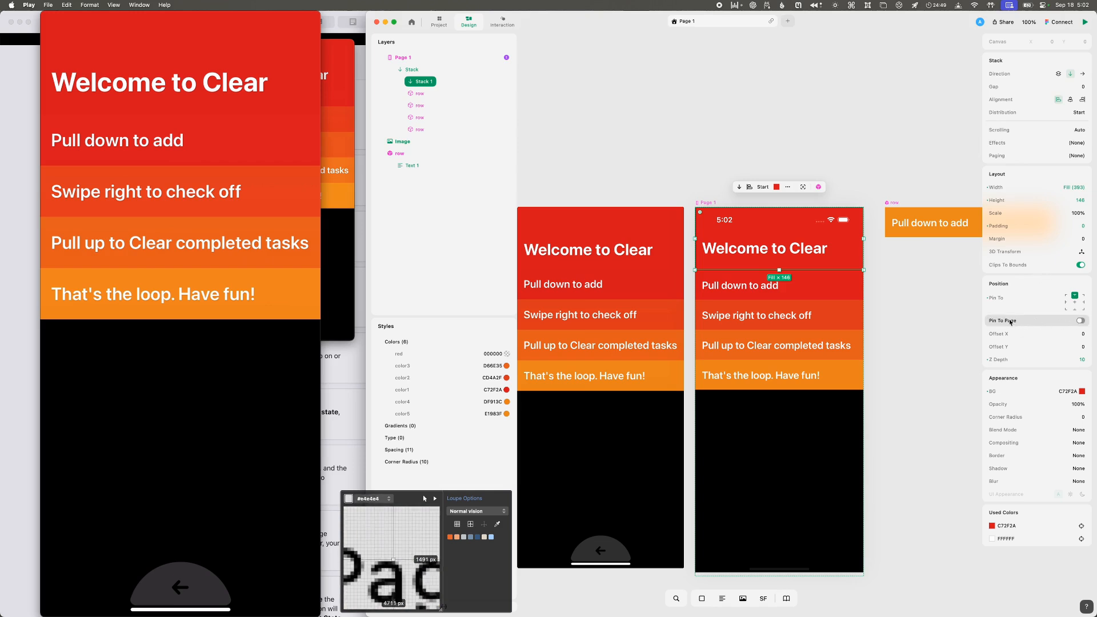
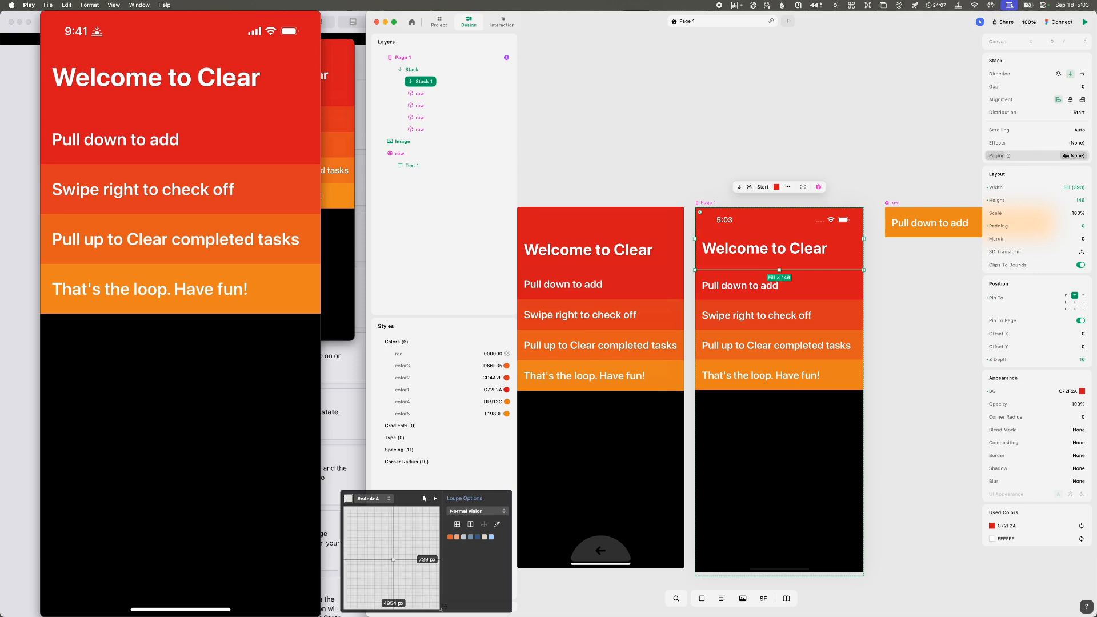
- Try Start paging on the header stack, and return its paging to None
{"action": "left_click", "coordinate": [1069, 156]}
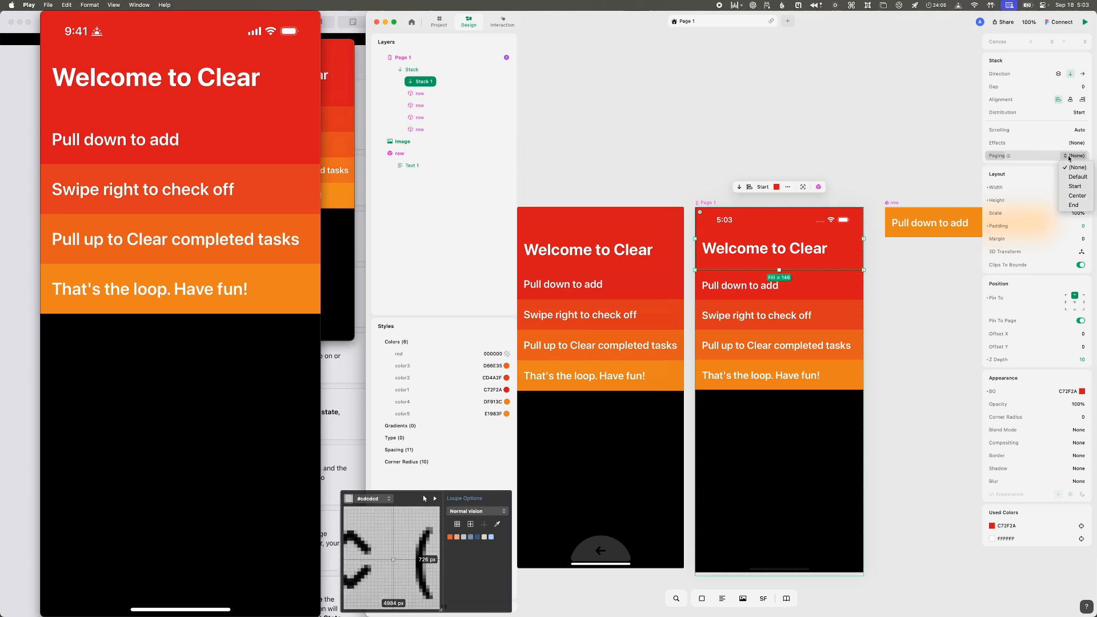
{"action": "left_click", "coordinate": [1075, 186]}
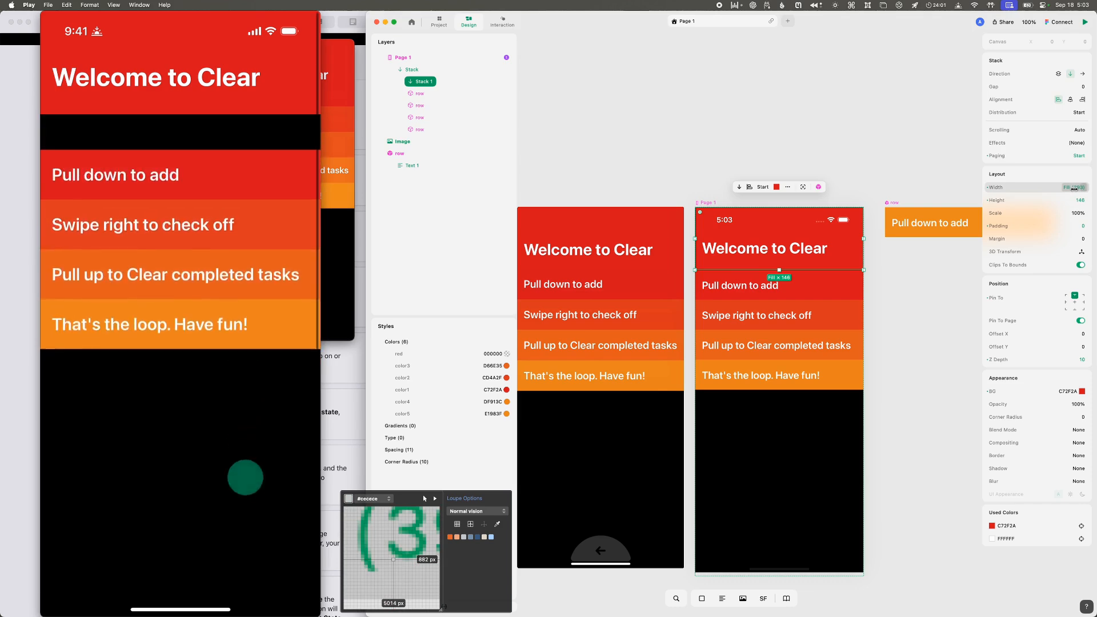
{"action": "left_click", "coordinate": [1079, 156]}
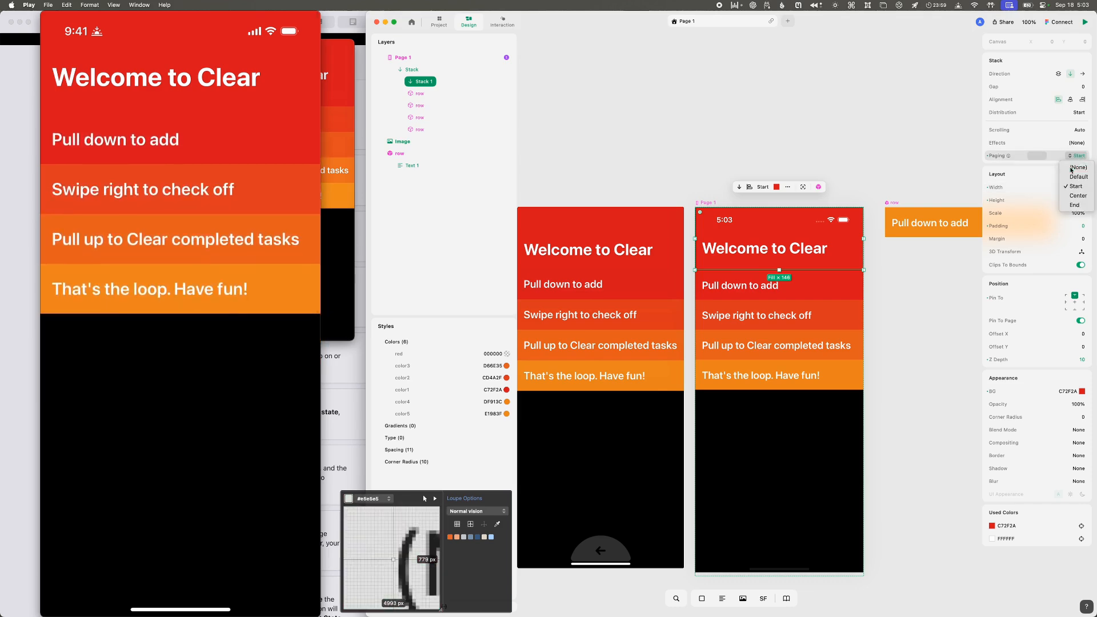
{"action": "left_click", "coordinate": [1075, 162]}
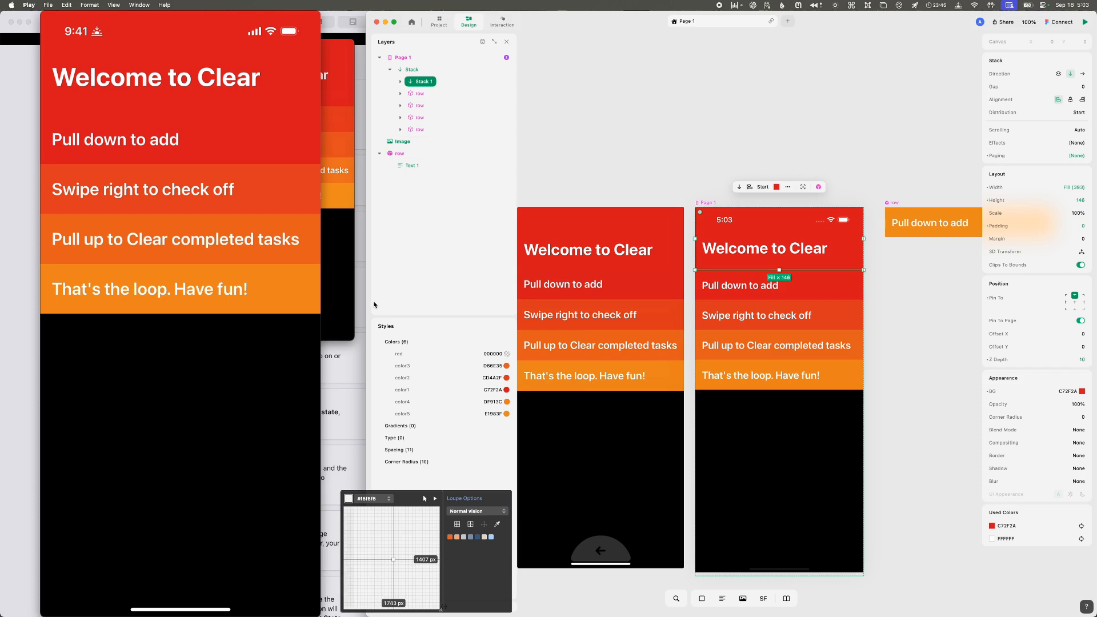
- Switch to Play's support site in Safari and search its articles for "sticky"
{"action": "left_click", "coordinate": [352, 346]}
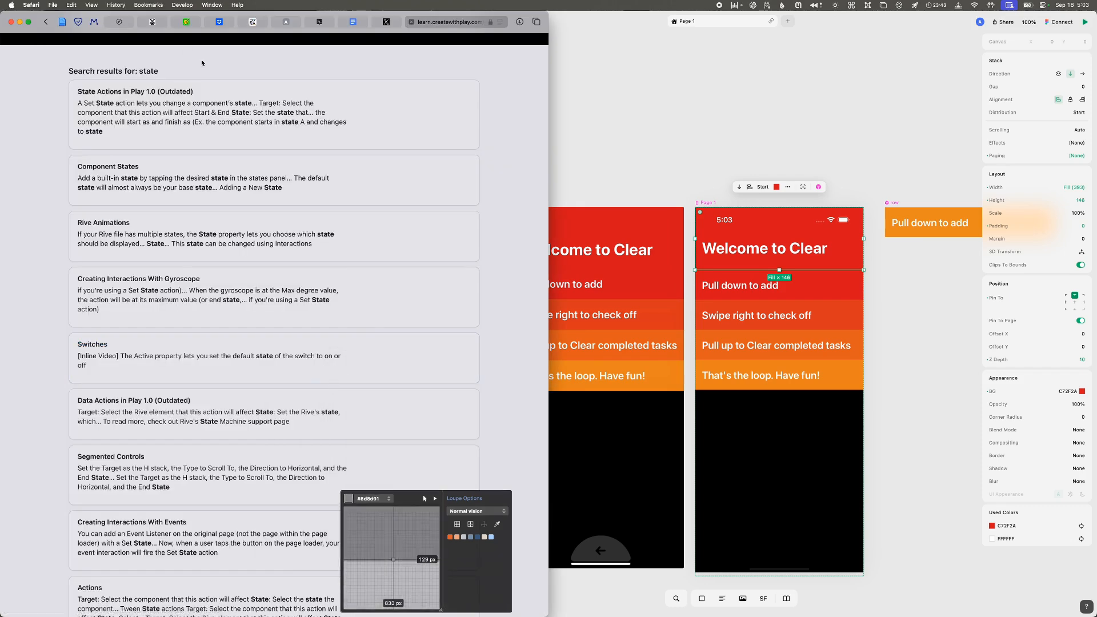
{"action": "scroll", "coordinate": [205, 62], "scroll_direction": "up", "scroll_amount": 3}
{"action": "left_click", "coordinate": [294, 111]}
{"action": "key", "text": "super+a"}
{"action": "type", "text": "sticky"}
{"action": "key", "text": "Return"}
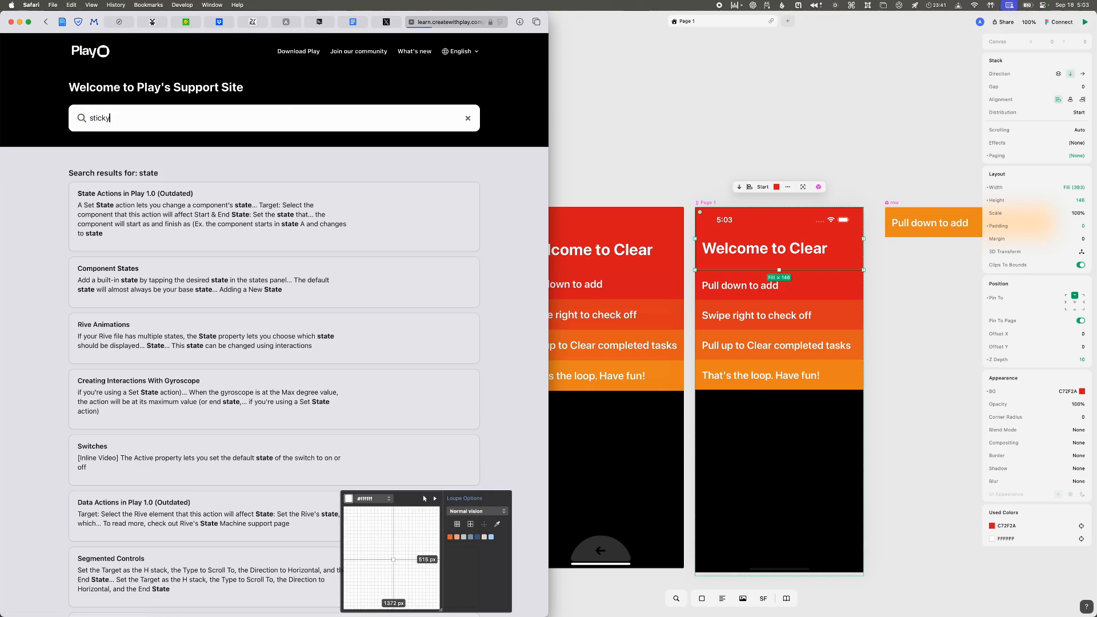
- Search the support site's articles for "headings" and for "header"
{"action": "left_click", "coordinate": [293, 110]}
{"action": "key", "text": "super+a"}
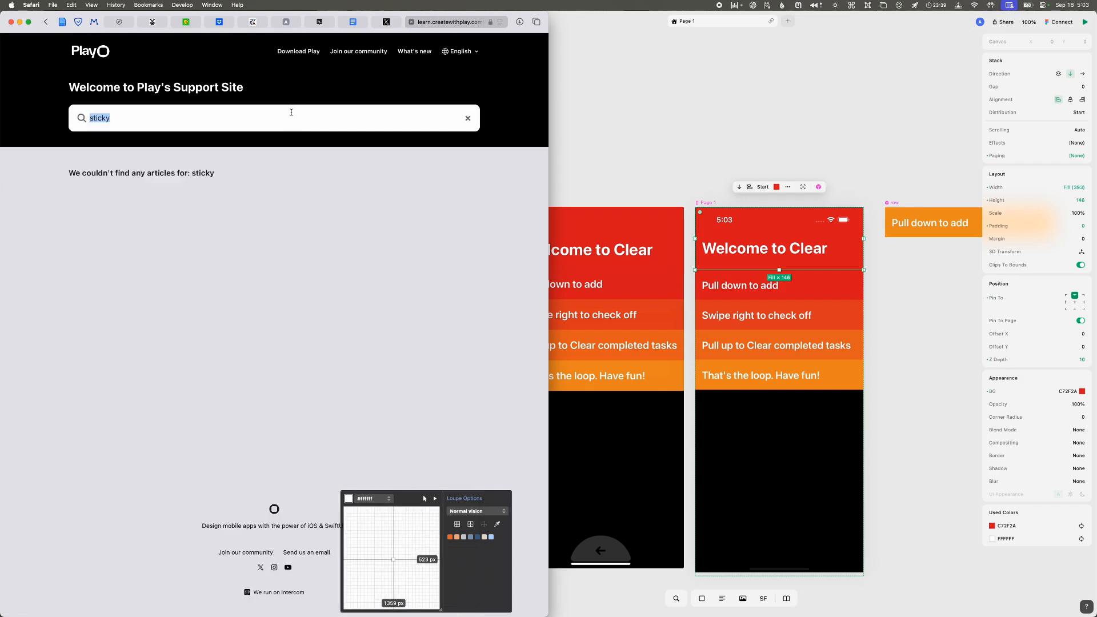
{"action": "type", "text": "headings"}
{"action": "key", "text": "Return"}
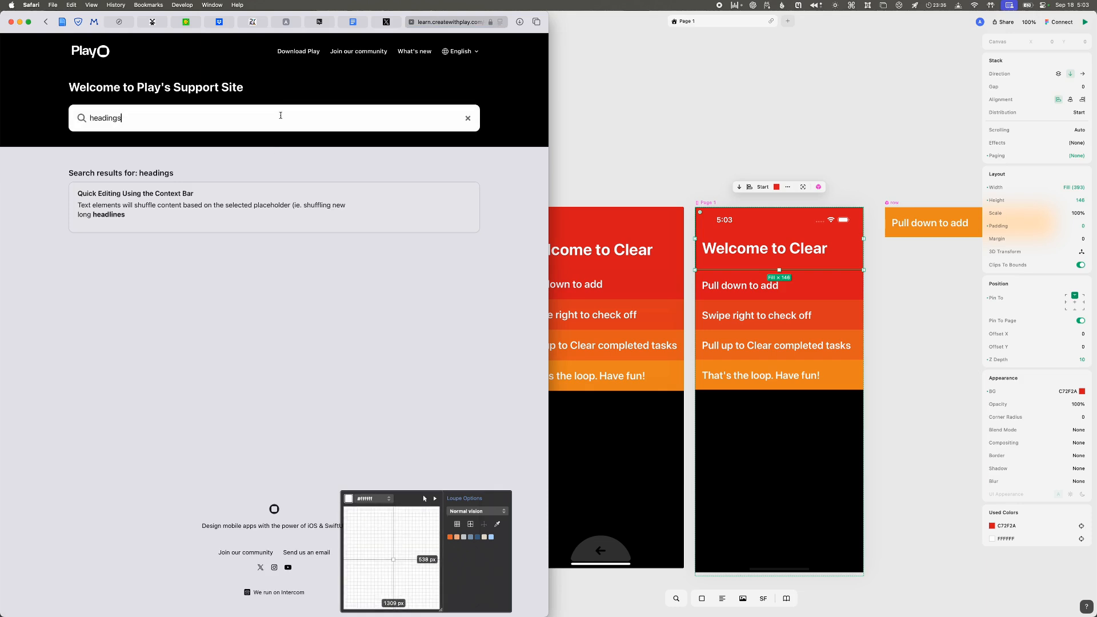
{"action": "key", "text": "Return"}
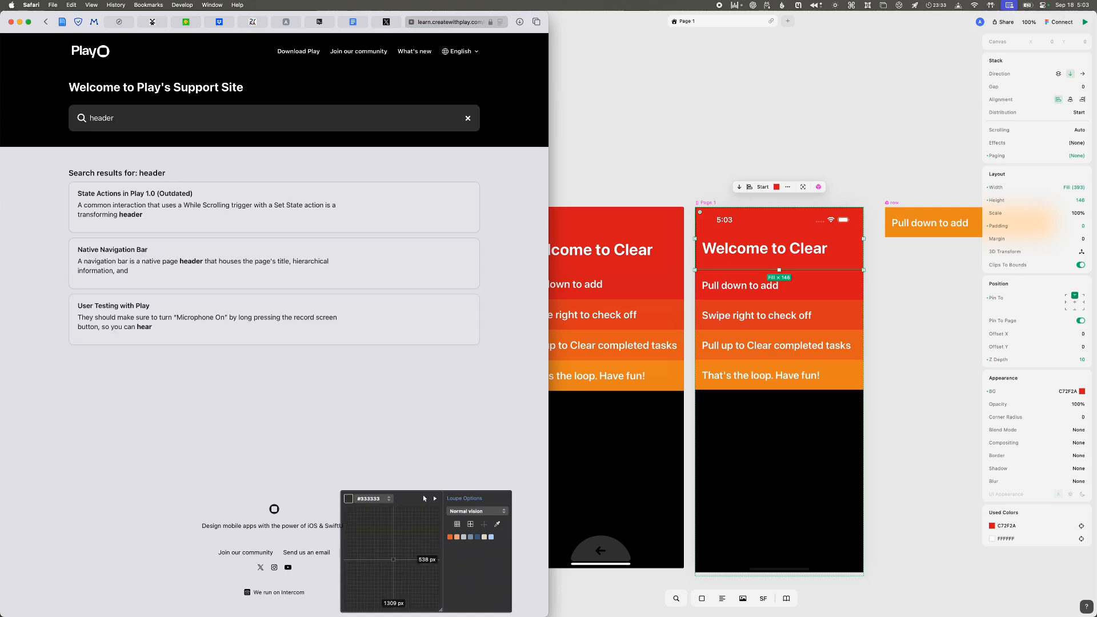
{"action": "left_click", "coordinate": [209, 115]}
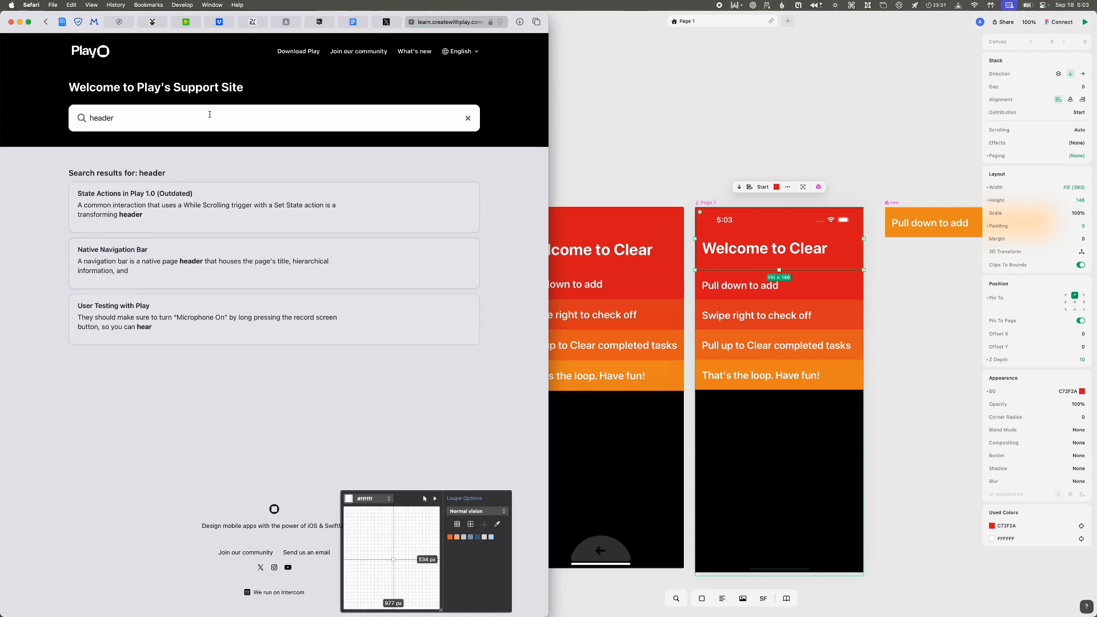
- Search the support site's articles for "scroll" and open the Stacks article
{"action": "key", "text": "super+a"}
{"action": "type", "text": "scroll"}
{"action": "key", "text": "Return"}
{"action": "scroll", "coordinate": [242, 174], "scroll_direction": "down", "scroll_amount": 2}
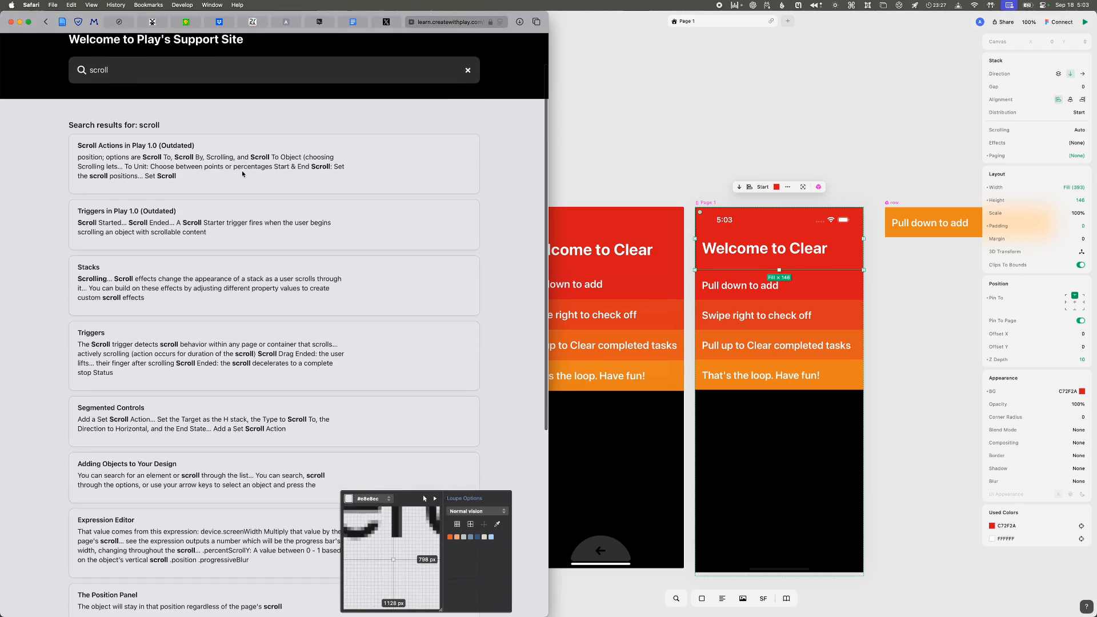
{"action": "scroll", "coordinate": [243, 174], "scroll_direction": "down", "scroll_amount": 2}
{"action": "scroll", "coordinate": [242, 176], "scroll_direction": "down", "scroll_amount": 4}
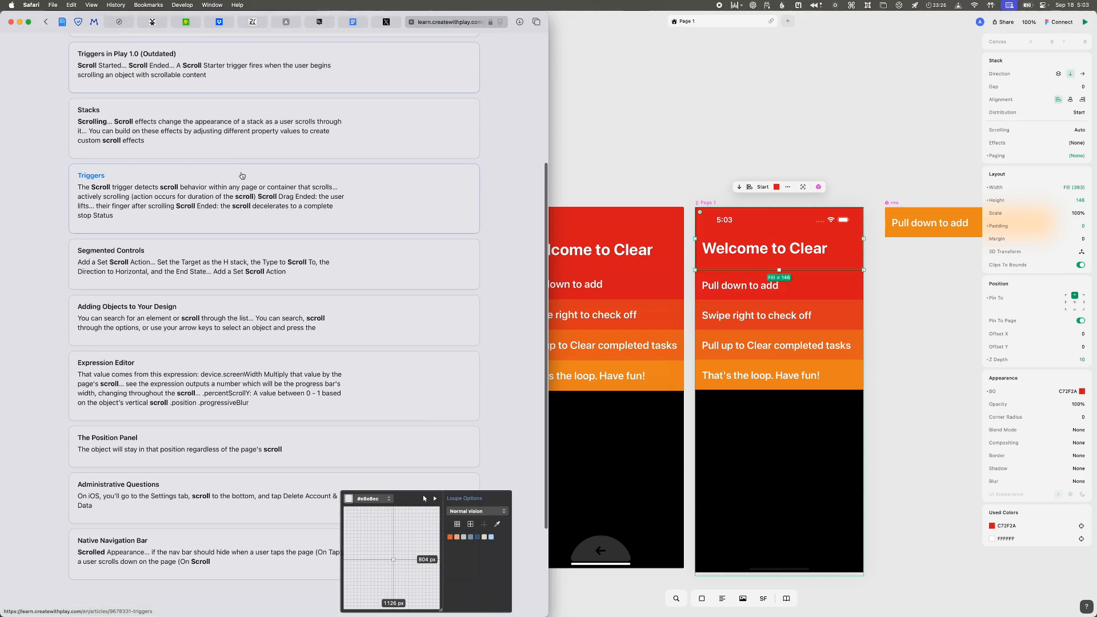
{"action": "left_click", "coordinate": [259, 144]}
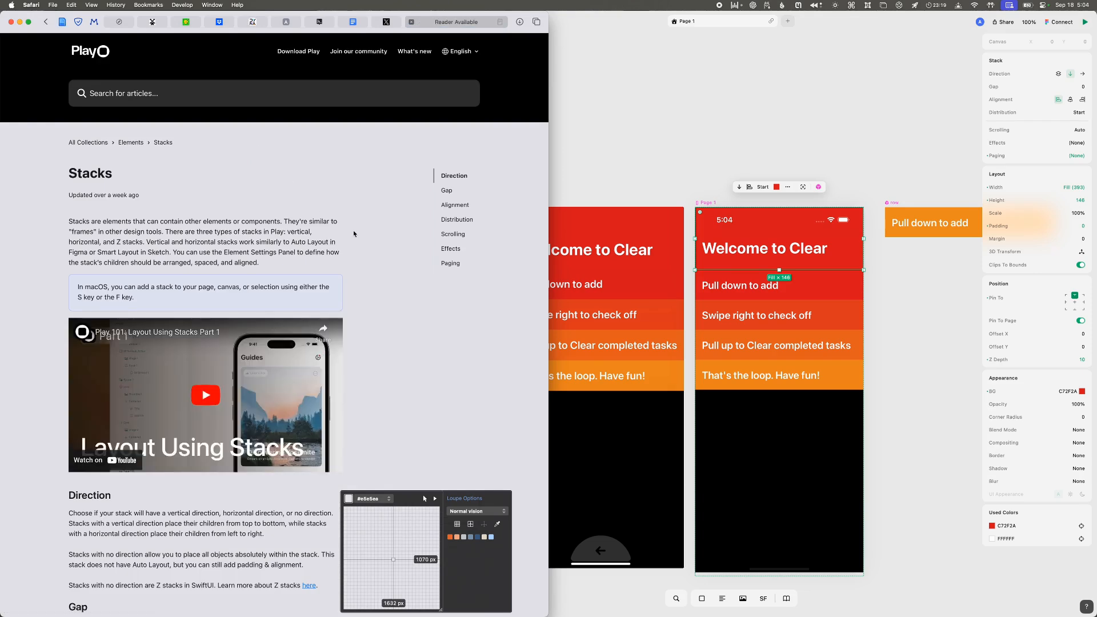
- Read the Stacks article's sections on scrolling, effects and paging
{"action": "scroll", "coordinate": [353, 231], "scroll_direction": "down", "scroll_amount": 7}
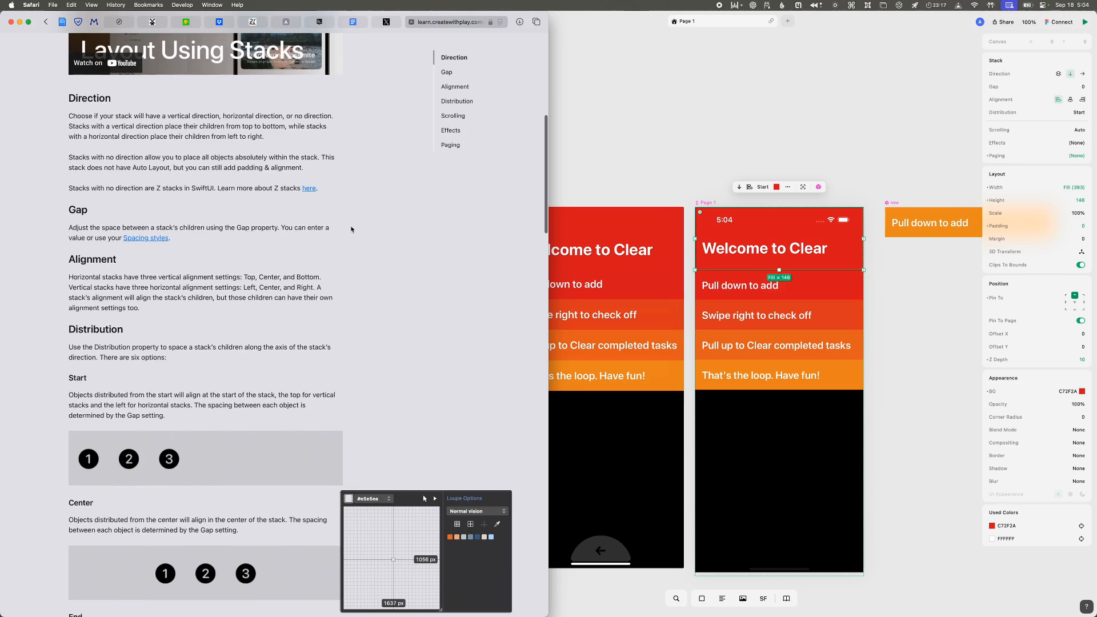
{"action": "scroll", "coordinate": [352, 230], "scroll_direction": "down", "scroll_amount": 15}
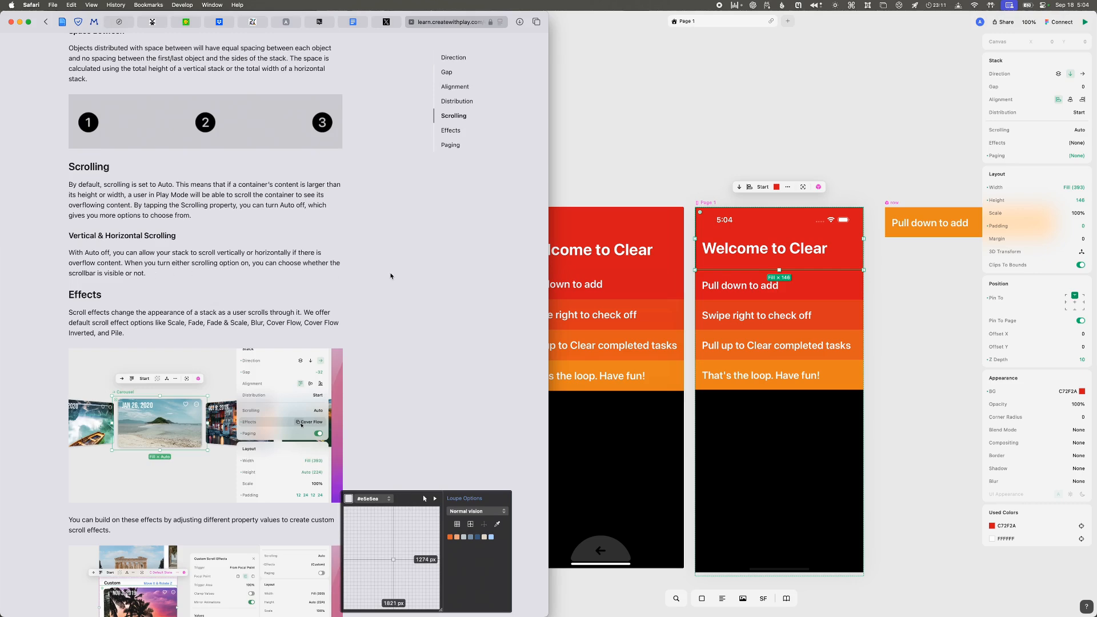
{"action": "scroll", "coordinate": [399, 271], "scroll_direction": "down", "scroll_amount": 6}
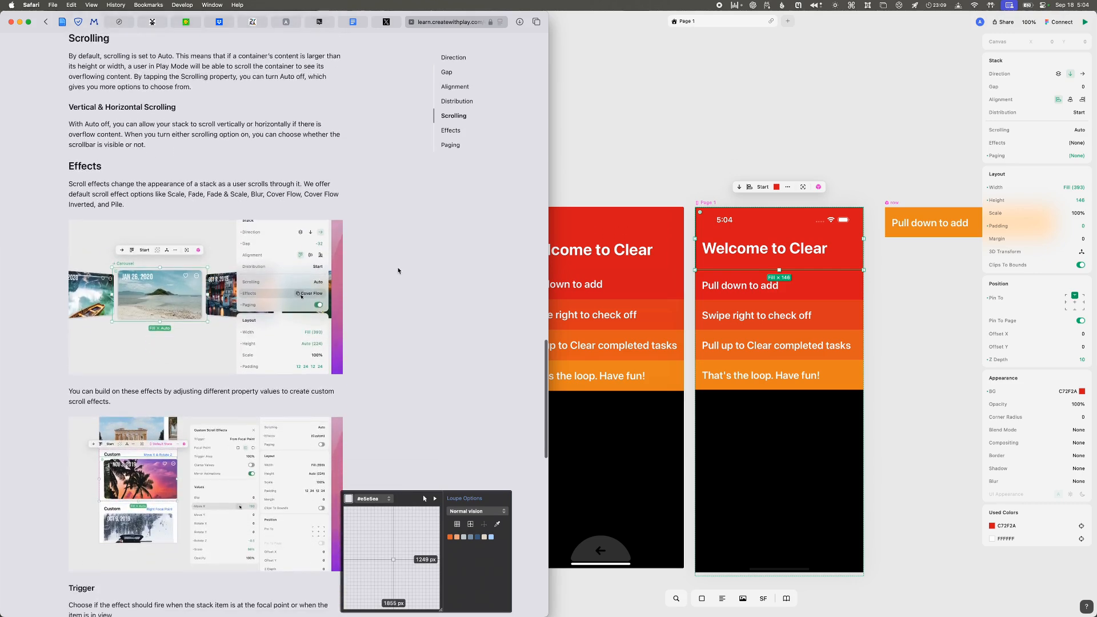
{"action": "scroll", "coordinate": [399, 271], "scroll_direction": "down", "scroll_amount": 7}
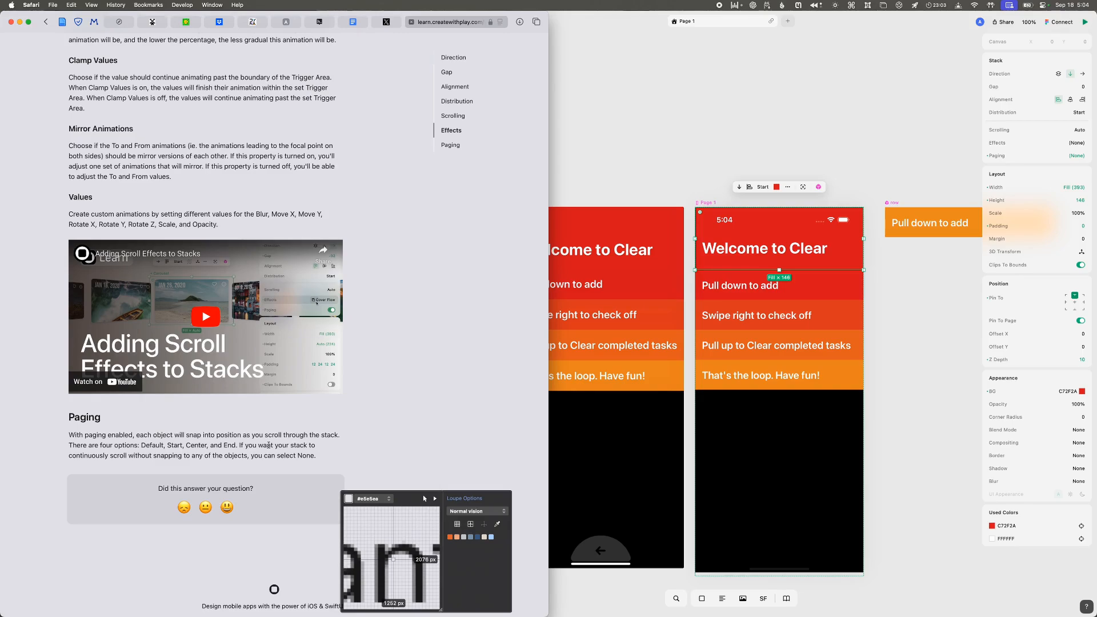
{"action": "scroll", "coordinate": [269, 445], "scroll_direction": "up", "scroll_amount": 20}
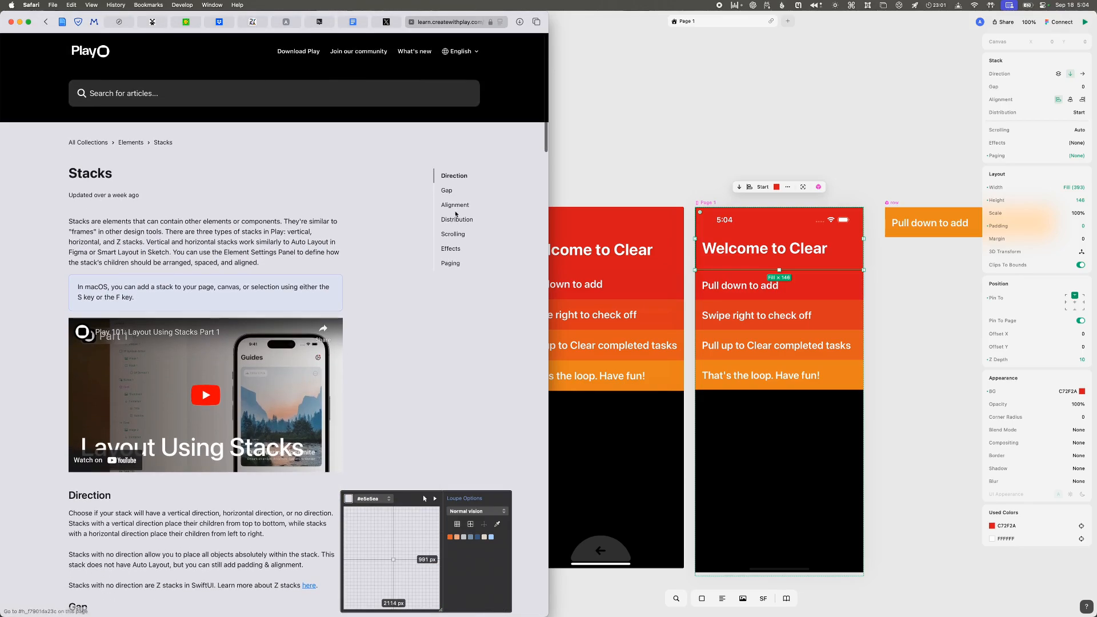
- Switch back to Play and show the header stack in the interaction view
{"action": "left_click", "coordinate": [672, 99]}
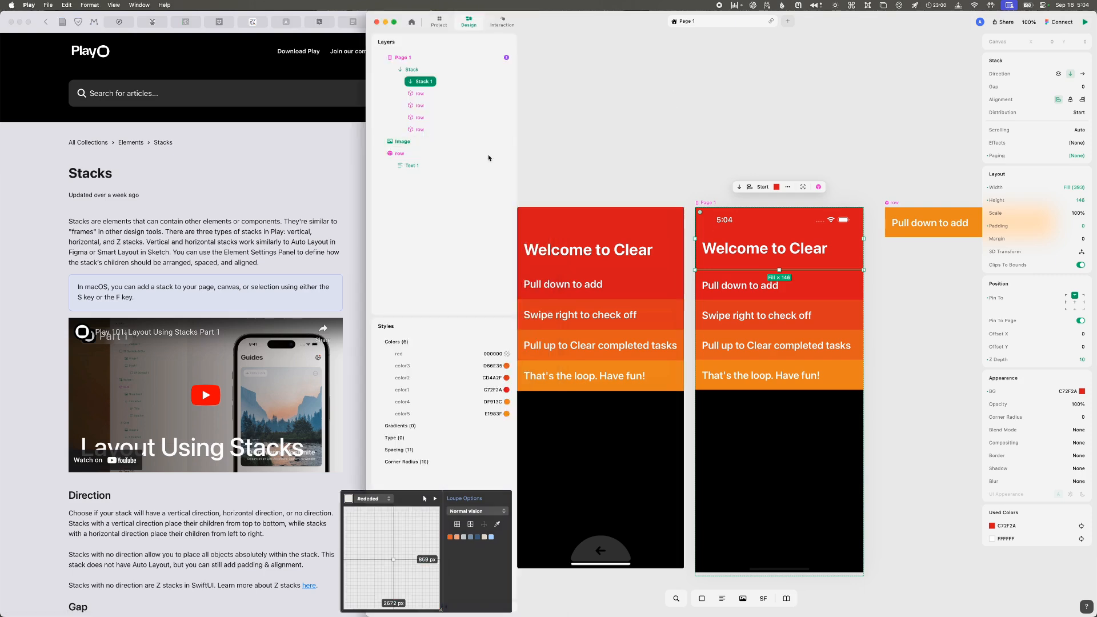
{"action": "left_click", "coordinate": [499, 25]}
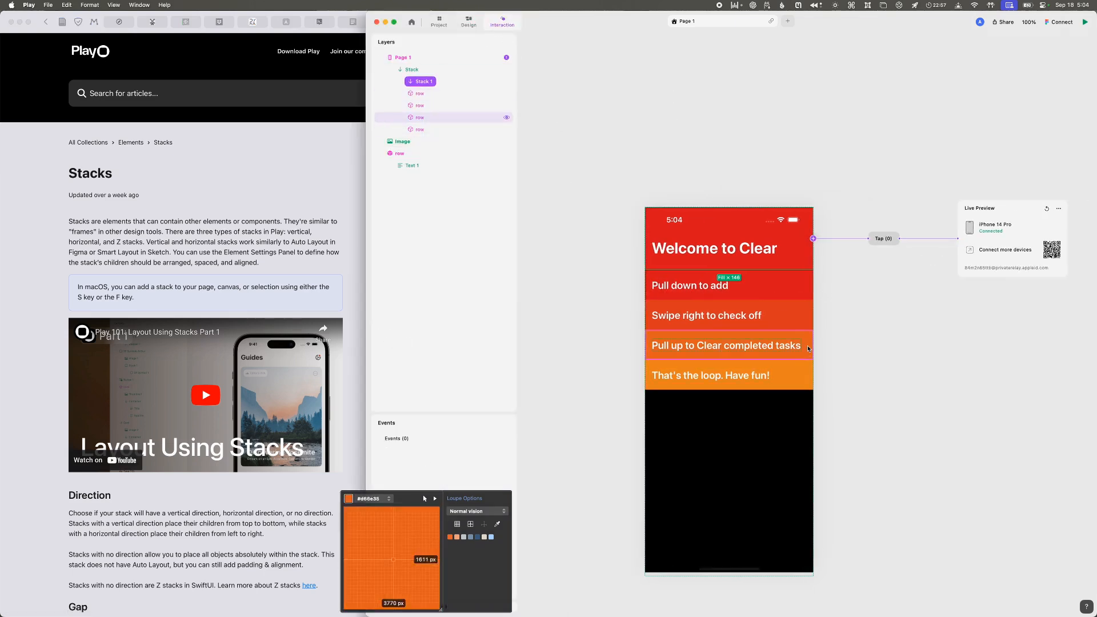
{"action": "right_click", "coordinate": [446, 82]}
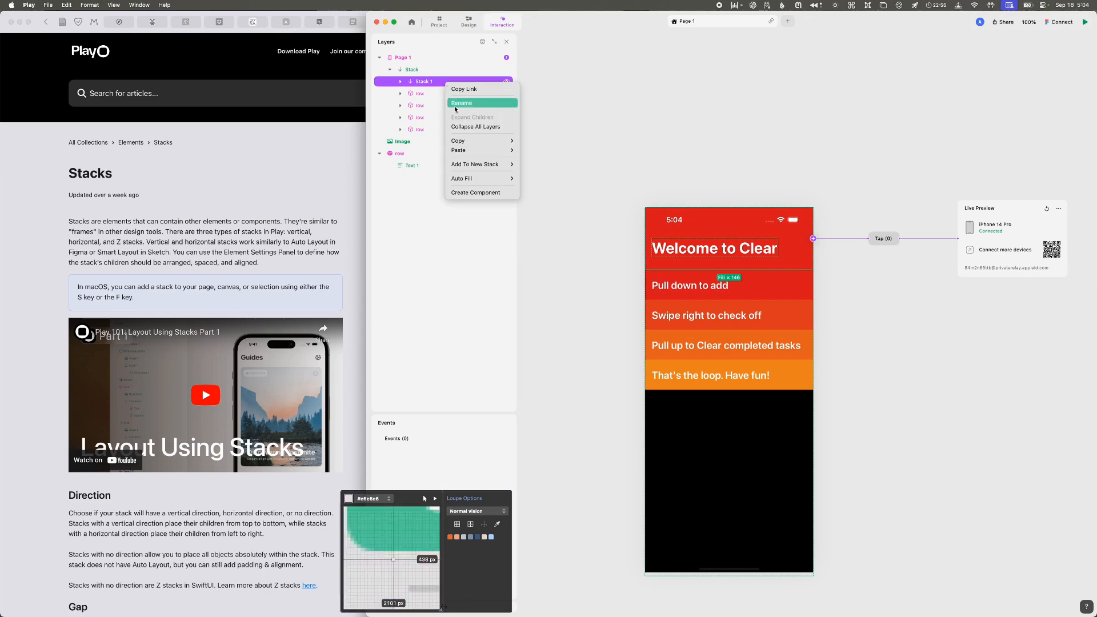
{"action": "left_click", "coordinate": [539, 65]}
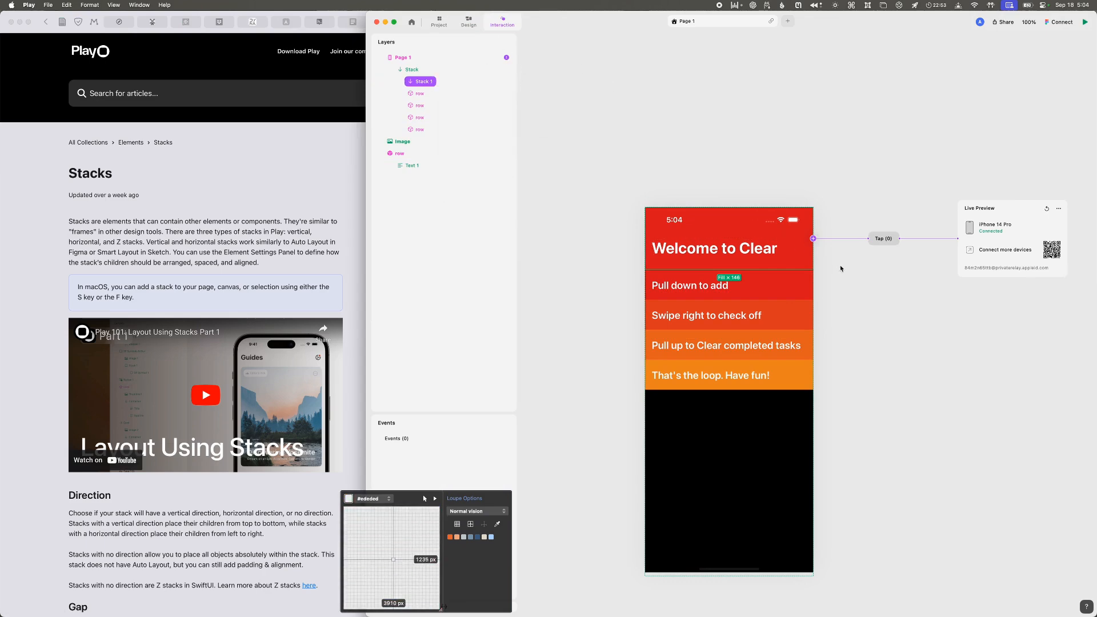
- Try a While Scrolling trigger on the header stack, and remove it
{"action": "left_click", "coordinate": [813, 239]}
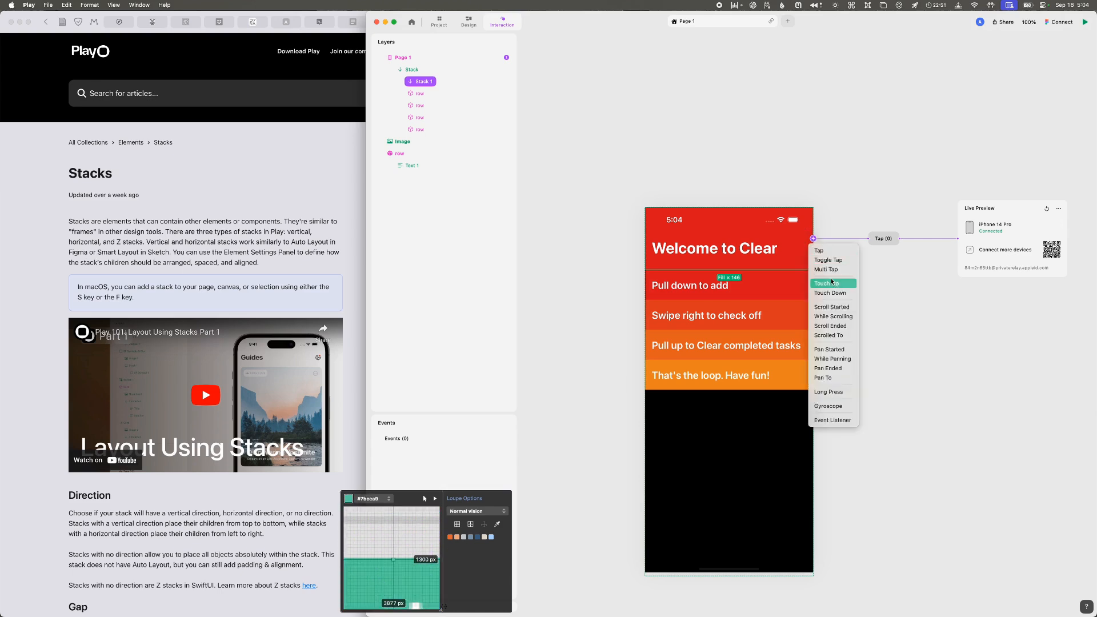
{"action": "left_click", "coordinate": [834, 316]}
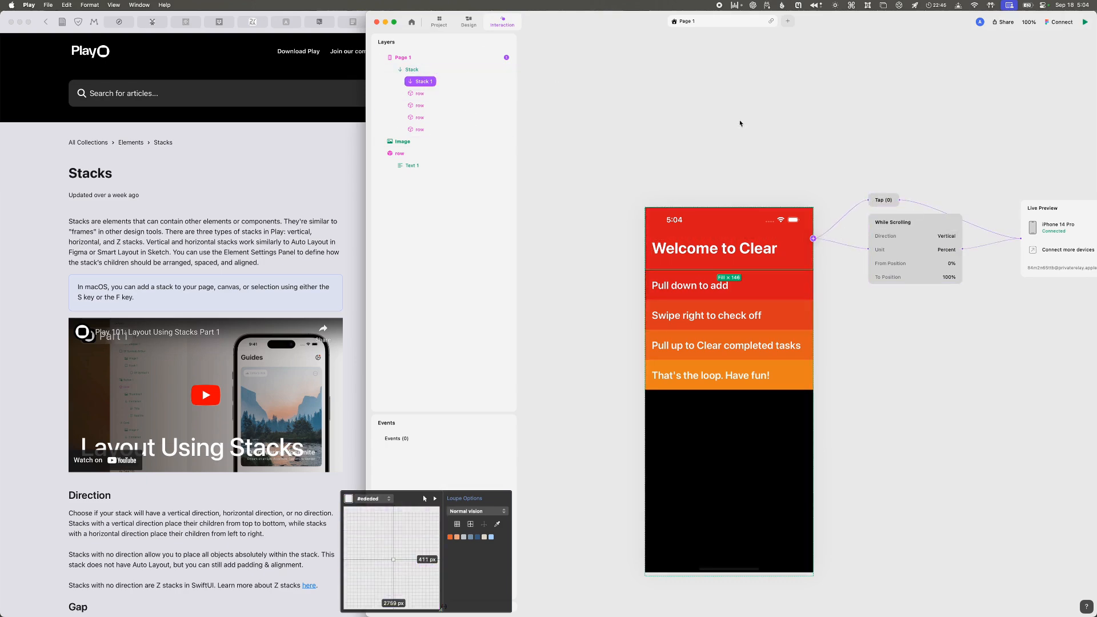
{"action": "right_click", "coordinate": [923, 236]}
{"action": "left_click", "coordinate": [940, 319]}
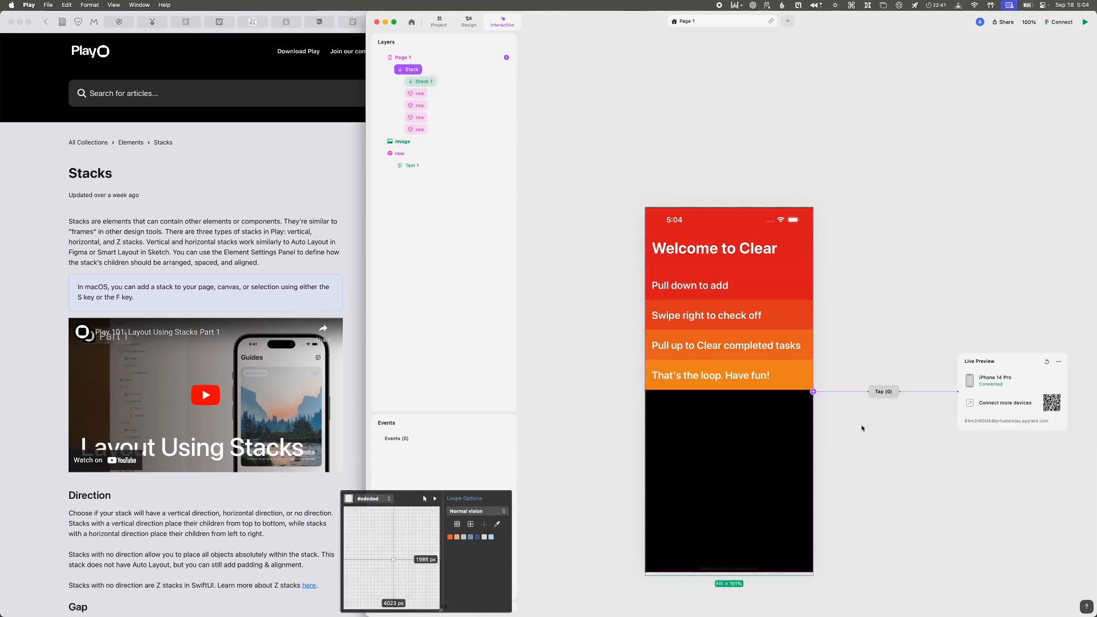
- Add a While Scrolling trigger to the outer stack and attach a Set Height action to it
{"action": "left_click", "coordinate": [813, 391]}
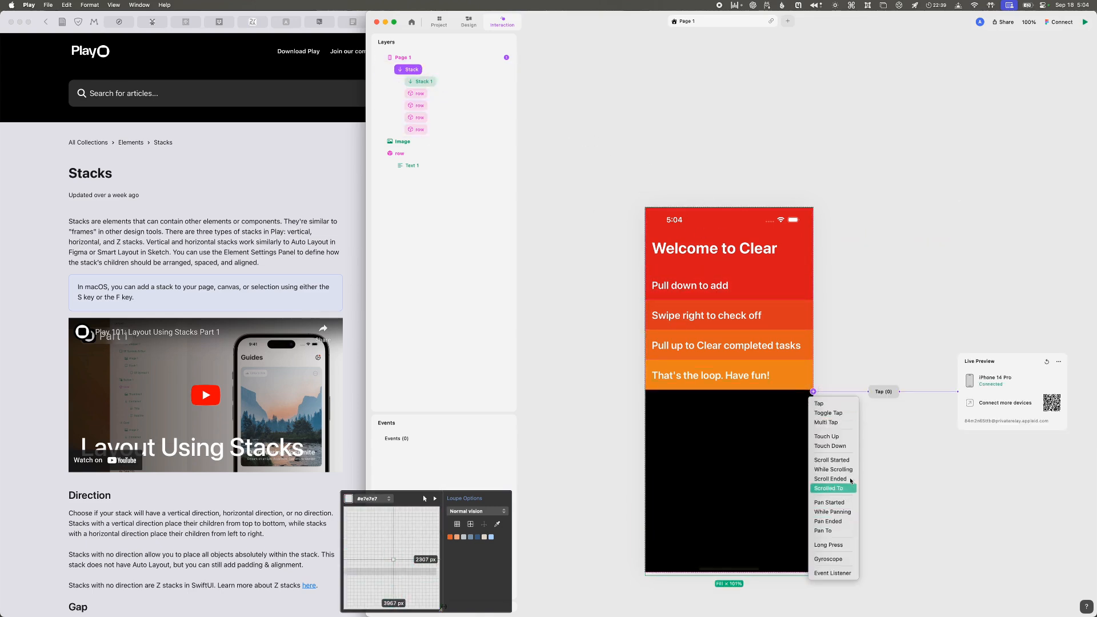
{"action": "left_click", "coordinate": [834, 469]}
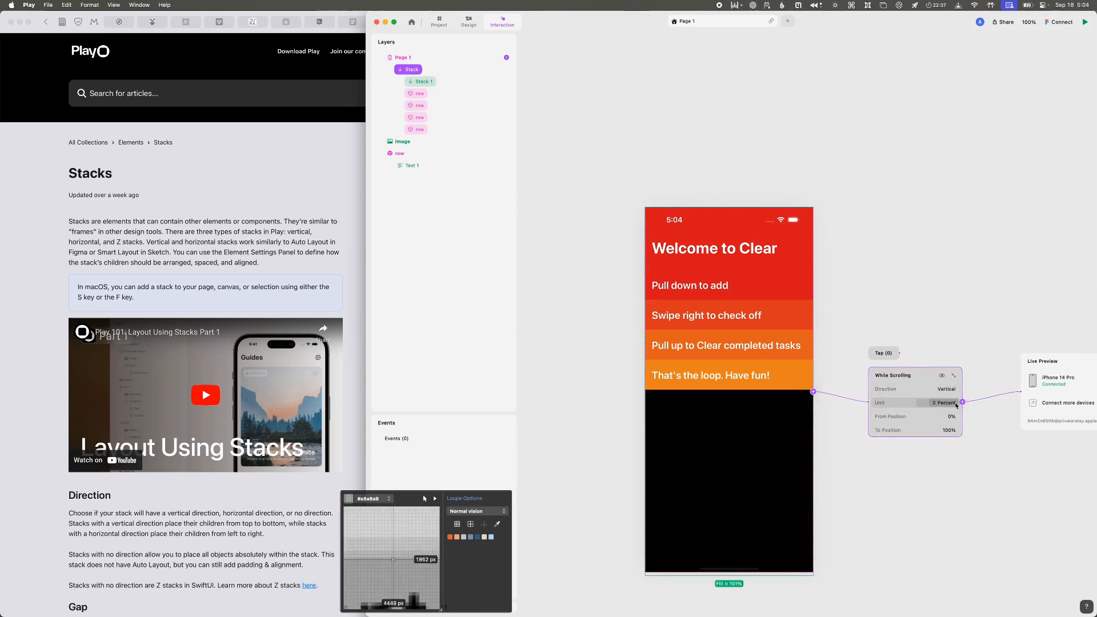
{"action": "left_click", "coordinate": [964, 403]}
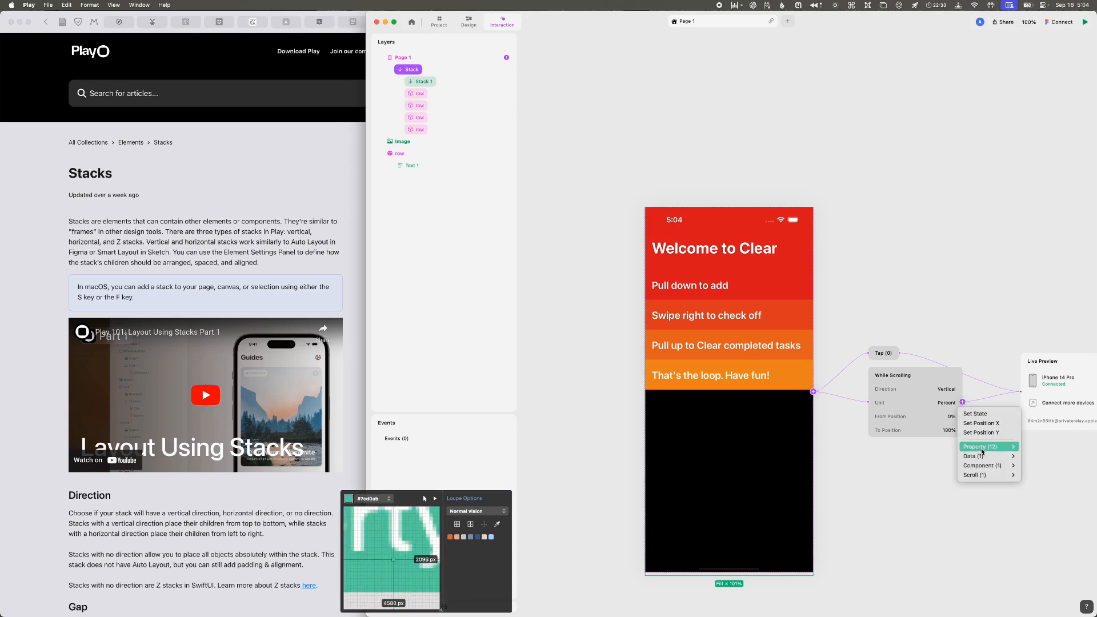
{"action": "mouse_move", "coordinate": [983, 452]}
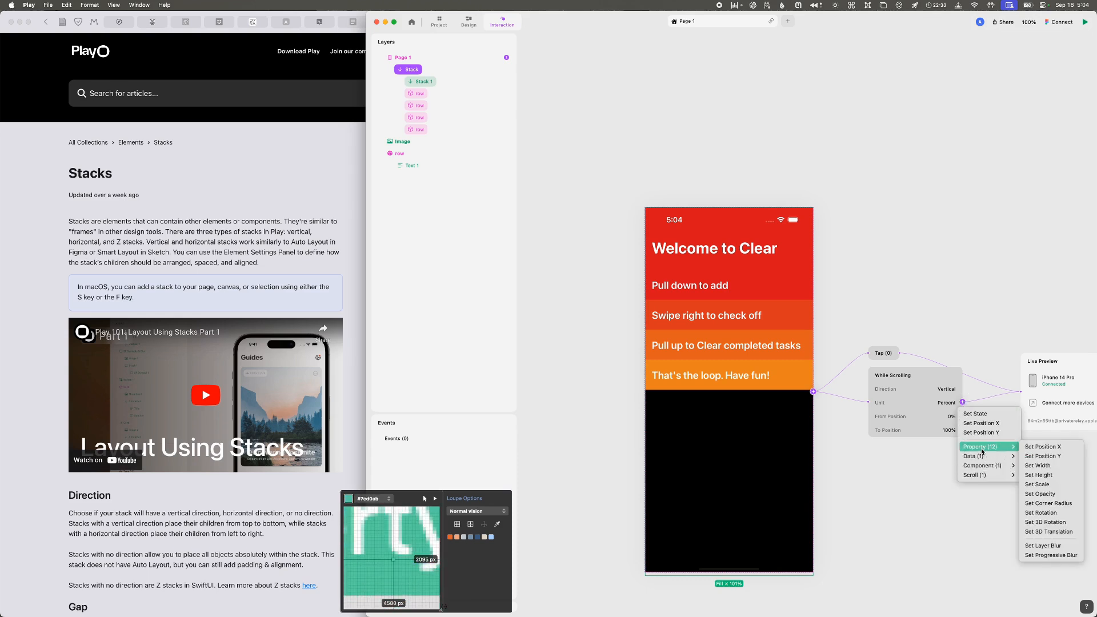
{"action": "left_click", "coordinate": [1044, 477]}
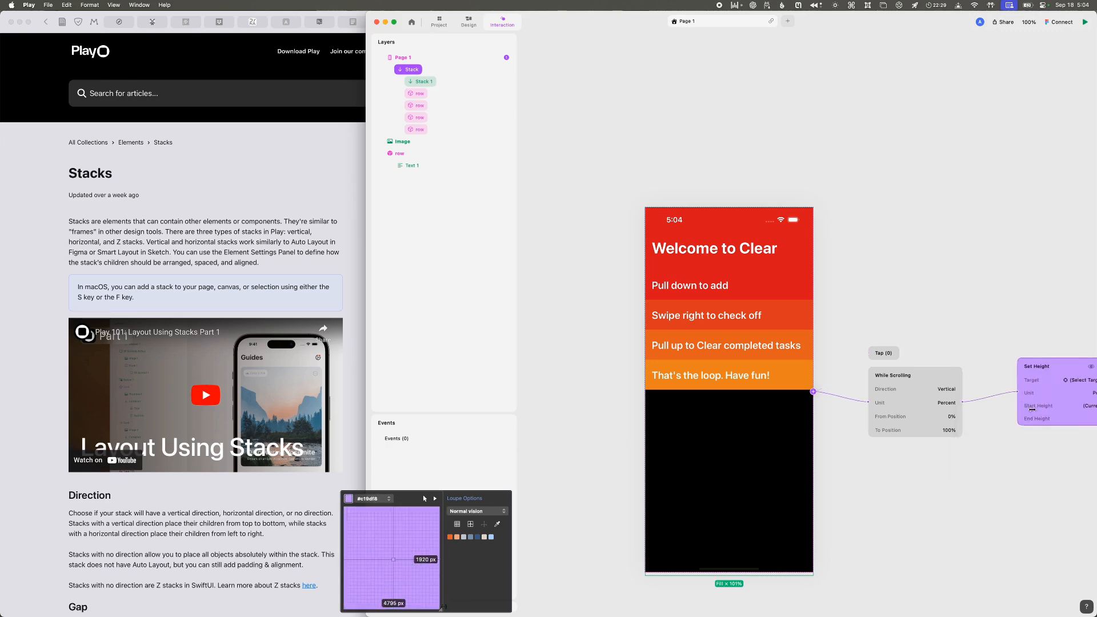
{"action": "scroll", "coordinate": [972, 433], "scroll_direction": "right", "scroll_amount": 4}
{"action": "scroll", "coordinate": [966, 432], "scroll_direction": "left", "scroll_amount": 1}
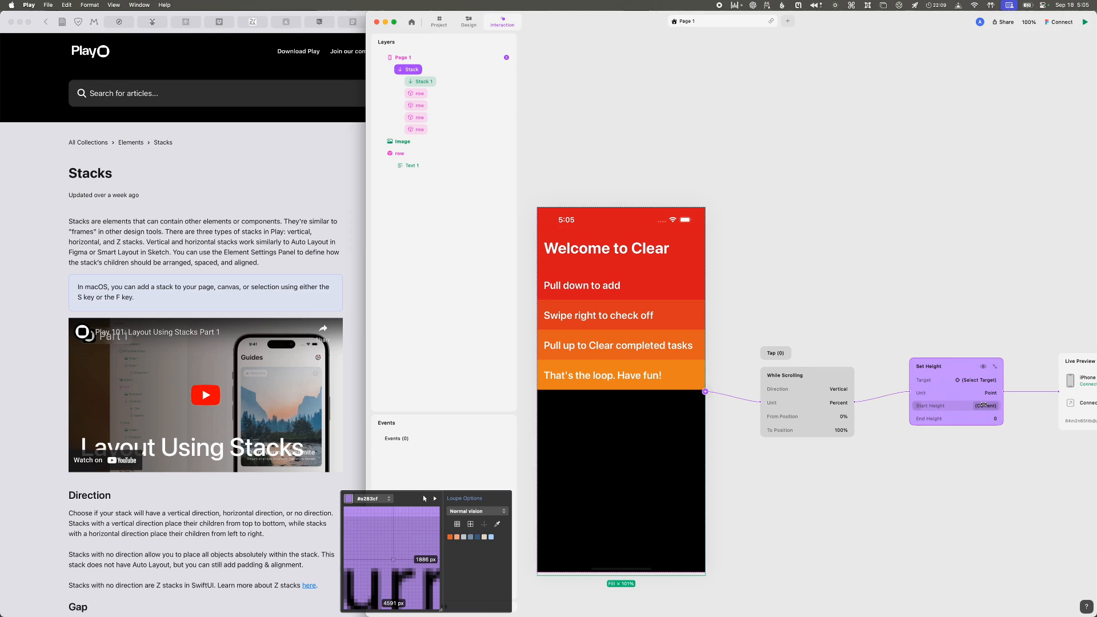
{"action": "scroll", "coordinate": [956, 448], "scroll_direction": "right", "scroll_amount": 3}
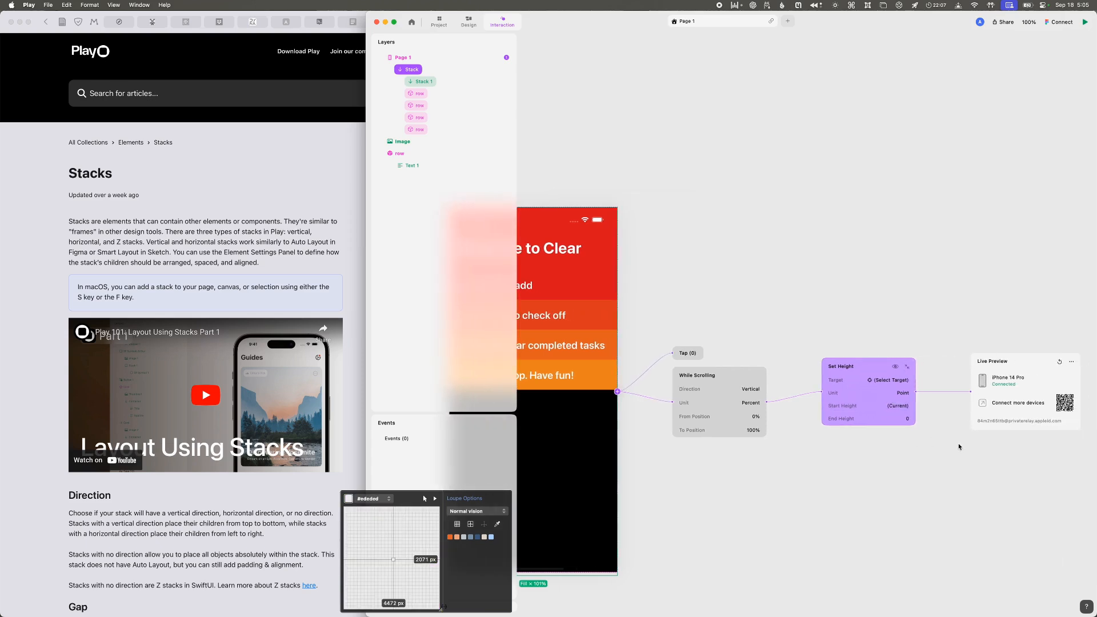
{"action": "left_click", "coordinate": [959, 447]}
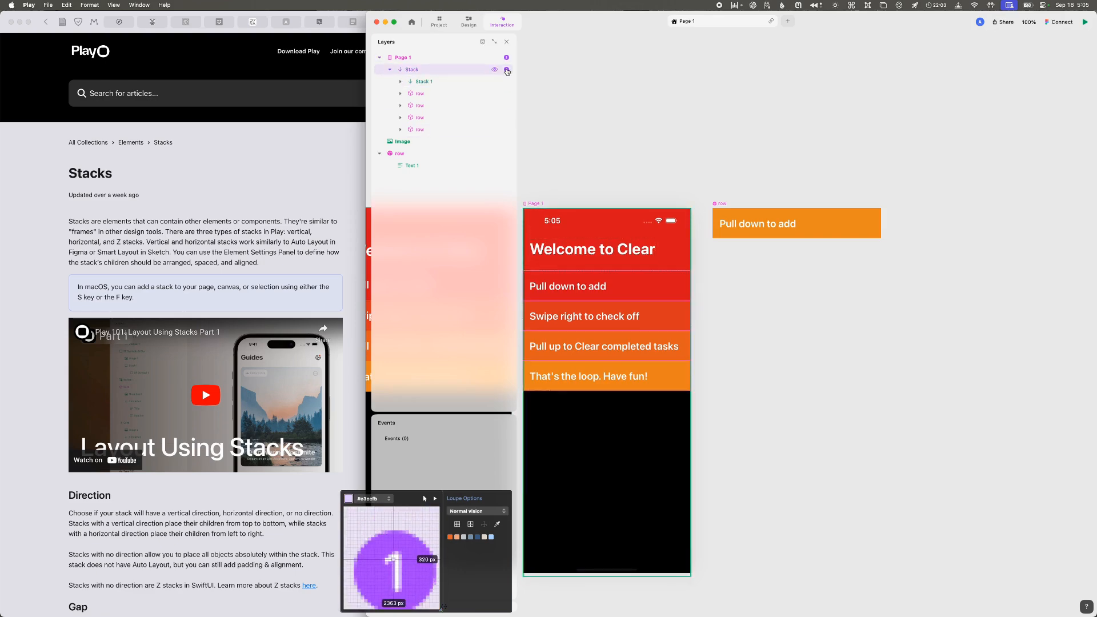
- Return to the design view, select the header stack, and check its additional scrolling, paging and safe area settings
{"action": "left_click", "coordinate": [476, 22]}
{"action": "scroll", "coordinate": [565, 223], "scroll_direction": "left", "scroll_amount": 4}
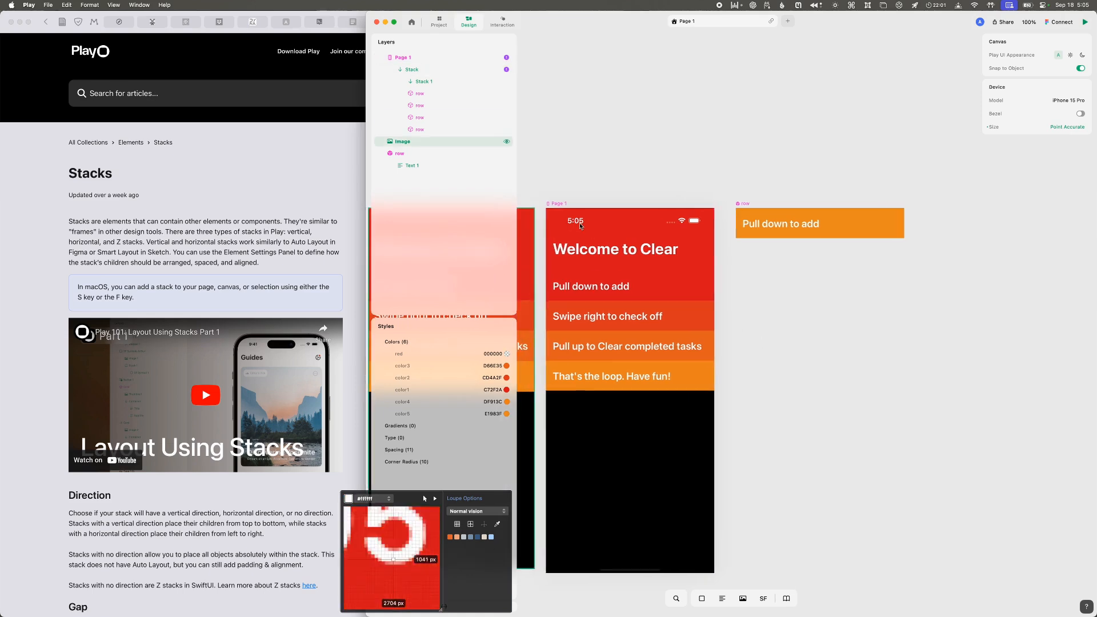
{"action": "scroll", "coordinate": [593, 248], "scroll_direction": "left", "scroll_amount": 5}
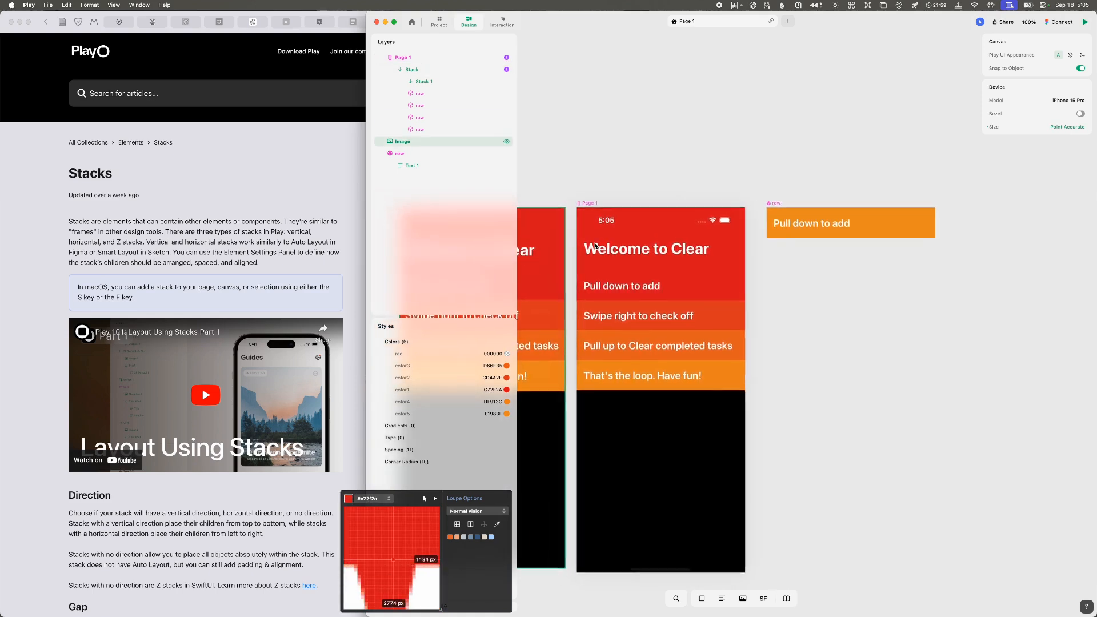
{"action": "left_click", "coordinate": [699, 244]}
{"action": "left_click", "coordinate": [700, 244]}
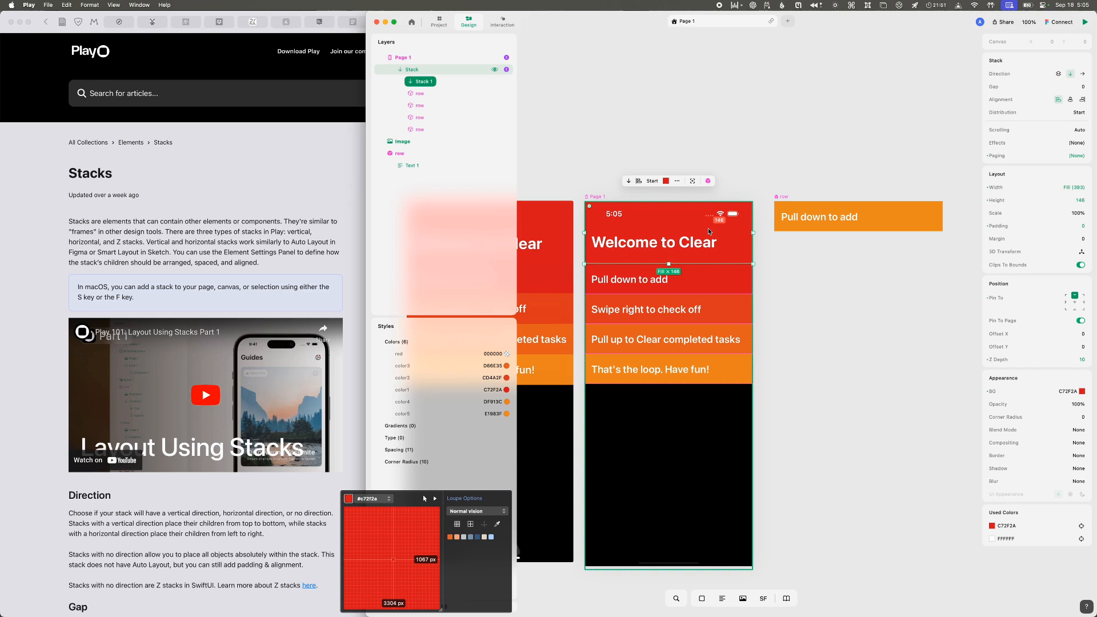
{"action": "left_click", "coordinate": [677, 180]}
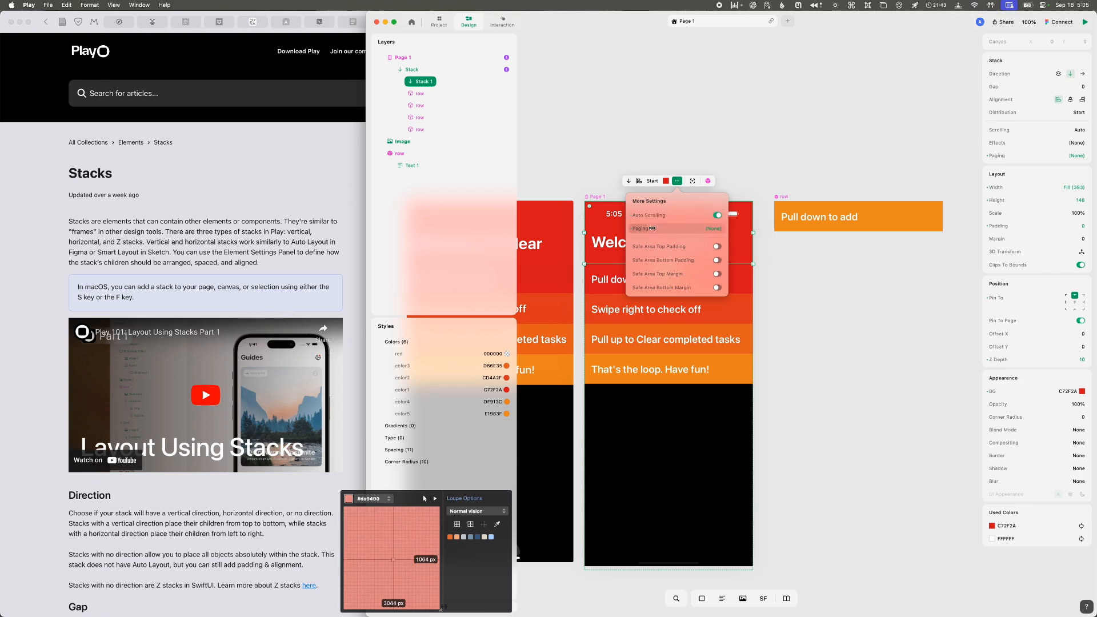
{"action": "left_click", "coordinate": [678, 182]}
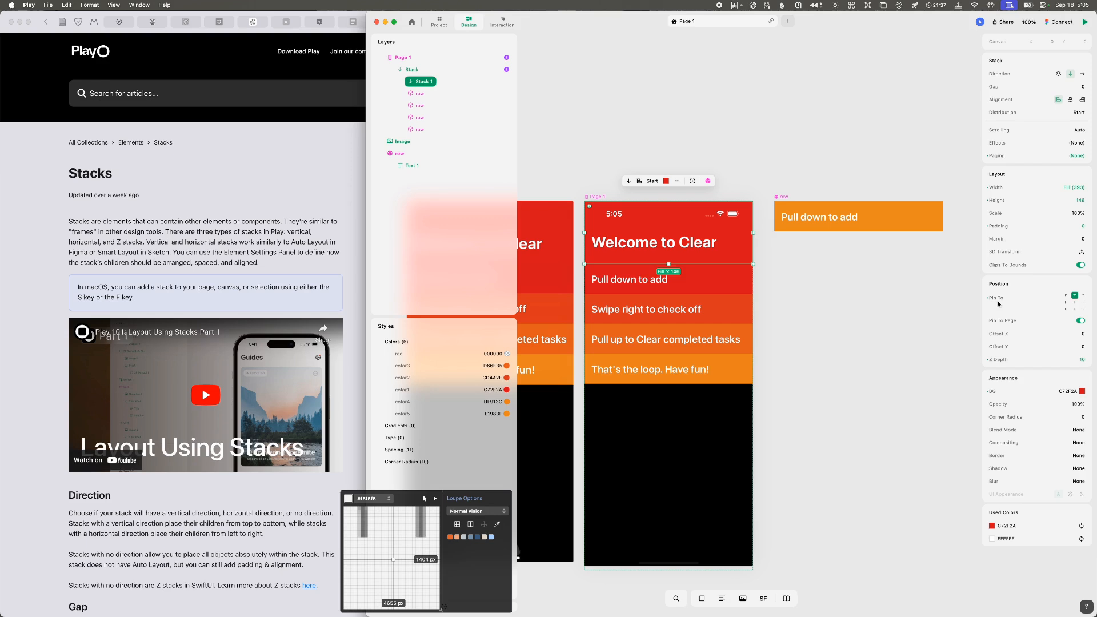
- Switch to Safari, search the support articles for "pin to page", and read The Position Panel article
{"action": "key", "text": "super+Tab"}
{"action": "left_click", "coordinate": [211, 95]}
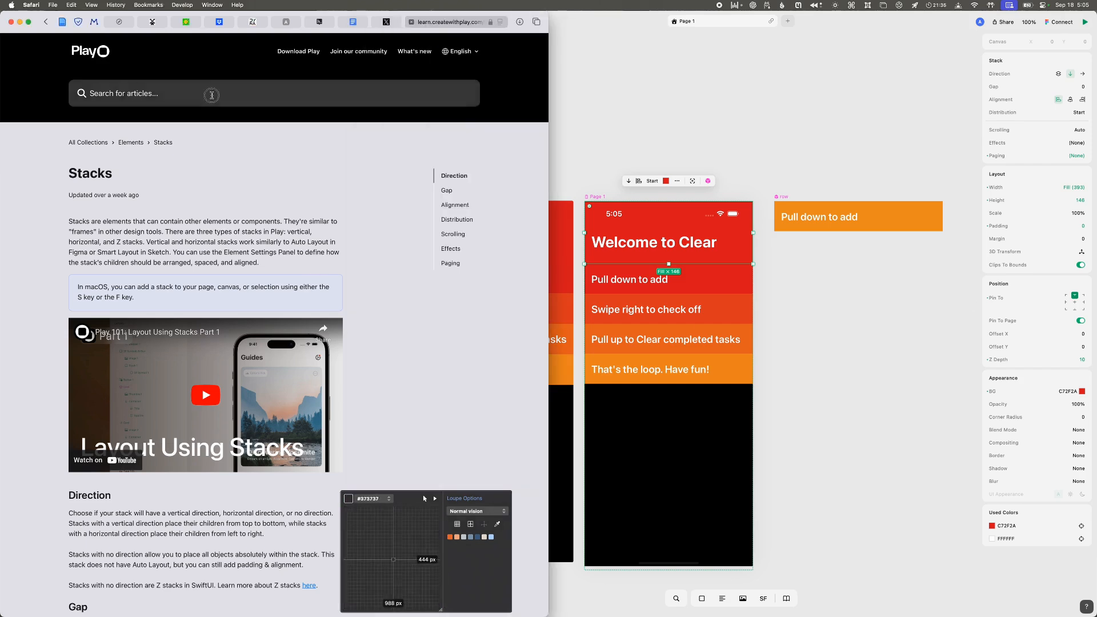
{"action": "type", "text": "pin to page"}
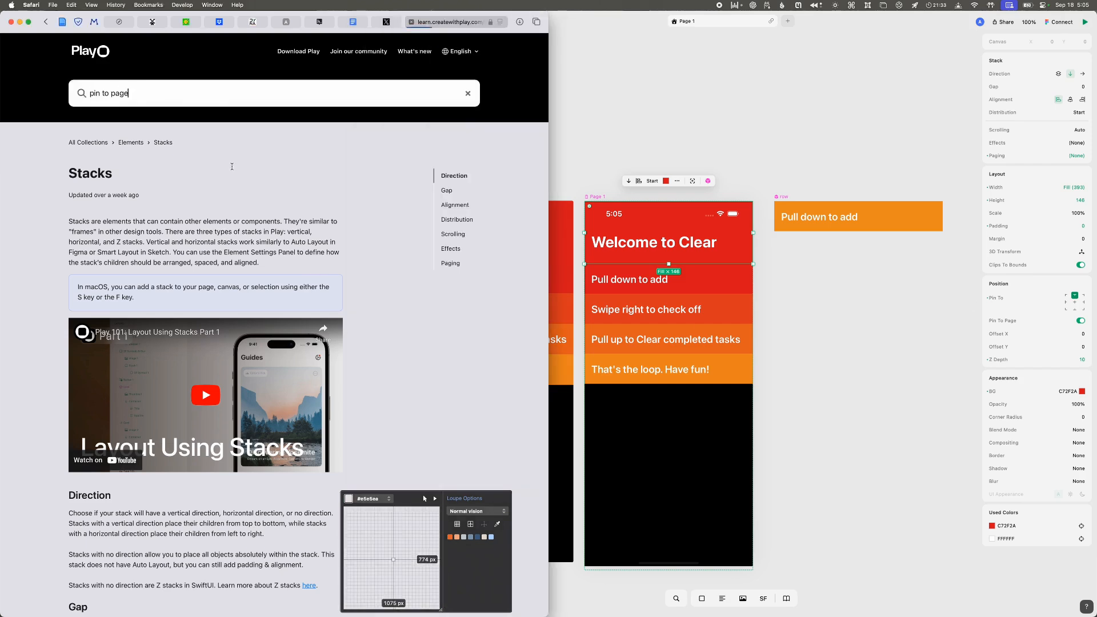
{"action": "key", "text": "Return"}
{"action": "left_click", "coordinate": [200, 219]}
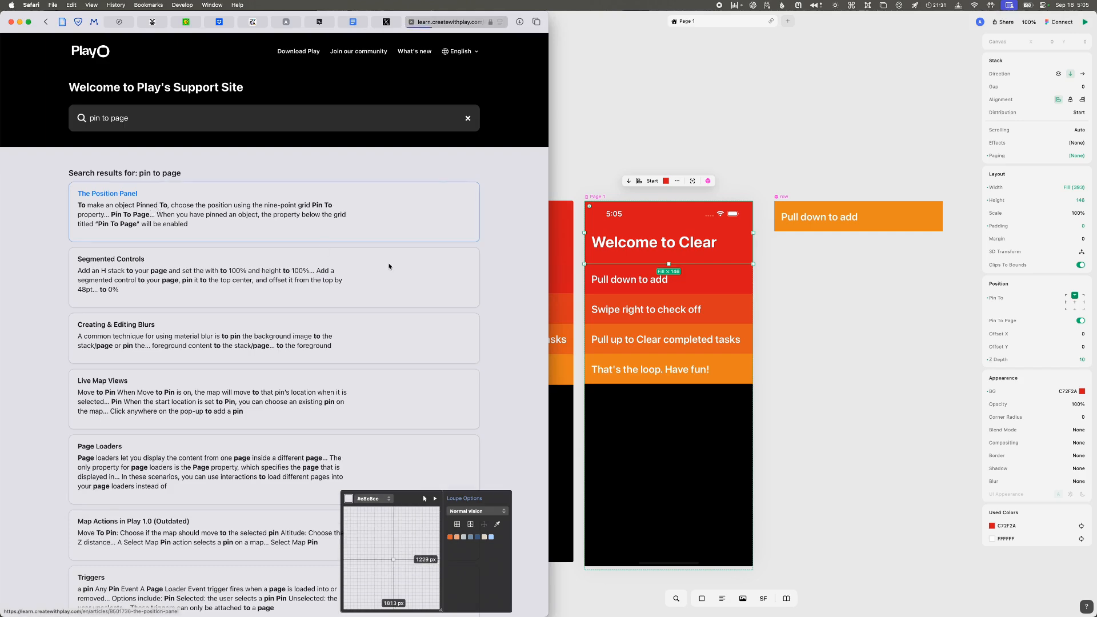
{"action": "scroll", "coordinate": [346, 238], "scroll_direction": "down", "scroll_amount": 3}
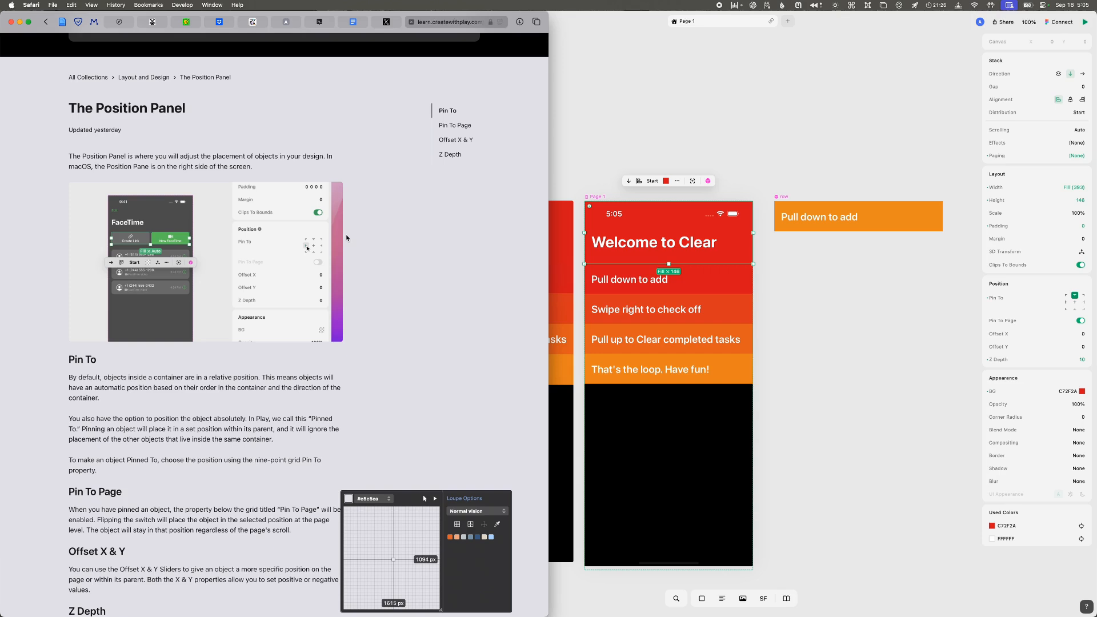
{"action": "scroll", "coordinate": [346, 238], "scroll_direction": "down", "scroll_amount": 3}
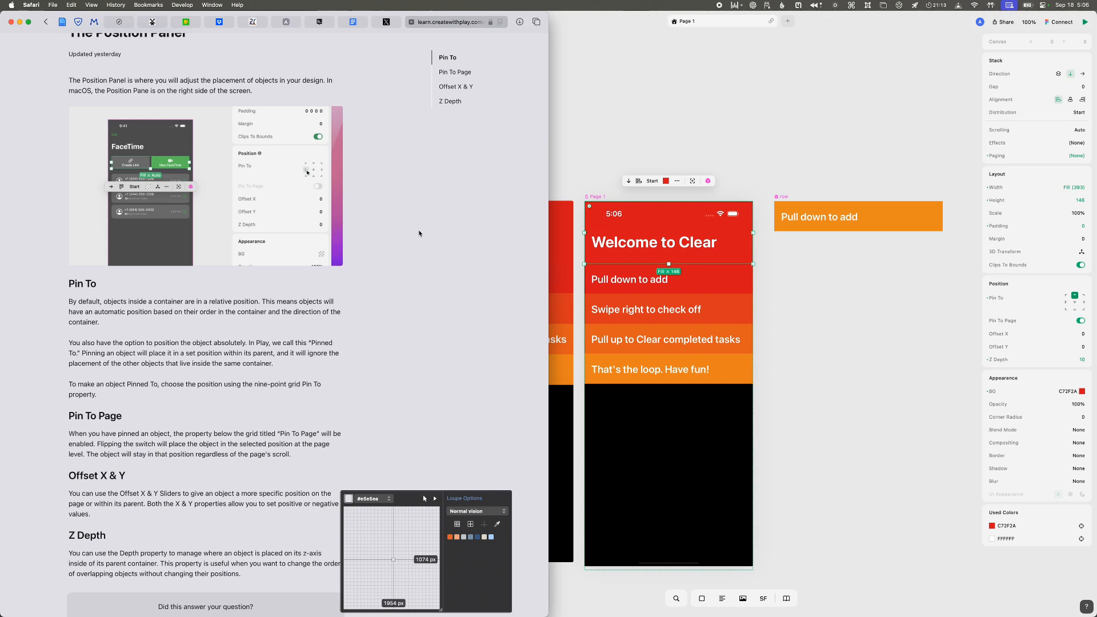
- Switch to Play and on to QuickTime Player to check the pinned header on the mirrored iPhone
{"action": "left_click", "coordinate": [678, 129]}
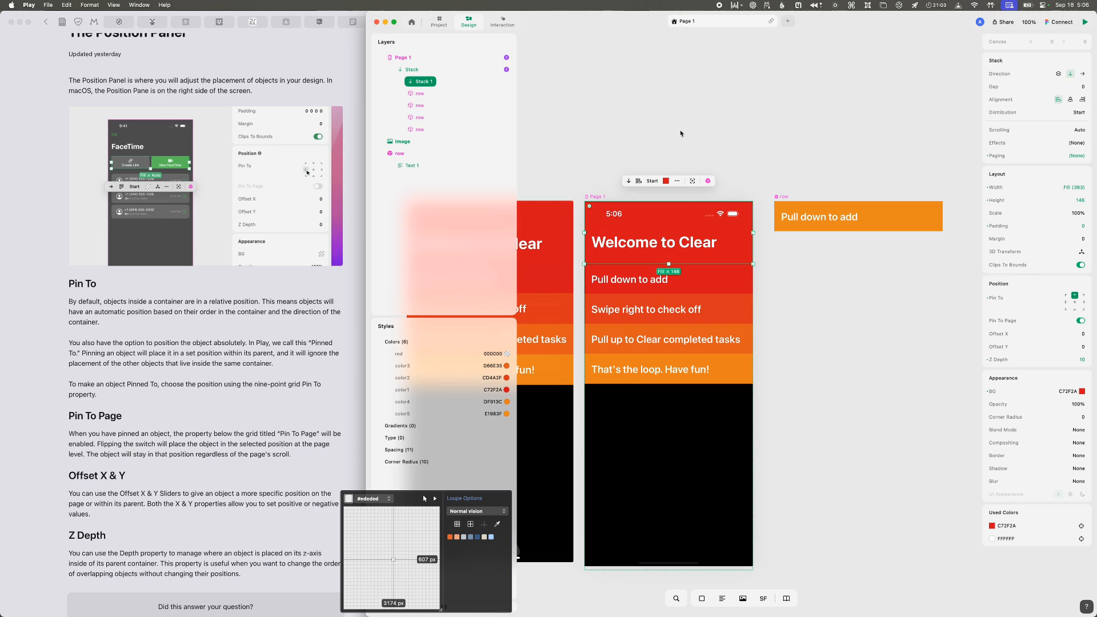
{"action": "key", "text": "super+Tab"}
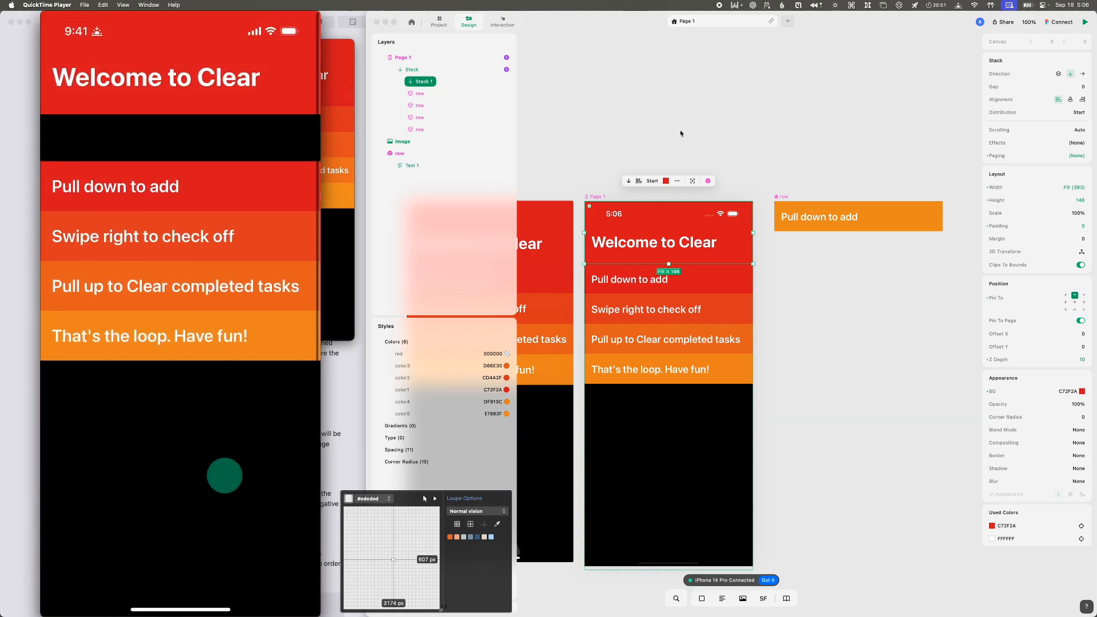
- Switch back to Play and turn the outer stack on Page 1 into a component
{"action": "left_click", "coordinate": [680, 134]}
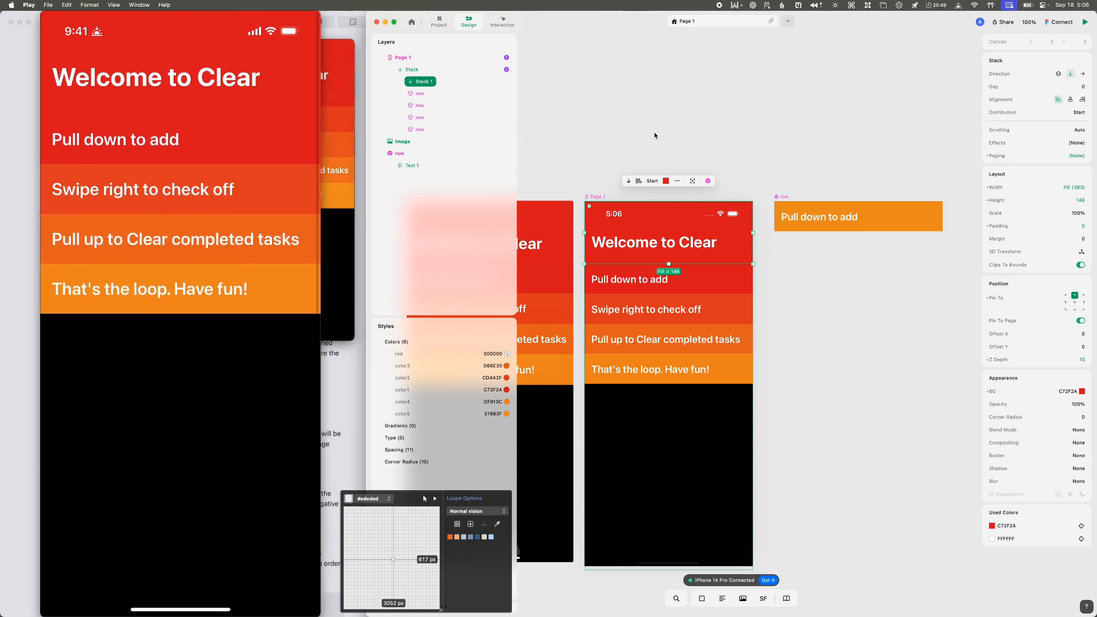
{"action": "left_click", "coordinate": [654, 134]}
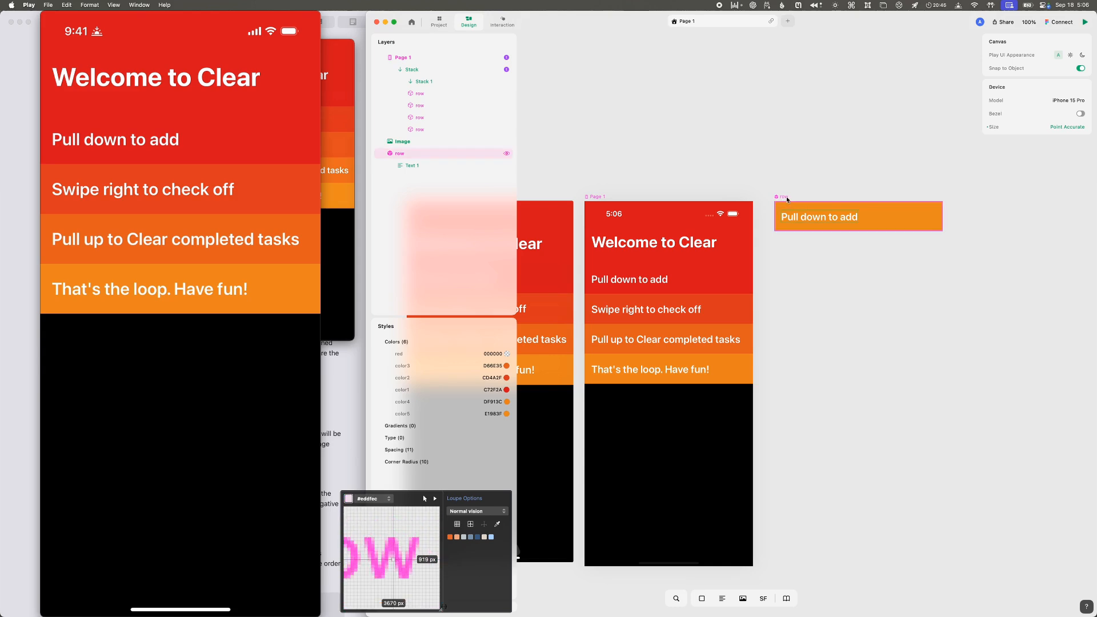
{"action": "left_click", "coordinate": [424, 69]}
{"action": "right_click", "coordinate": [424, 69]}
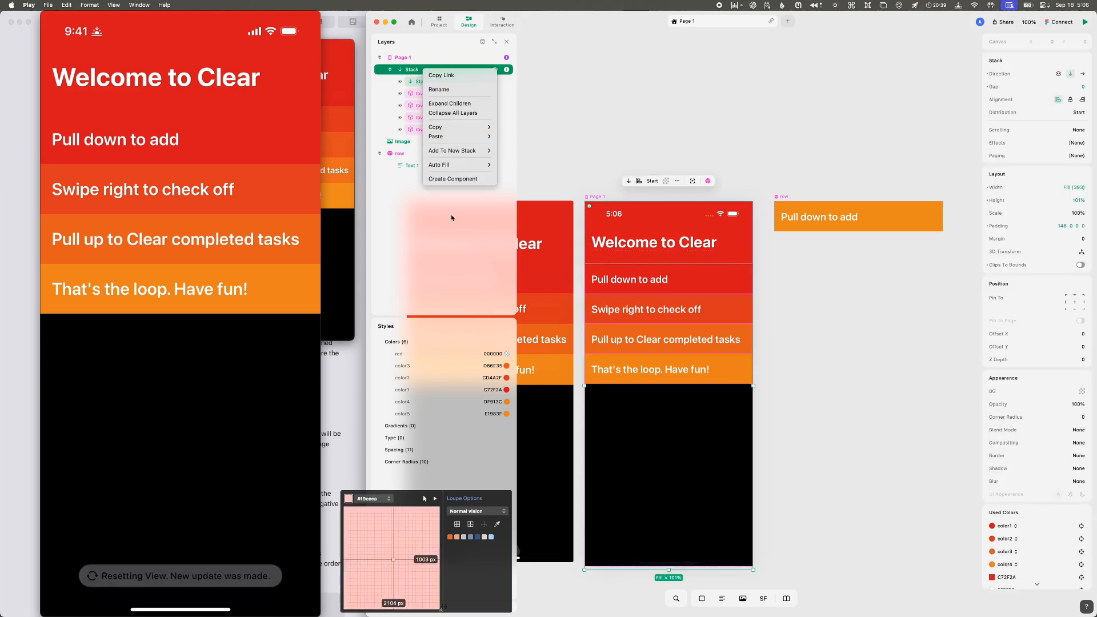
{"action": "left_click", "coordinate": [459, 179]}
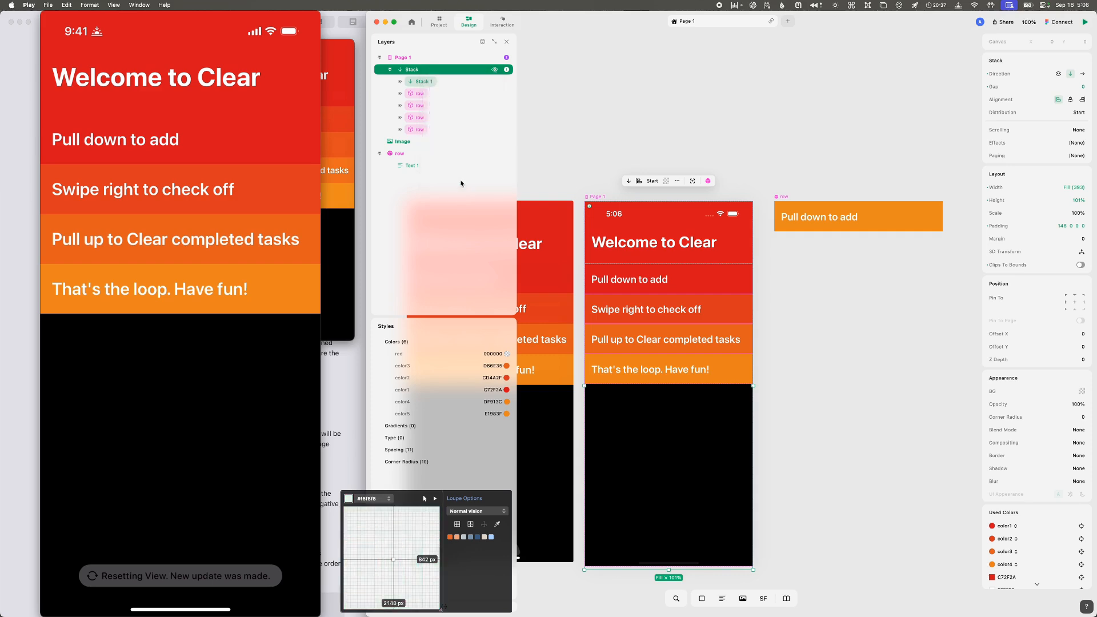
{"action": "right_click", "coordinate": [413, 70]}
{"action": "left_click", "coordinate": [507, 152]}
{"action": "left_click", "coordinate": [391, 70]}
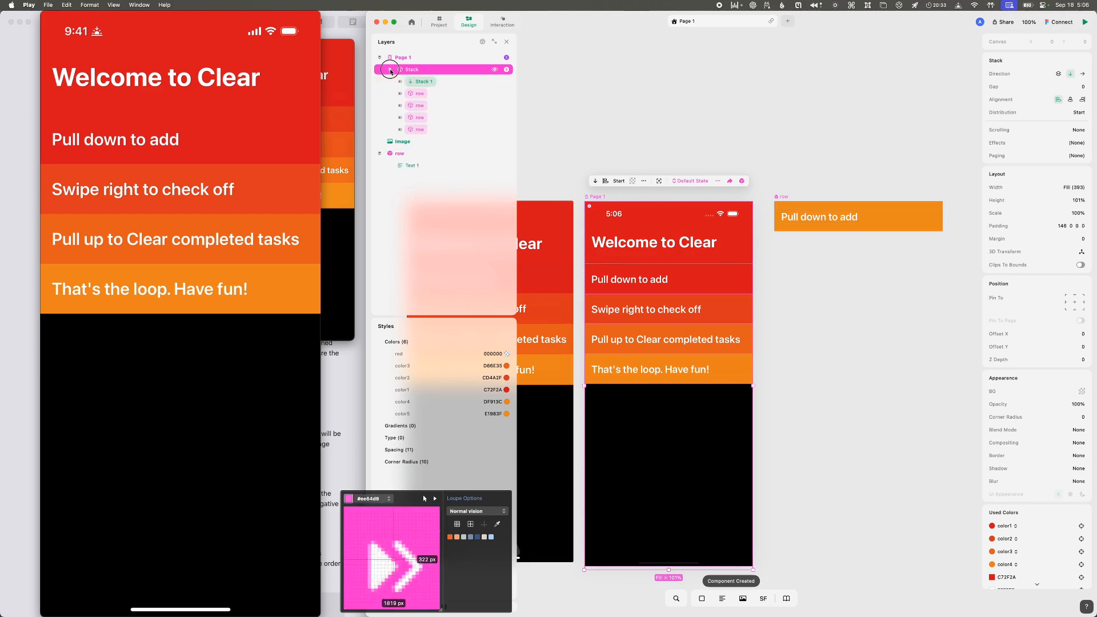
{"action": "double_click", "coordinate": [412, 70]}
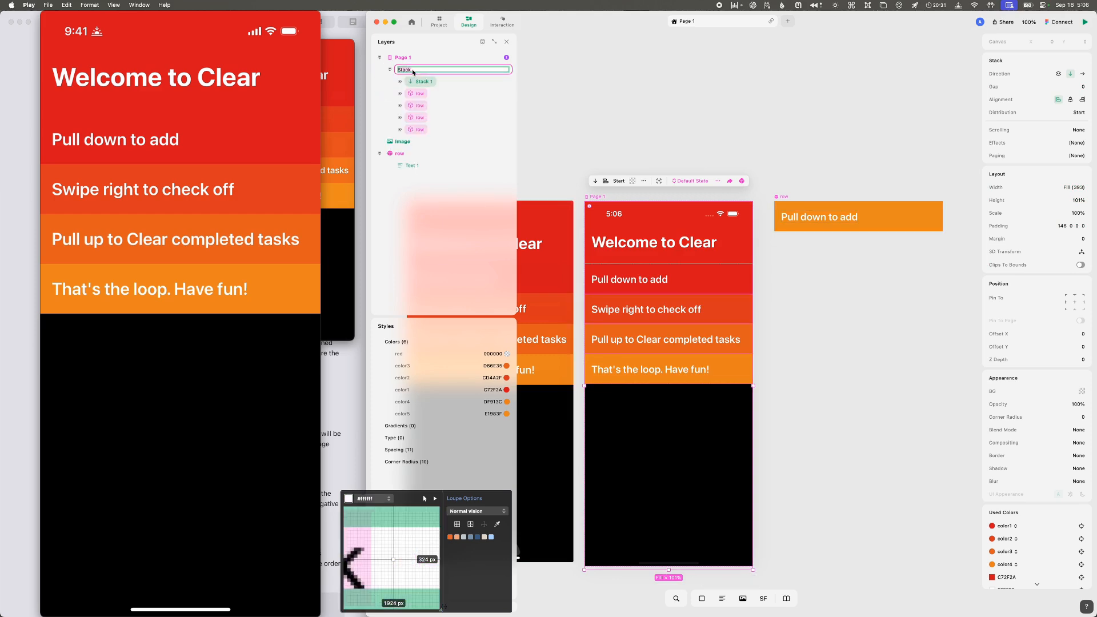
{"action": "key", "text": "Escape"}
- Go to the stack's main component and move it down the canvas to Y 129, clear of the row component
{"action": "left_click", "coordinate": [742, 181]}
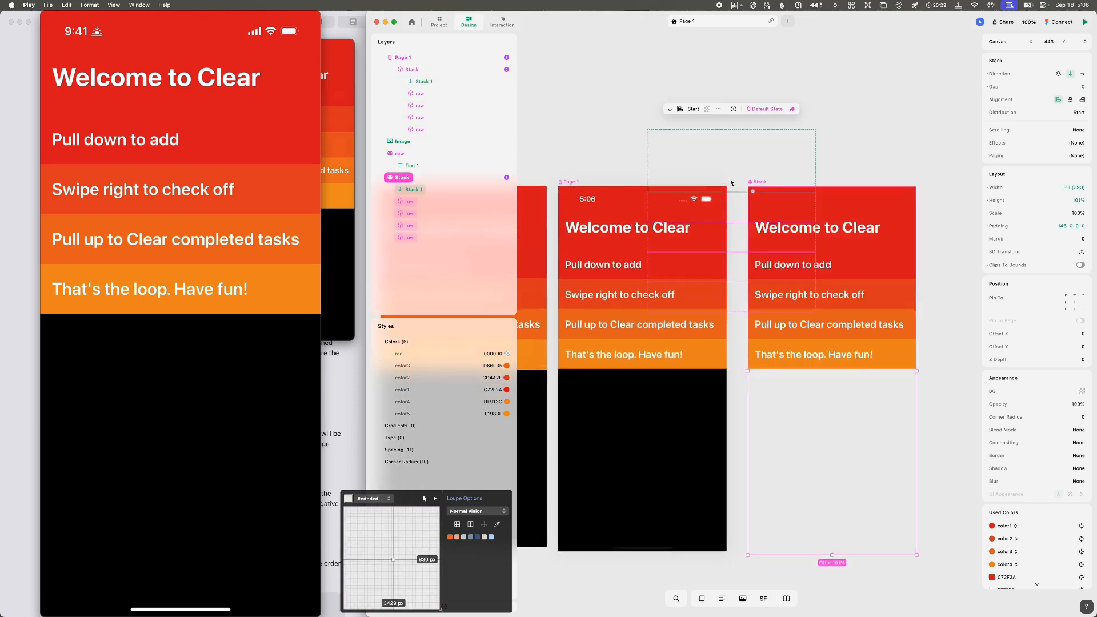
{"action": "mouse_move", "coordinate": [707, 151]}
{"action": "left_mouse_down"}
{"action": "mouse_move", "coordinate": [886, 145]}
{"action": "mouse_move", "coordinate": [862, 149]}
{"action": "mouse_move", "coordinate": [779, 101]}
{"action": "mouse_move", "coordinate": [700, 132]}
{"action": "left_mouse_up"}
{"action": "key", "text": "super+z"}
{"action": "key", "text": "super+z"}
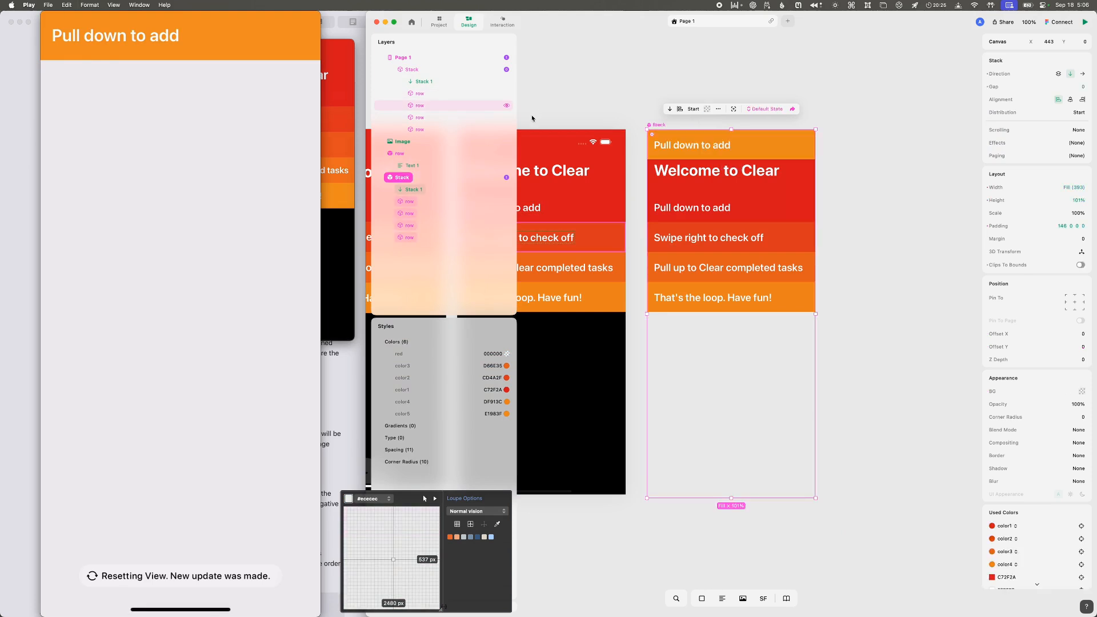
{"action": "left_click", "coordinate": [667, 166]}
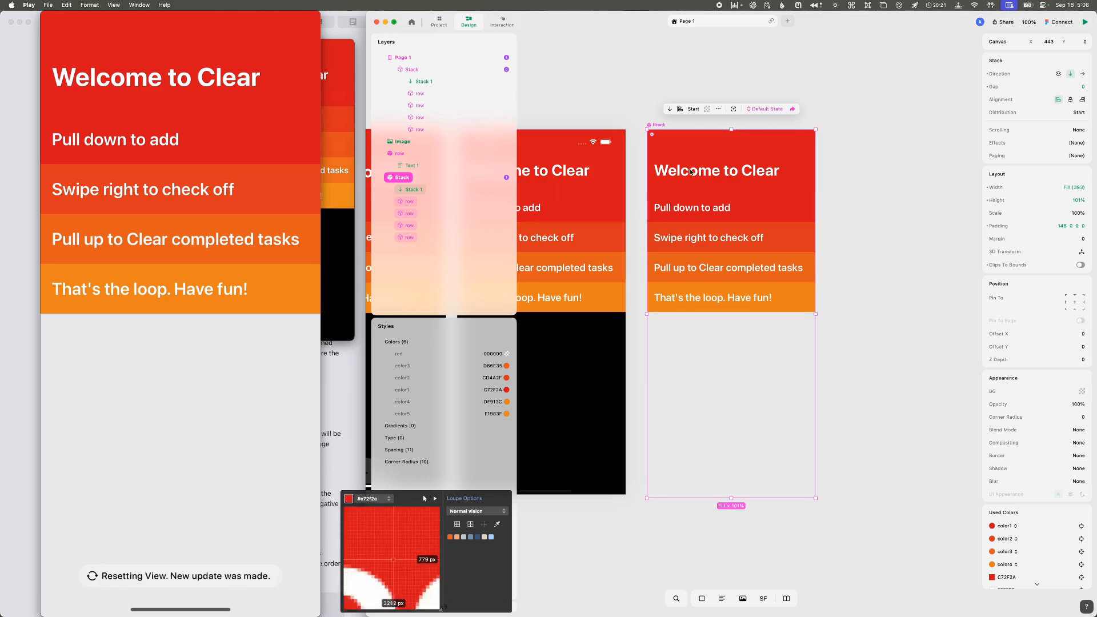
{"action": "left_click_drag", "start_coordinate": [691, 178], "coordinate": [691, 232]}
{"action": "left_click", "coordinate": [568, 145]}
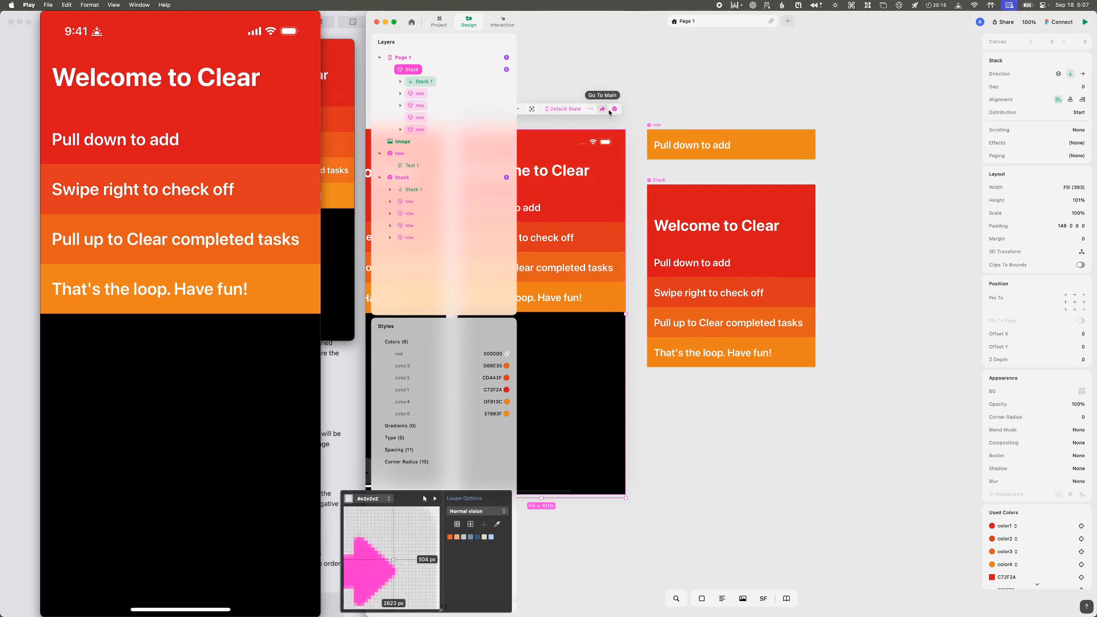
{"action": "left_click", "coordinate": [661, 181]}
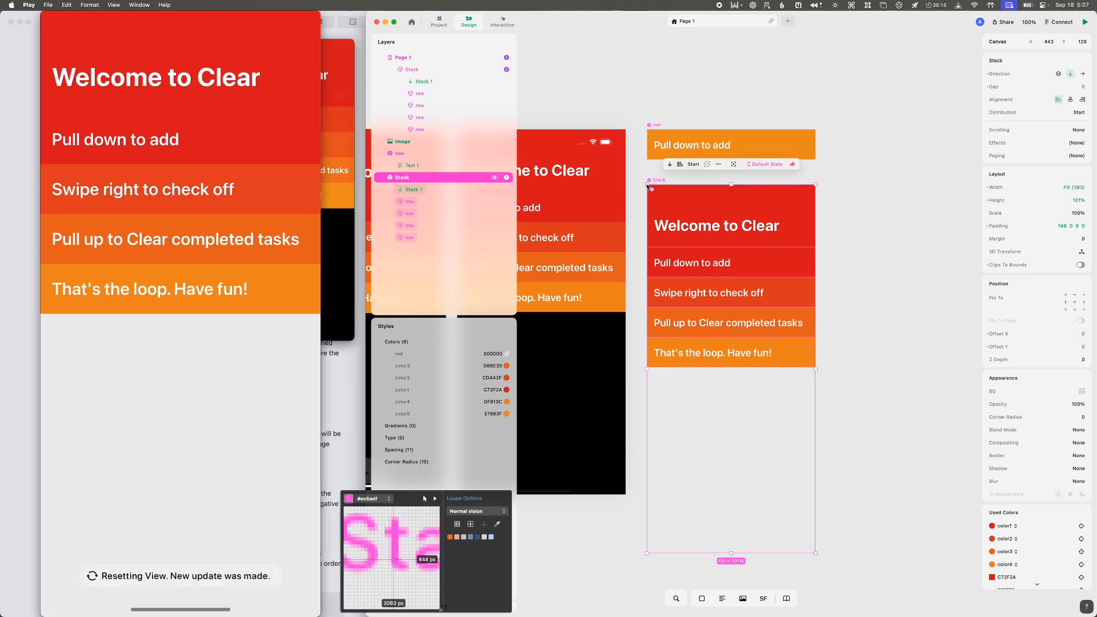
- Duplicate the Default State of the main stack component
{"action": "scroll", "coordinate": [641, 197], "scroll_direction": "left", "scroll_amount": 4}
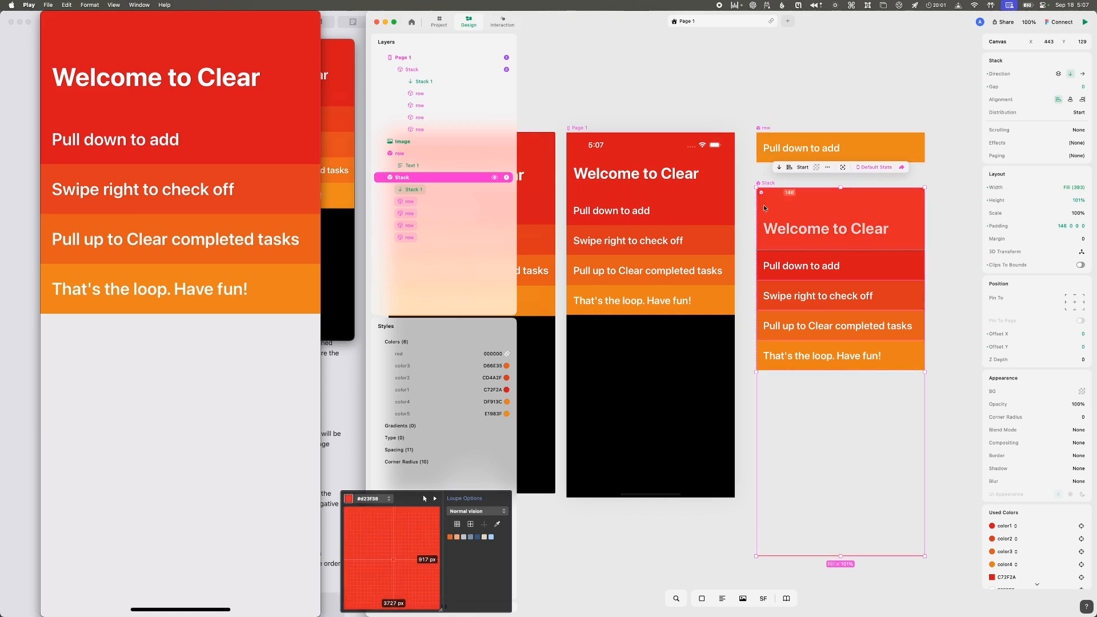
{"action": "left_click", "coordinate": [869, 172]}
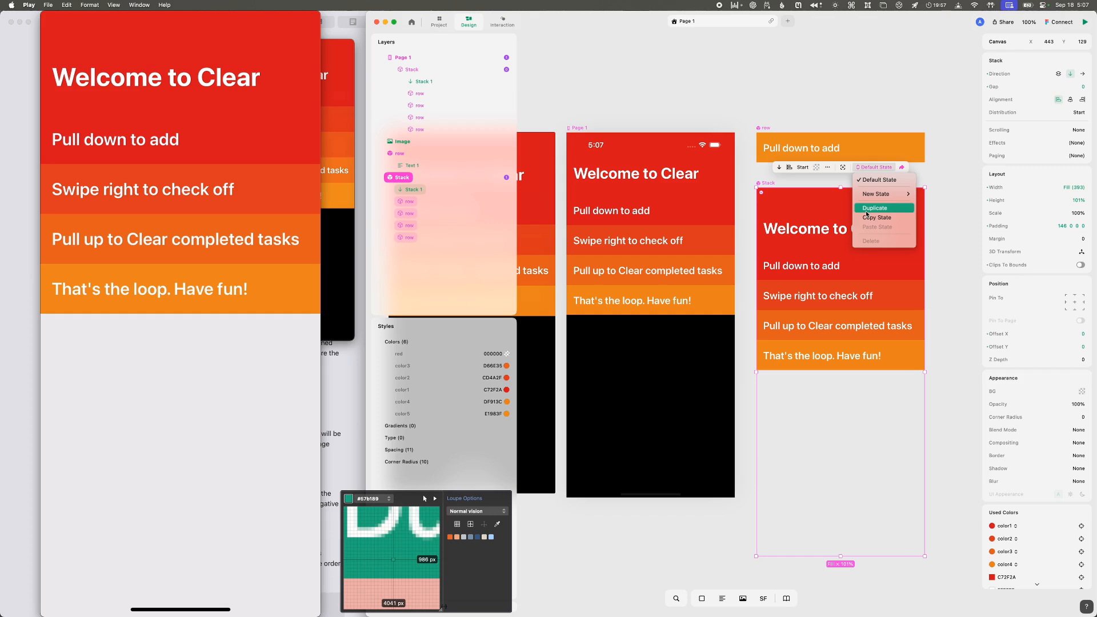
{"action": "left_click", "coordinate": [875, 209]}
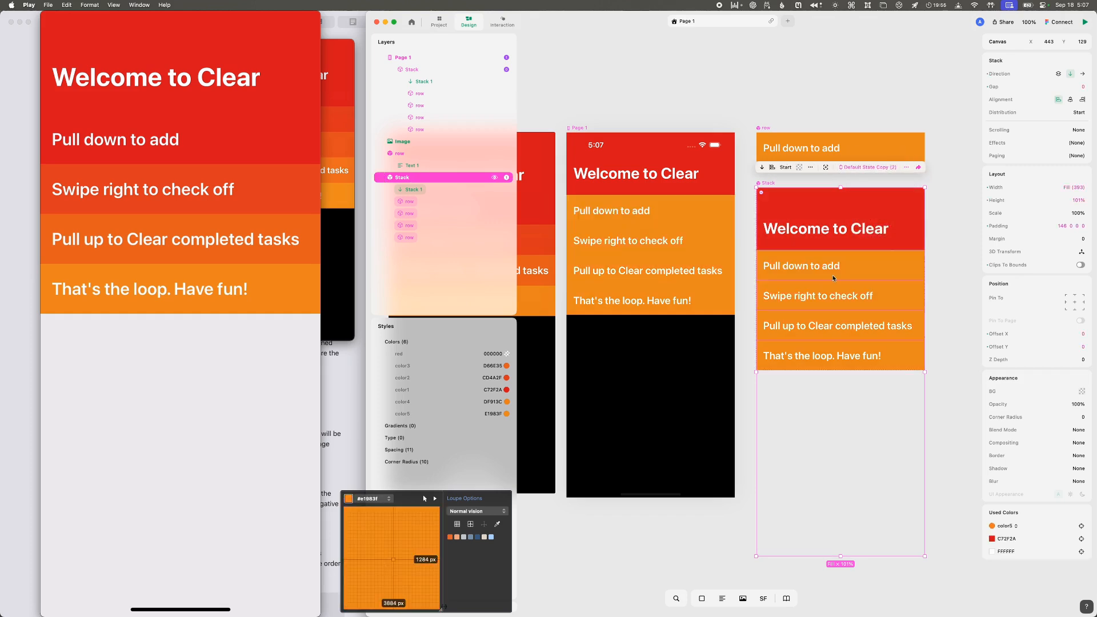
{"action": "left_click", "coordinate": [868, 167]}
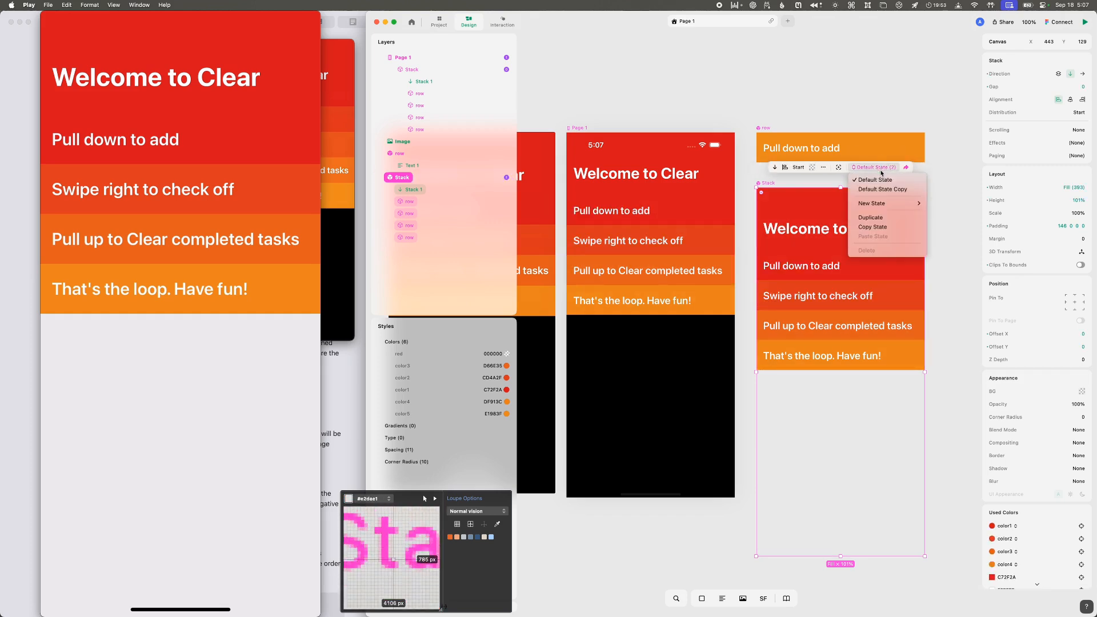
{"action": "left_click", "coordinate": [875, 216]}
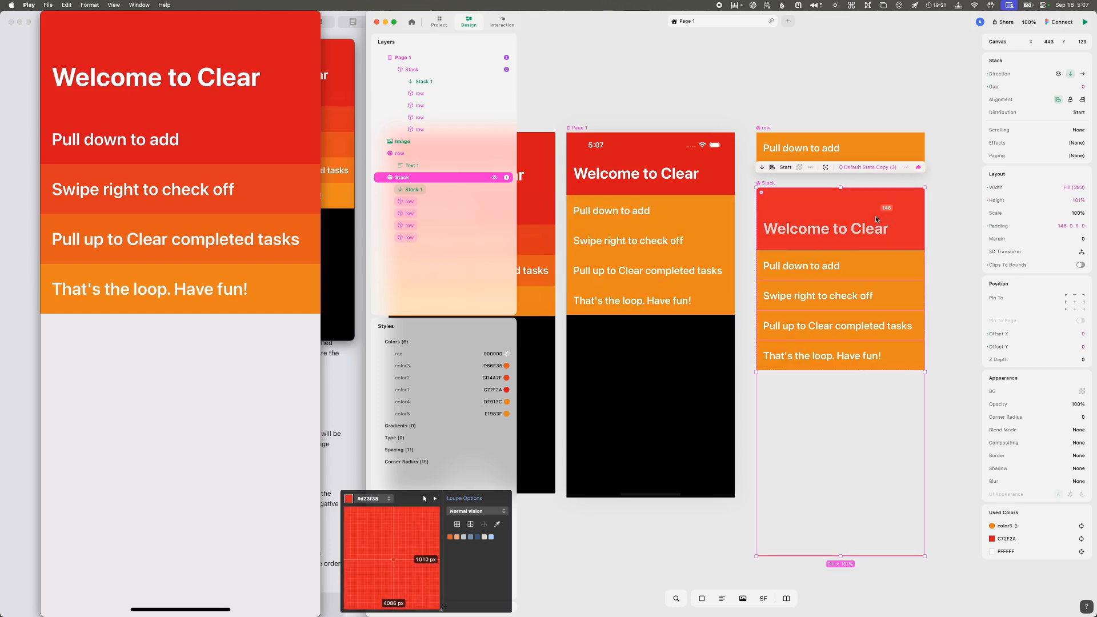
{"action": "left_click", "coordinate": [879, 168]}
{"action": "left_click", "coordinate": [874, 169]}
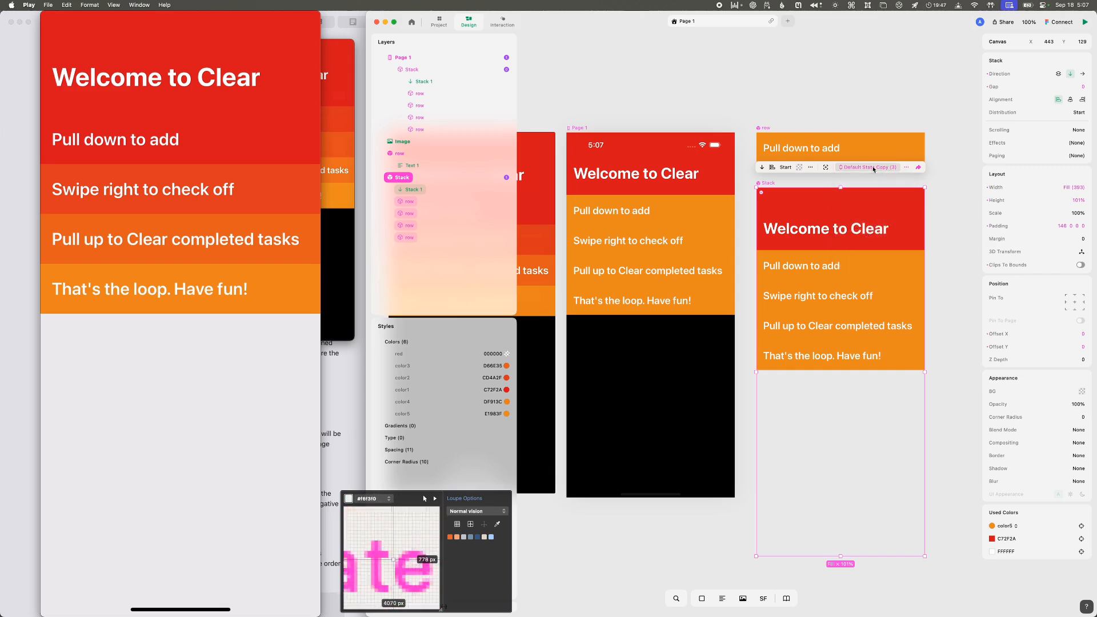
{"action": "left_click", "coordinate": [874, 169]}
{"action": "left_click", "coordinate": [873, 172]}
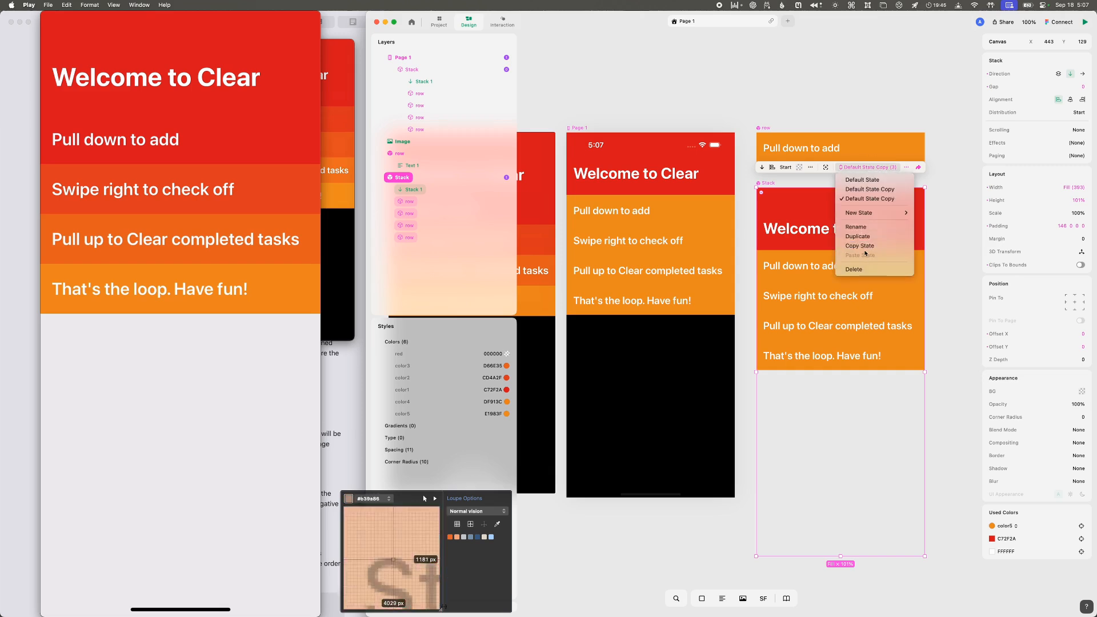
{"action": "left_click", "coordinate": [854, 269]}
- Rename the stack component's Default State Copy as "With 5 rows"
{"action": "left_click", "coordinate": [860, 168]}
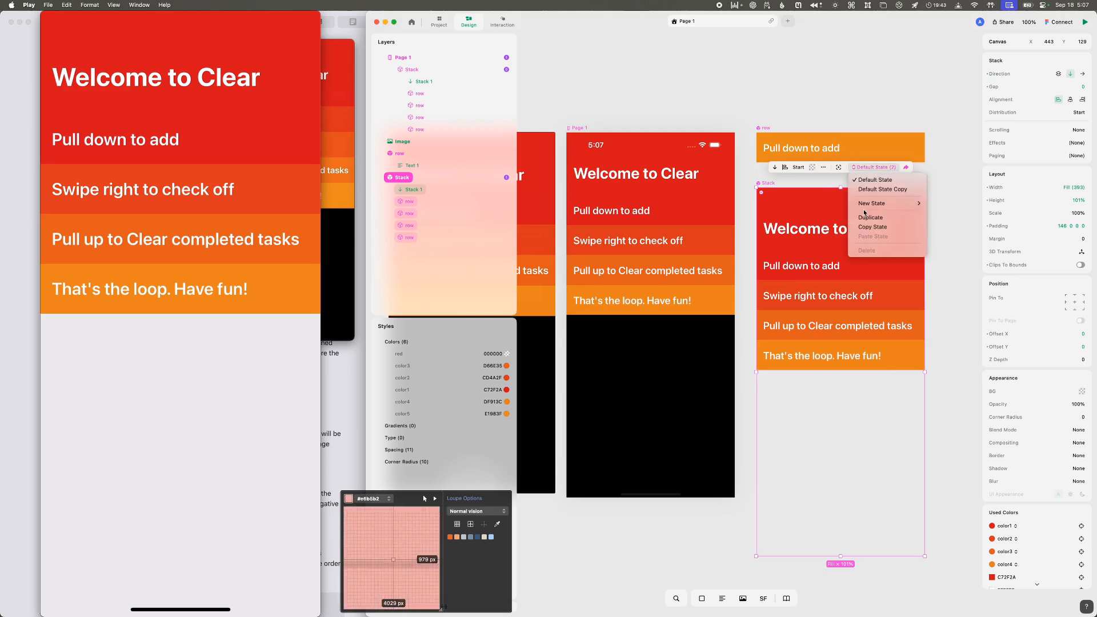
{"action": "left_click", "coordinate": [874, 209]}
{"action": "left_click", "coordinate": [870, 169]}
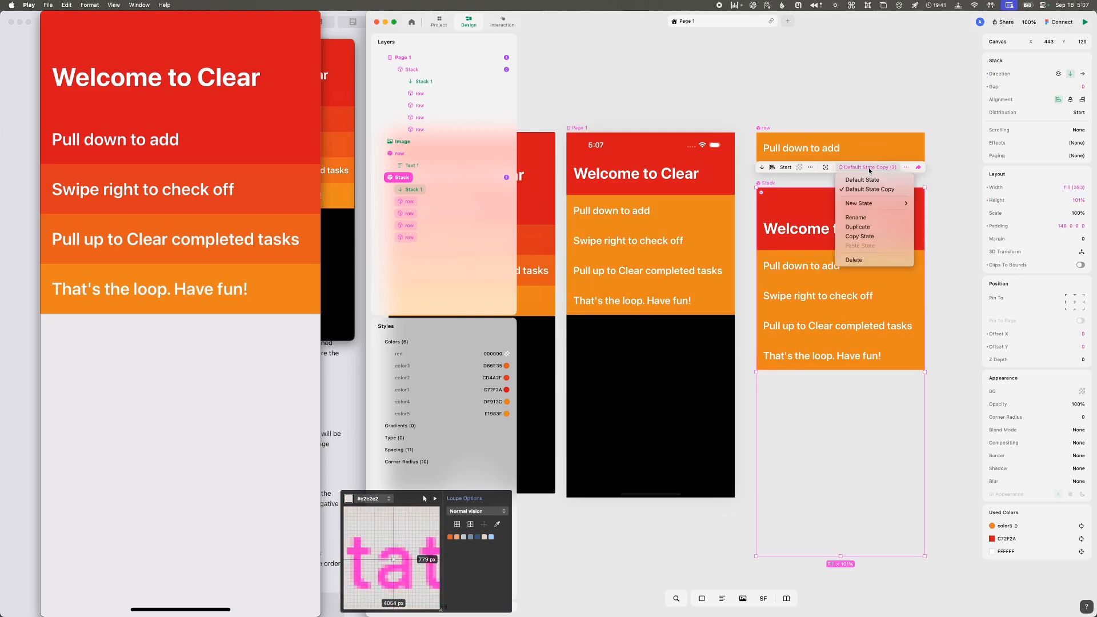
{"action": "left_click", "coordinate": [856, 218]}
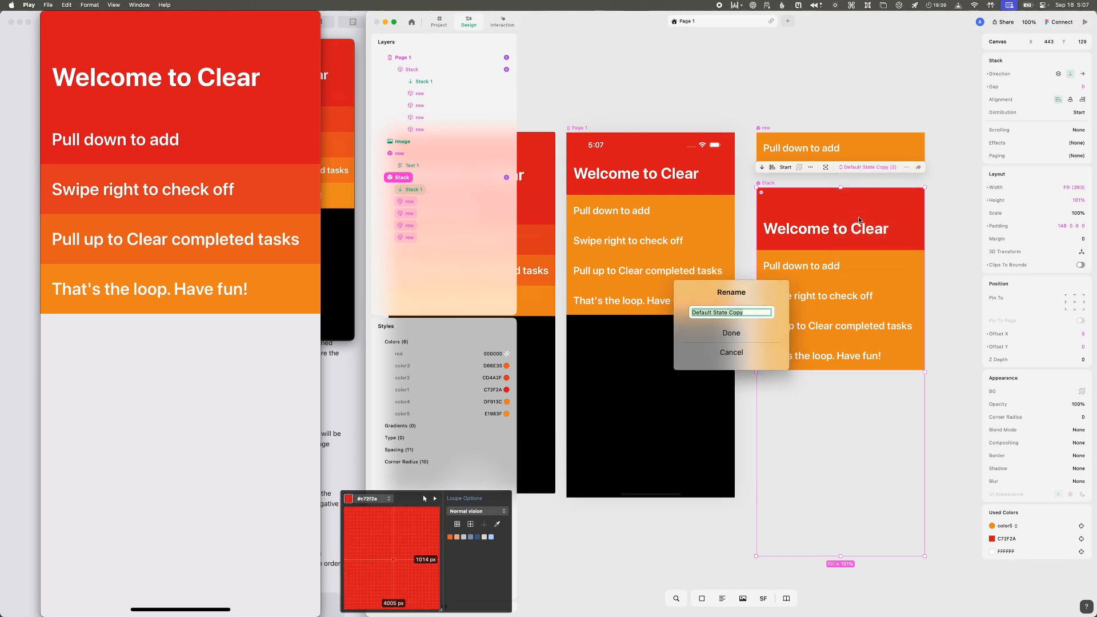
{"action": "type", "text": "With 5 rows"}
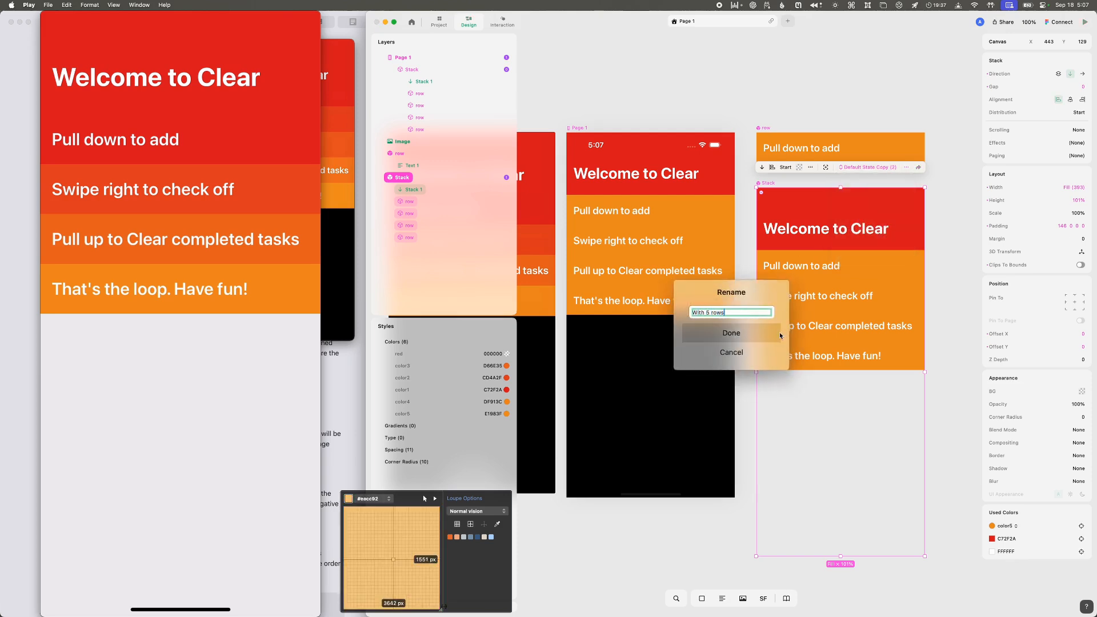
{"action": "key", "text": "Return"}
- Add a copy of the first "Pull down to add" row to the main stack in the With 5 rows state
{"action": "left_click", "coordinate": [889, 267]}
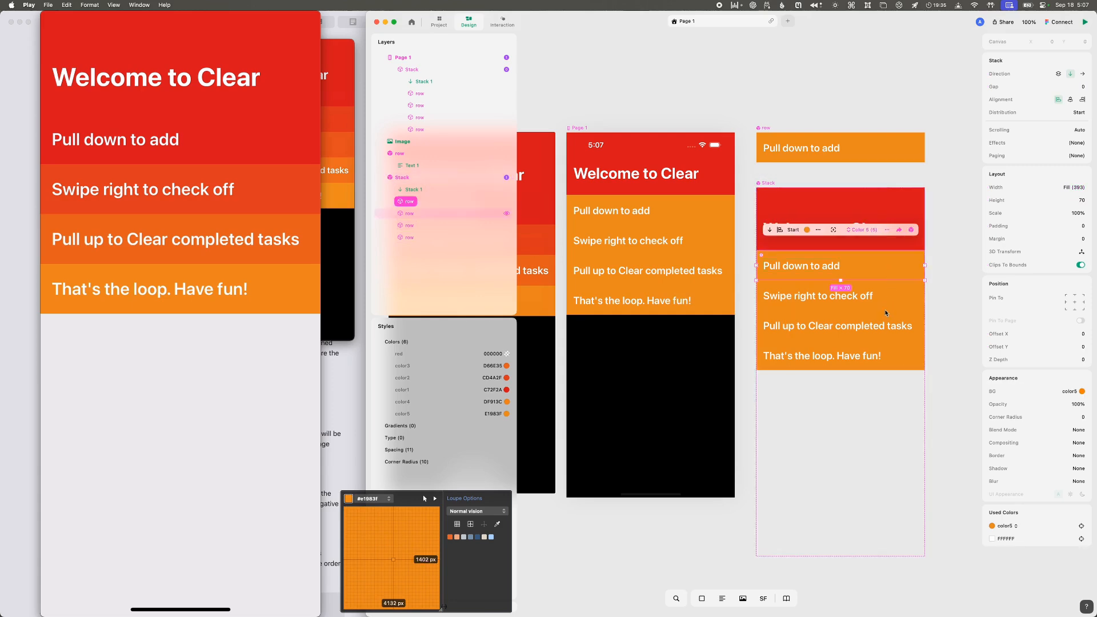
{"action": "left_click", "coordinate": [863, 230]}
{"action": "left_click", "coordinate": [880, 281]}
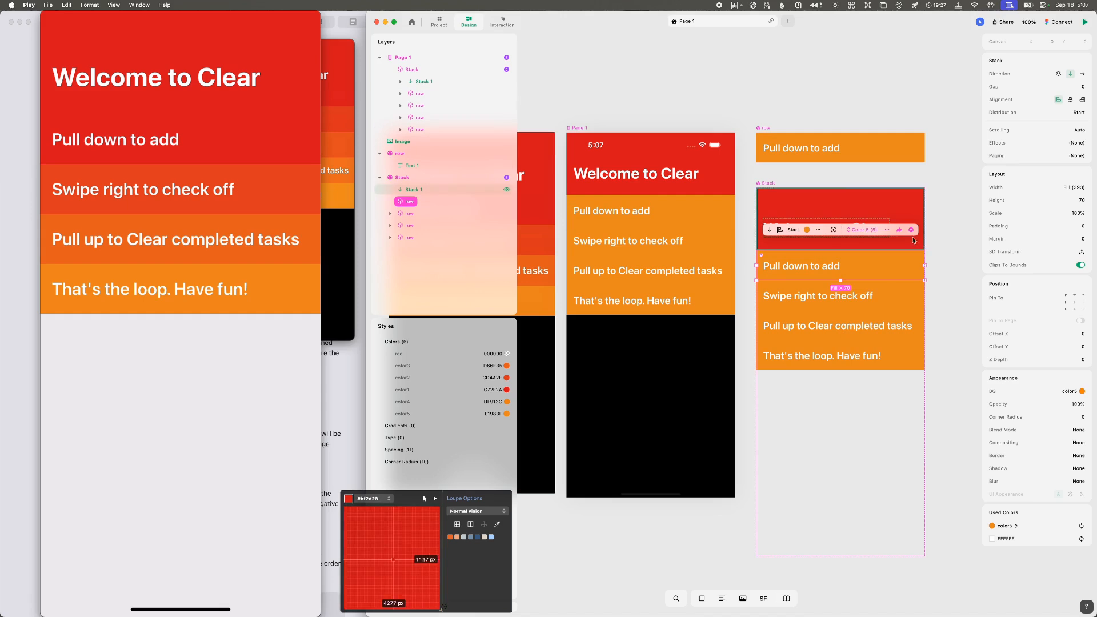
{"action": "left_click", "coordinate": [864, 230]}
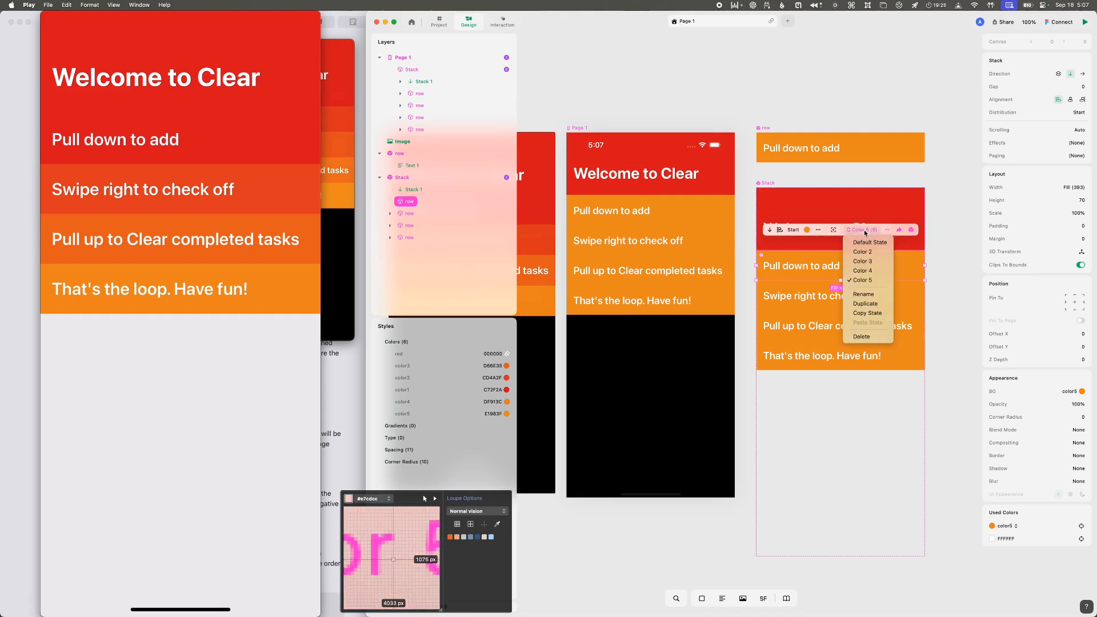
{"action": "left_click", "coordinate": [404, 177]}
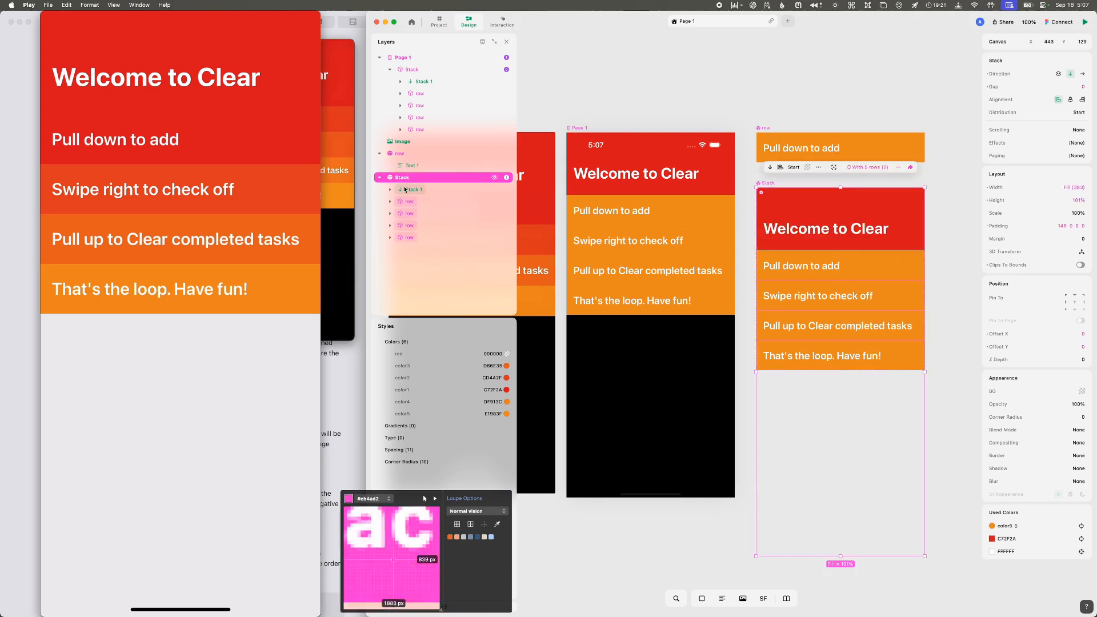
{"action": "key", "text": "super+v"}
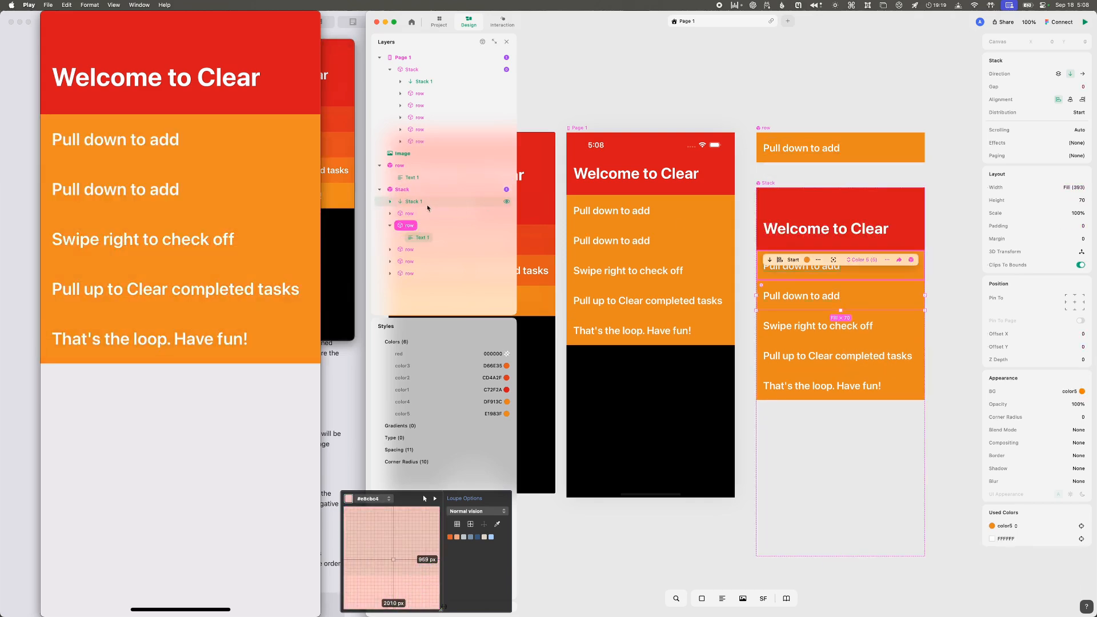
- Switch the main stack to Default State and back to With 5 rows to compare their rows
{"action": "left_click", "coordinate": [426, 191]}
{"action": "left_click", "coordinate": [862, 167]}
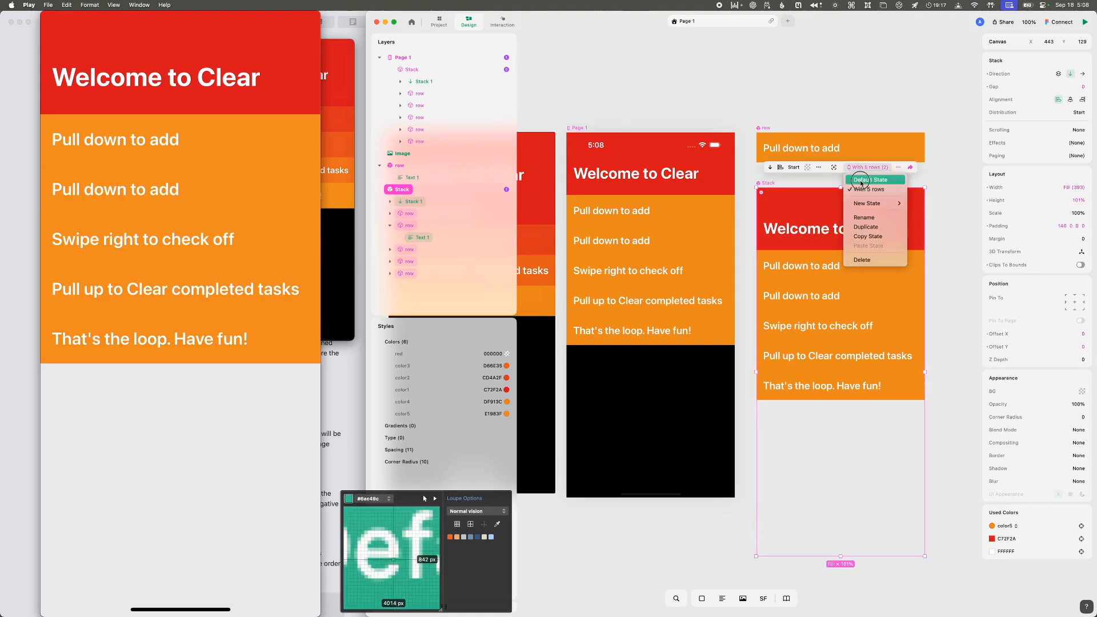
{"action": "left_click", "coordinate": [862, 181]}
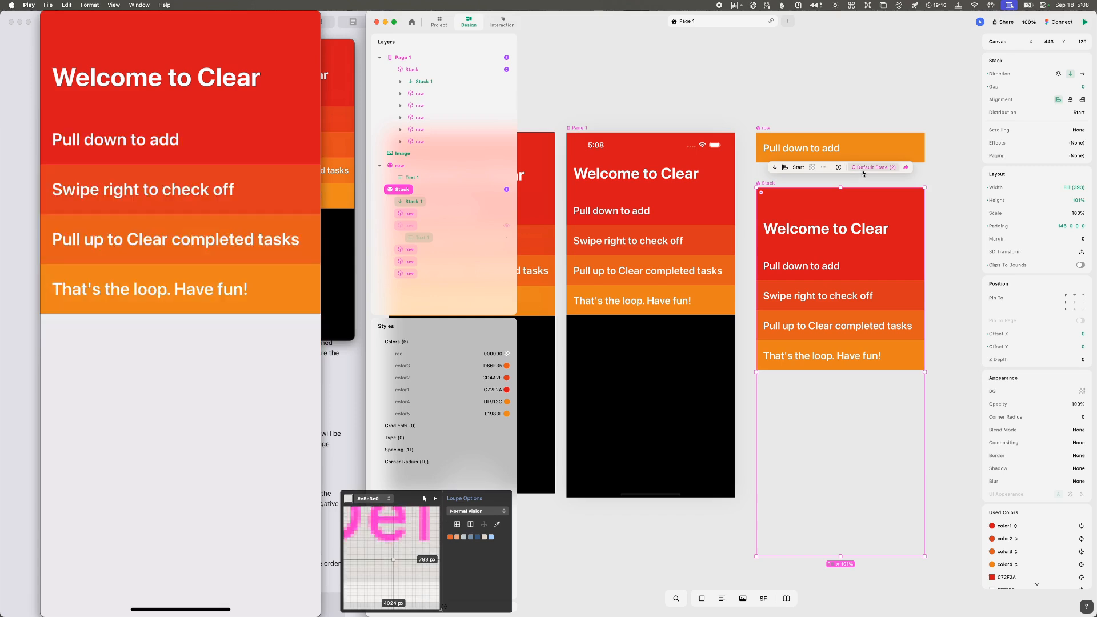
{"action": "left_click", "coordinate": [863, 167]}
{"action": "left_click", "coordinate": [862, 188]}
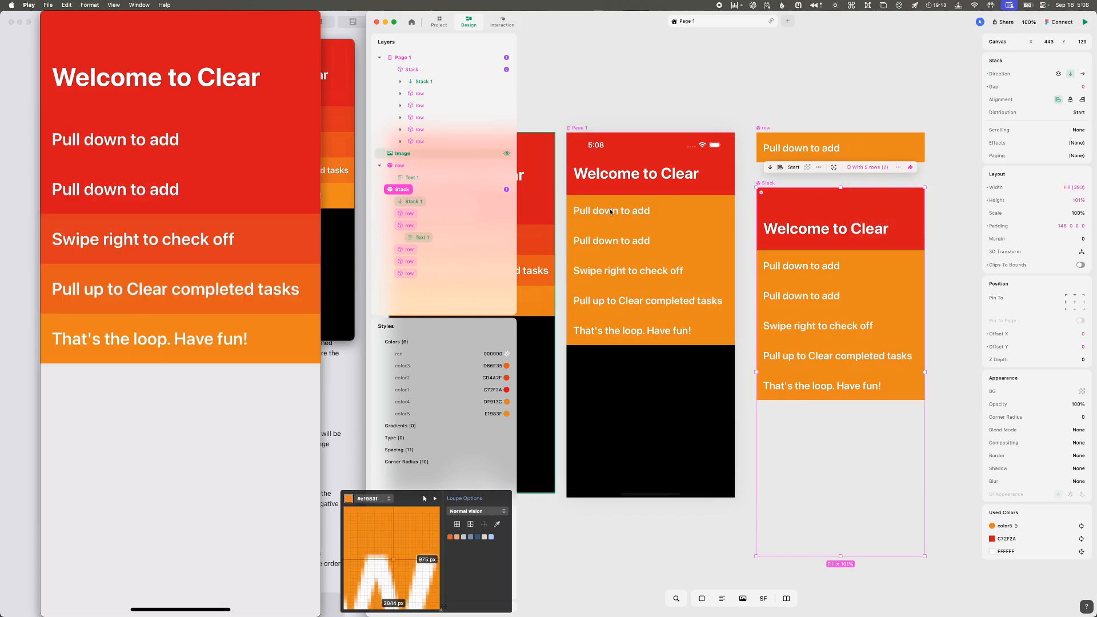
- Rename the first row layer in the main stack as "added row"
{"action": "left_click", "coordinate": [409, 213]}
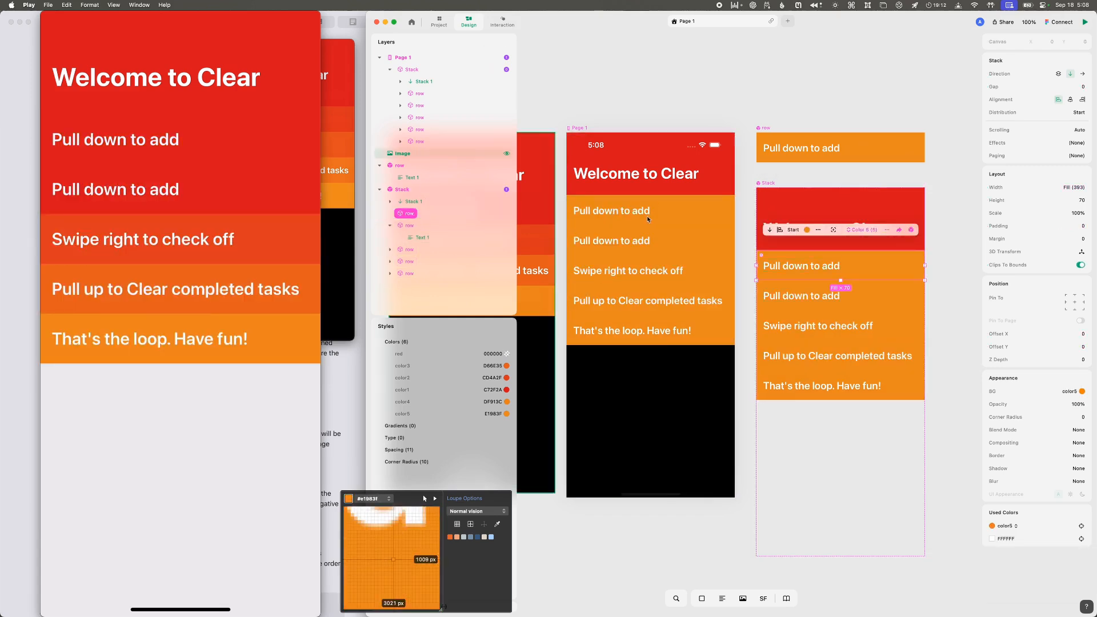
{"action": "left_click", "coordinate": [409, 214]}
{"action": "type", "text": "added row"}
{"action": "key", "text": "Return"}
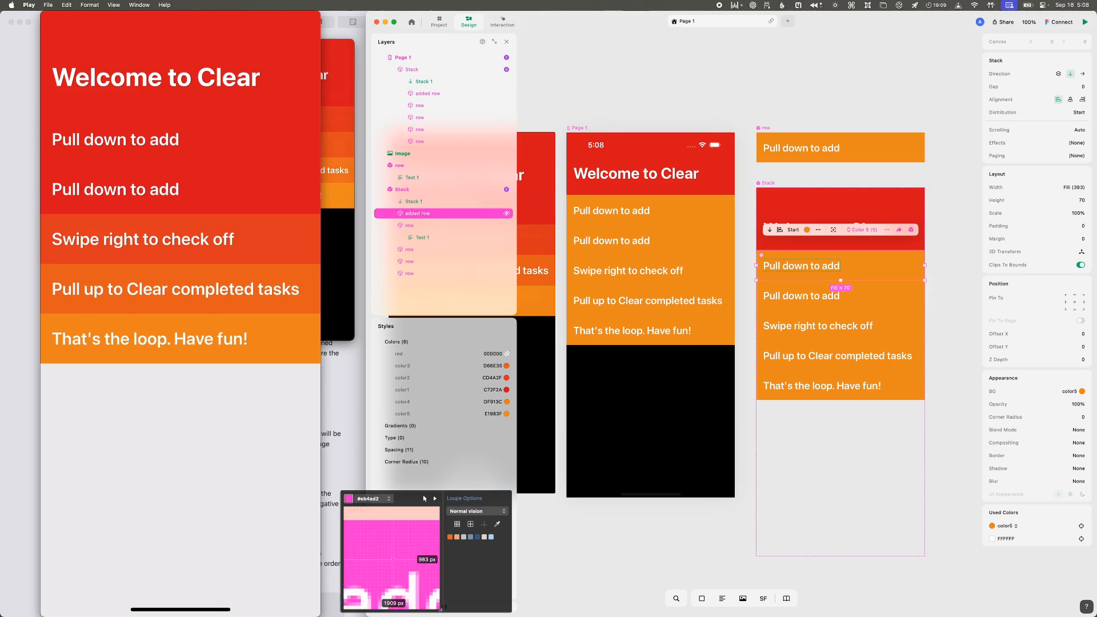
- Check the added row's wording in the reference recording and change its text in the main stack to "Add thought?"
{"action": "left_click", "coordinate": [824, 266]}
{"action": "left_click", "coordinate": [823, 266]}
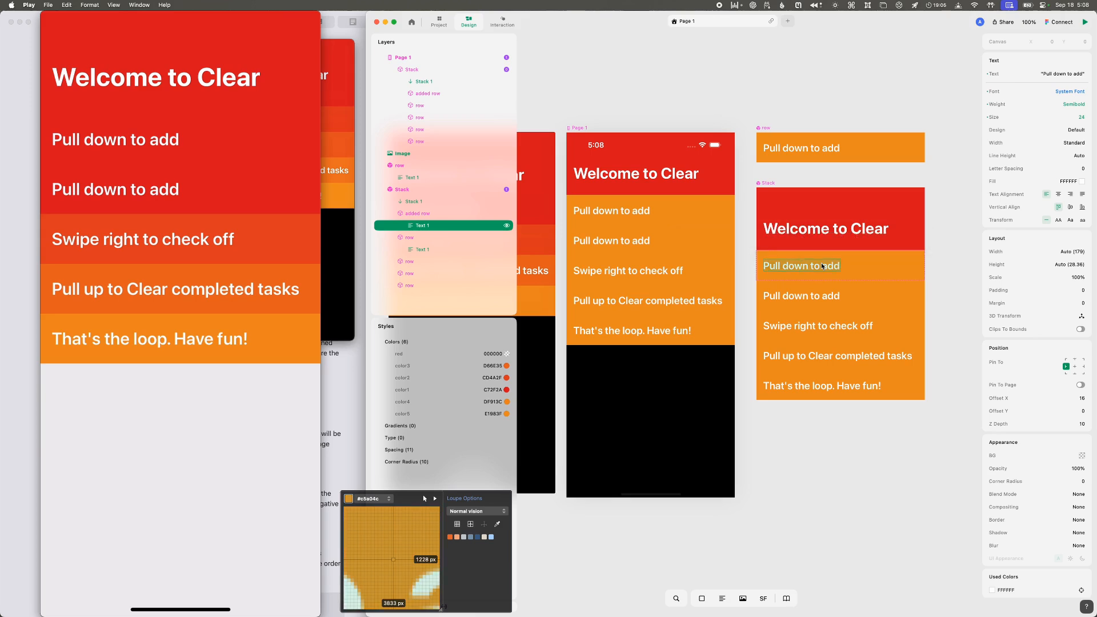
{"action": "left_click", "coordinate": [329, 285]}
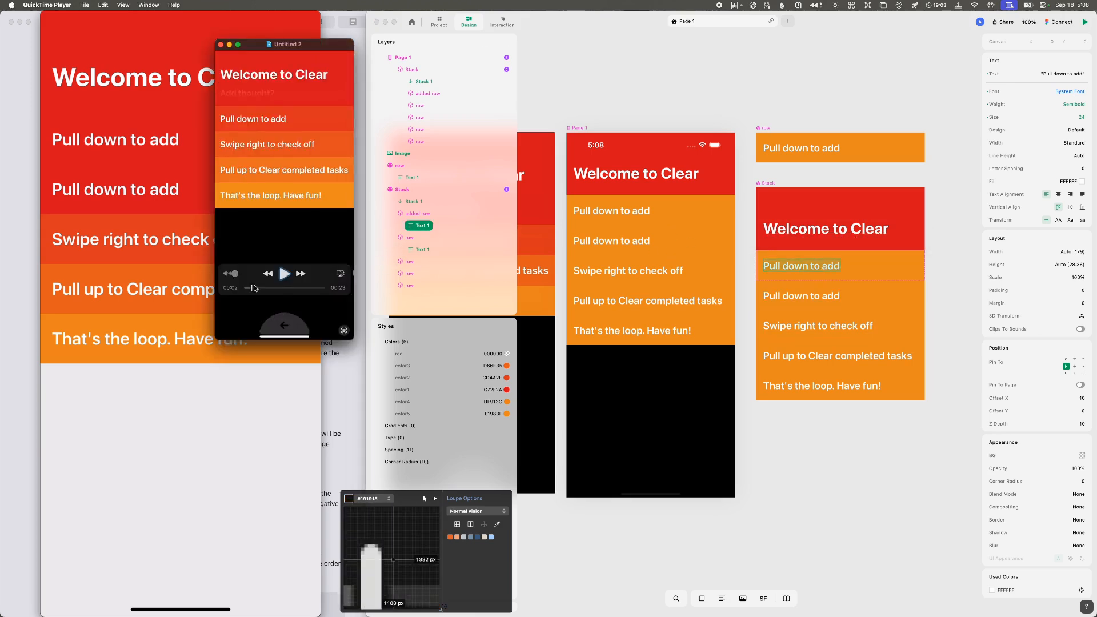
{"action": "left_click_drag", "start_coordinate": [255, 288], "coordinate": [268, 287]}
{"action": "left_click", "coordinate": [832, 265]}
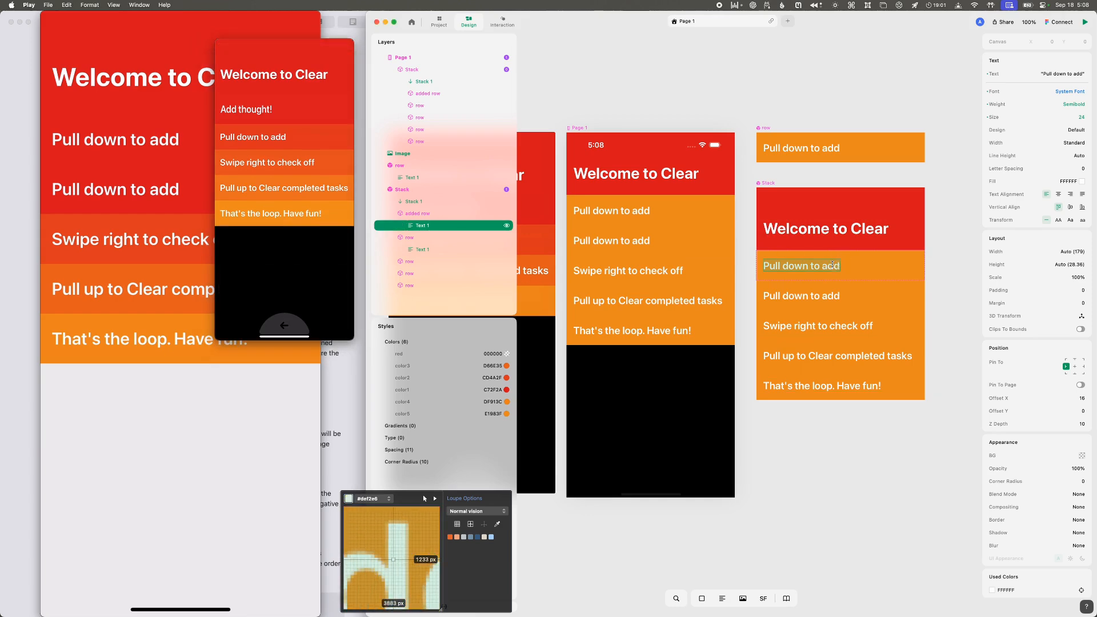
{"action": "type", "text": "Add thought?"}
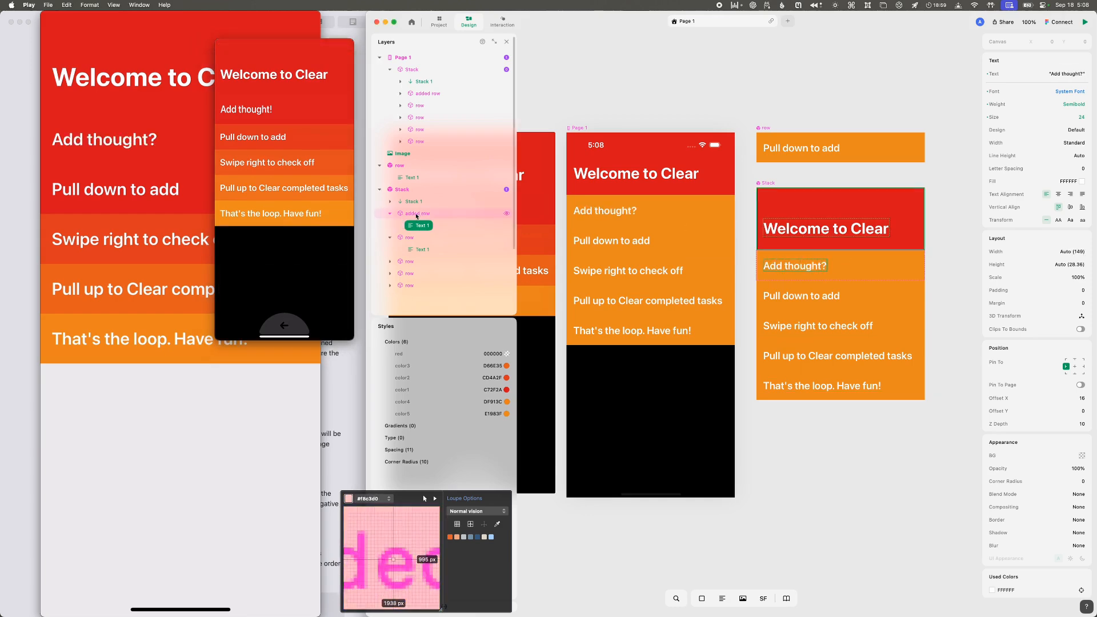
- Set the added row to Default State and the "Pull down to add" row below it to Color 2
{"action": "left_click", "coordinate": [417, 213]}
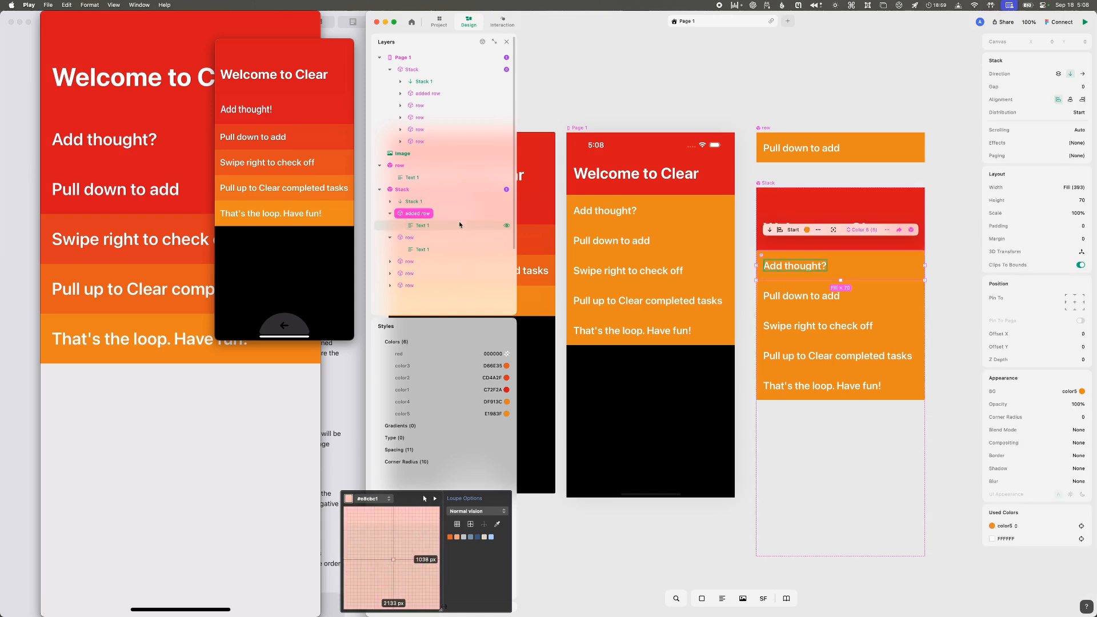
{"action": "left_click", "coordinate": [862, 230]}
{"action": "left_click", "coordinate": [870, 246]}
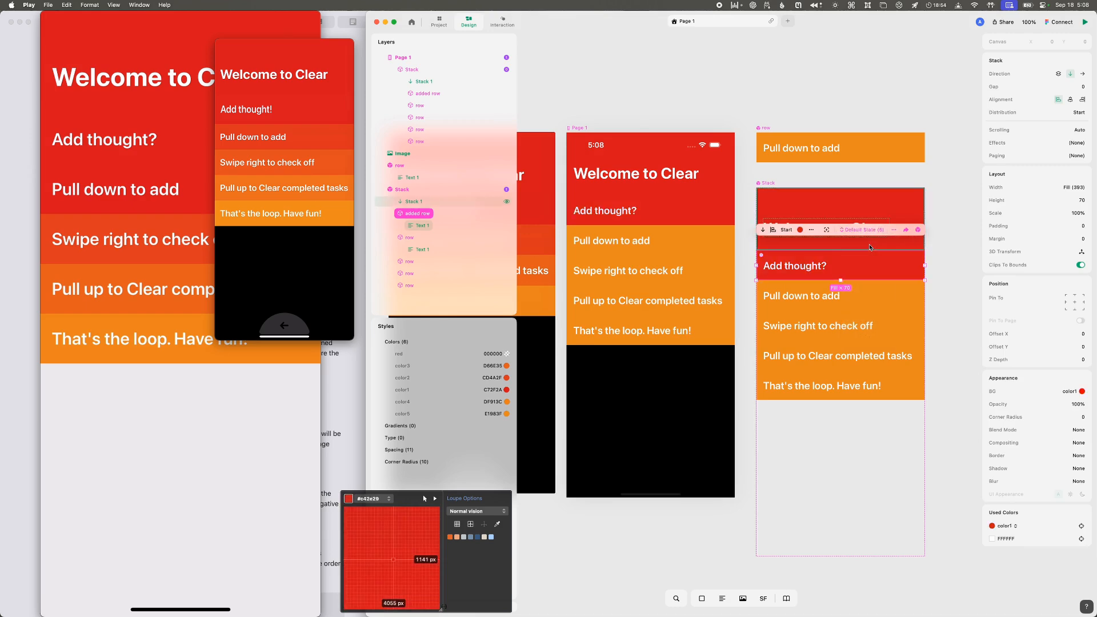
{"action": "left_click", "coordinate": [405, 238]}
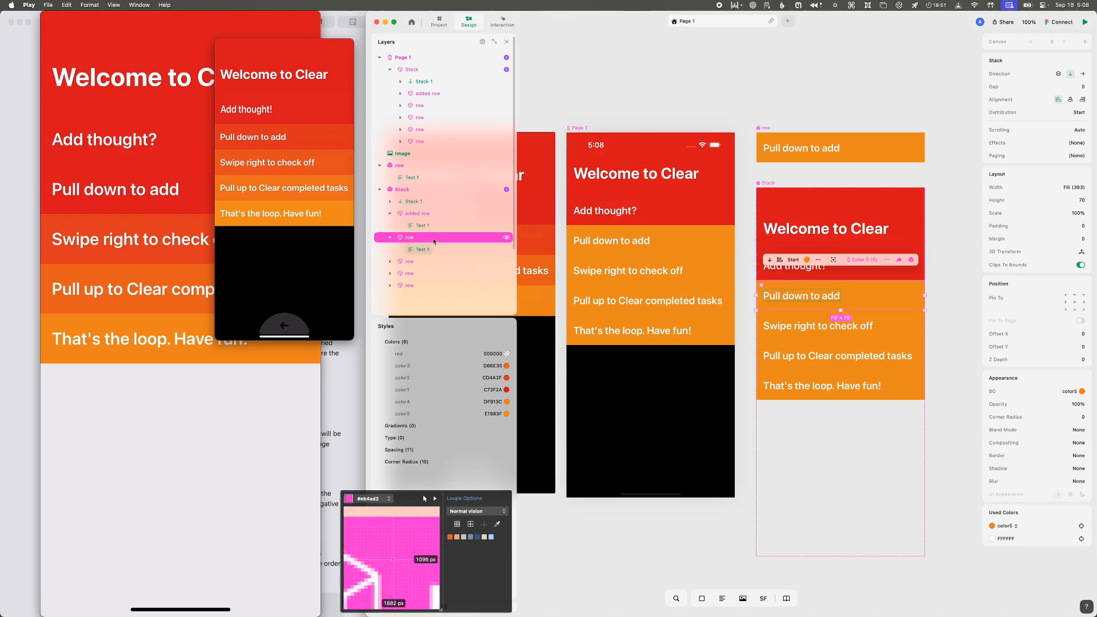
{"action": "left_click", "coordinate": [862, 259]}
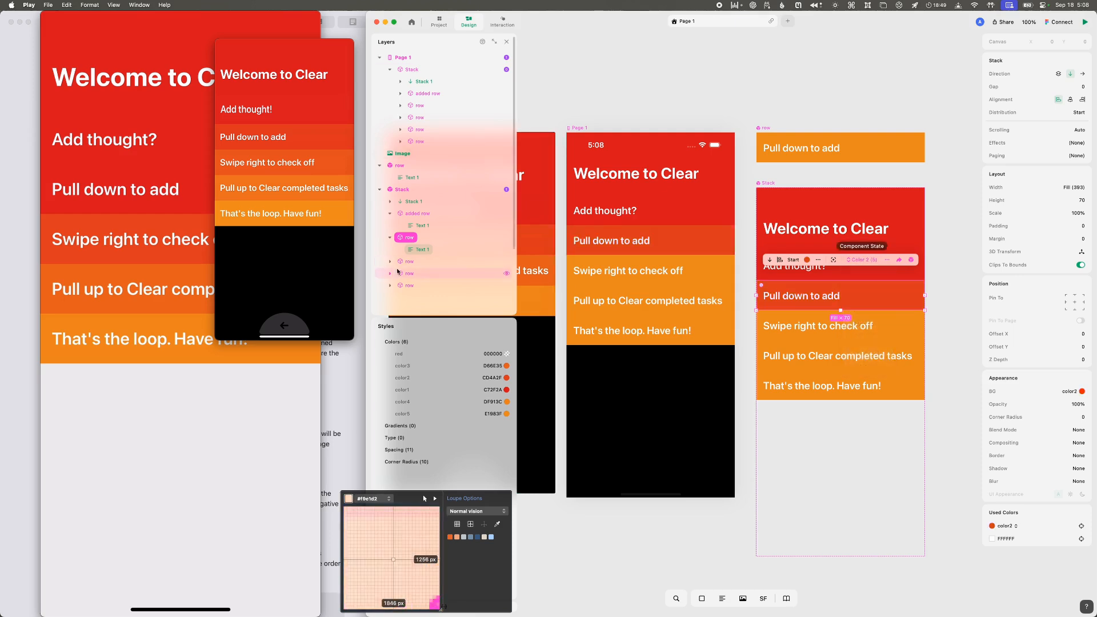
- Set the "Swipe right to check off" row to Color 3 and the "Pull up to Clear completed tasks" row to Color 4
{"action": "left_click", "coordinate": [416, 263]}
{"action": "left_click", "coordinate": [862, 289]}
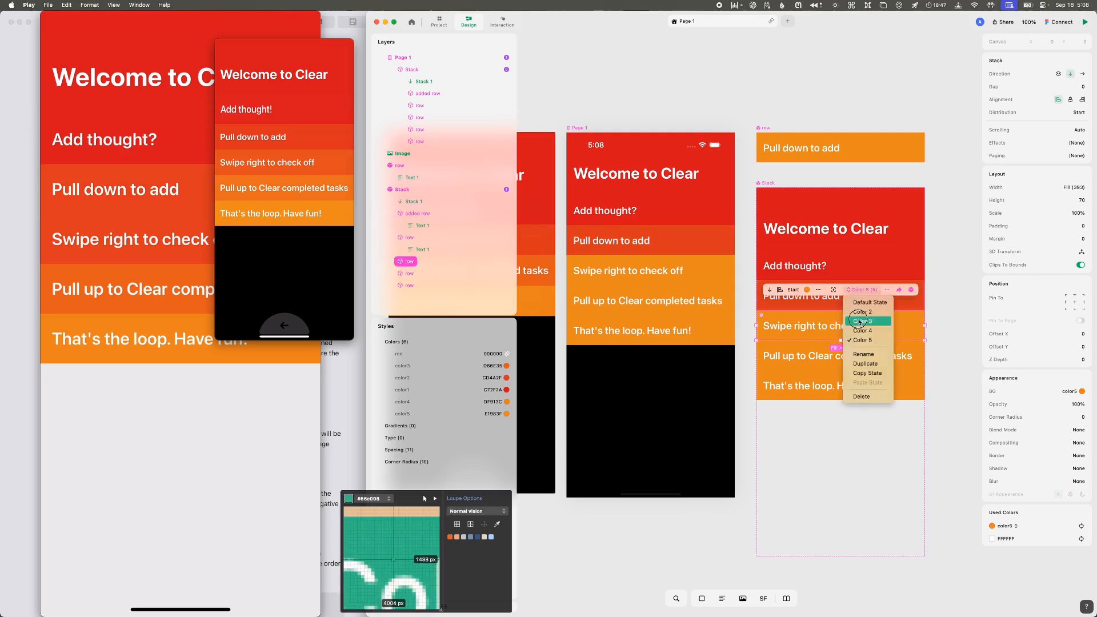
{"action": "left_click", "coordinate": [863, 312]}
{"action": "left_click", "coordinate": [844, 351]}
{"action": "left_click", "coordinate": [844, 321]}
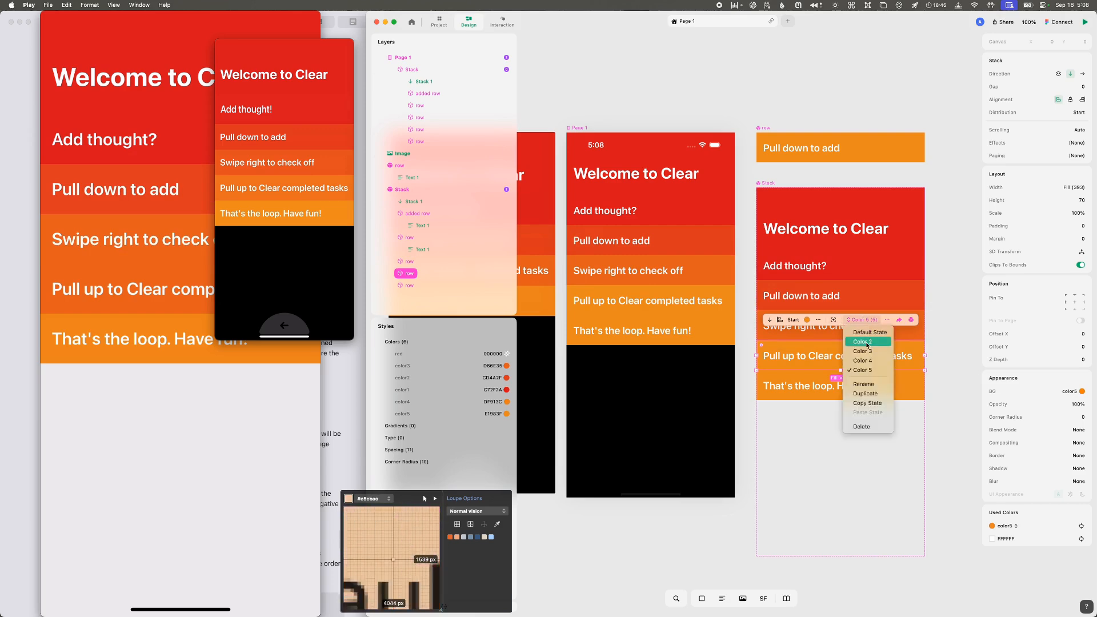
{"action": "left_click", "coordinate": [867, 358]}
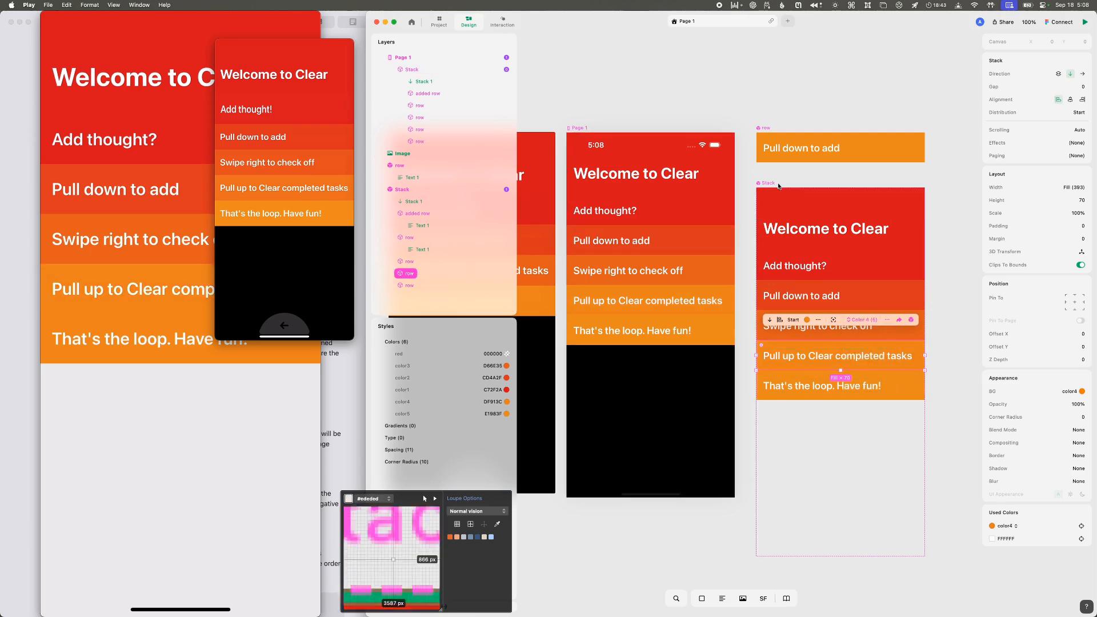
- Switch the stack instance on Page 1 to Default State
{"action": "left_click", "coordinate": [902, 81]}
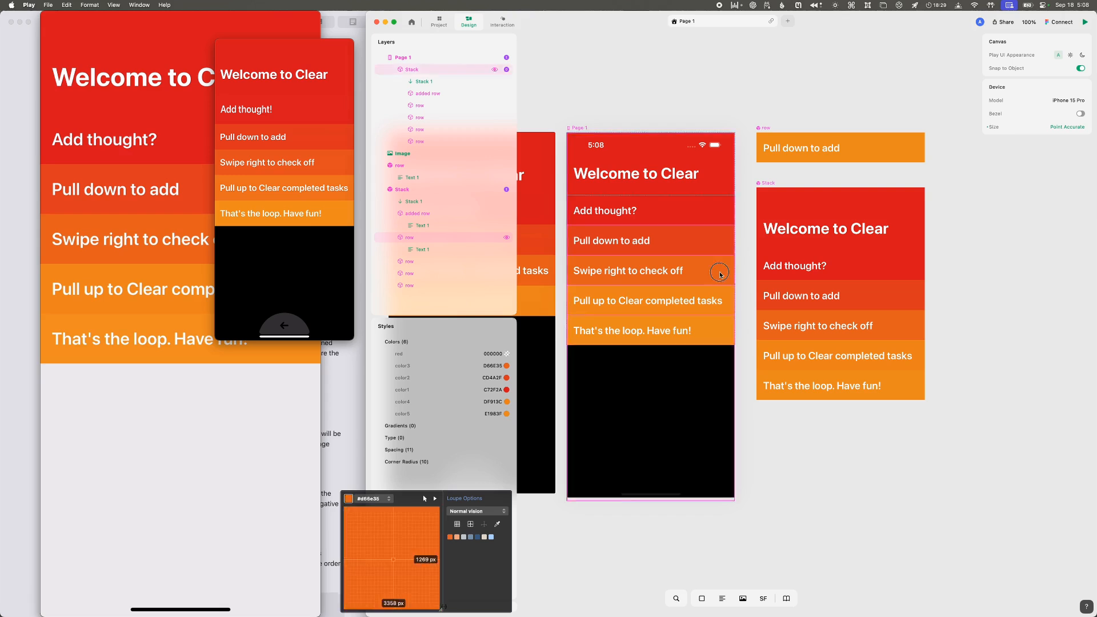
{"action": "left_click", "coordinate": [800, 212]}
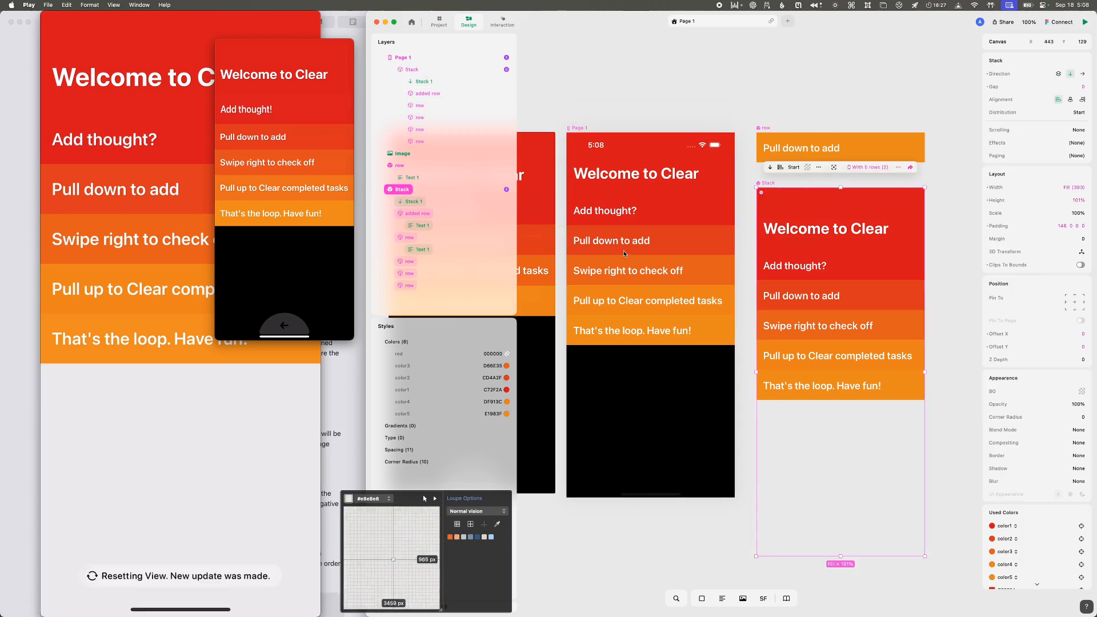
{"action": "left_click", "coordinate": [623, 232]}
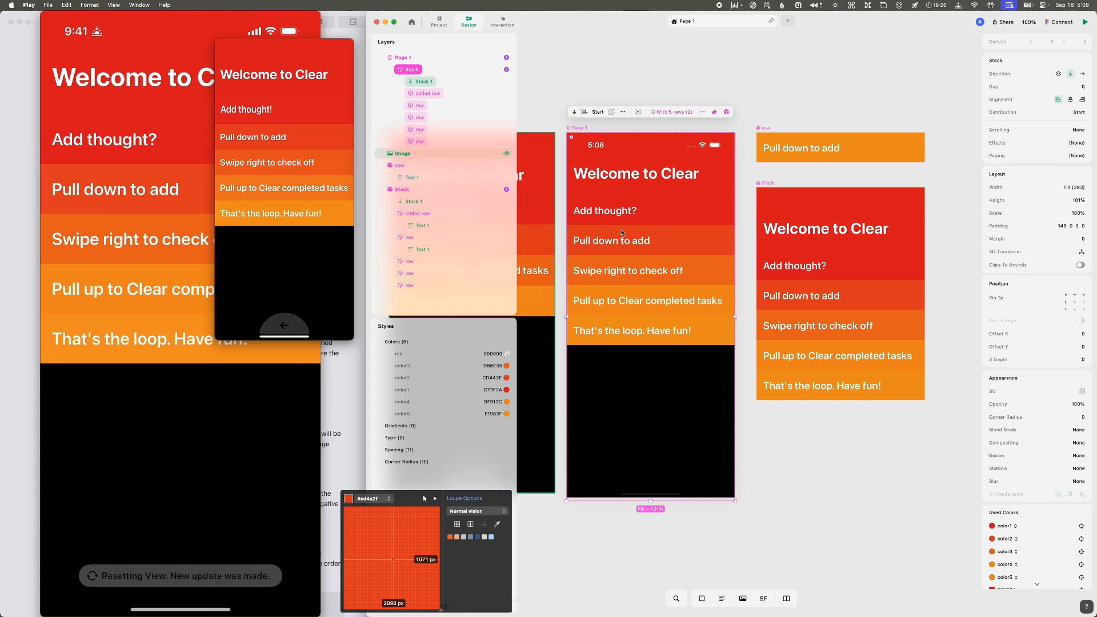
{"action": "left_click", "coordinate": [672, 112]}
{"action": "left_click", "coordinate": [673, 128]}
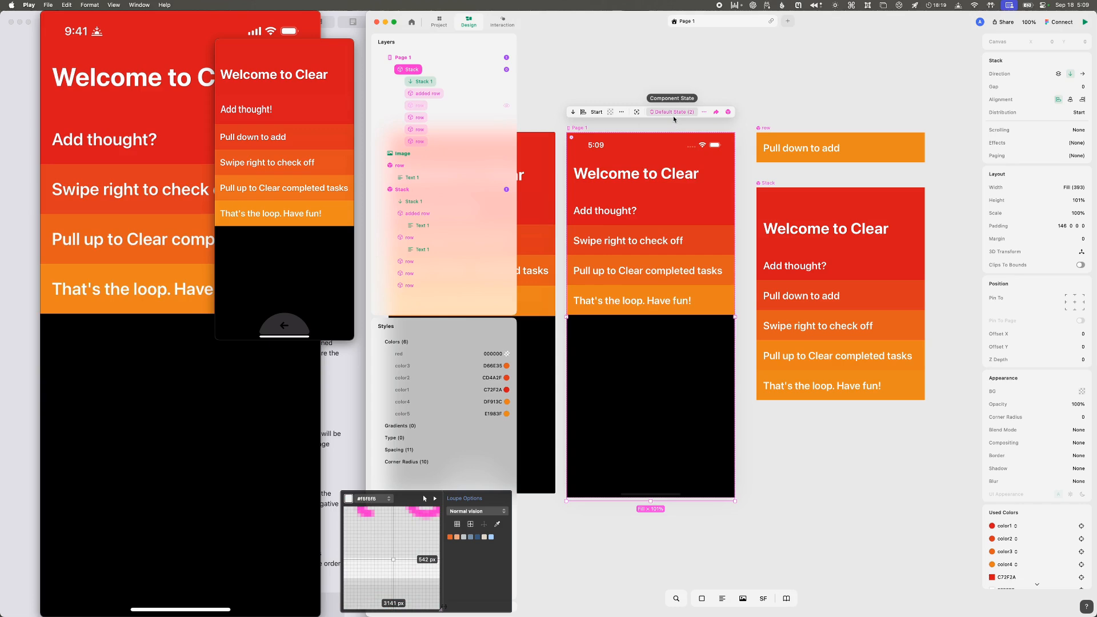
- In the main stack's Default State, show the "Pull down to add" row and hide the added row
{"action": "left_click", "coordinate": [769, 182]}
{"action": "left_click", "coordinate": [868, 167]}
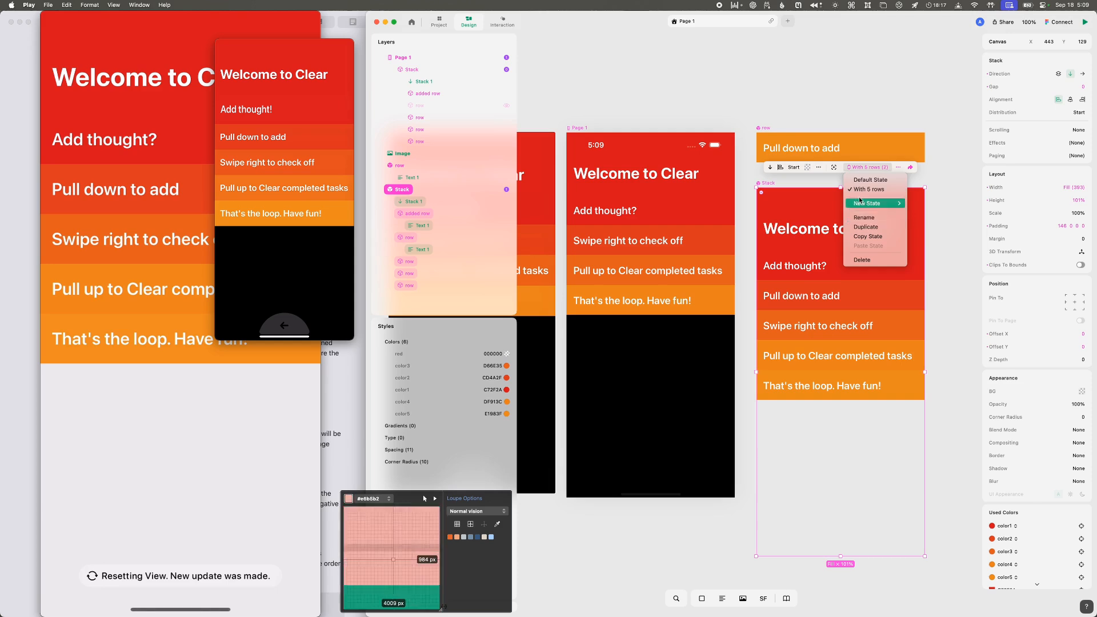
{"action": "left_click", "coordinate": [868, 167]}
{"action": "left_click", "coordinate": [868, 167]}
{"action": "left_click", "coordinate": [871, 180]}
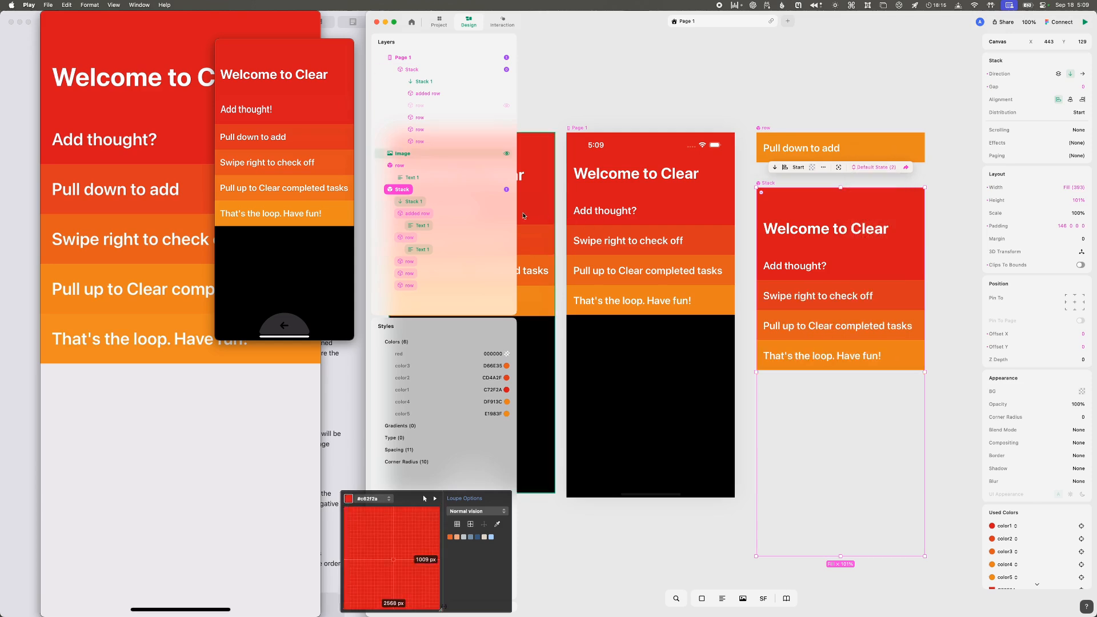
{"action": "left_click", "coordinate": [509, 239]}
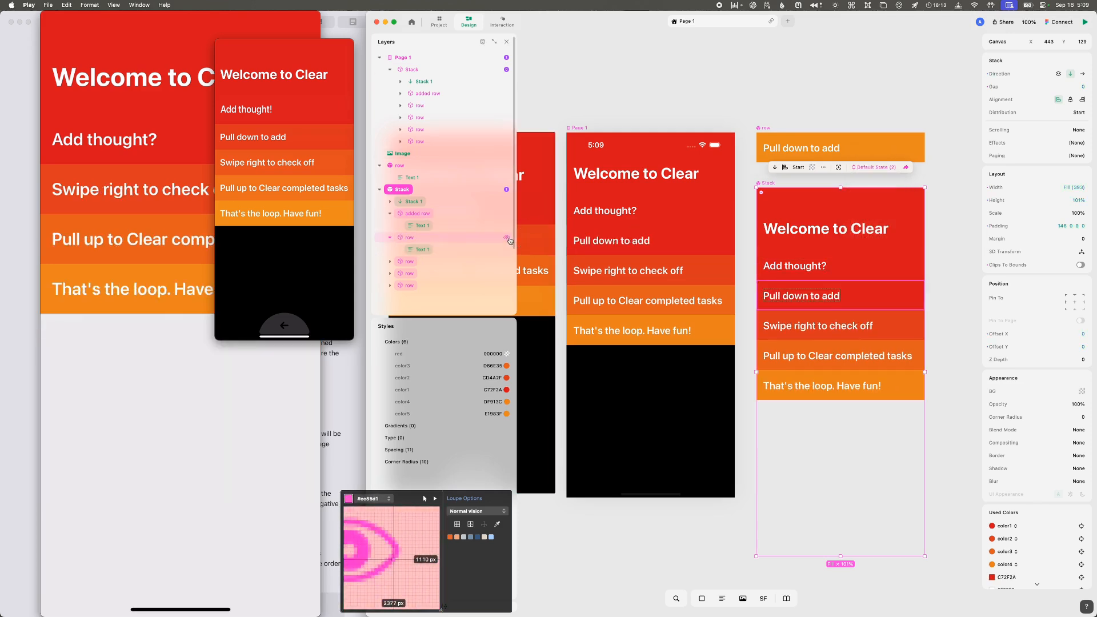
{"action": "left_click", "coordinate": [506, 214]}
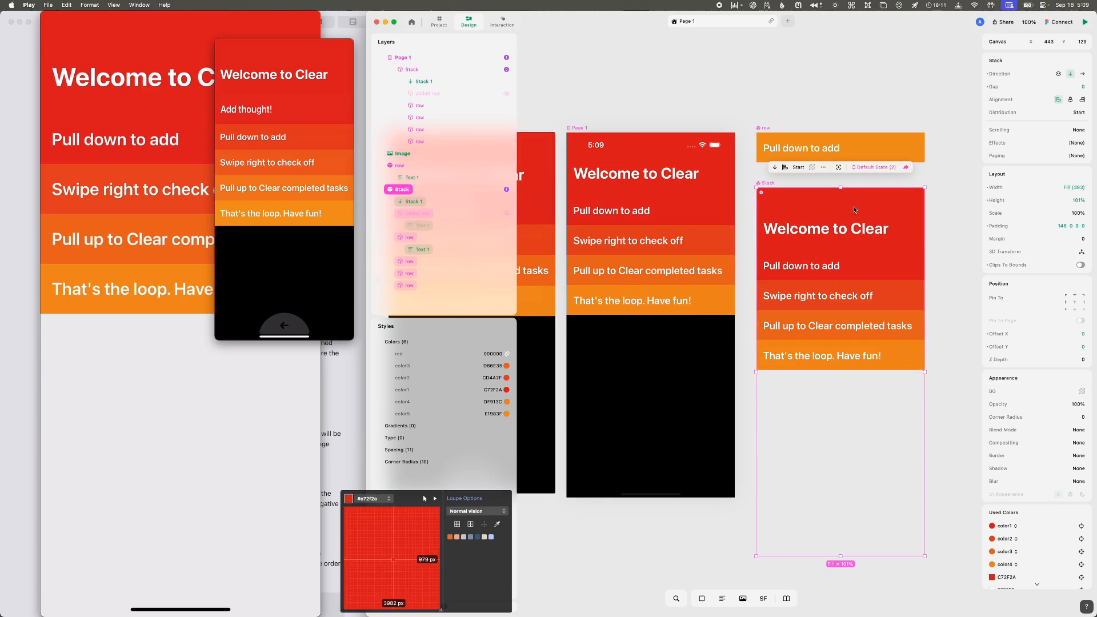
- Compare the stack component's Default and With 5 rows states in its own view and return to Page 1
{"action": "left_click", "coordinate": [686, 180]}
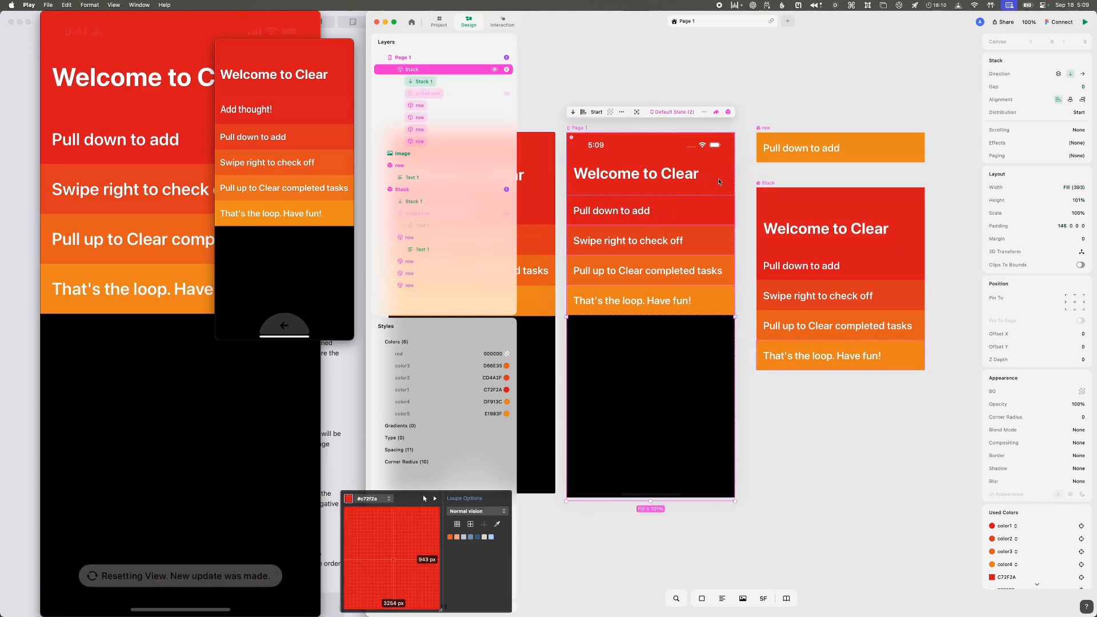
{"action": "left_click", "coordinate": [502, 26]}
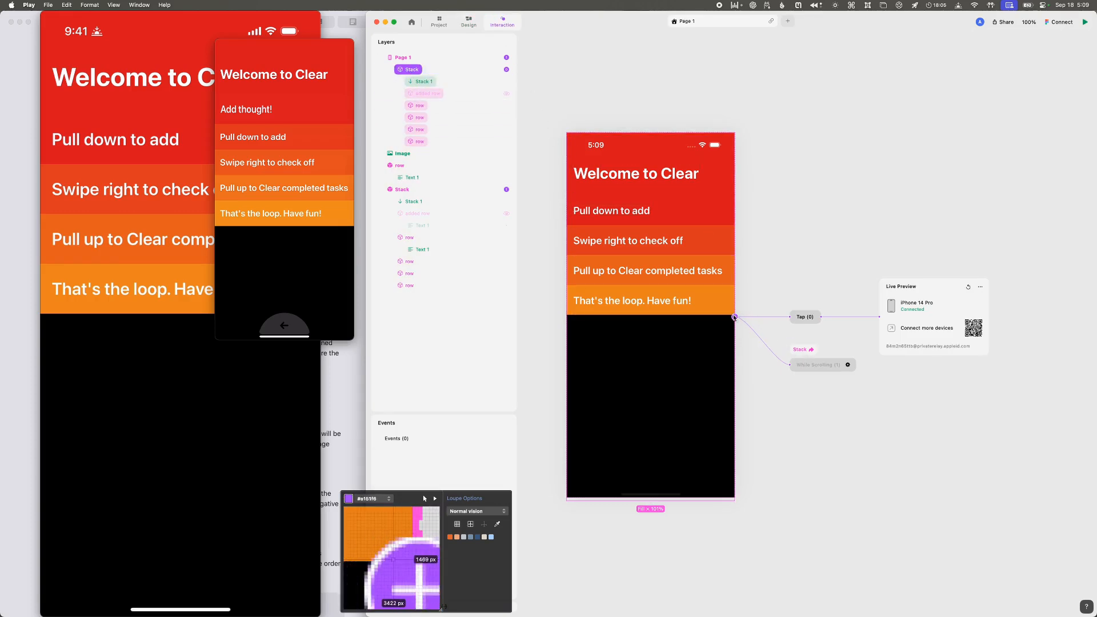
{"action": "left_click", "coordinate": [811, 368]}
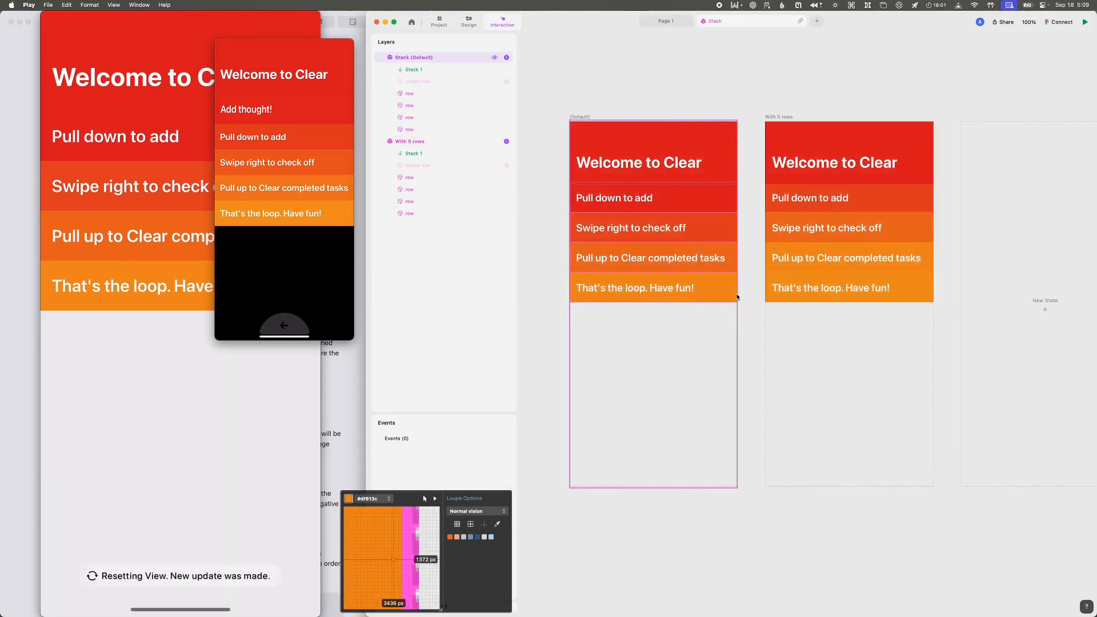
{"action": "scroll", "coordinate": [736, 294], "scroll_direction": "right", "scroll_amount": 3}
{"action": "scroll", "coordinate": [623, 260], "scroll_direction": "left", "scroll_amount": 2}
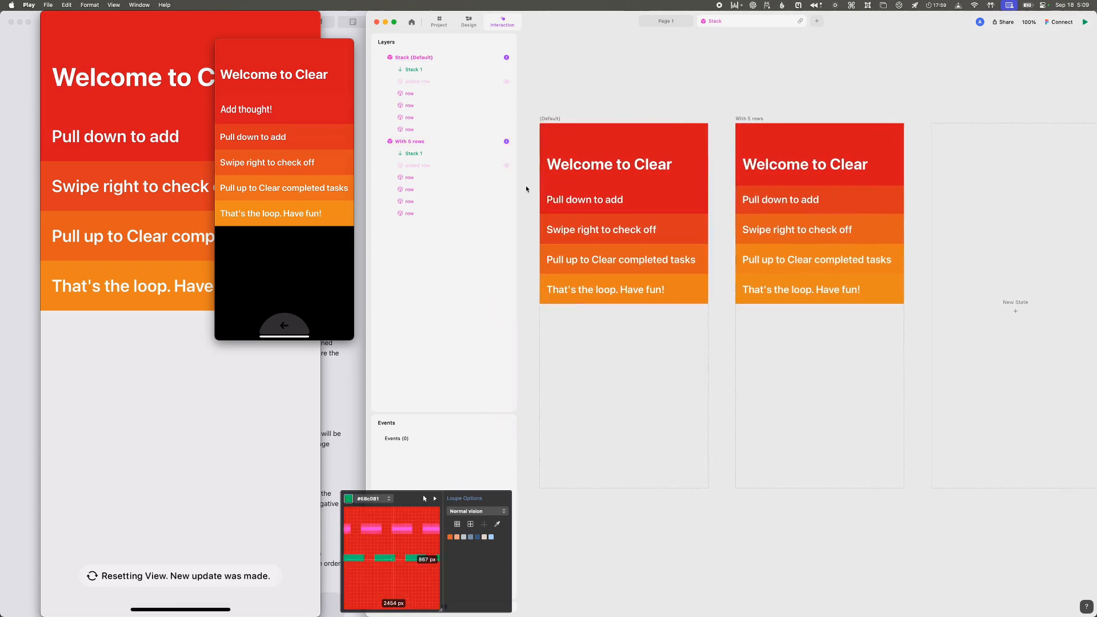
{"action": "scroll", "coordinate": [527, 190], "scroll_direction": "left", "scroll_amount": 1}
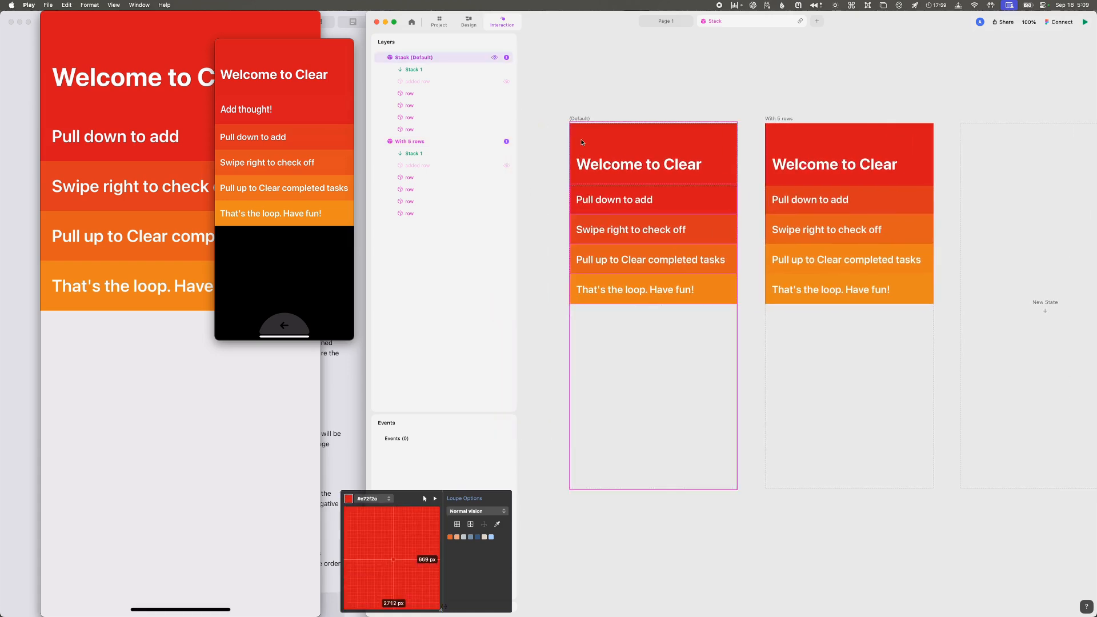
{"action": "left_click", "coordinate": [468, 23]}
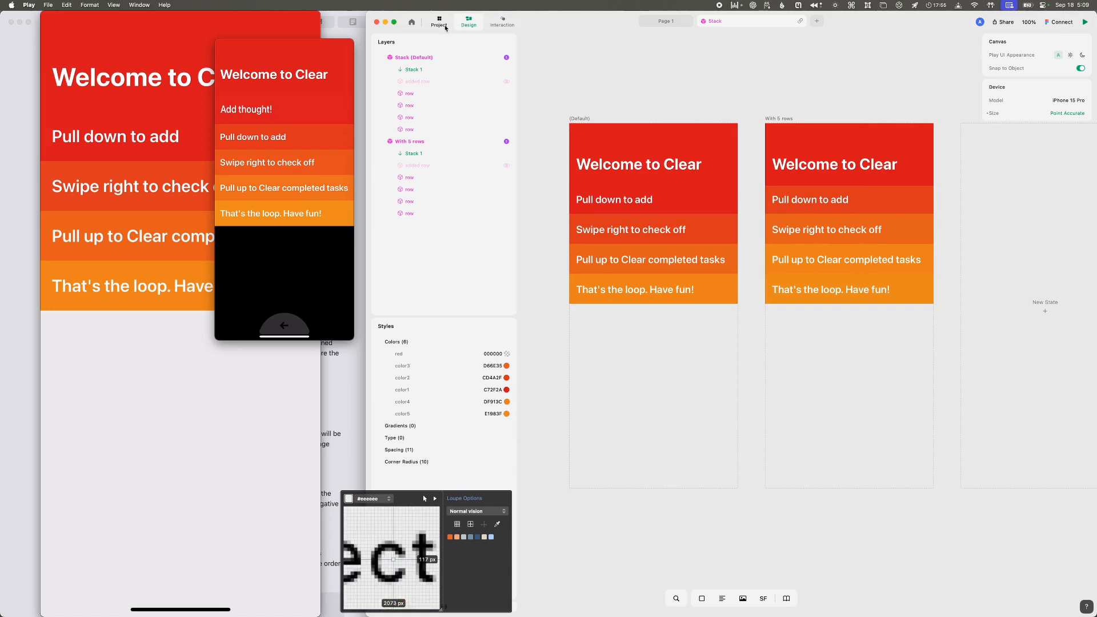
{"action": "left_click", "coordinate": [668, 22]}
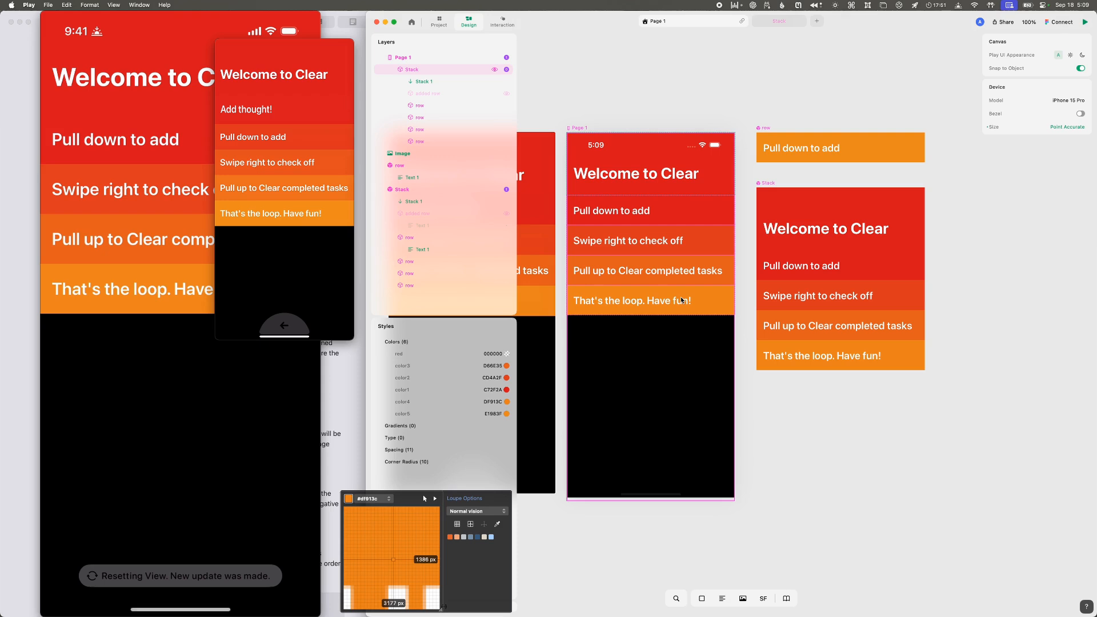
- Open the stack component's interactions from Page 1 and delete the Set Height action from its While Scrolling trigger
{"action": "left_click", "coordinate": [652, 359]}
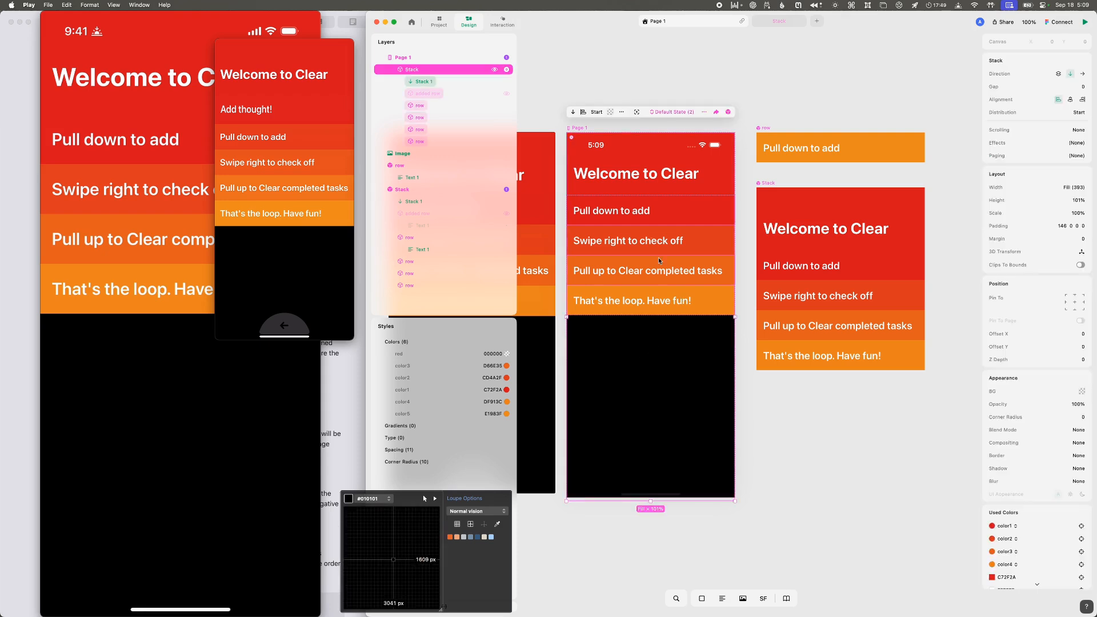
{"action": "left_click", "coordinate": [506, 25]}
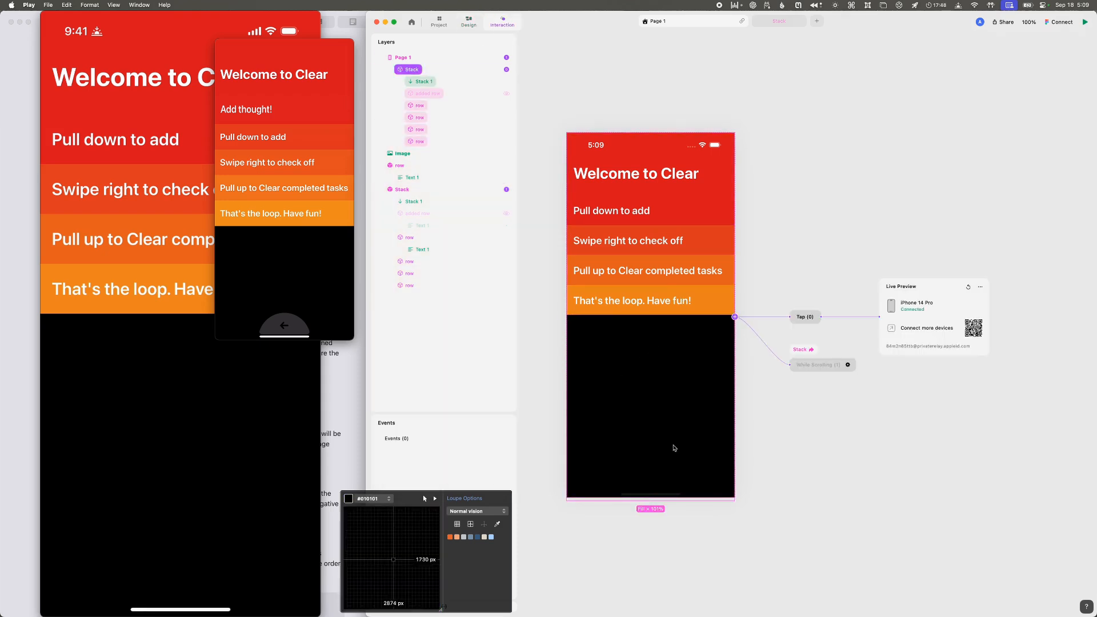
{"action": "left_click", "coordinate": [811, 350]}
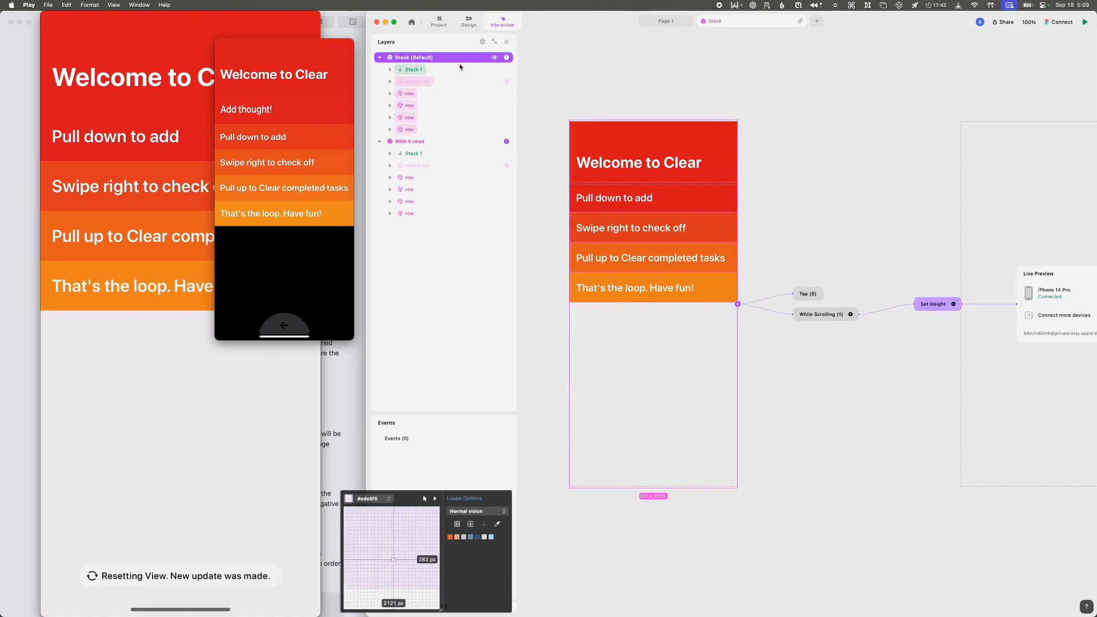
{"action": "left_click", "coordinate": [933, 304]}
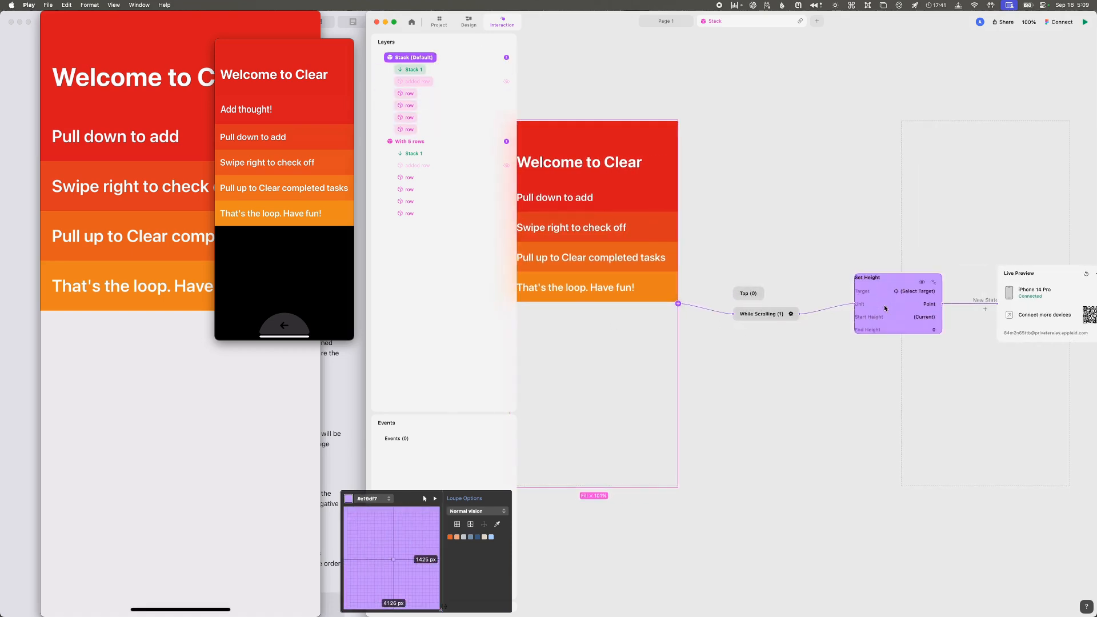
{"action": "left_click", "coordinate": [905, 292]}
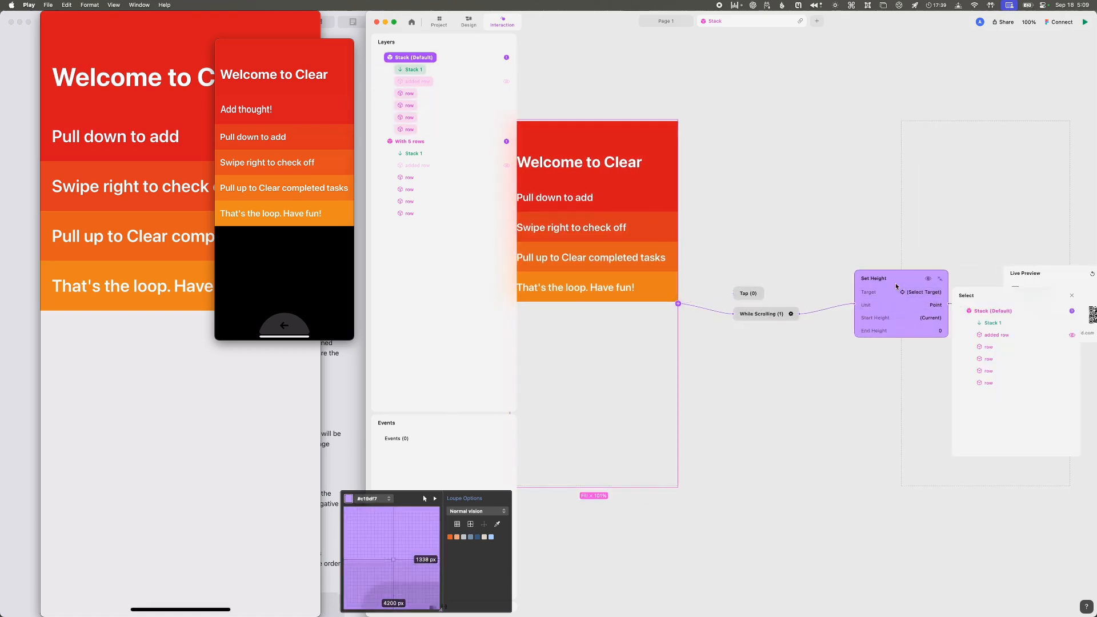
{"action": "right_click", "coordinate": [875, 289]}
{"action": "left_click", "coordinate": [880, 330]}
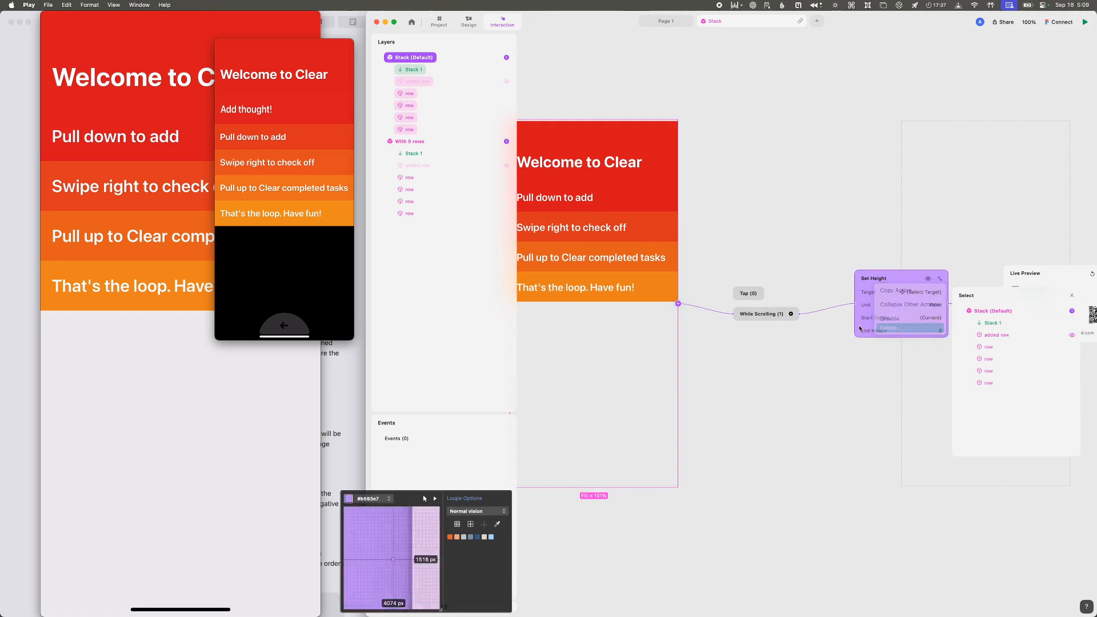
- Add a Set State action to the stack component's While Scrolling trigger, targeting itself, with With 5 rows as start state
{"action": "left_click", "coordinate": [791, 315]}
{"action": "left_click", "coordinate": [828, 314]}
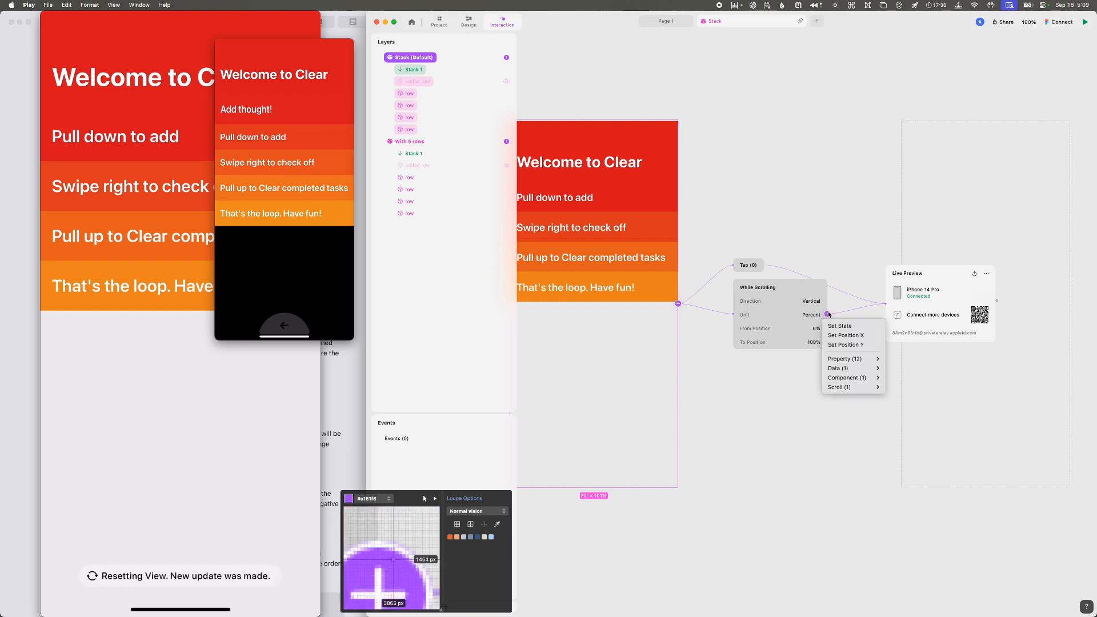
{"action": "mouse_move", "coordinate": [852, 359]}
{"action": "left_click", "coordinate": [839, 326]}
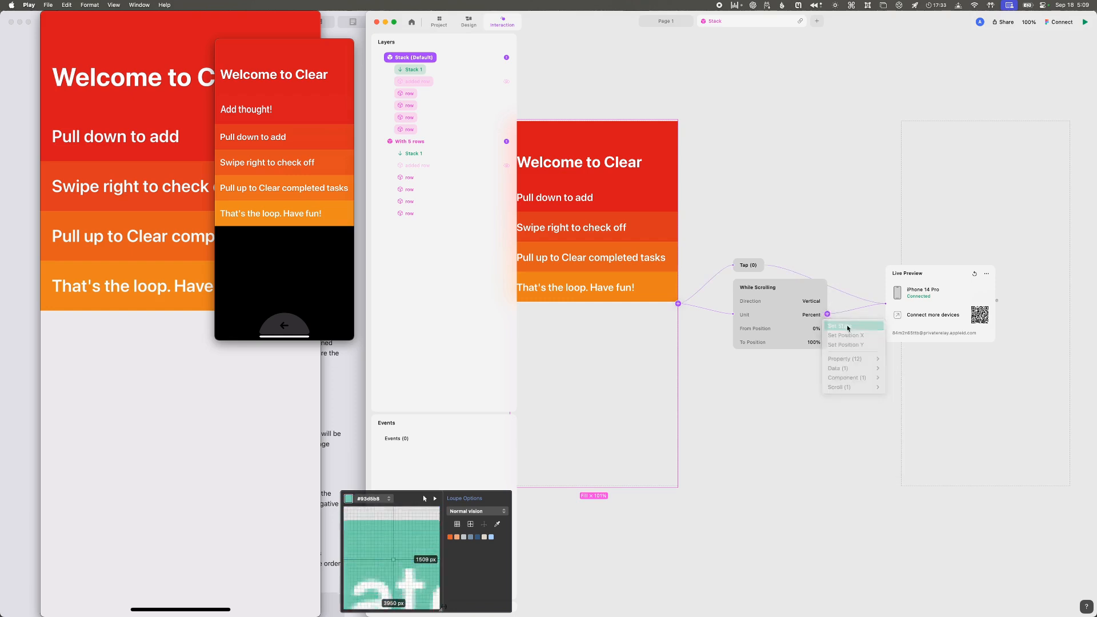
{"action": "left_click", "coordinate": [959, 299]}
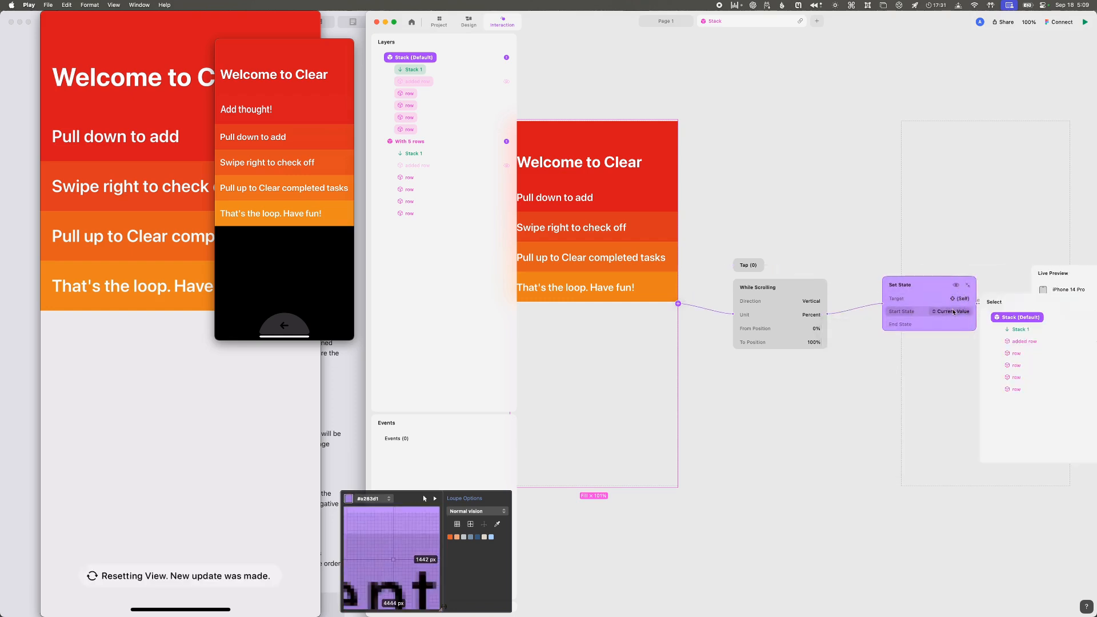
{"action": "left_click", "coordinate": [953, 311]}
{"action": "left_click", "coordinate": [952, 335]}
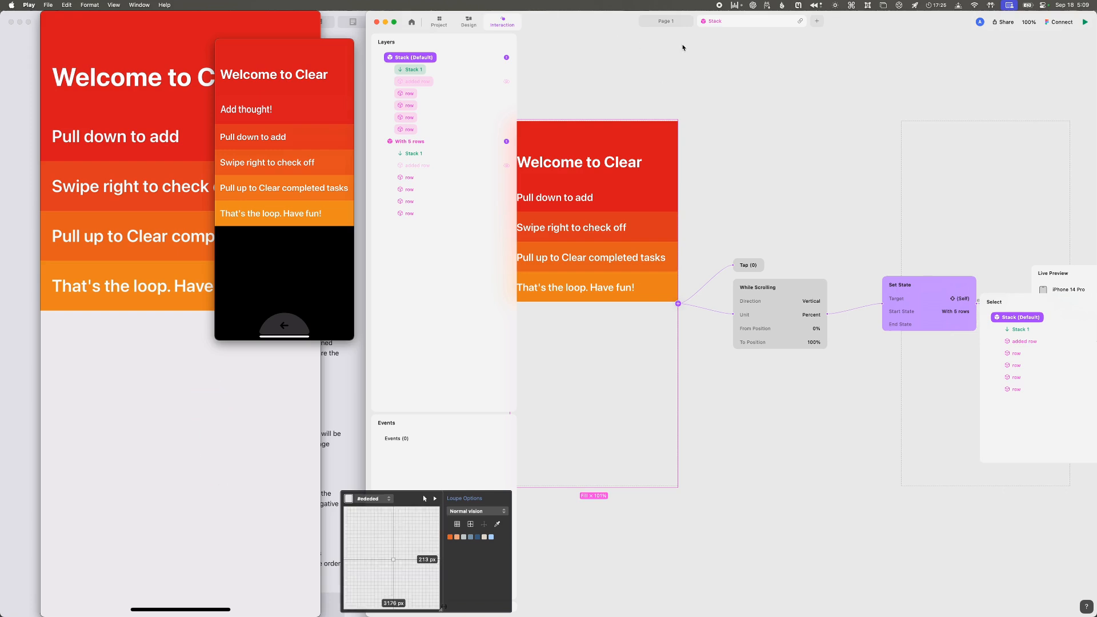
- On Page 1, set the stack's scrolling Set State action to start at Current Value and end at With 5 rows
{"action": "left_click", "coordinate": [668, 22]}
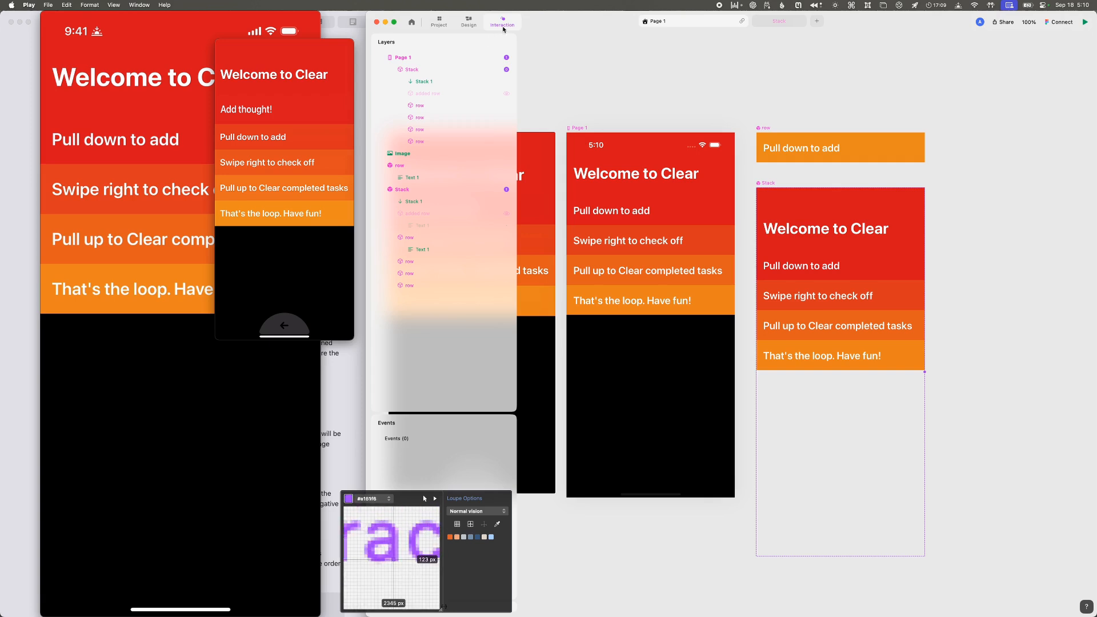
{"action": "left_click", "coordinate": [454, 191]}
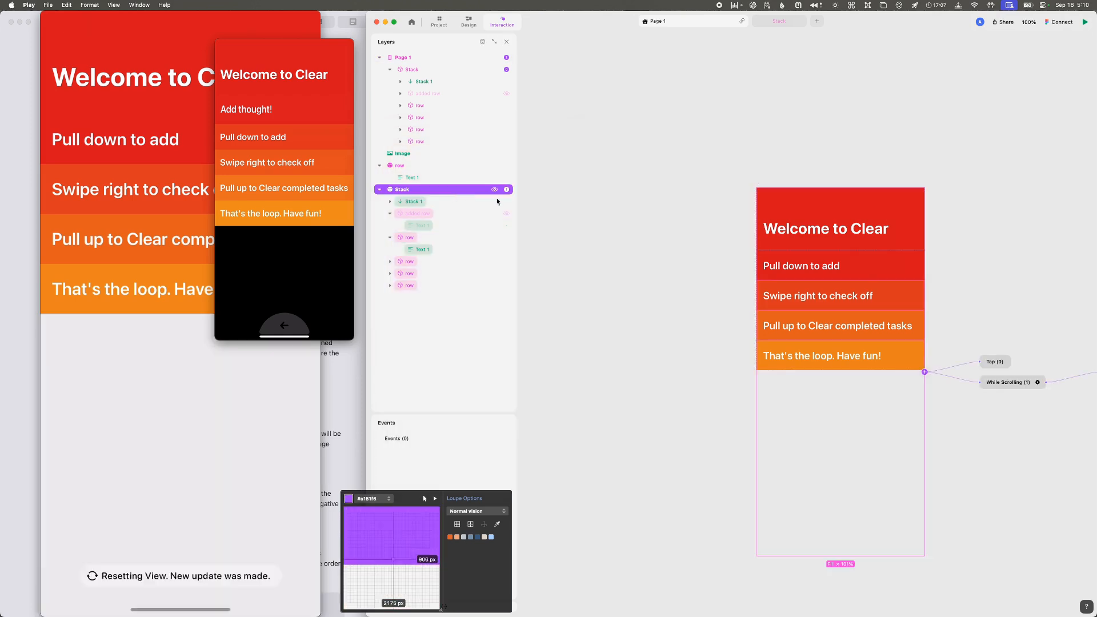
{"action": "scroll", "coordinate": [729, 257], "scroll_direction": "right", "scroll_amount": 3}
{"action": "scroll", "coordinate": [948, 355], "scroll_direction": "right", "scroll_amount": 4}
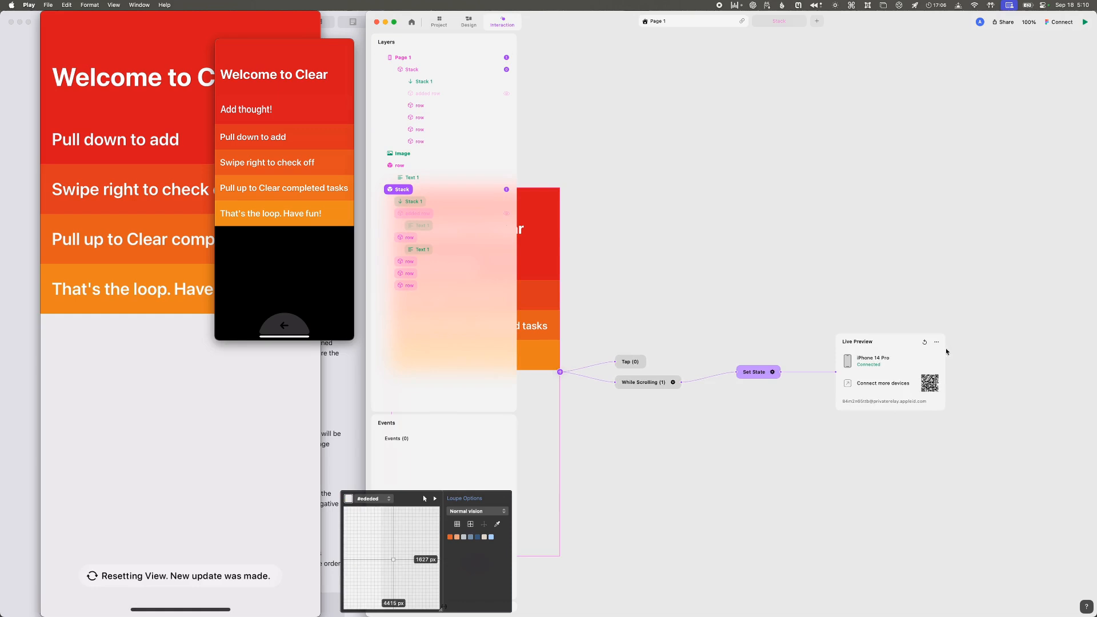
{"action": "left_click", "coordinate": [754, 372]}
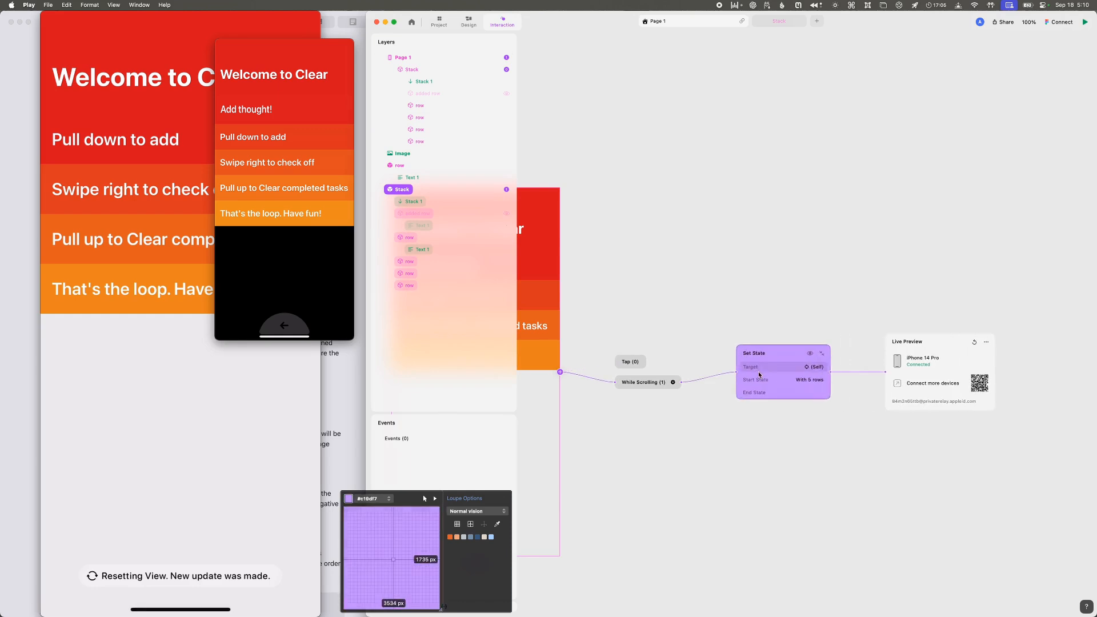
{"action": "left_click", "coordinate": [810, 382]}
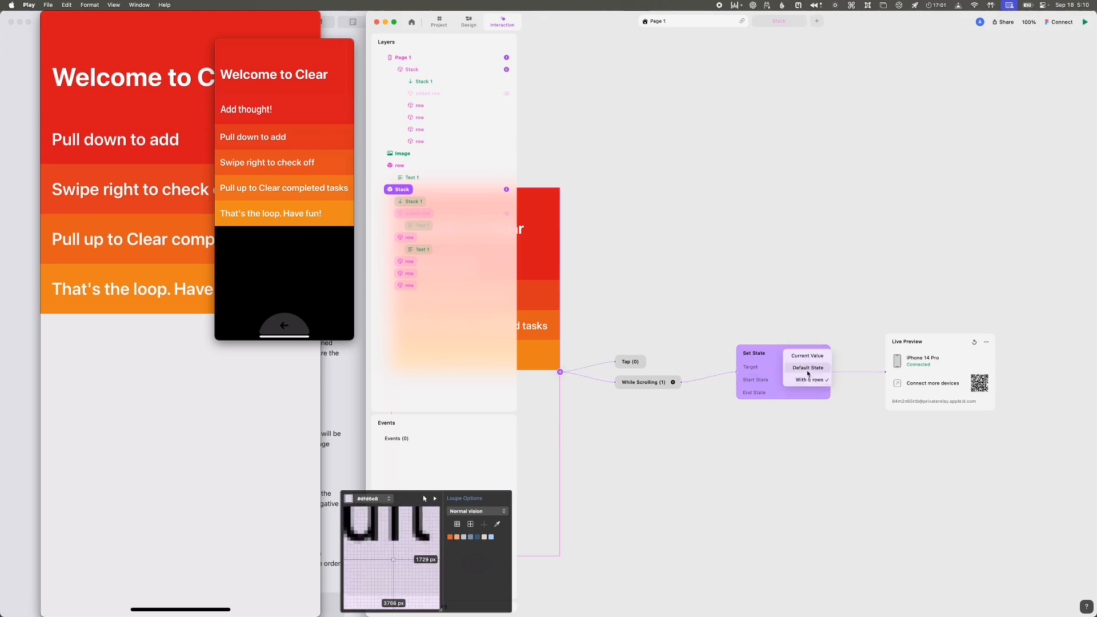
{"action": "left_click", "coordinate": [807, 356]}
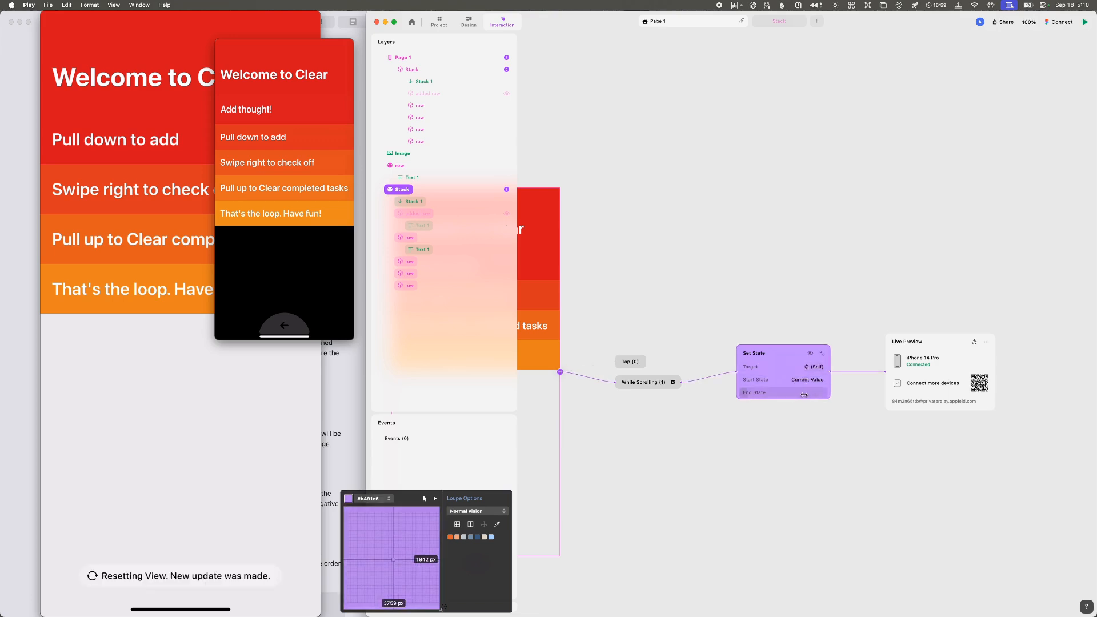
{"action": "left_click", "coordinate": [804, 394]}
{"action": "left_click", "coordinate": [792, 399]}
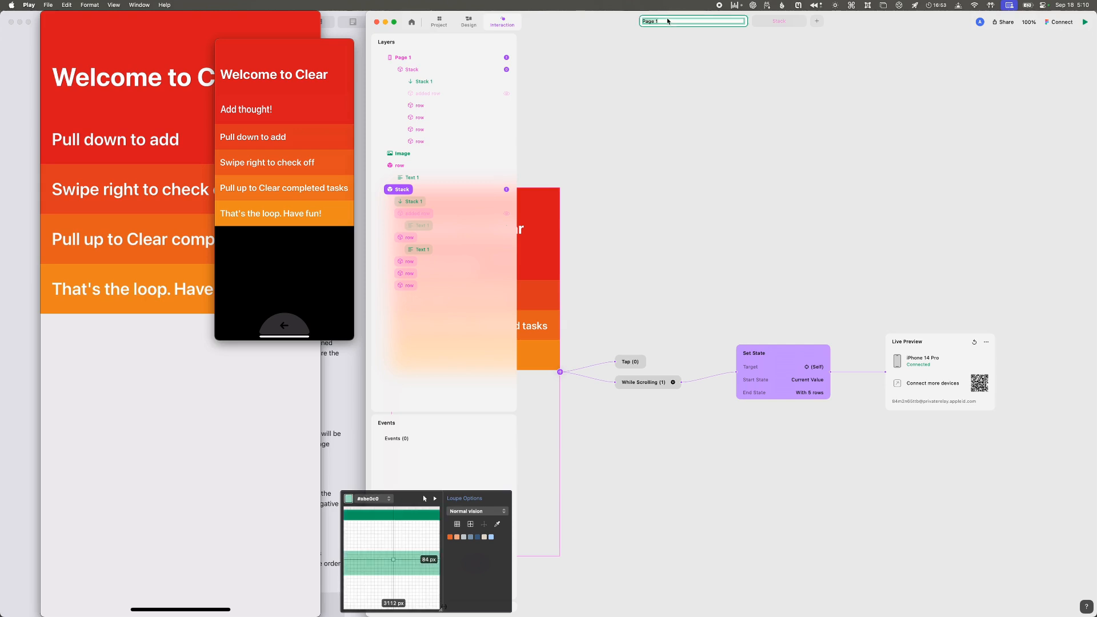
- Delete the Scroll Started trigger from Page 1's interactions
{"action": "left_click", "coordinate": [655, 23]}
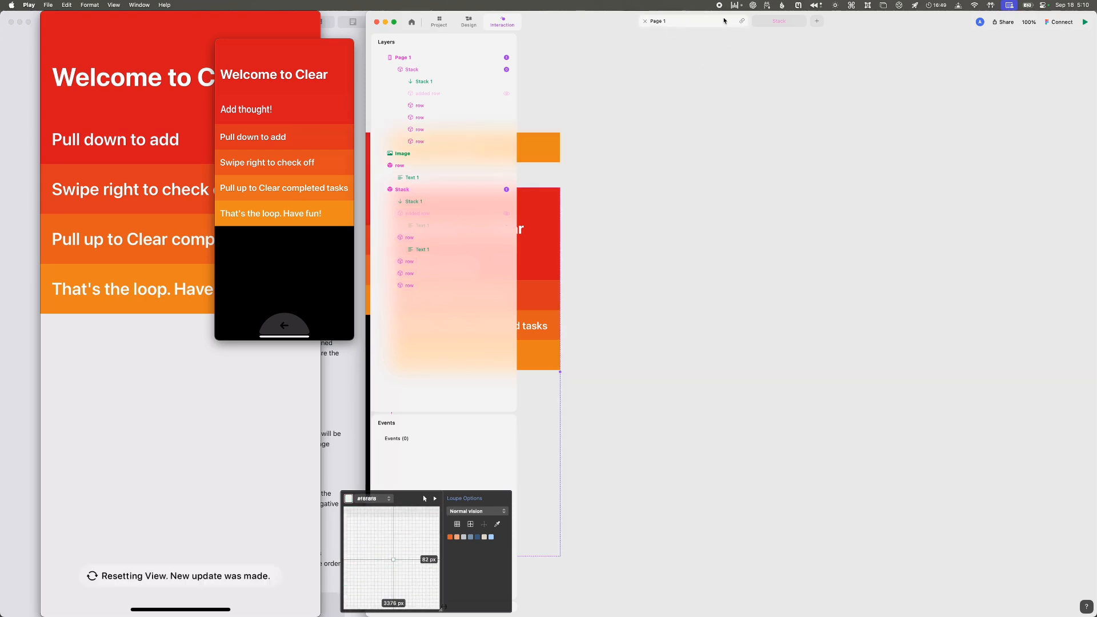
{"action": "scroll", "coordinate": [664, 129], "scroll_direction": "left", "scroll_amount": 6}
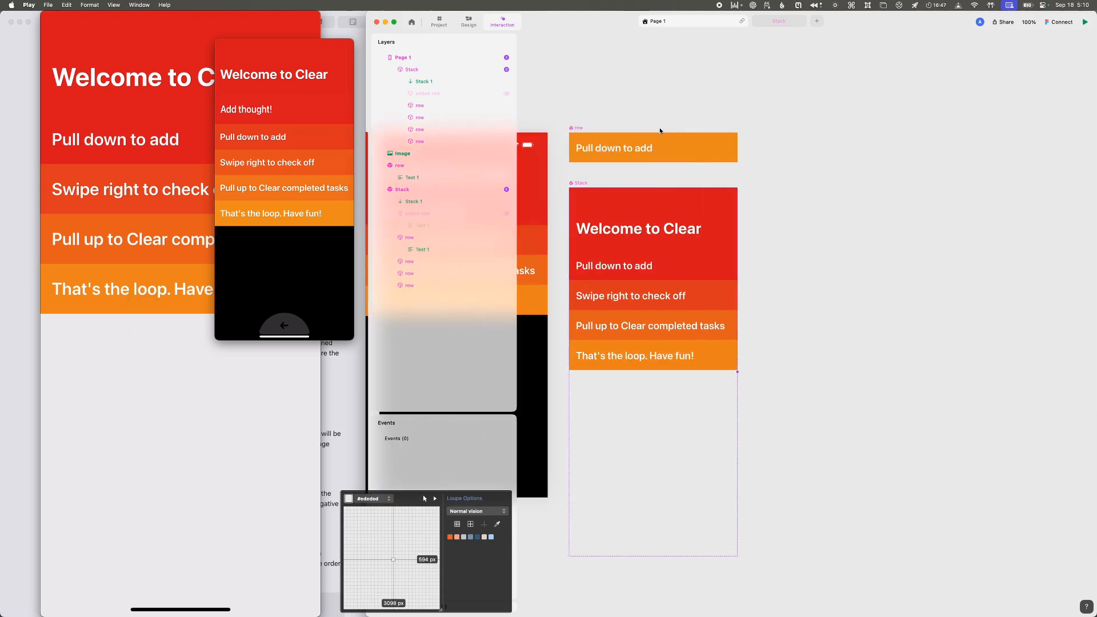
{"action": "left_click", "coordinate": [540, 127]}
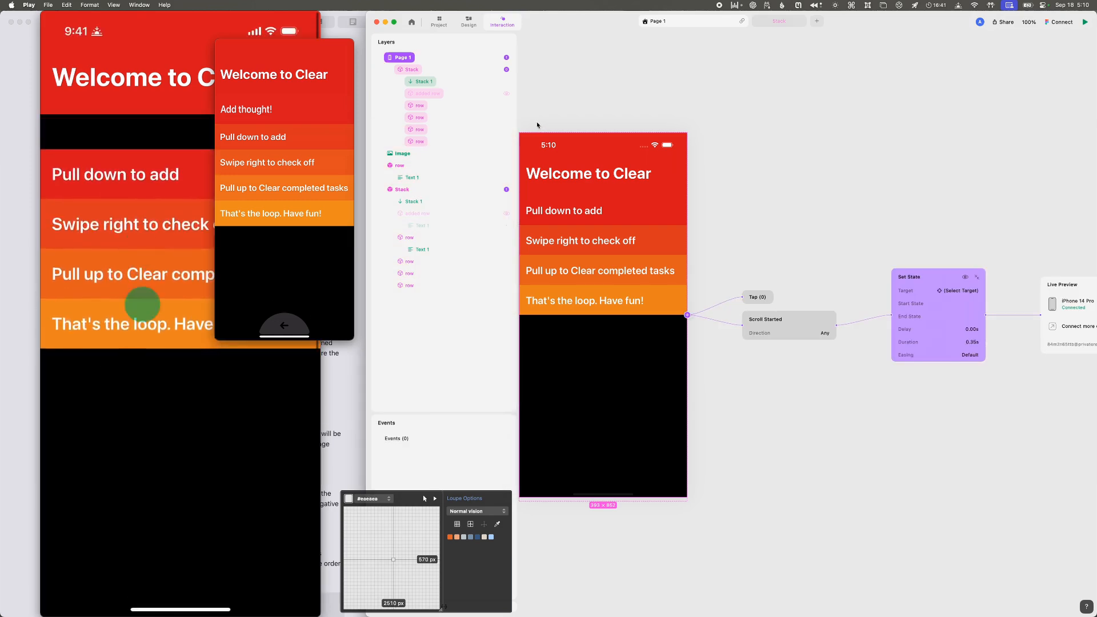
{"action": "scroll", "coordinate": [610, 123], "scroll_direction": "left", "scroll_amount": 3}
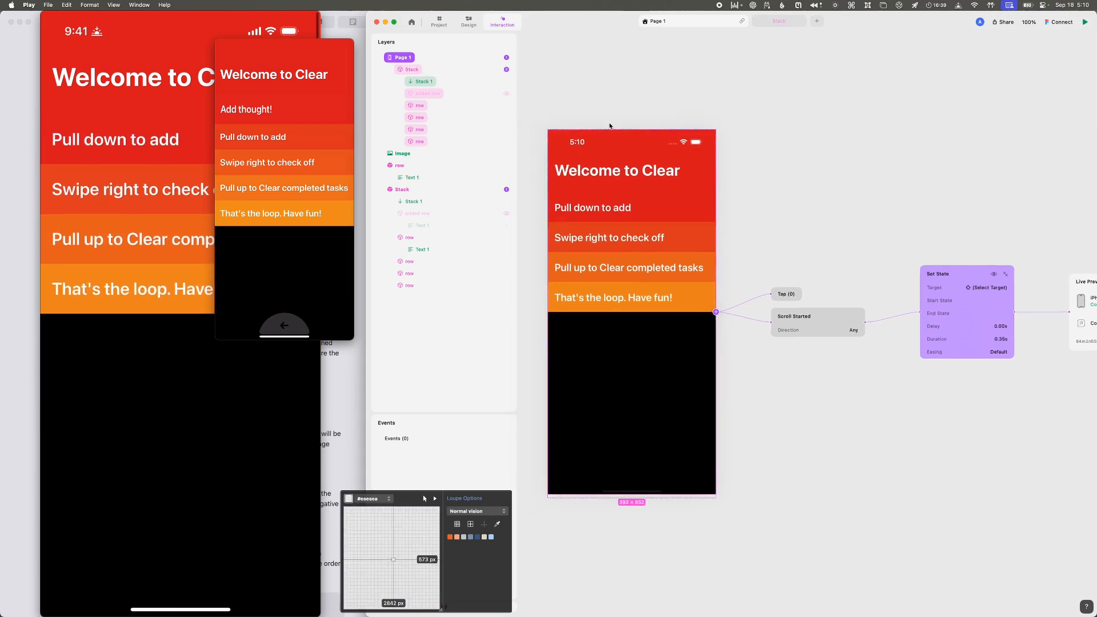
{"action": "scroll", "coordinate": [610, 125], "scroll_direction": "down", "scroll_amount": 2}
{"action": "left_click", "coordinate": [781, 291]}
{"action": "right_click", "coordinate": [780, 302]}
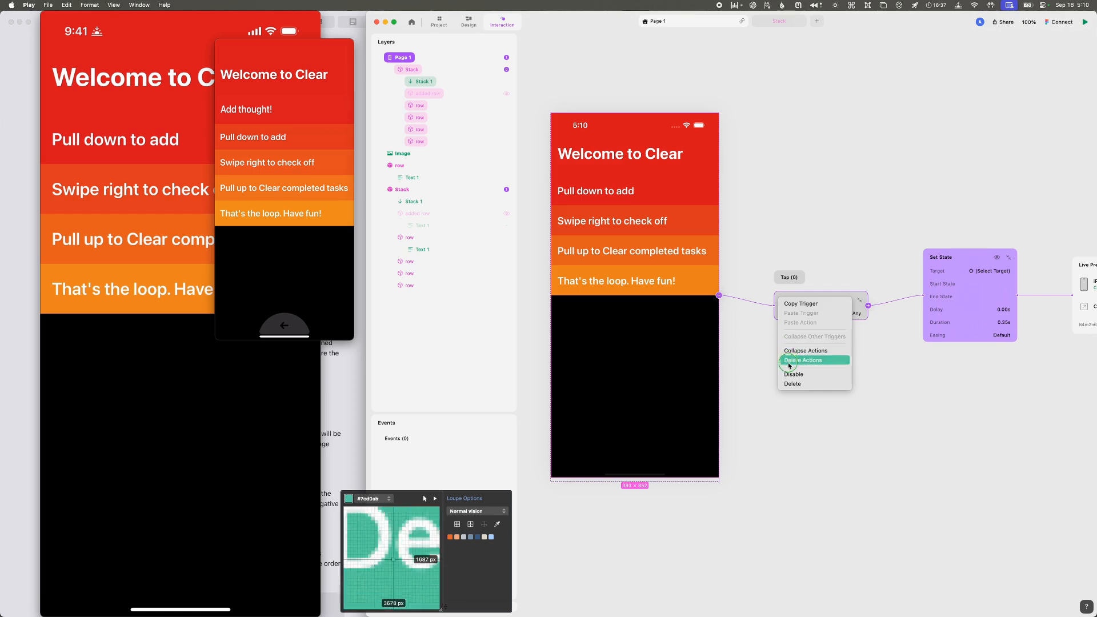
{"action": "left_click", "coordinate": [788, 382]}
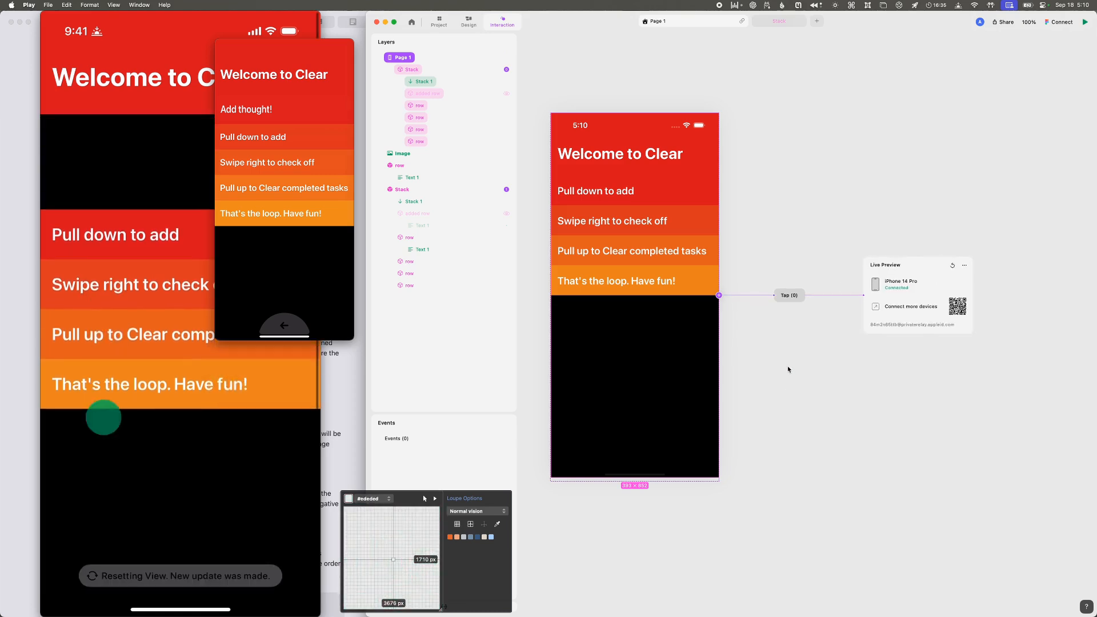
- Review the stack's While Scrolling trigger settings on Page 1 and the component's states in its own view
{"action": "left_click", "coordinate": [436, 189]}
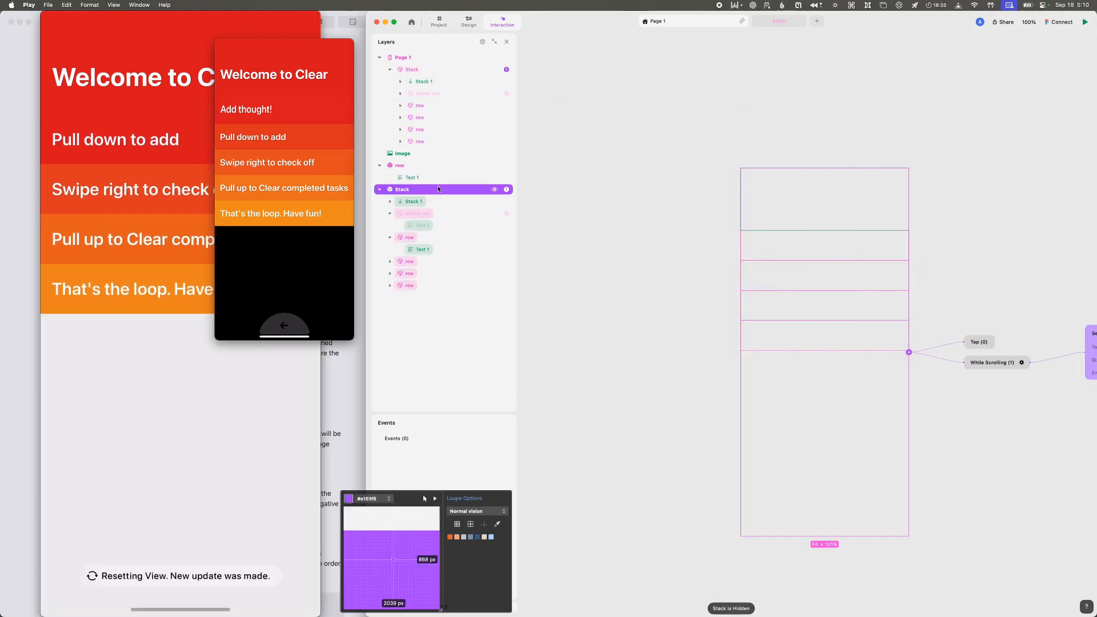
{"action": "scroll", "coordinate": [757, 204], "scroll_direction": "right", "scroll_amount": 3}
{"action": "scroll", "coordinate": [752, 201], "scroll_direction": "right", "scroll_amount": 3}
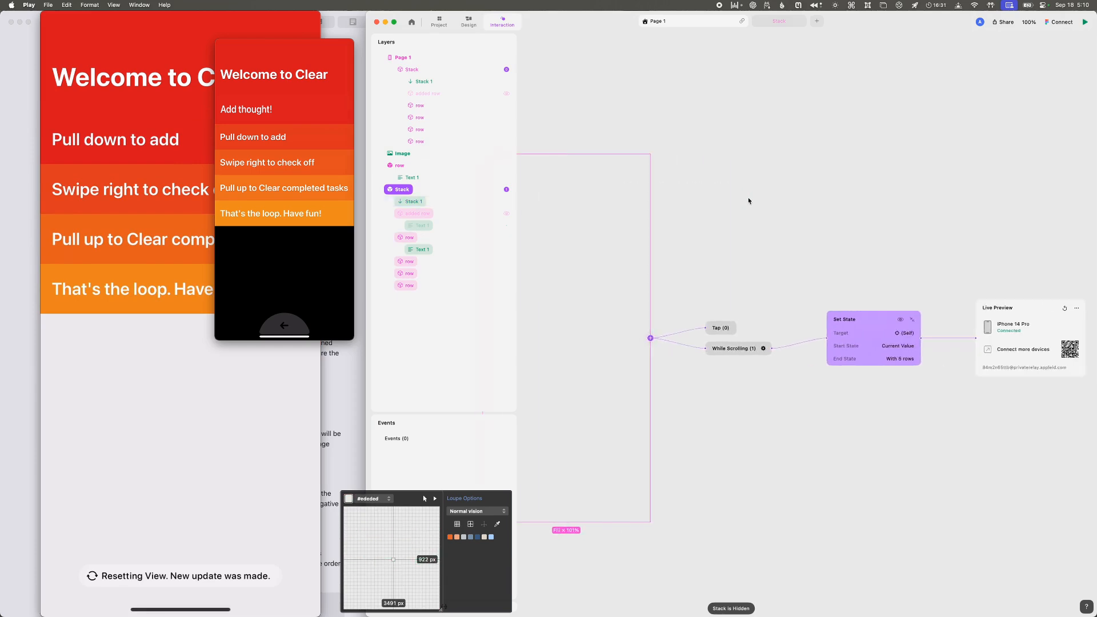
{"action": "scroll", "coordinate": [751, 201], "scroll_direction": "left", "scroll_amount": 5}
{"action": "scroll", "coordinate": [751, 201], "scroll_direction": "right", "scroll_amount": 2}
{"action": "scroll", "coordinate": [747, 75], "scroll_direction": "down", "scroll_amount": 2}
{"action": "scroll", "coordinate": [748, 75], "scroll_direction": "right", "scroll_amount": 1}
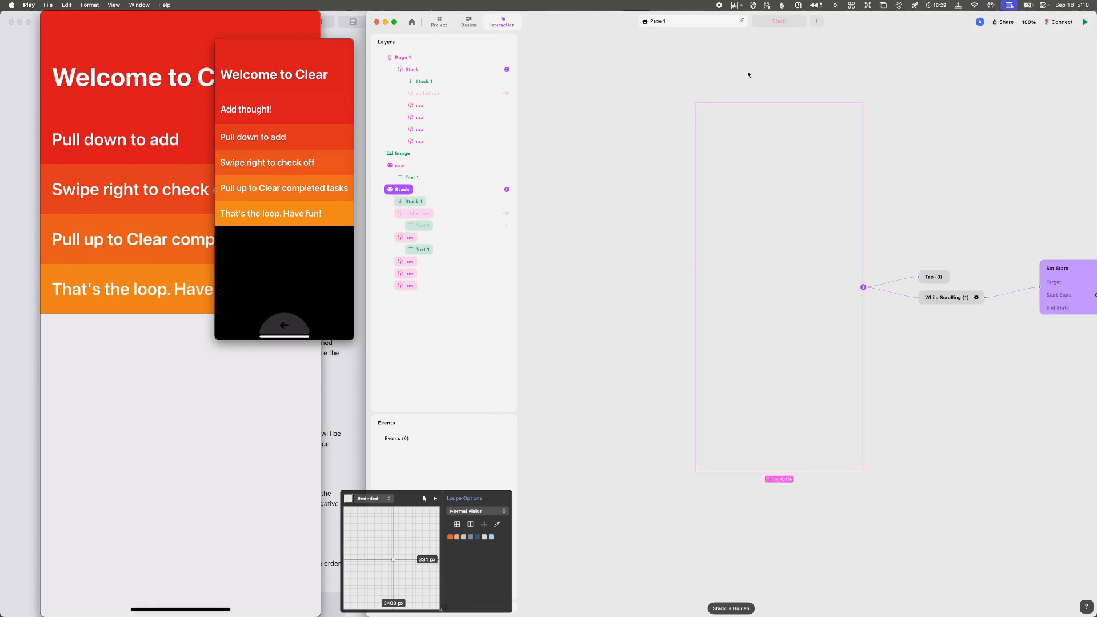
{"action": "left_click", "coordinate": [780, 22]}
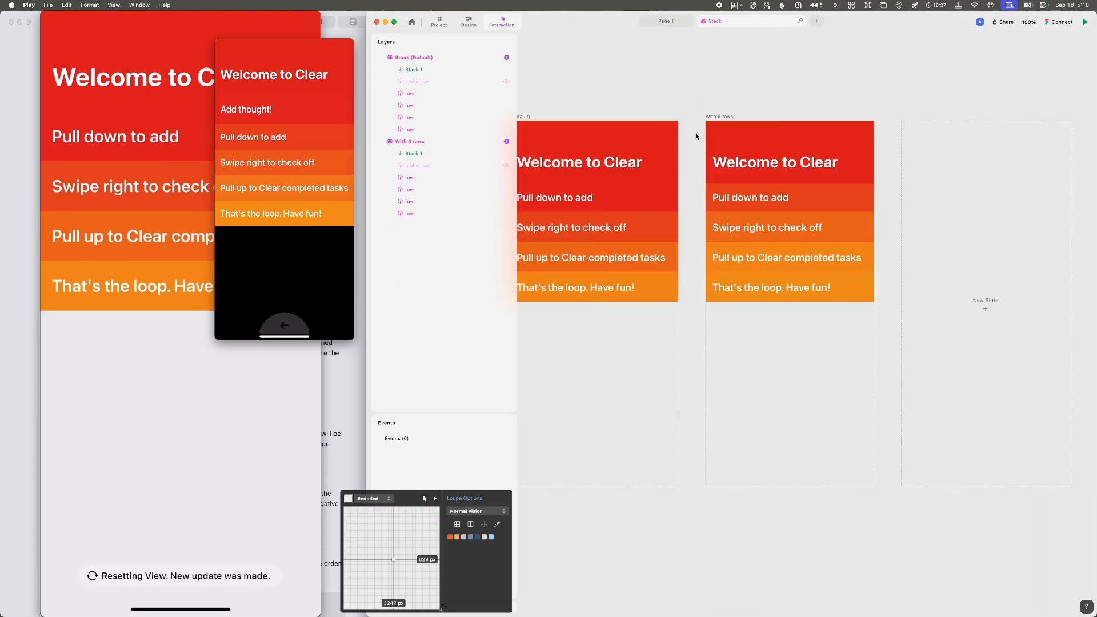
{"action": "left_click", "coordinate": [669, 24]}
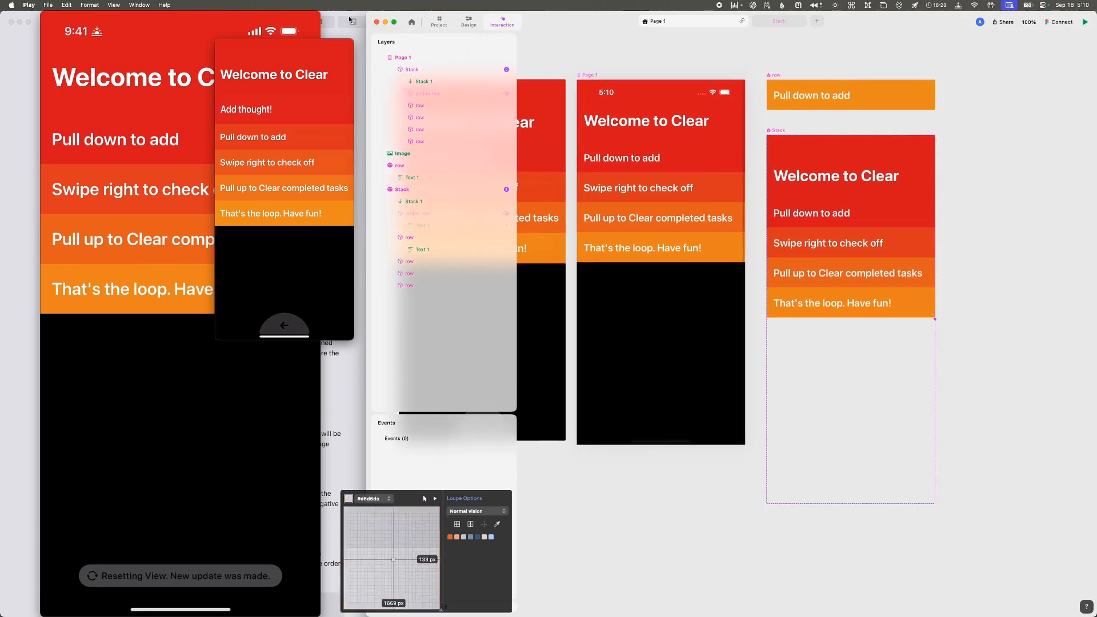
{"action": "left_click", "coordinate": [403, 189]}
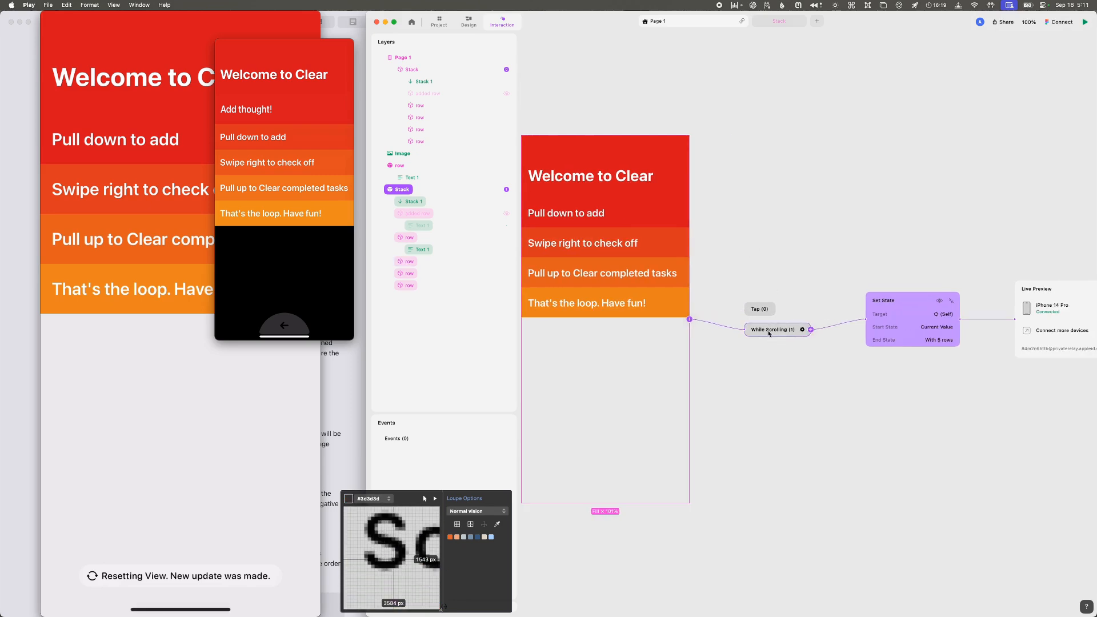
{"action": "left_click", "coordinate": [769, 330]}
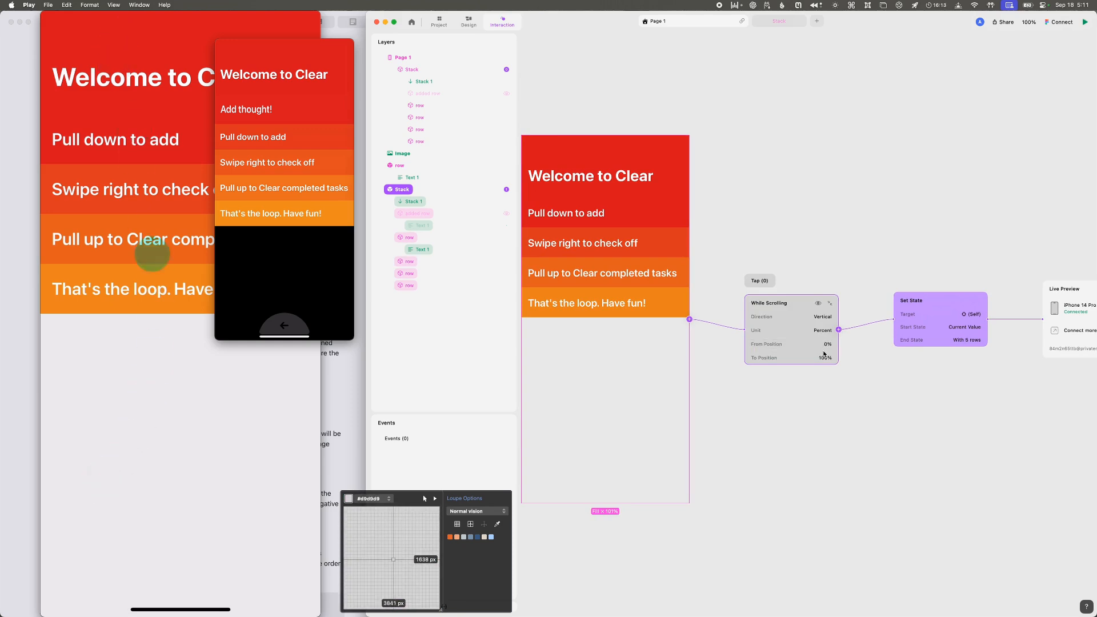
- Add a Scroll Started trigger to the stack component
{"action": "left_click", "coordinate": [689, 320]}
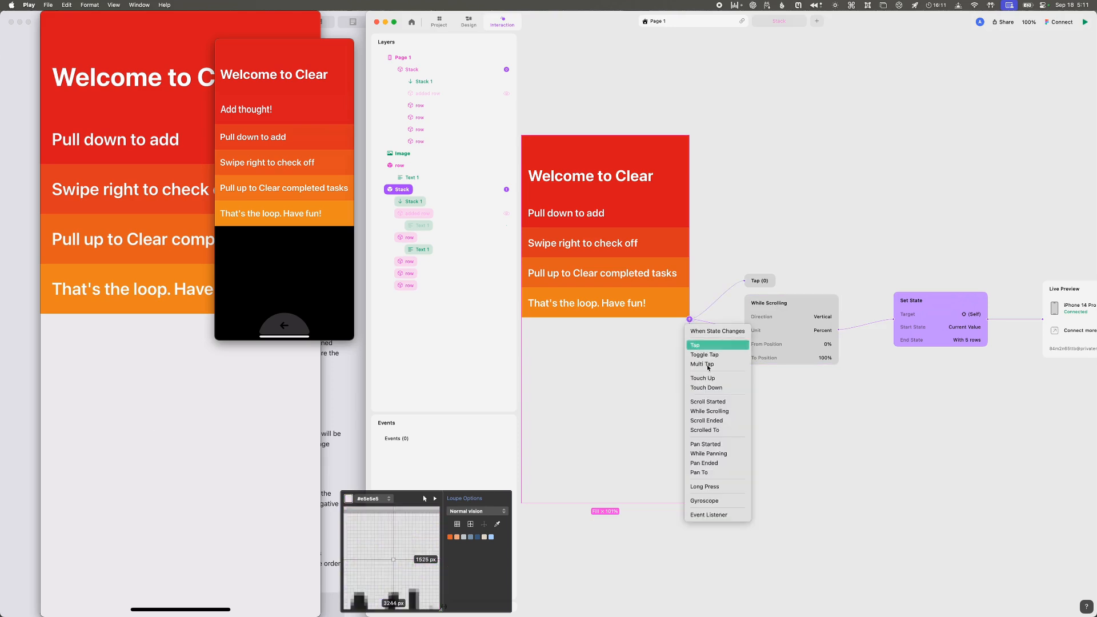
{"action": "left_click", "coordinate": [785, 326]}
{"action": "left_click", "coordinate": [771, 300]}
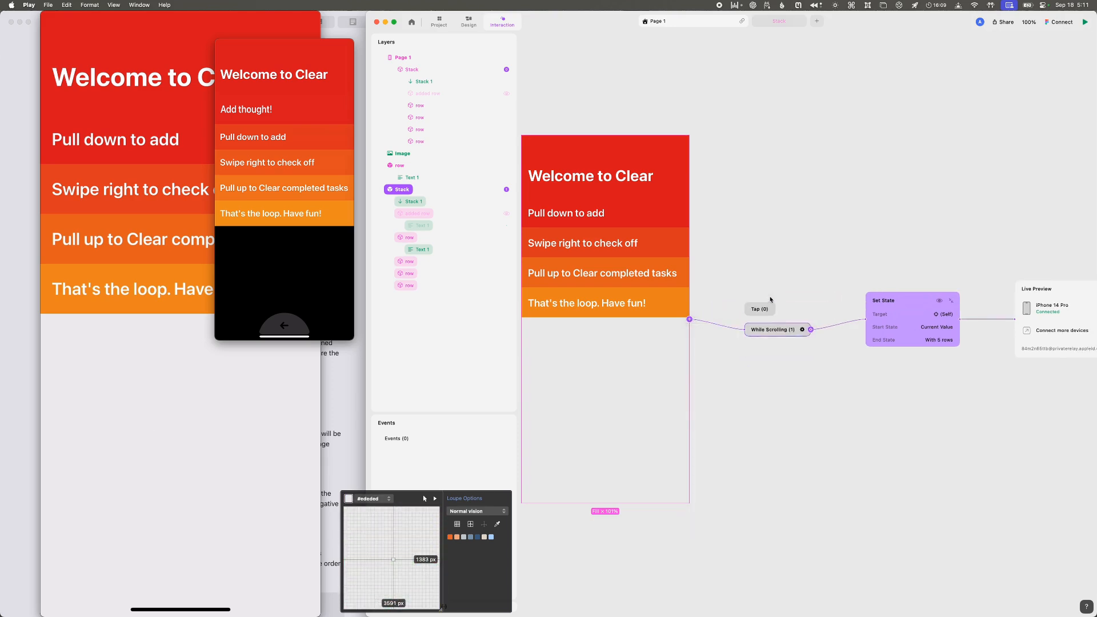
{"action": "left_click_drag", "start_coordinate": [711, 266], "coordinate": [789, 362]}
{"action": "left_click", "coordinate": [685, 316]}
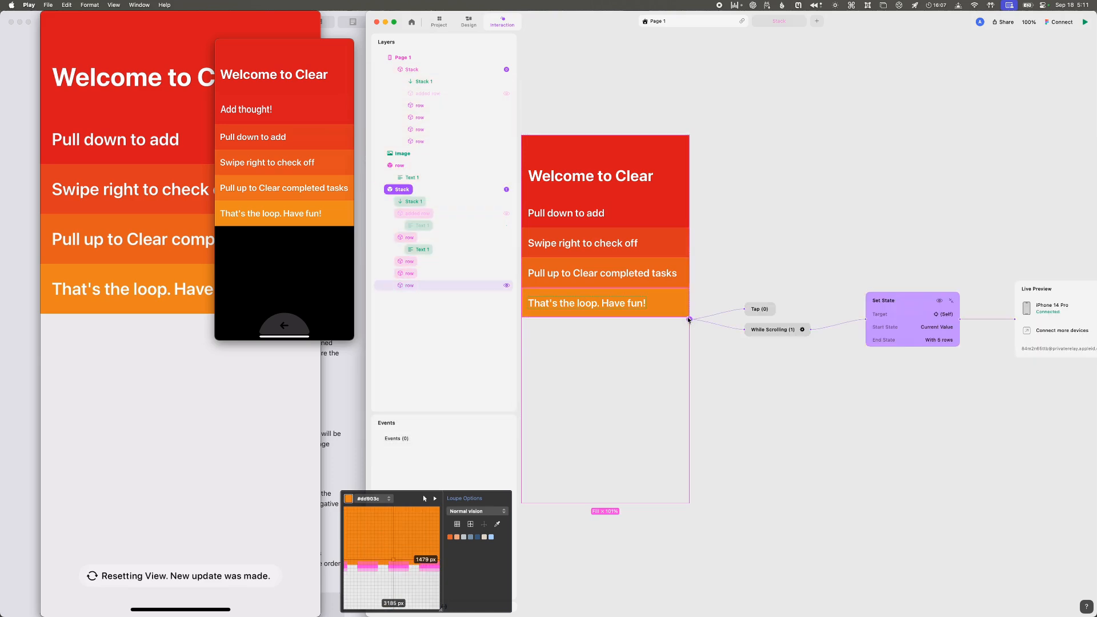
{"action": "left_click", "coordinate": [690, 320]}
{"action": "left_click", "coordinate": [710, 402]}
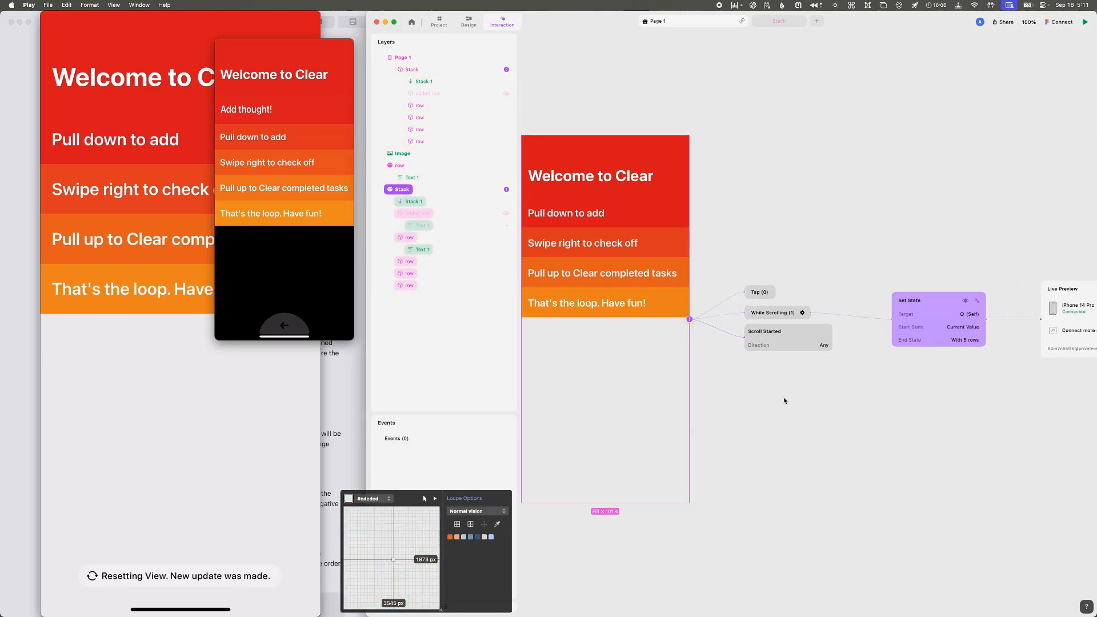
- Give the Scroll Started trigger a Set State action on the stack itself with With 5 rows as end state
{"action": "left_click", "coordinate": [839, 341]}
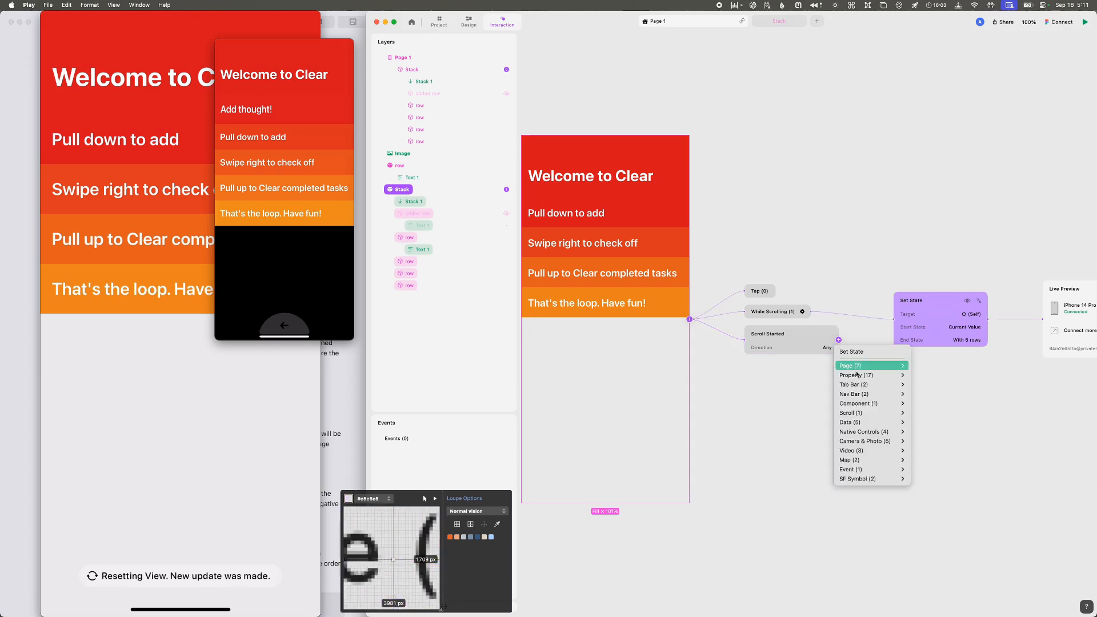
{"action": "left_click", "coordinate": [879, 352]}
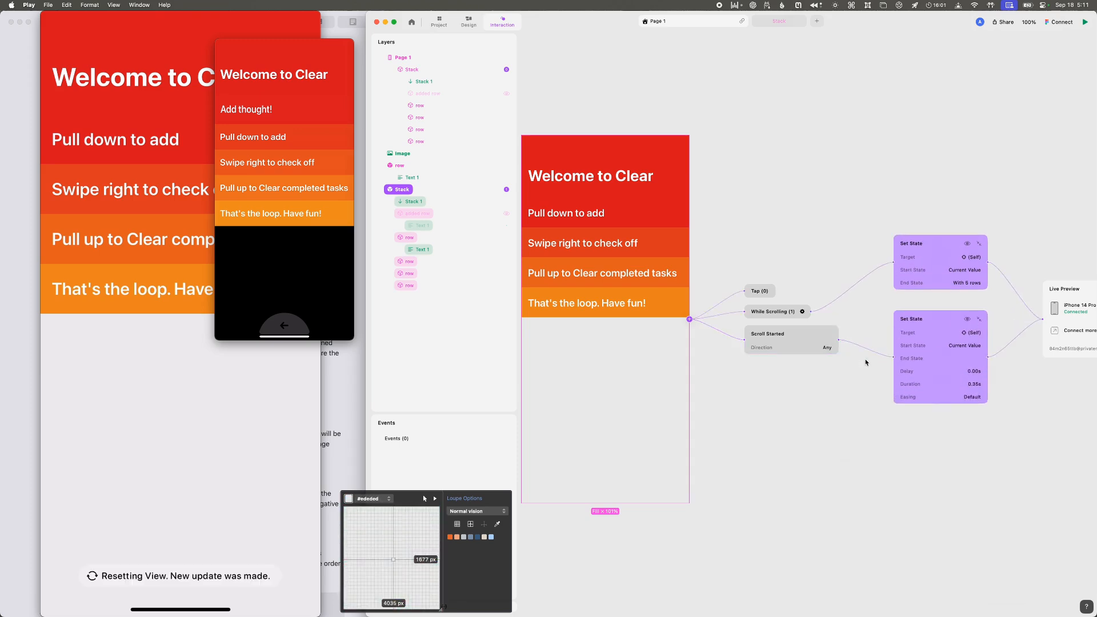
{"action": "left_click", "coordinate": [924, 359]}
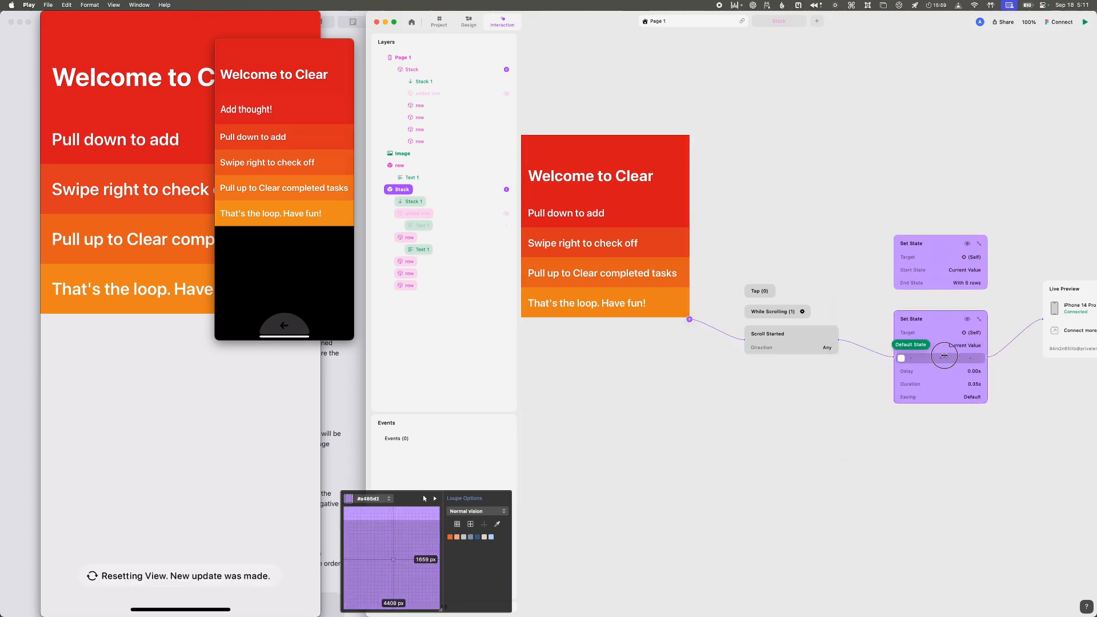
{"action": "left_click", "coordinate": [952, 366]}
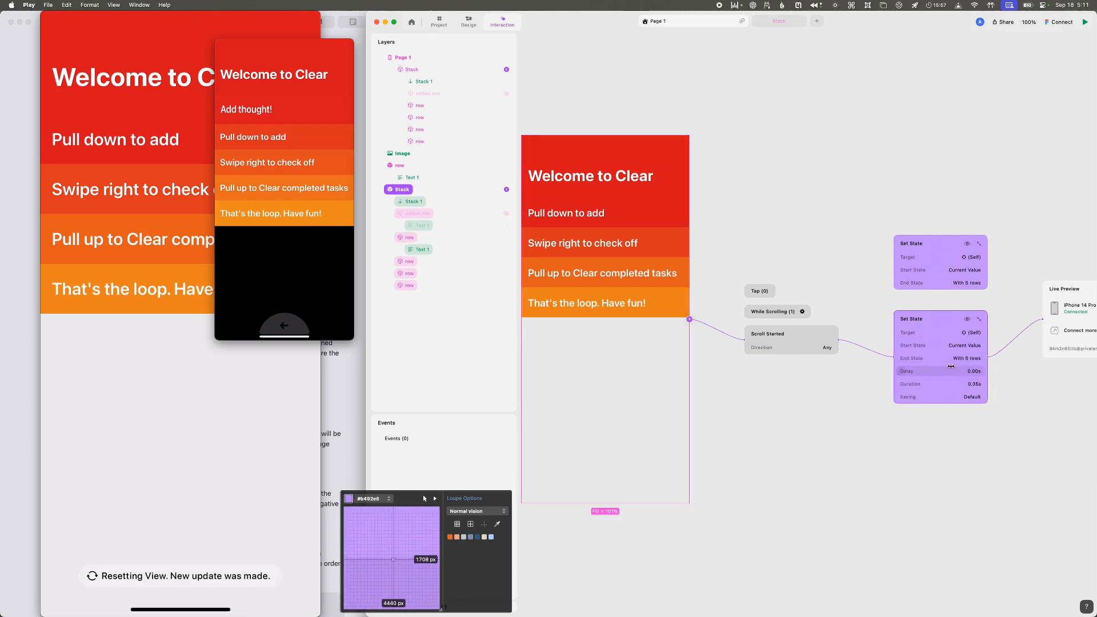
- Make the hidden added row visible in the stack component's With 5 rows state
{"action": "left_click", "coordinate": [447, 59]}
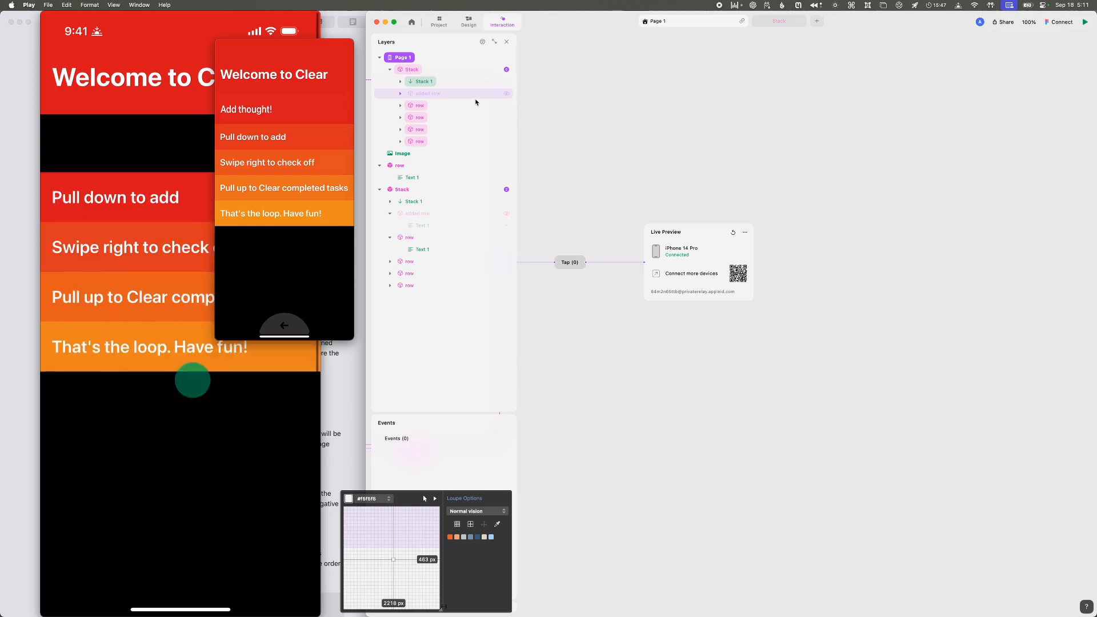
{"action": "left_click", "coordinate": [766, 25]}
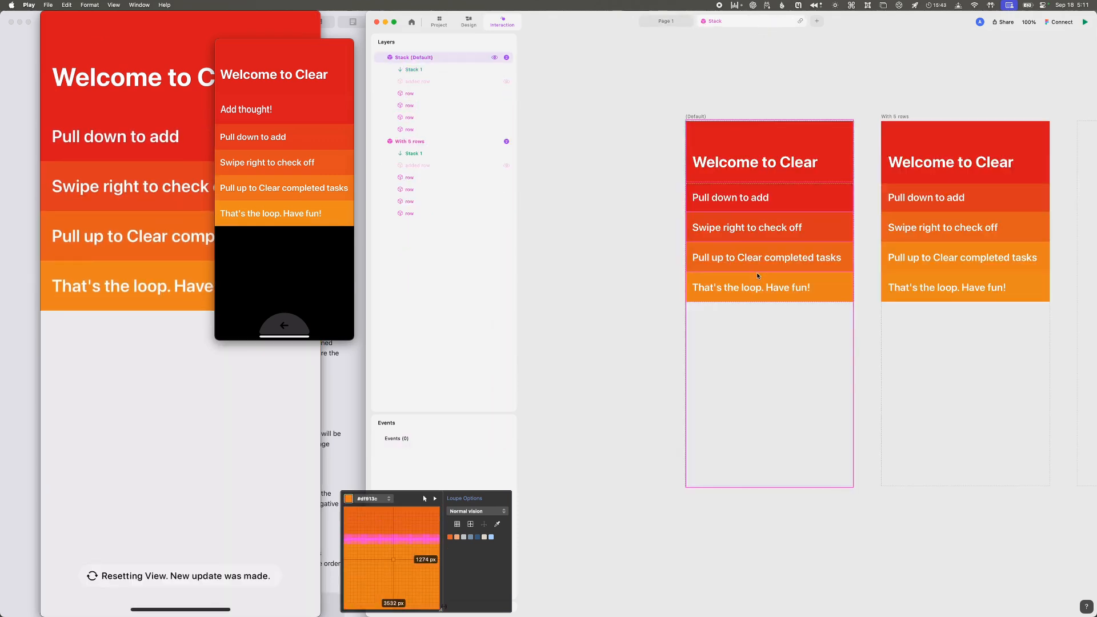
{"action": "scroll", "coordinate": [757, 272], "scroll_direction": "right", "scroll_amount": 2}
{"action": "left_click", "coordinate": [893, 211]}
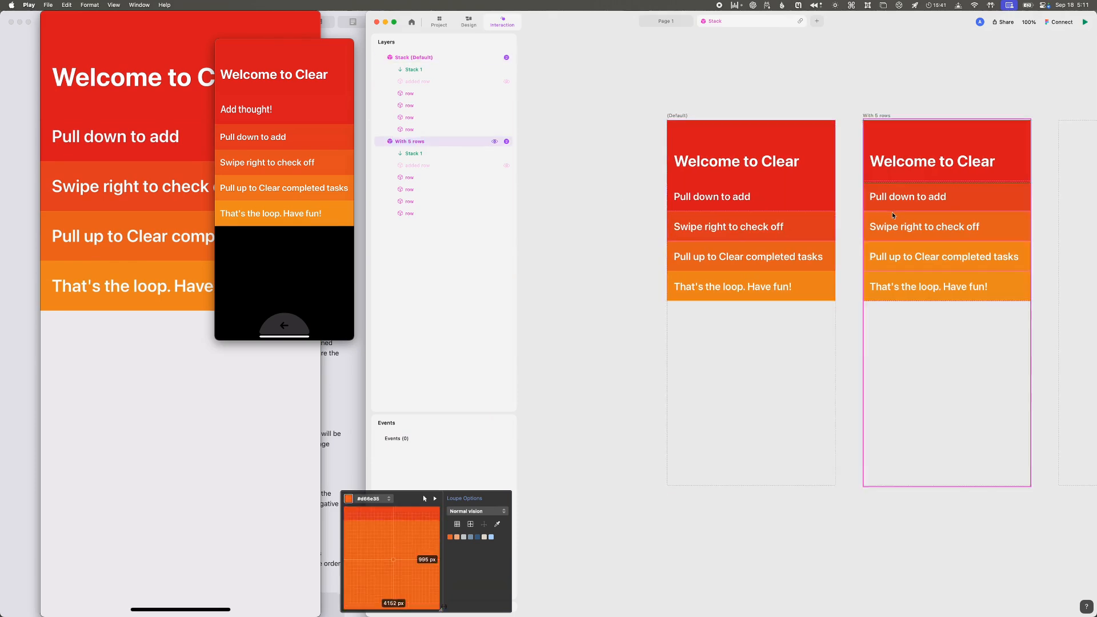
{"action": "left_click", "coordinate": [882, 118]}
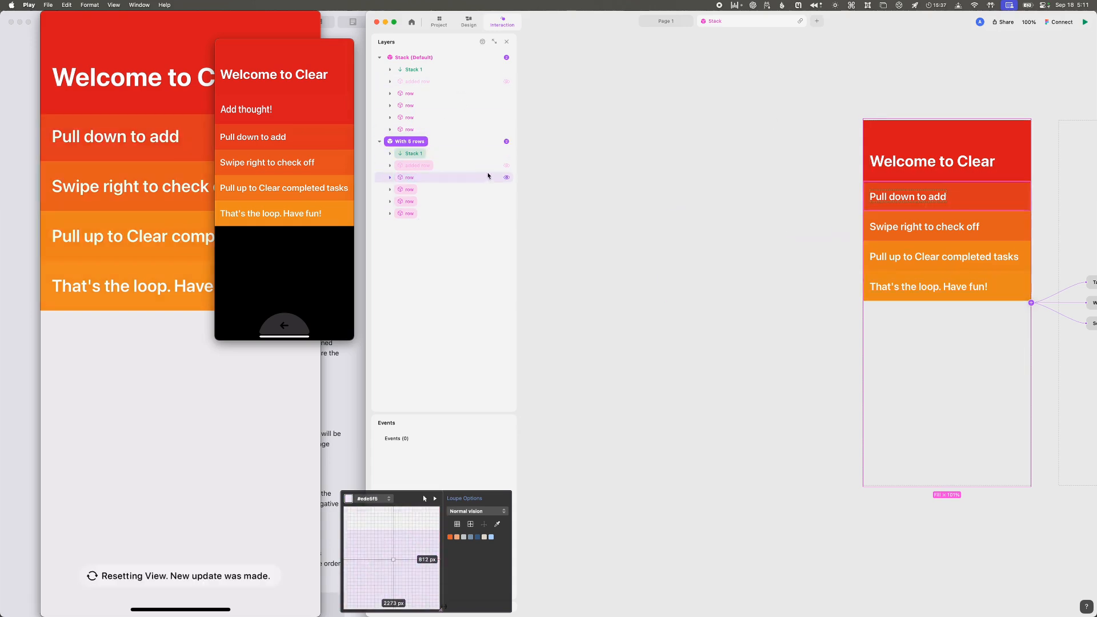
{"action": "left_click", "coordinate": [468, 24]}
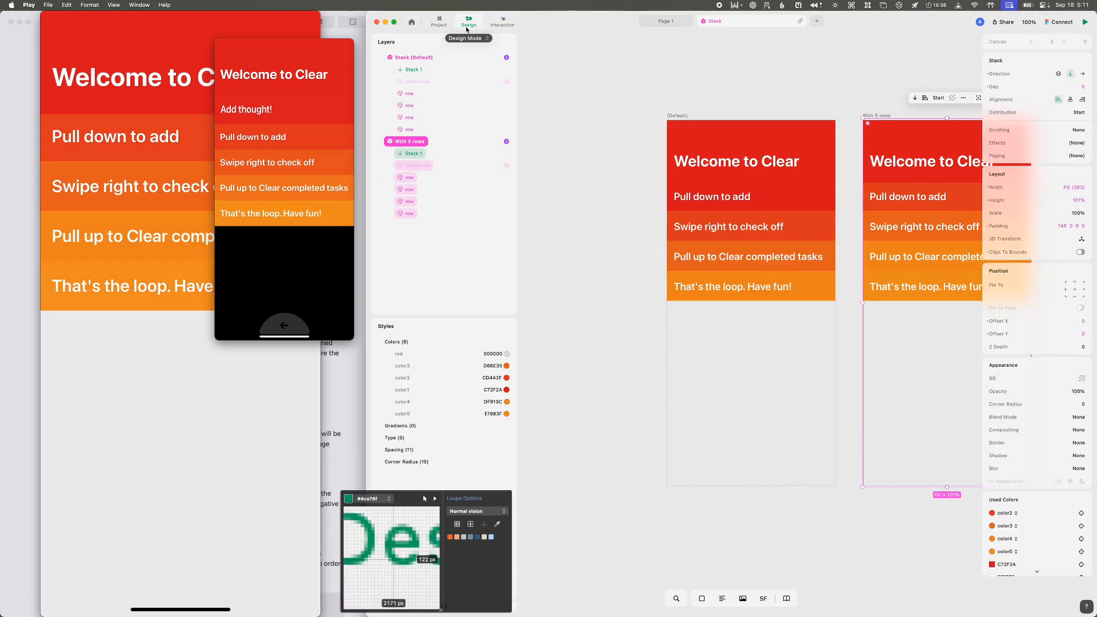
{"action": "left_click", "coordinate": [506, 166]}
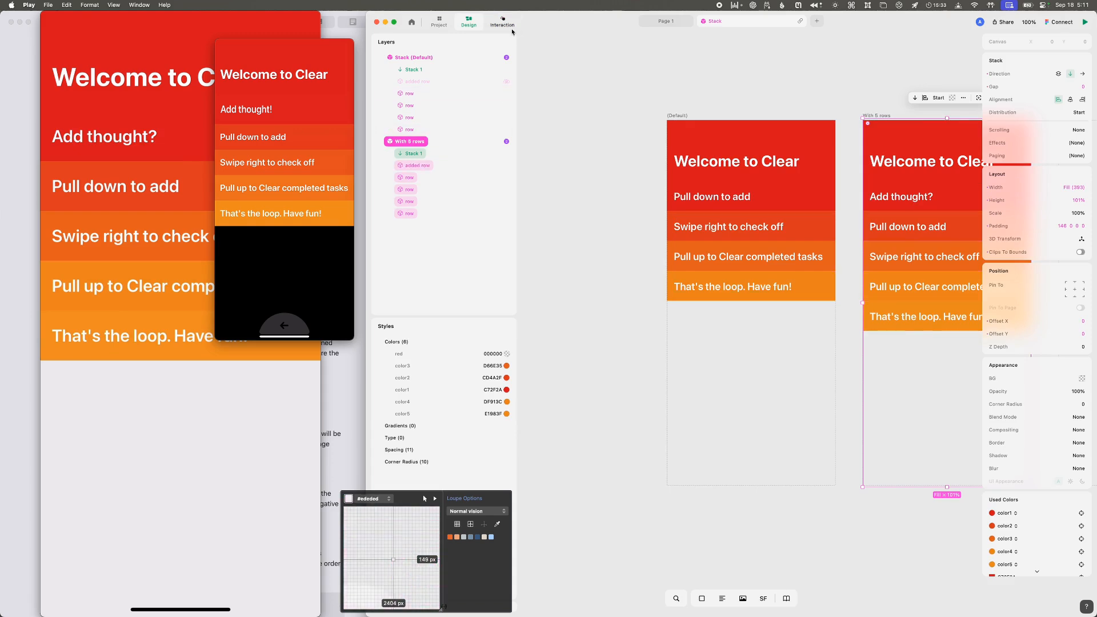
- Review the scroll triggers and Set State actions on the stack component's default state, and the stack instance's triggers and layout on Page 1
{"action": "left_click", "coordinate": [679, 24]}
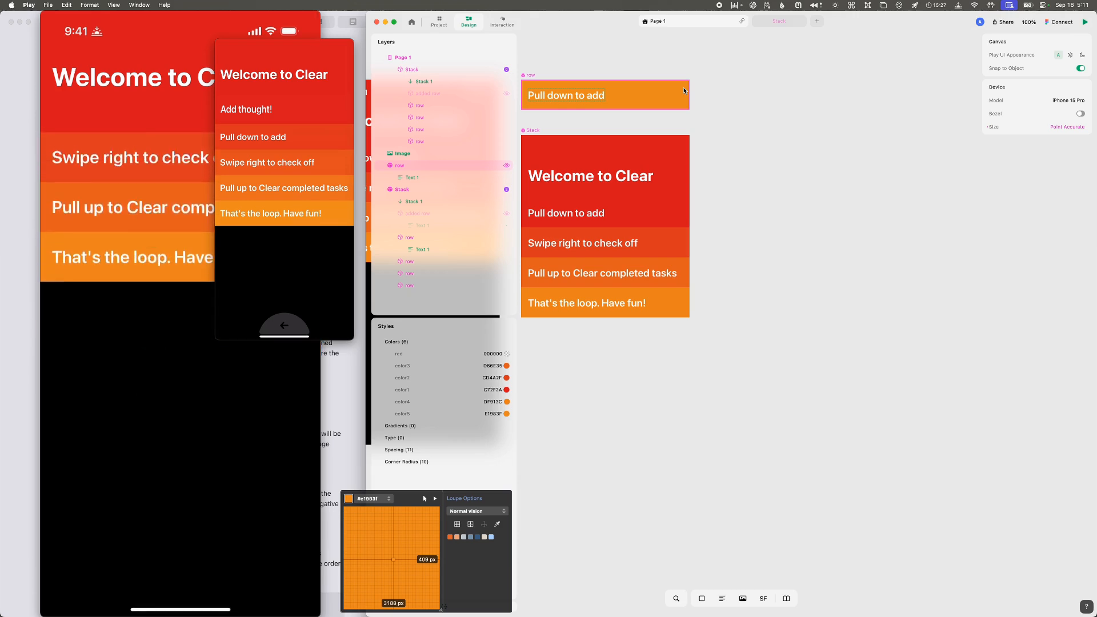
{"action": "left_click", "coordinate": [779, 21]}
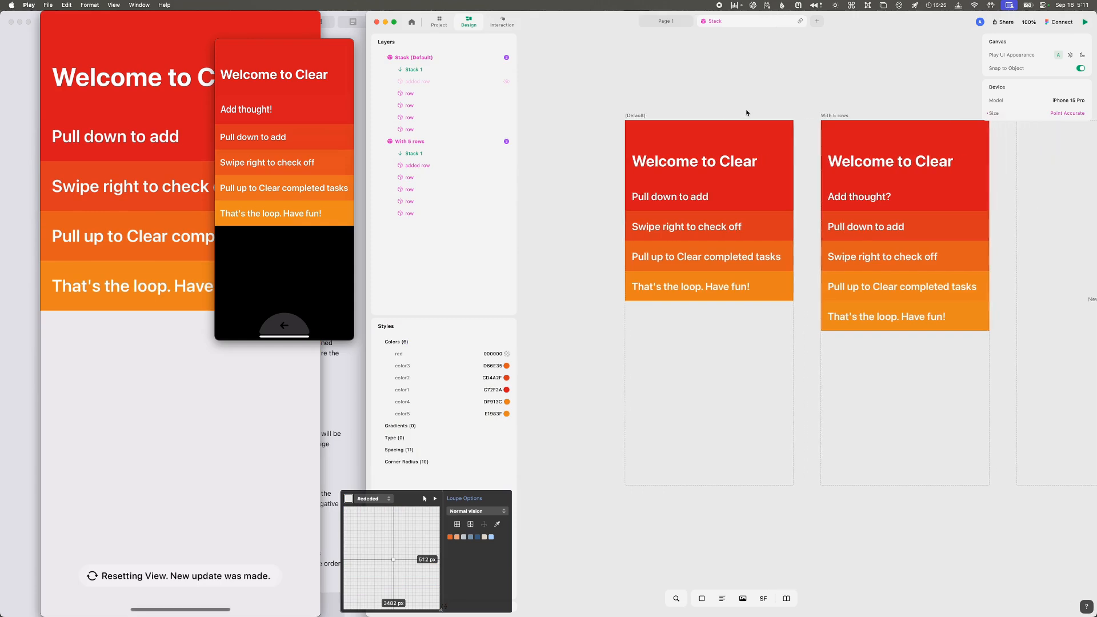
{"action": "scroll", "coordinate": [746, 113], "scroll_direction": "right", "scroll_amount": 3}
{"action": "scroll", "coordinate": [747, 113], "scroll_direction": "left", "scroll_amount": 2}
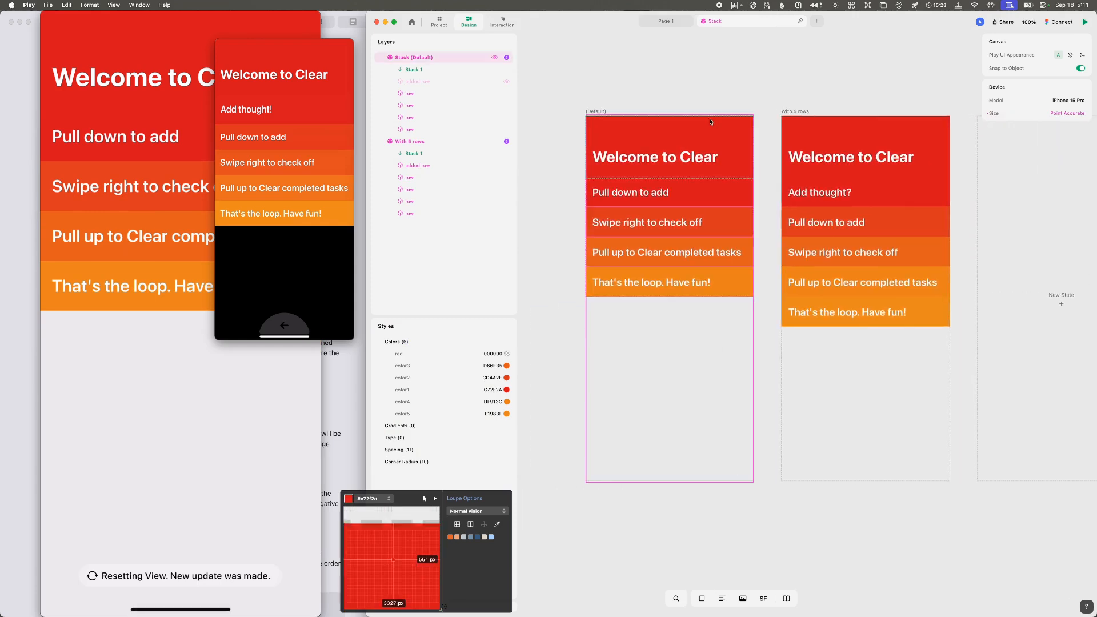
{"action": "left_click", "coordinate": [703, 124]}
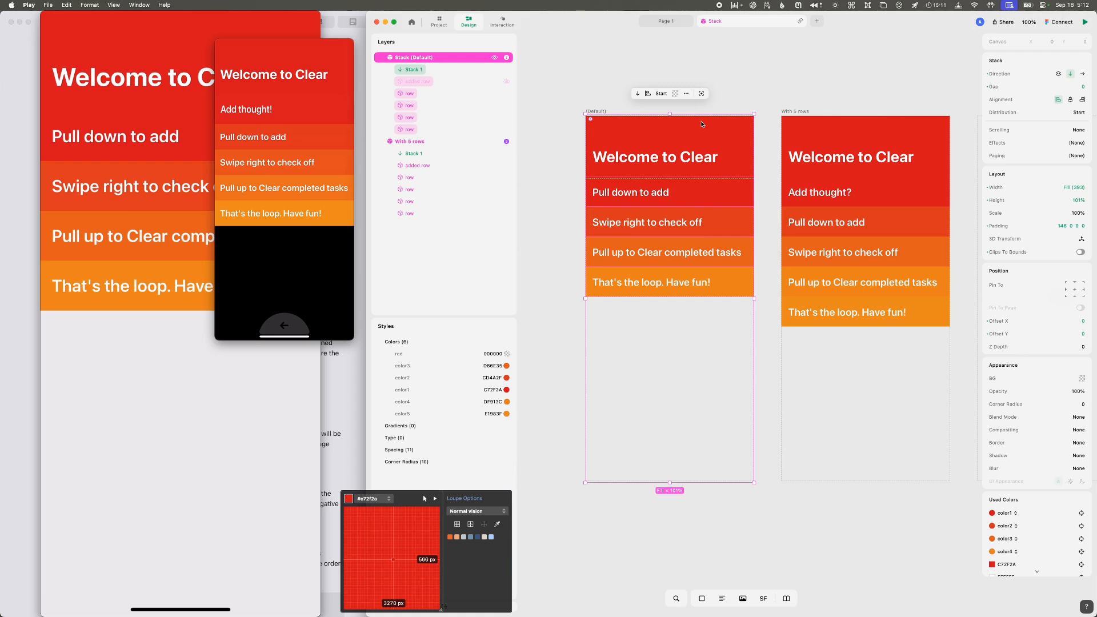
{"action": "left_click", "coordinate": [502, 21]}
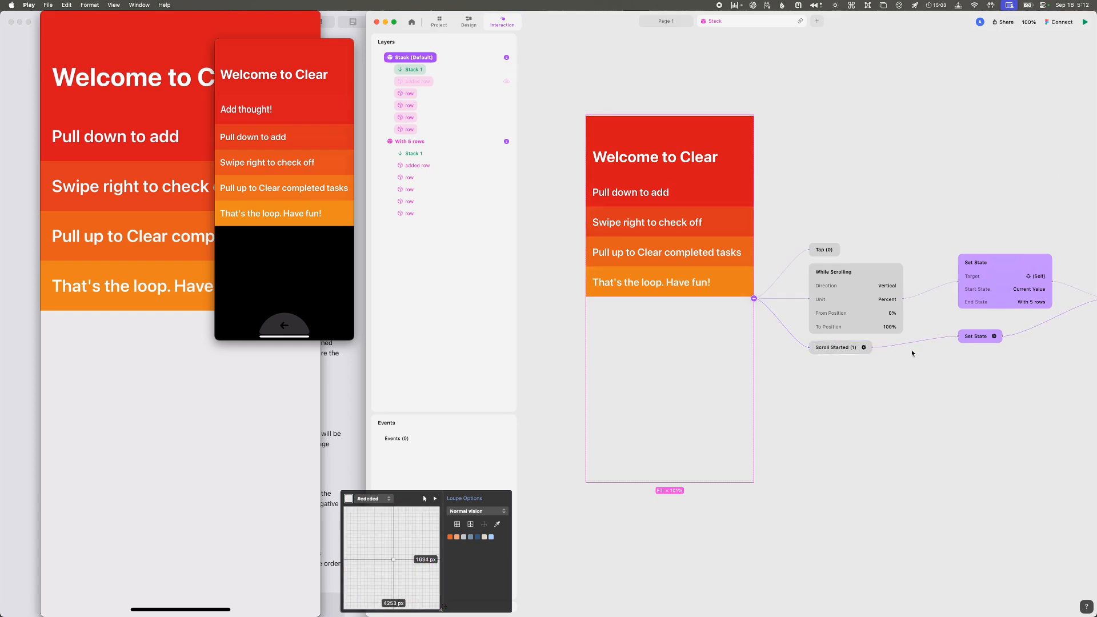
{"action": "scroll", "coordinate": [911, 349], "scroll_direction": "right", "scroll_amount": 3}
{"action": "left_click", "coordinate": [898, 340]}
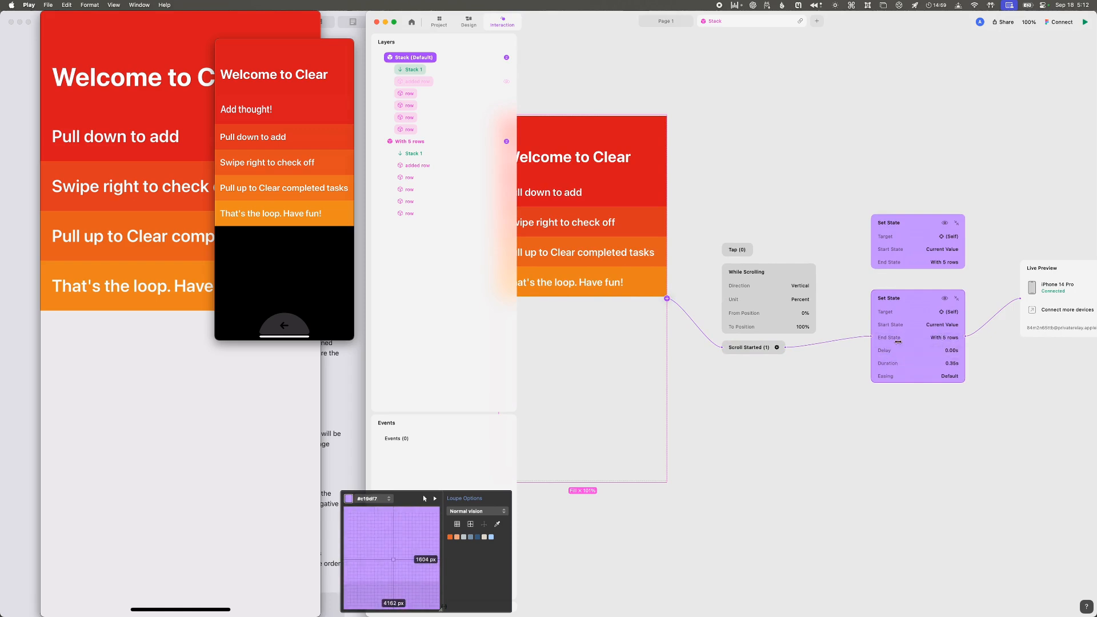
{"action": "left_click", "coordinate": [768, 347]}
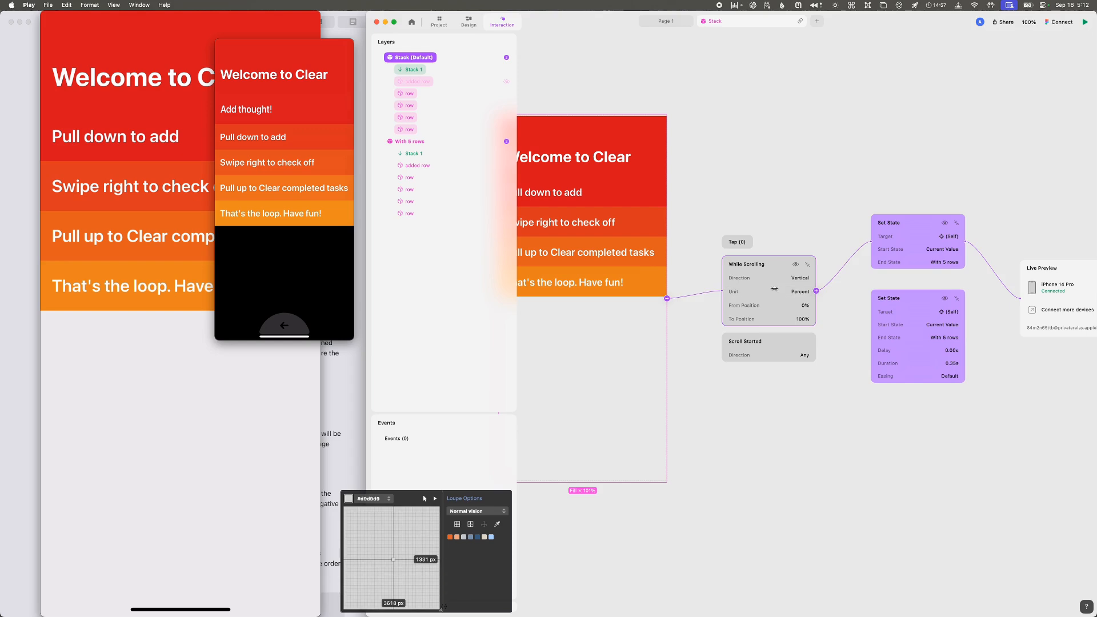
{"action": "scroll", "coordinate": [772, 386], "scroll_direction": "left", "scroll_amount": 2}
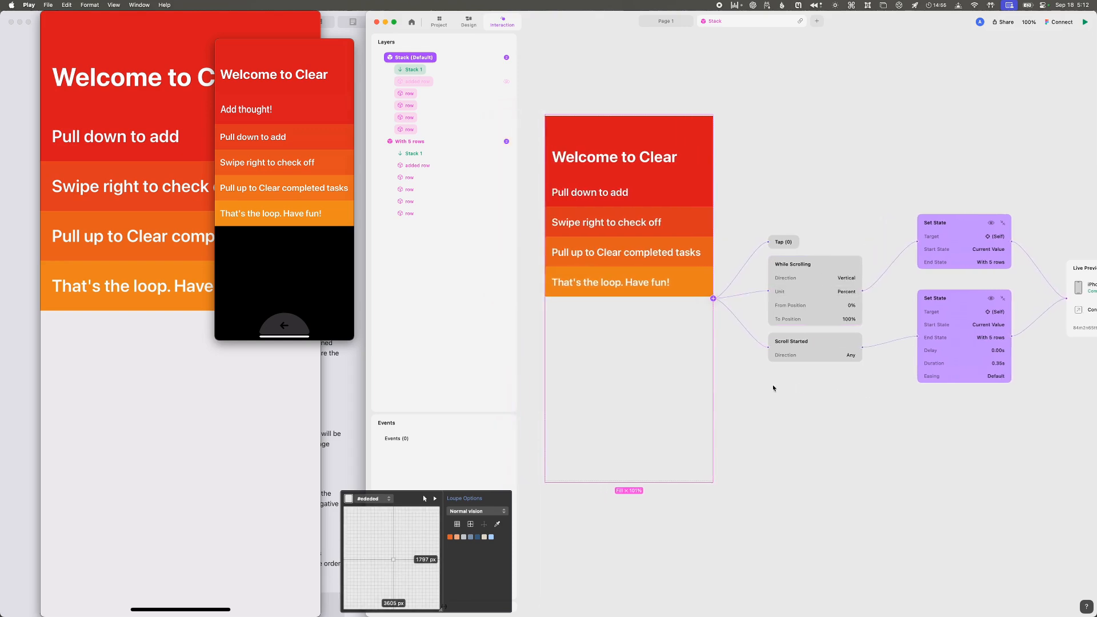
{"action": "left_click", "coordinate": [682, 24]}
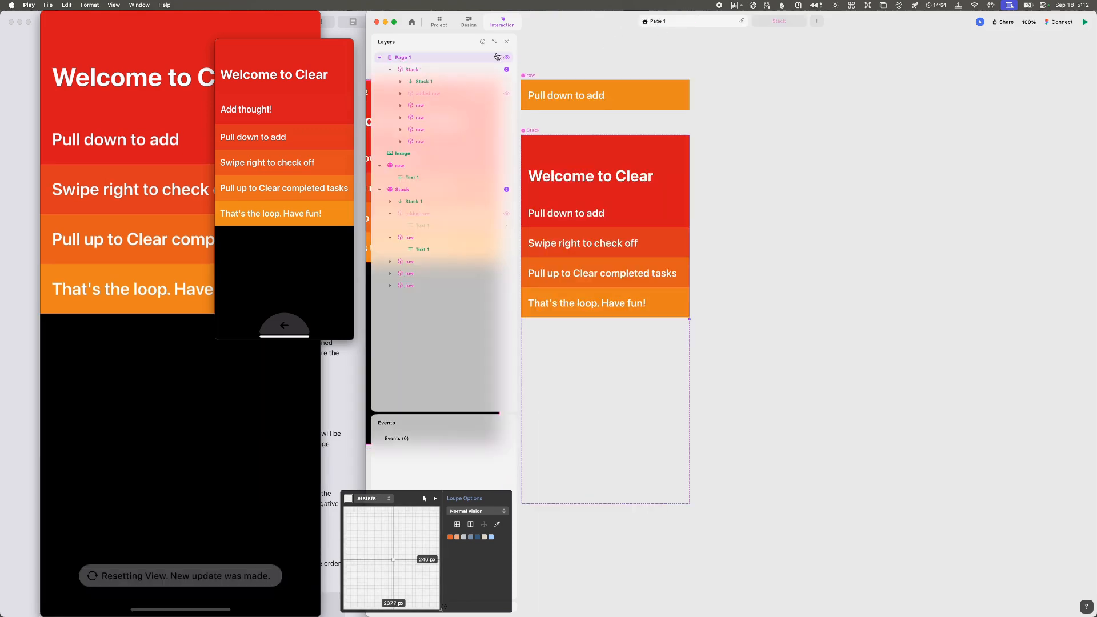
{"action": "left_click", "coordinate": [429, 59]}
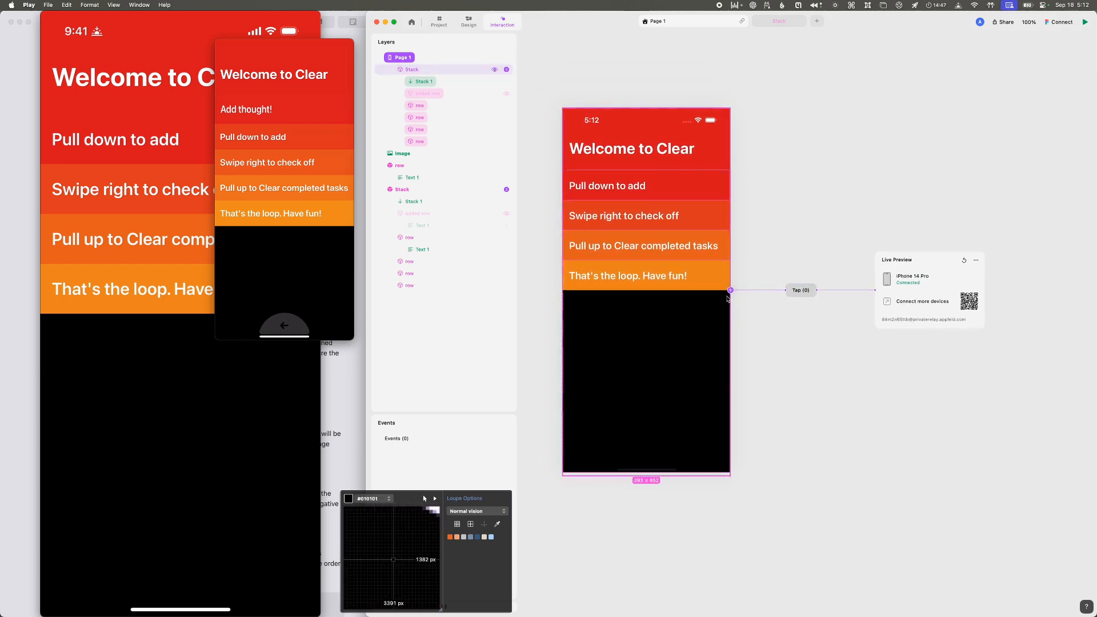
{"action": "left_click", "coordinate": [439, 69]}
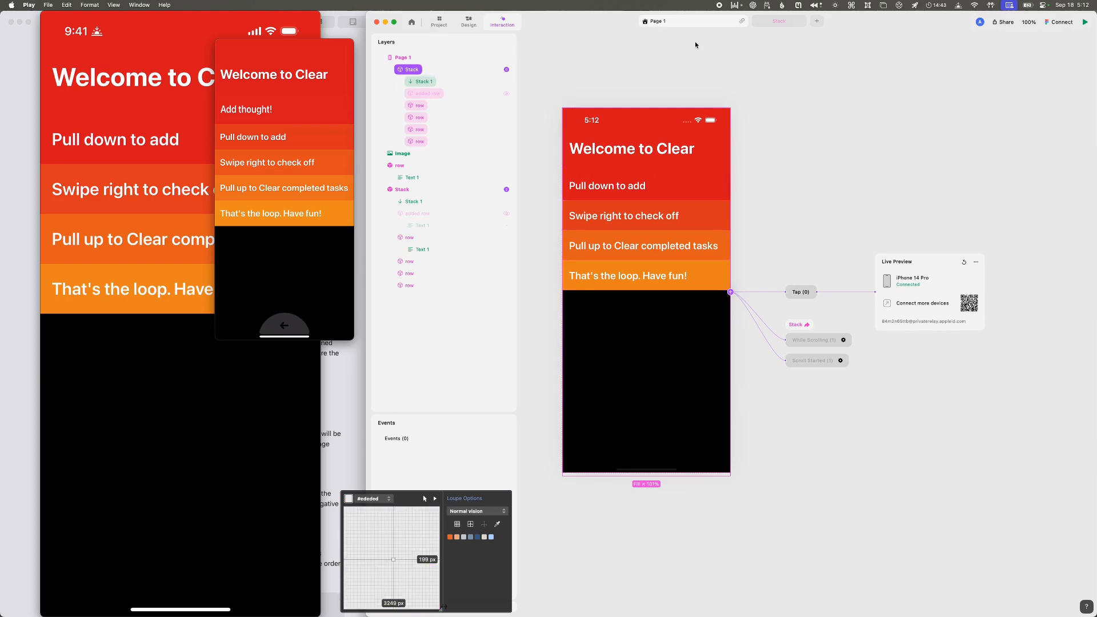
{"action": "left_click", "coordinate": [476, 27]}
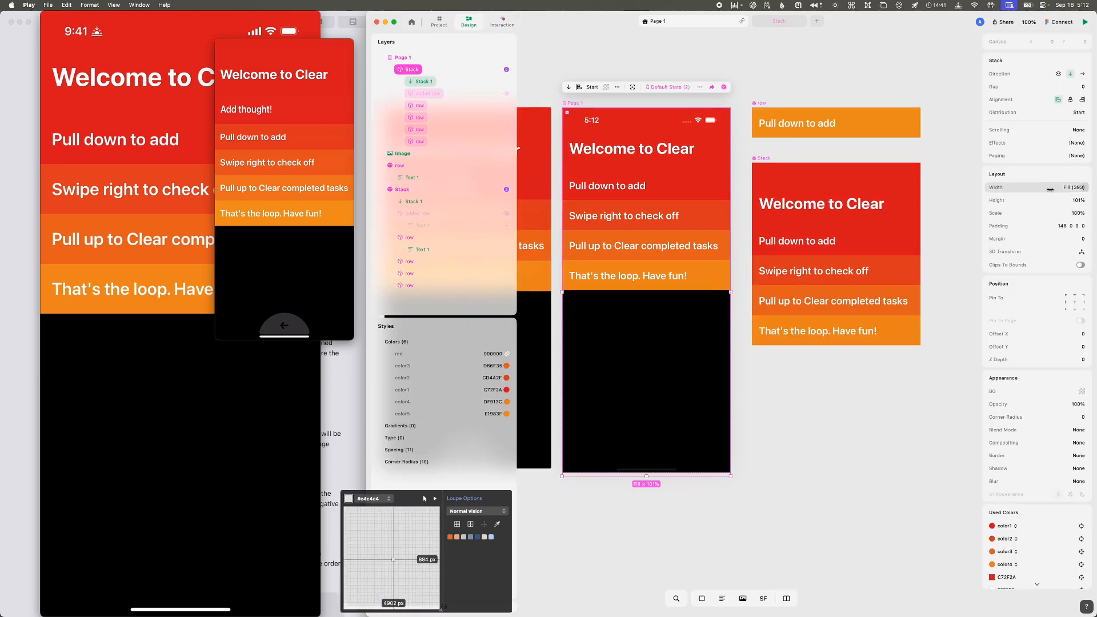
{"action": "left_click", "coordinate": [420, 59]}
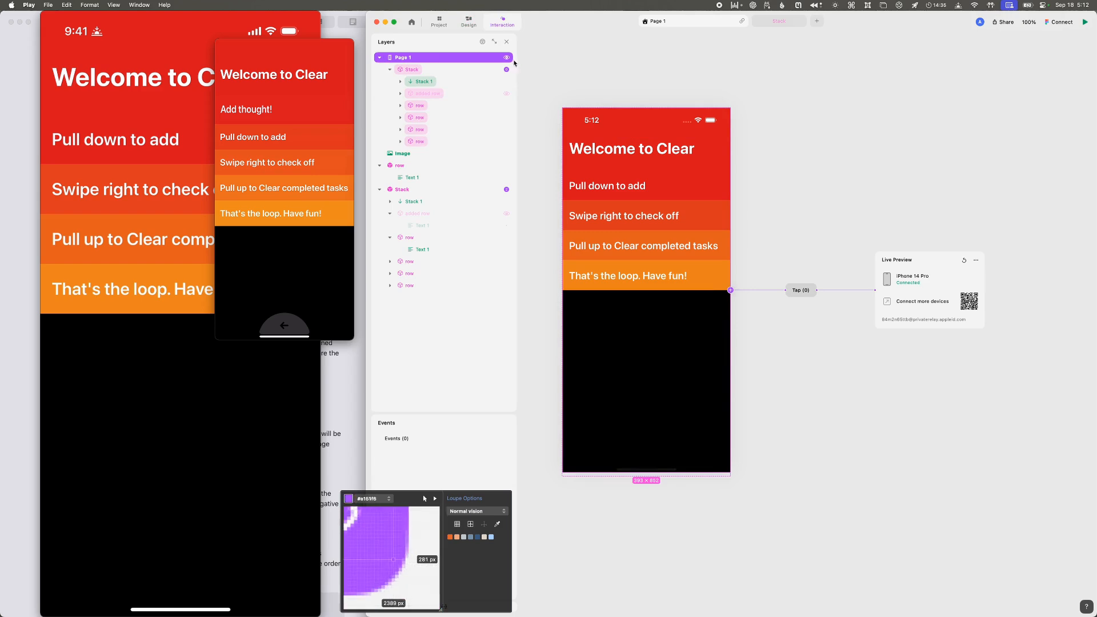
{"action": "left_click", "coordinate": [730, 290]}
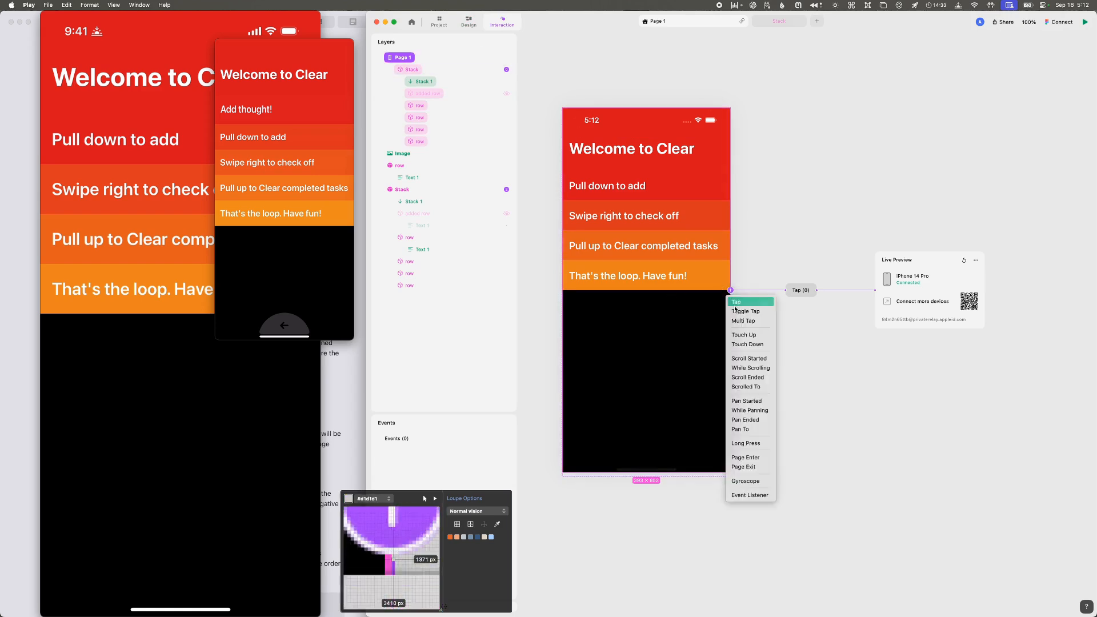
{"action": "left_click", "coordinate": [756, 369]}
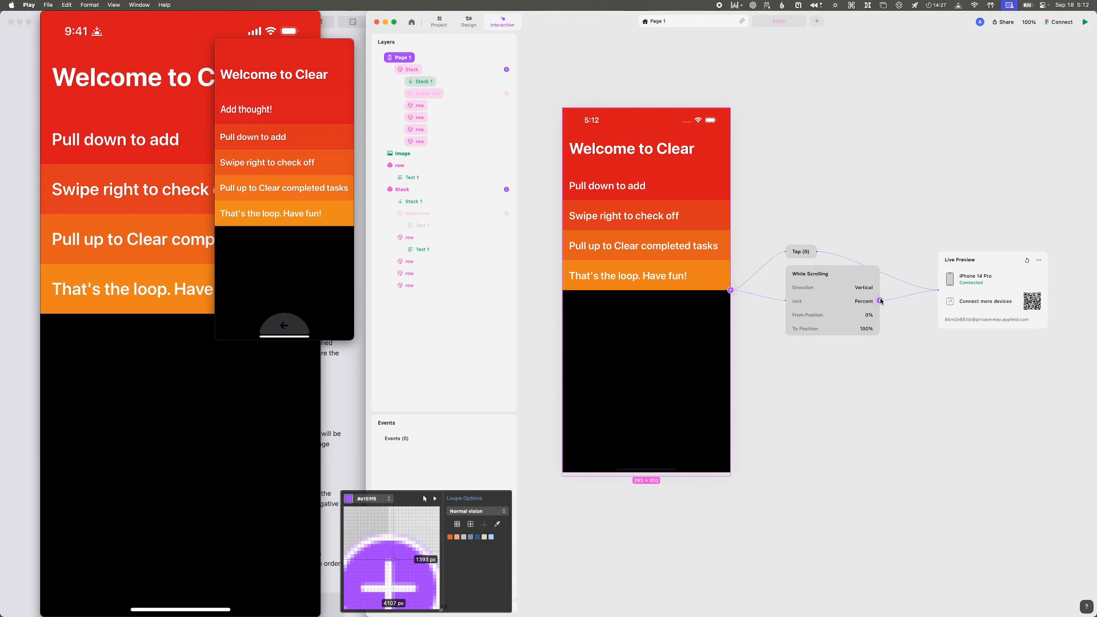
{"action": "right_click", "coordinate": [828, 281]}
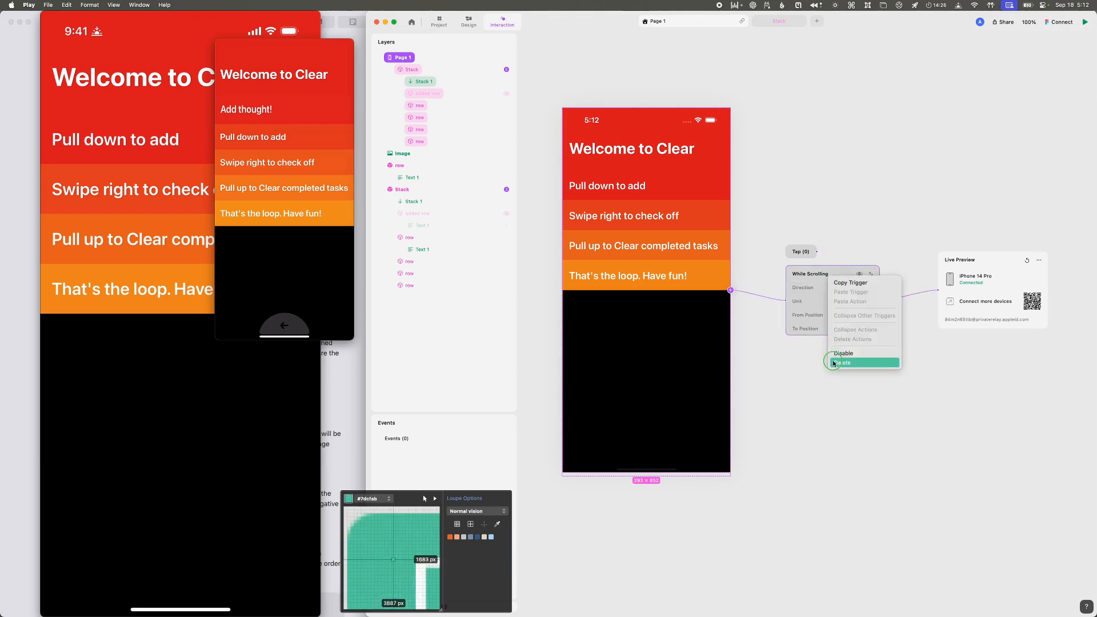
{"action": "left_click", "coordinate": [837, 362]}
- Add a Scroll Started trigger to Page 1 and attach a Set State action to it
{"action": "left_click", "coordinate": [731, 291]}
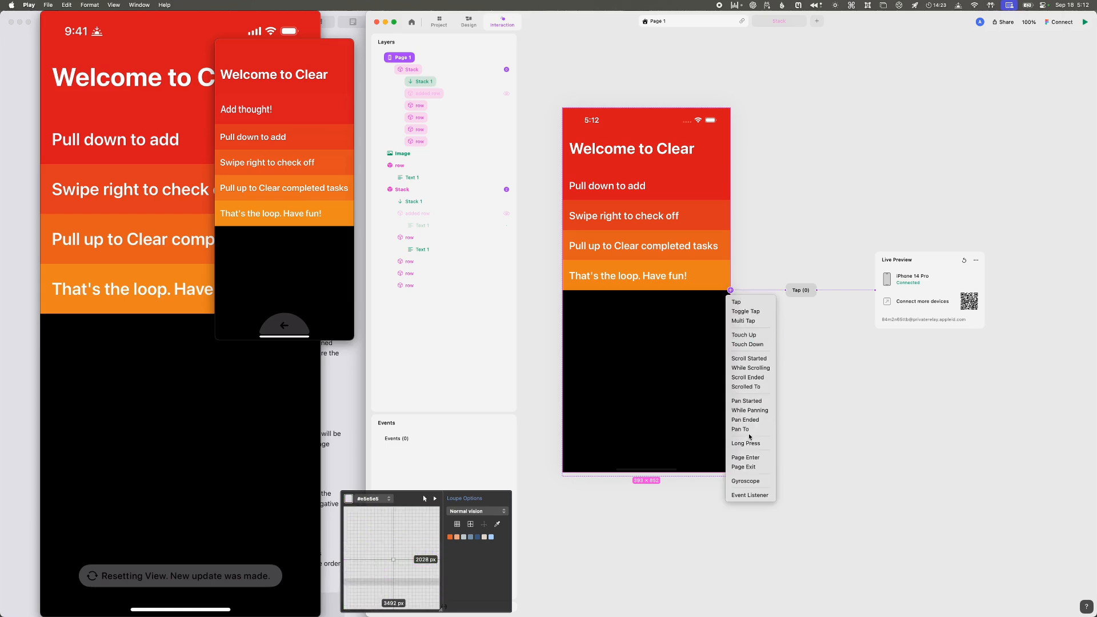
{"action": "left_click", "coordinate": [759, 362]}
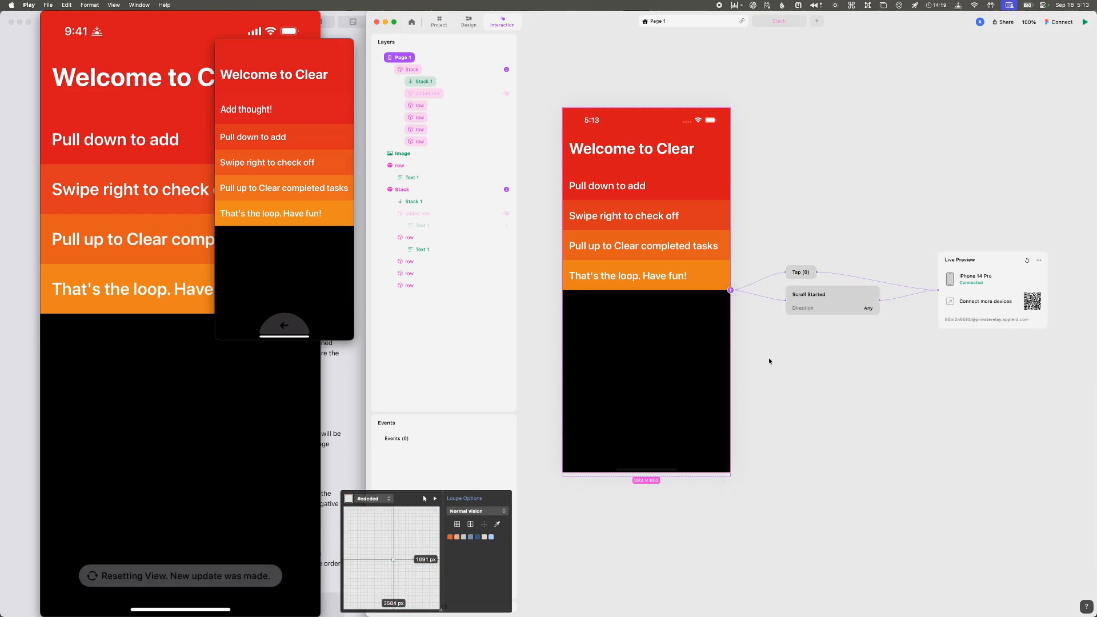
{"action": "left_click", "coordinate": [881, 301]}
{"action": "left_click", "coordinate": [884, 312]}
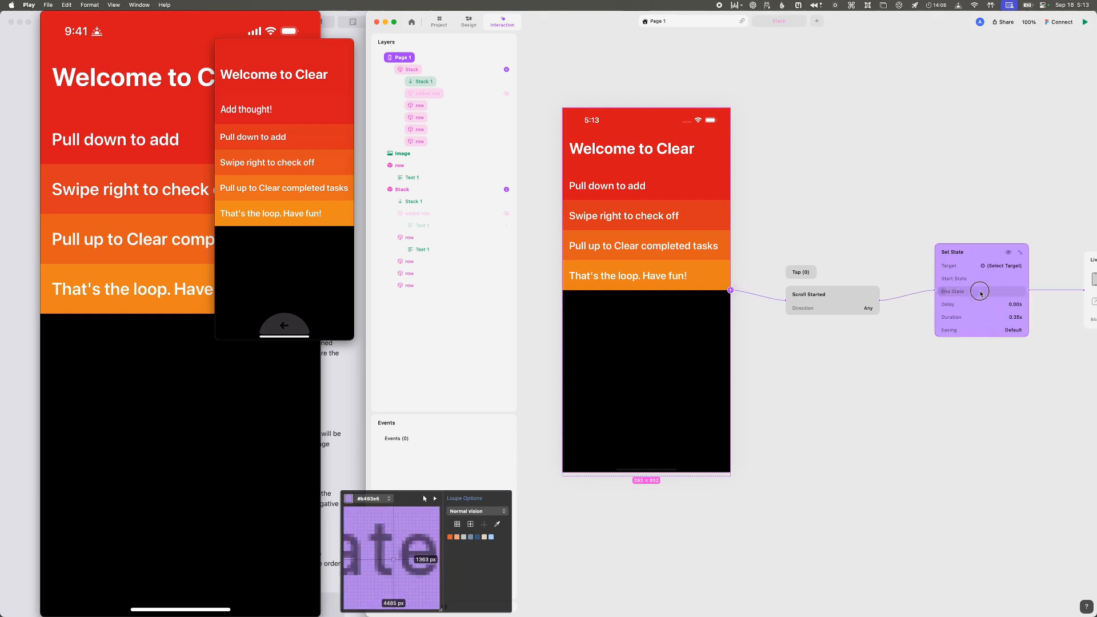
- Target the Stack with Page 1's Set State action, set the end state to With 5 rows, and restart the Live Preview
{"action": "left_click", "coordinate": [993, 266]}
{"action": "left_click", "coordinate": [1067, 296]}
{"action": "left_click", "coordinate": [982, 292]}
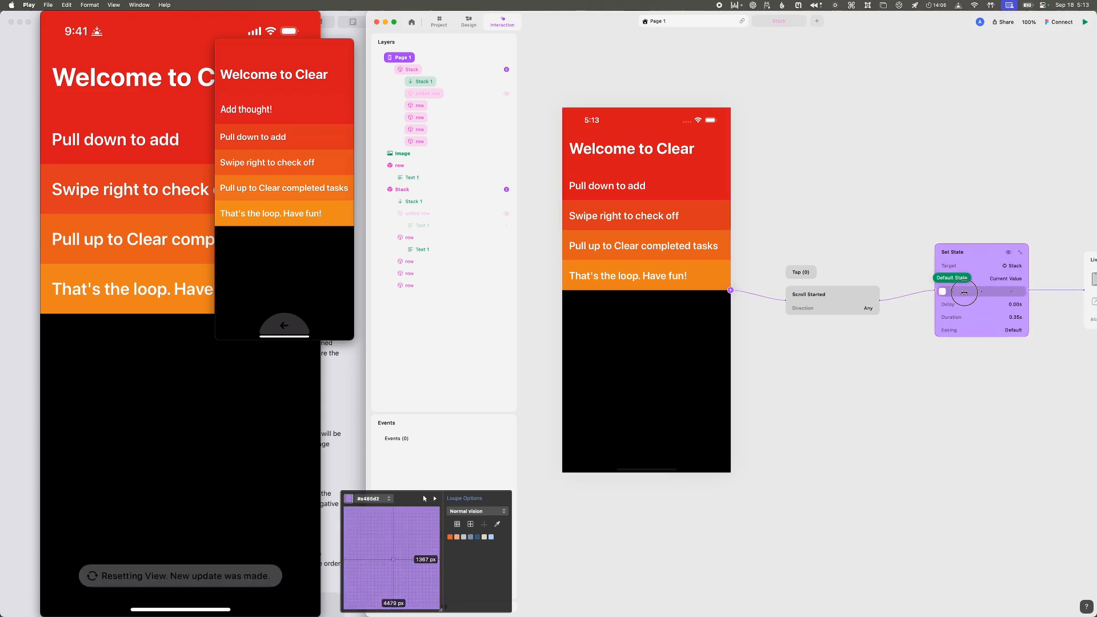
{"action": "left_click_drag", "start_coordinate": [987, 292], "coordinate": [986, 293]}
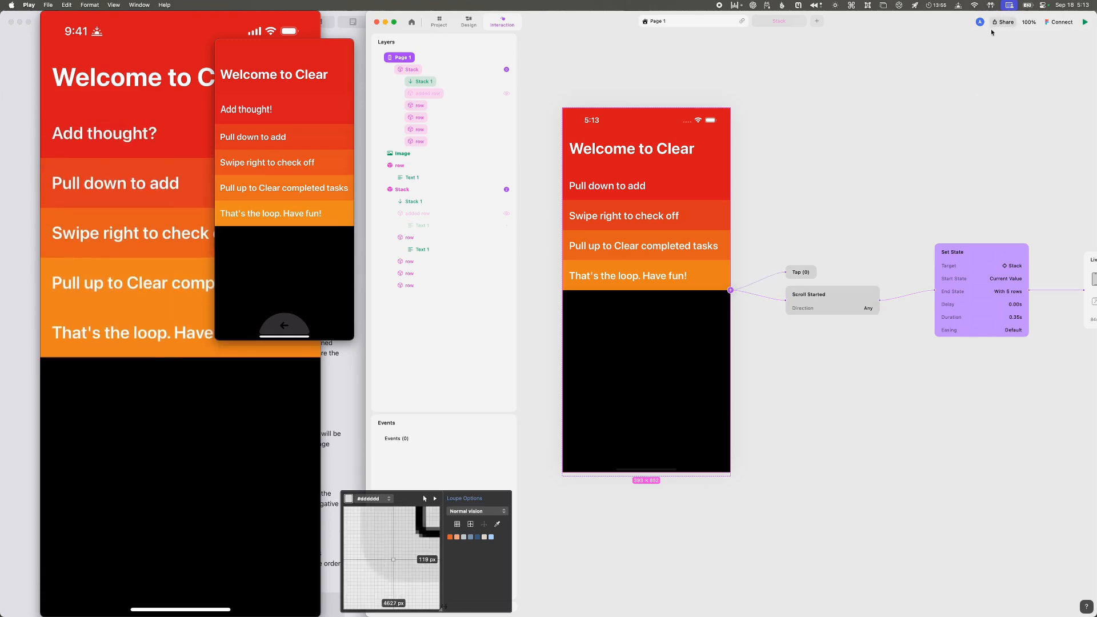
{"action": "left_click", "coordinate": [1084, 21]}
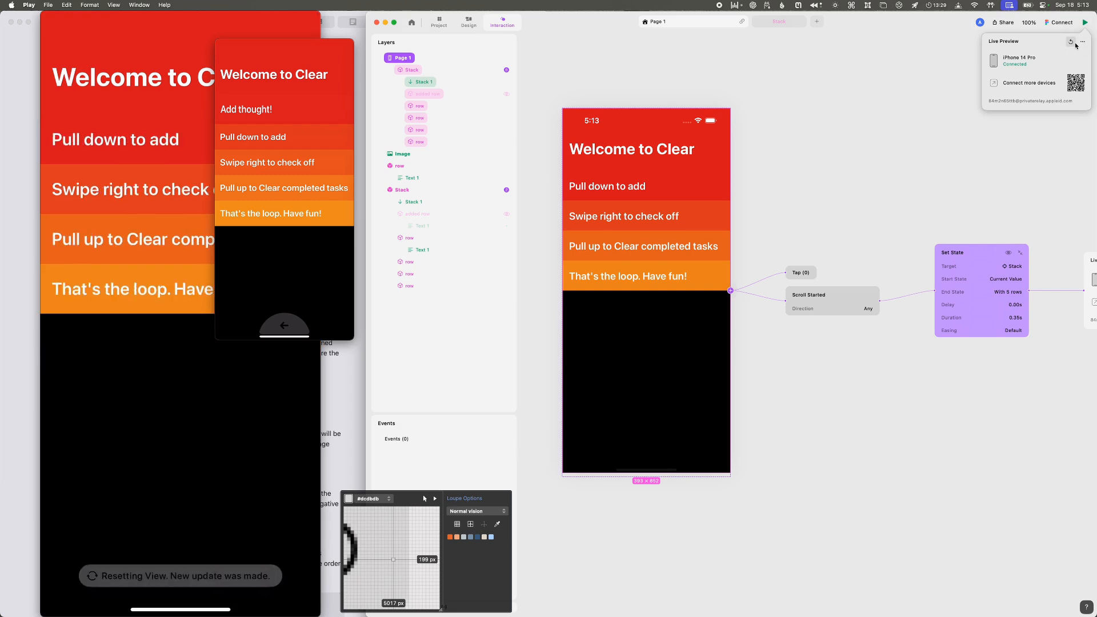
{"action": "left_click", "coordinate": [766, 146]}
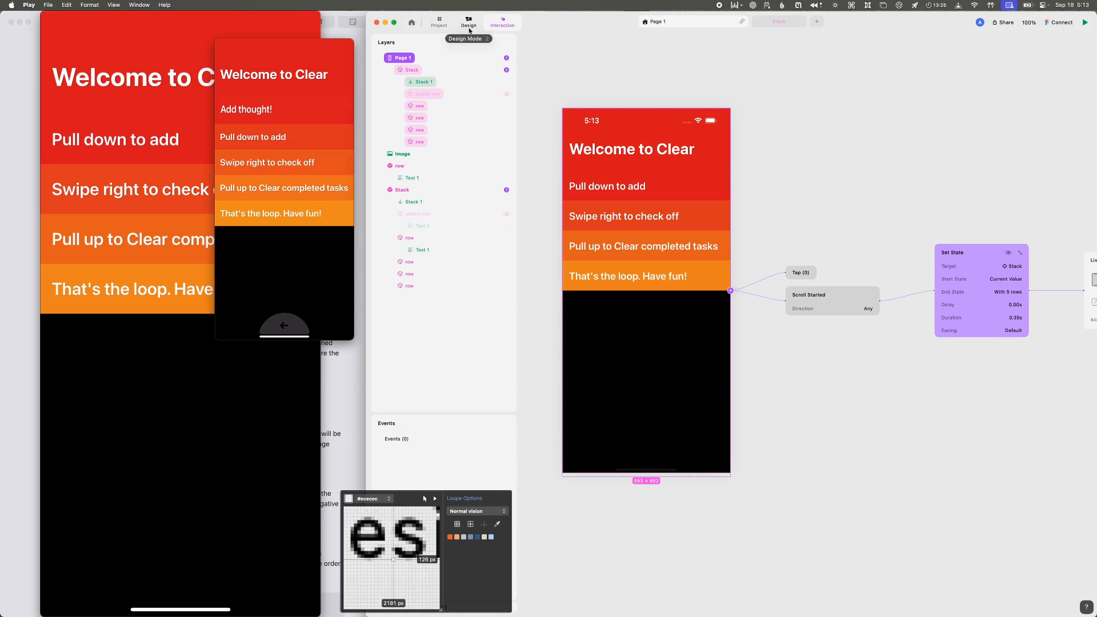
- Switch the Stack component to Design mode and open it for editing with its default and With 5 rows states
{"action": "left_click", "coordinate": [402, 189]}
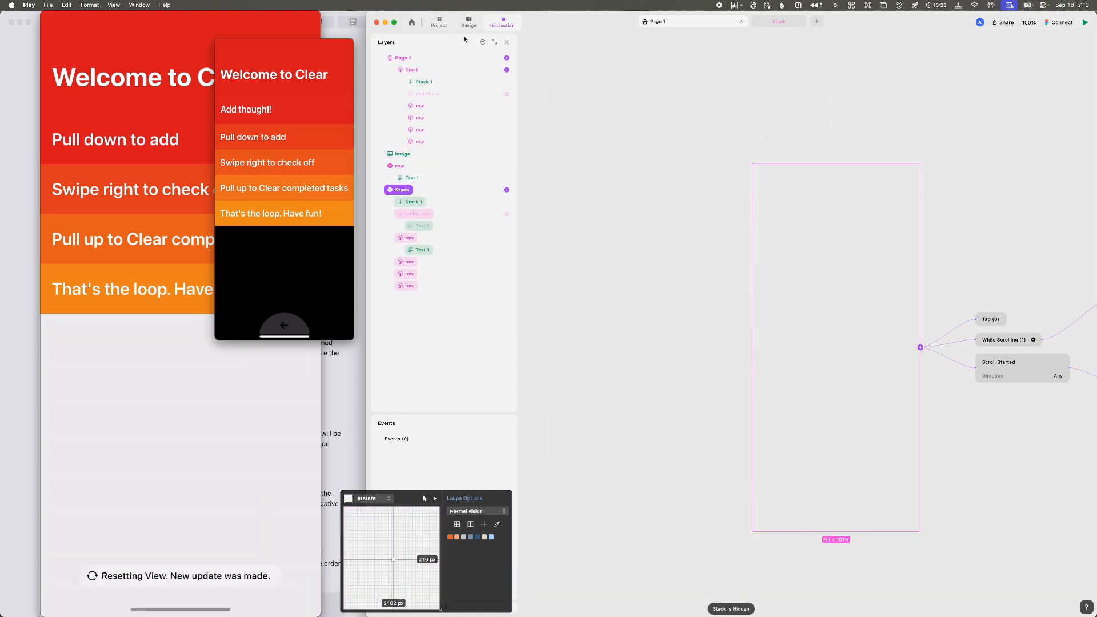
{"action": "left_click", "coordinate": [469, 22]}
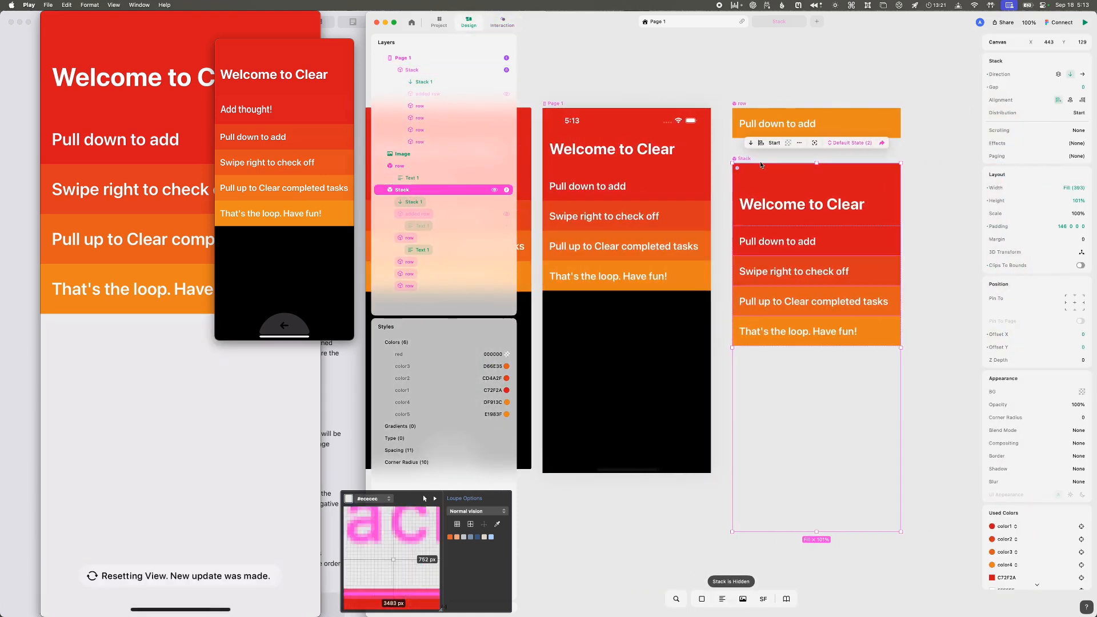
{"action": "double_click", "coordinate": [745, 159]}
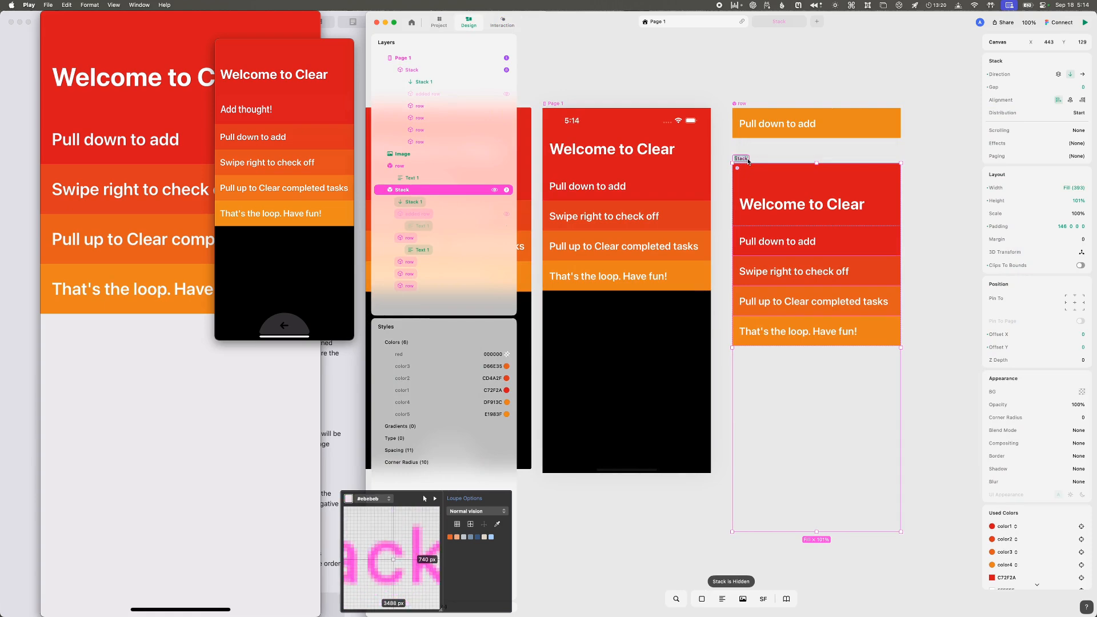
{"action": "left_click", "coordinate": [784, 150]}
{"action": "left_click", "coordinate": [472, 191]}
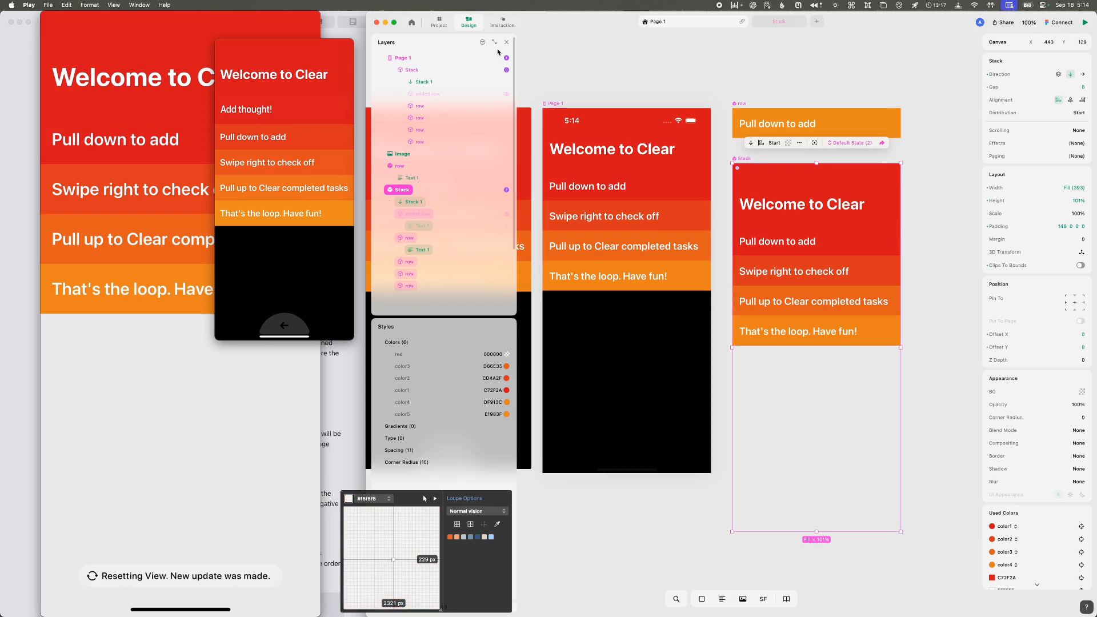
{"action": "scroll", "coordinate": [752, 401], "scroll_direction": "right", "scroll_amount": 4}
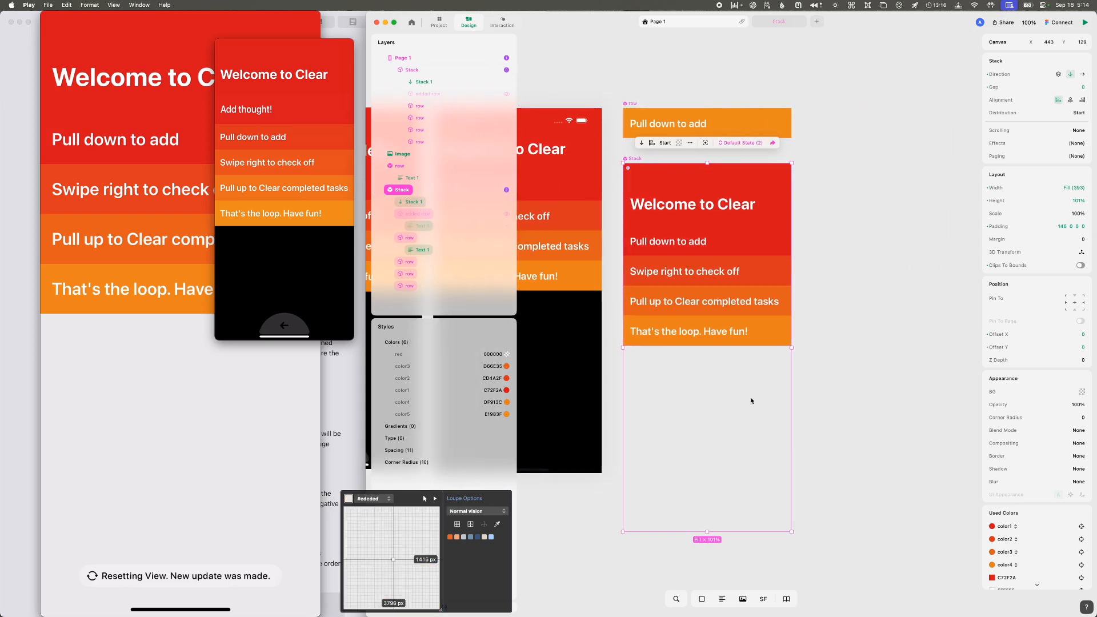
{"action": "double_click", "coordinate": [405, 193]}
{"action": "key", "text": "Escape"}
{"action": "right_click", "coordinate": [386, 186]}
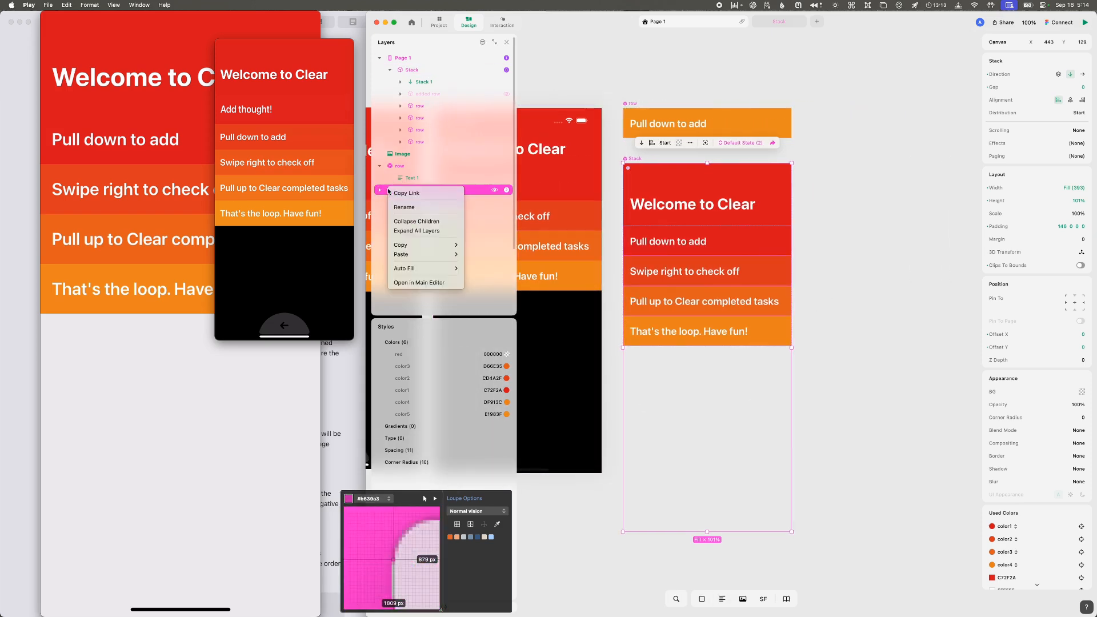
{"action": "key", "text": "Escape"}
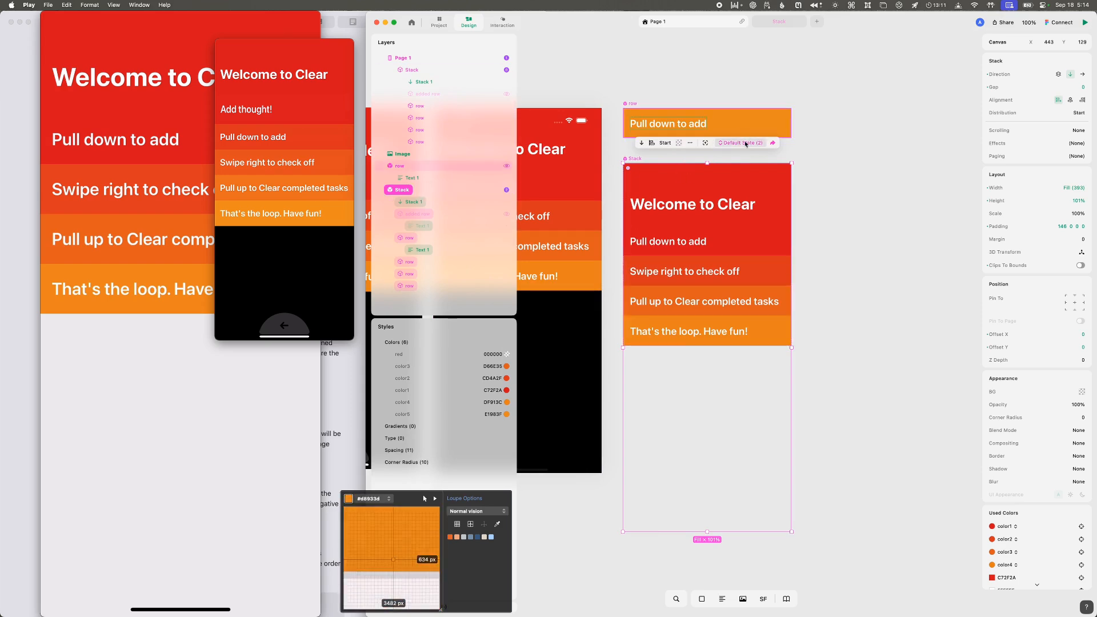
{"action": "left_click", "coordinate": [775, 144]}
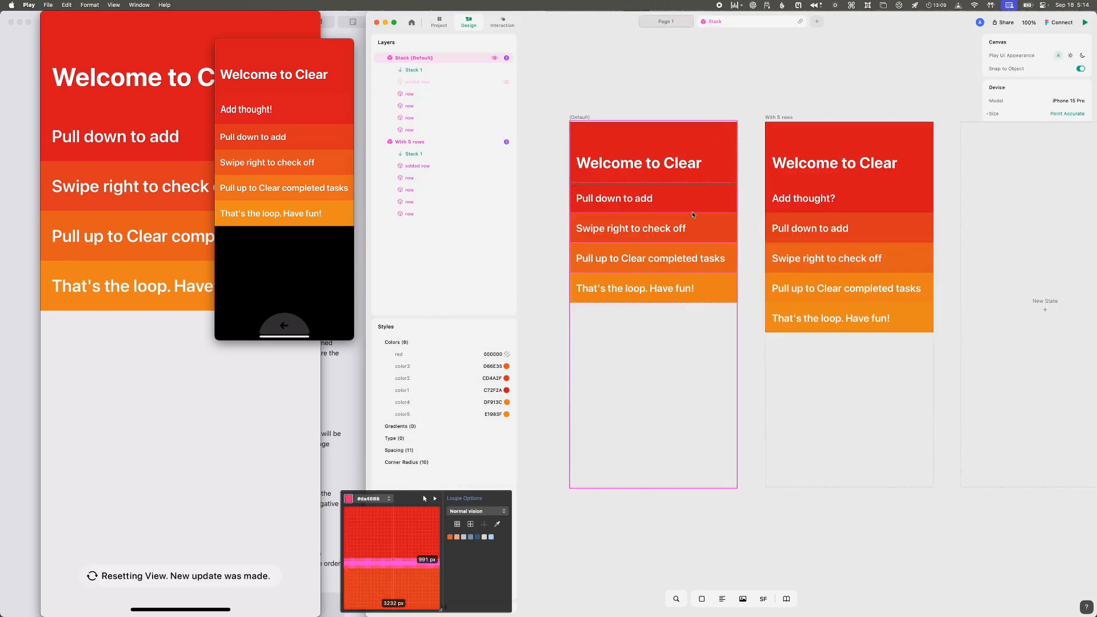
- Make the added row visible in the stack component's default state and set that state's top padding to 76
{"action": "left_click", "coordinate": [507, 82]}
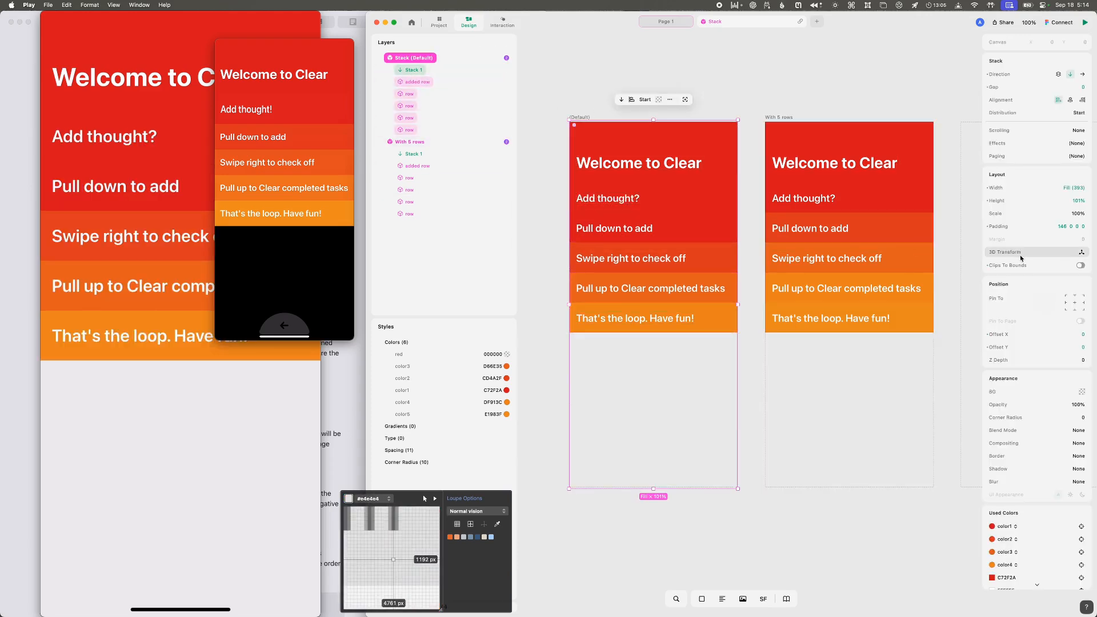
{"action": "left_click", "coordinate": [682, 204]}
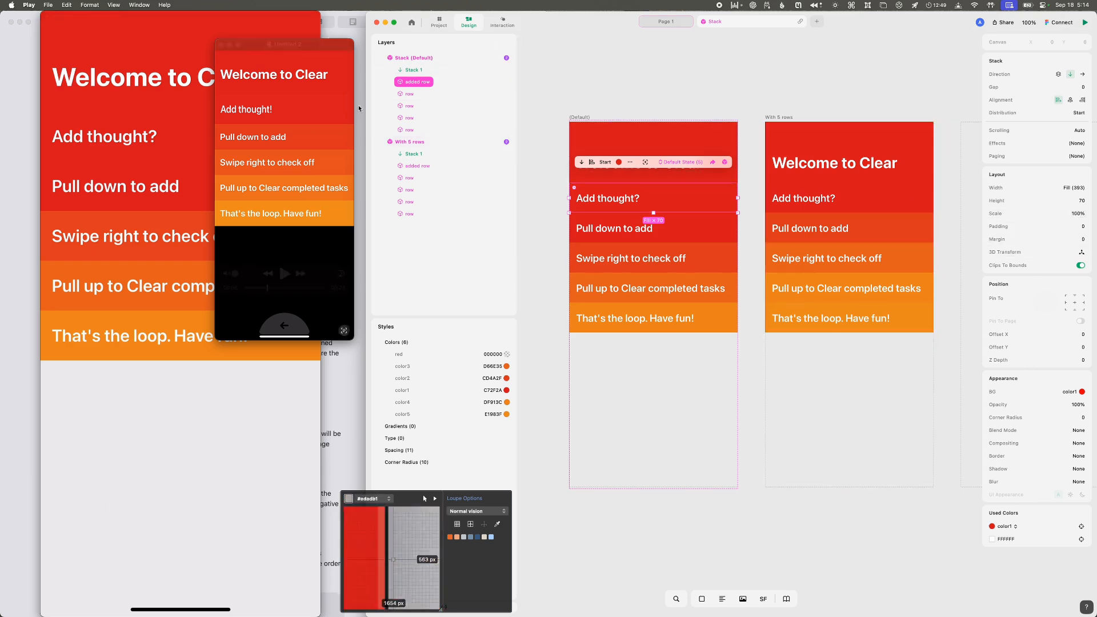
{"action": "left_click", "coordinate": [412, 58]}
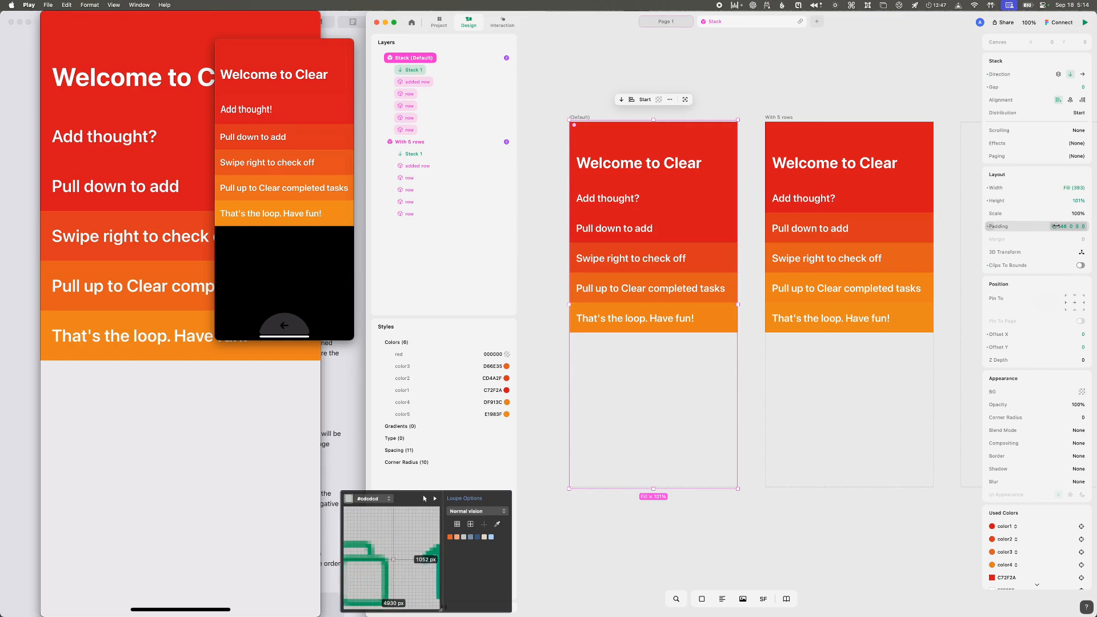
{"action": "left_click_drag", "start_coordinate": [1057, 226], "coordinate": [1041, 224]}
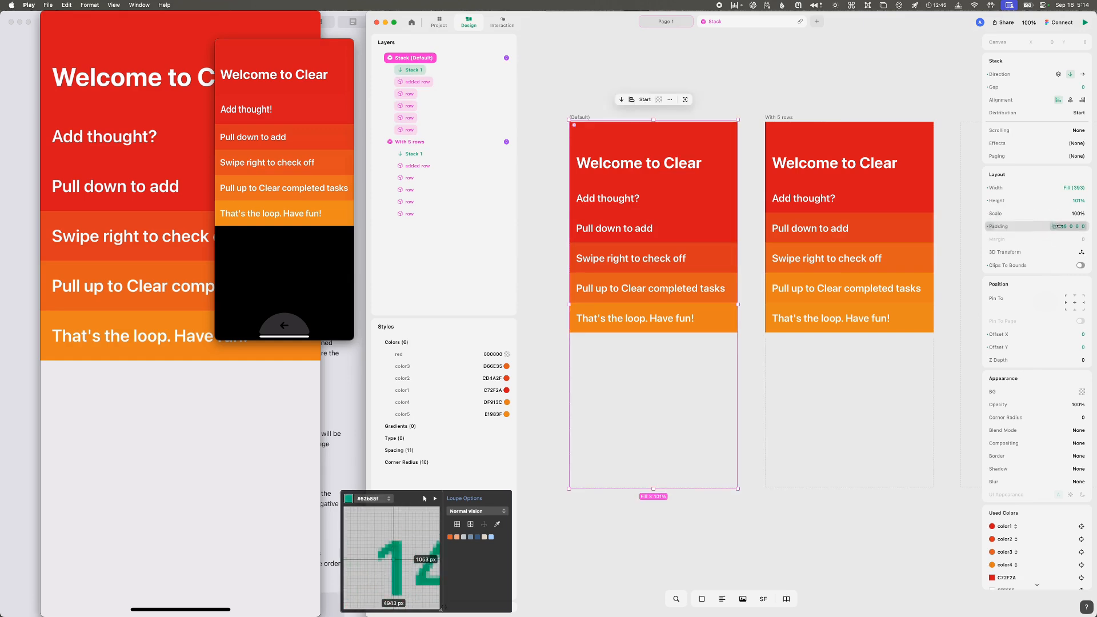
{"action": "left_click", "coordinate": [1066, 225]}
{"action": "left_click_drag", "start_coordinate": [969, 244], "coordinate": [1035, 230]}
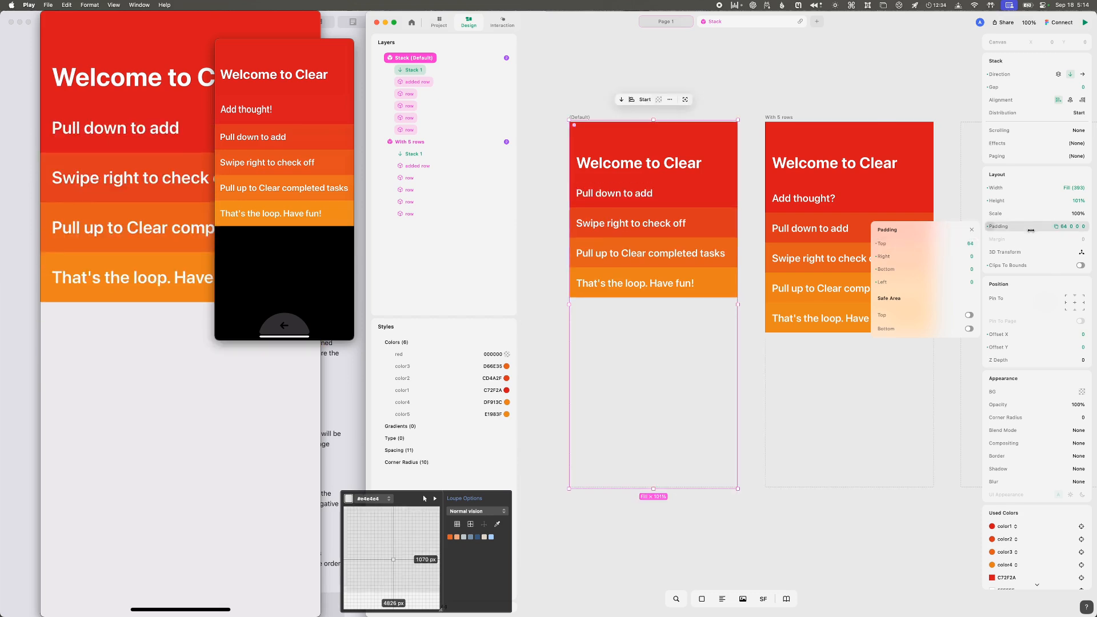
{"action": "left_click", "coordinate": [973, 244]}
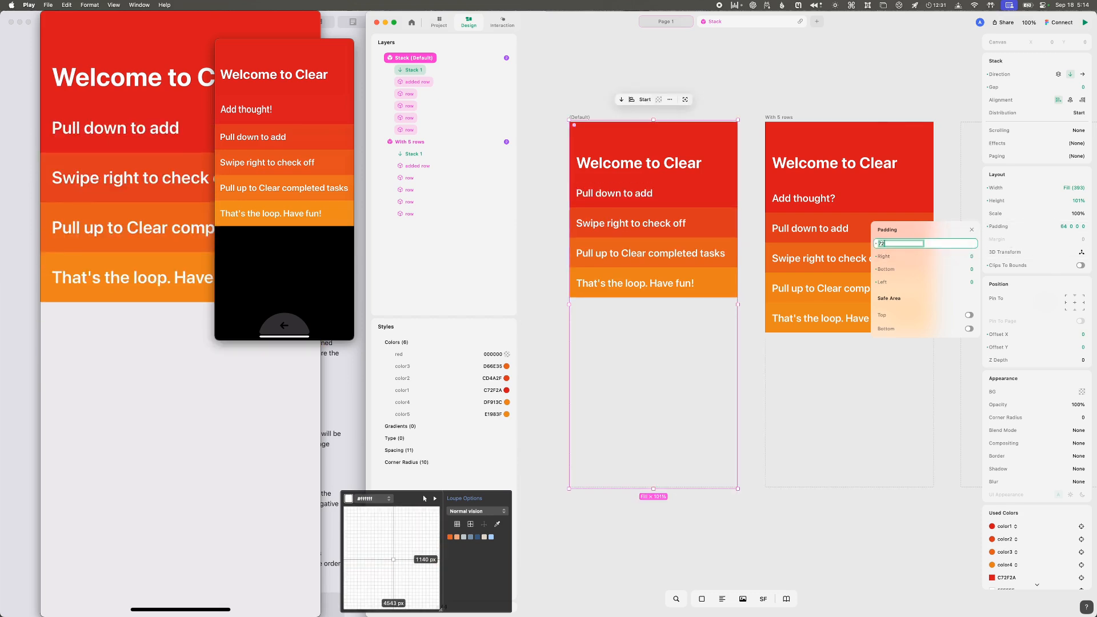
{"action": "key", "text": "Return"}
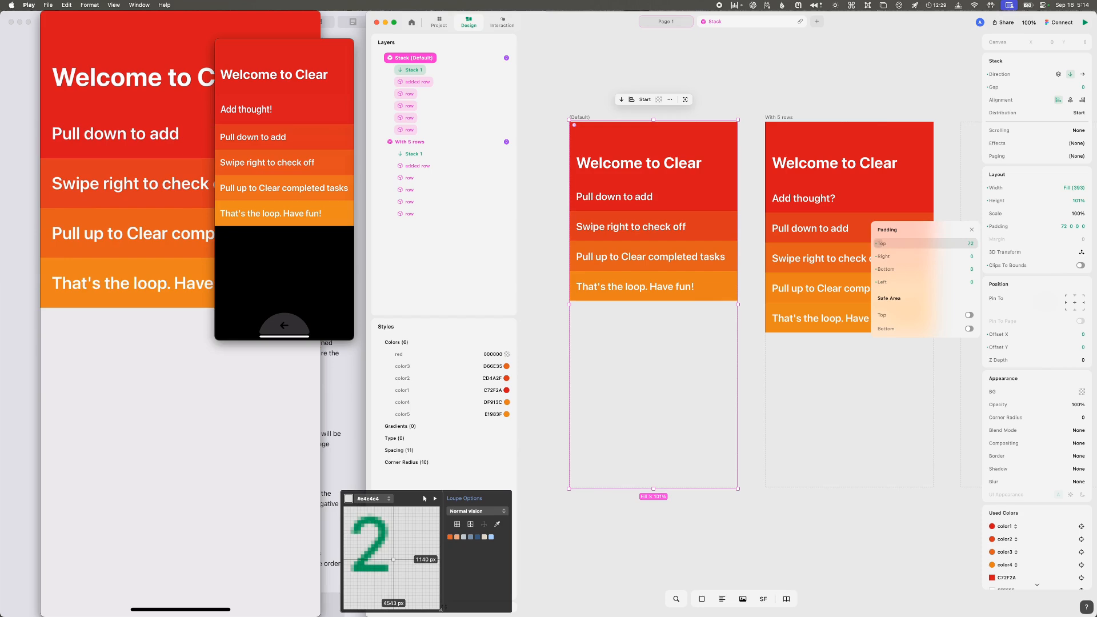
{"action": "left_click", "coordinate": [972, 243]}
{"action": "key", "text": "Up"}
{"action": "key", "text": "Up"}
{"action": "key", "text": "Up"}
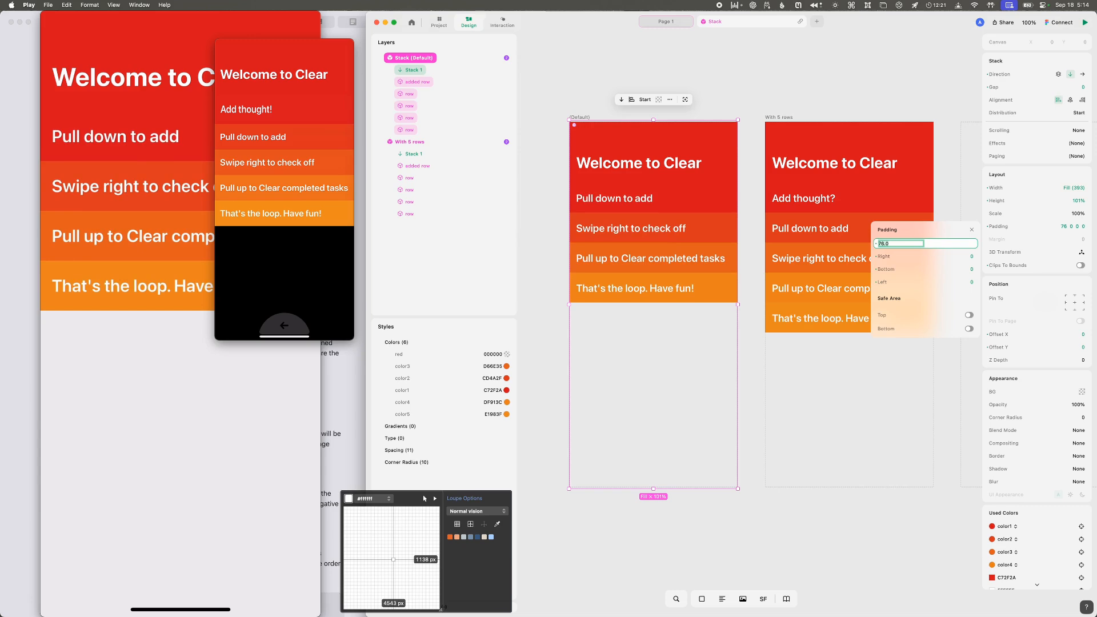
- Set the top padding of the stack's With 5 rows state to 76
{"action": "left_click", "coordinate": [902, 134]}
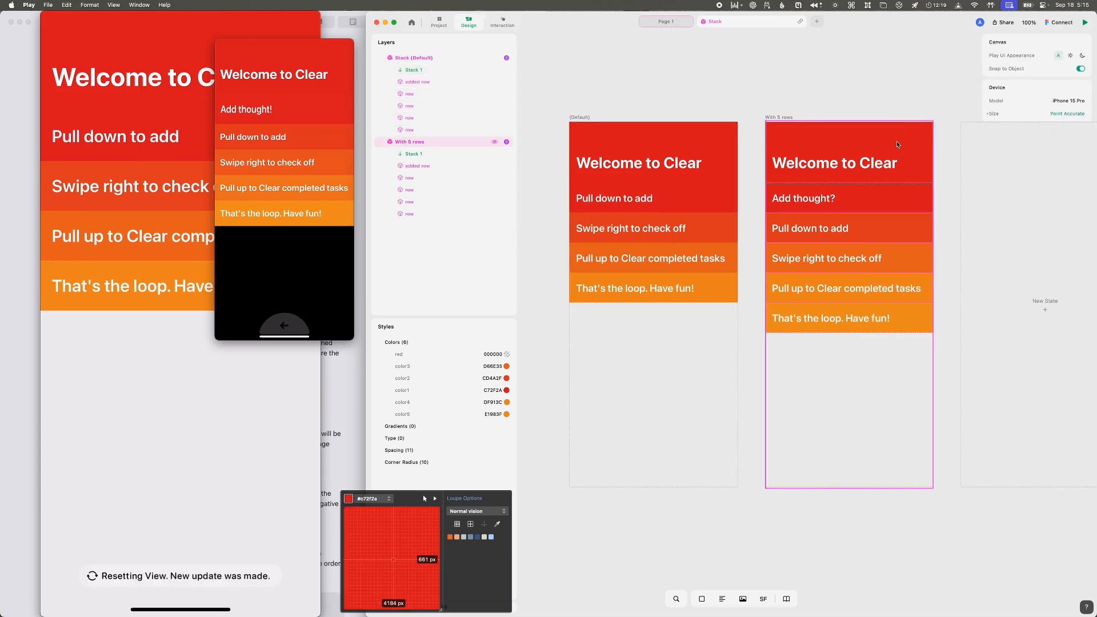
{"action": "left_click", "coordinate": [872, 215]}
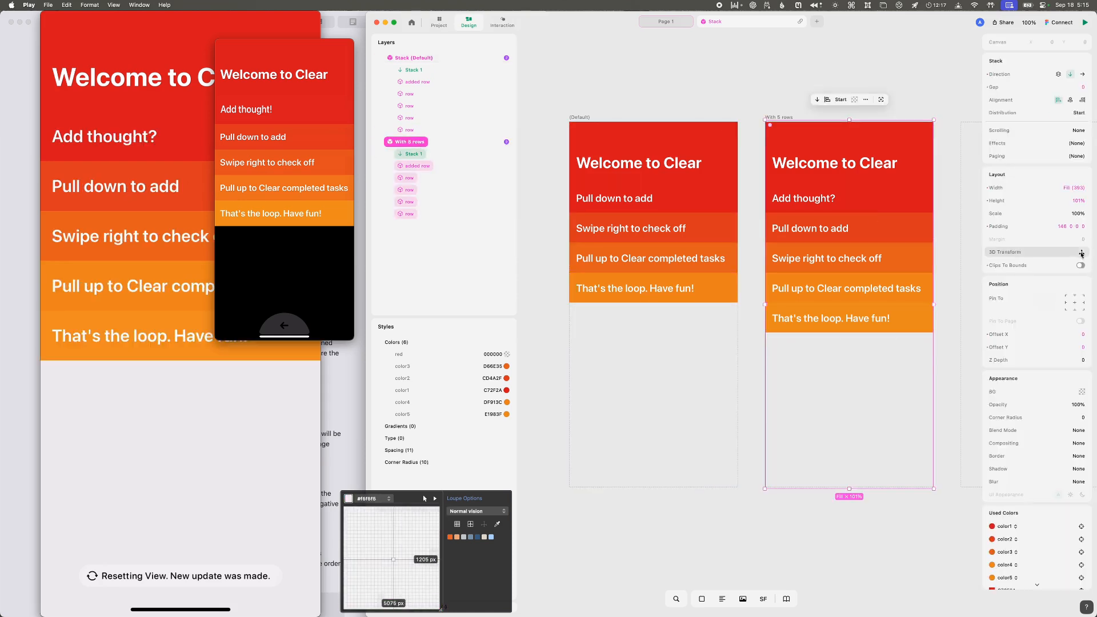
{"action": "left_click", "coordinate": [1069, 227]}
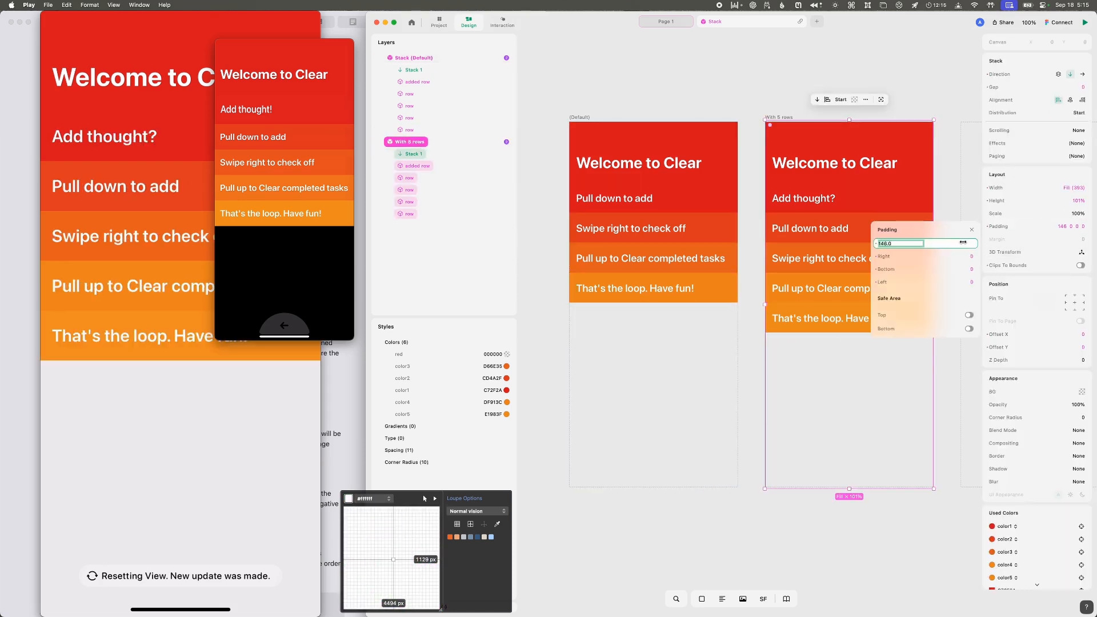
{"action": "type", "text": "76"}
{"action": "key", "text": "Return"}
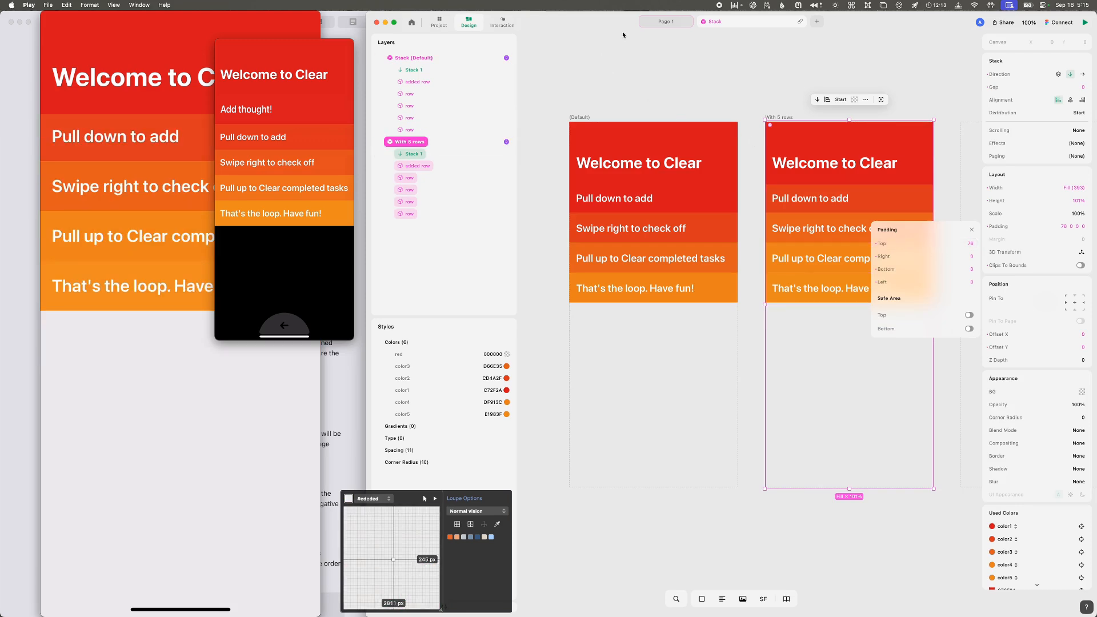
- Return to Page 1 and restart the Live Preview on the connected iPhone
{"action": "left_click", "coordinate": [677, 22]}
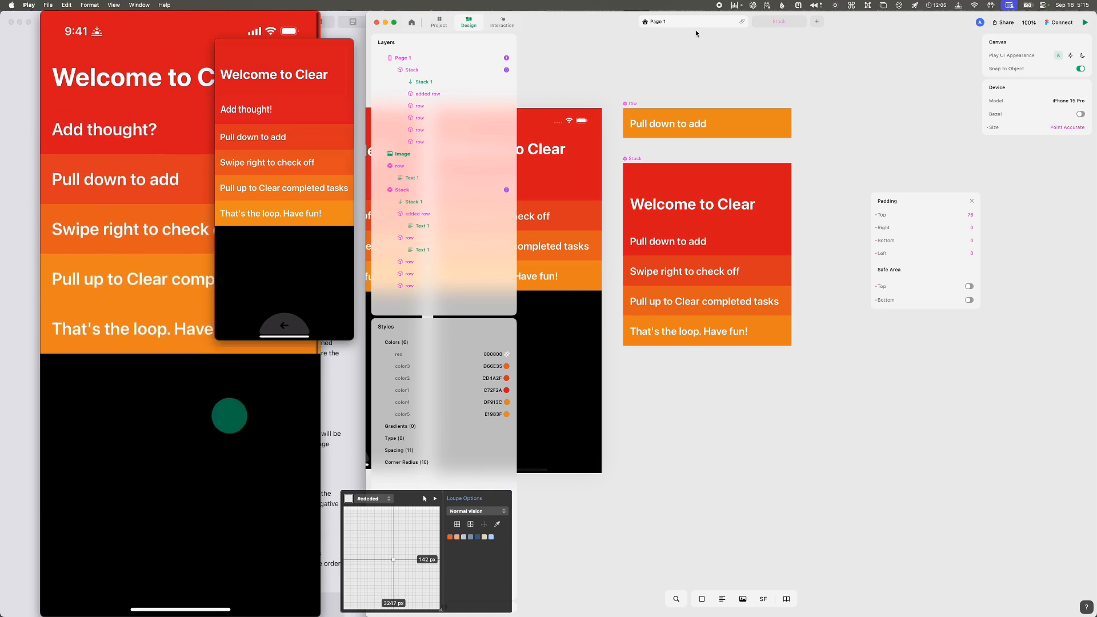
{"action": "left_click", "coordinate": [1085, 22]}
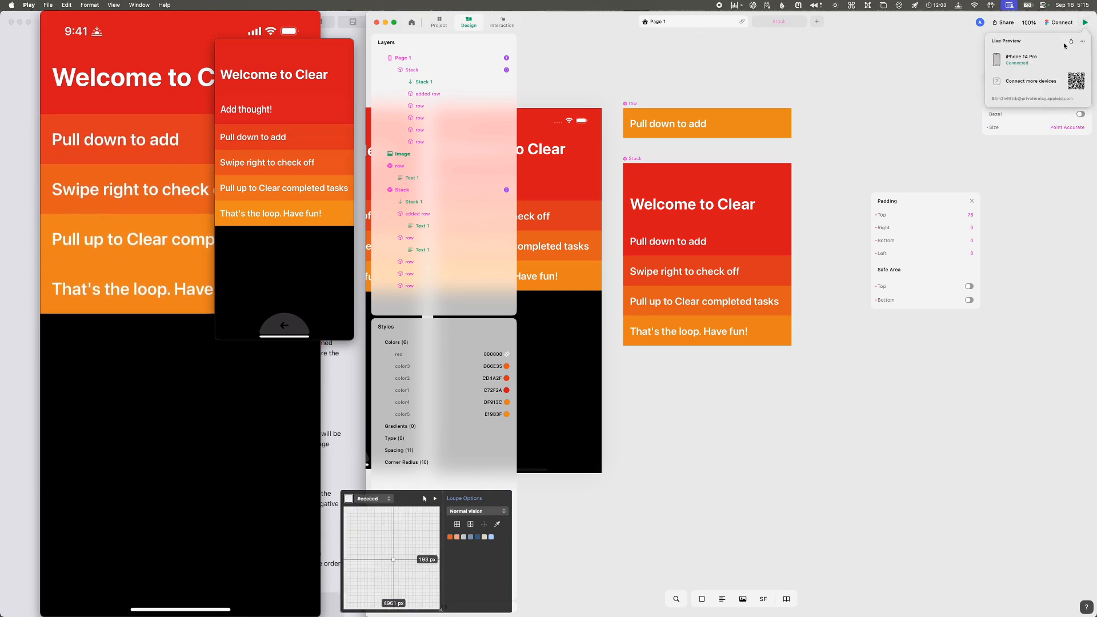
{"action": "left_click", "coordinate": [1071, 42]}
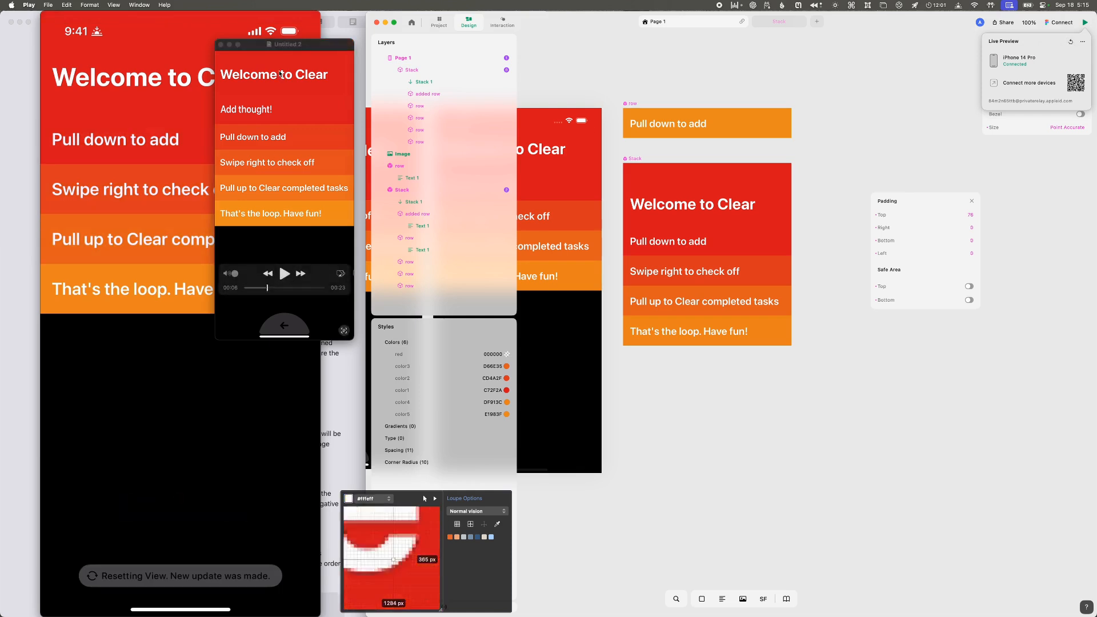
- Move the QuickTime Player reference recording aside and bring the iPhone mirror in front of it, then return to Play
{"action": "left_click_drag", "start_coordinate": [258, 68], "coordinate": [314, 68]}
{"action": "left_click", "coordinate": [252, 88]}
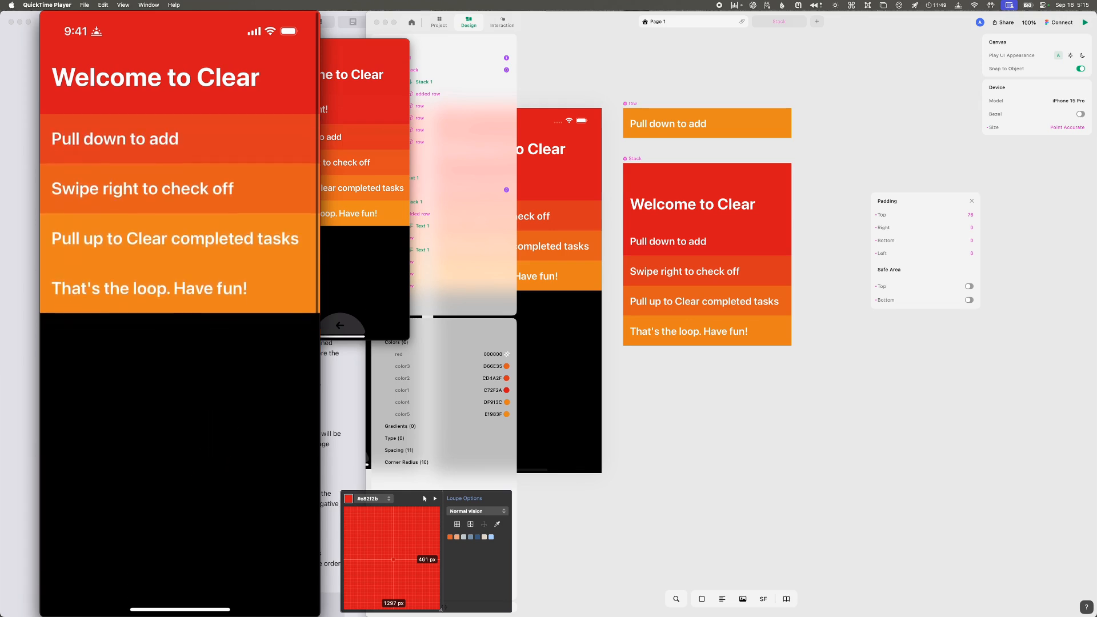
{"action": "left_click", "coordinate": [520, 112]}
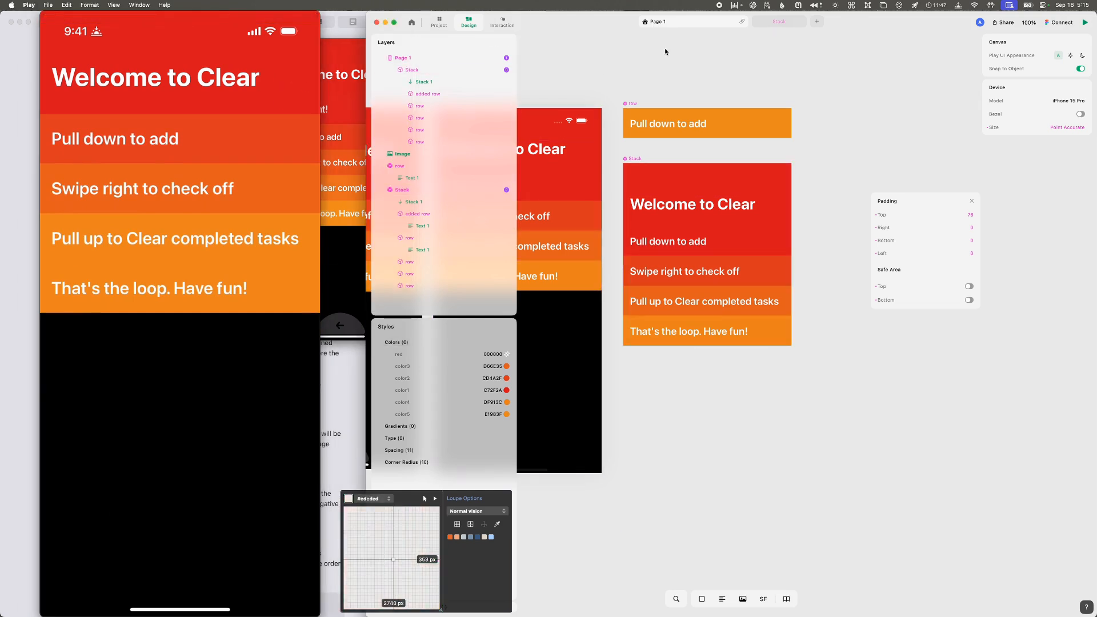
- Compare the stack component with Page 1 and inspect the color states of the rows in its With 5 rows state
{"action": "left_click", "coordinate": [779, 21]}
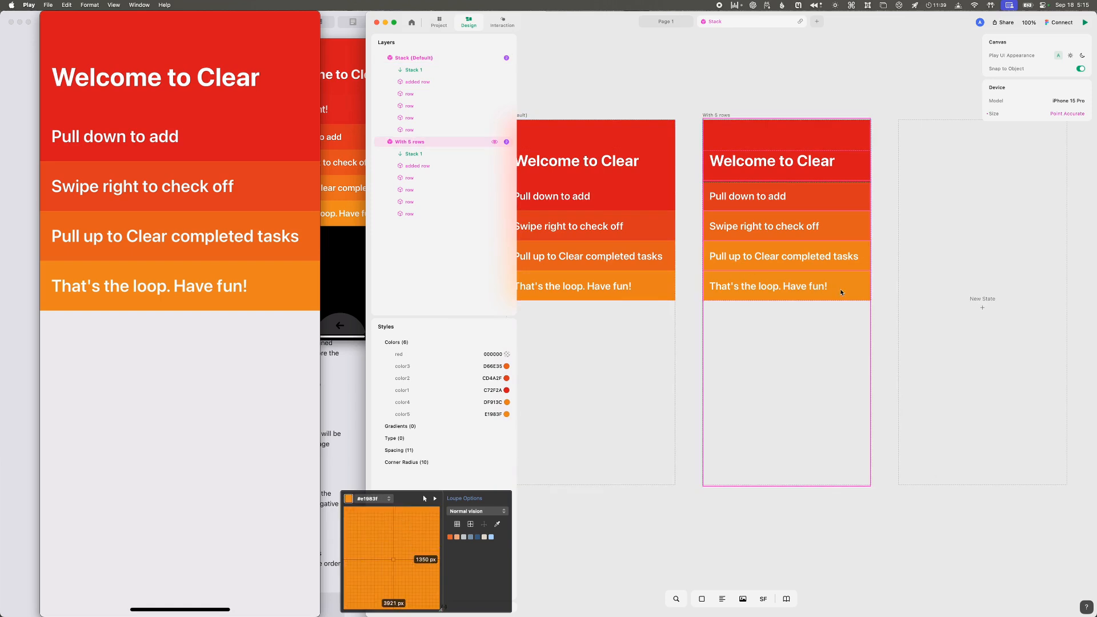
{"action": "left_click", "coordinate": [665, 21]}
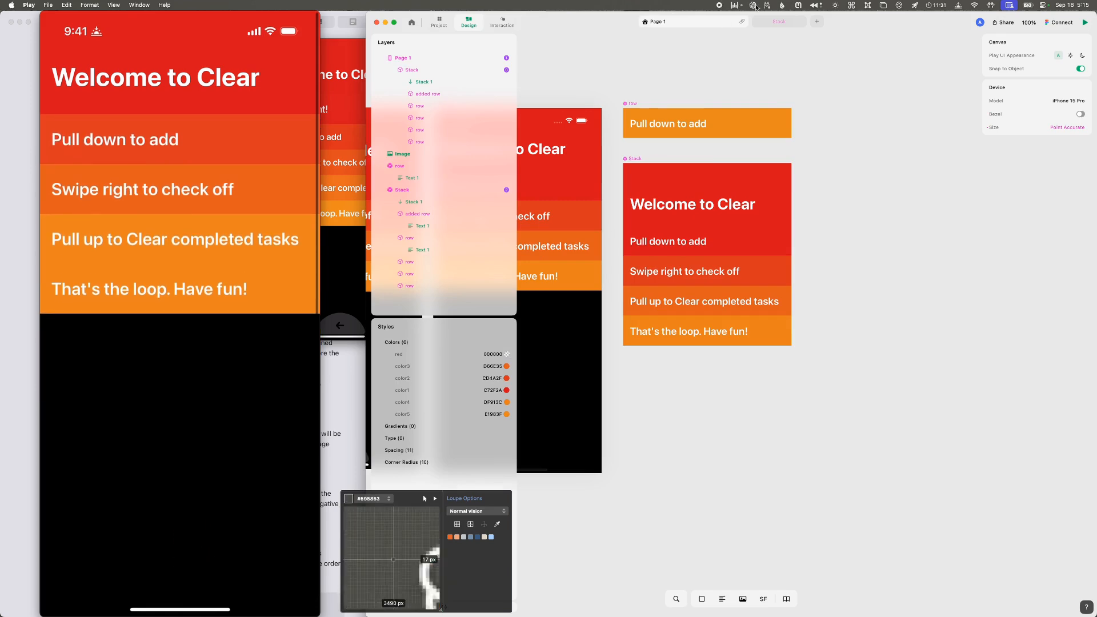
{"action": "left_click", "coordinate": [779, 21]}
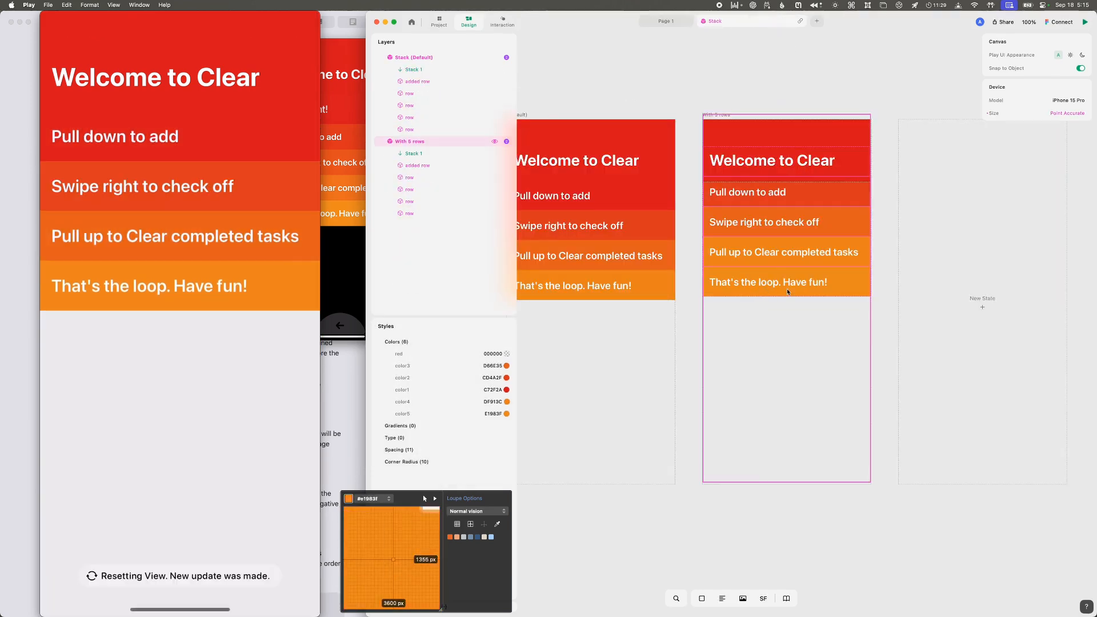
{"action": "double_click", "coordinate": [826, 247]}
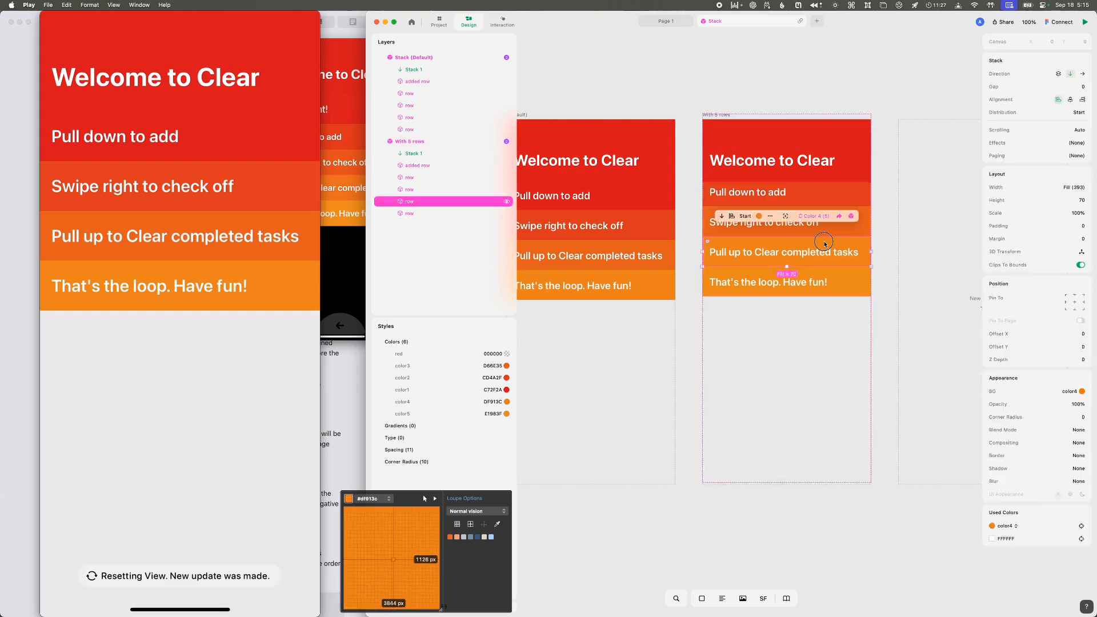
{"action": "key", "text": "Escape"}
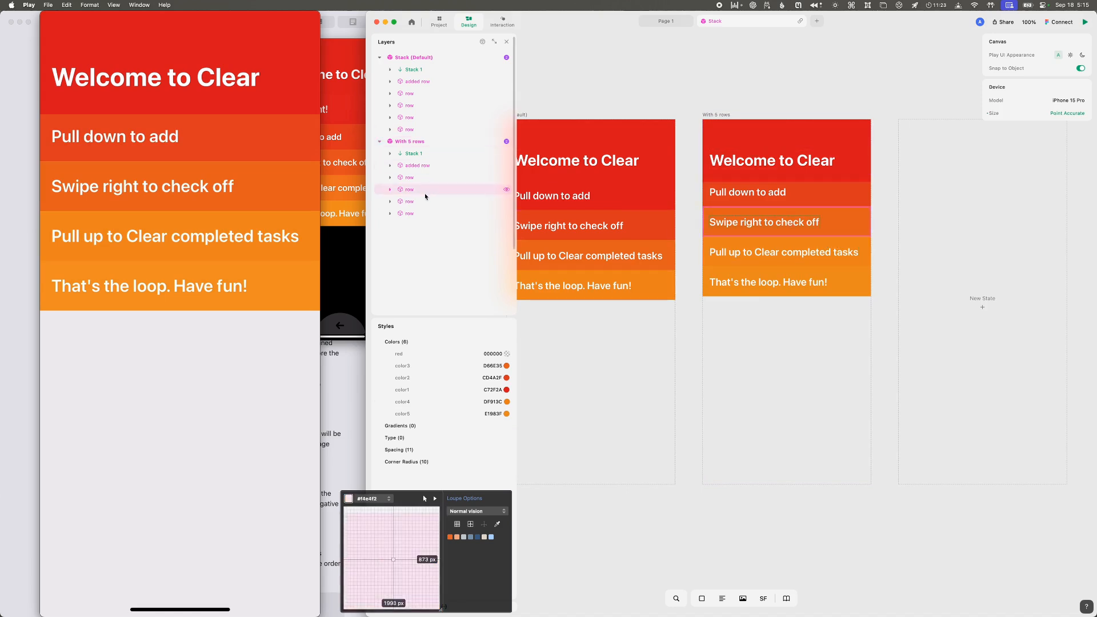
{"action": "left_click", "coordinate": [409, 201]}
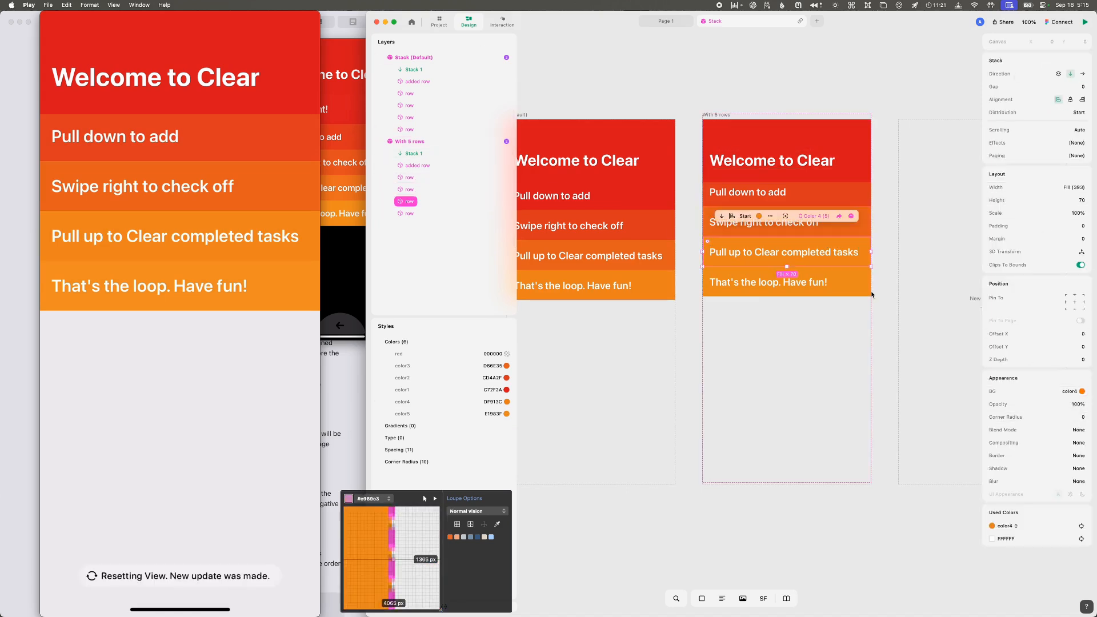
{"action": "double_click", "coordinate": [859, 277]}
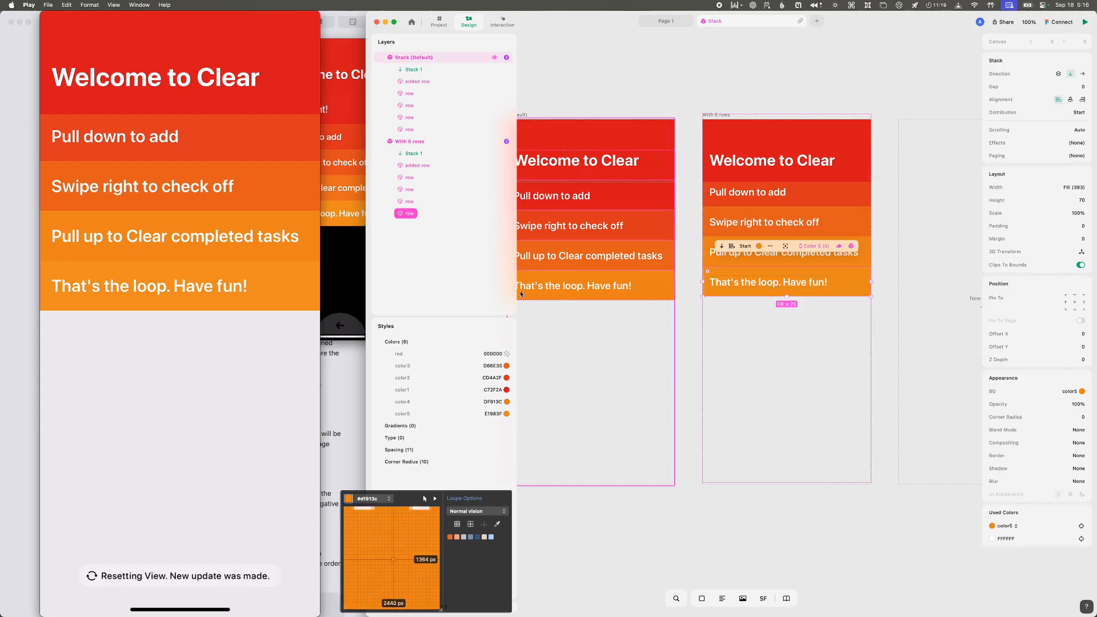
{"action": "left_click", "coordinate": [415, 203]}
{"action": "left_click", "coordinate": [412, 192]}
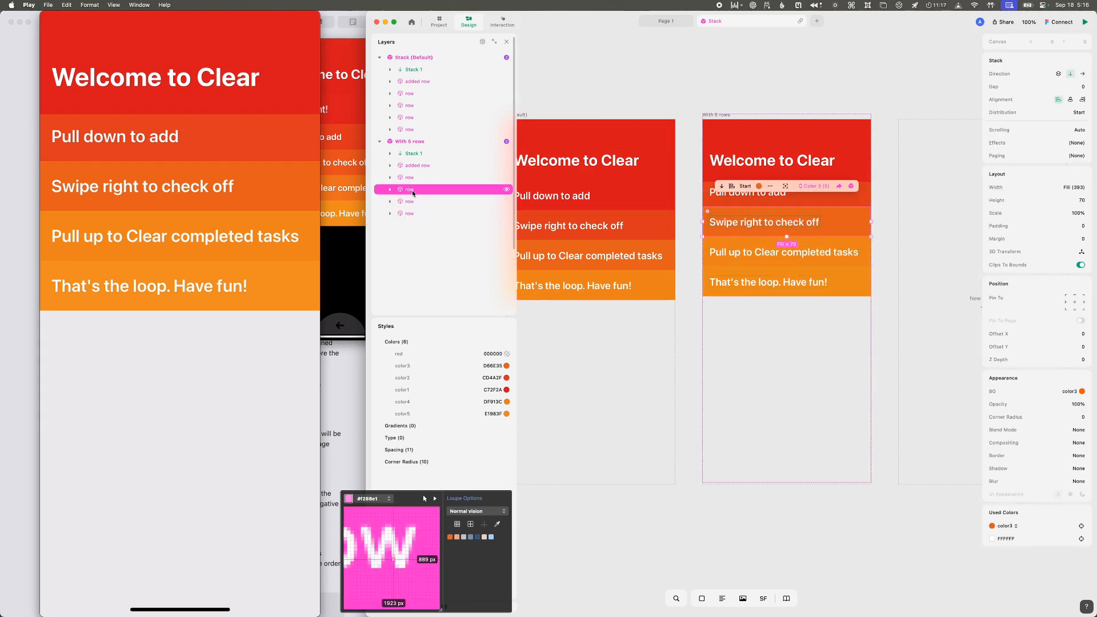
{"action": "left_click", "coordinate": [410, 202]}
{"action": "left_click", "coordinate": [408, 216]}
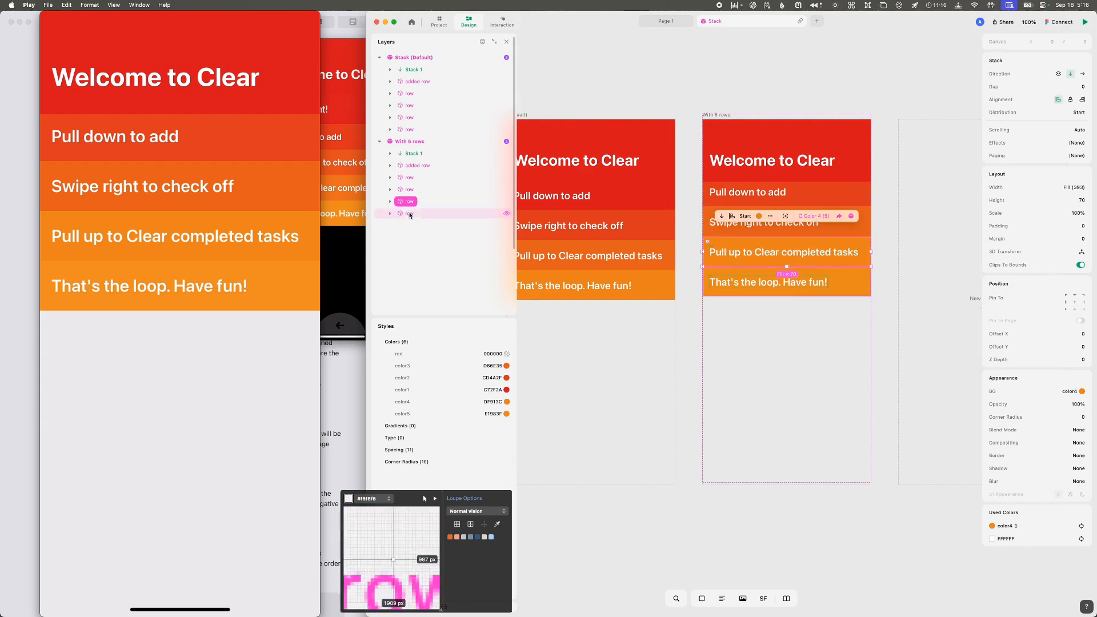
{"action": "left_click", "coordinate": [986, 261]}
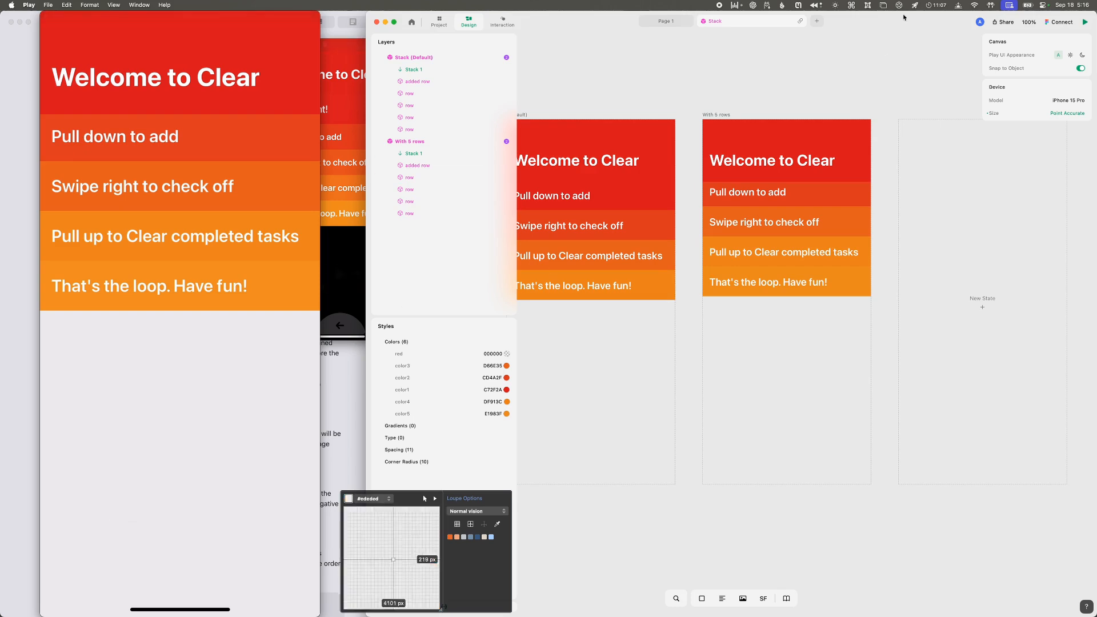
- Return to Page 1 and use the loupe to check the row colors in the iPhone preview
{"action": "left_click", "coordinate": [684, 21]}
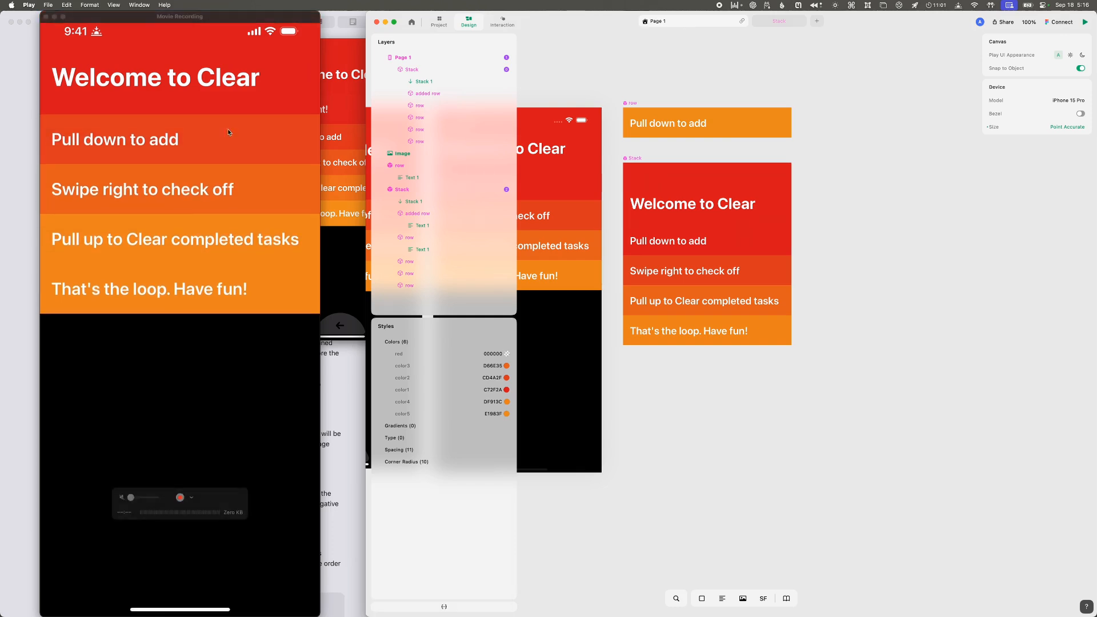
{"action": "key", "text": "ctrl+alt+super+l"}
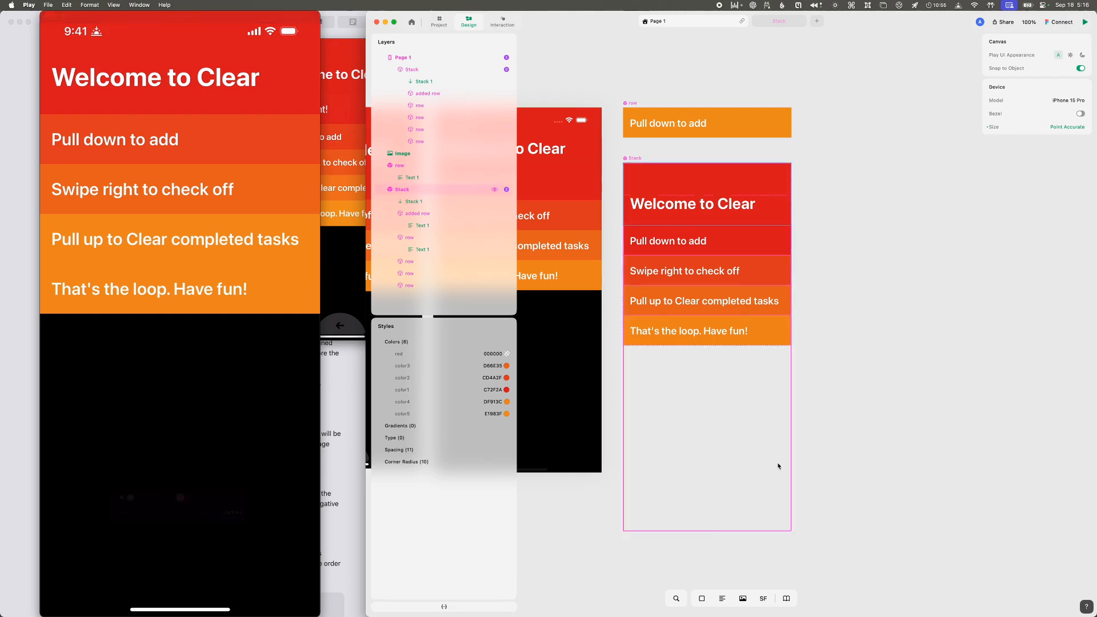
{"action": "left_click", "coordinate": [779, 463]}
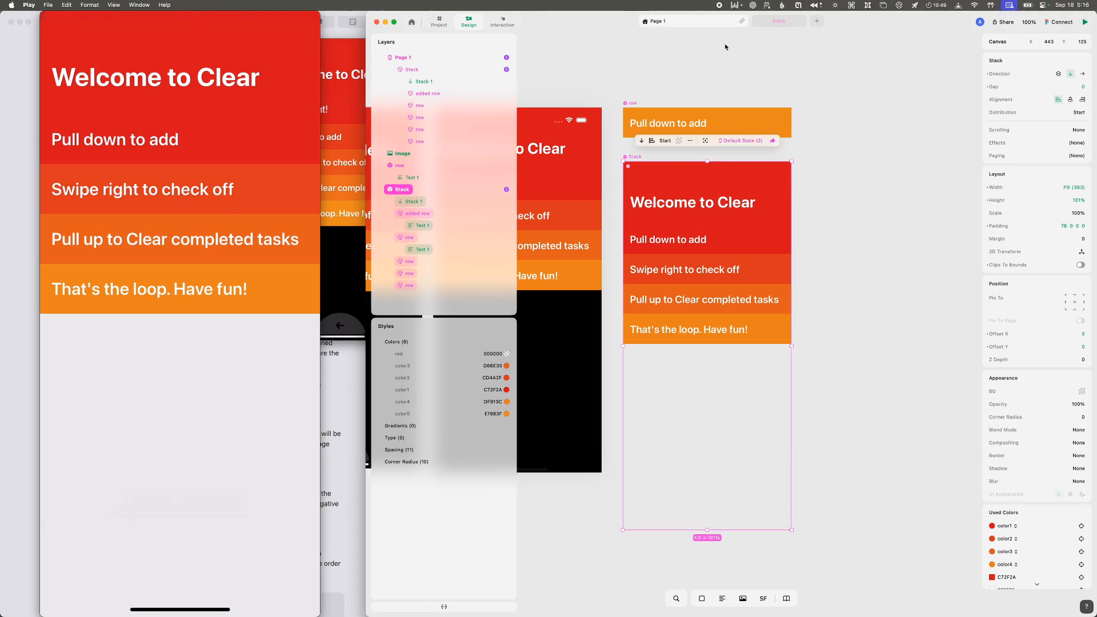
{"action": "left_click", "coordinate": [406, 58]}
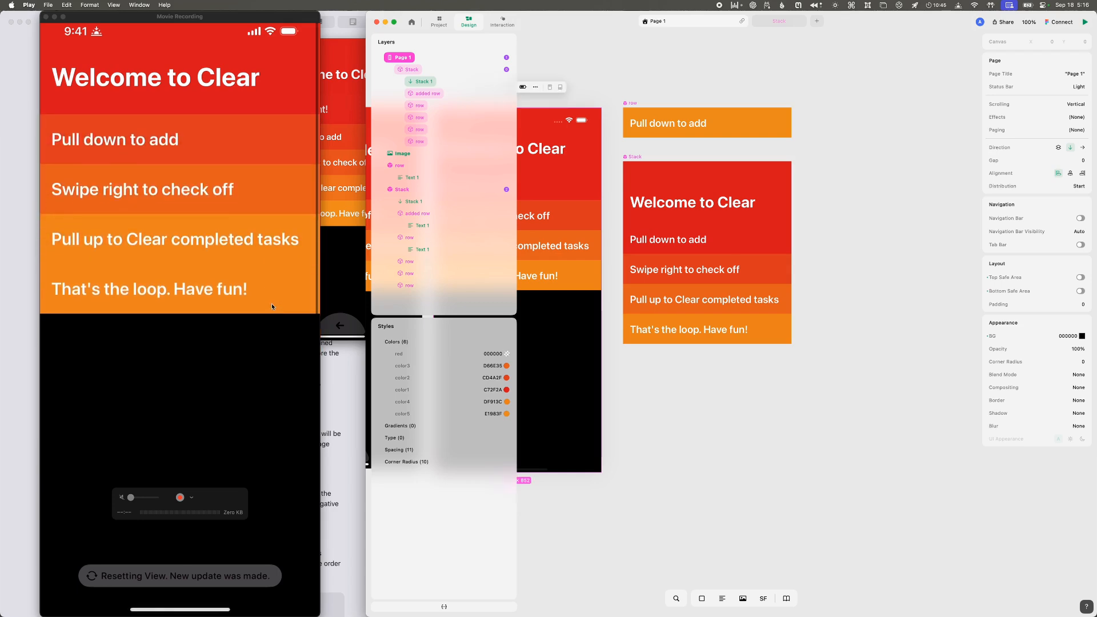
{"action": "key", "text": "ctrl+alt+super+l"}
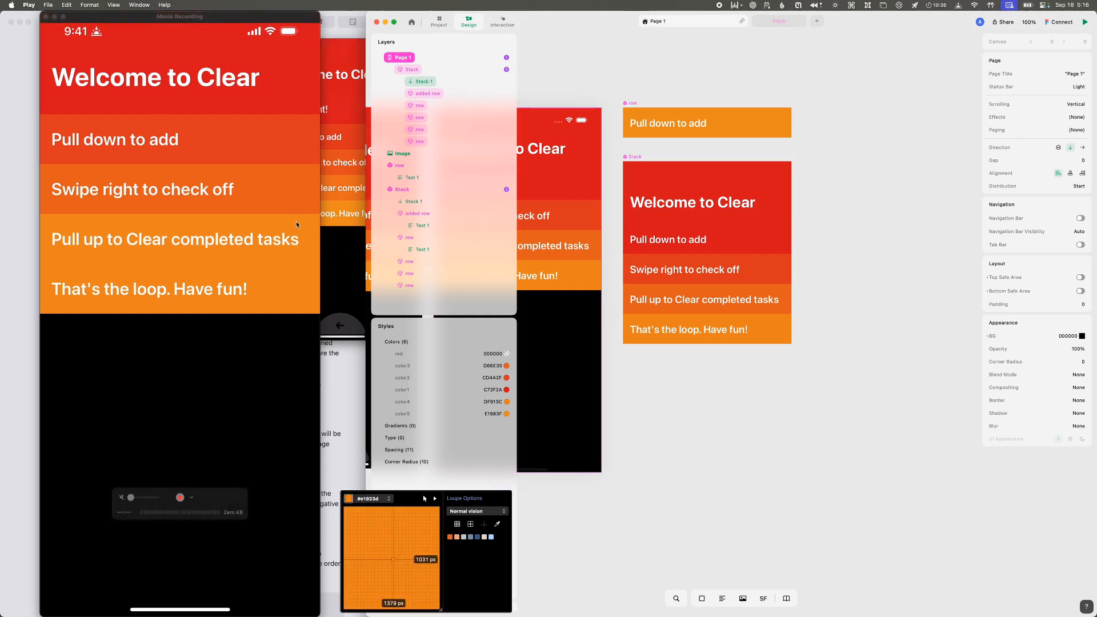
{"action": "key", "text": "Escape"}
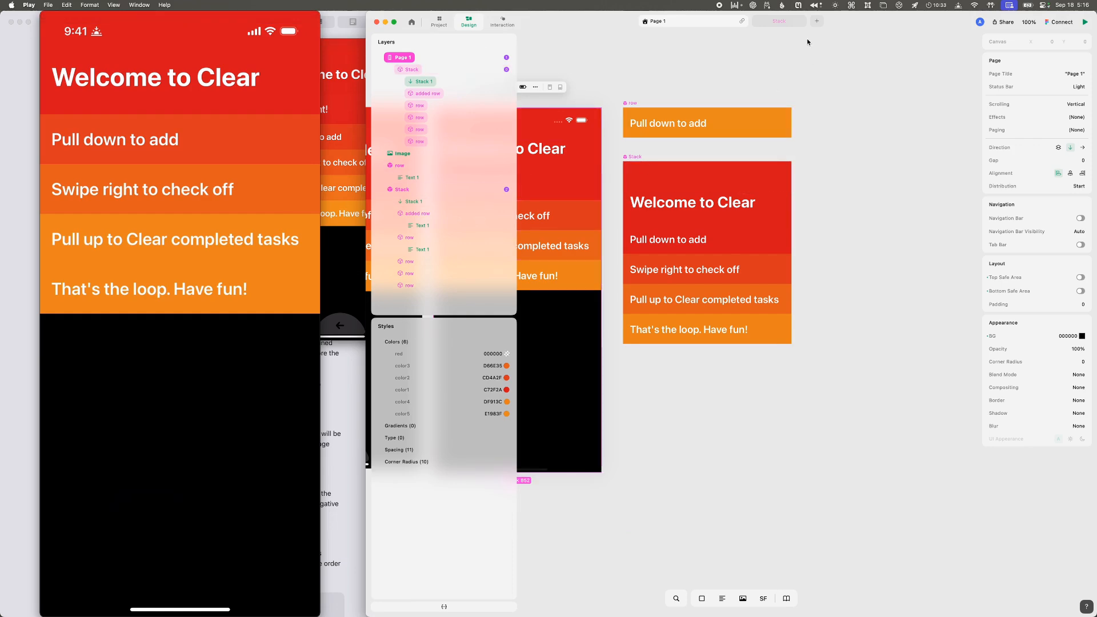
- Open the stack component and compare the color states of the rows in its Default and With 5 rows states
{"action": "left_click", "coordinate": [796, 23]}
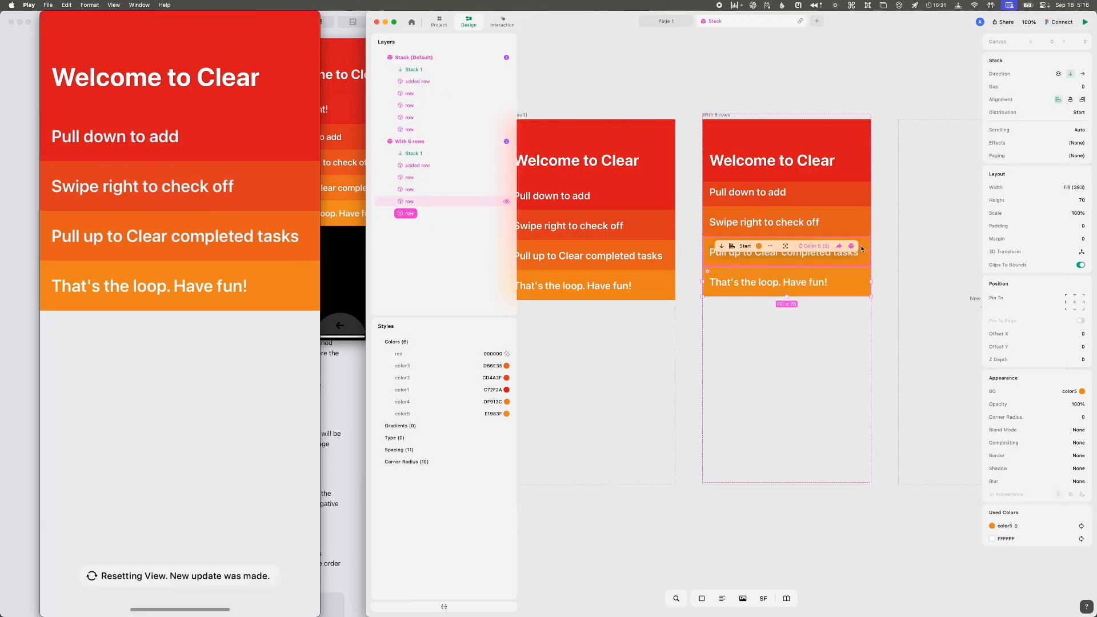
{"action": "left_click", "coordinate": [436, 205]}
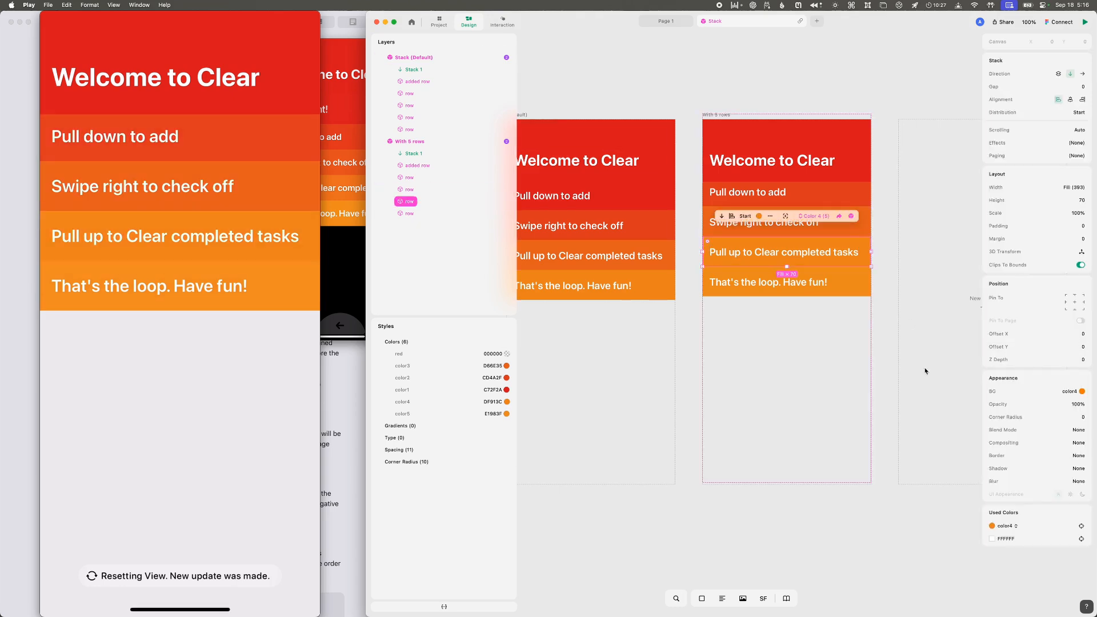
{"action": "left_click", "coordinate": [662, 250]}
{"action": "left_click", "coordinate": [661, 250]}
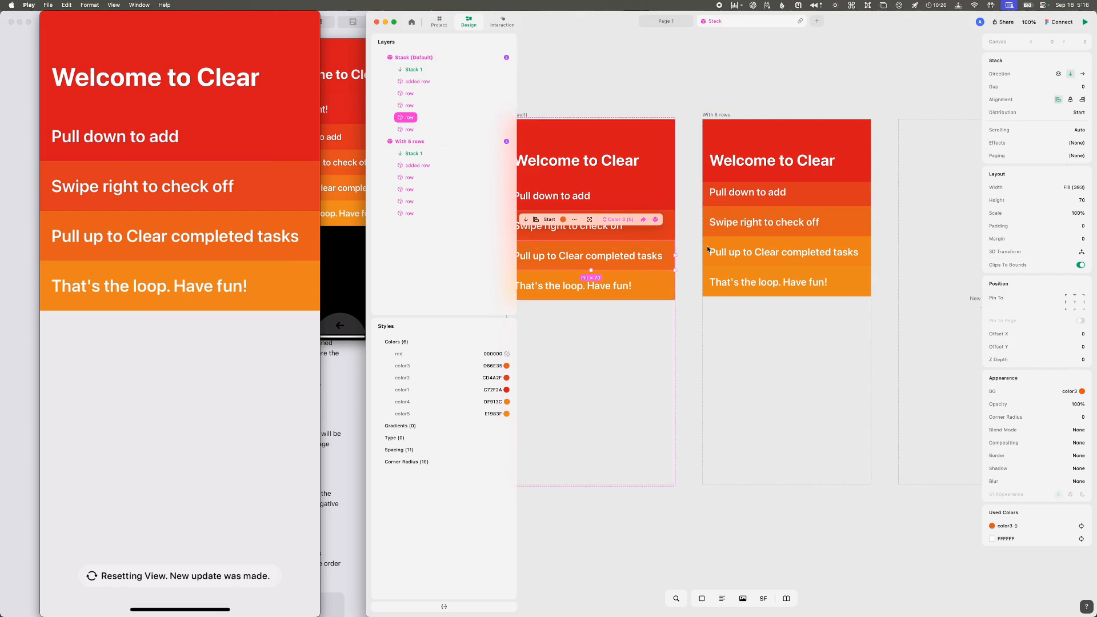
{"action": "left_click", "coordinate": [753, 248]}
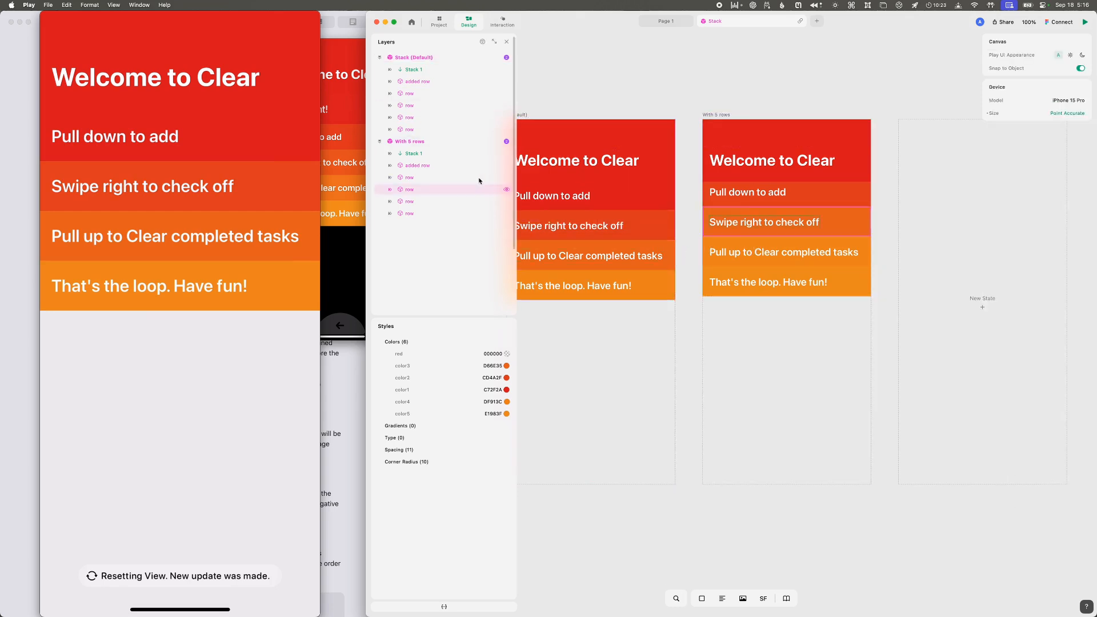
{"action": "left_click", "coordinate": [456, 201]}
{"action": "left_click", "coordinate": [446, 214]}
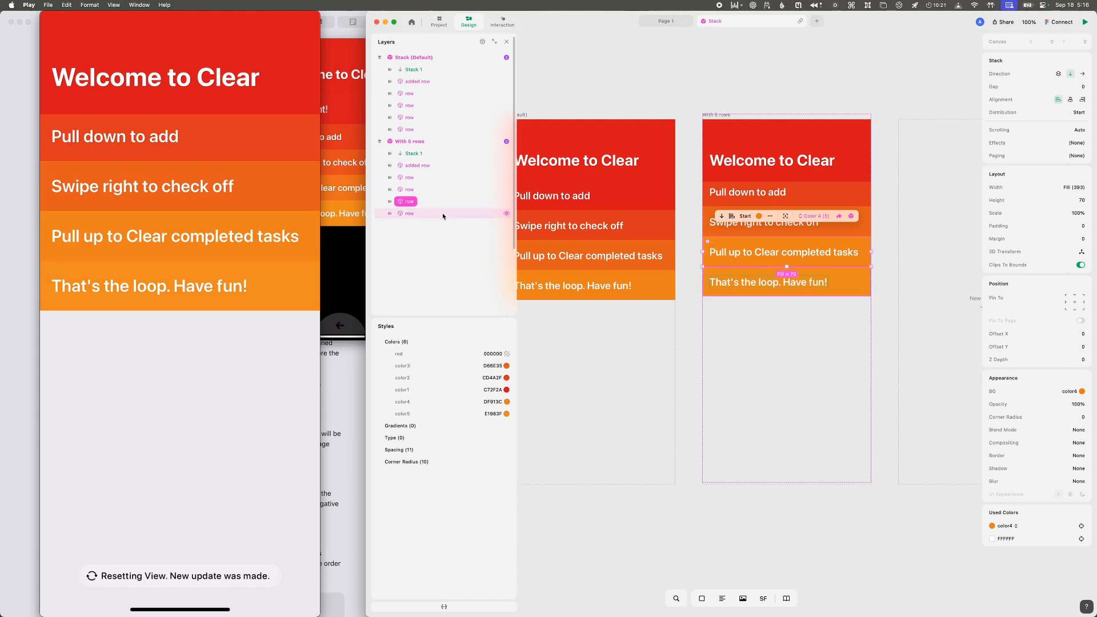
{"action": "left_click", "coordinate": [445, 205]}
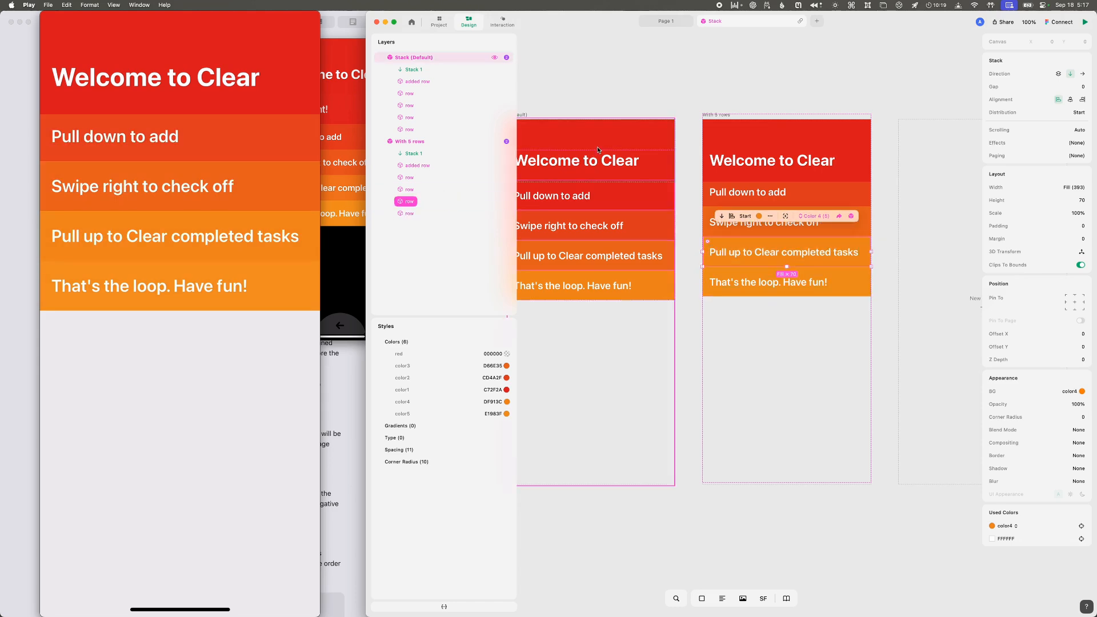
- Preview the stack's Default and With 5 rows states in turn, ending on Default, and return to Page 1
{"action": "left_click", "coordinate": [628, 139]}
{"action": "key", "text": "Escape"}
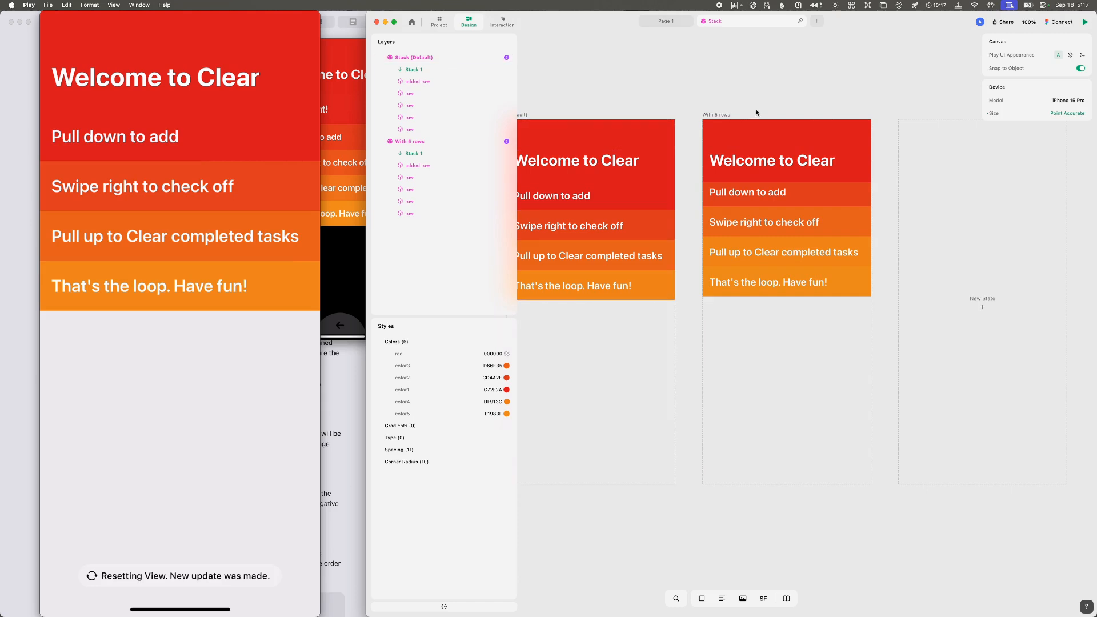
{"action": "left_click", "coordinate": [711, 117]}
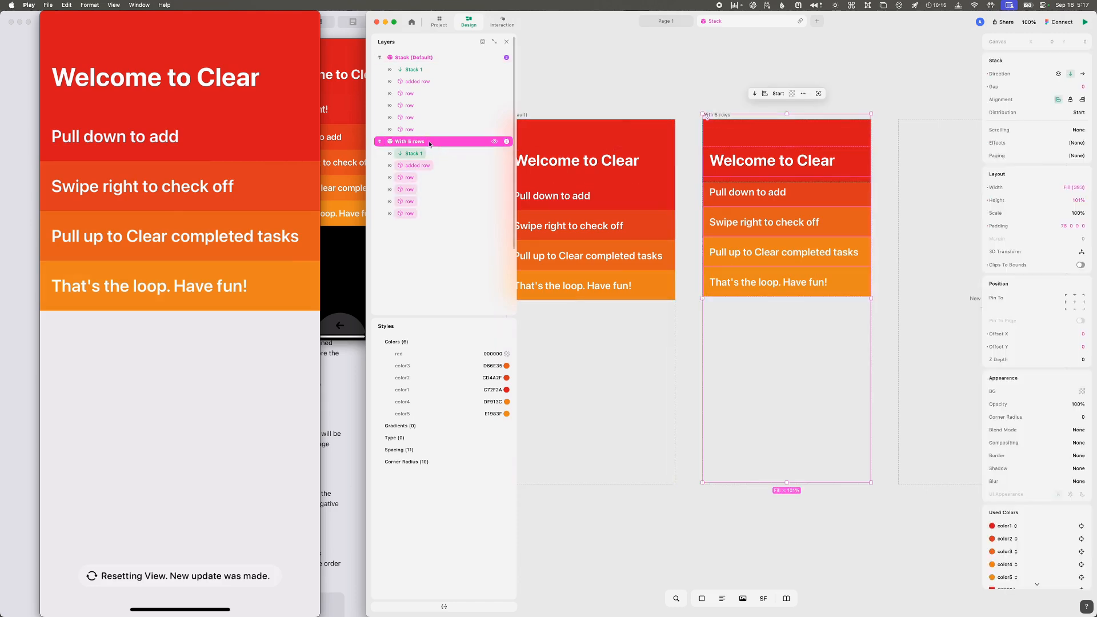
{"action": "left_click", "coordinate": [414, 58]}
{"action": "left_click", "coordinate": [666, 22]}
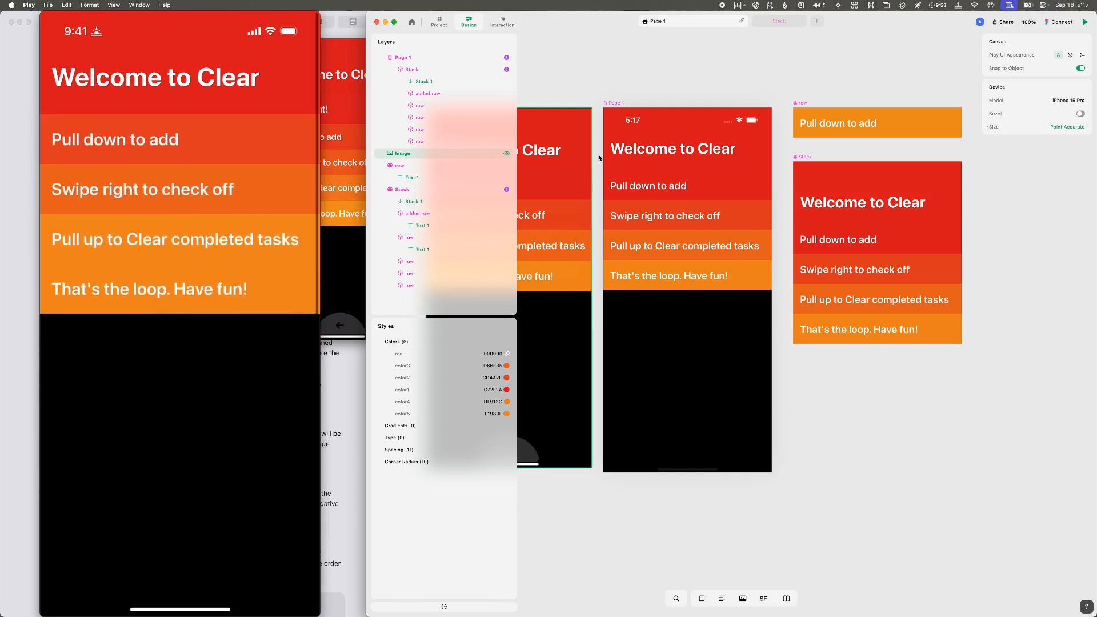
- Switch to the QuickTime Player reference recording, scrub through the moment the added row is pulled down, and return to Play
{"action": "left_click", "coordinate": [353, 144]}
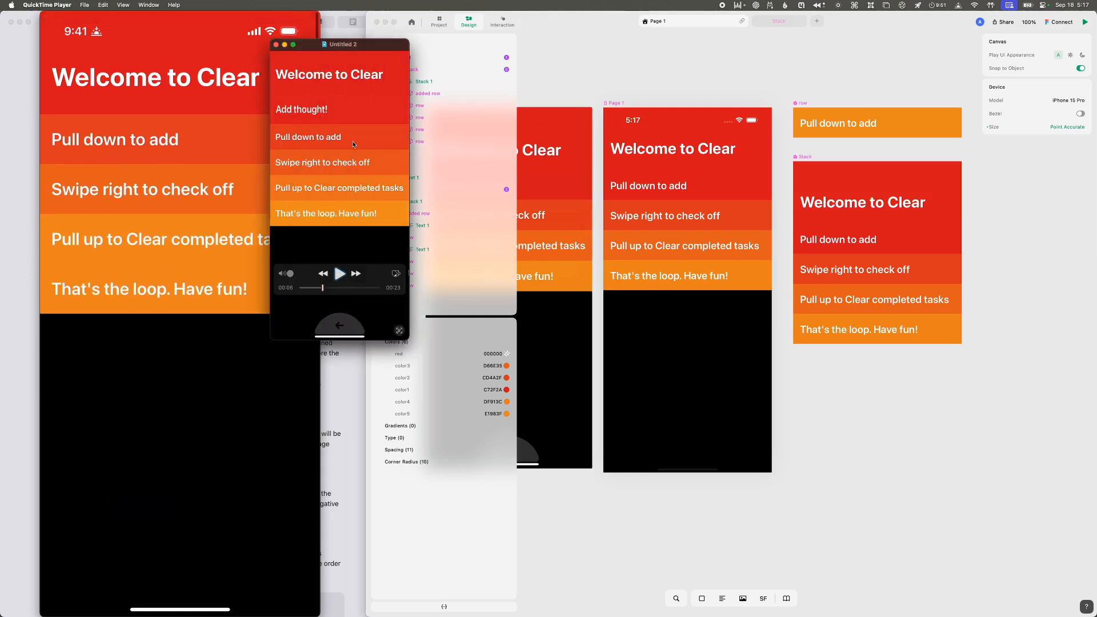
{"action": "left_click_drag", "start_coordinate": [331, 292], "coordinate": [308, 292]}
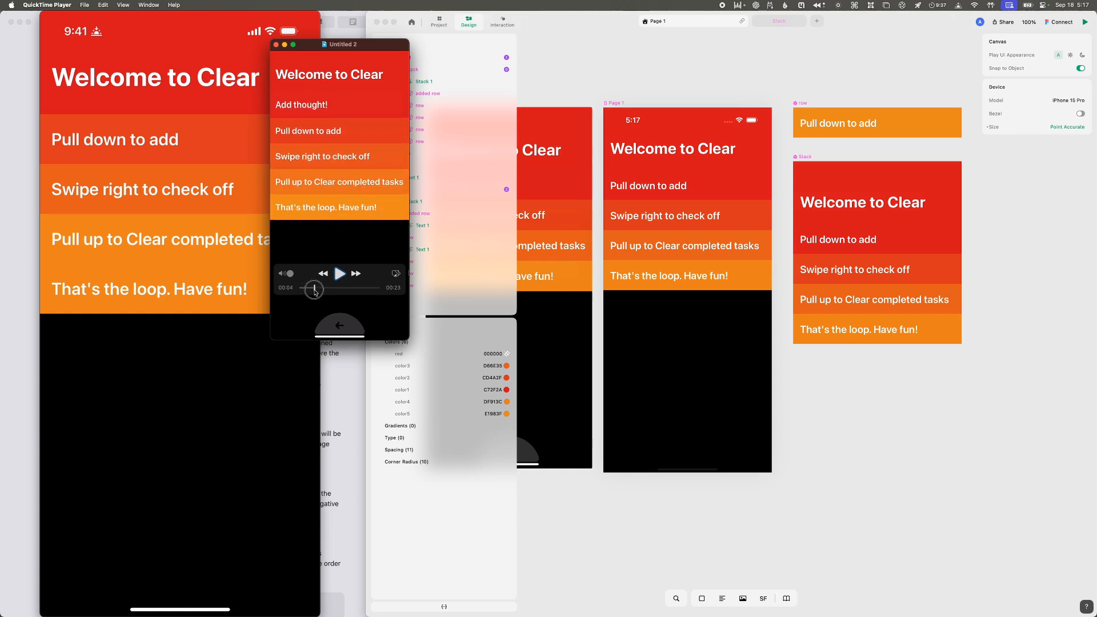
{"action": "mouse_move", "coordinate": [315, 293]}
{"action": "left_mouse_down"}
{"action": "mouse_move", "coordinate": [331, 292]}
{"action": "mouse_move", "coordinate": [321, 292]}
{"action": "left_mouse_up"}
{"action": "left_click", "coordinate": [642, 85]}
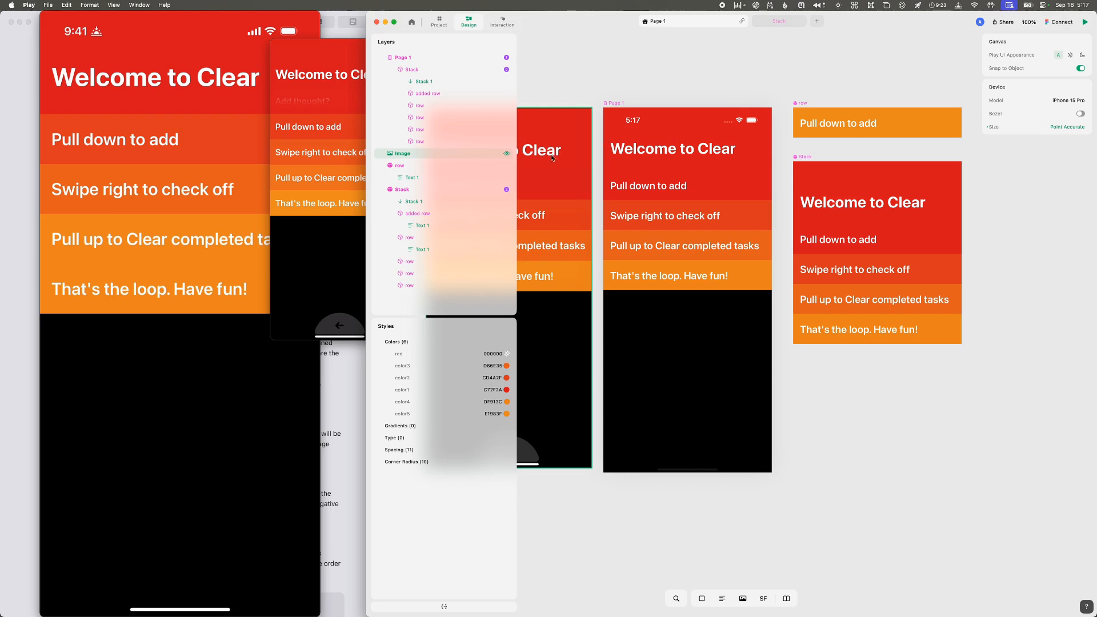
- Open the row component, examine the settings and context options of its Default state, and return to Page 1
{"action": "left_click", "coordinate": [471, 167]}
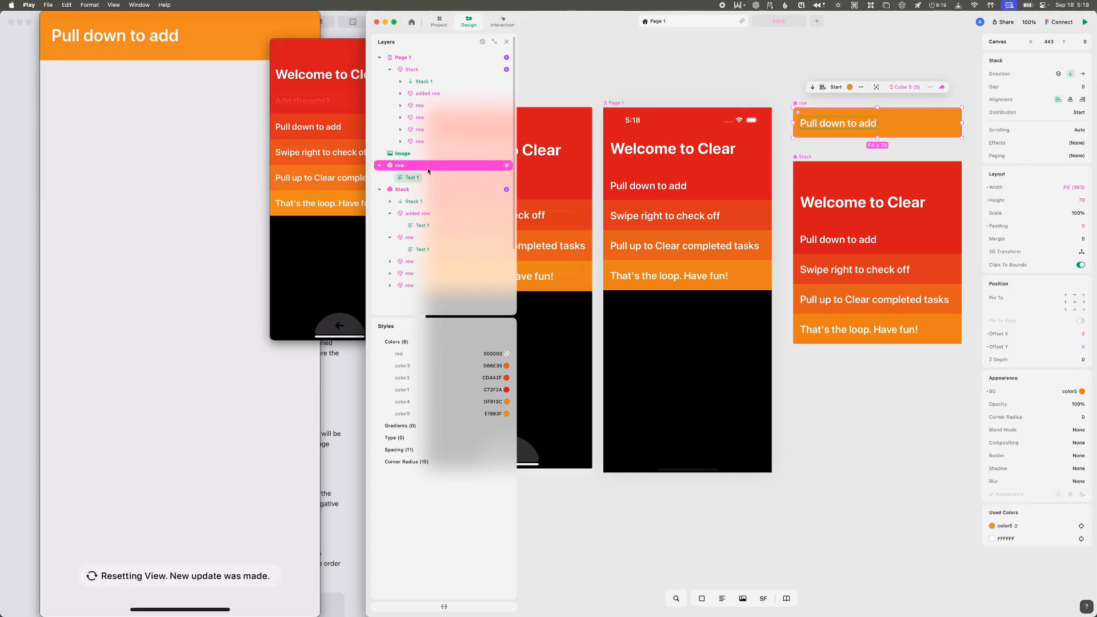
{"action": "left_click", "coordinate": [942, 86]}
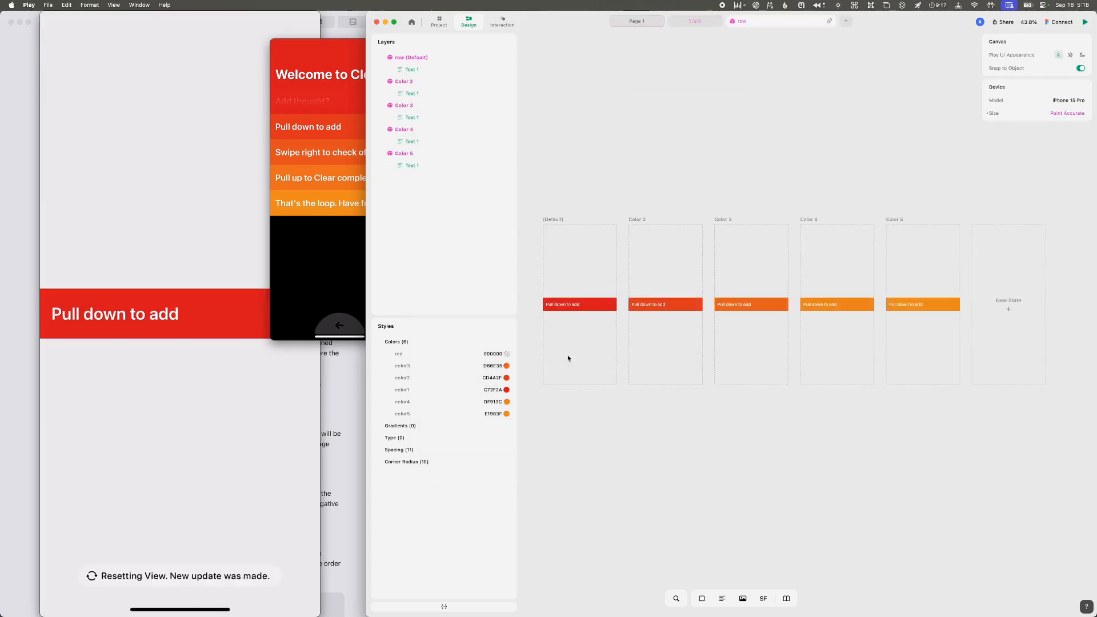
{"action": "left_click", "coordinate": [557, 223]}
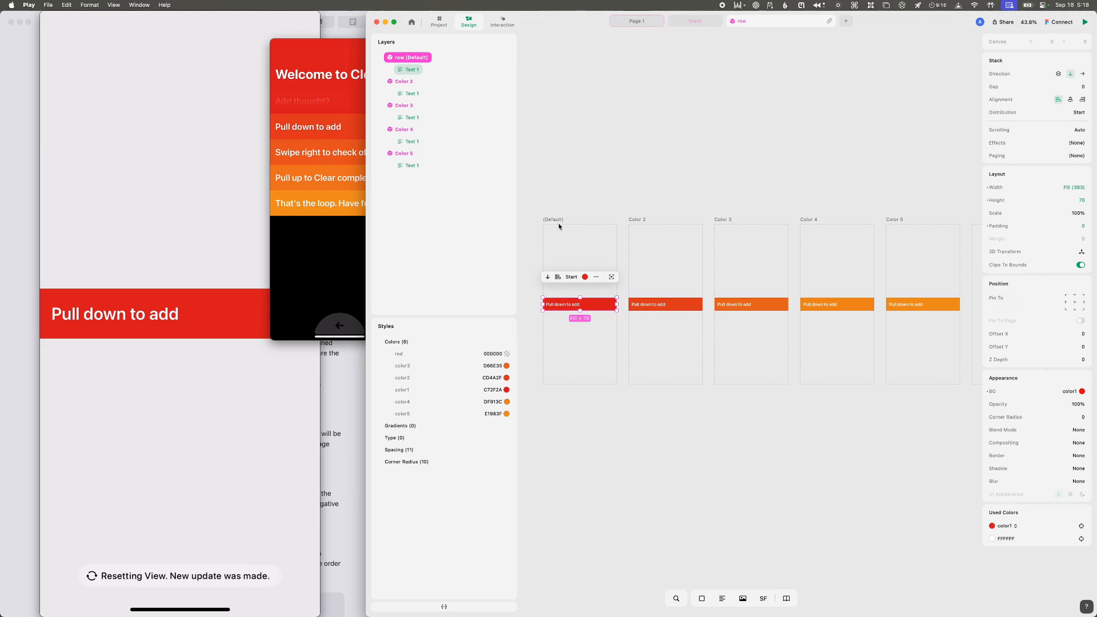
{"action": "left_click", "coordinate": [596, 277]}
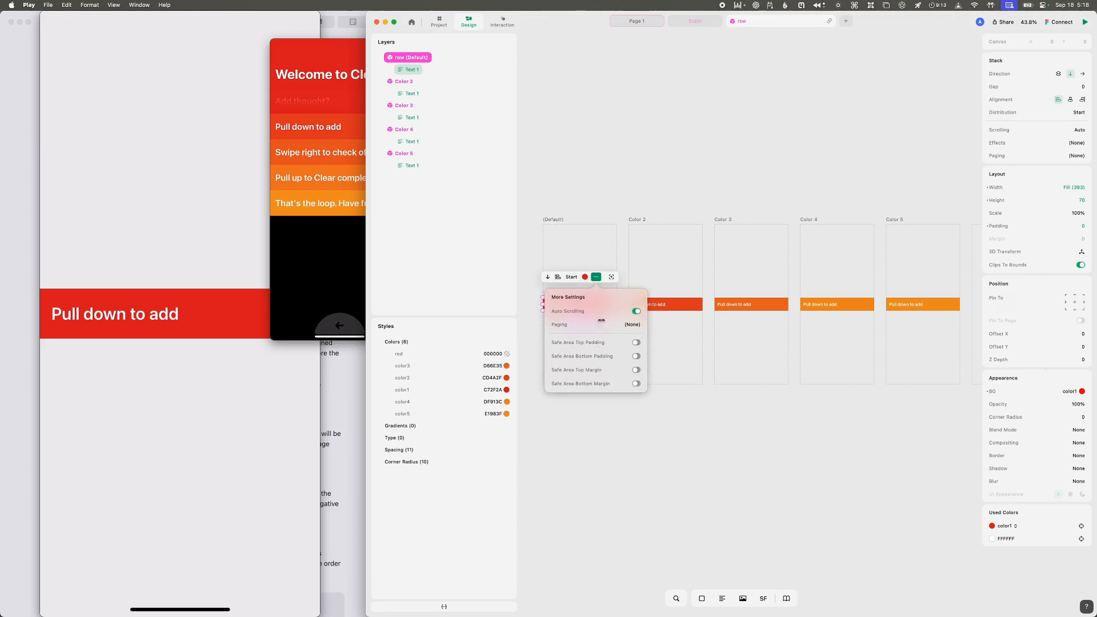
{"action": "left_click", "coordinate": [595, 277]}
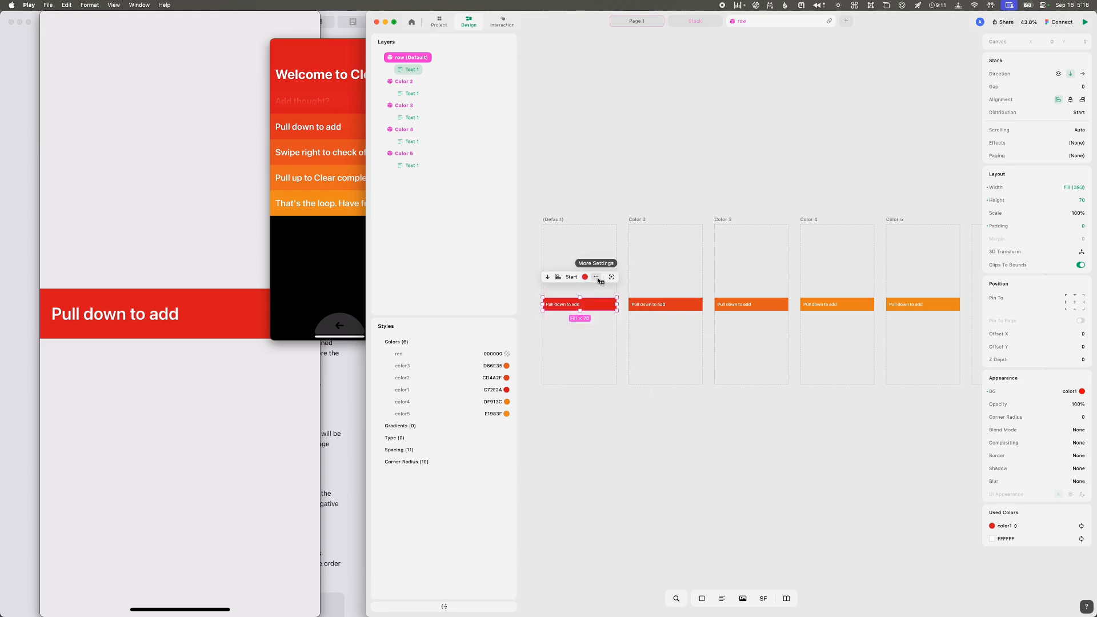
{"action": "right_click", "coordinate": [562, 223]}
{"action": "right_click", "coordinate": [553, 247]}
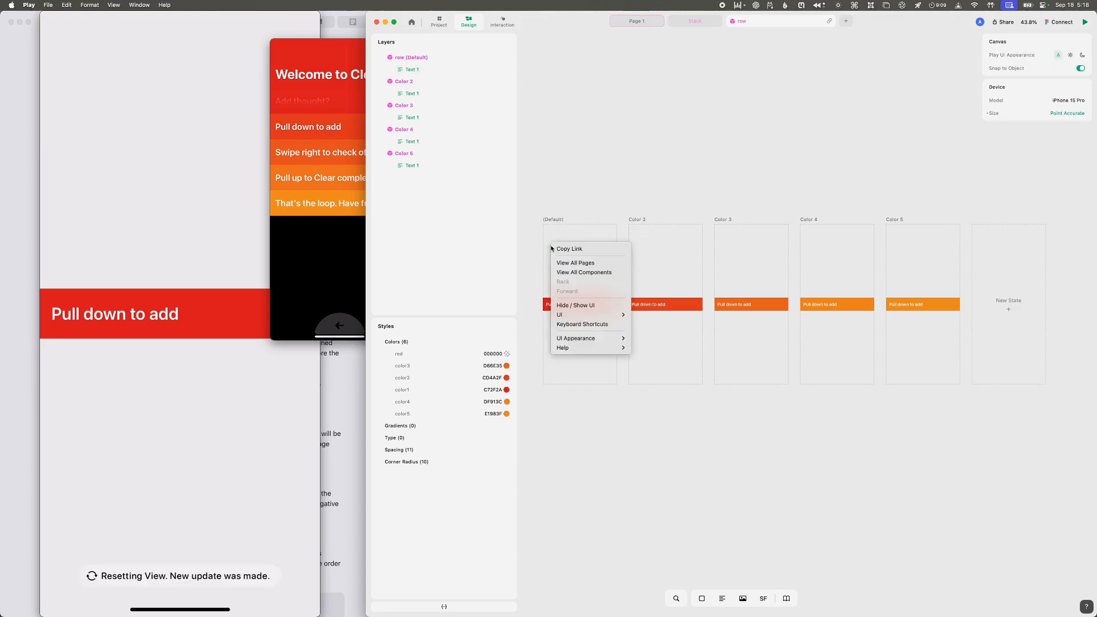
{"action": "left_click", "coordinate": [558, 209]}
{"action": "left_click", "coordinate": [552, 222]}
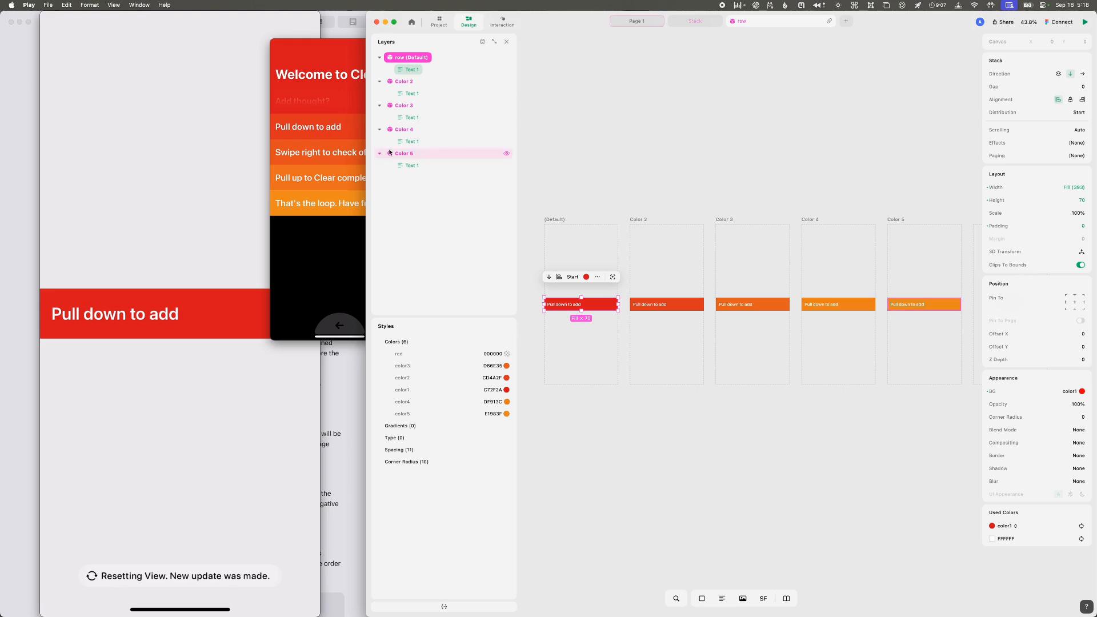
{"action": "left_click", "coordinate": [718, 21]}
{"action": "left_click", "coordinate": [635, 21]}
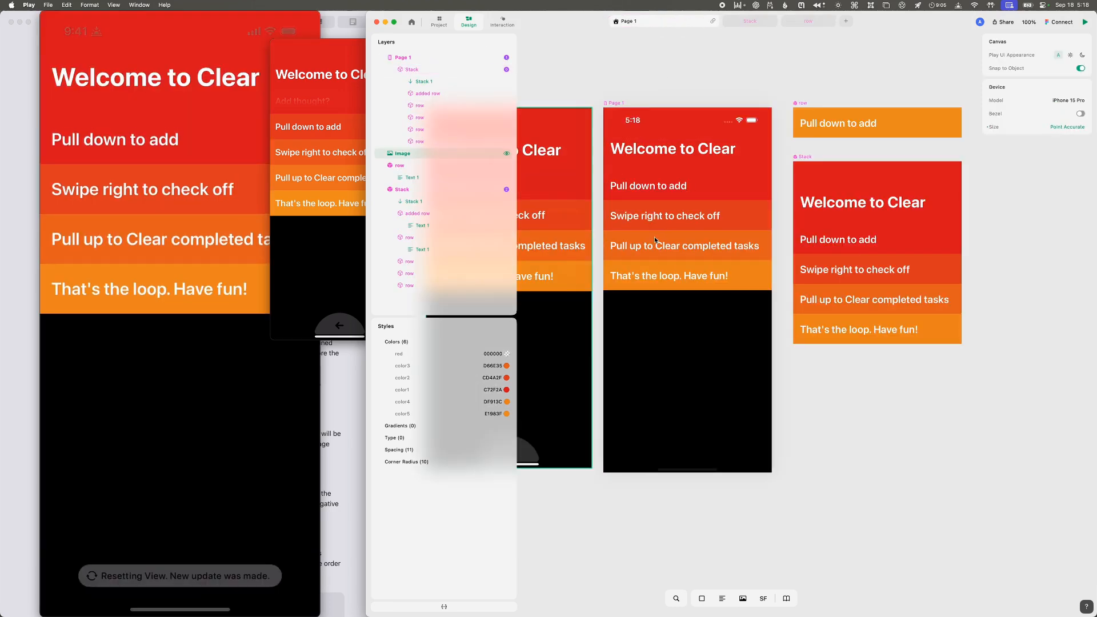
- Bring the iPhone mirror forward, then add a While Scrolling trigger to Page 1 in Play's Interaction mode
{"action": "left_click", "coordinate": [215, 241]}
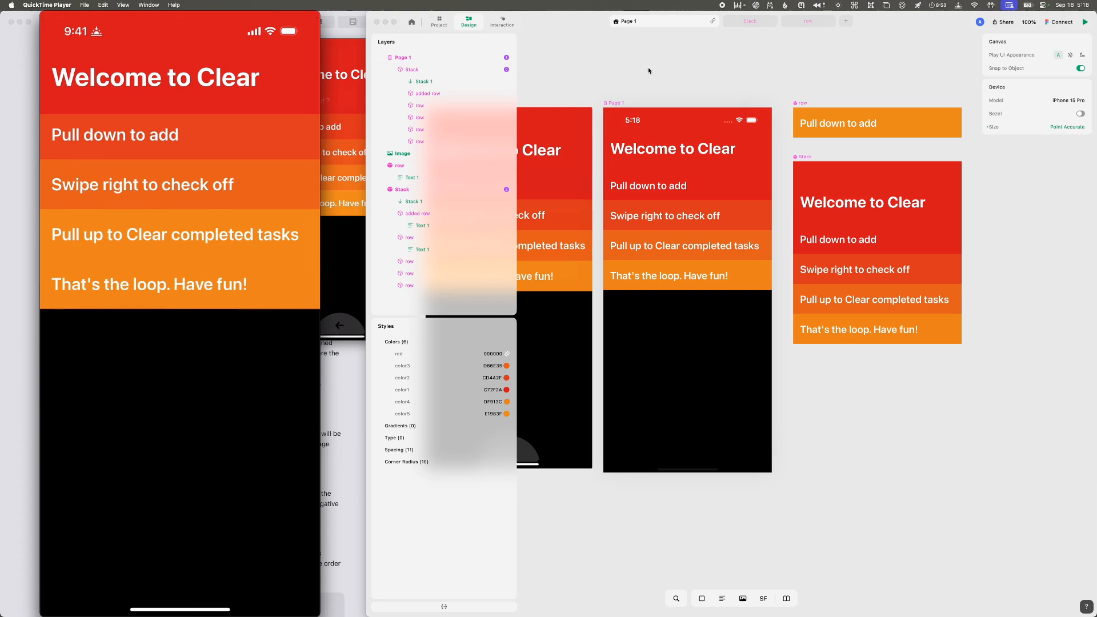
{"action": "left_click", "coordinate": [511, 26]}
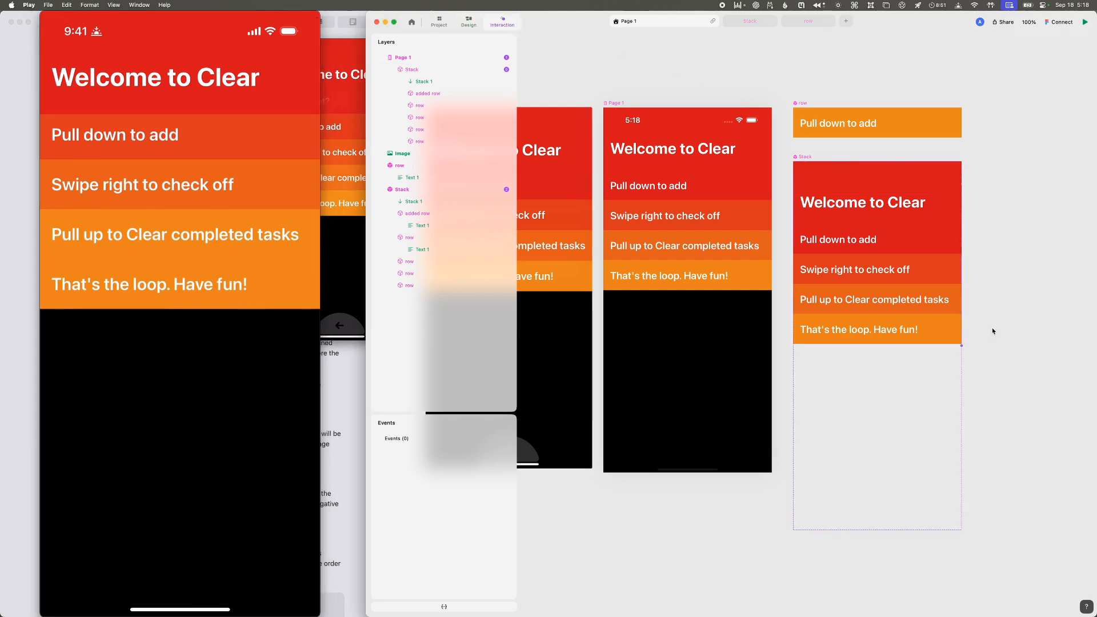
{"action": "scroll", "coordinate": [658, 108], "scroll_direction": "left", "scroll_amount": 2}
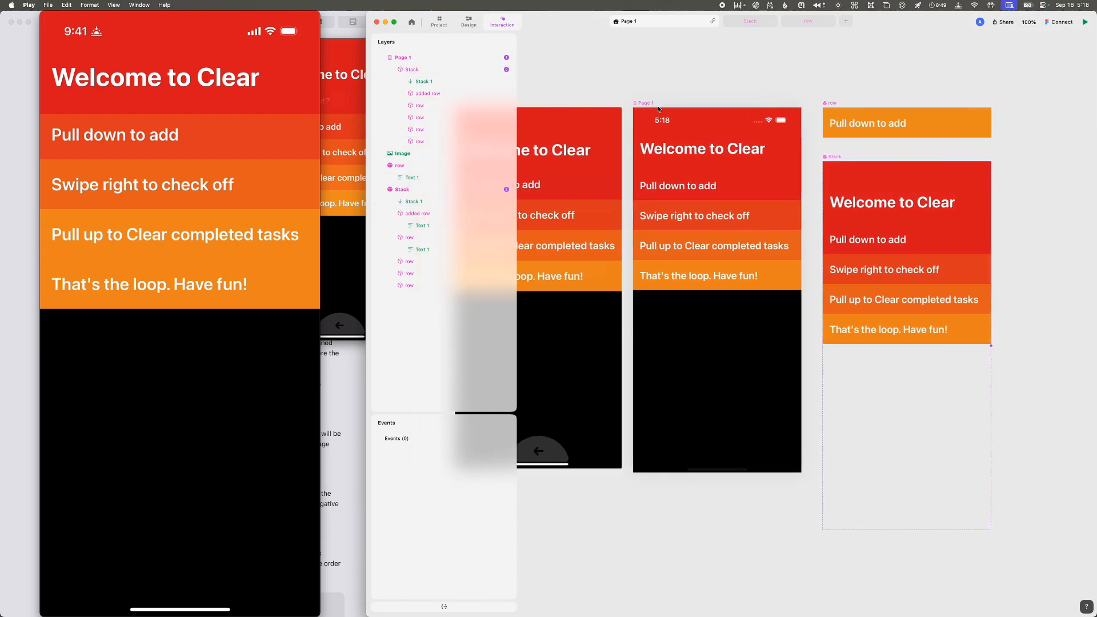
{"action": "left_click", "coordinate": [465, 70]}
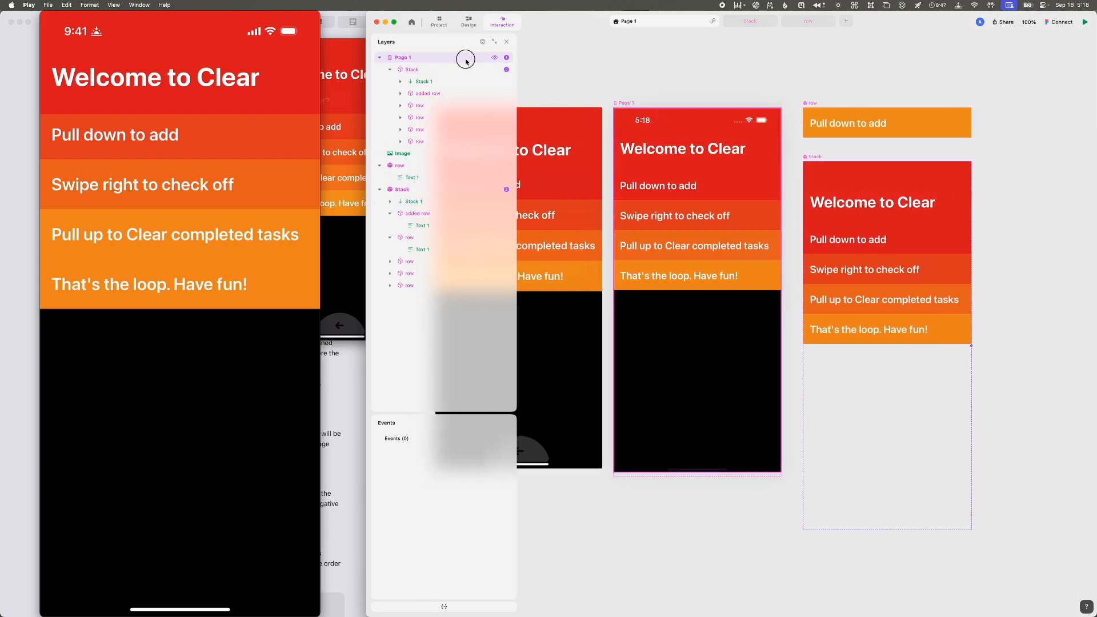
{"action": "left_click", "coordinate": [781, 291]}
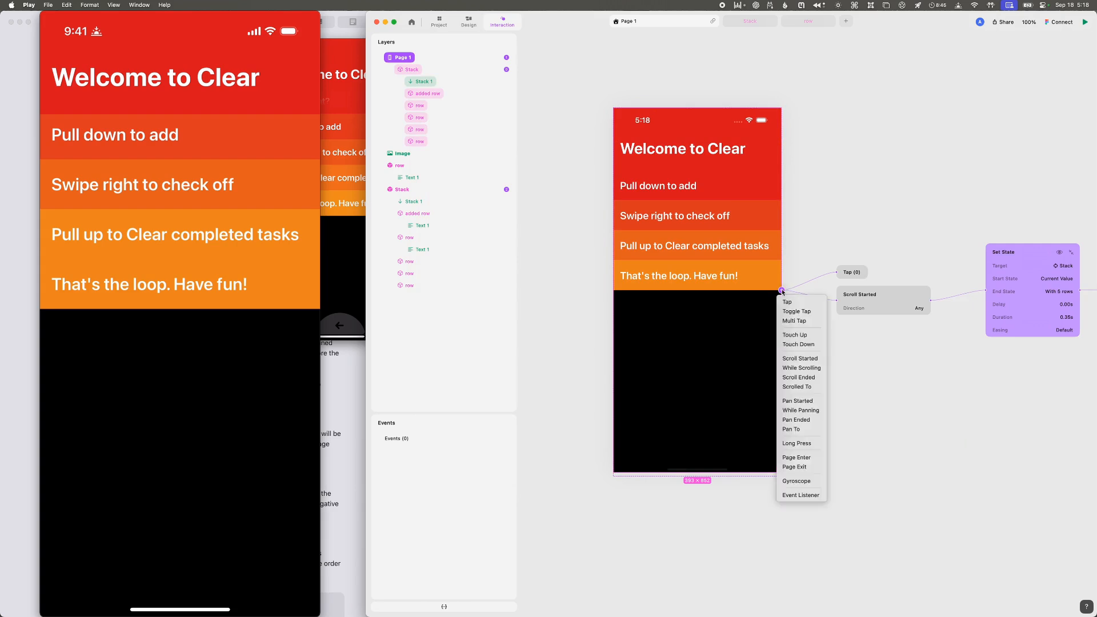
{"action": "left_click", "coordinate": [802, 368]}
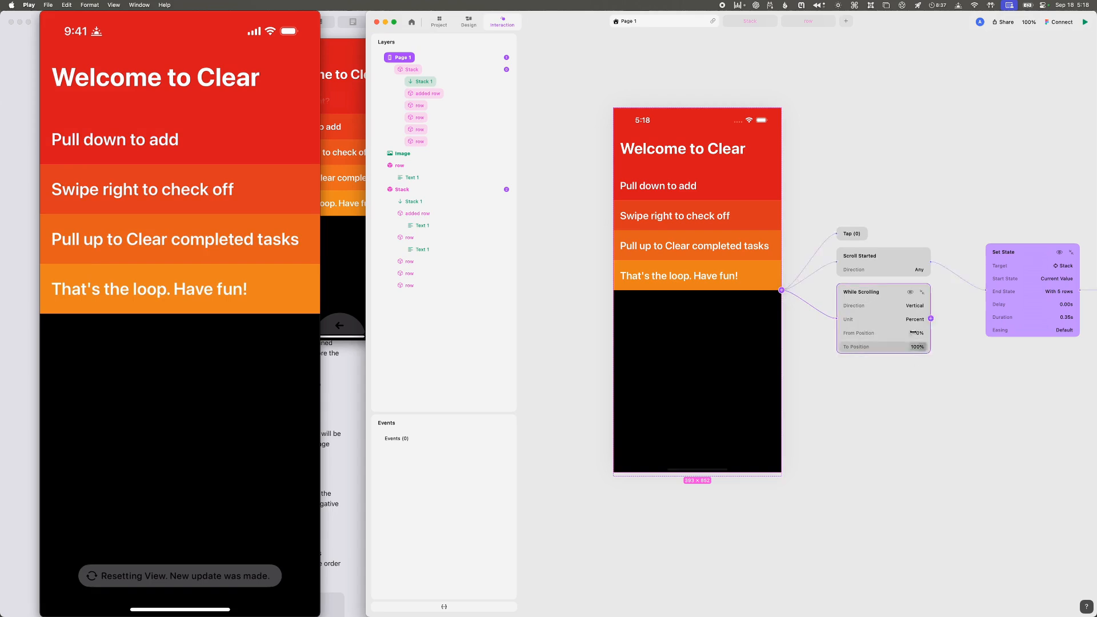
- Attach a Set Height action to Page 1's While Scrolling trigger
{"action": "right_click", "coordinate": [889, 294]}
{"action": "left_click", "coordinate": [888, 295]}
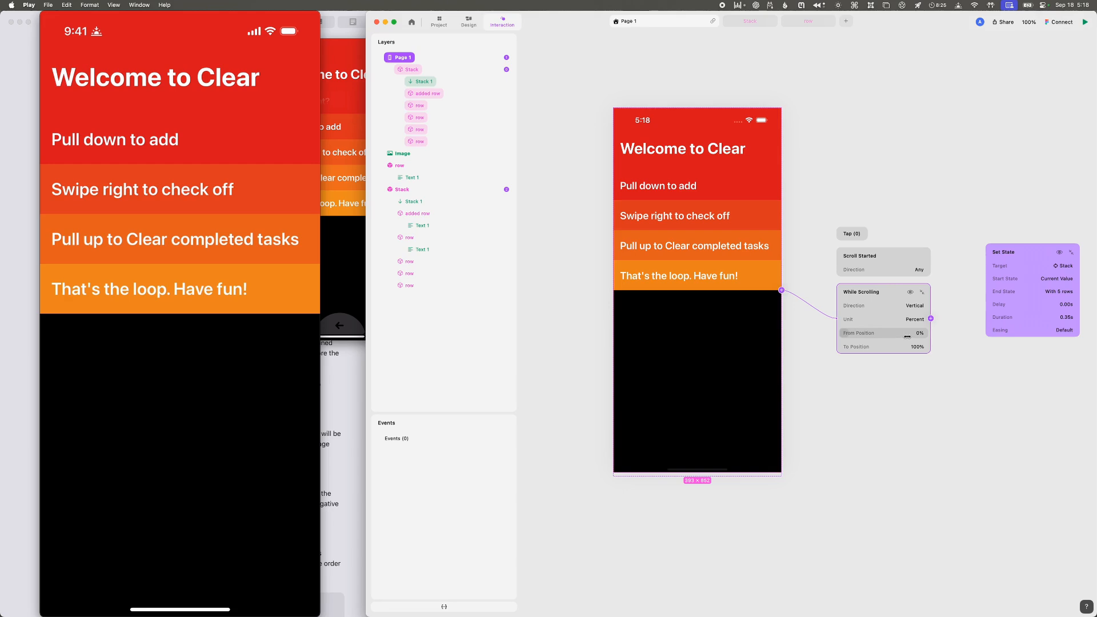
{"action": "left_click", "coordinate": [931, 318]}
{"action": "mouse_move", "coordinate": [949, 365]}
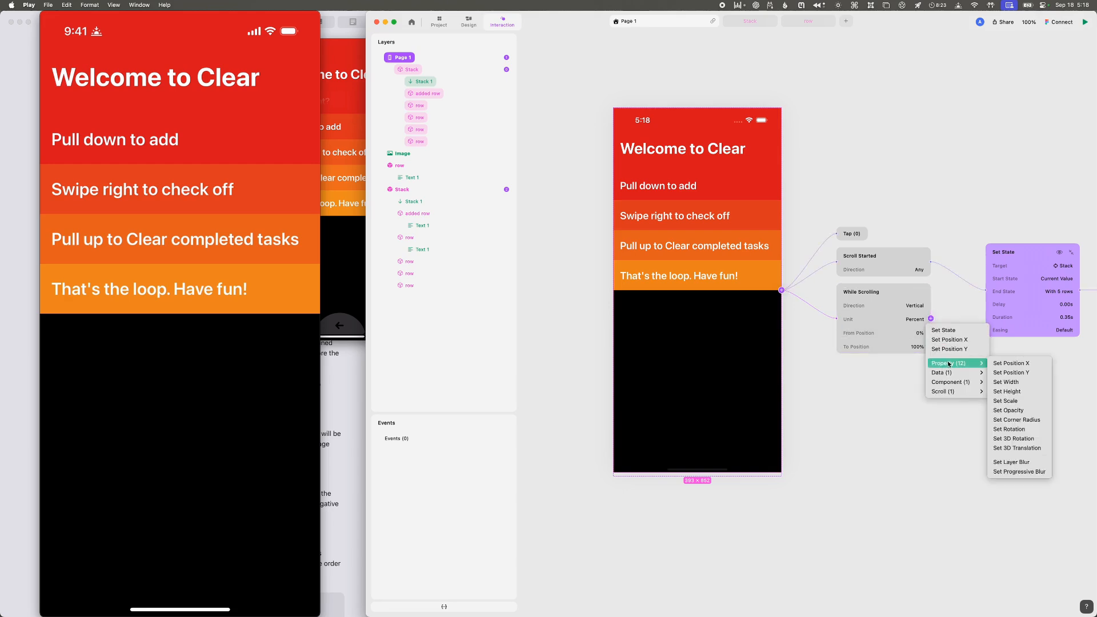
{"action": "left_click", "coordinate": [1008, 391]}
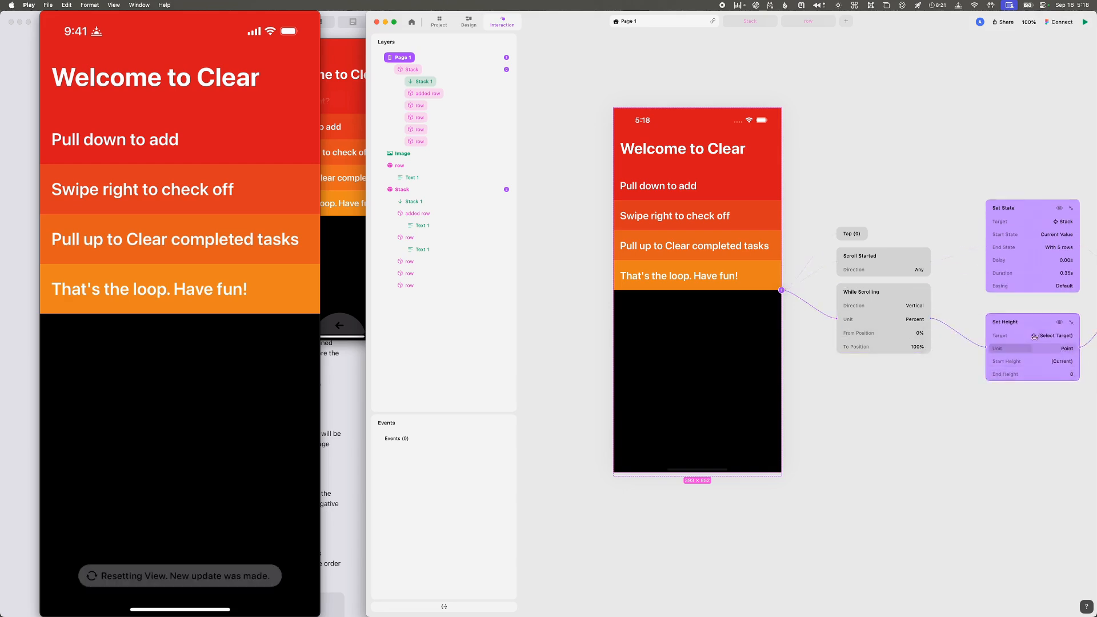
- Set the target of the While Scrolling trigger's Set Height action to the added row
{"action": "left_click", "coordinate": [1058, 336]}
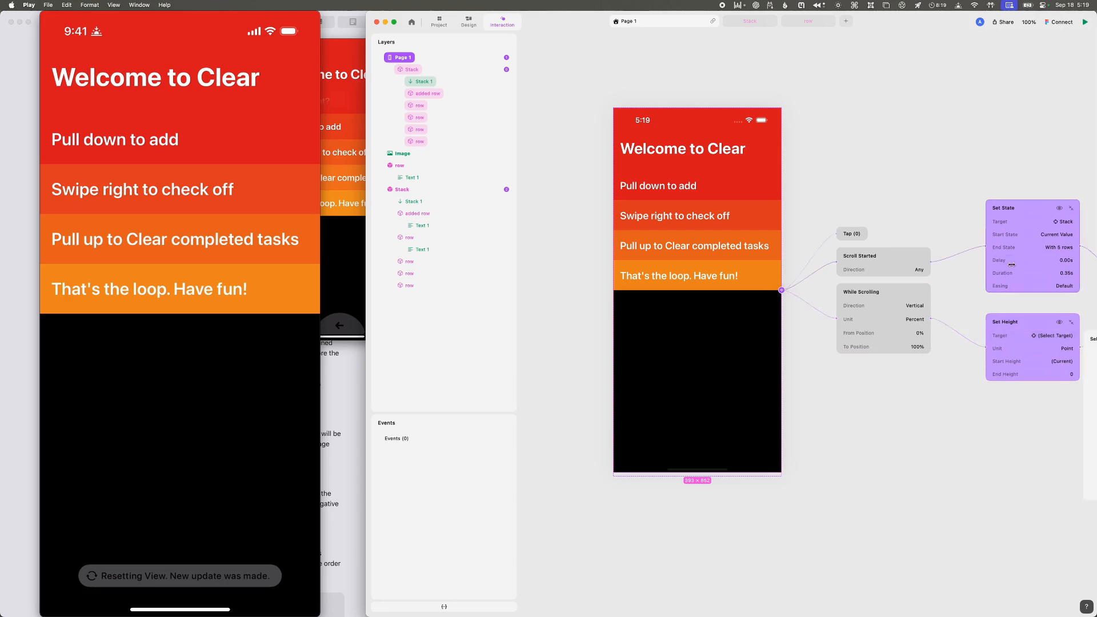
{"action": "scroll", "coordinate": [956, 261], "scroll_direction": "right", "scroll_amount": 5}
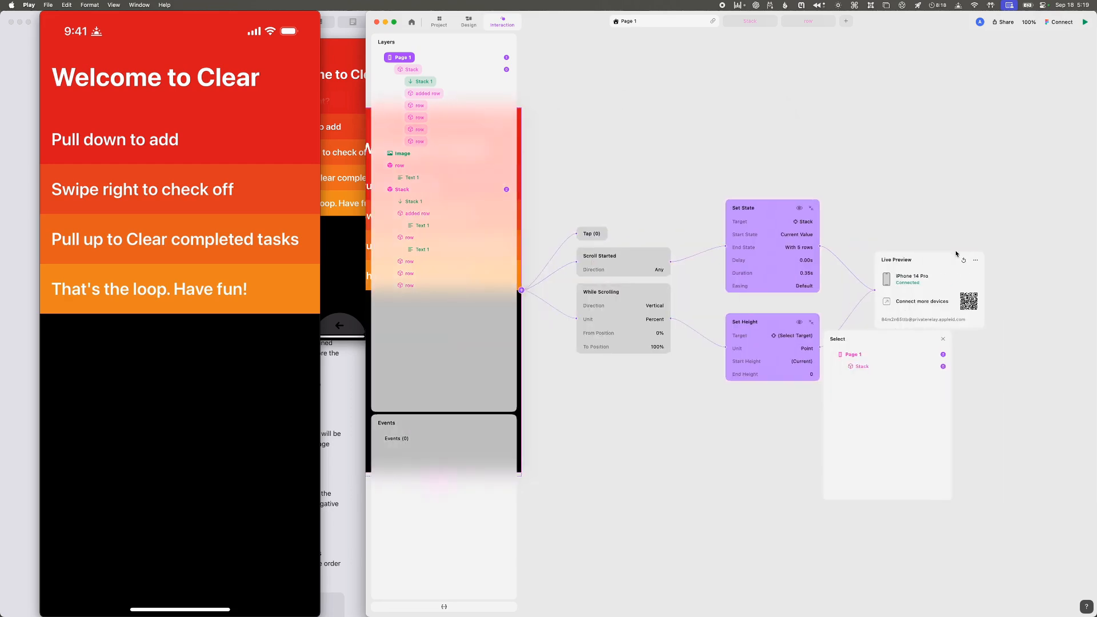
{"action": "left_click", "coordinate": [840, 366]}
{"action": "left_click", "coordinate": [878, 390]}
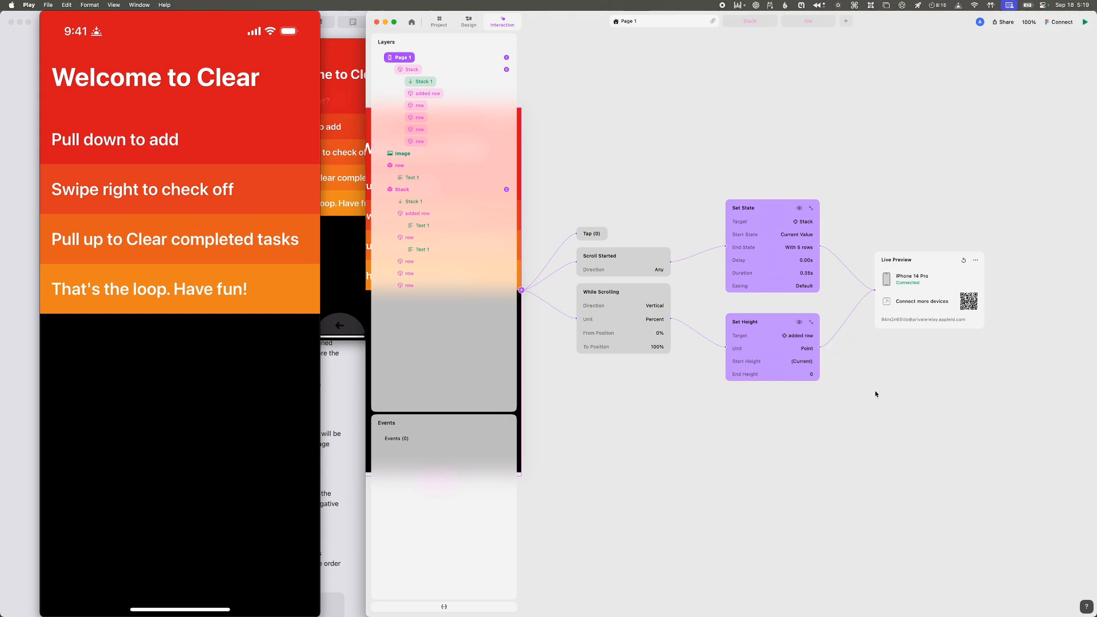
{"action": "scroll", "coordinate": [783, 419], "scroll_direction": "left", "scroll_amount": 2}
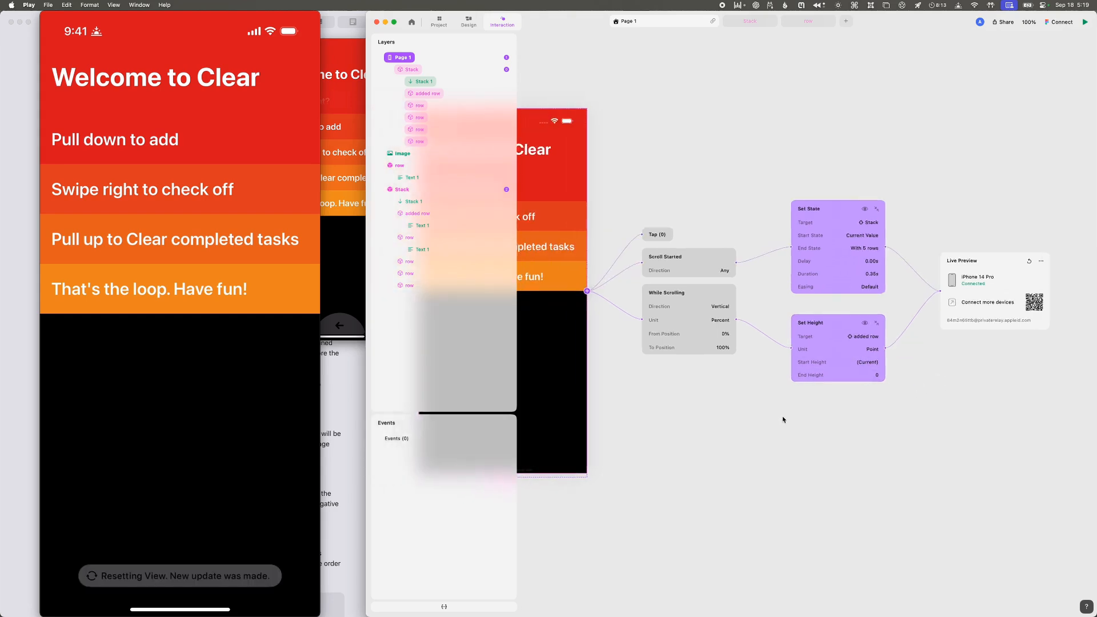
- Try End Heights of 475 and 692 points in the added row's Set Height action, ending on 327
{"action": "left_click_drag", "start_coordinate": [860, 380], "coordinate": [917, 374]}
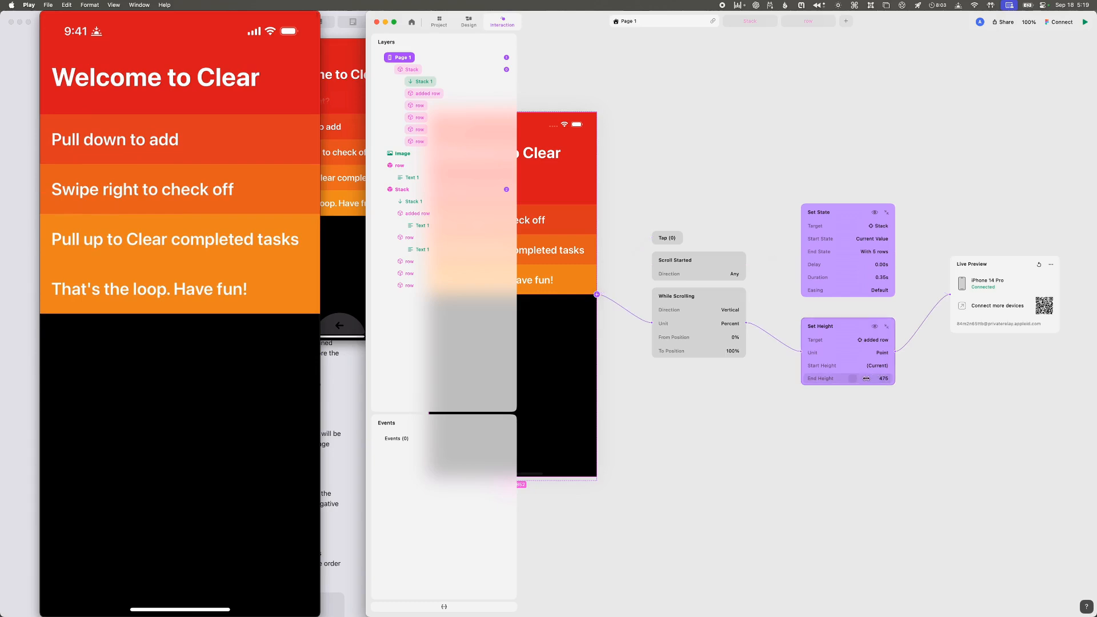
{"action": "left_click_drag", "start_coordinate": [859, 380], "coordinate": [882, 379]}
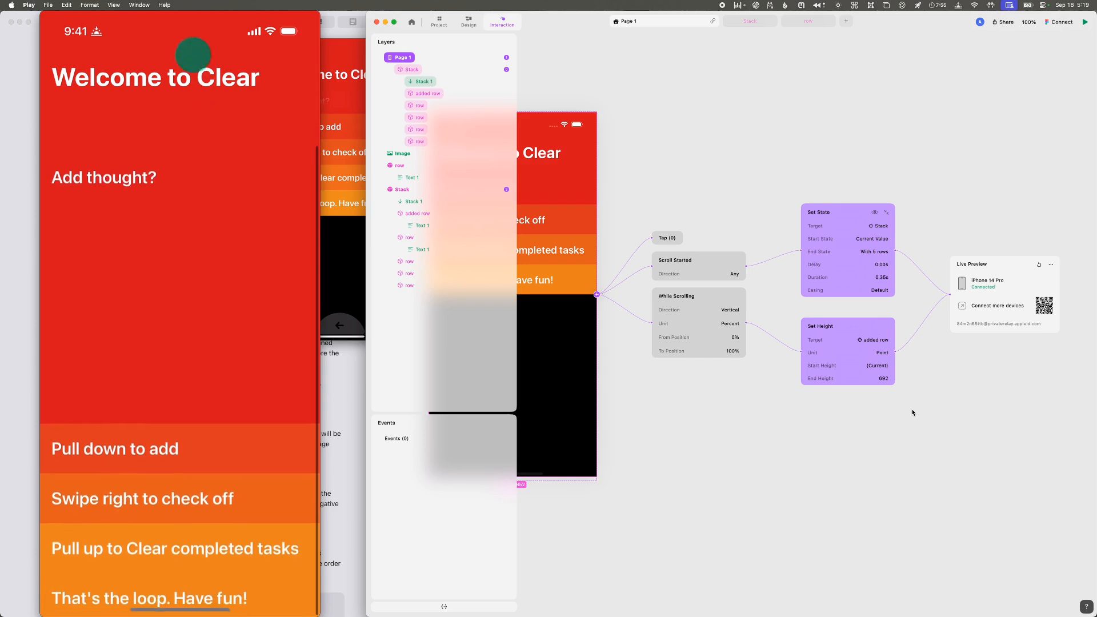
{"action": "left_click_drag", "start_coordinate": [885, 380], "coordinate": [826, 382]}
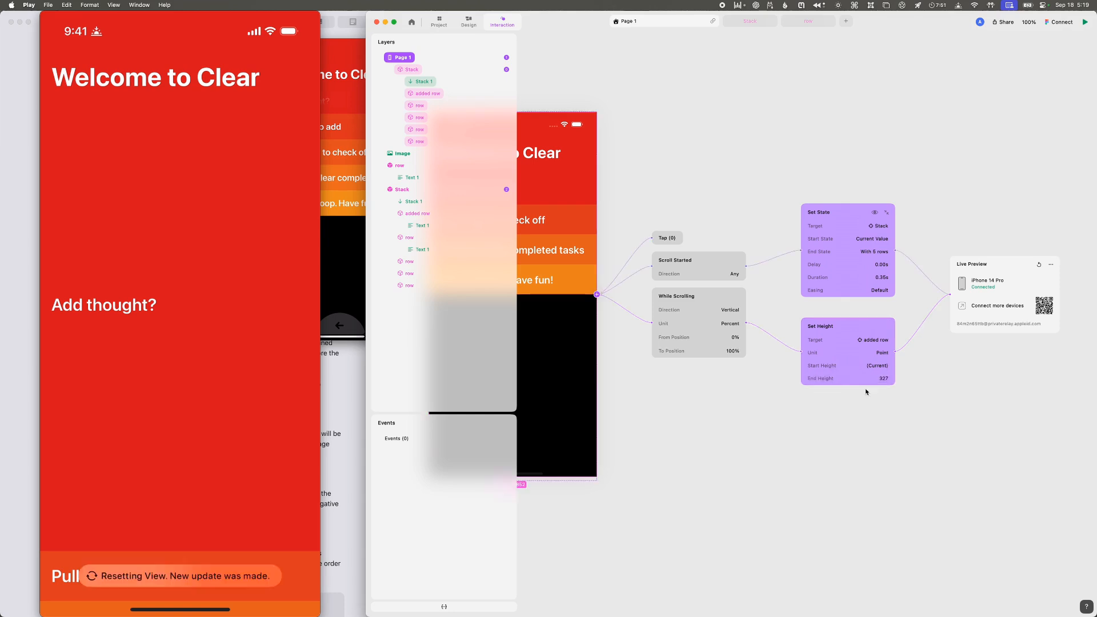
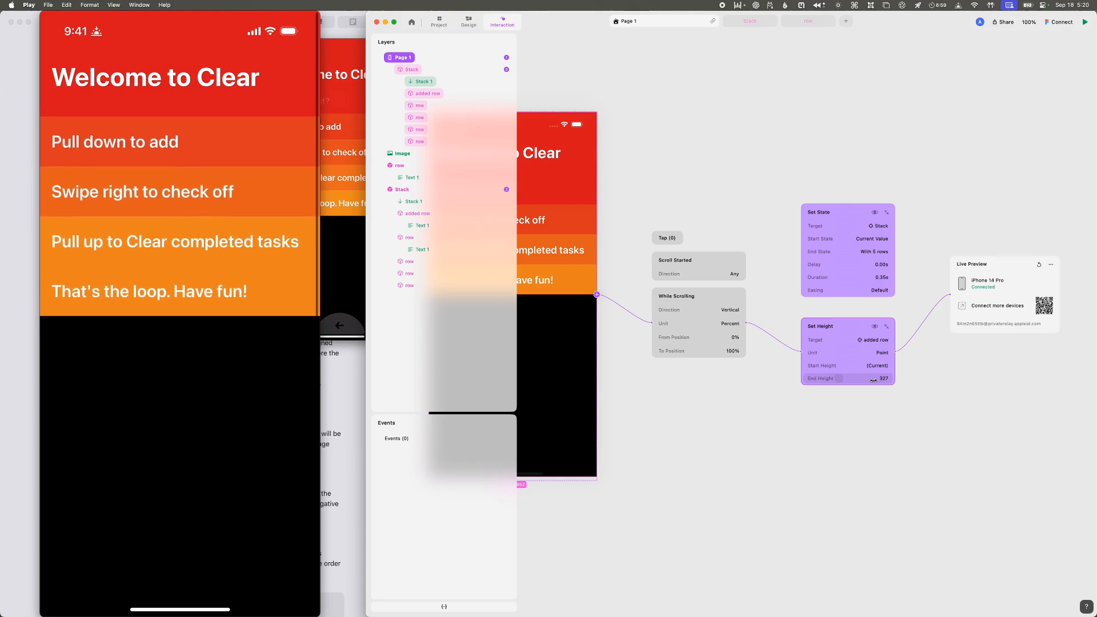
- Try From Positions of 23% and 5% on Page 1's While Scrolling trigger and return the value to 0%
{"action": "left_click", "coordinate": [726, 337]}
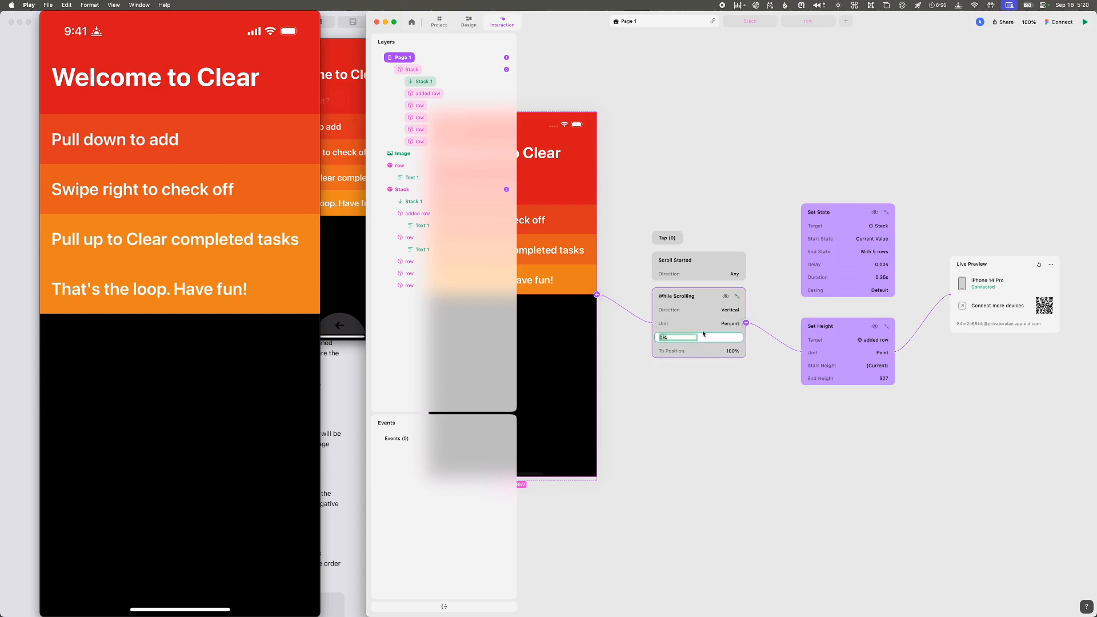
{"action": "left_click", "coordinate": [729, 324]}
{"action": "left_click", "coordinate": [727, 326]}
{"action": "left_click_drag", "start_coordinate": [683, 338], "coordinate": [707, 335]}
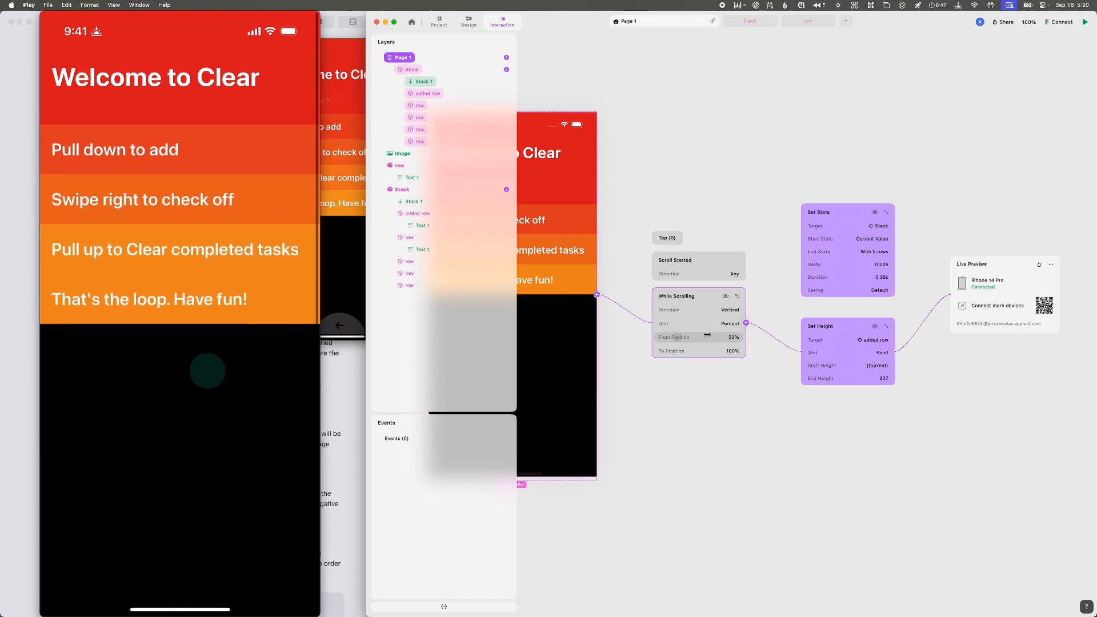
{"action": "left_click_drag", "start_coordinate": [707, 335], "coordinate": [686, 335]}
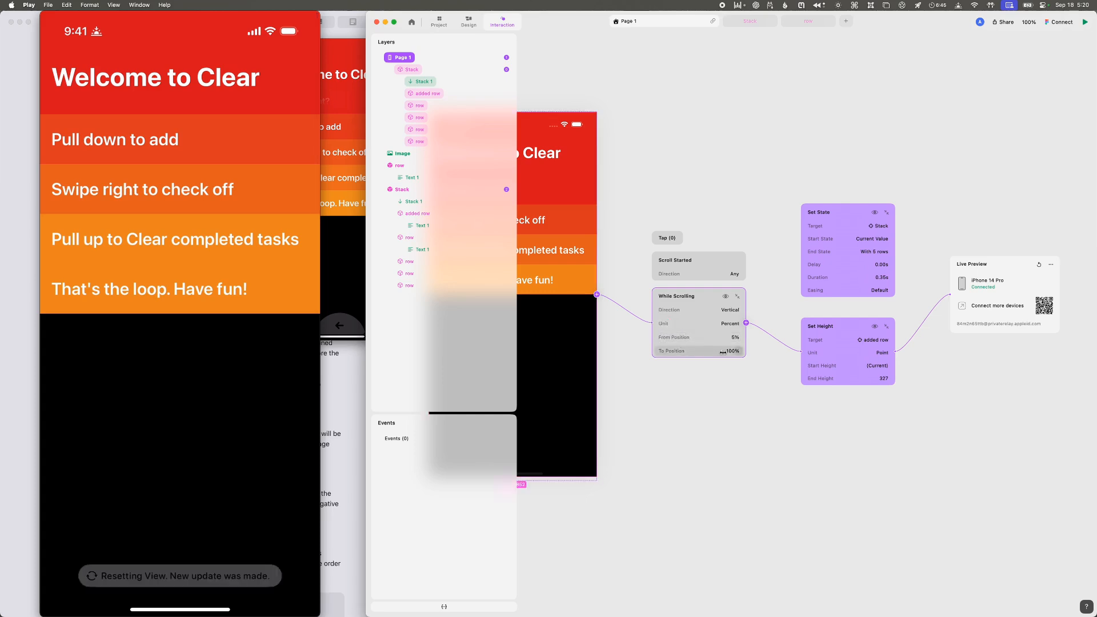
{"action": "left_click", "coordinate": [734, 339]}
{"action": "type", "text": "0"}
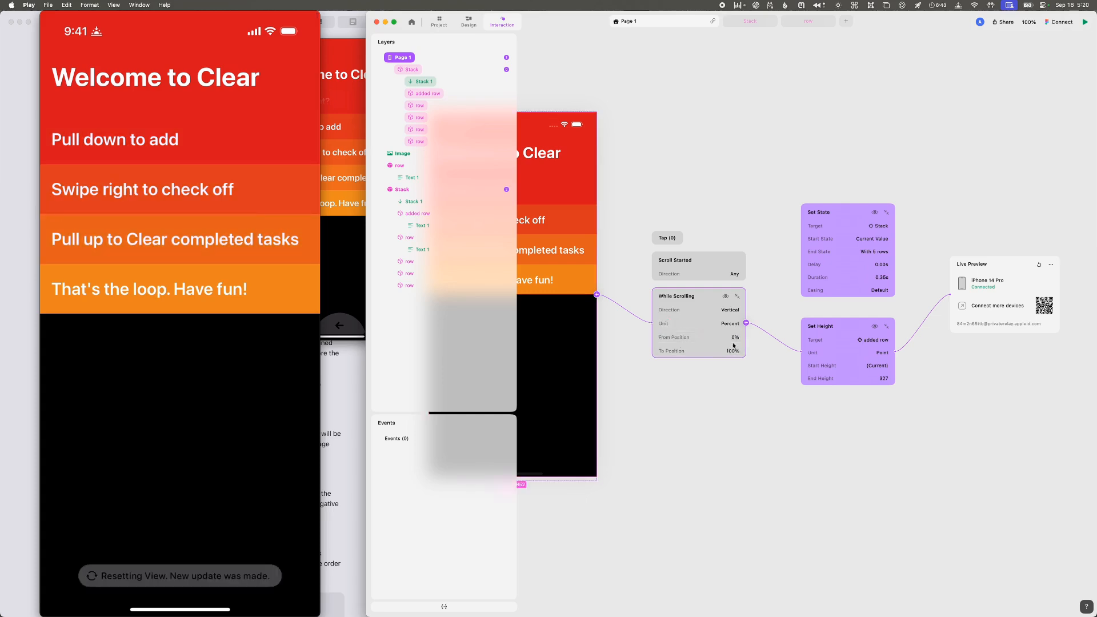
- Set the While Scrolling trigger's To Position to 0% and keep its unit as Percent
{"action": "left_click", "coordinate": [731, 351]}
{"action": "type", "text": "0"}
{"action": "key", "text": "Return"}
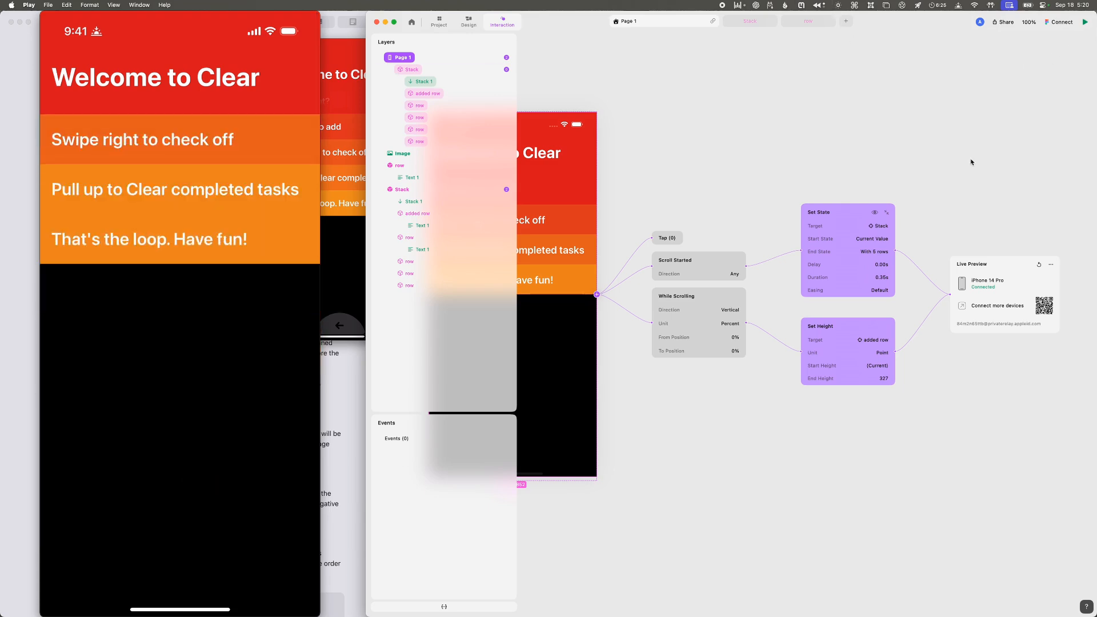
{"action": "left_click", "coordinate": [717, 326]}
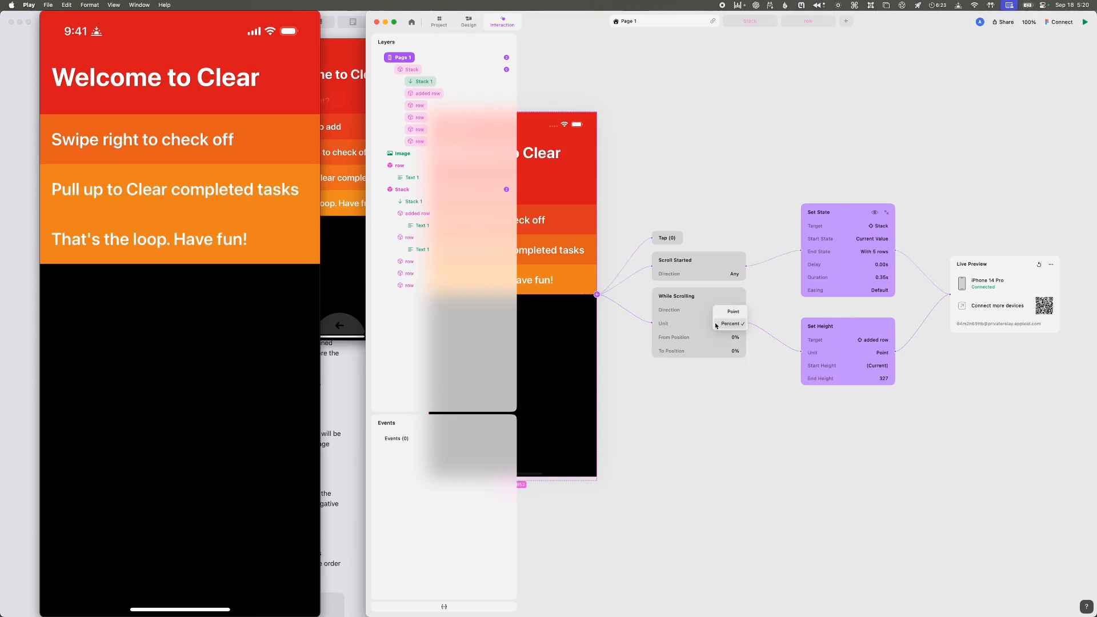
{"action": "left_click", "coordinate": [717, 326]}
- Delete the Set Height action and the While Scrolling trigger from Page 1
{"action": "left_click", "coordinate": [886, 326]}
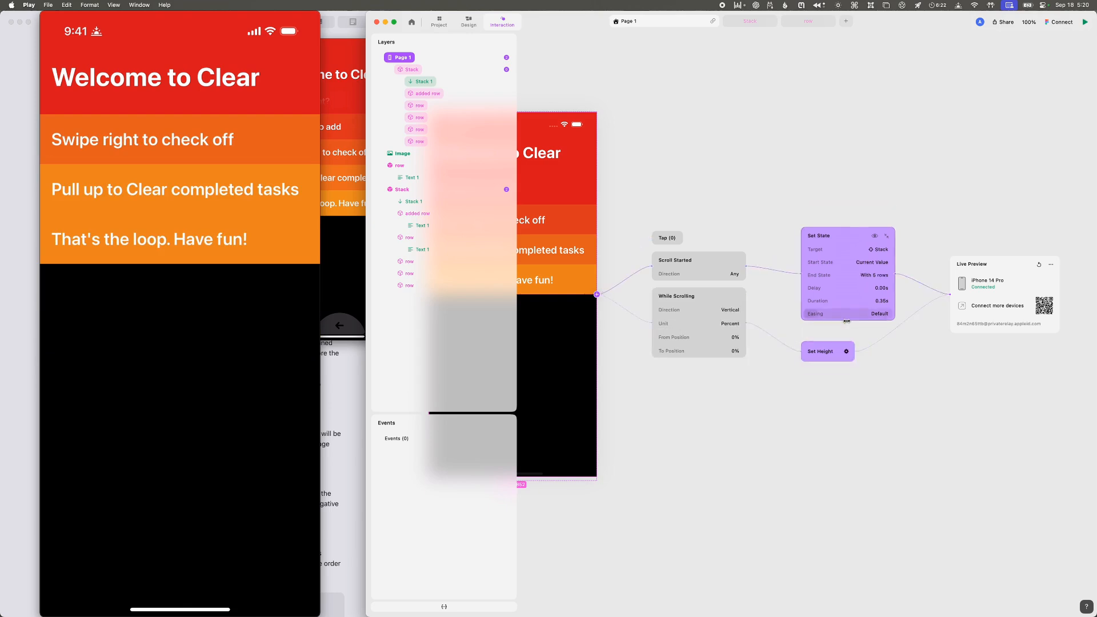
{"action": "right_click", "coordinate": [828, 354]}
{"action": "left_click", "coordinate": [834, 395]}
{"action": "right_click", "coordinate": [707, 305]}
{"action": "left_click", "coordinate": [728, 392]}
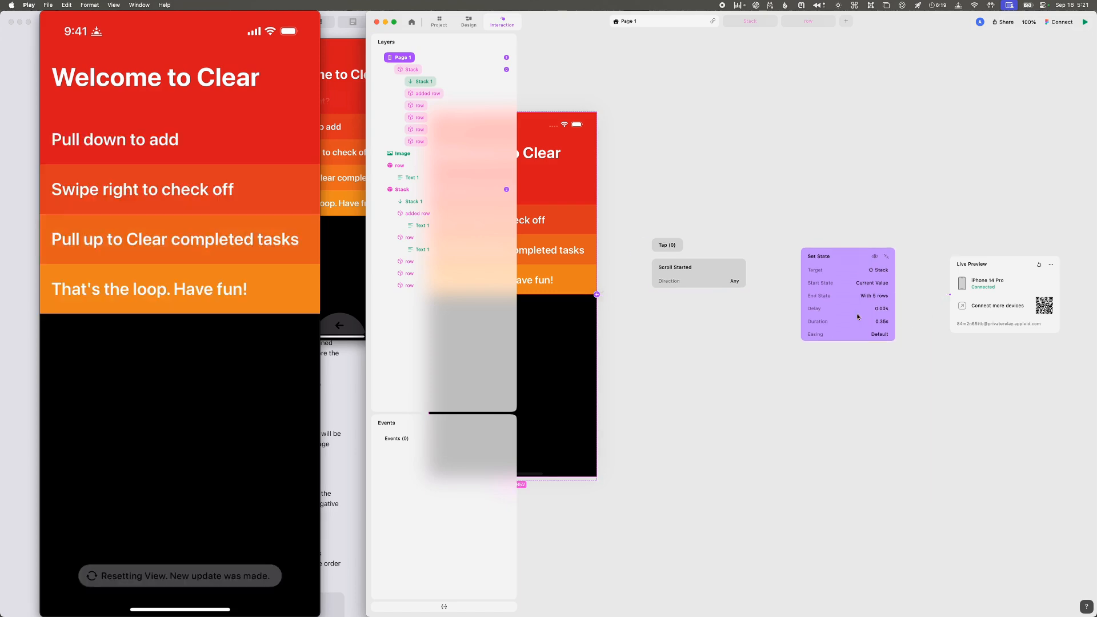
- Check the Live Preview options and review the trigger types available for Page 1
{"action": "left_click", "coordinate": [1085, 22]}
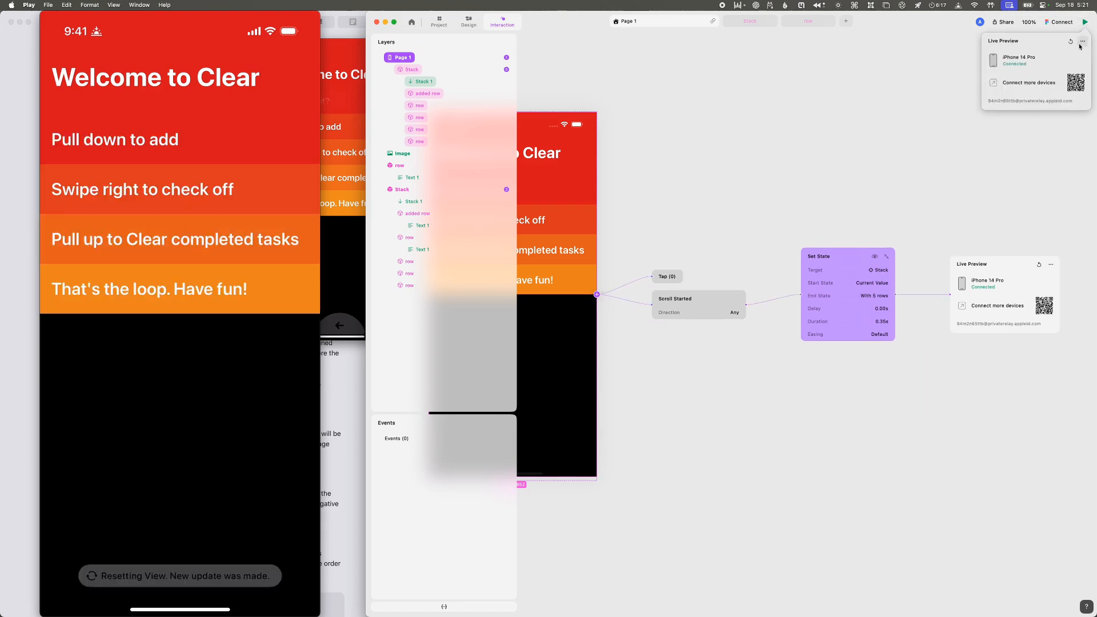
{"action": "left_click", "coordinate": [896, 167]}
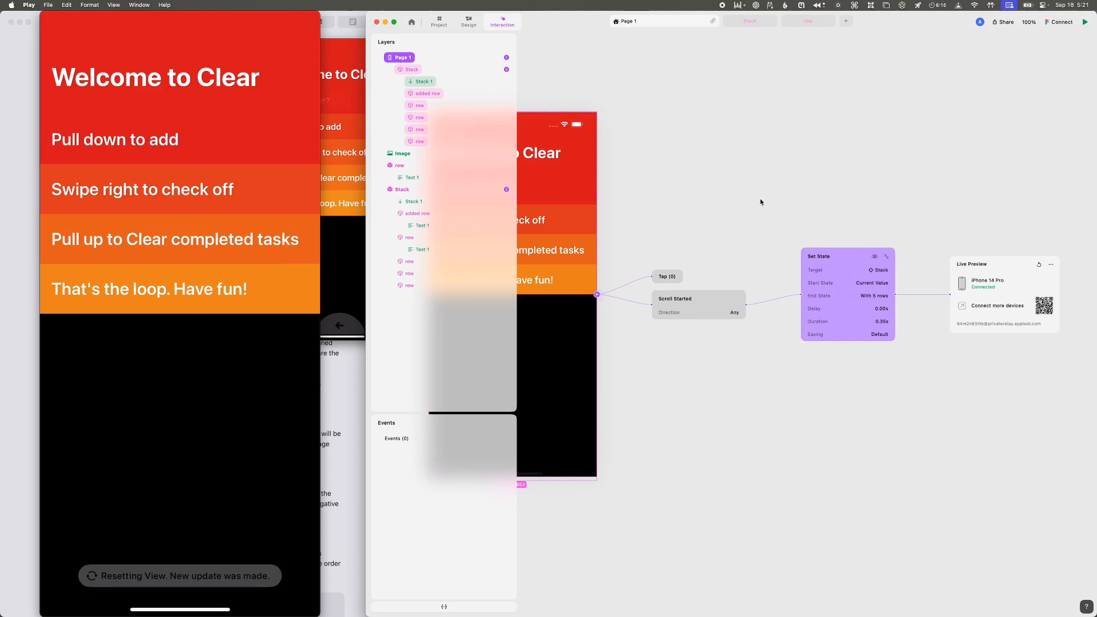
{"action": "scroll", "coordinate": [757, 208], "scroll_direction": "left", "scroll_amount": 2}
{"action": "scroll", "coordinate": [715, 297], "scroll_direction": "left", "scroll_amount": 3}
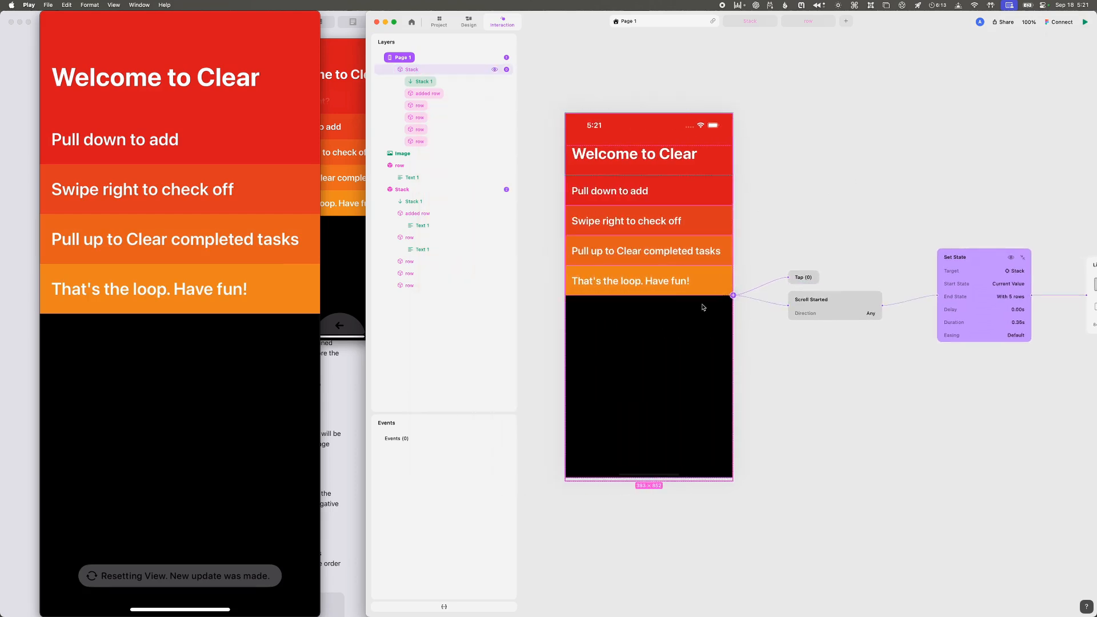
{"action": "left_click", "coordinate": [734, 295]}
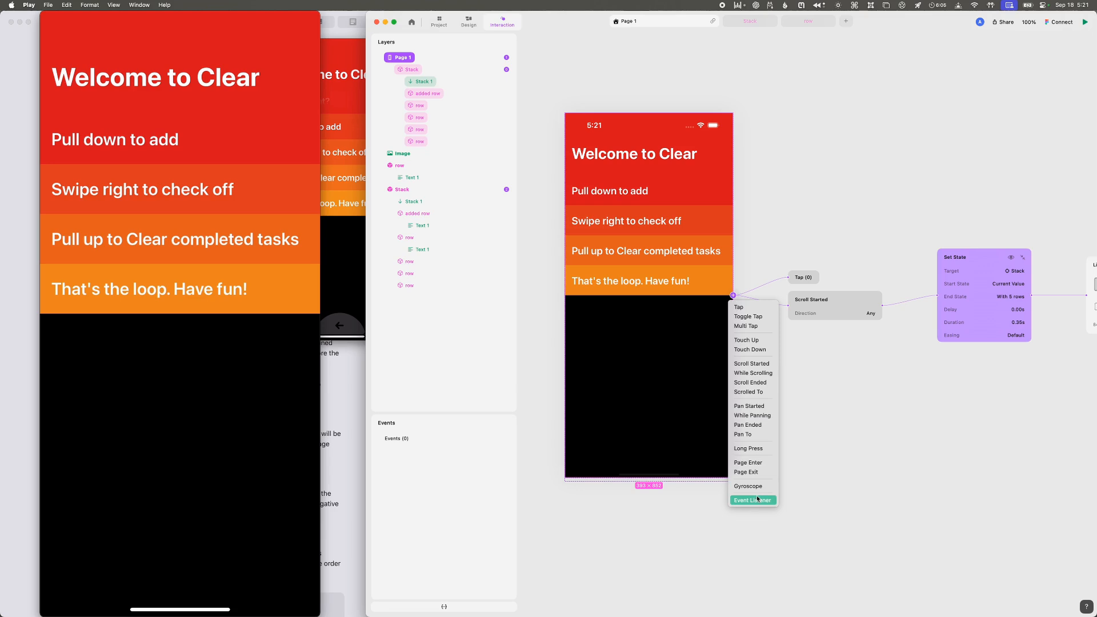
{"action": "left_click", "coordinate": [849, 405]}
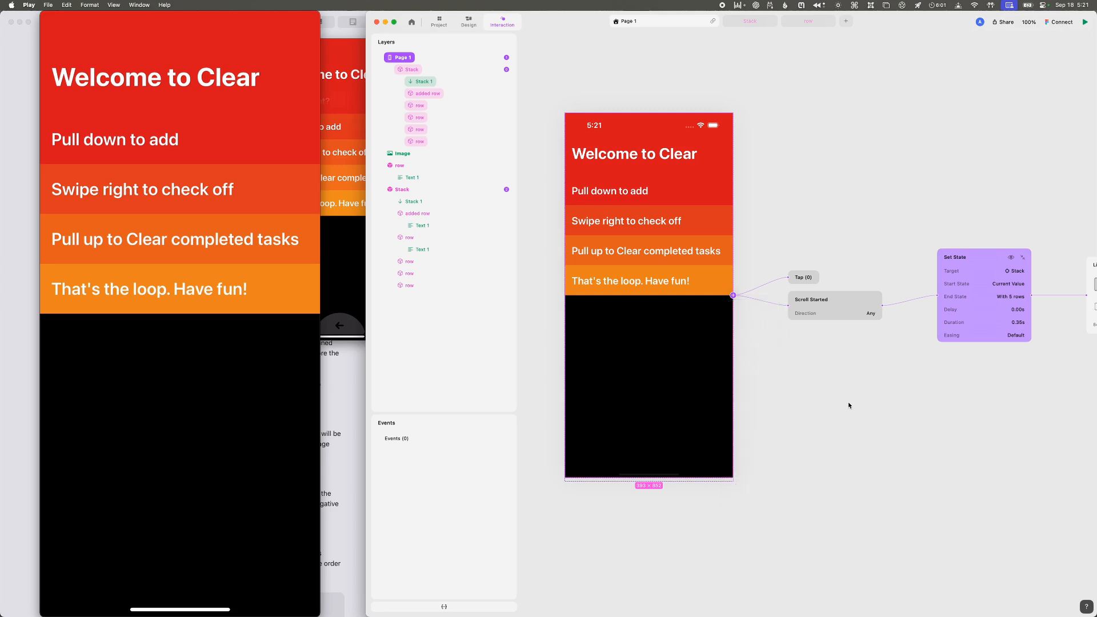
- Scrub the QuickTime Player reference recording to the moment the added row is pulled down, and return to Play
{"action": "left_click", "coordinate": [360, 289]}
{"action": "mouse_move", "coordinate": [322, 292]}
{"action": "left_mouse_down"}
{"action": "mouse_move", "coordinate": [295, 290]}
{"action": "mouse_move", "coordinate": [326, 290]}
{"action": "mouse_move", "coordinate": [298, 290]}
{"action": "mouse_move", "coordinate": [309, 290]}
{"action": "left_mouse_up"}
{"action": "left_click", "coordinate": [725, 318]}
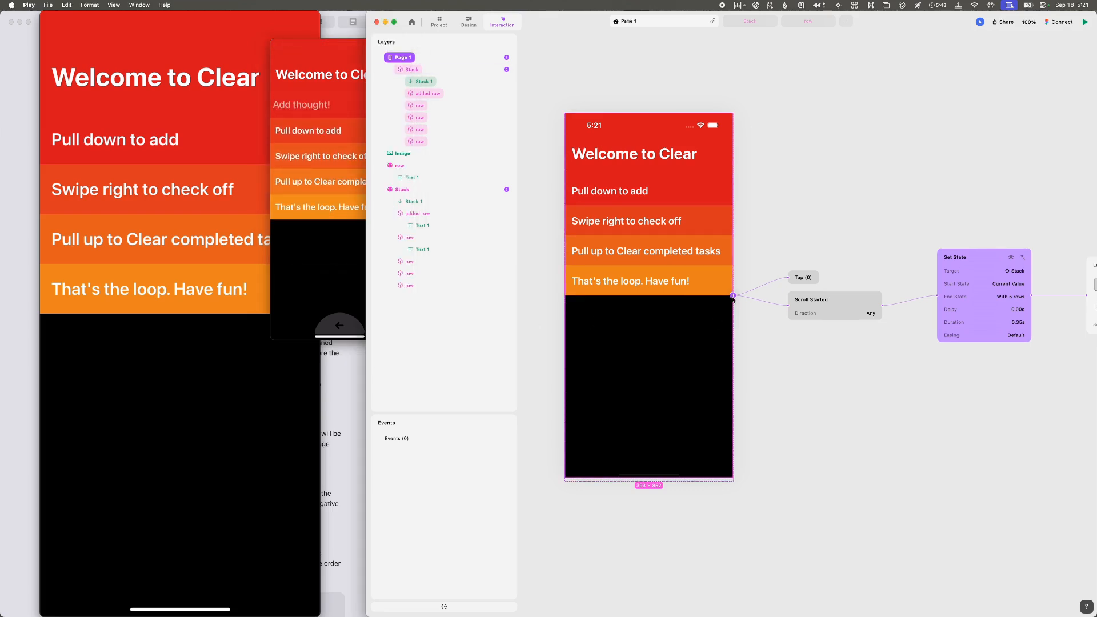
- Try a Scrolled To trigger on Page 1 and delete it
{"action": "left_click", "coordinate": [733, 297]}
{"action": "left_click", "coordinate": [758, 393]}
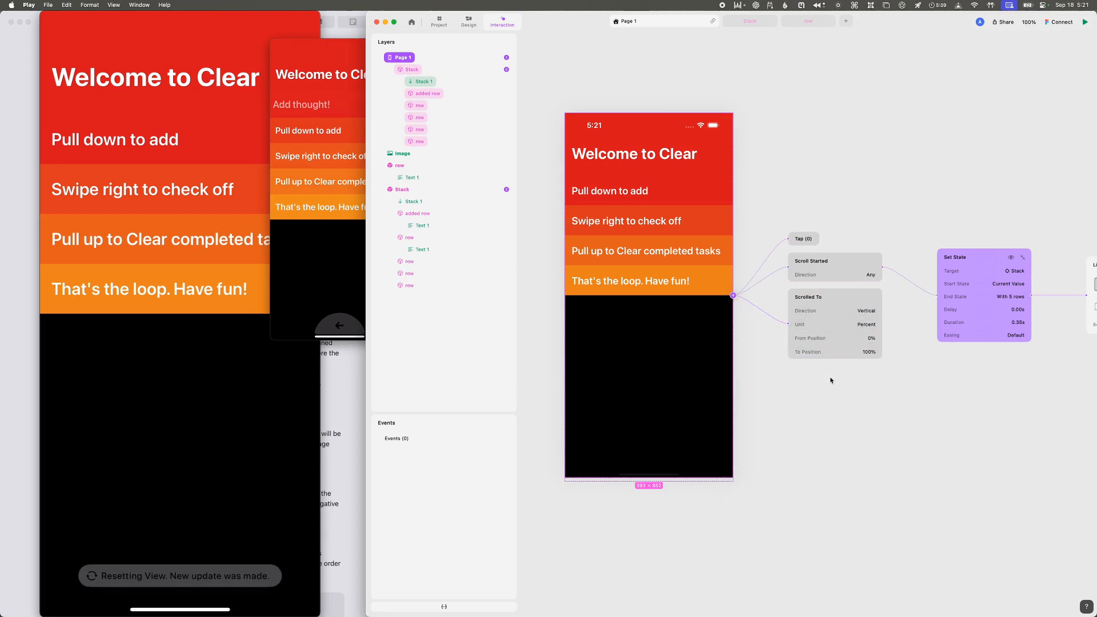
{"action": "left_click", "coordinate": [815, 297]}
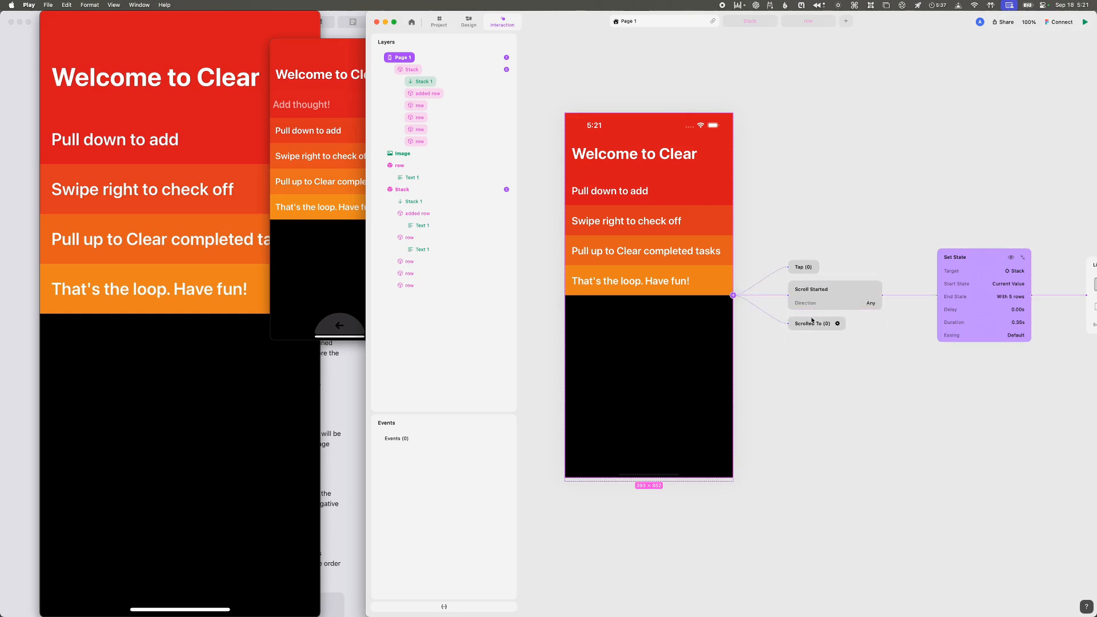
{"action": "right_click", "coordinate": [812, 322]}
{"action": "left_click", "coordinate": [824, 410]}
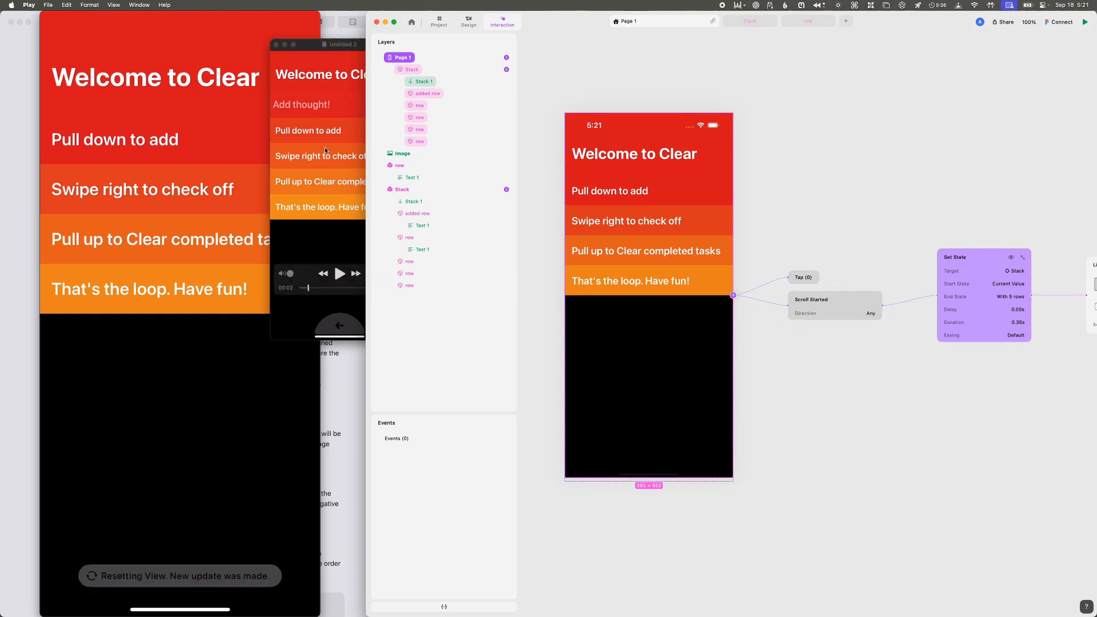
- Switch to the QuickTime Player reference recording and scrub repeatedly through the added row's pull-down to study its text, height and opacity changes
{"action": "left_click", "coordinate": [301, 290]}
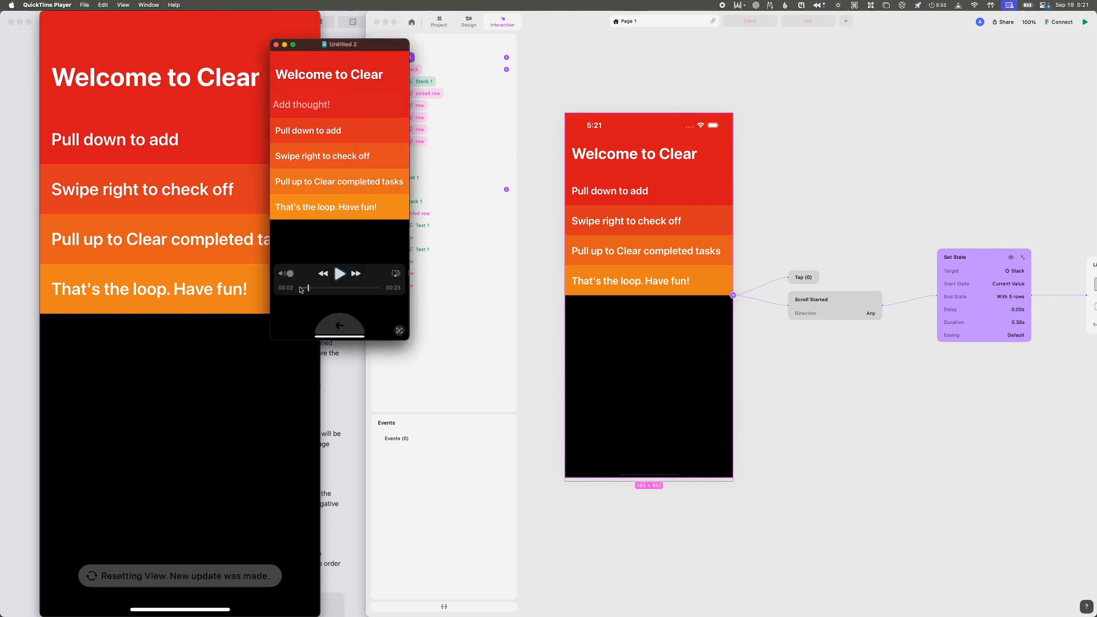
{"action": "mouse_move", "coordinate": [306, 290]}
{"action": "left_mouse_down"}
{"action": "mouse_move", "coordinate": [350, 290]}
{"action": "mouse_move", "coordinate": [313, 288]}
{"action": "left_mouse_up"}
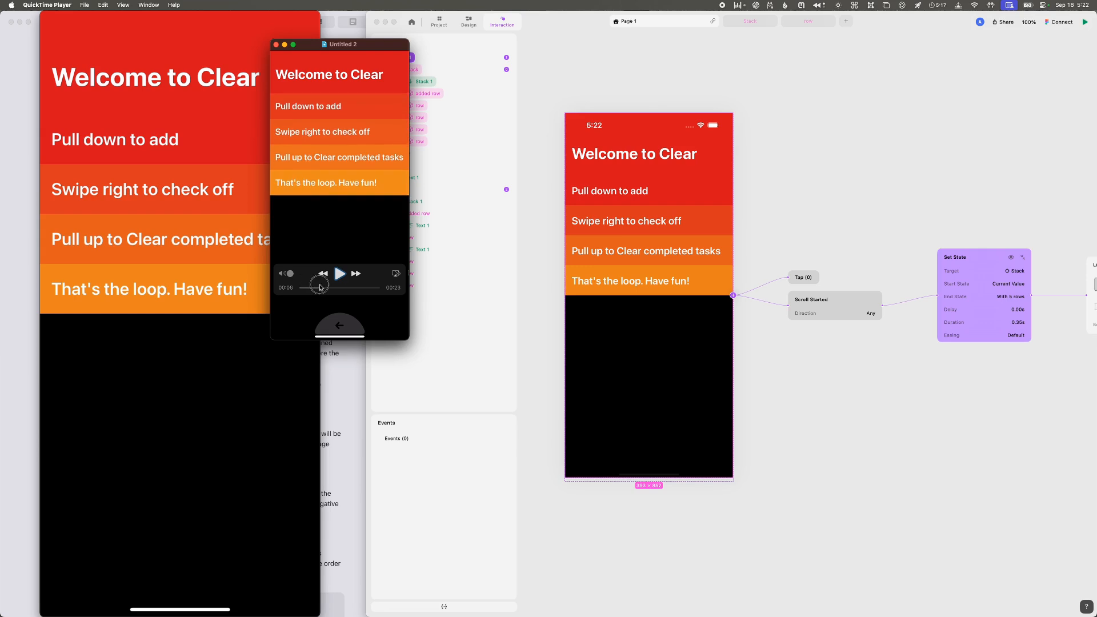
{"action": "left_click_drag", "start_coordinate": [323, 287], "coordinate": [321, 288]}
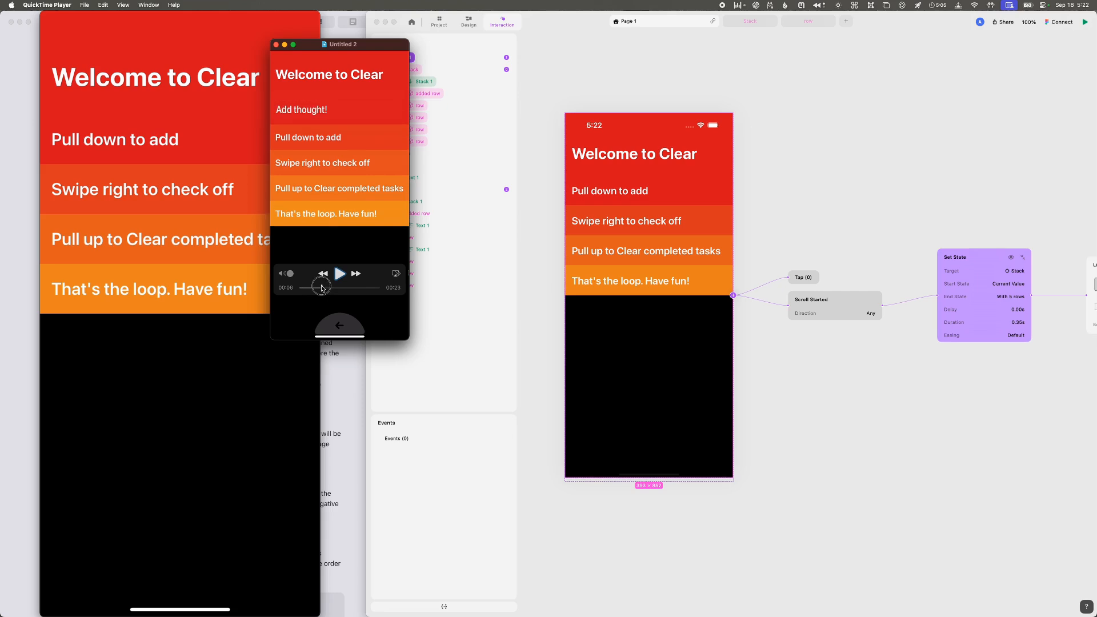
{"action": "left_click_drag", "start_coordinate": [321, 286], "coordinate": [321, 287]}
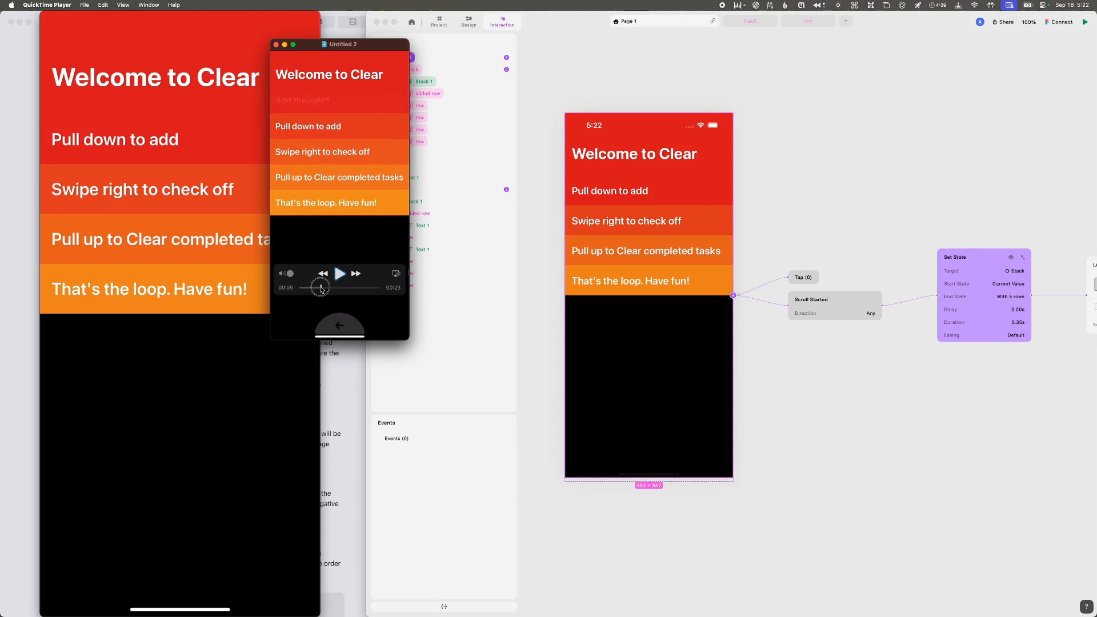
{"action": "left_click_drag", "start_coordinate": [323, 289], "coordinate": [321, 288]}
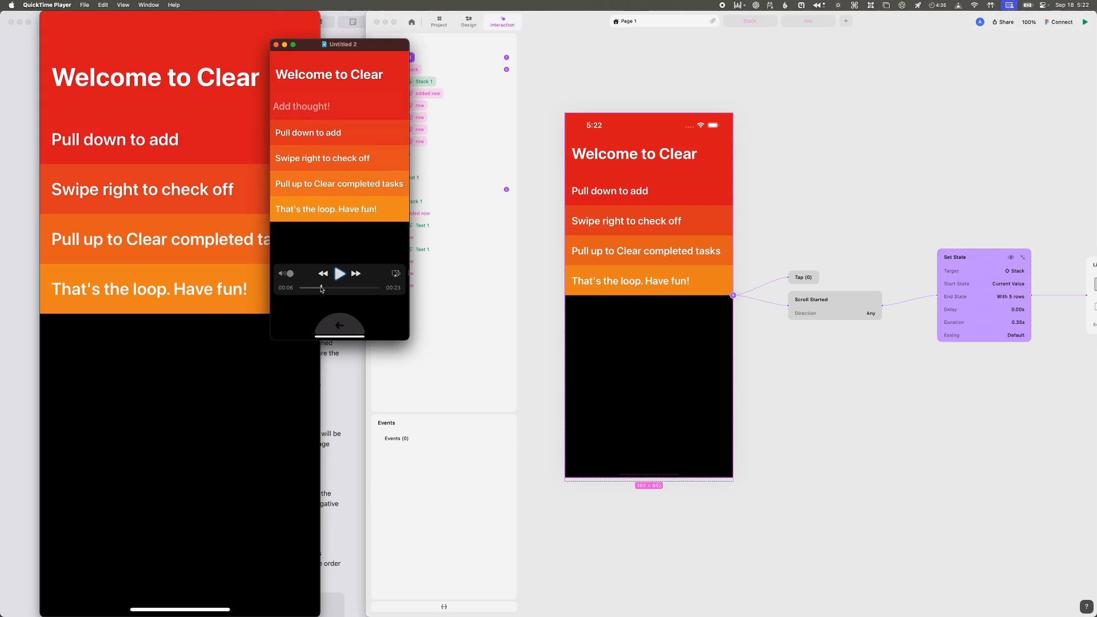
{"action": "left_click_drag", "start_coordinate": [321, 287], "coordinate": [323, 289]}
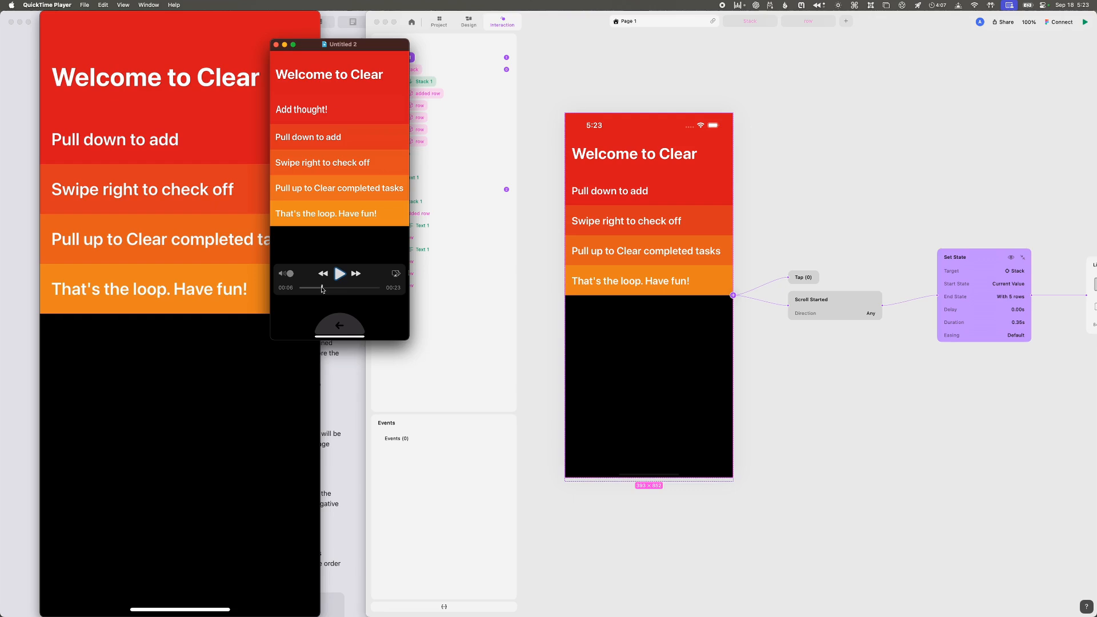
{"action": "left_click_drag", "start_coordinate": [322, 287], "coordinate": [323, 289]}
{"action": "mouse_move", "coordinate": [323, 287]}
{"action": "left_mouse_down"}
{"action": "mouse_move", "coordinate": [308, 288]}
{"action": "mouse_move", "coordinate": [318, 289]}
{"action": "left_mouse_up"}
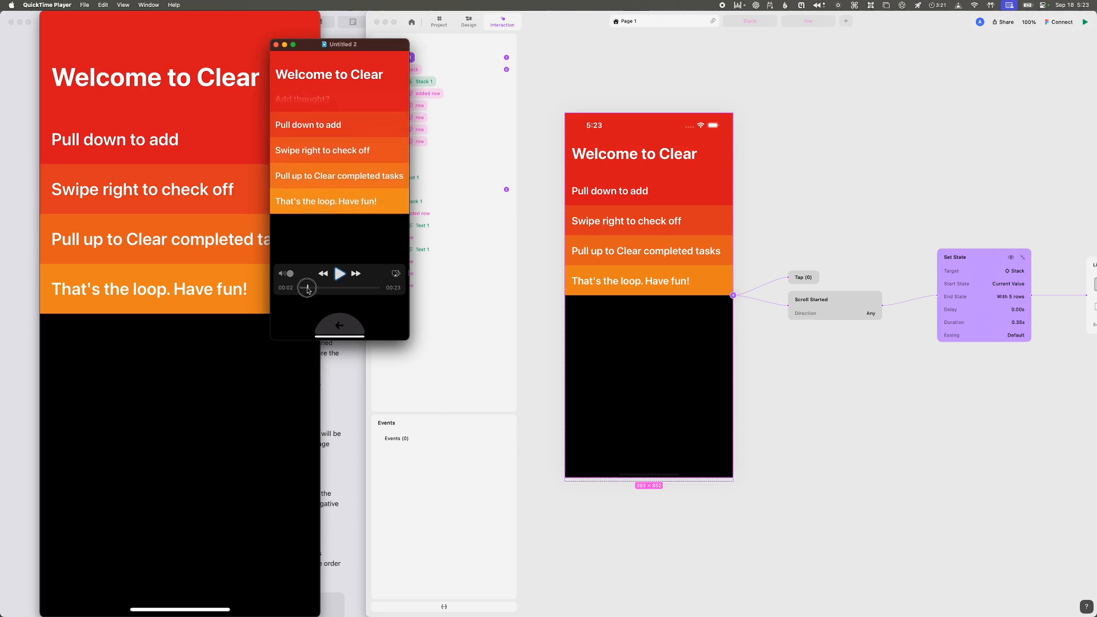
{"action": "left_click_drag", "start_coordinate": [308, 288], "coordinate": [306, 288]}
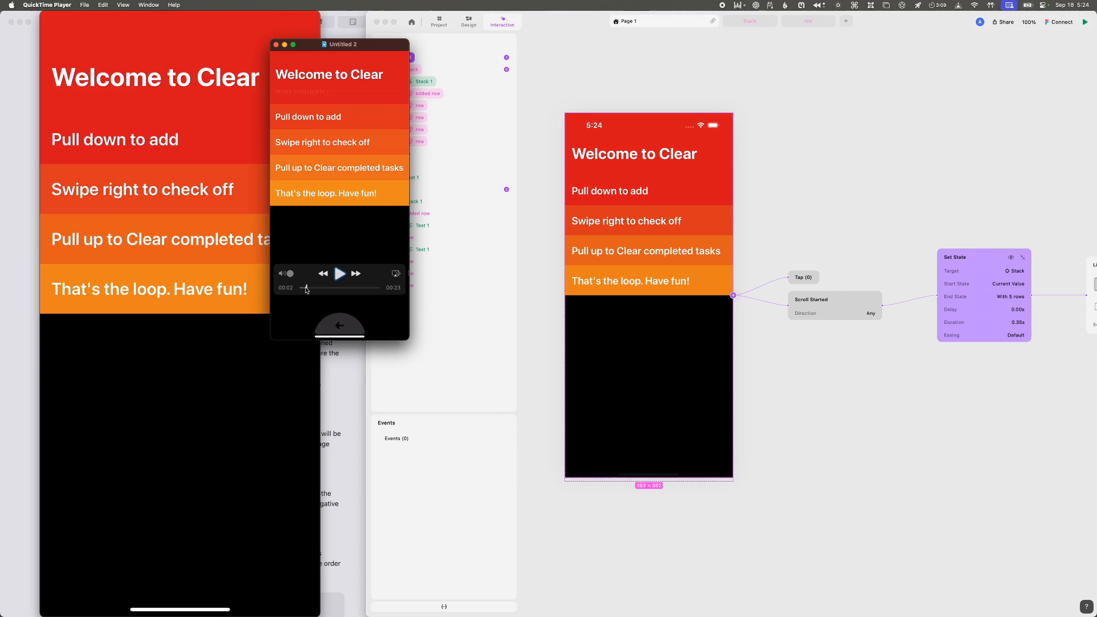
{"action": "left_click_drag", "start_coordinate": [306, 289], "coordinate": [320, 288]}
- Switch back to Play and inspect Page 1's Stack, its last row's text layer, and the Stack component's added row text
{"action": "left_click", "coordinate": [622, 188]}
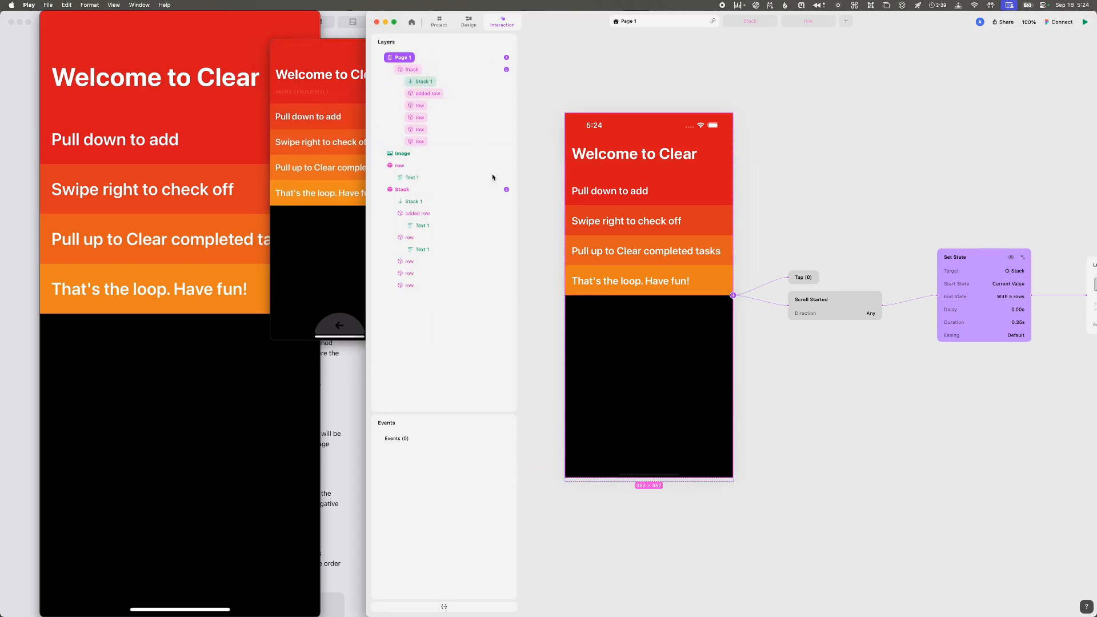
{"action": "left_click", "coordinate": [422, 69]}
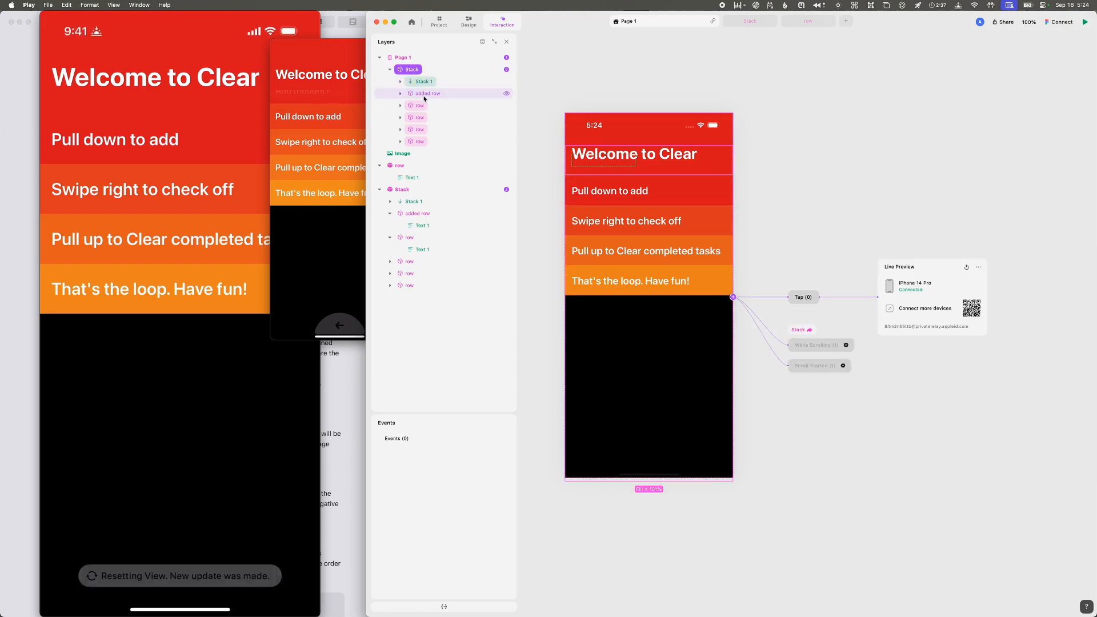
{"action": "left_click", "coordinate": [417, 141]}
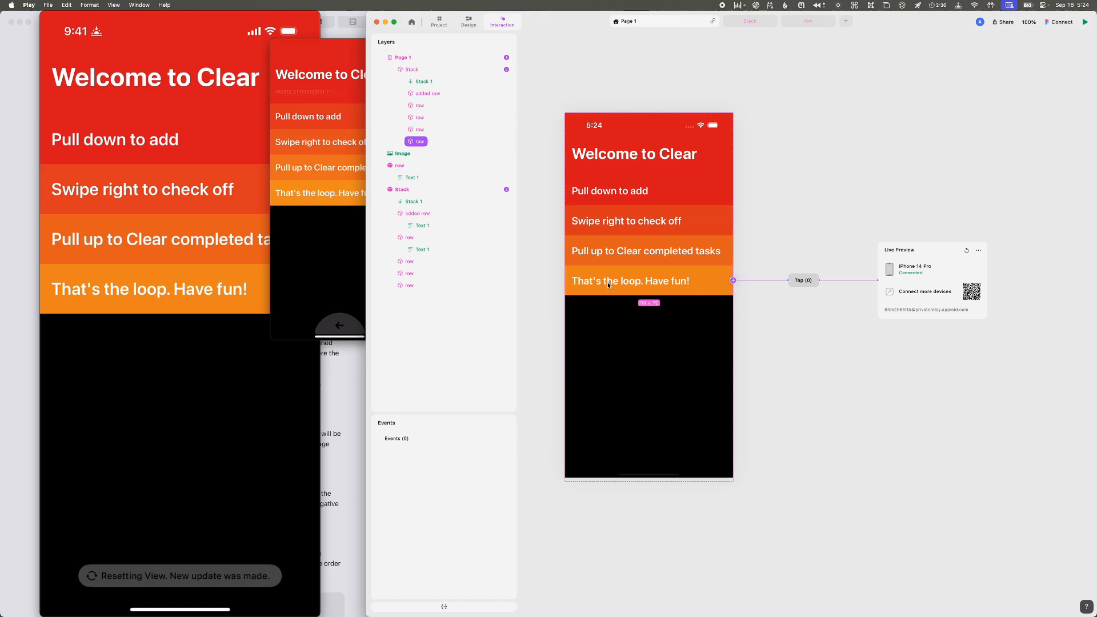
{"action": "left_click", "coordinate": [401, 141]}
{"action": "left_click", "coordinate": [405, 69]}
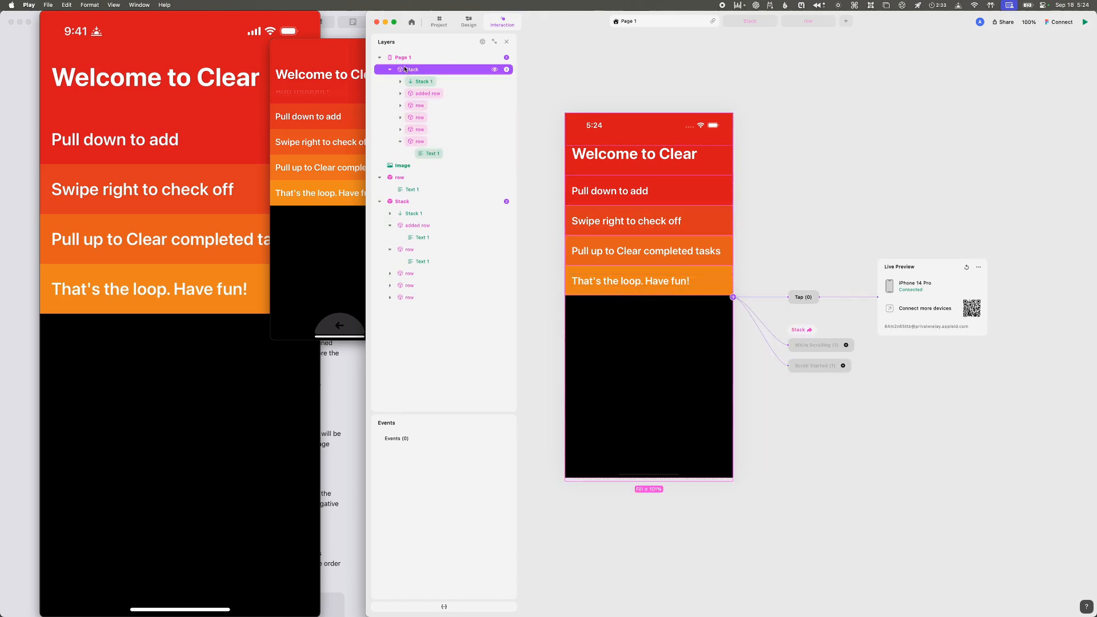
{"action": "left_click", "coordinate": [429, 153]}
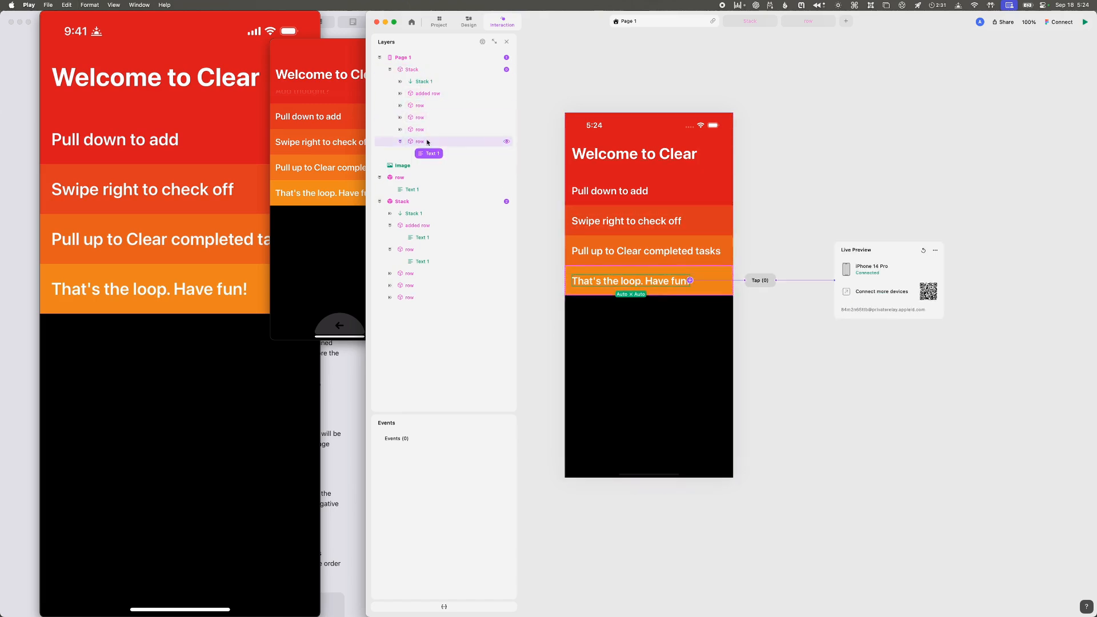
{"action": "left_click", "coordinate": [412, 71]}
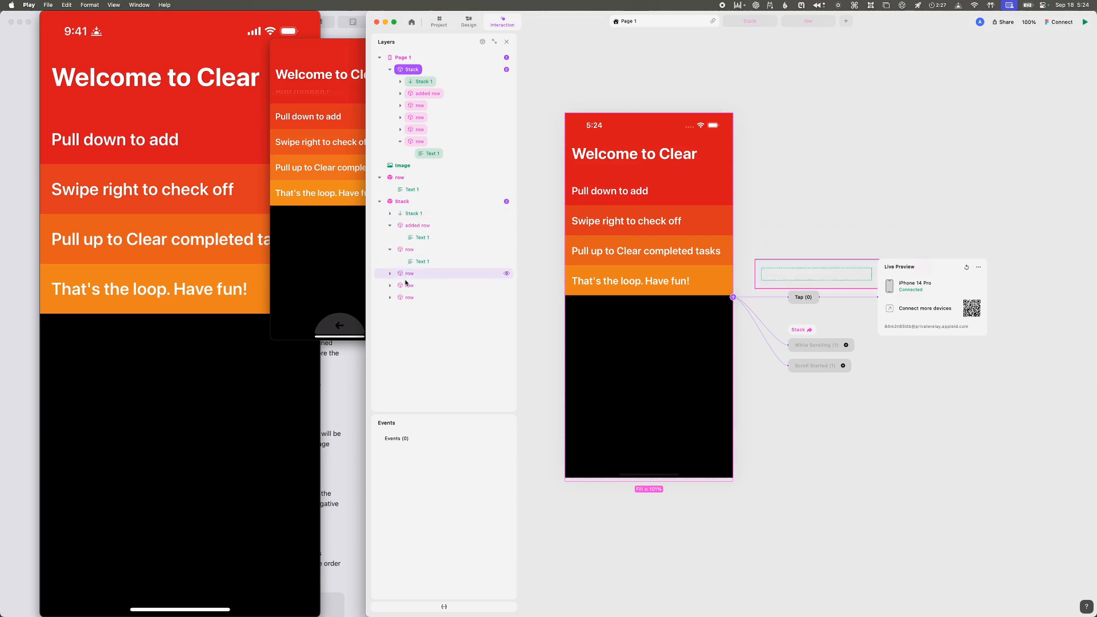
{"action": "left_click", "coordinate": [419, 237]}
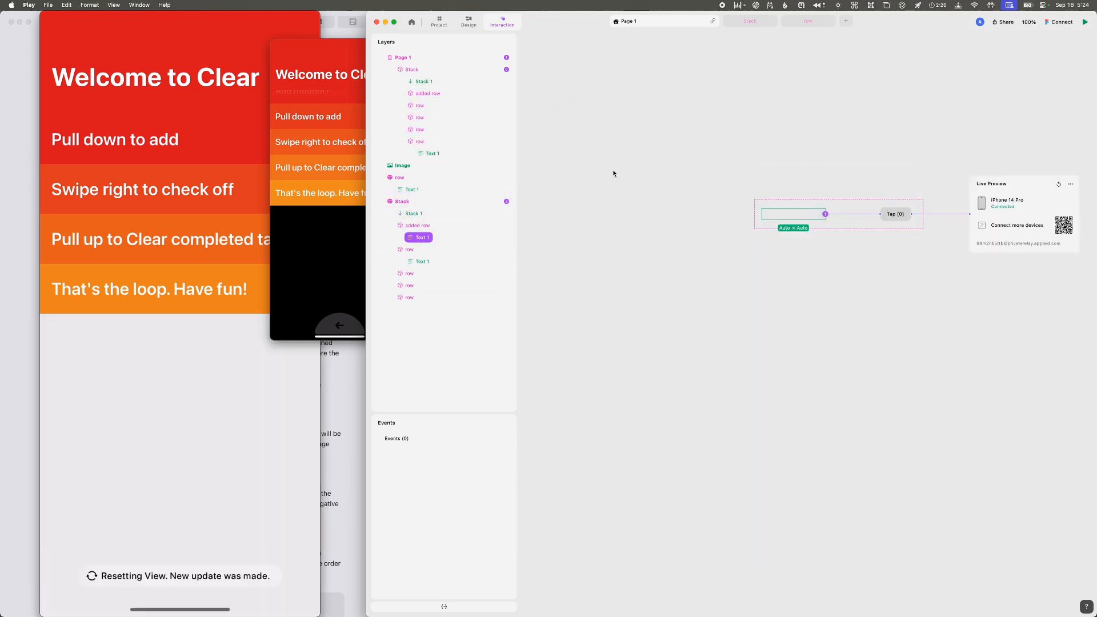
{"action": "scroll", "coordinate": [686, 130], "scroll_direction": "right", "scroll_amount": 2}
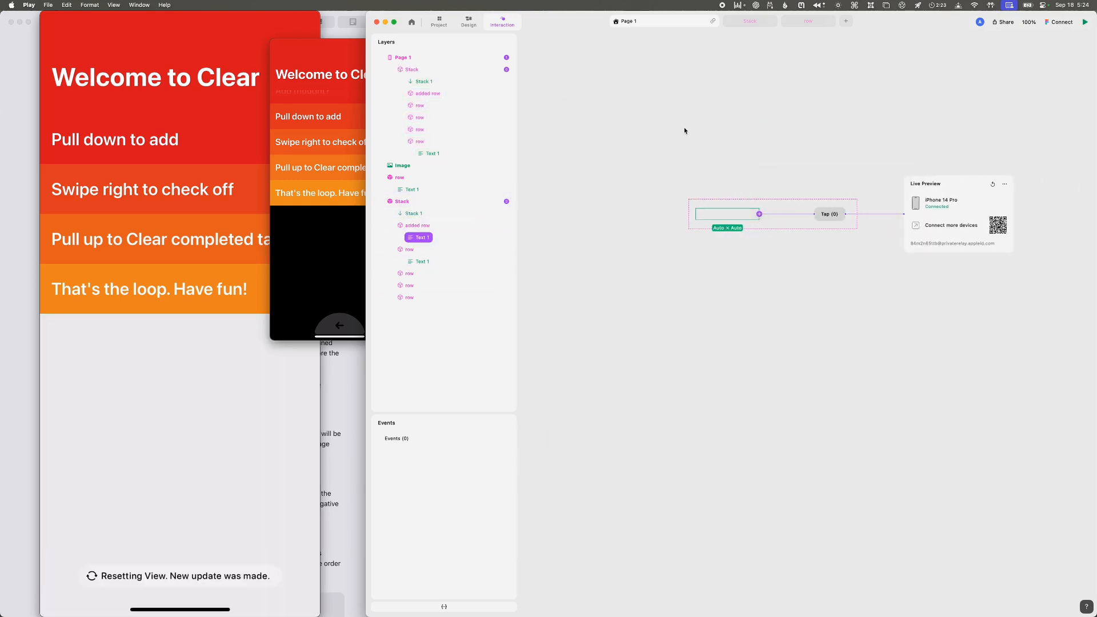
{"action": "scroll", "coordinate": [686, 131], "scroll_direction": "left", "scroll_amount": 1}
- Open the Stack component and duplicate the "Pull down to add" row in its default state
{"action": "left_click", "coordinate": [750, 21]}
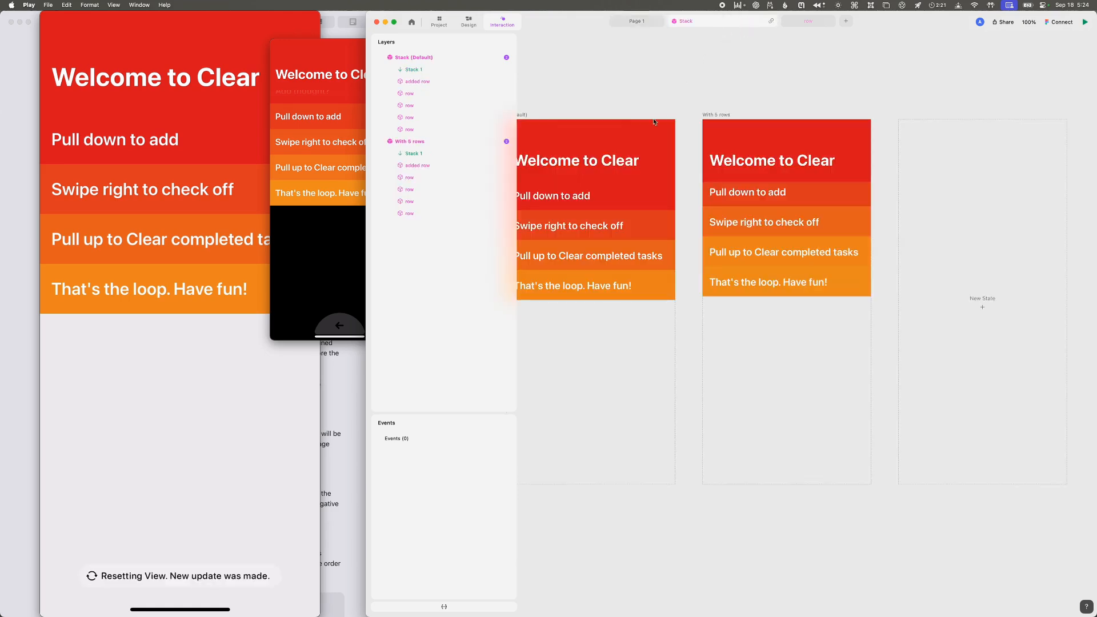
{"action": "left_click", "coordinate": [628, 283]}
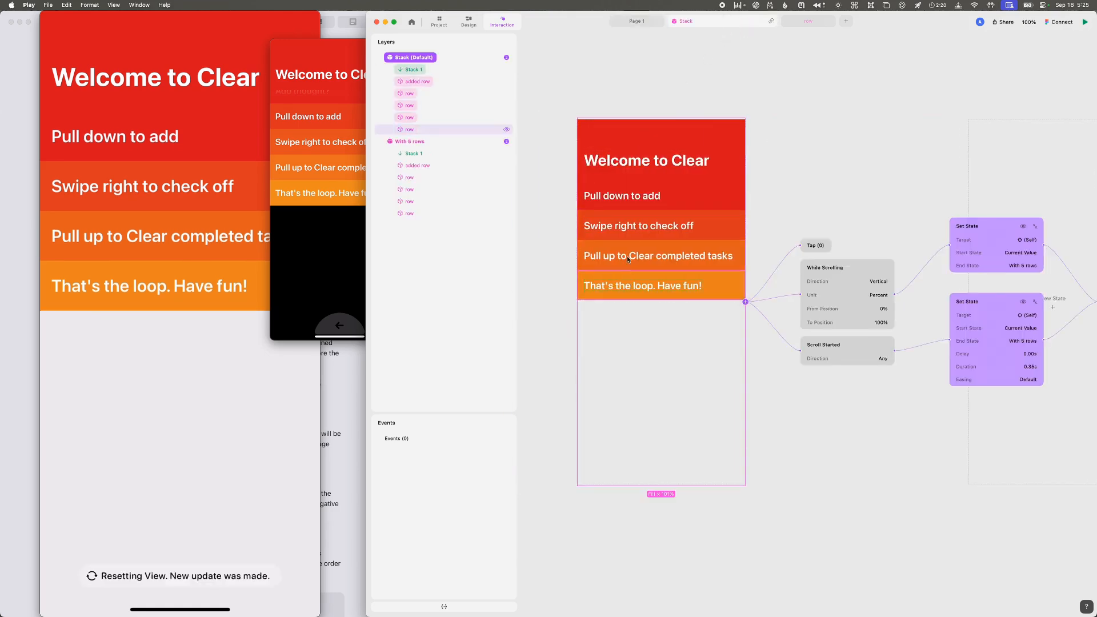
{"action": "double_click", "coordinate": [621, 195]}
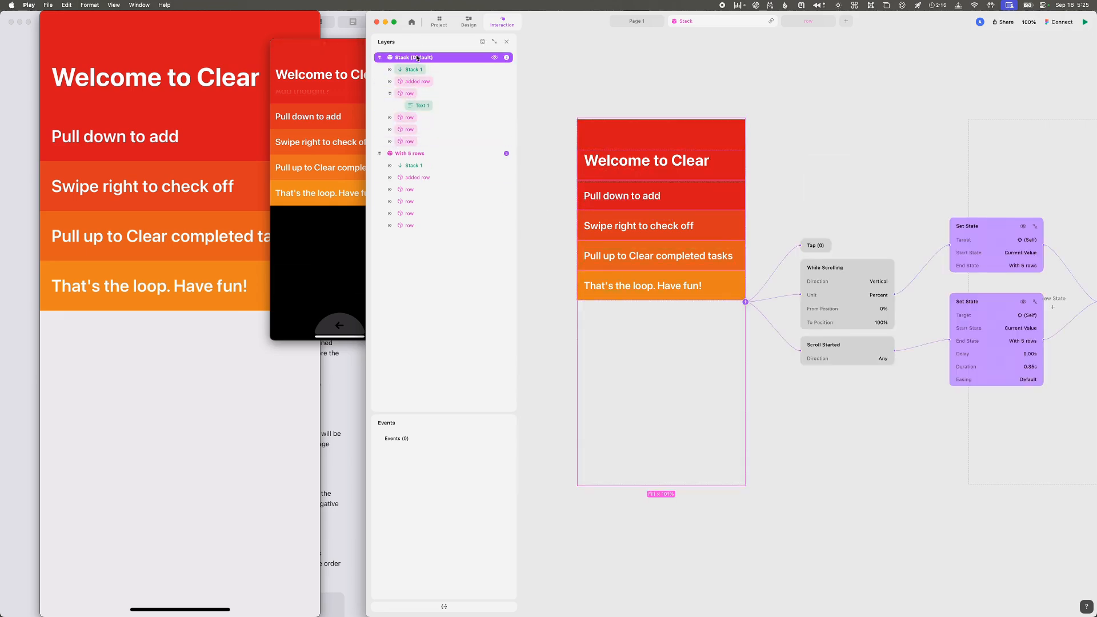
{"action": "left_click", "coordinate": [411, 96]}
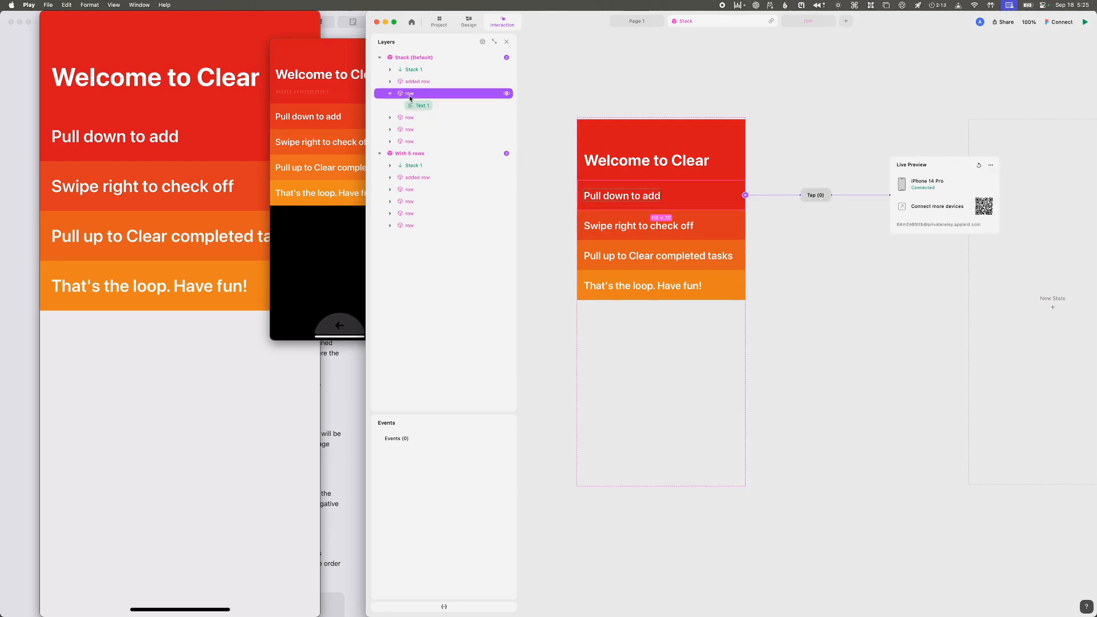
{"action": "key", "text": "super+d"}
{"action": "double_click", "coordinate": [649, 223]}
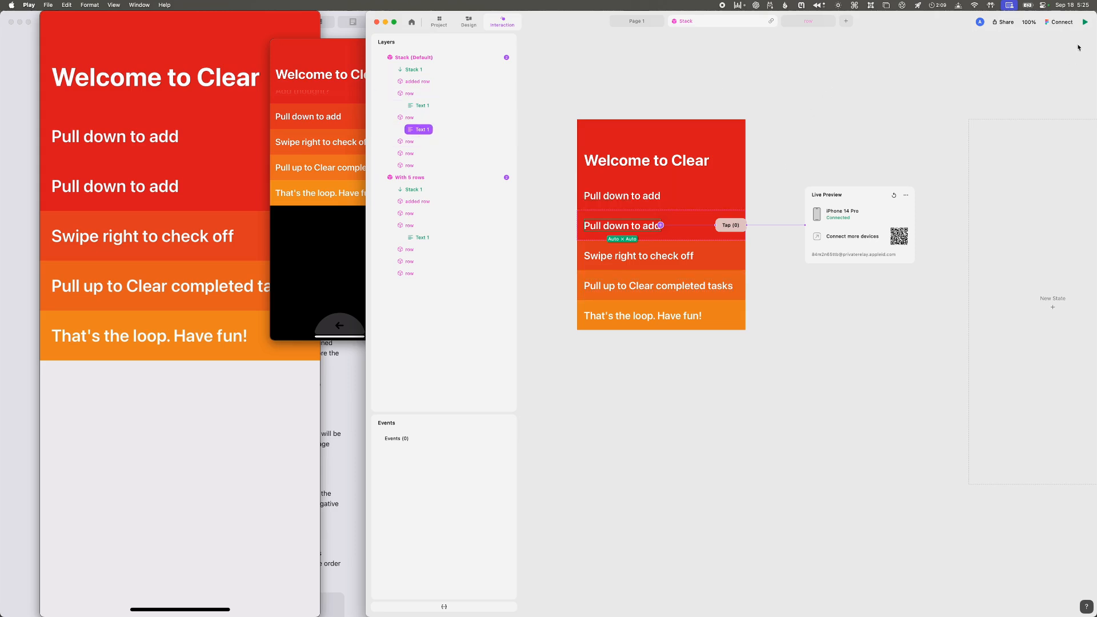
- Check the design and 3D Transform options of the duplicated row's text
{"action": "left_click", "coordinate": [623, 226]}
{"action": "left_click", "coordinate": [469, 24]}
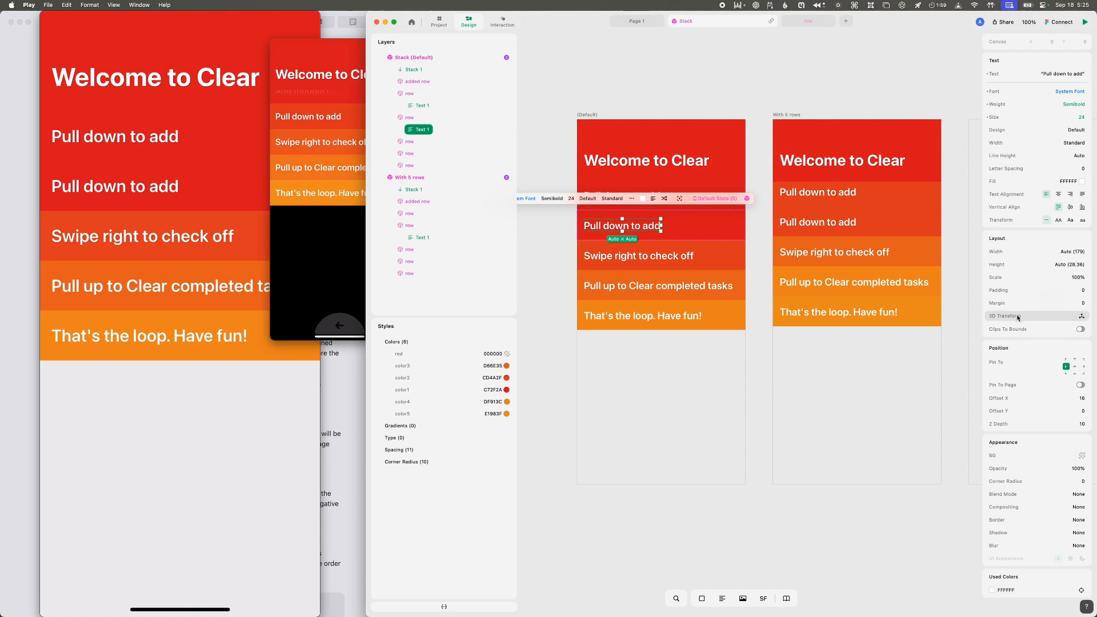
{"action": "left_click", "coordinate": [1041, 317]}
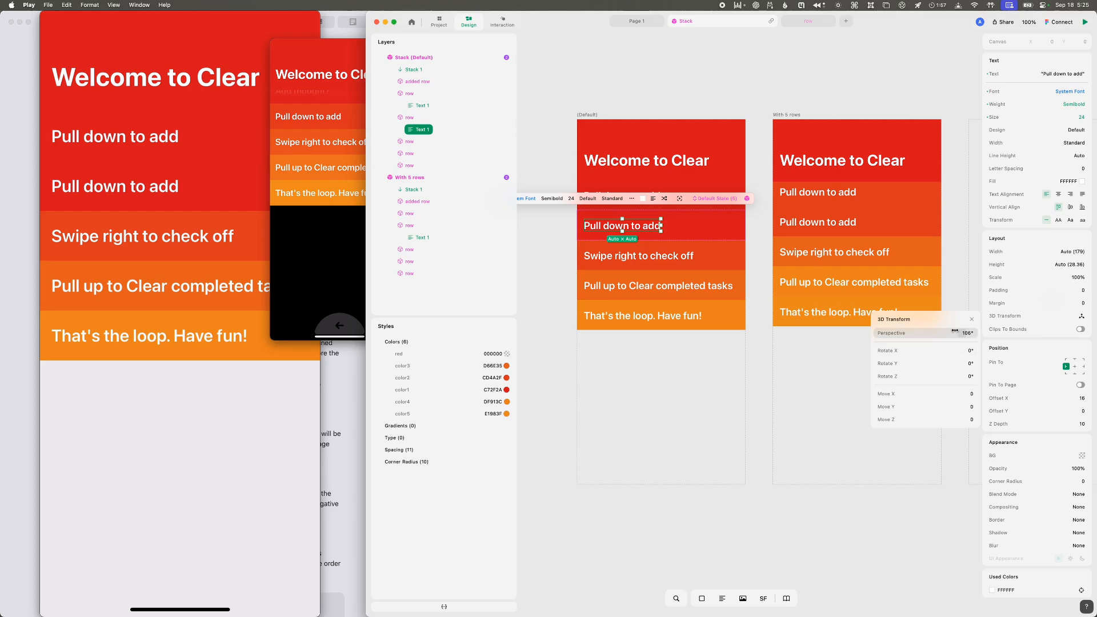
{"action": "left_click", "coordinate": [971, 320]}
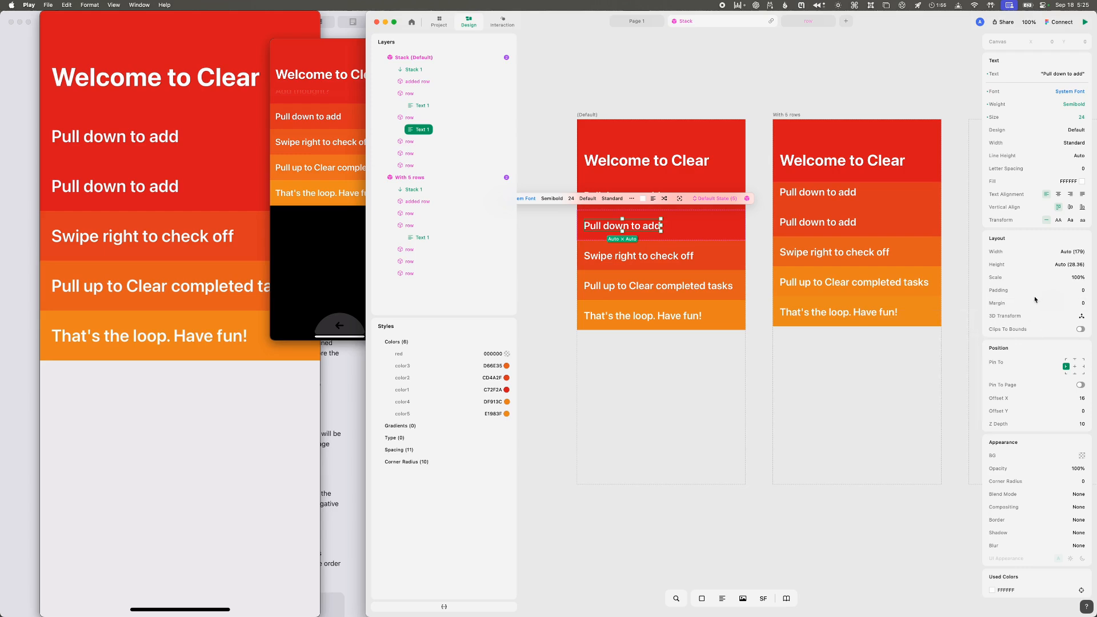
- Give the duplicated row's text a fixed height of 43 points and a scale of 102%
{"action": "left_click", "coordinate": [1079, 277]}
{"action": "left_click", "coordinate": [1076, 266]}
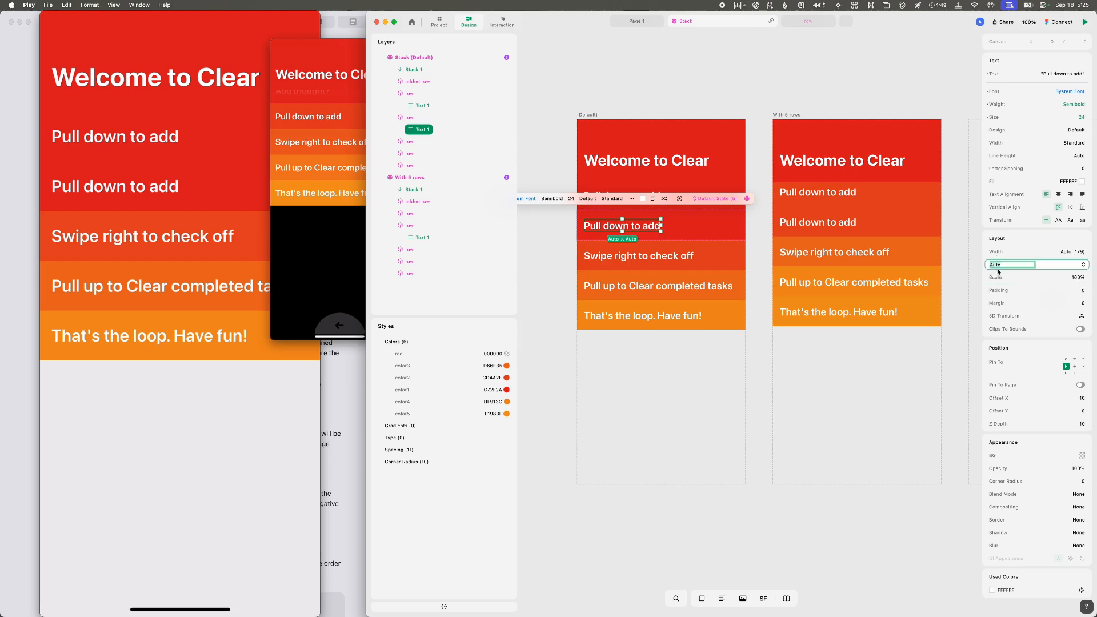
{"action": "left_click", "coordinate": [1083, 264]}
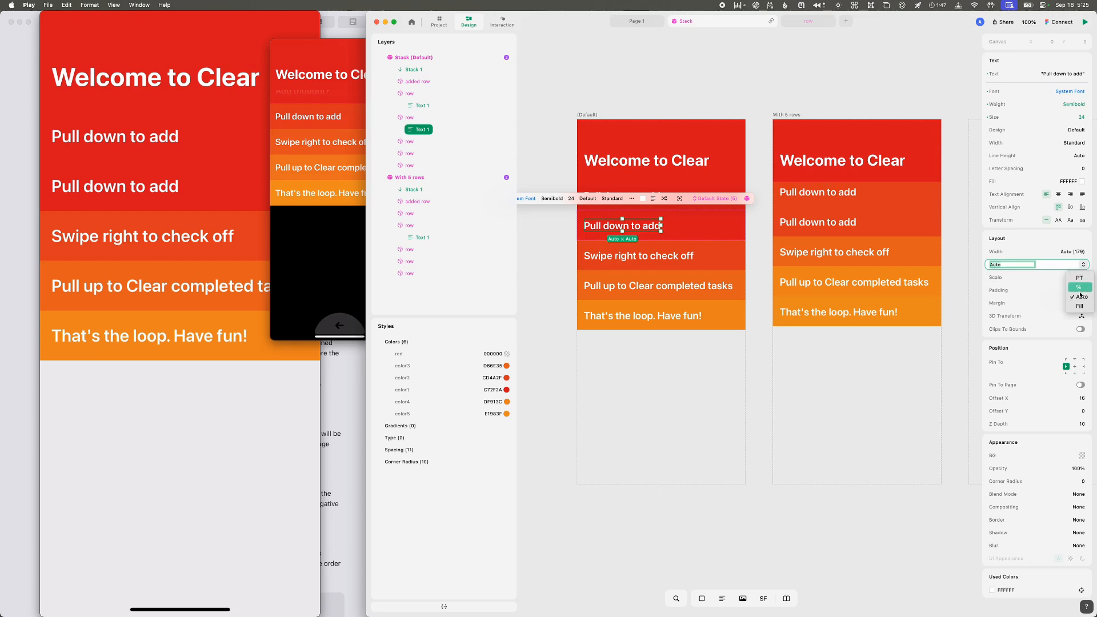
{"action": "left_click", "coordinate": [1080, 278]}
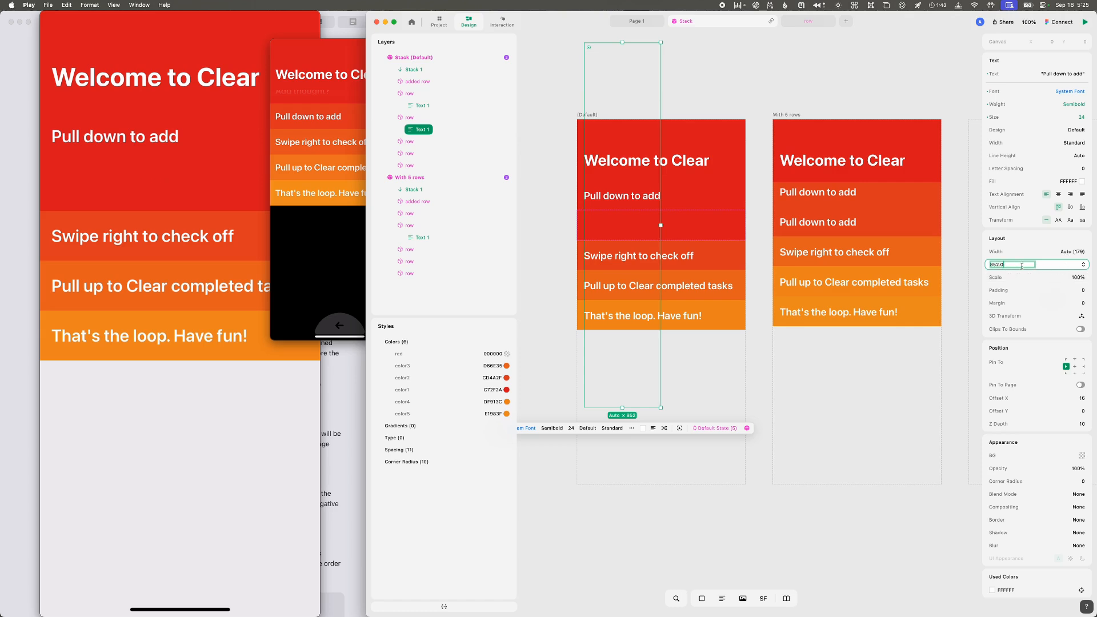
{"action": "type", "text": "134"}
{"action": "key", "text": "Return"}
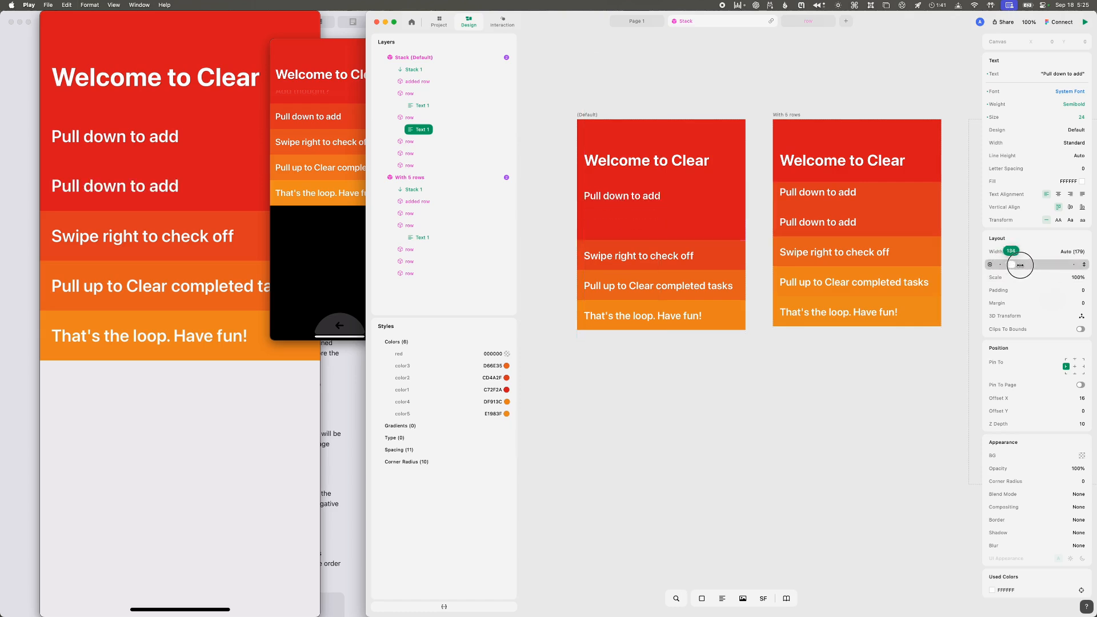
{"action": "left_click_drag", "start_coordinate": [1020, 264], "coordinate": [1074, 279]}
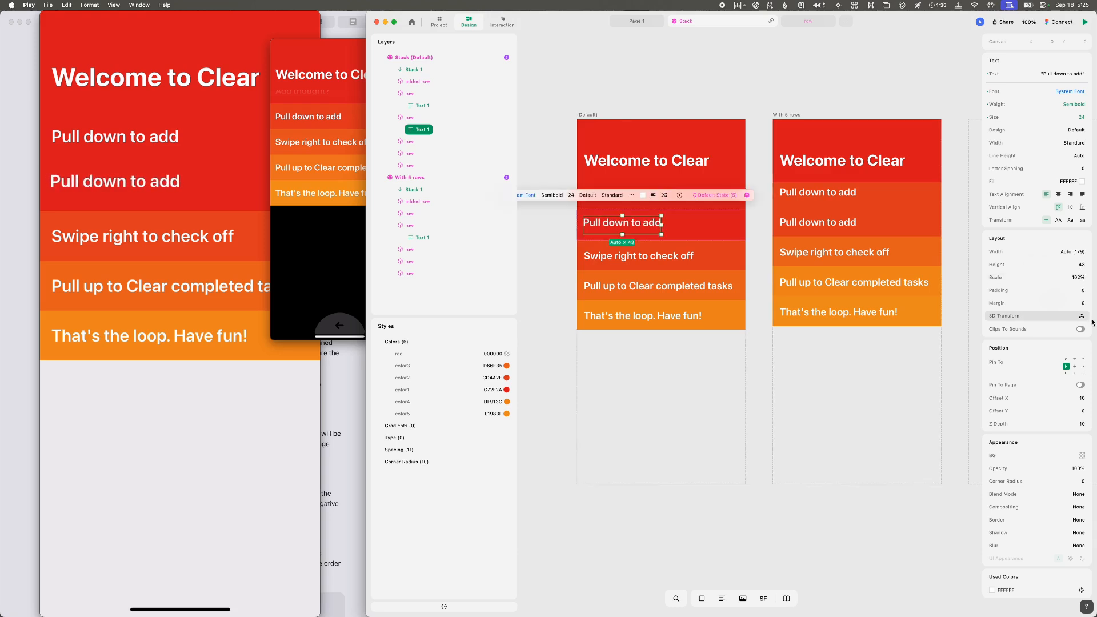
{"action": "scroll", "coordinate": [1034, 418], "scroll_direction": "down", "scroll_amount": 5}
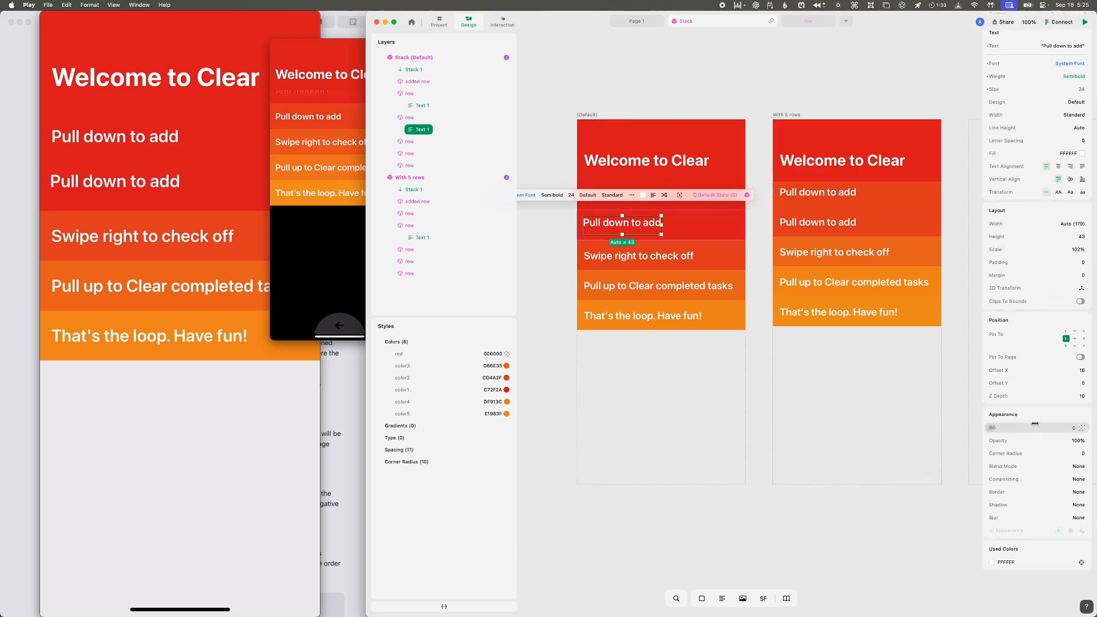
{"action": "scroll", "coordinate": [1034, 420], "scroll_direction": "up", "scroll_amount": 5}
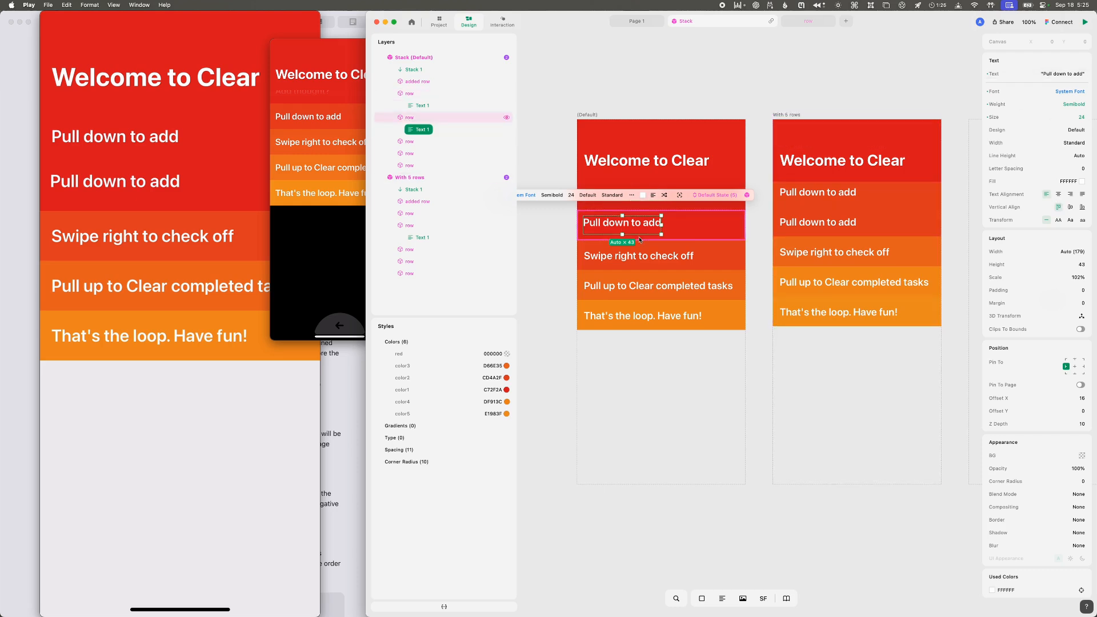
- Switch to the QuickTime Player reference recording and scrub around the 6-second mark to study the "Add thought!" row's text
{"action": "left_click", "coordinate": [331, 244]}
{"action": "mouse_move", "coordinate": [317, 288]}
{"action": "left_mouse_down"}
{"action": "mouse_move", "coordinate": [361, 290]}
{"action": "mouse_move", "coordinate": [321, 289]}
{"action": "left_mouse_up"}
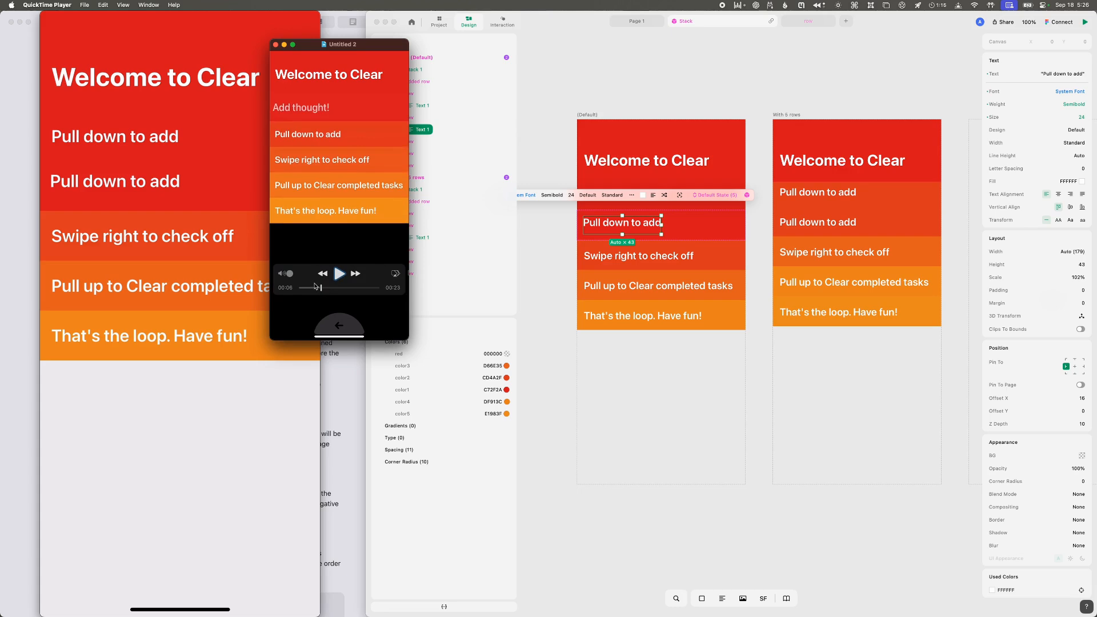
{"action": "left_click_drag", "start_coordinate": [320, 289], "coordinate": [318, 289]}
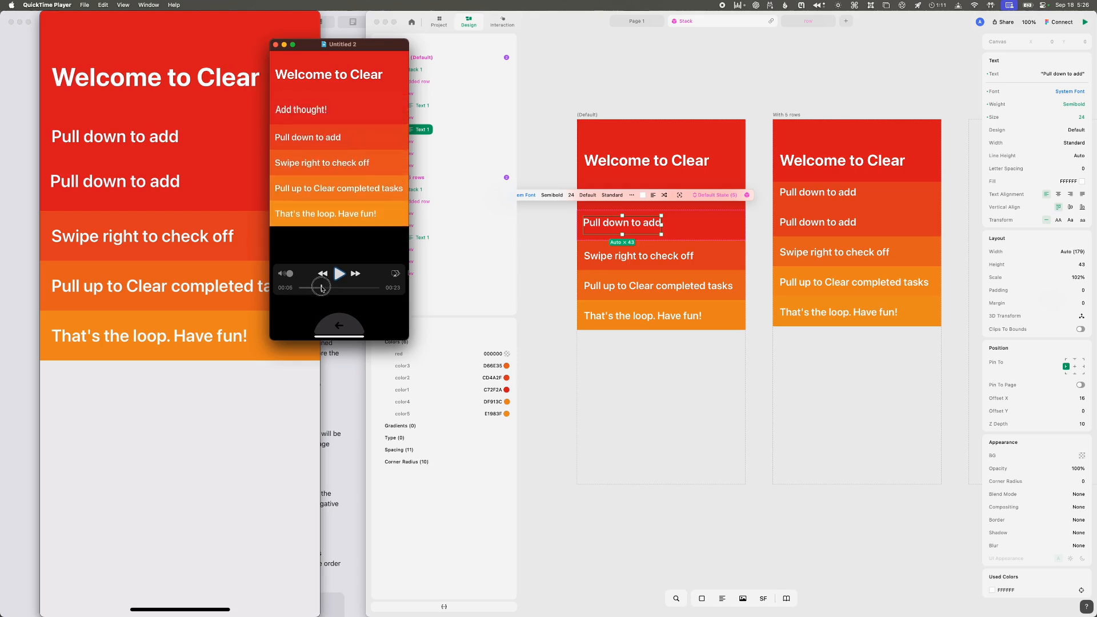
{"action": "left_click_drag", "start_coordinate": [321, 288], "coordinate": [320, 289]}
{"action": "left_click_drag", "start_coordinate": [320, 287], "coordinate": [323, 288]}
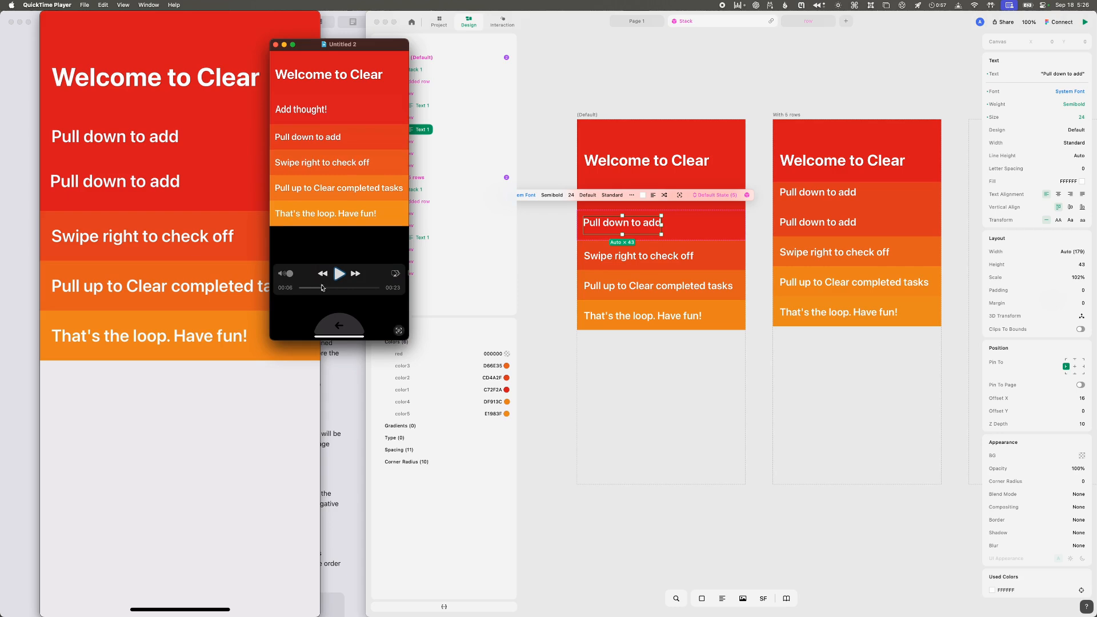